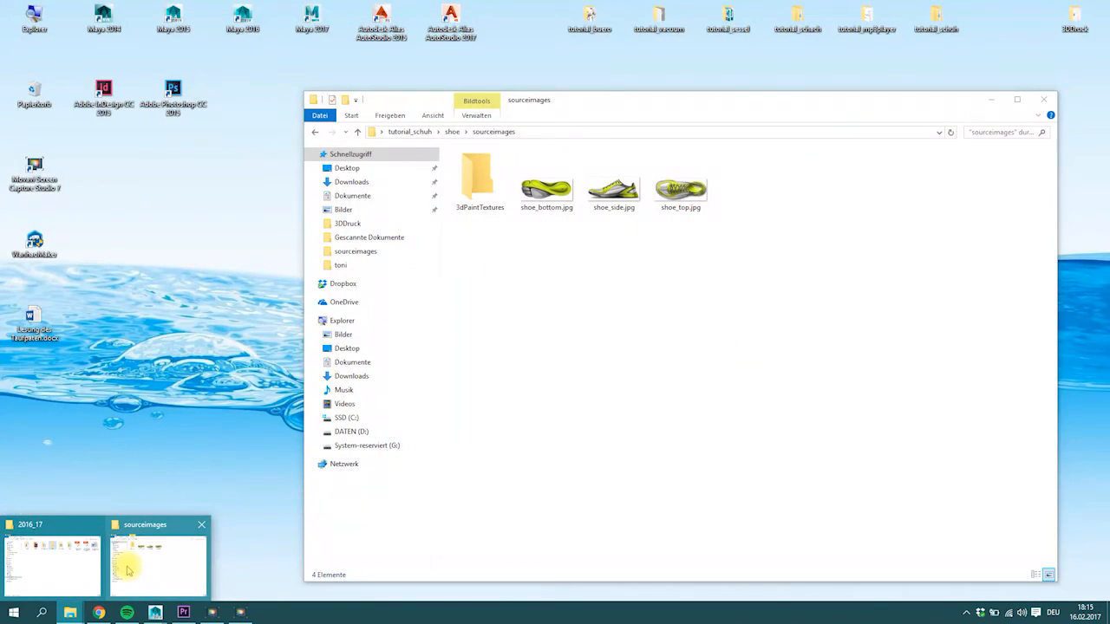
Open the sourceimages folder and review the shoe_bottom.jpg, shoe_side.jpg and shoe_top.jpg reference images.
click(138, 562)
drag(814, 333, 519, 149)
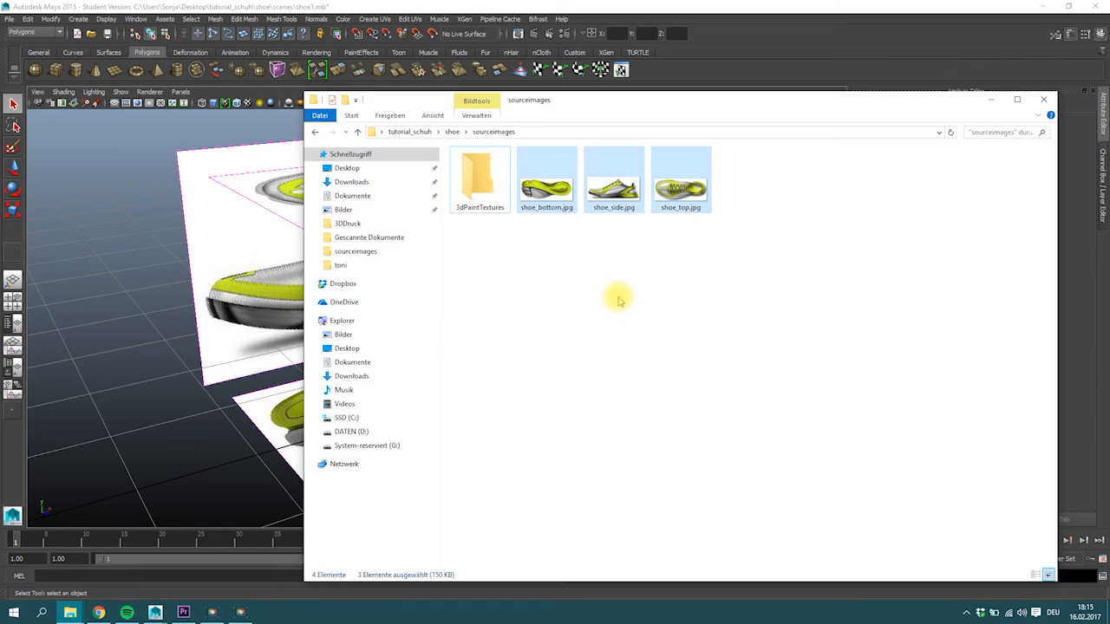
click(698, 205)
click(690, 191)
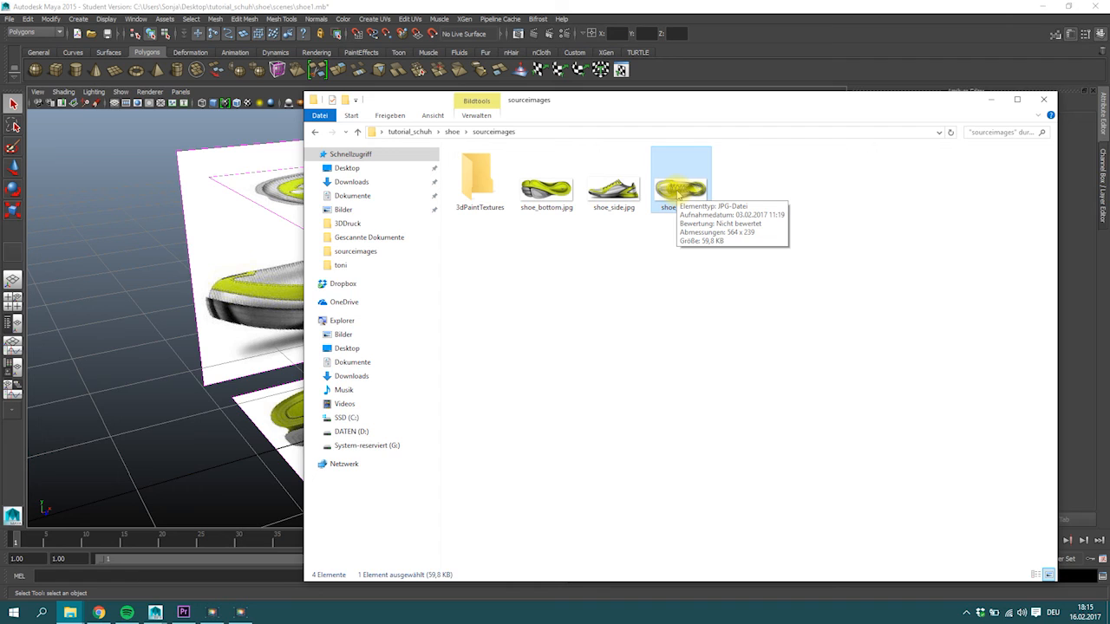
click(667, 245)
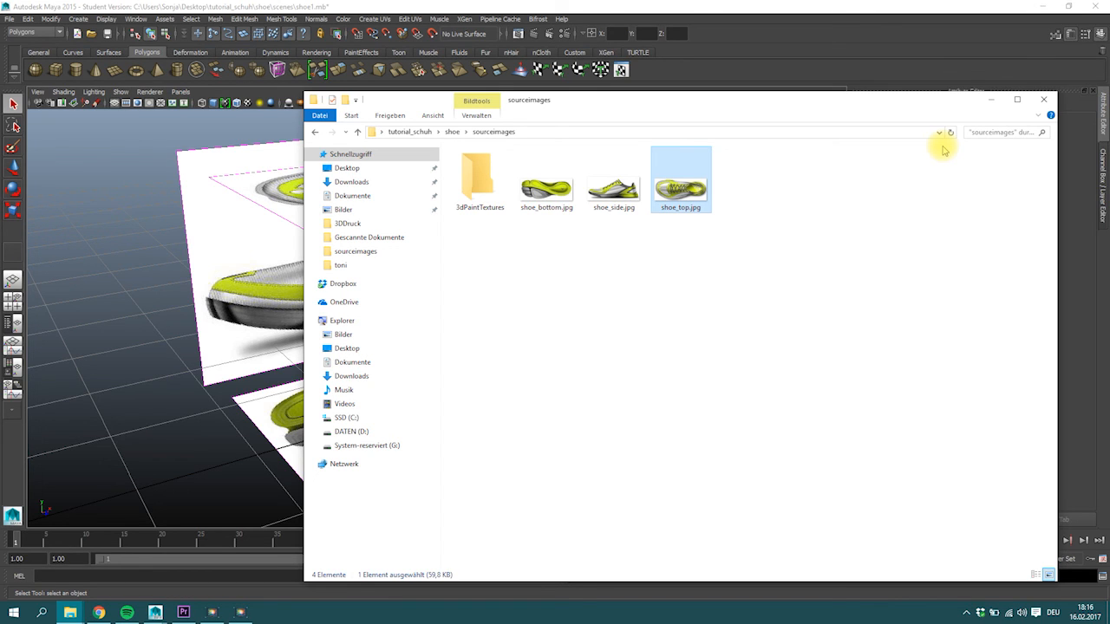
Return to Maya, show the four-view layout and display the shoe_top image plane only when looking through the top camera.
click(993, 102)
mouse_move(535, 333)
alt+mouse_down()
mouse_move(530, 312)
mouse_move(495, 324)
mouse_move(533, 324)
alt+mouse_up()
click(235, 174)
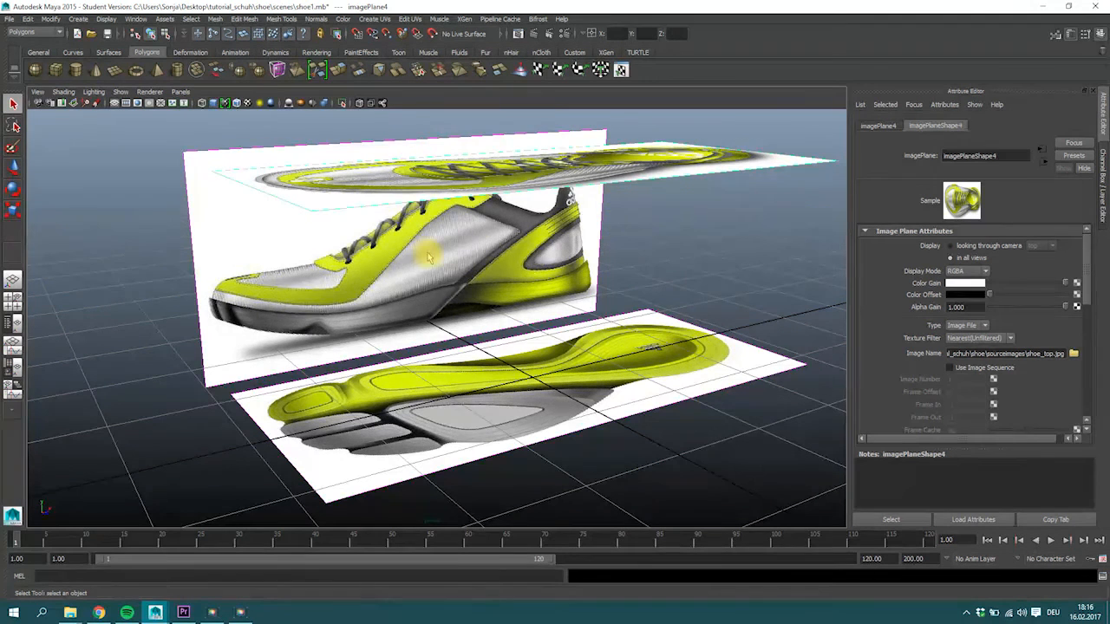
key(space)
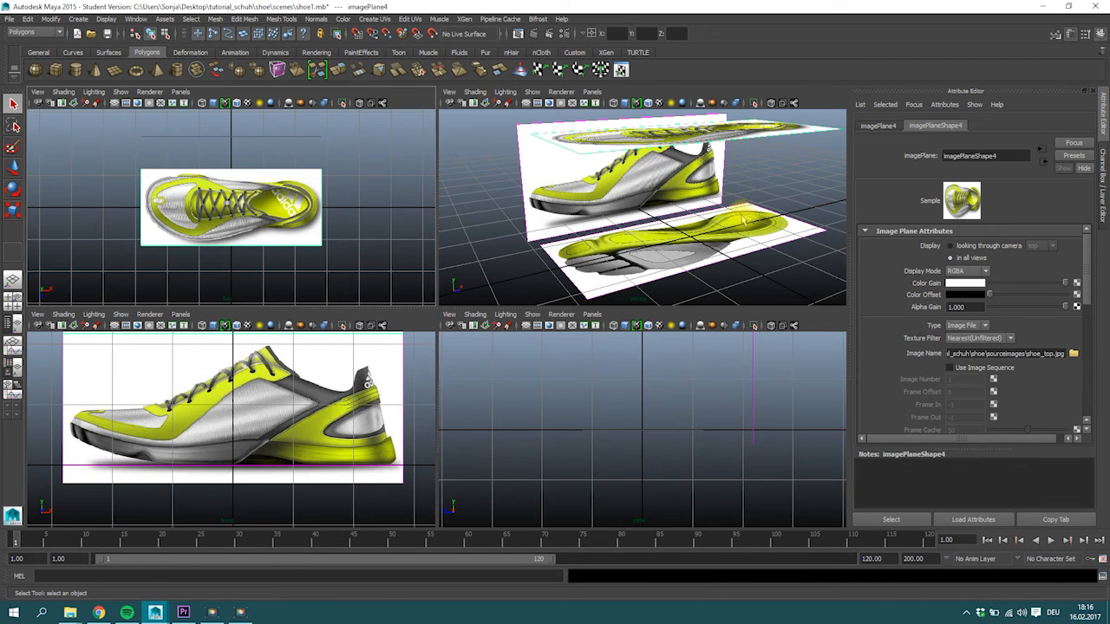
click(788, 128)
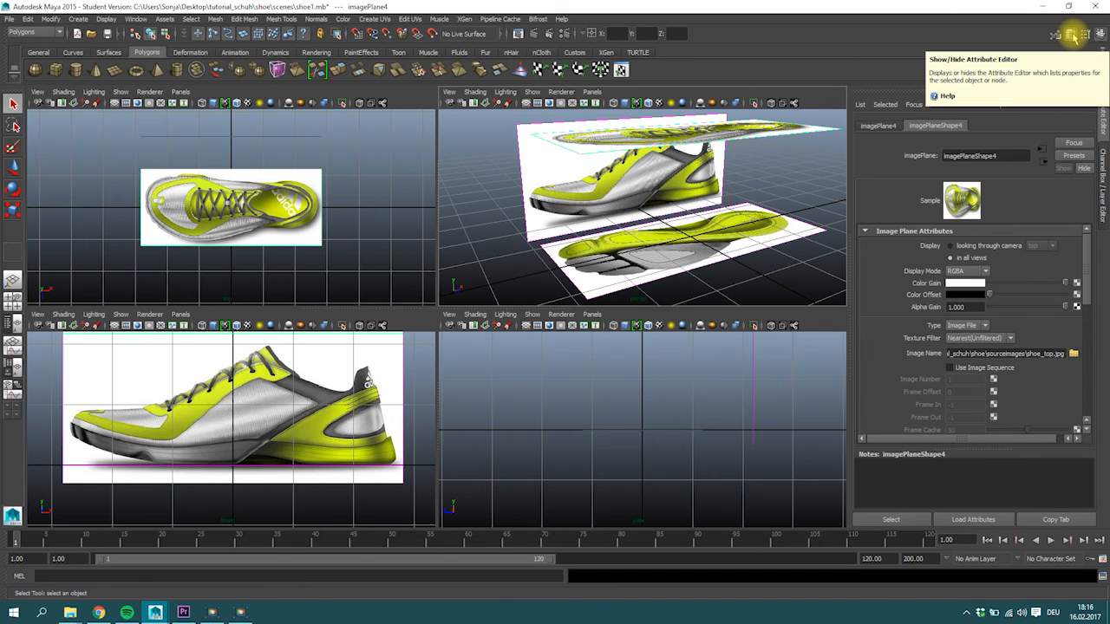
click(953, 248)
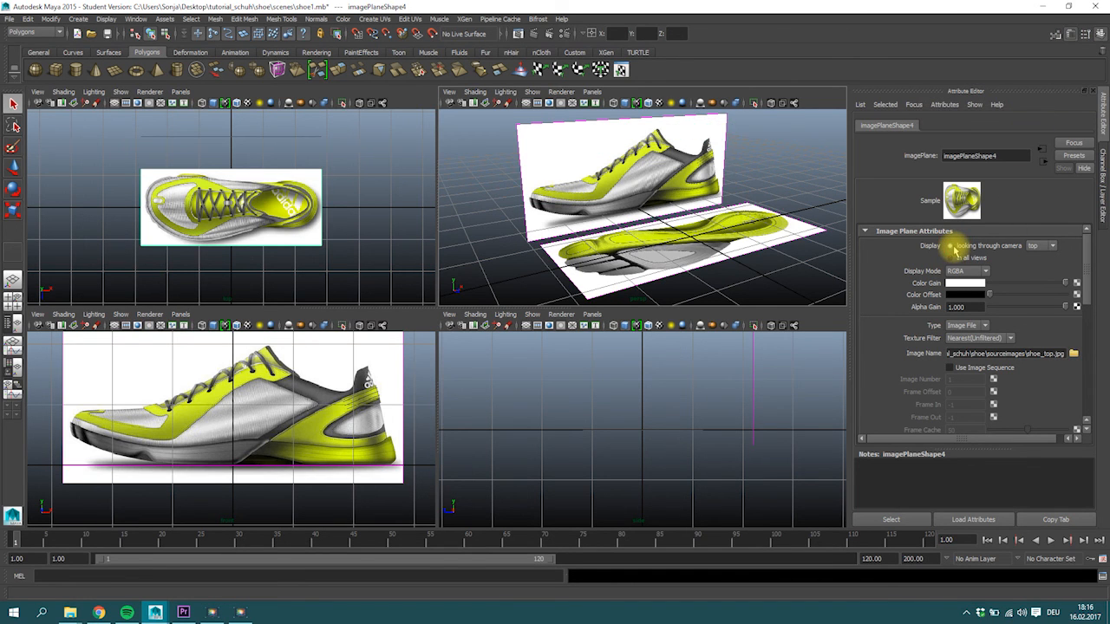
Display the shoe_side image plane only when looking through the front camera, and select the shoe_bottom image plane.
click(559, 139)
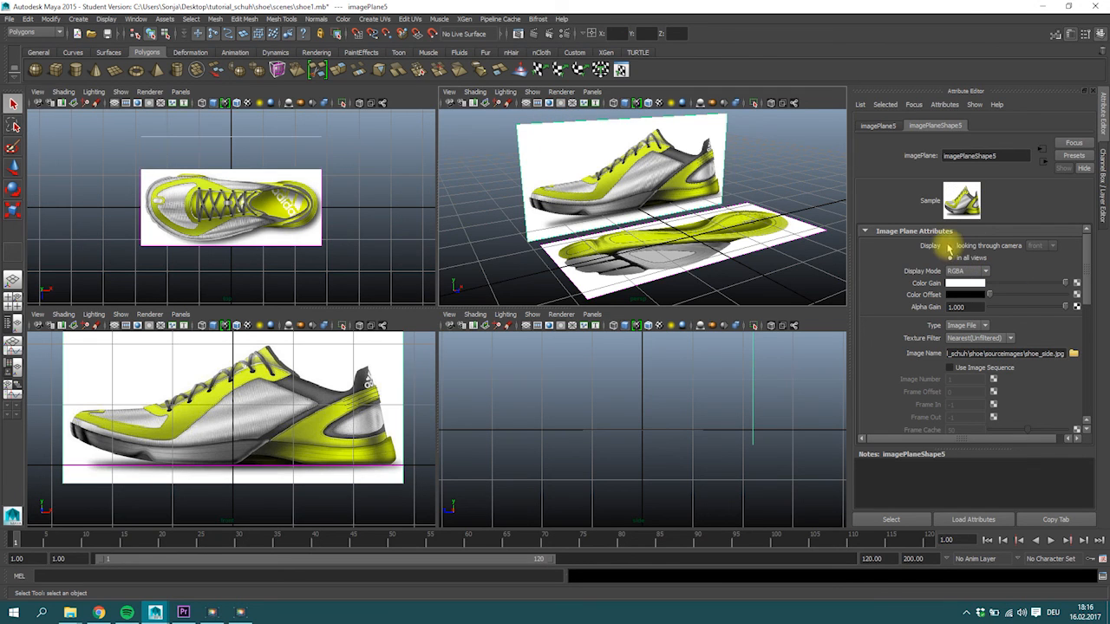
click(950, 245)
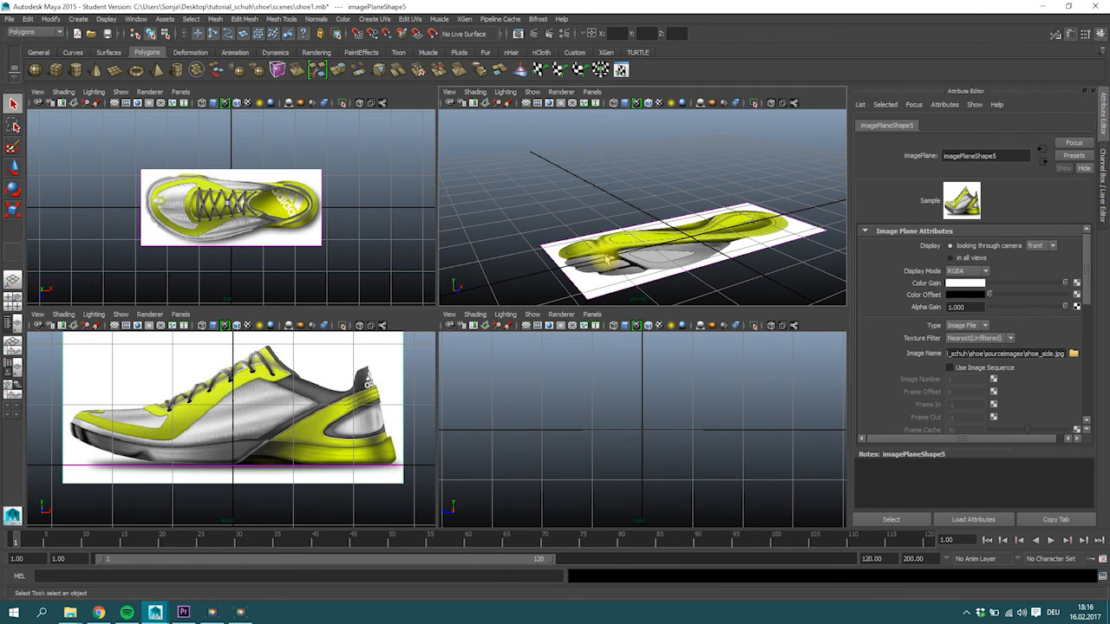
click(661, 222)
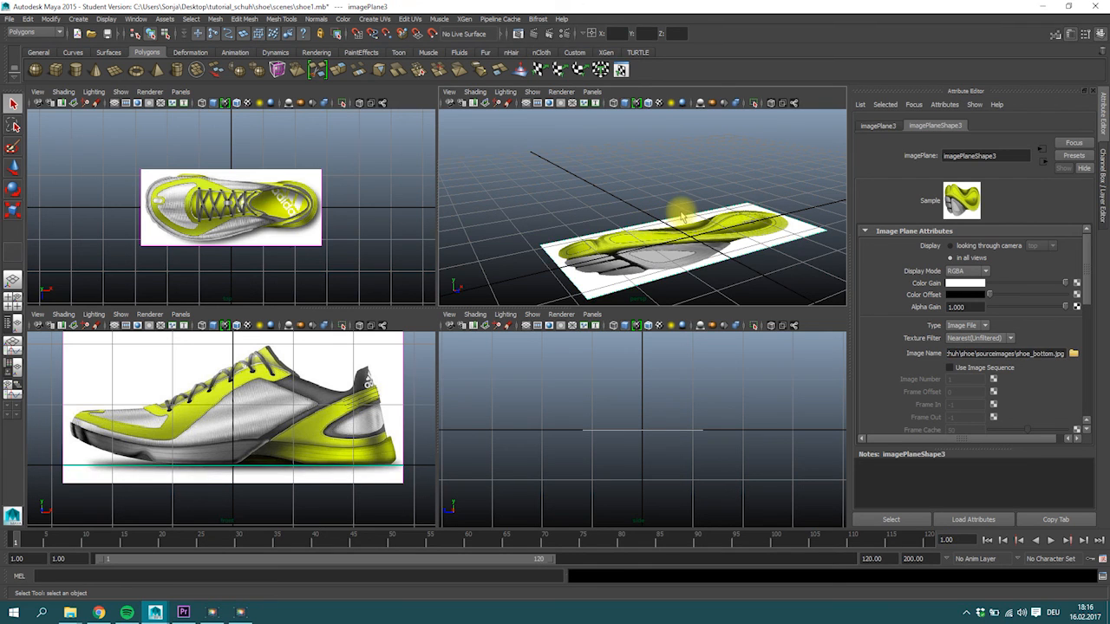
scroll(690, 229, down, 3)
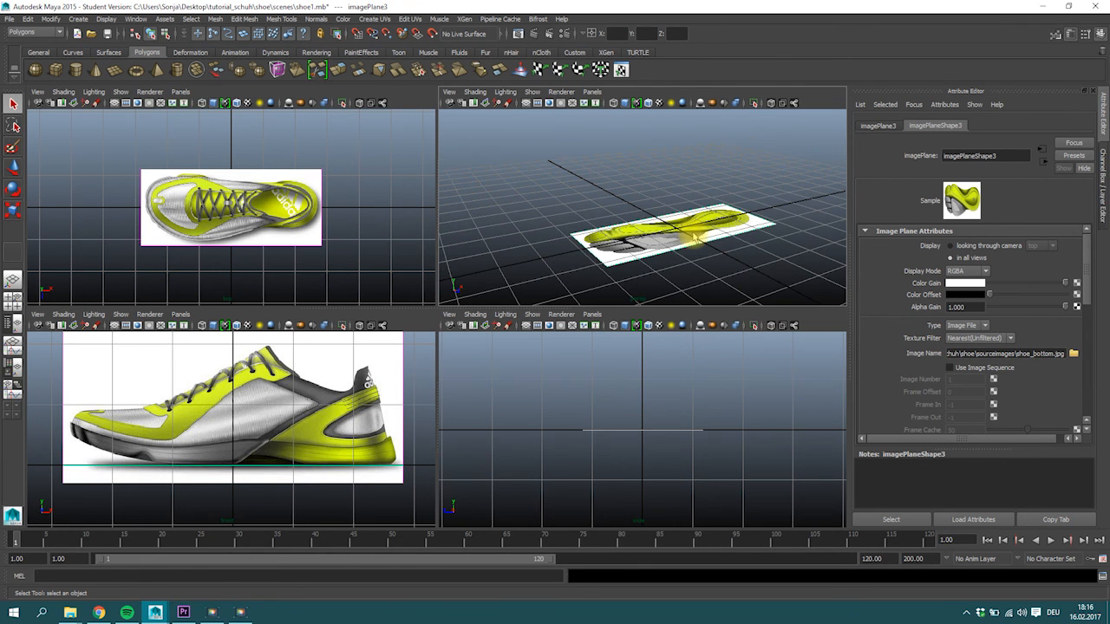
alt+drag(693, 239, 653, 254)
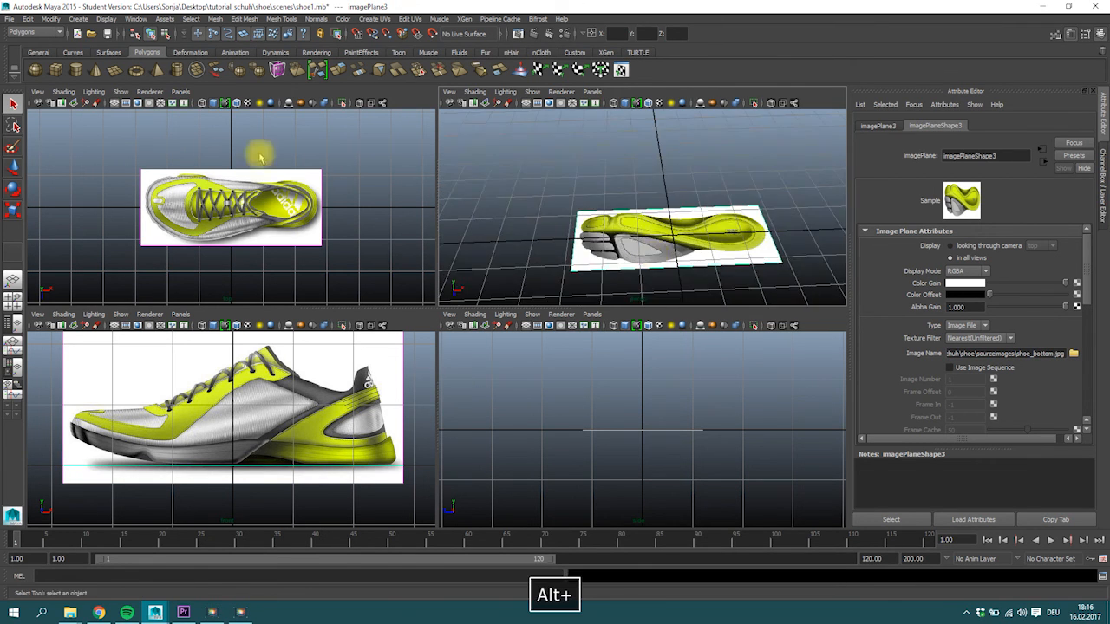
scroll(253, 194, down, 7)
scroll(254, 203, up, 8)
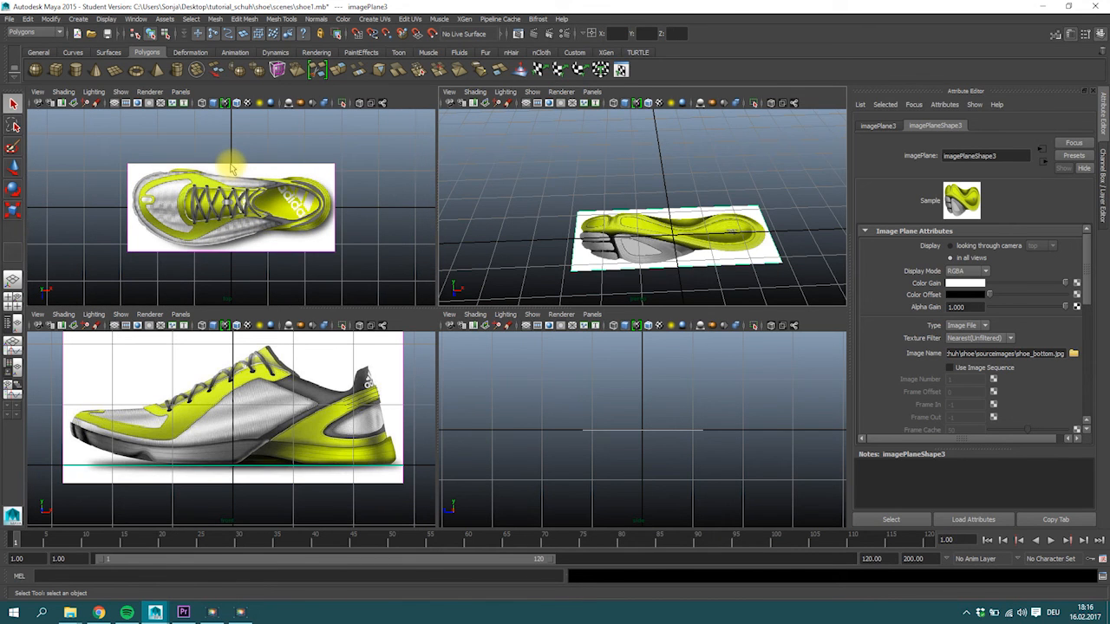
Show the Outliner beside the perspective view and hide the shoe_top image plane, imagePlane4.
click(232, 167)
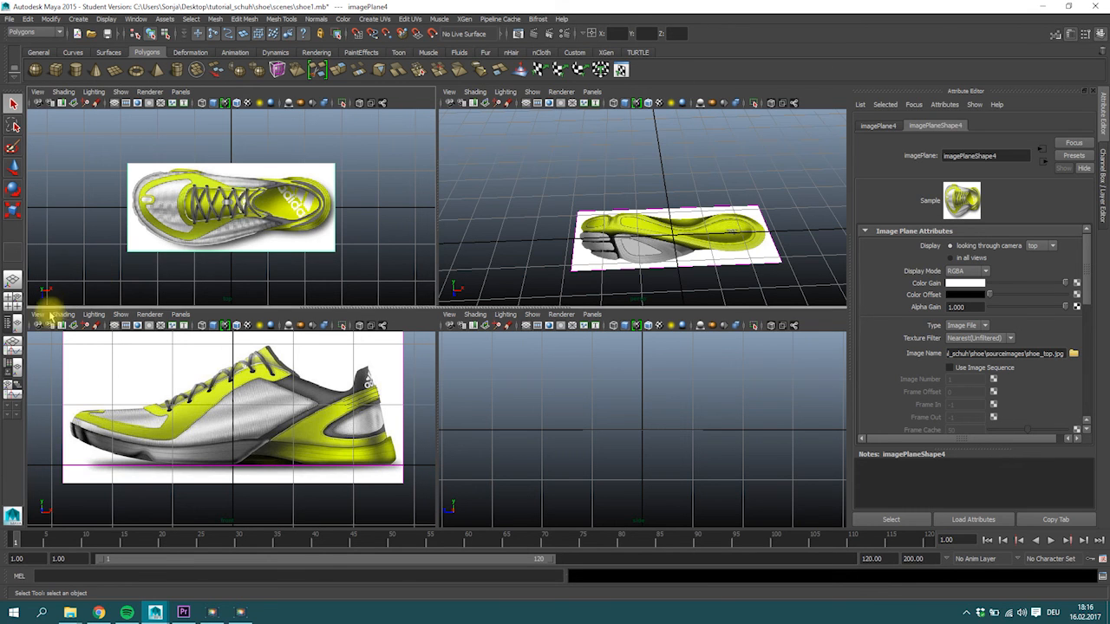
click(12, 322)
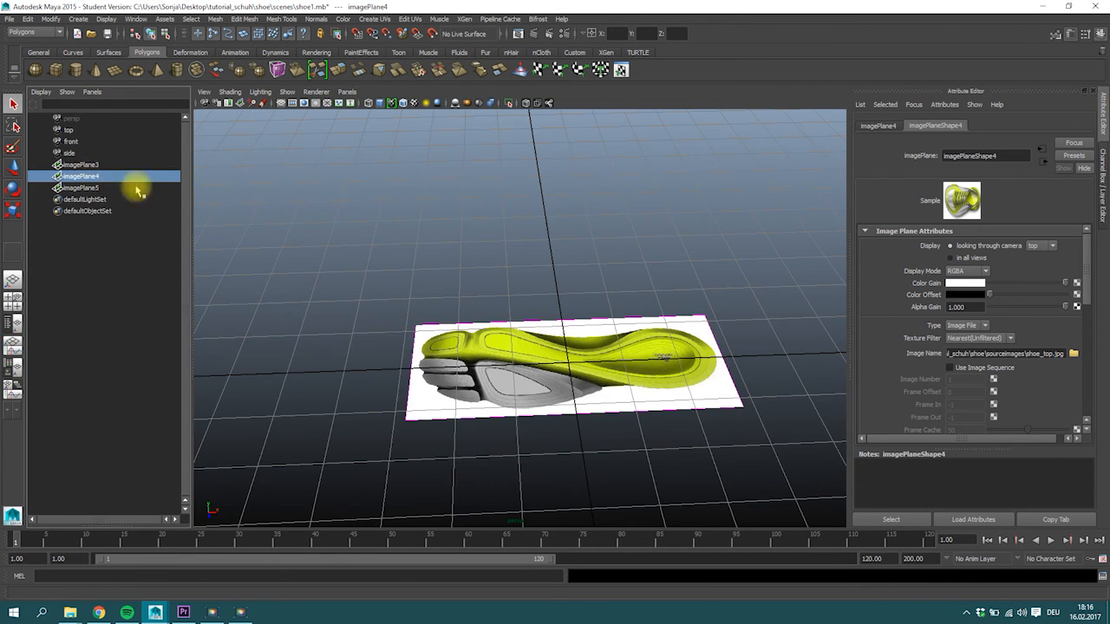
scroll(550, 285, down, 4)
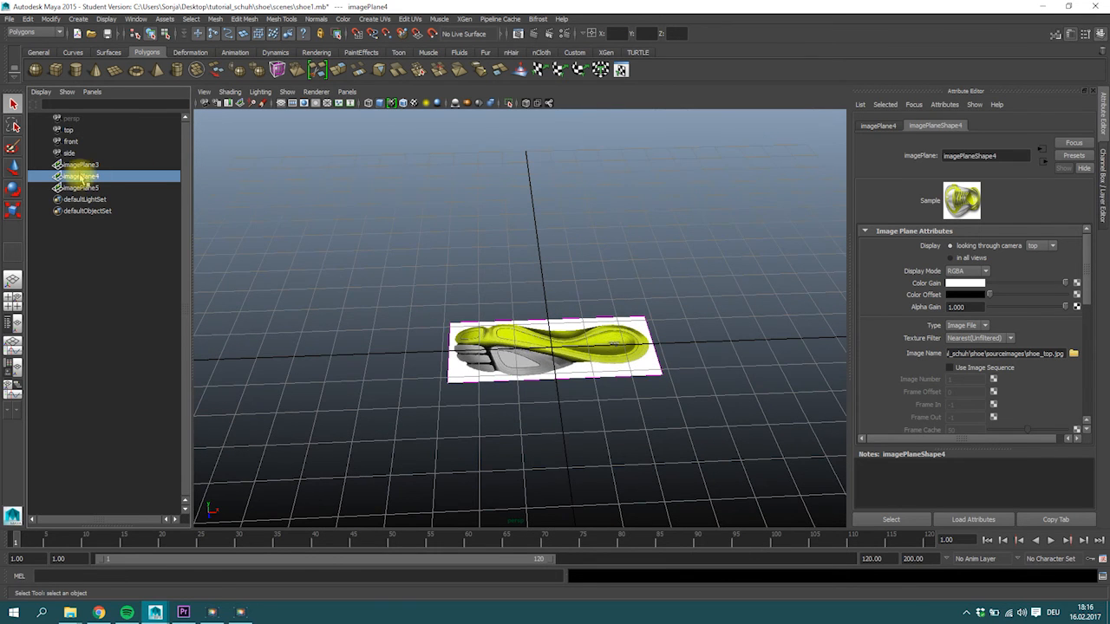
key(space)
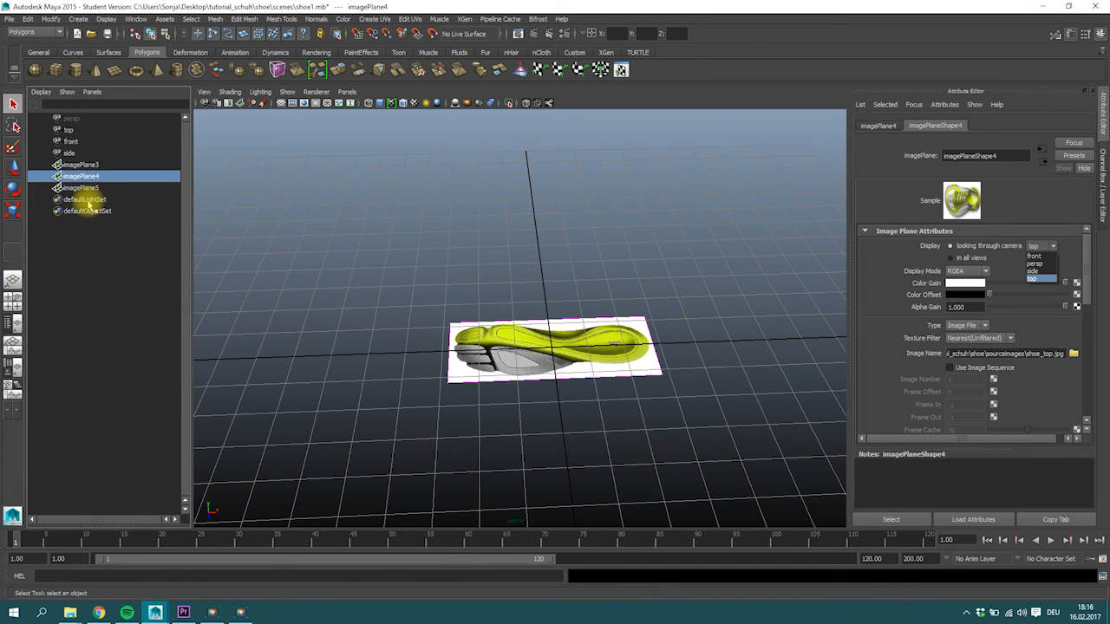
key(ctrl+h)
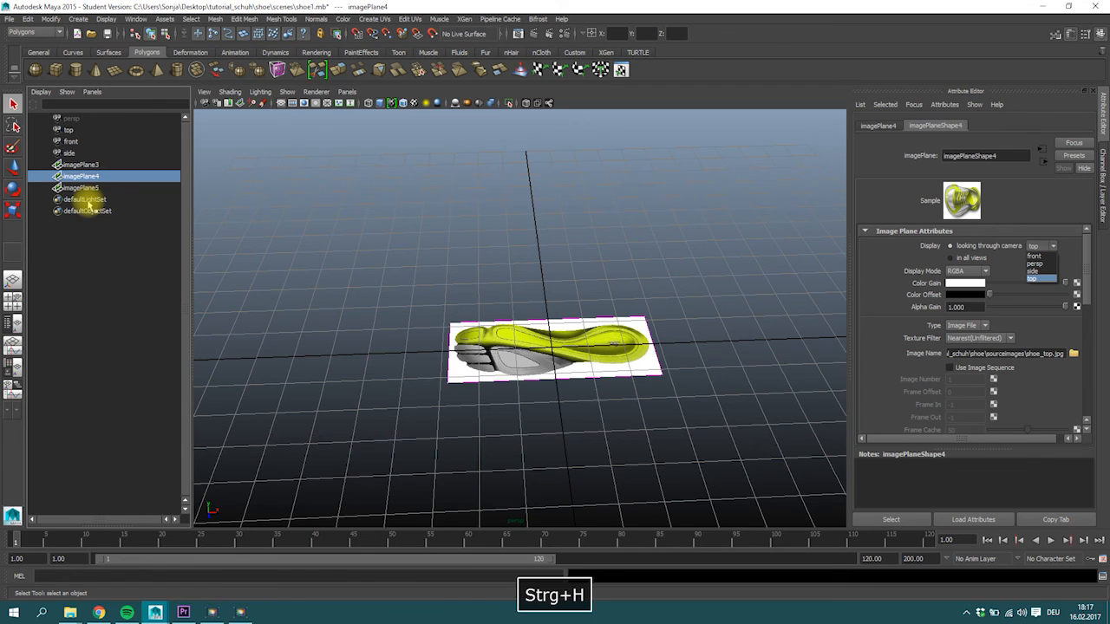
click(287, 272)
click(101, 177)
key(ctrl+h)
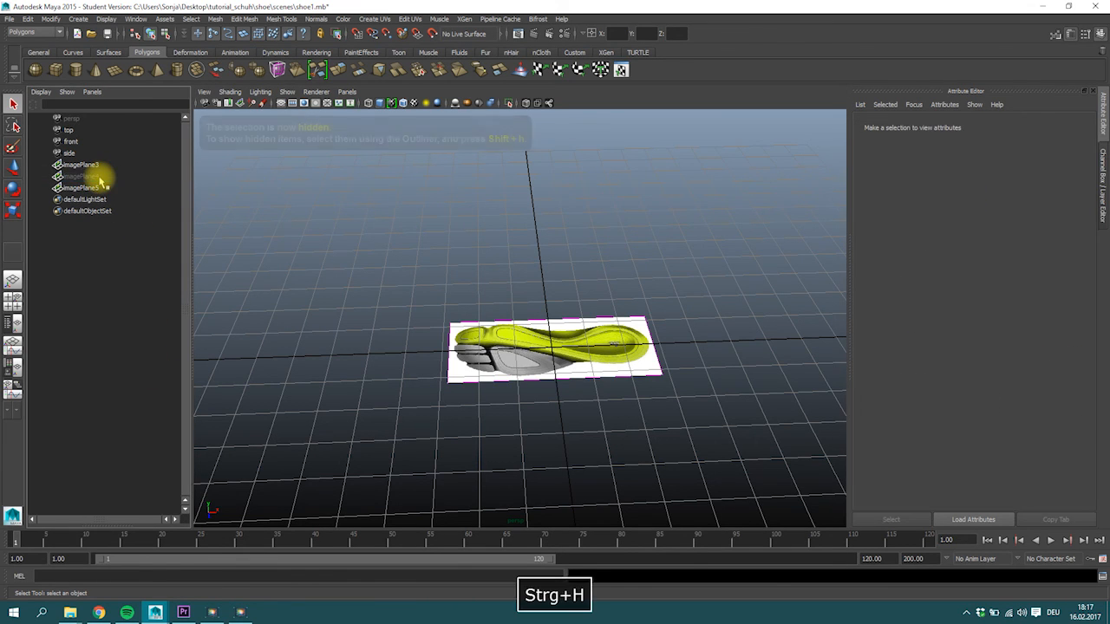
Return to the four-view layout and maximize the top view with the shoe sole image.
click(80, 178)
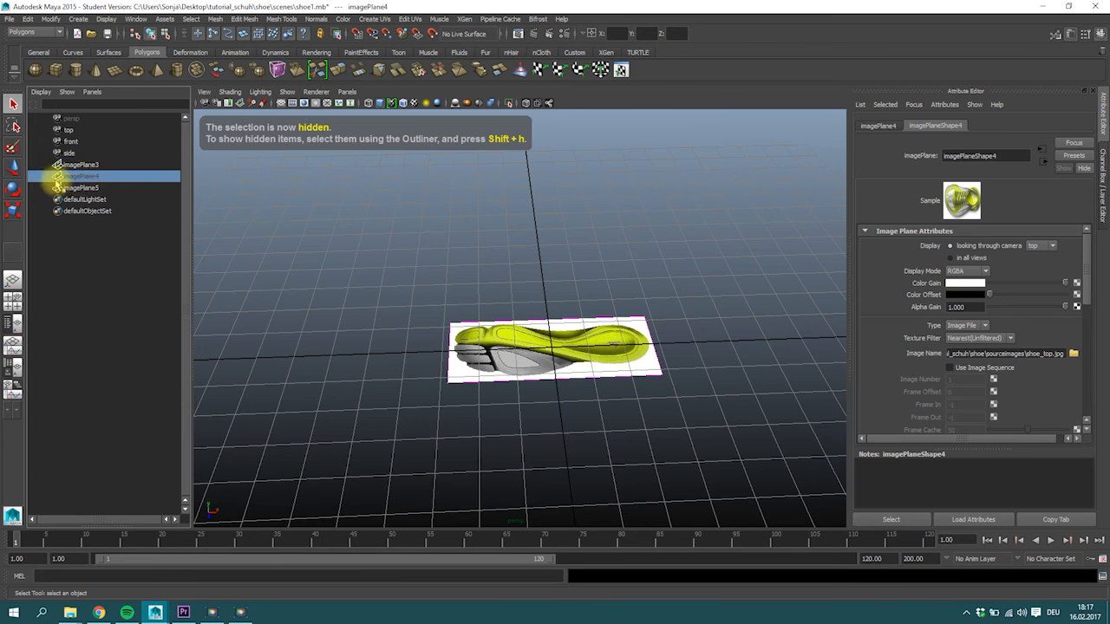
key(space)
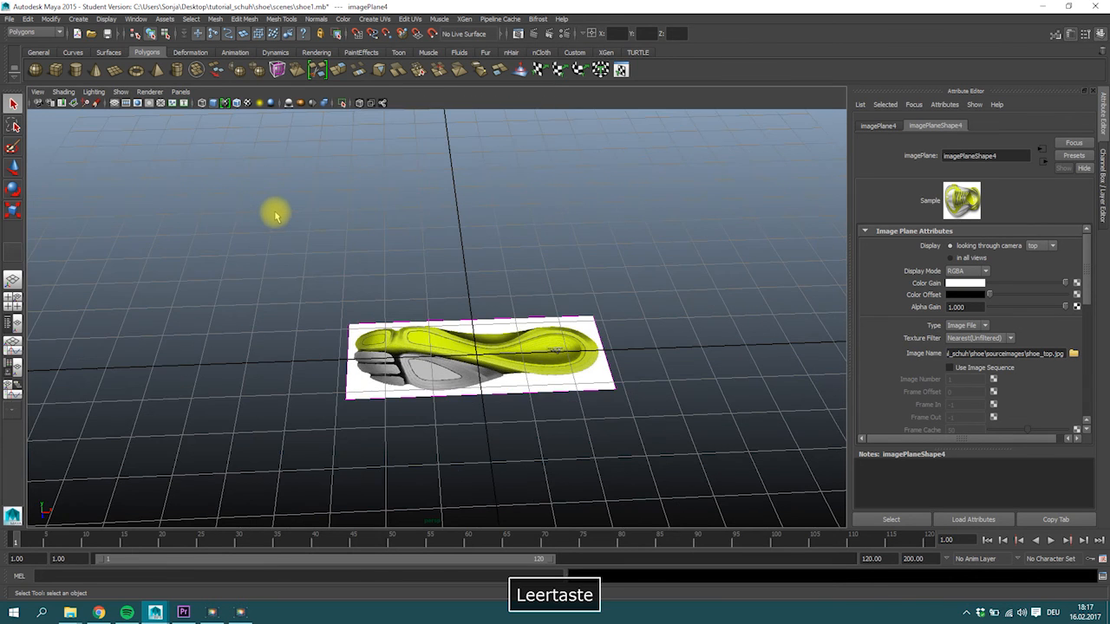
click(13, 301)
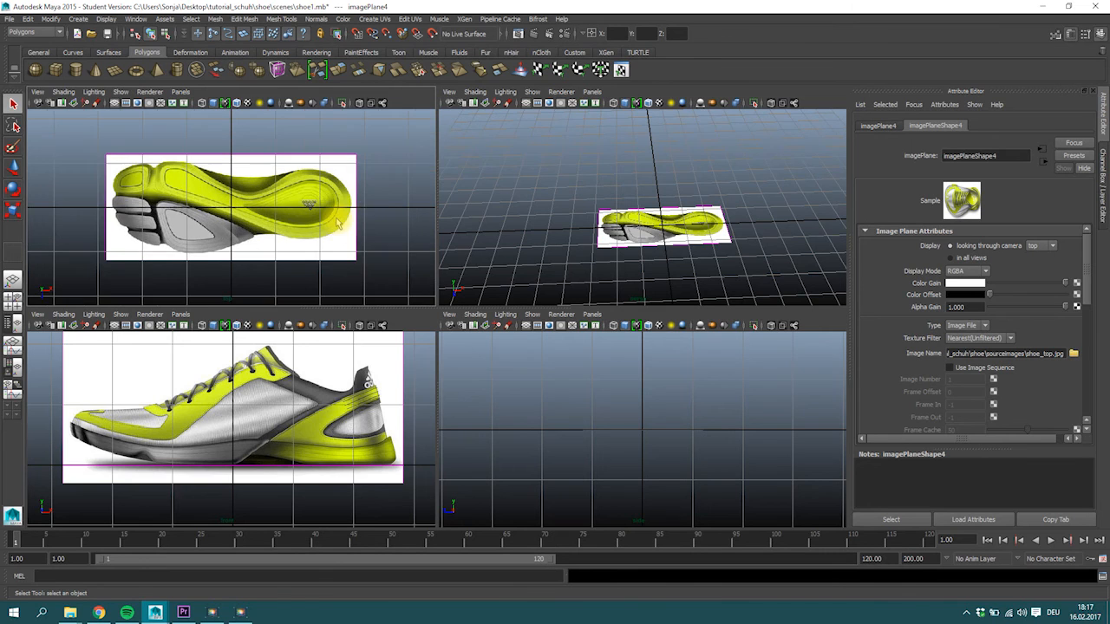
key(space)
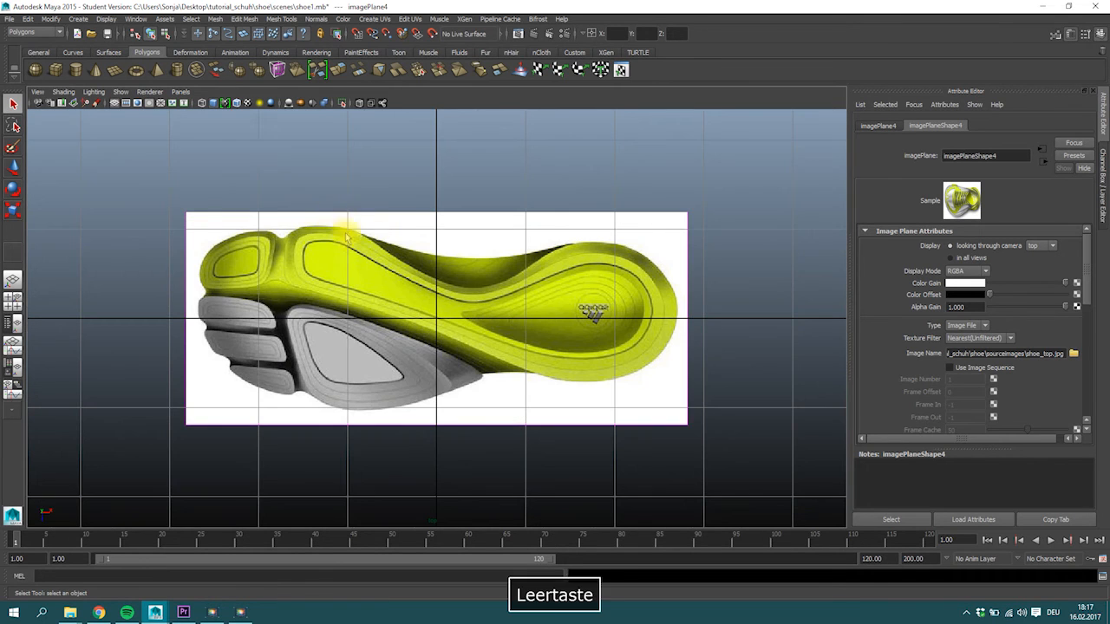
Create a polygon plane about 5.08 wide and 1.03 high over the upper half of the sole image.
click(113, 72)
drag(217, 216, 669, 307)
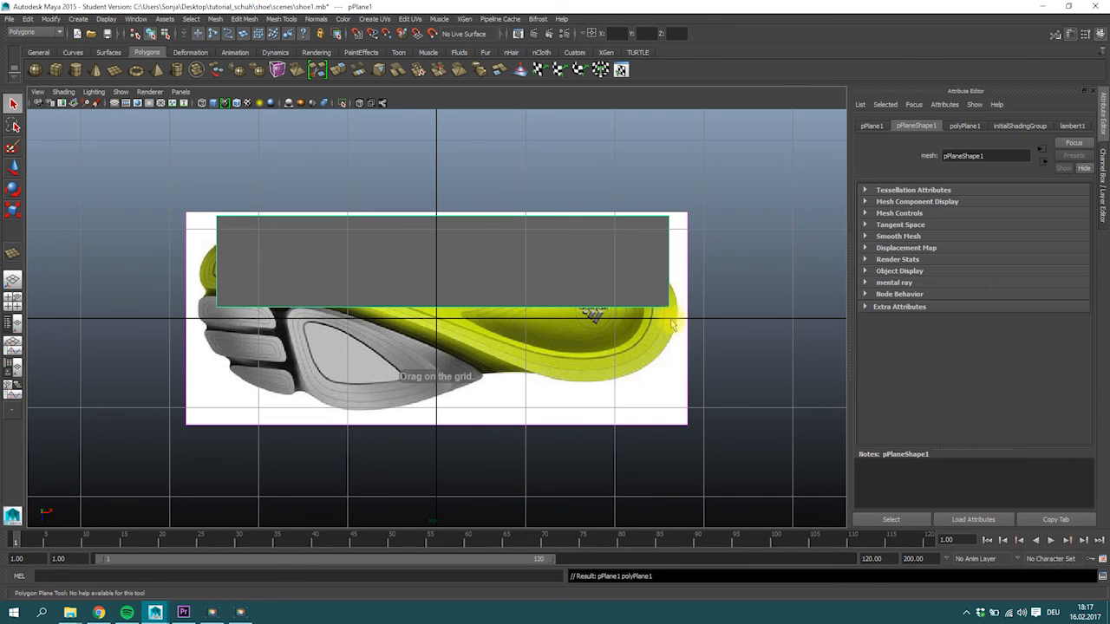
click(13, 103)
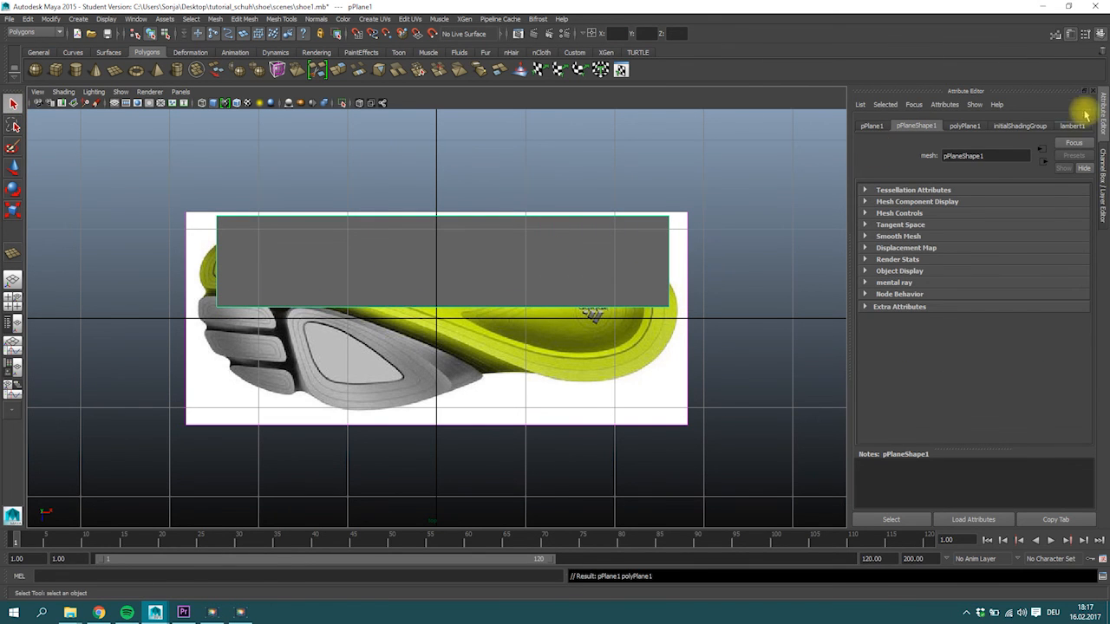
Set the polygon plane's subdivisions to 6 in width and 2 in height.
click(1098, 33)
click(993, 259)
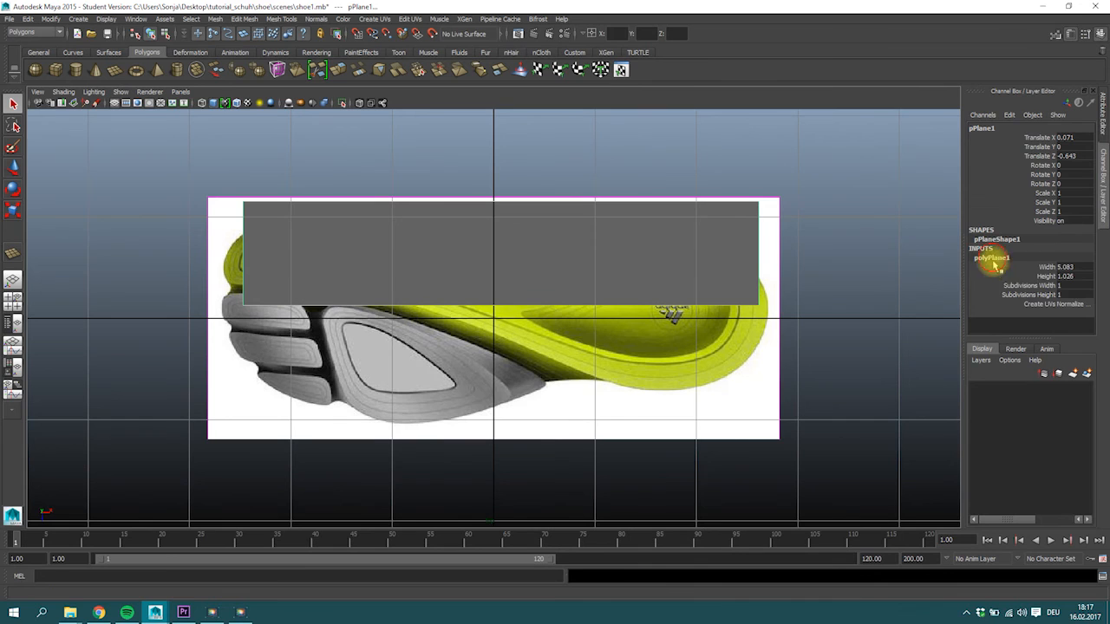
click(1032, 286)
middle_drag(634, 270, 572, 266)
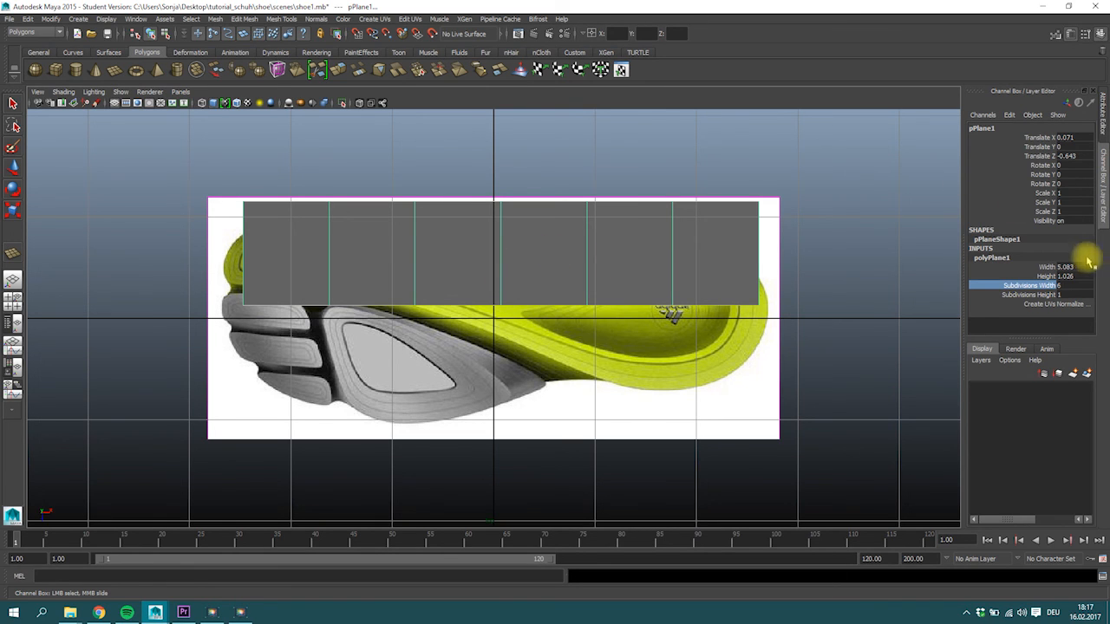
click(1036, 295)
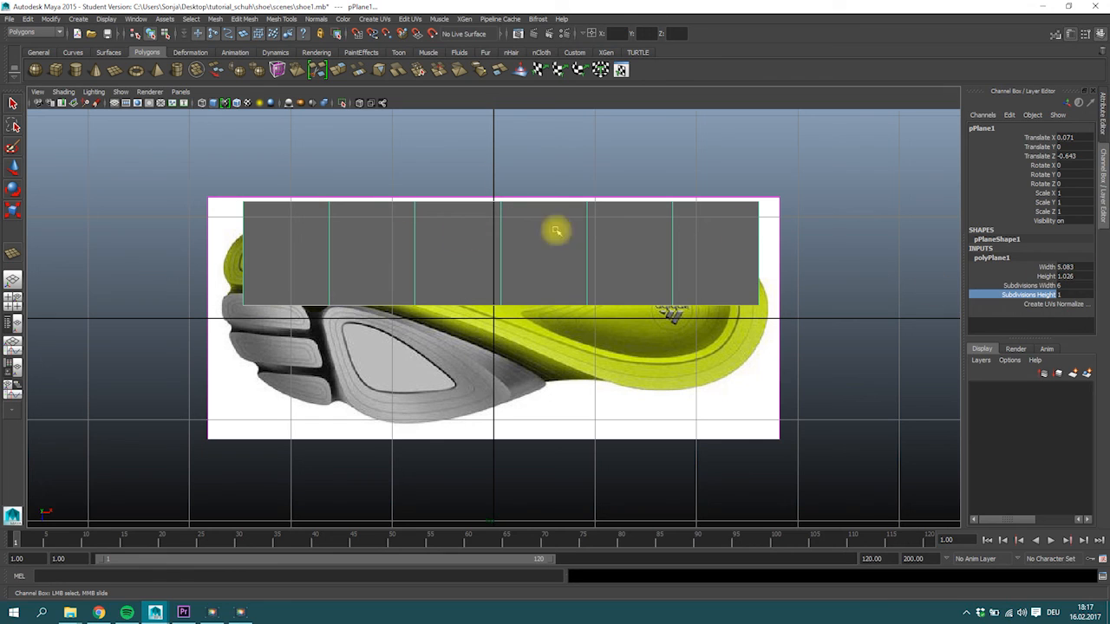
middle_drag(650, 276, 656, 275)
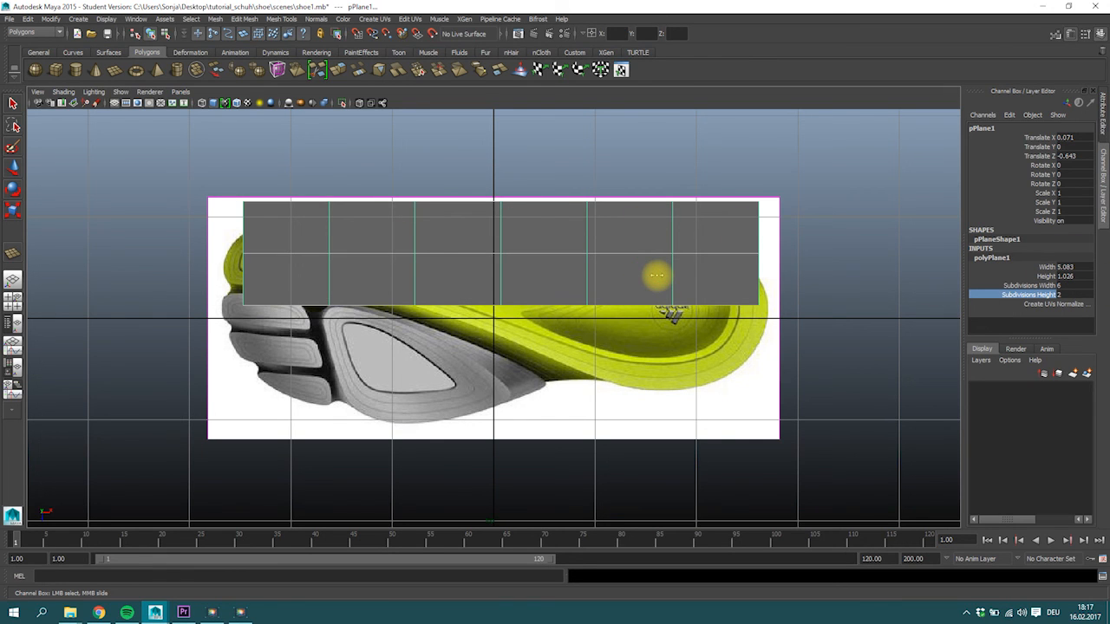
Scale the plane to 0.542 in Z and move it to X 0.003, Z -0.416 over the sole's upper part.
scroll(656, 276, up, 1)
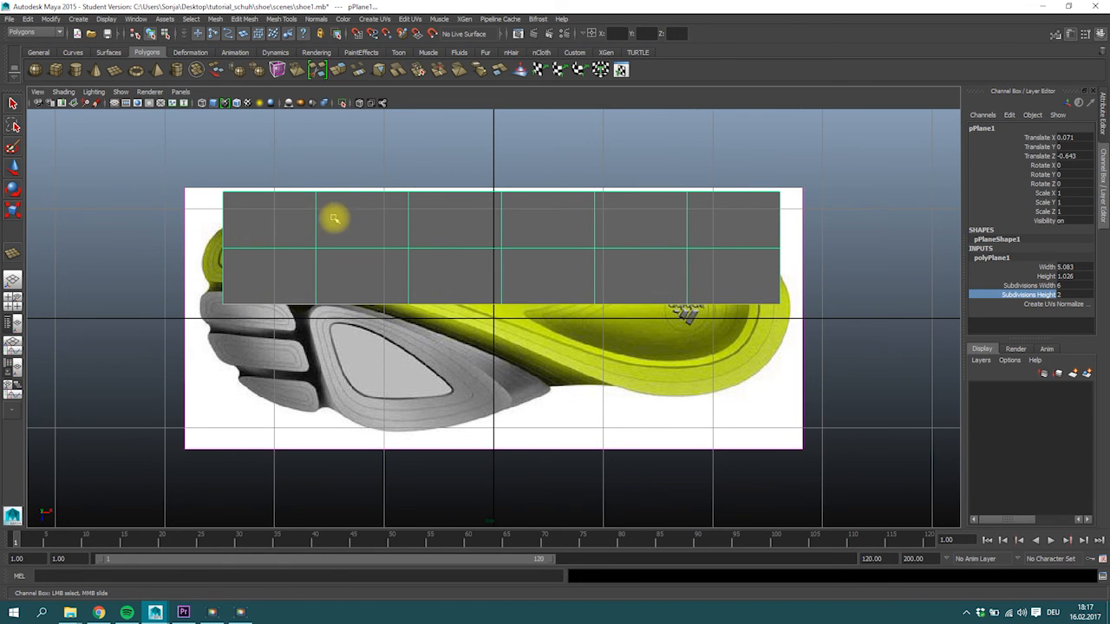
key(r)
drag(503, 297, 494, 274)
key(w)
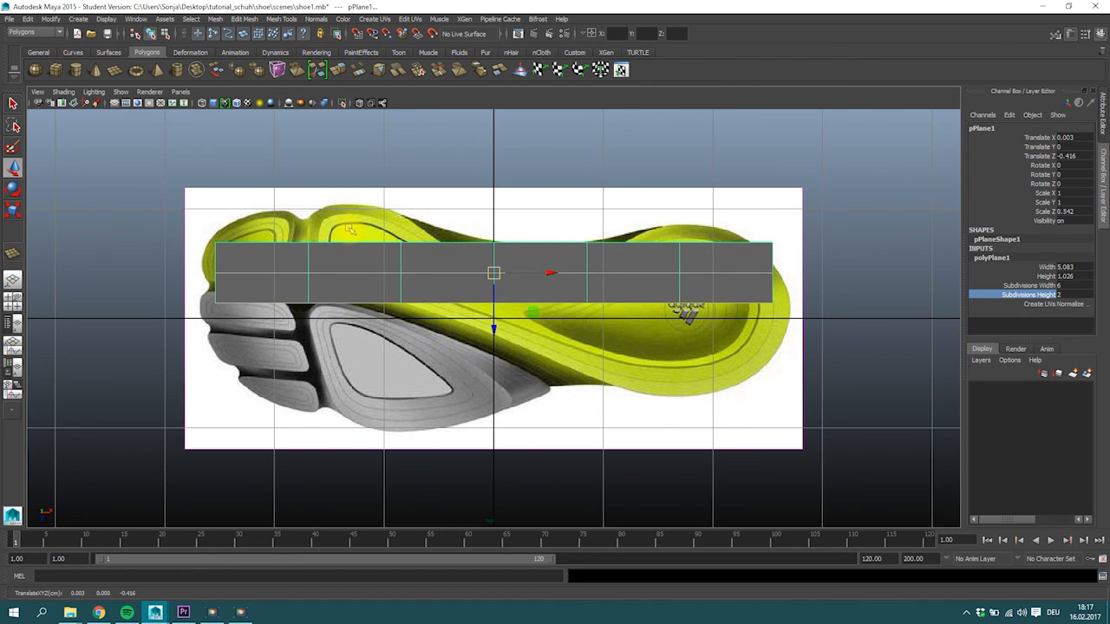
Switch the plane to vertex editing and move its upper toe-end corner vertex onto the sole outline.
click(373, 263)
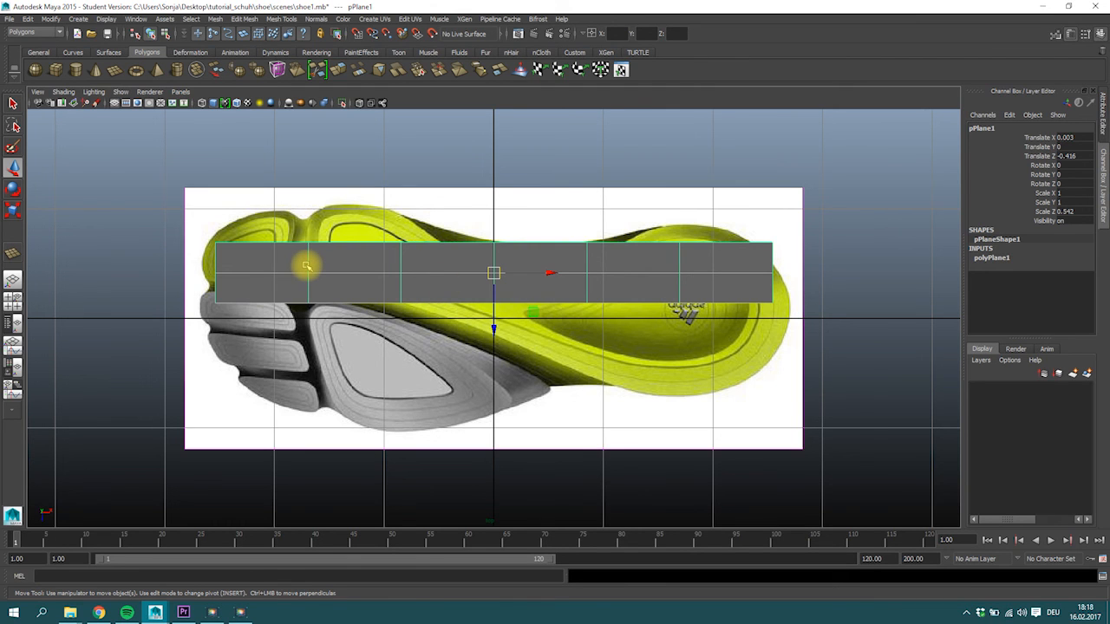
right_drag(297, 261, 250, 255)
mouse_move(210, 228)
mouse_down()
mouse_move(236, 255)
mouse_move(213, 234)
mouse_up()
key(w)
Turn on X-Ray shading in the top view and keep the Move tool active for vertex editing.
click(63, 92)
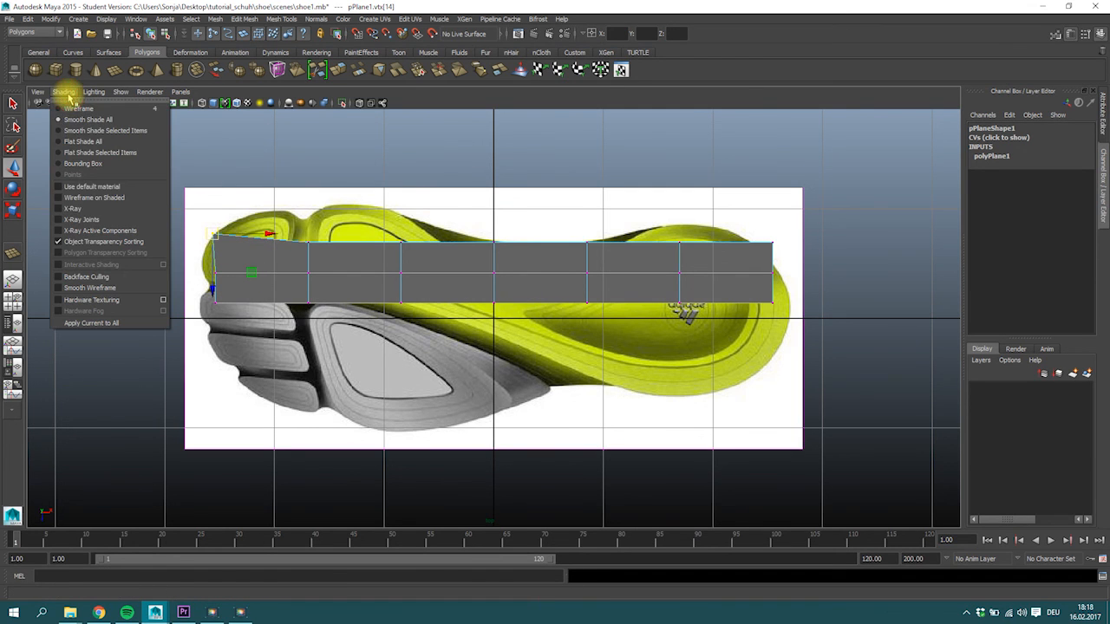
click(91, 212)
key(w)
Move the second column's upper vertex and the toe-end middle and lower vertices onto the outline of the yellow toe pad.
drag(319, 253, 283, 208)
drag(204, 265, 224, 282)
drag(216, 274, 206, 268)
drag(229, 321, 211, 297)
drag(215, 303, 217, 283)
drag(207, 269, 201, 260)
Move the second column's middle and lower vertices to the inner side of the yellow toe pad.
drag(321, 262, 300, 280)
drag(310, 275, 293, 244)
drag(319, 318, 298, 284)
drag(307, 302, 289, 272)
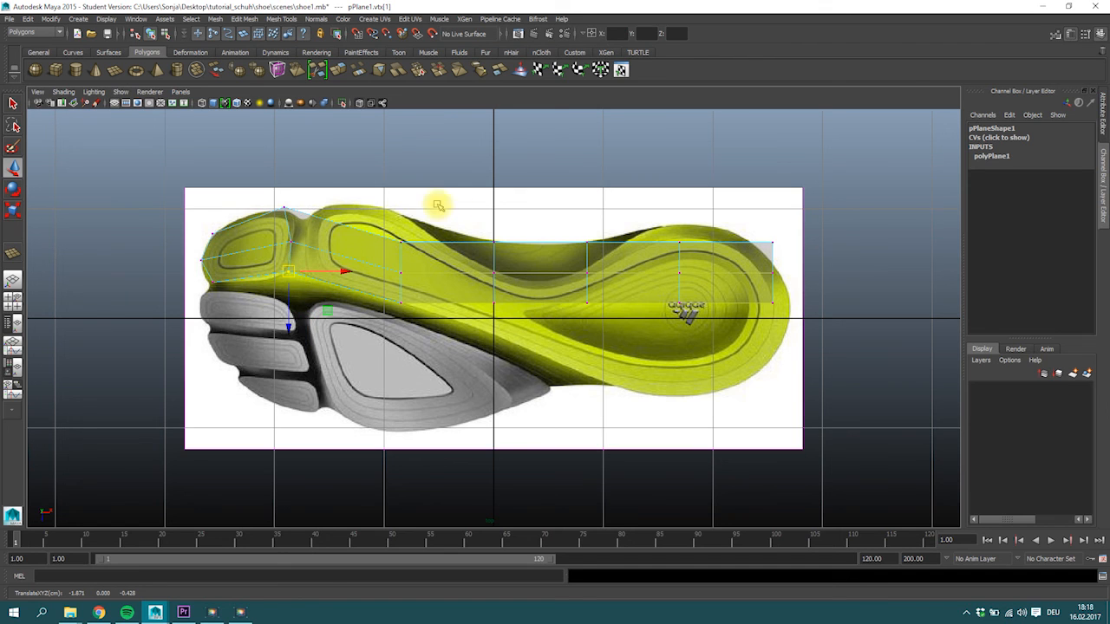
Fit the plane's third vertex column to the yellow ball pad and shift the whole fourth column down onto the narrowing midfoot.
mouse_move(366, 216)
mouse_down()
mouse_move(414, 253)
mouse_move(361, 203)
mouse_up()
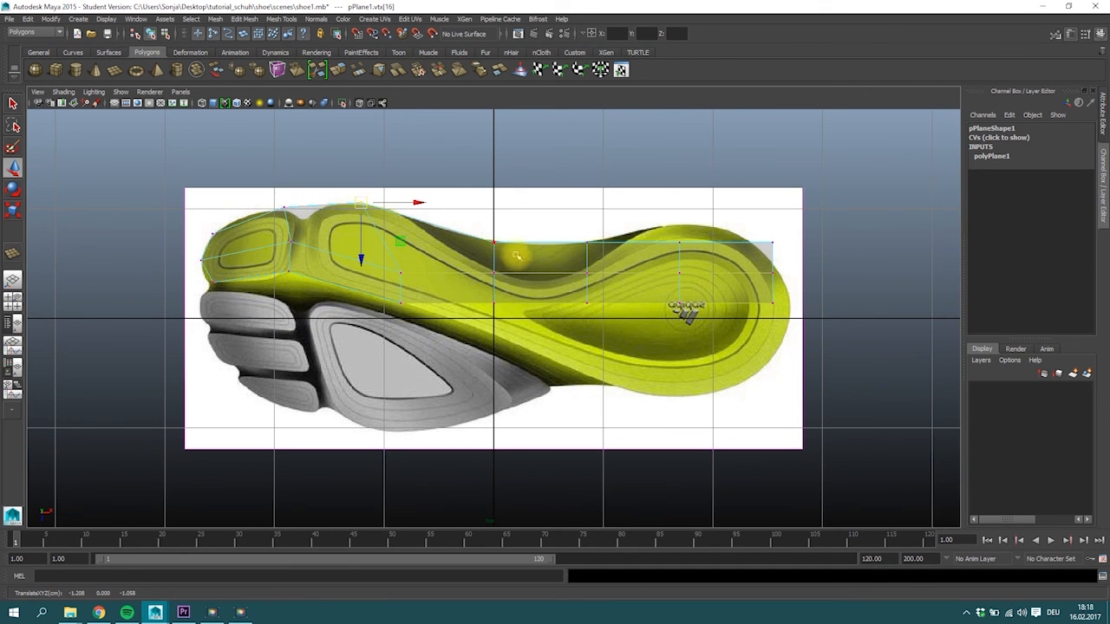
drag(393, 288, 409, 311)
drag(399, 302, 416, 284)
drag(399, 271, 357, 242)
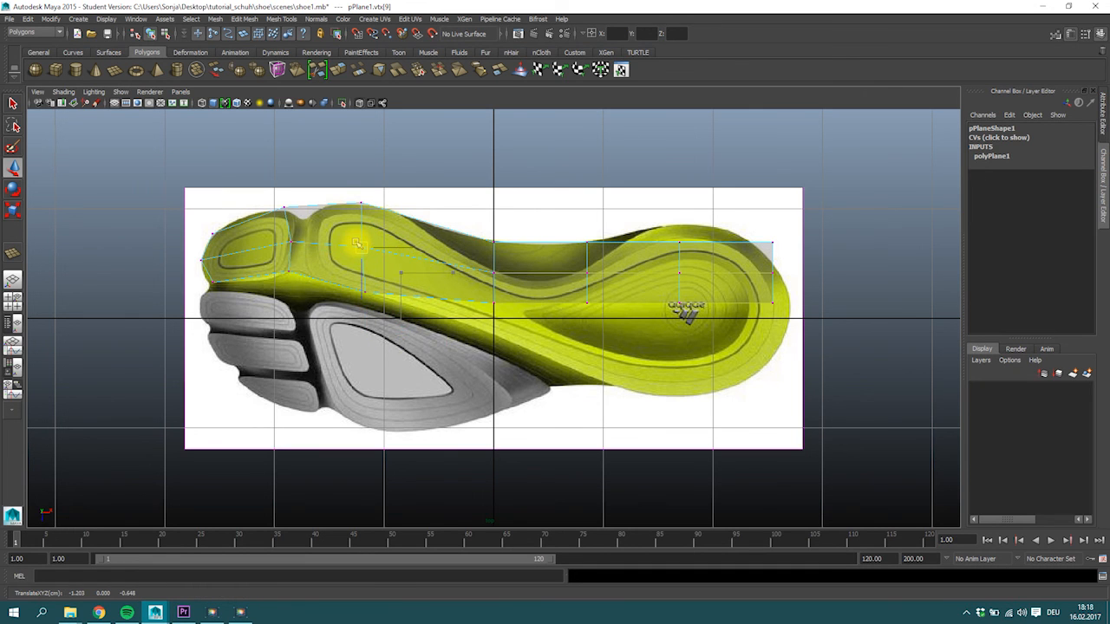
drag(473, 203, 522, 310)
drag(494, 273, 480, 297)
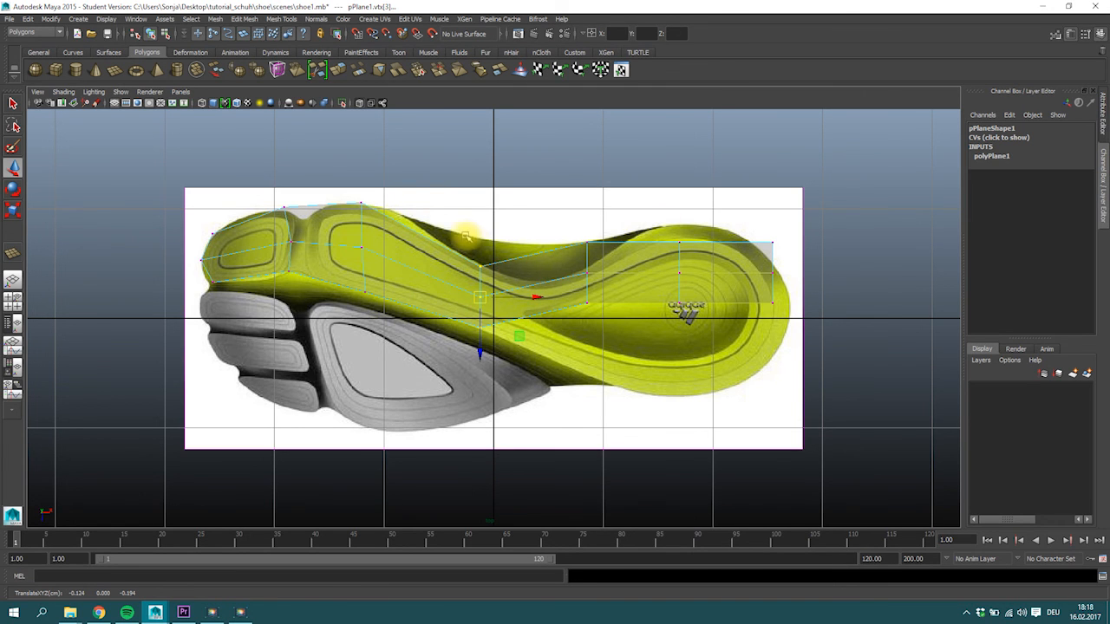
Move the fifth vertex column down onto the yellow midfoot, stretch it vertically, and place its upper and lower vertices on the outline.
click(586, 273)
drag(587, 274, 586, 325)
key(e)
key(r)
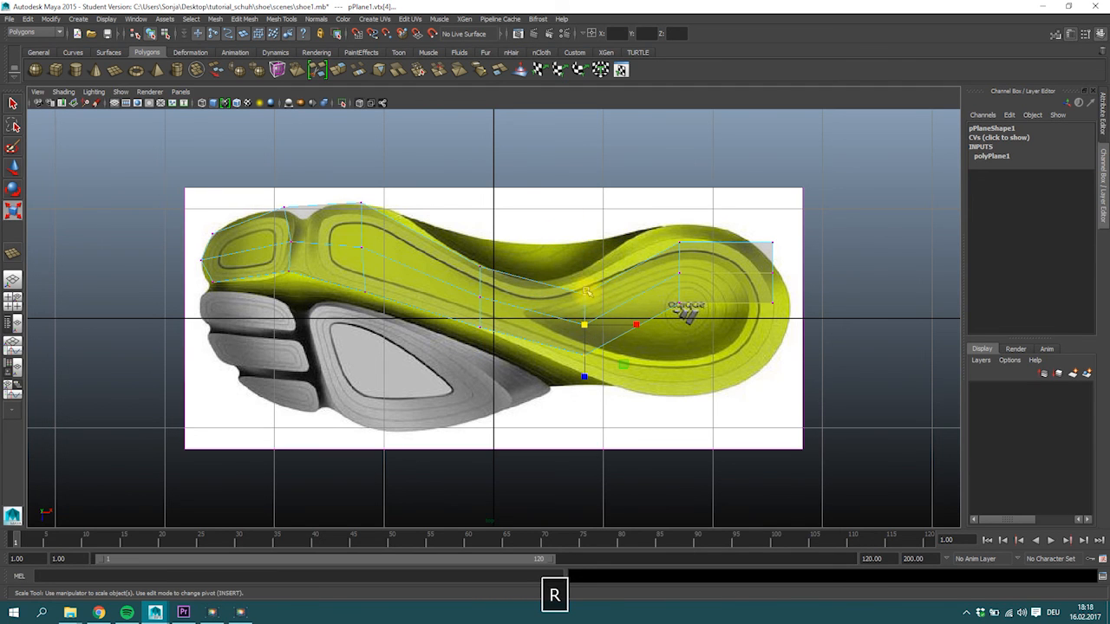
drag(586, 377, 587, 401)
mouse_move(566, 260)
mouse_down()
mouse_move(609, 298)
mouse_move(566, 278)
mouse_move(583, 271)
mouse_up()
key(w)
click(587, 371)
drag(587, 370, 584, 375)
Move the two heel-end vertex columns onto the yellow heel outline and centre the sixth column's middle vertex in the heel.
mouse_move(656, 231)
mouse_down()
mouse_move(691, 260)
mouse_move(673, 227)
mouse_up()
click(673, 300)
drag(672, 300, 678, 399)
drag(754, 290, 773, 364)
drag(761, 265, 785, 319)
click(768, 234)
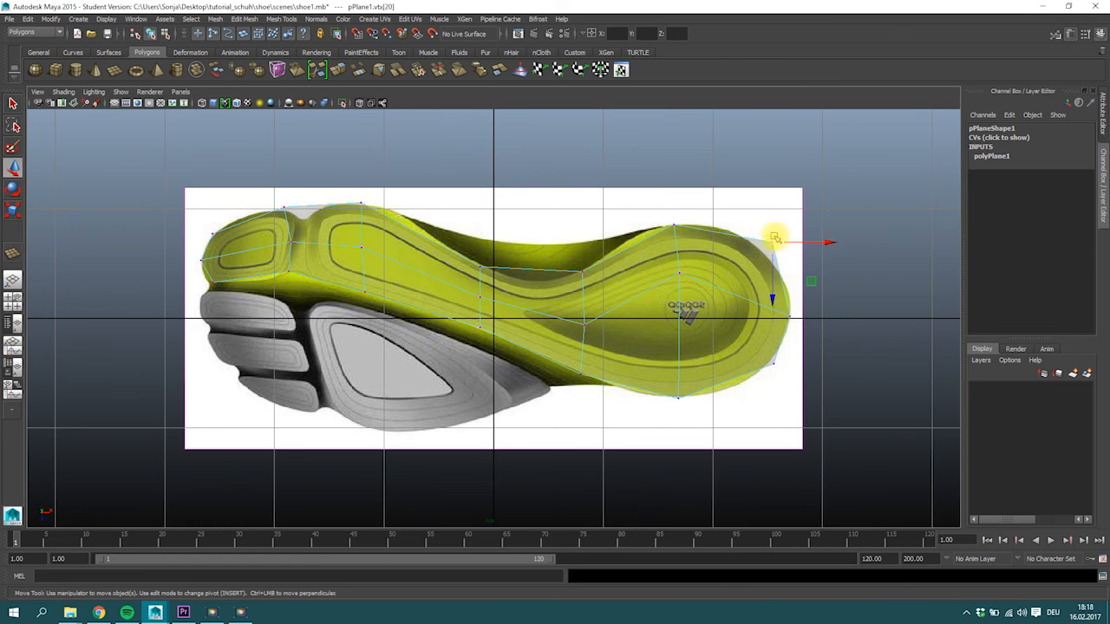
drag(772, 241, 753, 241)
click(679, 274)
drag(684, 274, 684, 316)
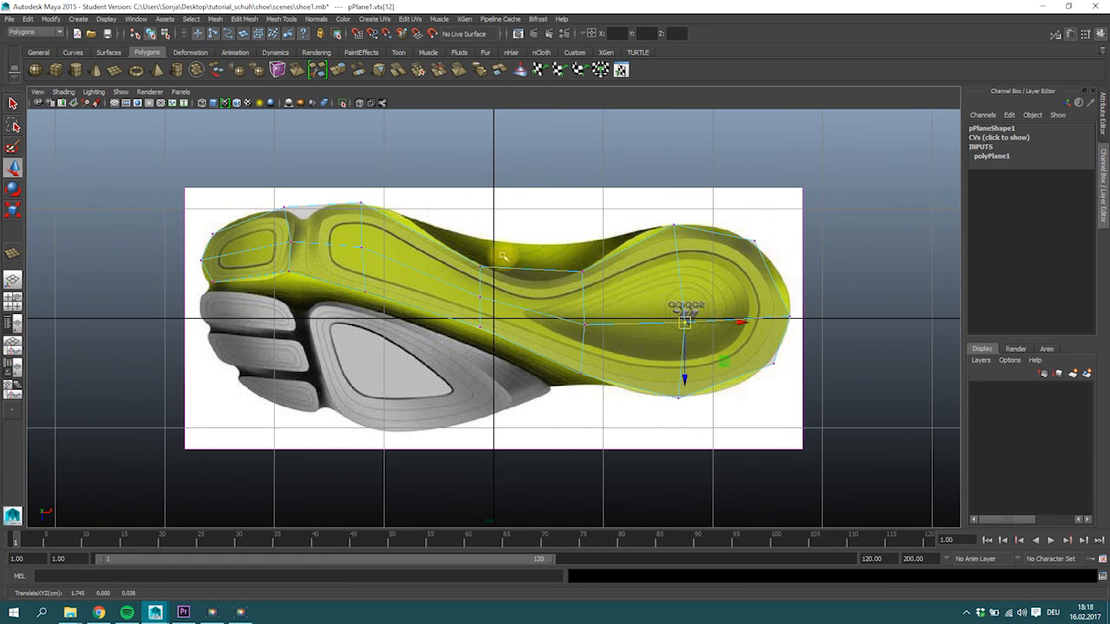
Insert five edge loops across the yellow sole plane: behind the toe pad, behind the ball, at midfoot, before the heel and near the heel end.
key(F8)
click(316, 18)
mouse_move(375, 22)
mouse_move(283, 18)
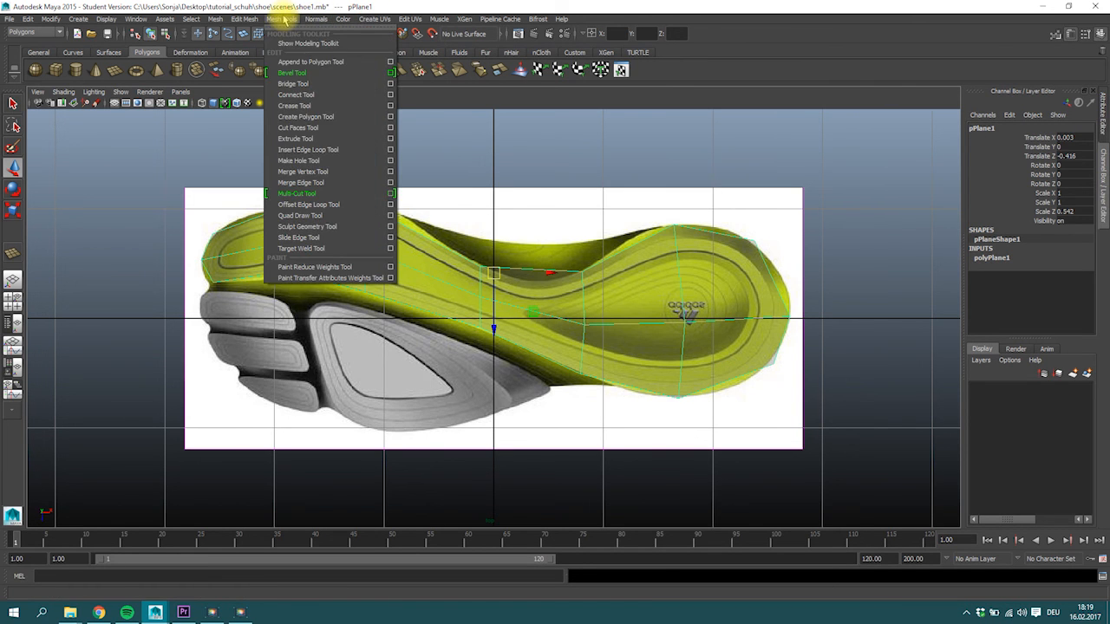
click(296, 146)
click(312, 206)
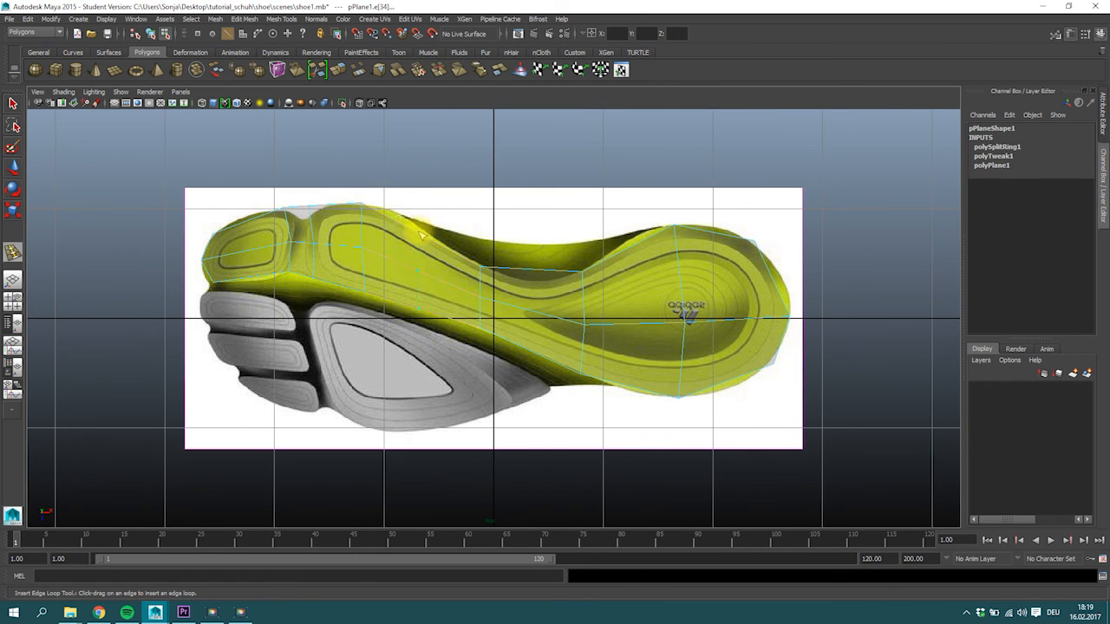
click(522, 278)
click(540, 274)
click(636, 249)
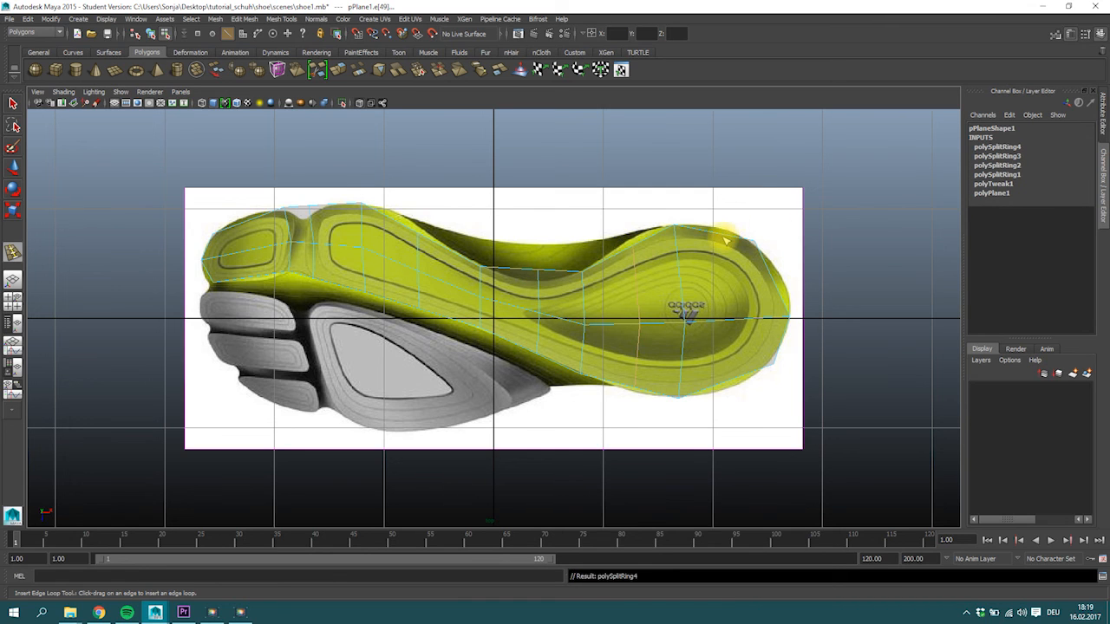
click(725, 238)
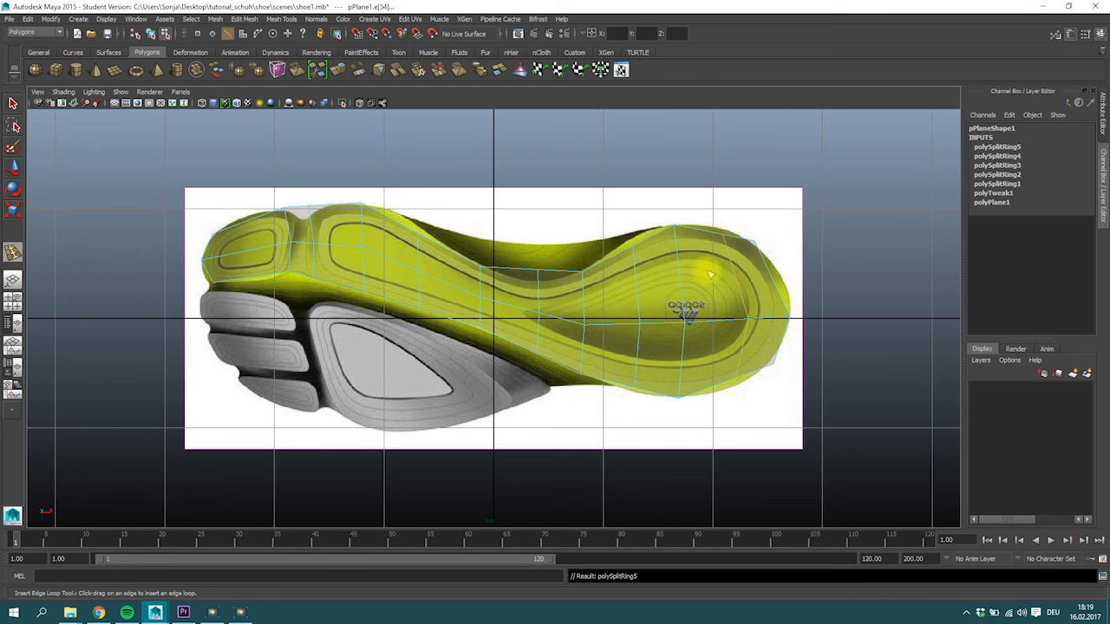
click(12, 104)
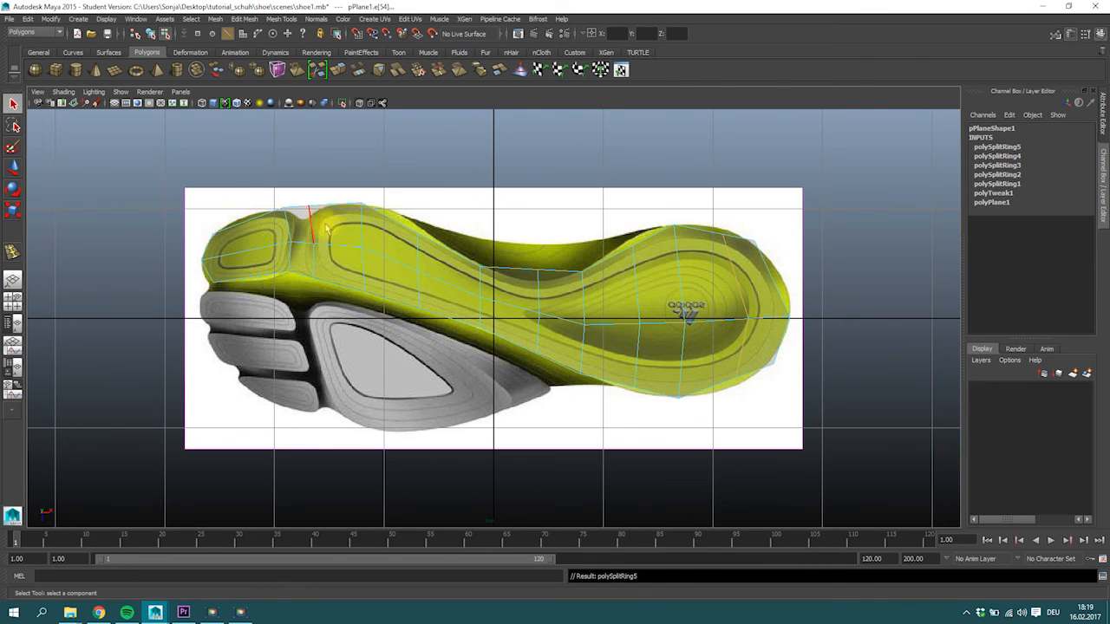
Move the upper edge vertices around the toe groove and ball of the yellow sole onto the reference outline.
right_drag(323, 227, 306, 188)
click(309, 207)
key(w)
drag(318, 213, 316, 208)
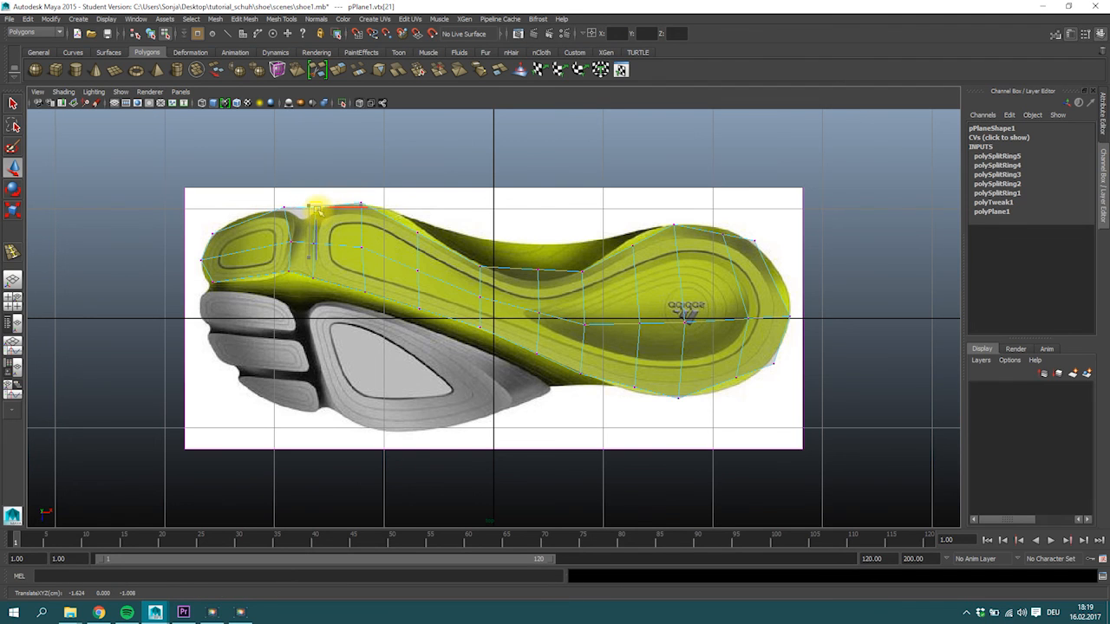
click(285, 210)
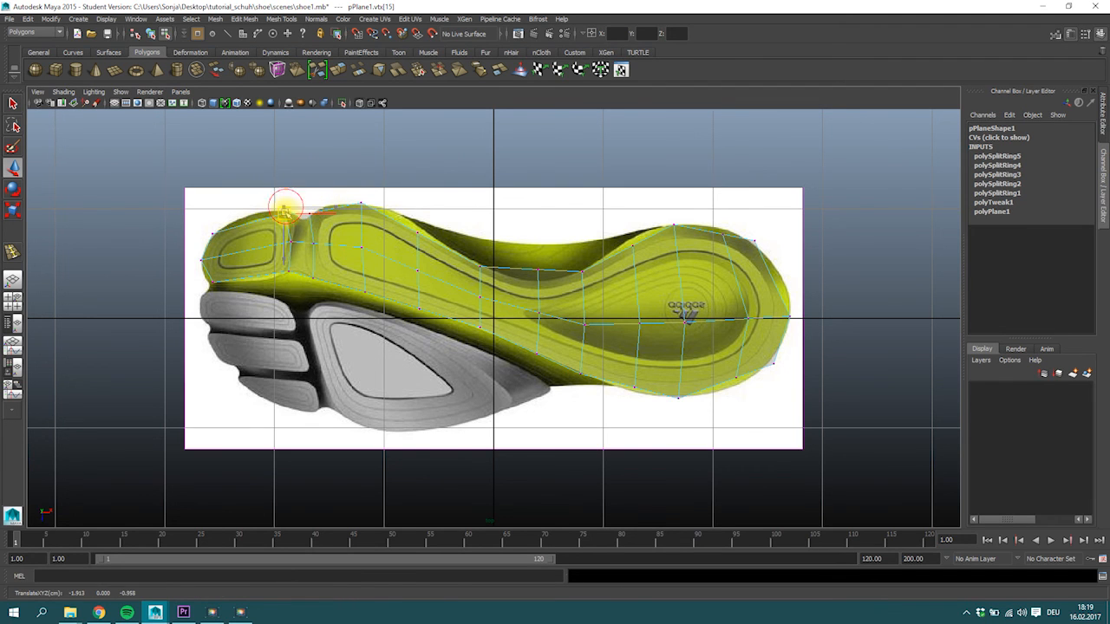
click(310, 213)
drag(310, 214, 355, 204)
click(361, 202)
click(417, 233)
drag(417, 232, 417, 224)
Fit the new midfoot loop's upper vertex to the arch outline and even out the middle-row vertices at midfoot and before the heel.
click(539, 270)
drag(538, 270, 539, 319)
click(539, 315)
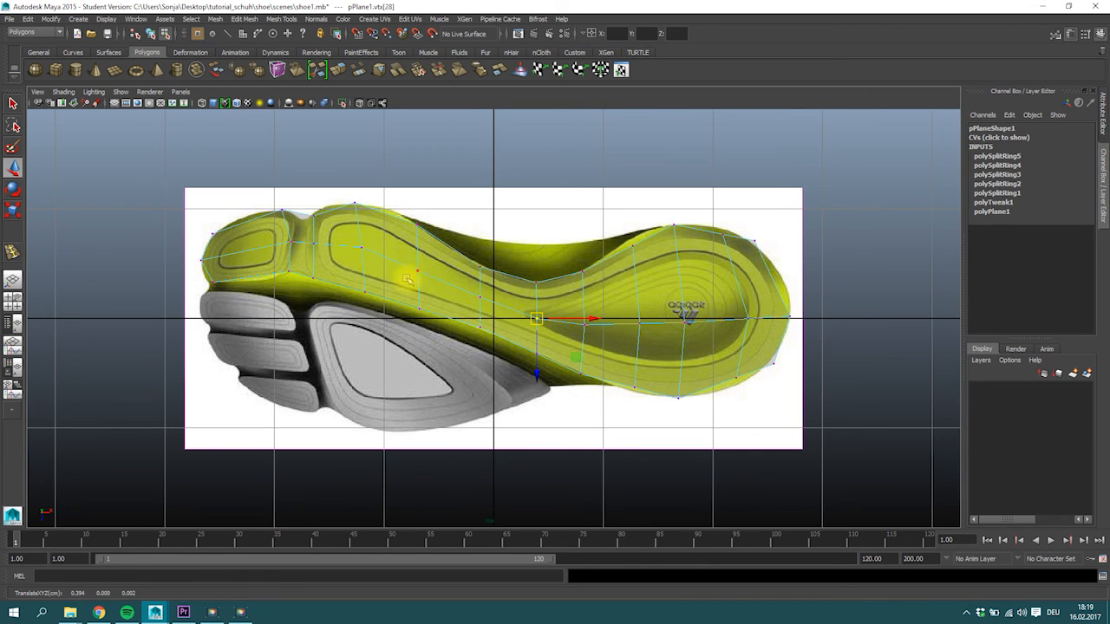
drag(629, 306, 655, 338)
mouse_move(640, 323)
mouse_down()
mouse_move(646, 269)
mouse_move(647, 311)
mouse_up()
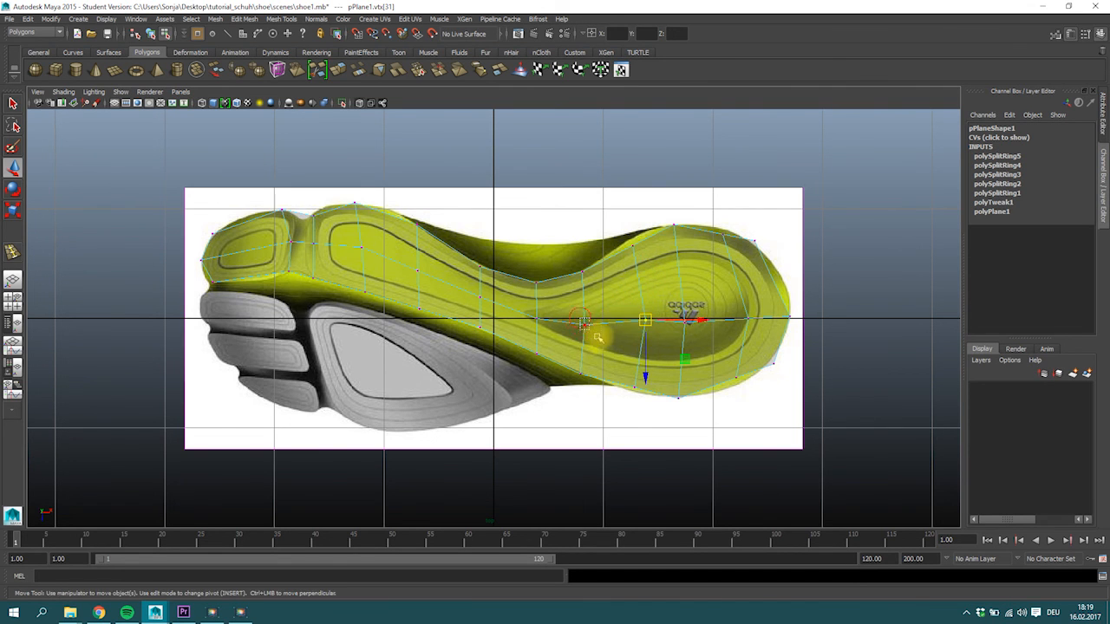
click(533, 318)
drag(526, 318, 525, 315)
Adjust the upper, end and lower edge vertices around the heel so they follow the rounded yellow outline.
click(775, 265)
click(722, 233)
click(630, 236)
click(633, 388)
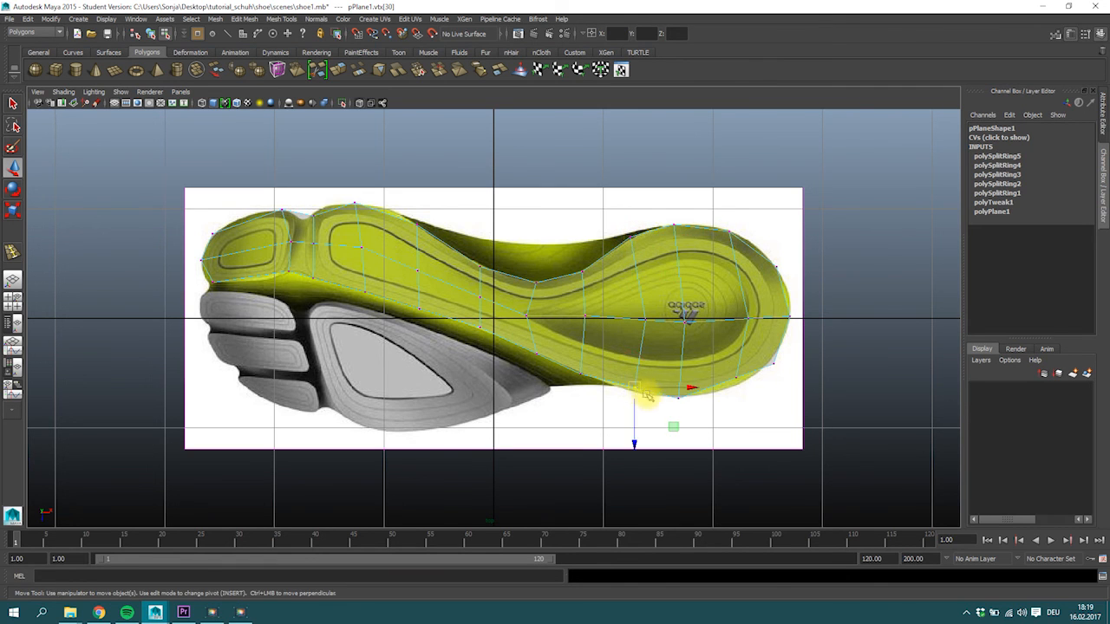
click(735, 377)
drag(735, 377, 733, 389)
click(791, 316)
click(772, 361)
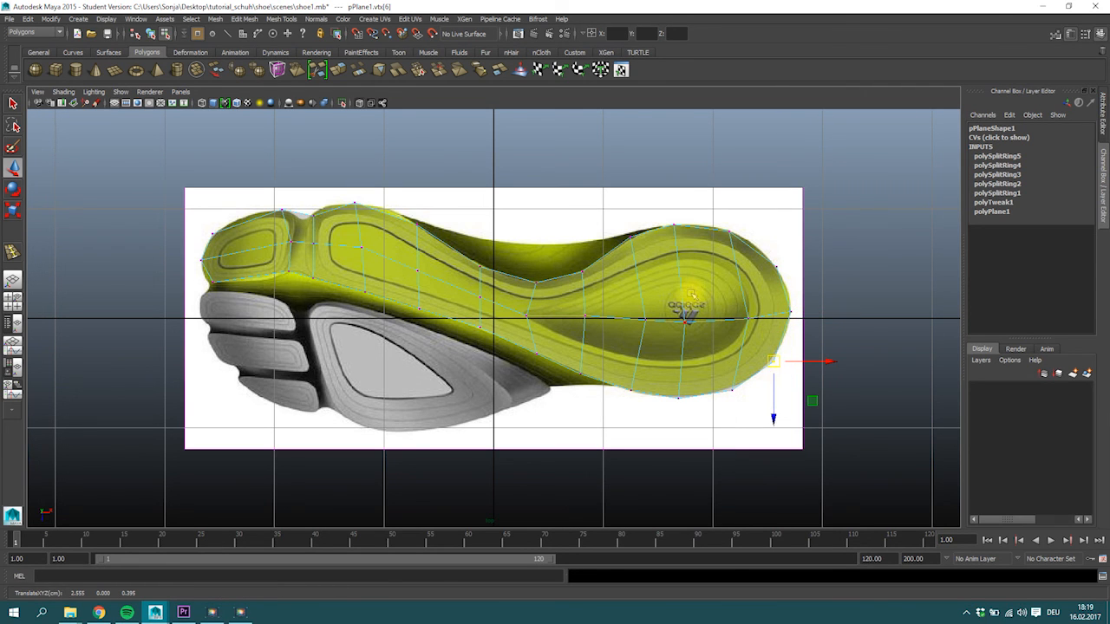
Return to object mode and create a second polygon plane, about 2.53 by 0.97, over the grey forefoot area.
right_drag(359, 247, 416, 229)
click(381, 270)
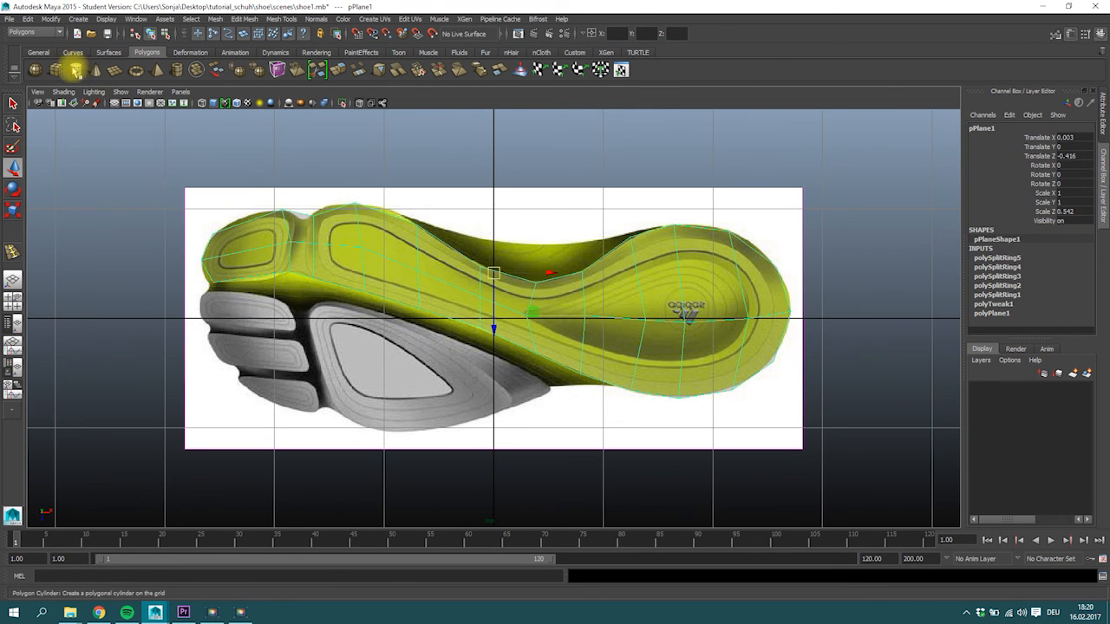
click(115, 69)
drag(241, 329, 519, 436)
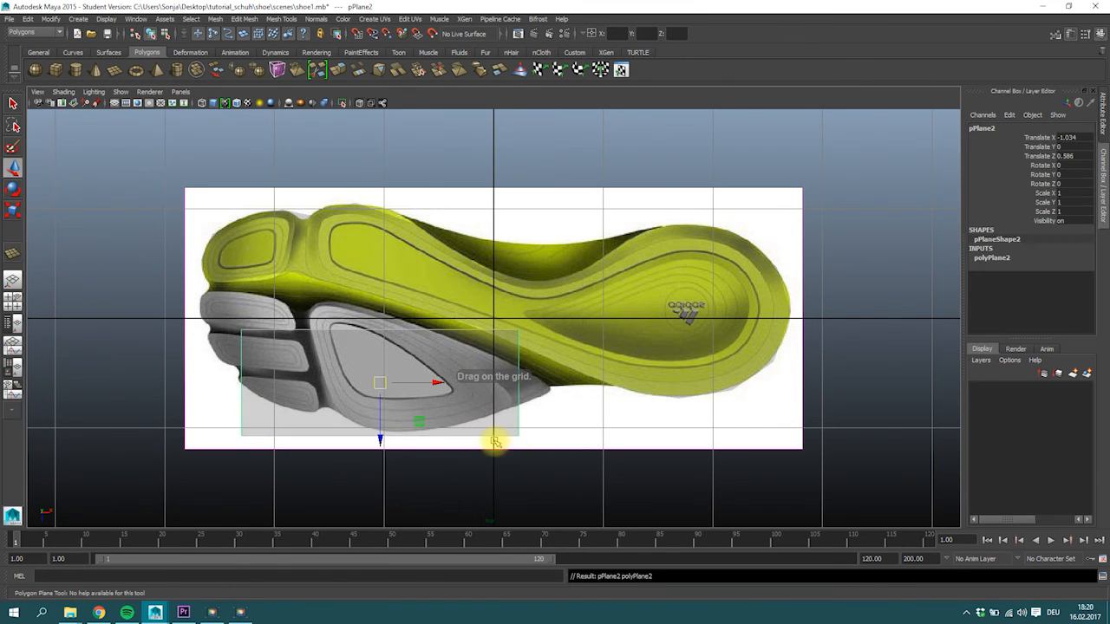
Set the new plane's subdivisions to 5 in width and 3 in height.
click(991, 258)
click(1030, 285)
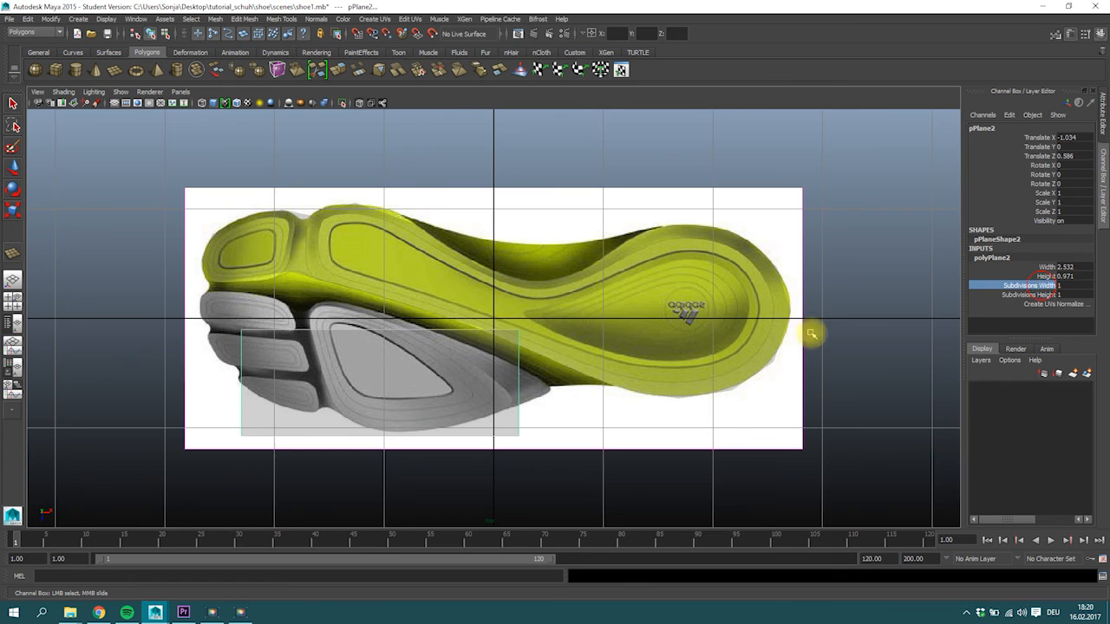
mouse_move(401, 367)
middle_down()
mouse_move(438, 364)
mouse_move(422, 365)
middle_up()
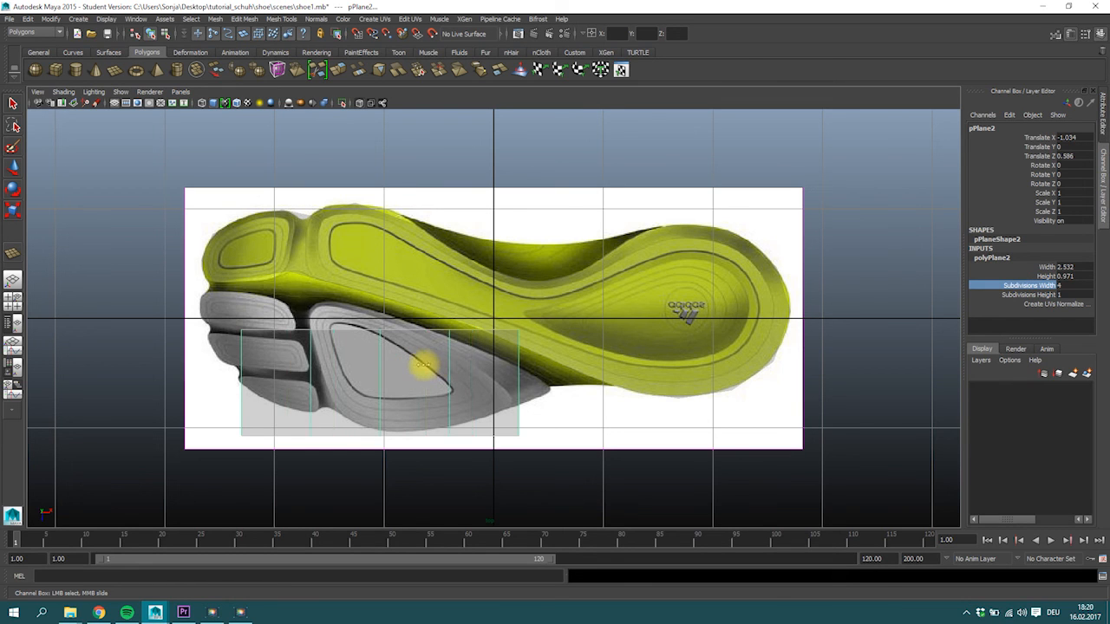
click(1041, 295)
middle_drag(292, 367, 314, 370)
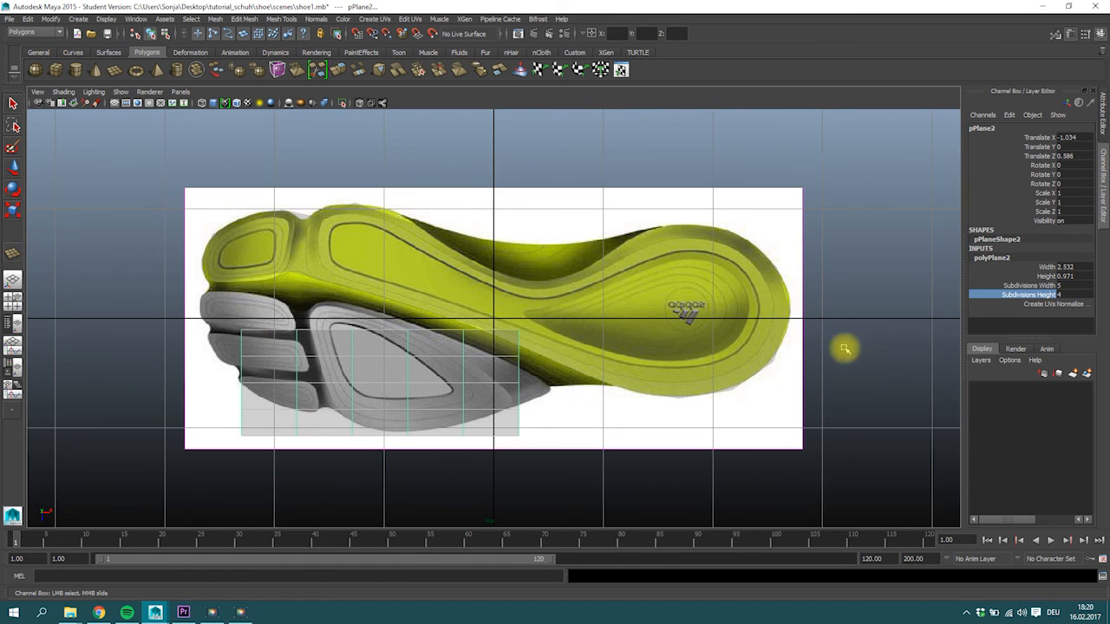
middle_drag(349, 399, 355, 389)
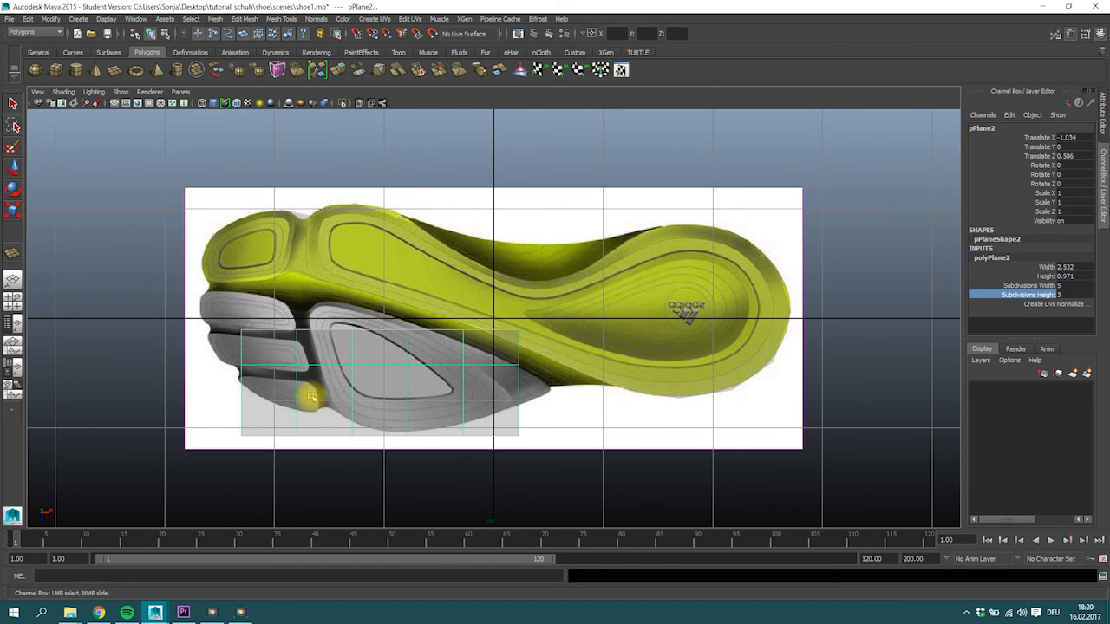
Move the new plane up and toward the toe so it covers the grey toe pads, and switch it to vertex editing.
key(w)
drag(376, 372, 355, 348)
right_drag(222, 330, 163, 315)
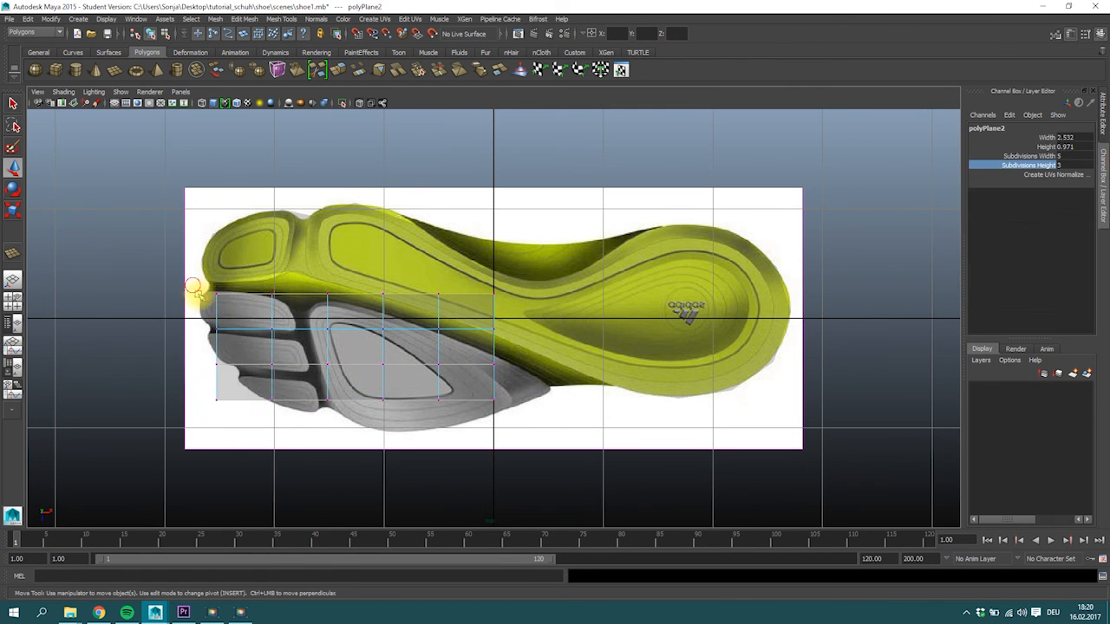
Fit the new plane's first two vertex columns around the three small grey toe pads.
click(217, 312)
drag(222, 318, 213, 314)
drag(260, 279, 315, 307)
drag(298, 298, 286, 300)
drag(177, 361, 293, 409)
drag(253, 354, 287, 378)
drag(273, 365, 309, 373)
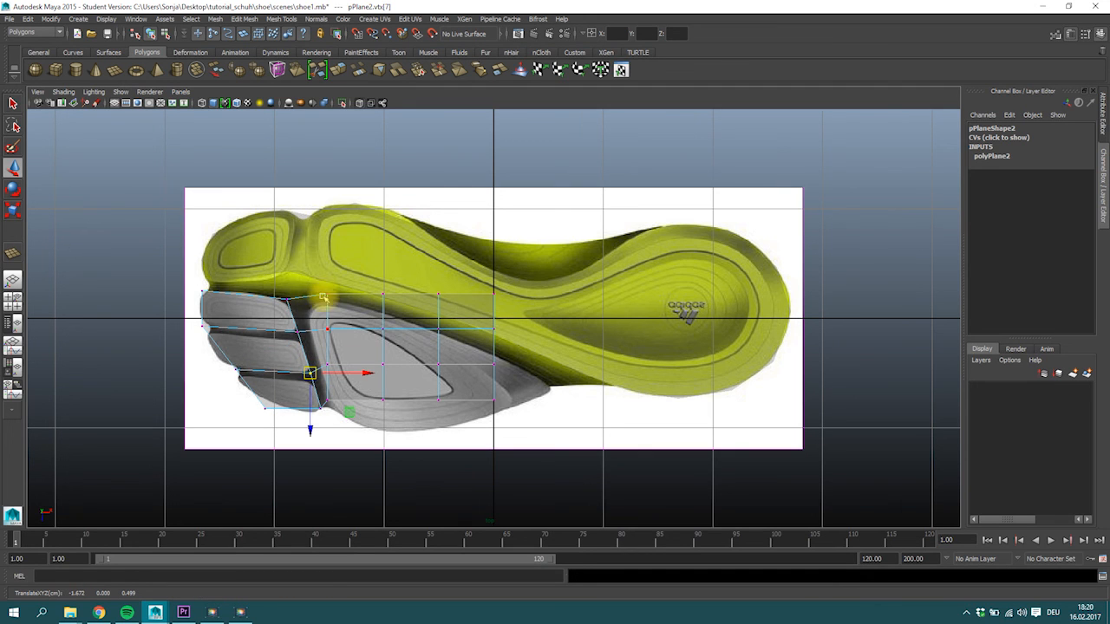
Align the third vertex column with the large grey pad's front edge and move the fourth and fifth columns' lower vertices onto its outline.
drag(315, 284, 348, 315)
drag(328, 294, 313, 300)
drag(339, 341, 319, 323)
drag(327, 329, 310, 330)
drag(343, 382, 398, 420)
click(328, 400)
drag(384, 400, 377, 427)
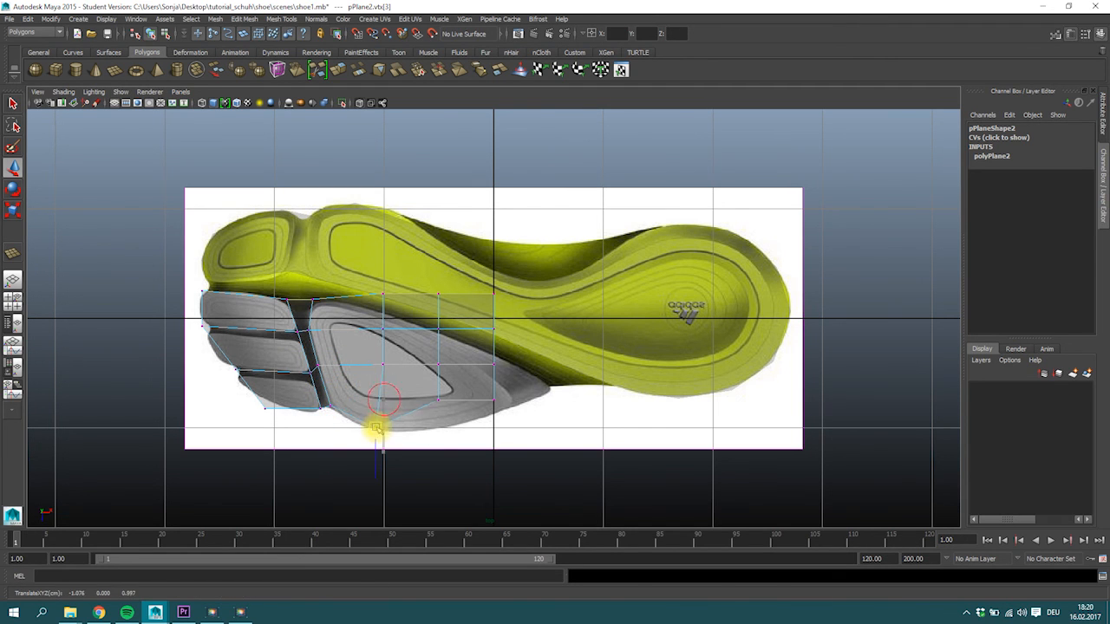
drag(439, 399, 437, 418)
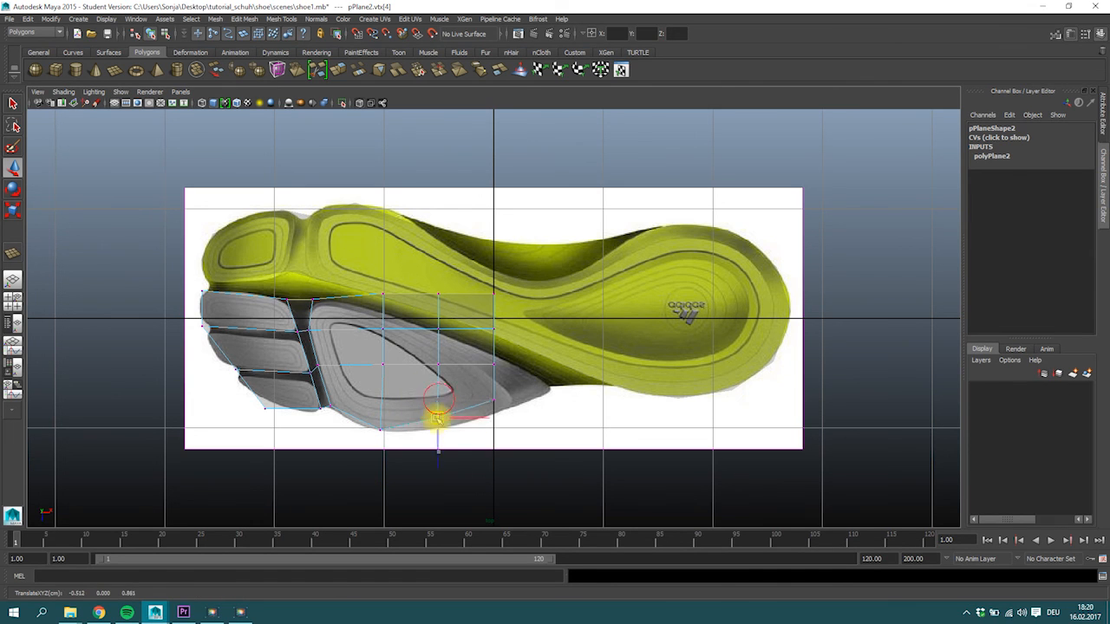
Scale the last vertex column together and move it to the pointed rear tip of the large grey pad.
drag(477, 270, 508, 425)
key(r)
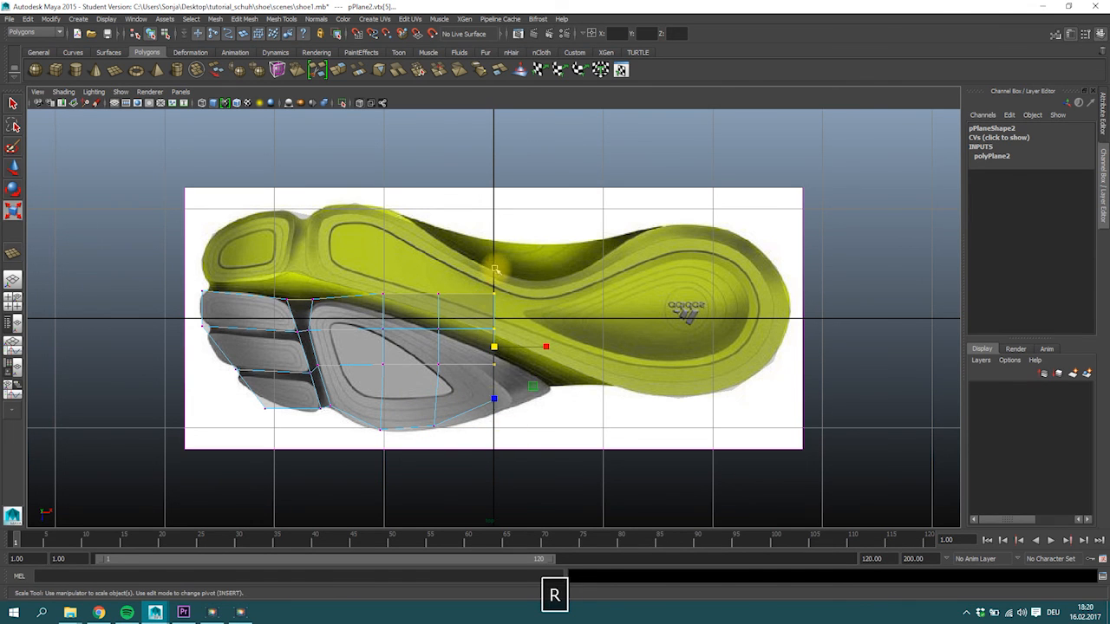
click(495, 366)
key(w)
drag(495, 366, 595, 390)
Compress the fifth column's upper vertices vertically and fit the column's inner vertices to the large grey pad.
drag(418, 277, 439, 347)
key(e)
key(r)
click(440, 330)
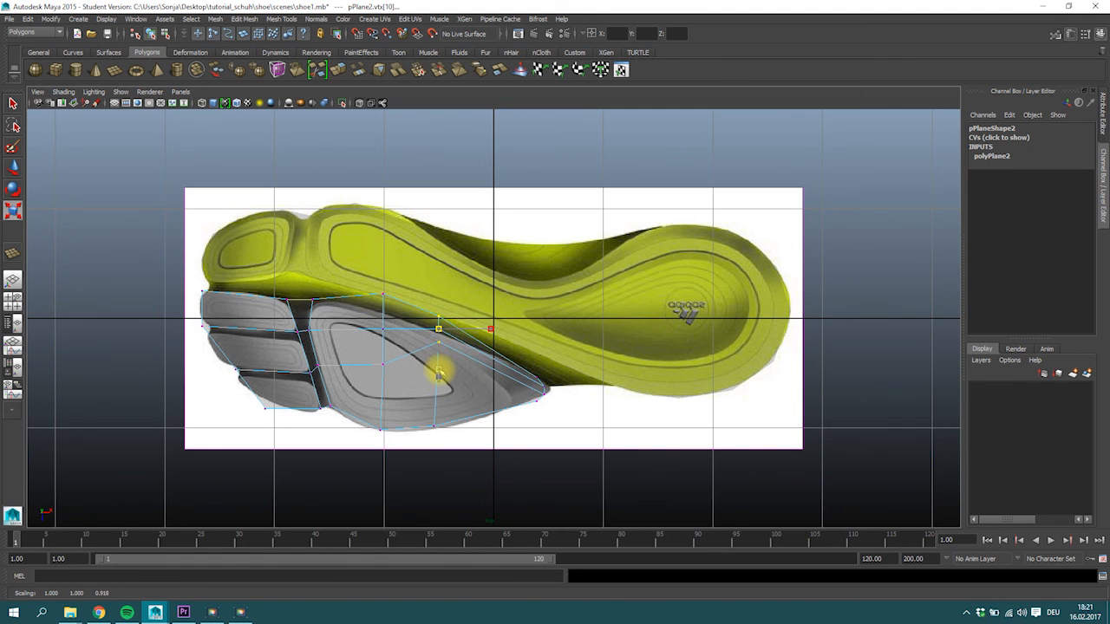
key(w)
drag(441, 384, 457, 342)
Fit the fourth column's upper and inner vertices to the large grey pad and refine the fifth column's lower vertex on the outline.
drag(374, 281, 393, 304)
drag(383, 295, 380, 310)
drag(389, 375, 438, 429)
click(377, 349)
click(434, 425)
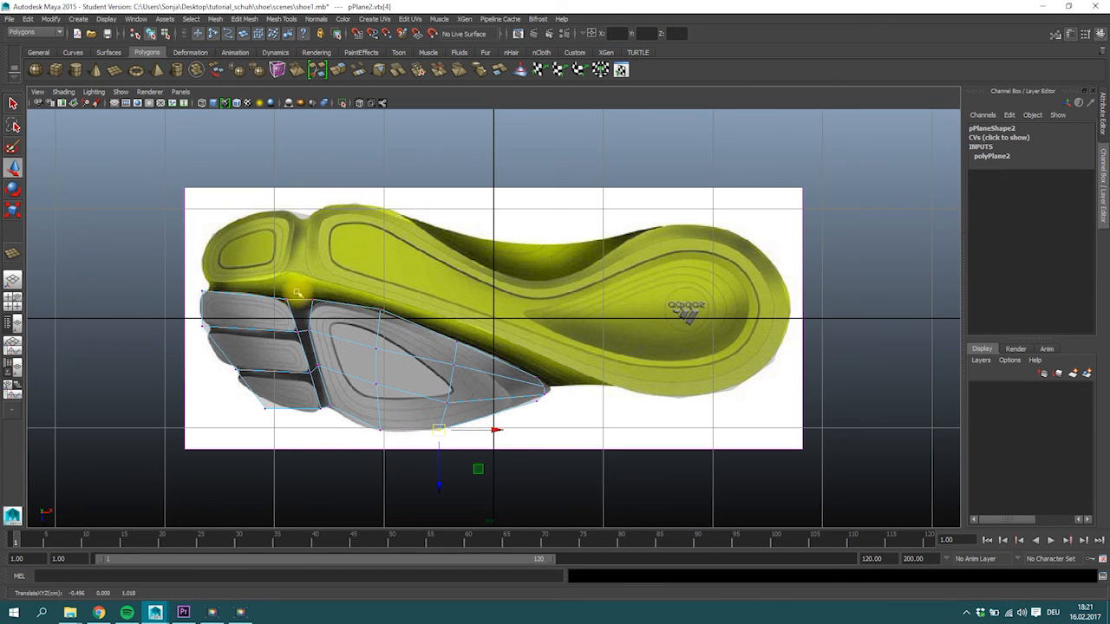
Adjust the two lower toe-end edge vertices to follow the outline of the lowest grey toe pad.
click(274, 400)
drag(269, 406, 247, 374)
click(234, 372)
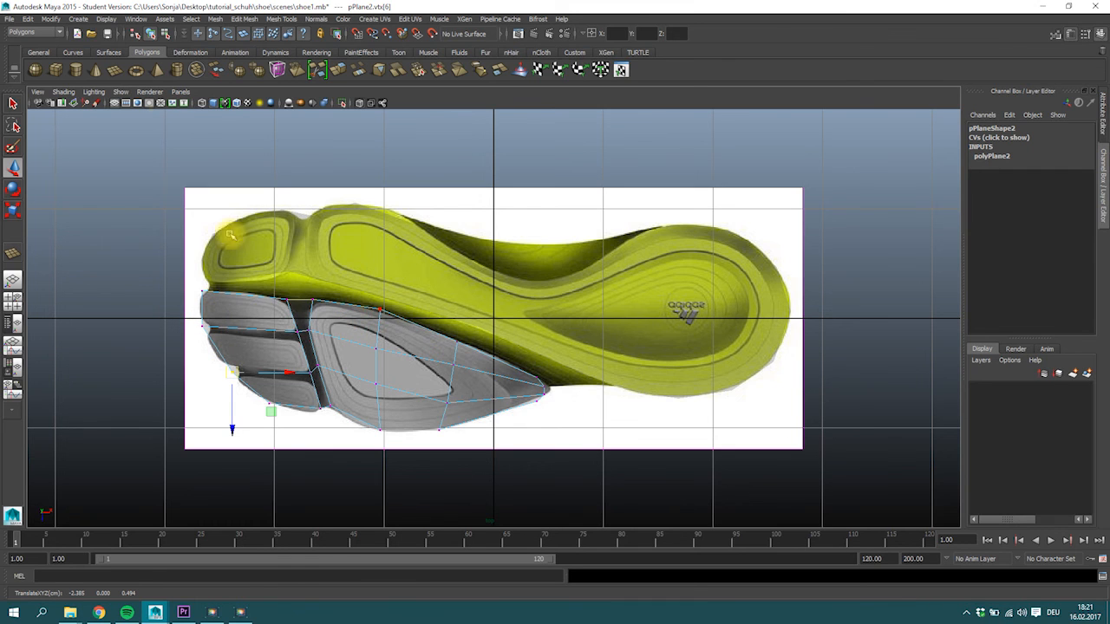
Save the scene as the existing shoe1.mb and accept the student version notice.
click(10, 19)
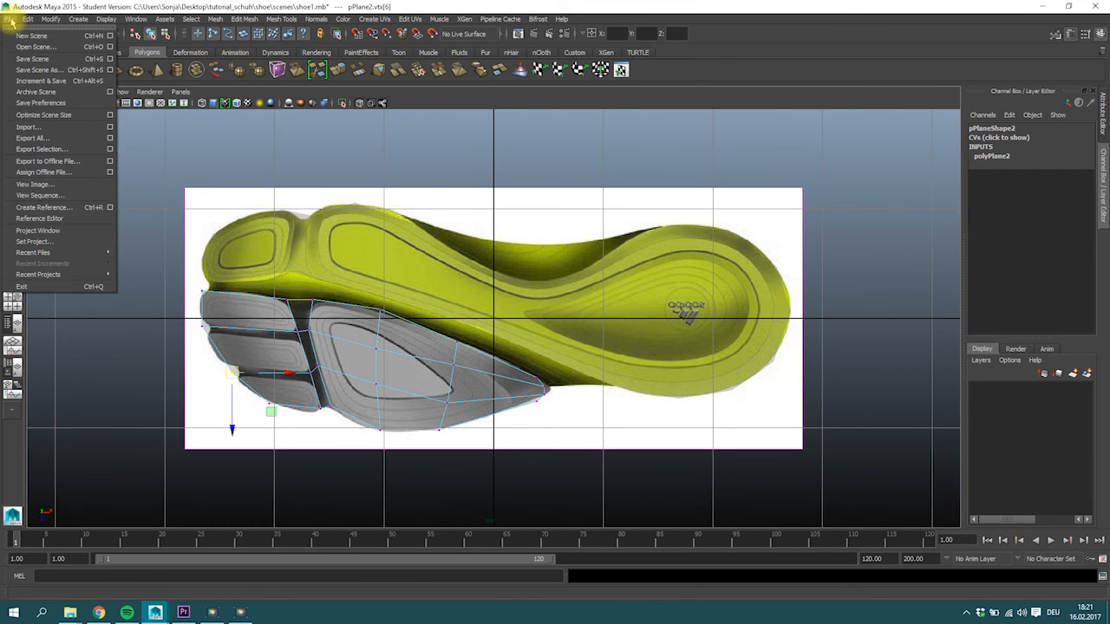
click(27, 59)
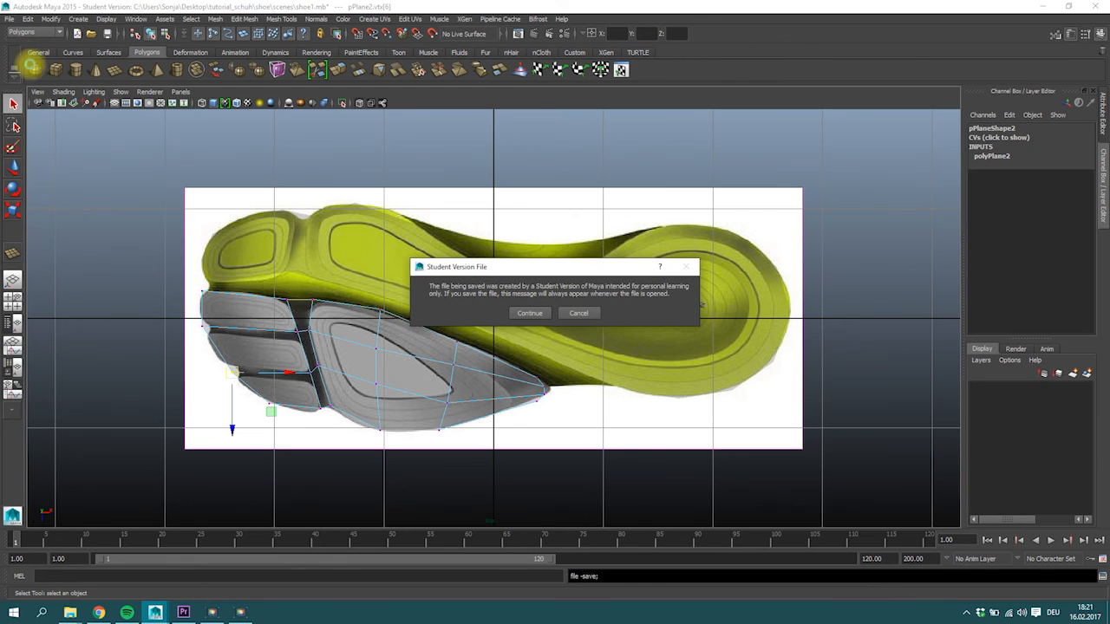
click(533, 312)
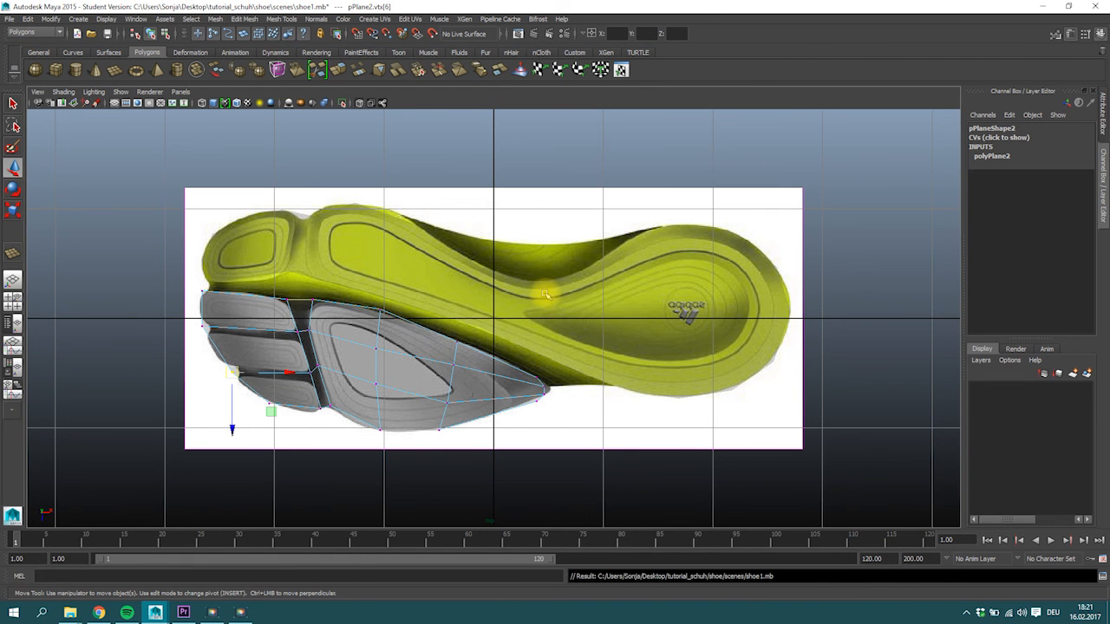
Show the four-view layout, return to object mode and select both sole planes.
key(space)
alt+drag(768, 235, 726, 229)
click(727, 230)
shift+click(696, 263)
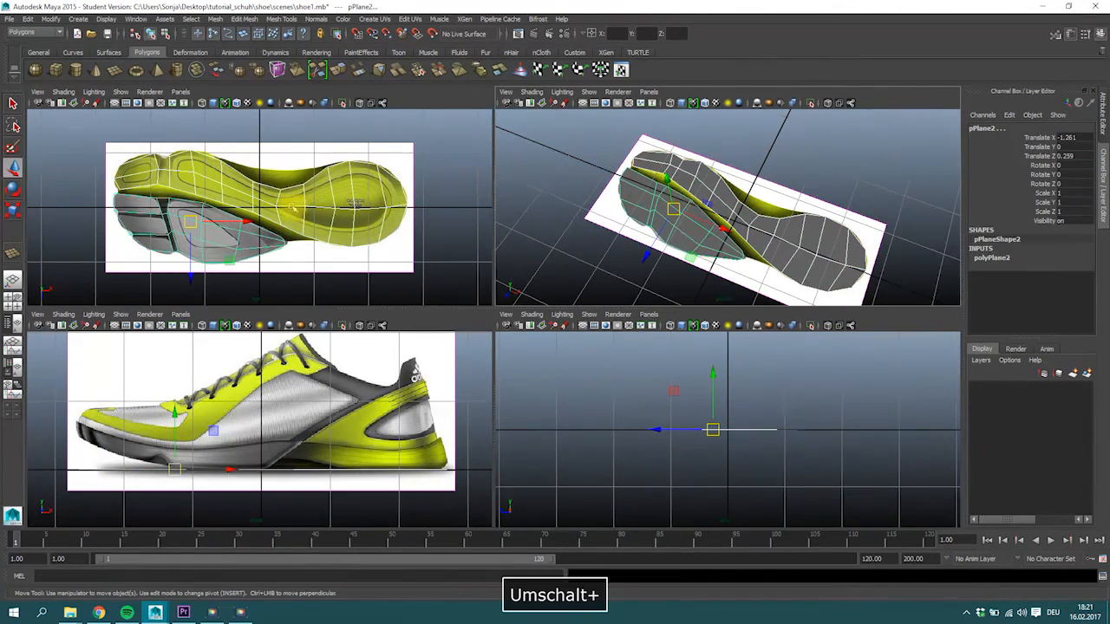
Save the scene again, accept the student version notice, and maximize the top view of the sole.
key(ctrl+s)
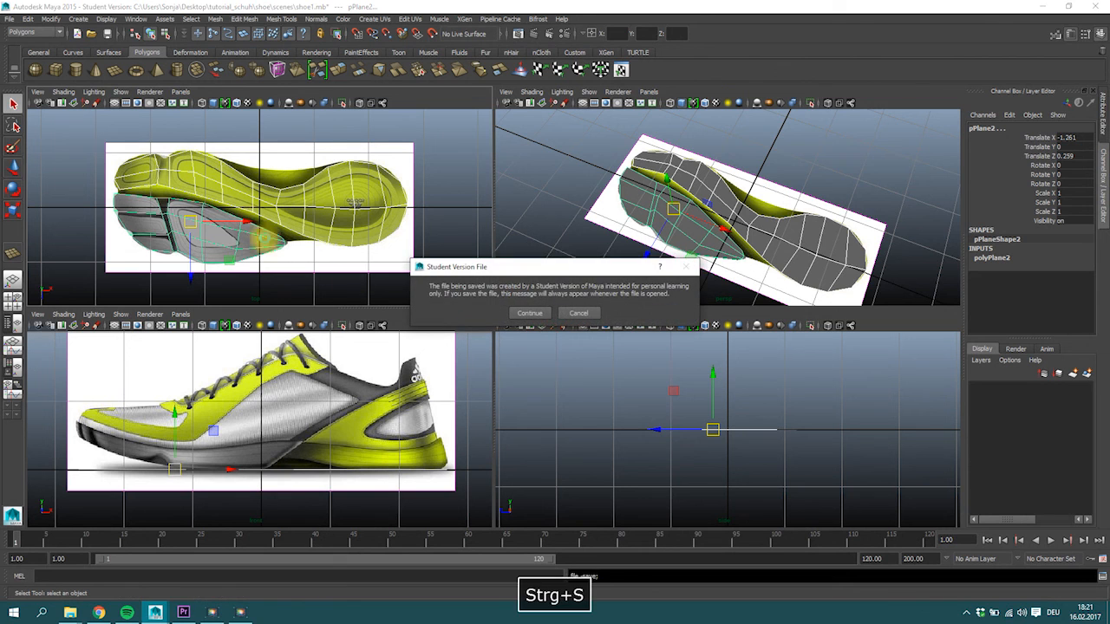
click(535, 315)
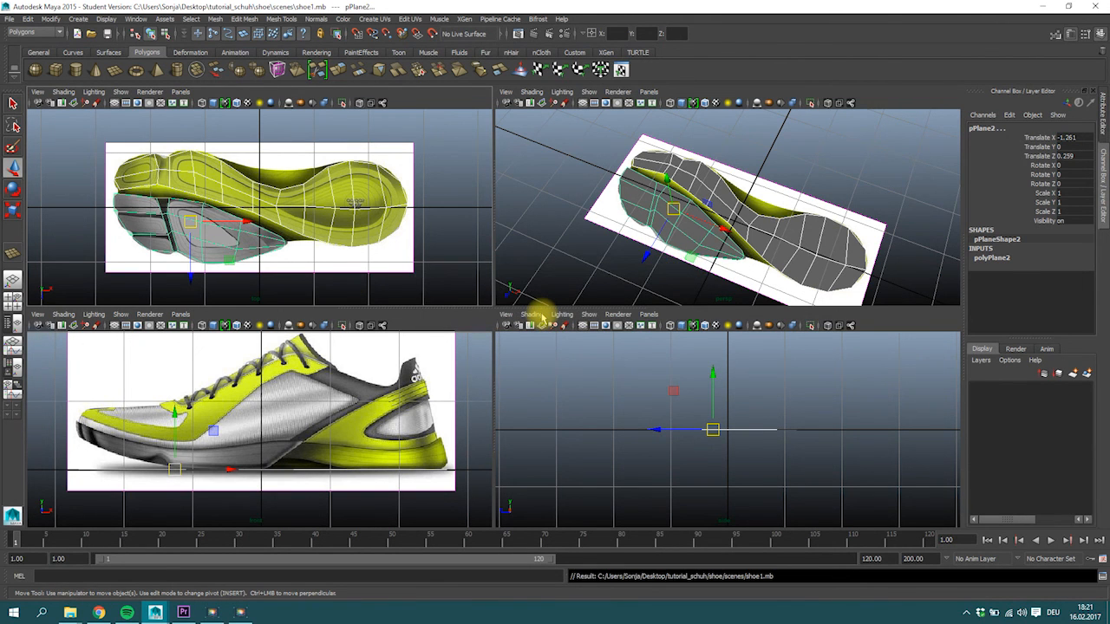
key(space)
key(F10)
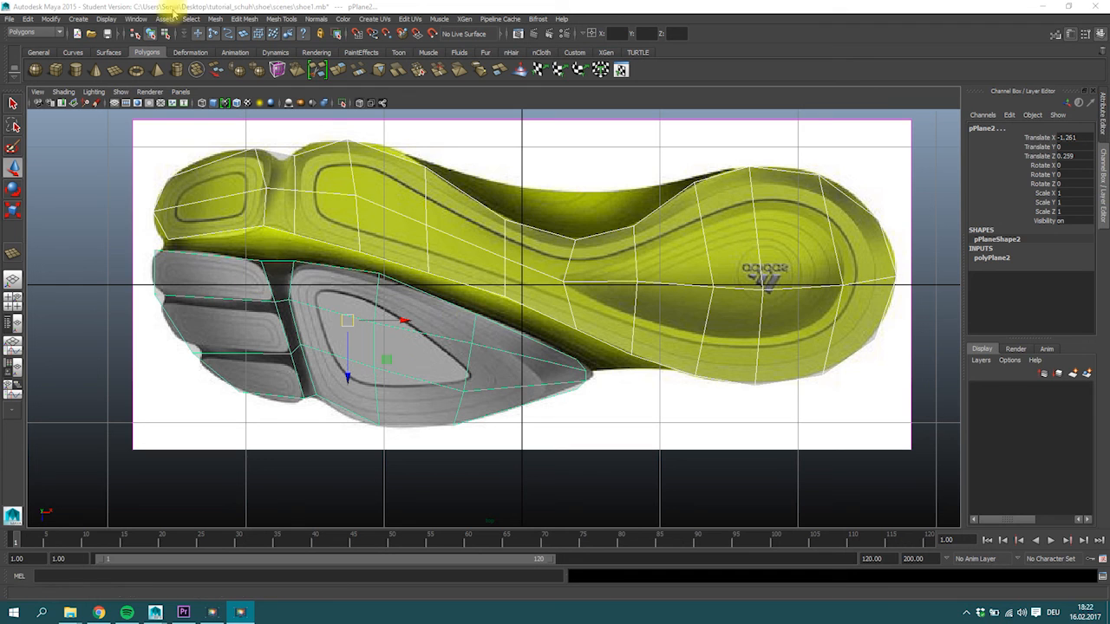
Insert three lengthwise edge loops in the grey sole plane, one through the middle of each grey toe pad.
click(281, 20)
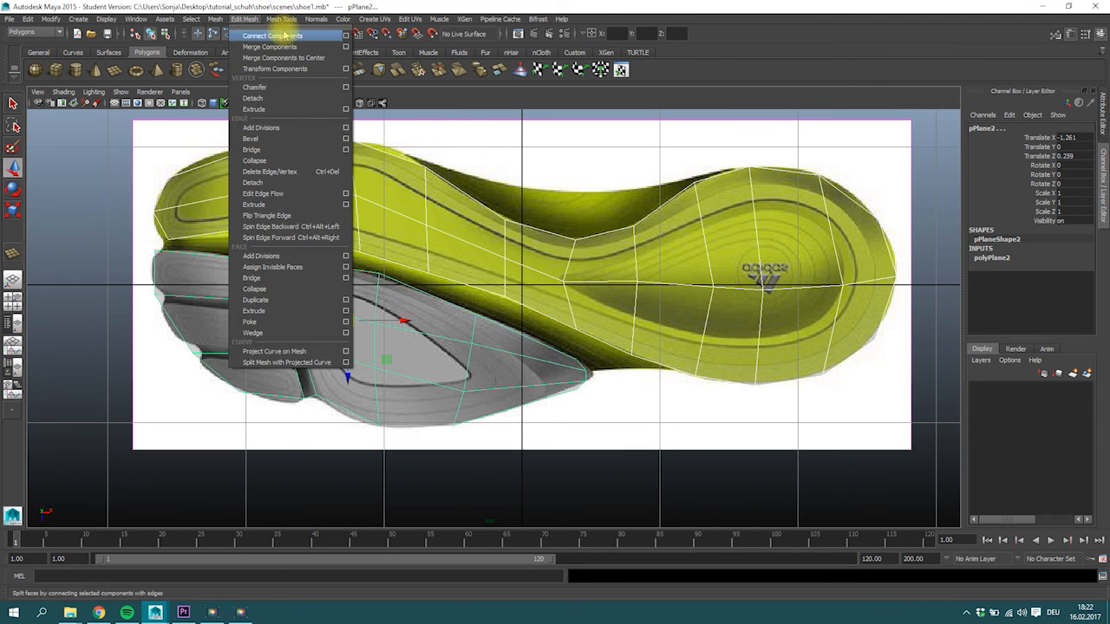
click(308, 150)
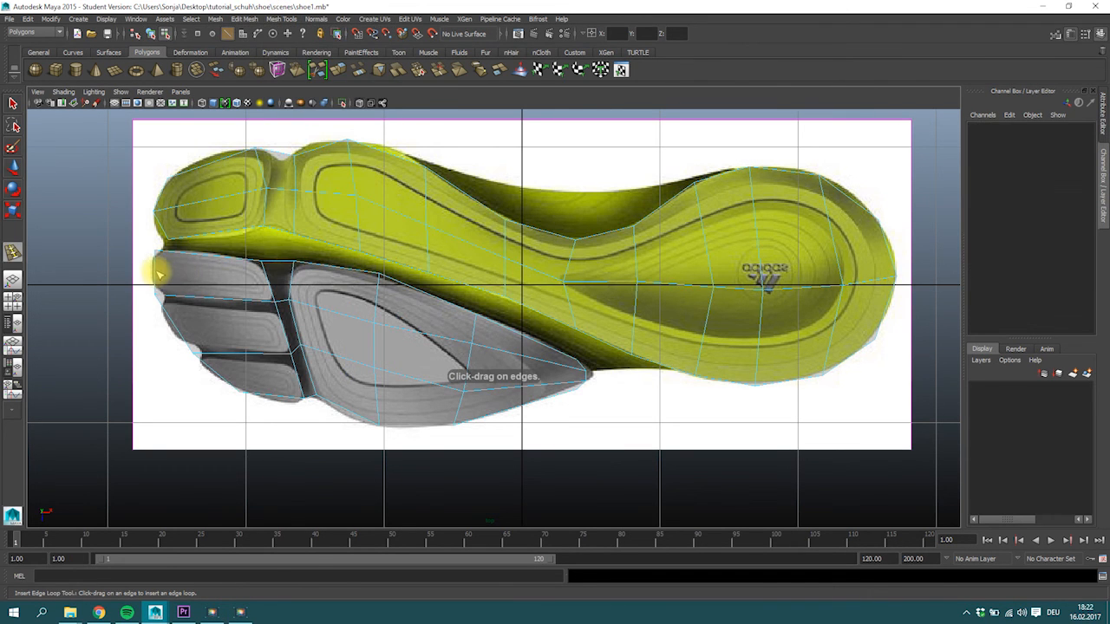
click(158, 275)
drag(152, 272, 155, 274)
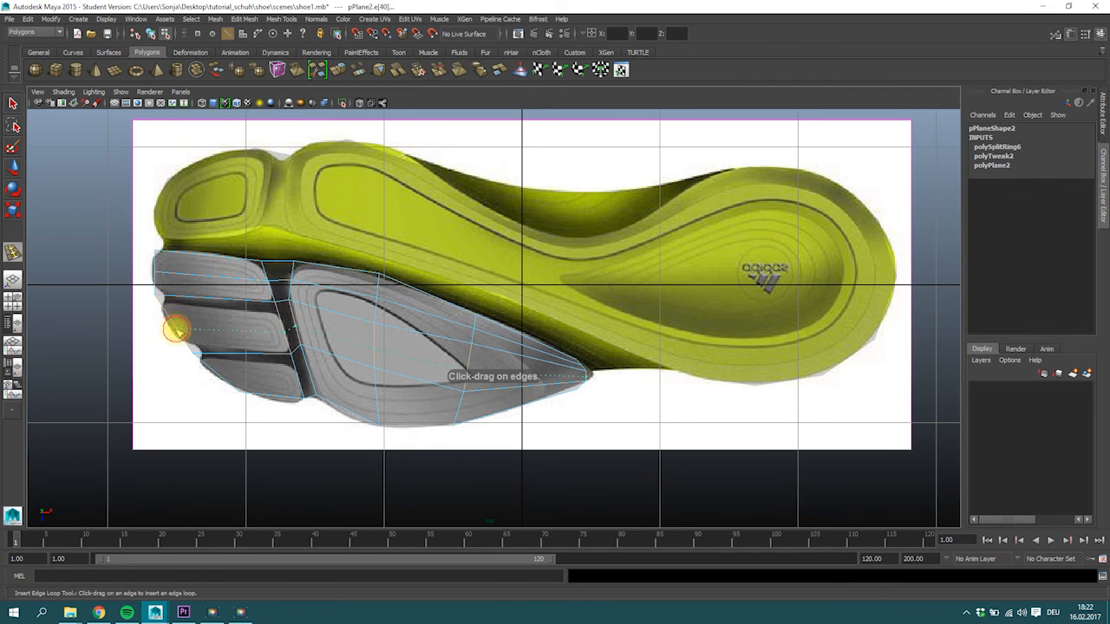
click(177, 330)
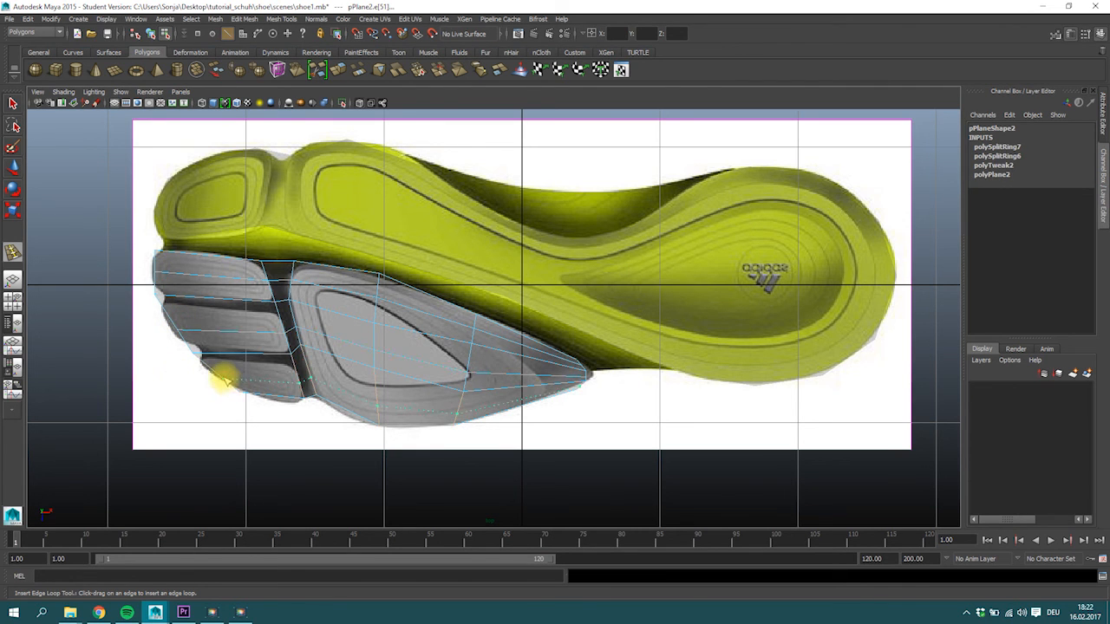
click(224, 375)
click(13, 103)
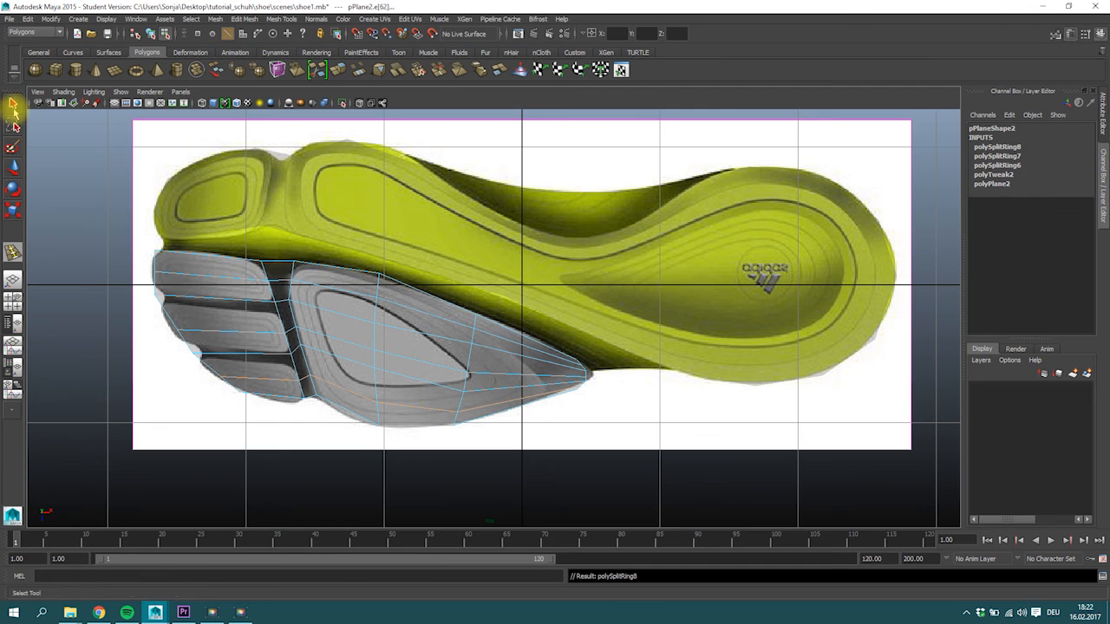
Move the toe-end vertices of the grey plane outward onto the rounded outlines of the three toe pads.
right_drag(204, 272, 154, 275)
click(154, 274)
key(w)
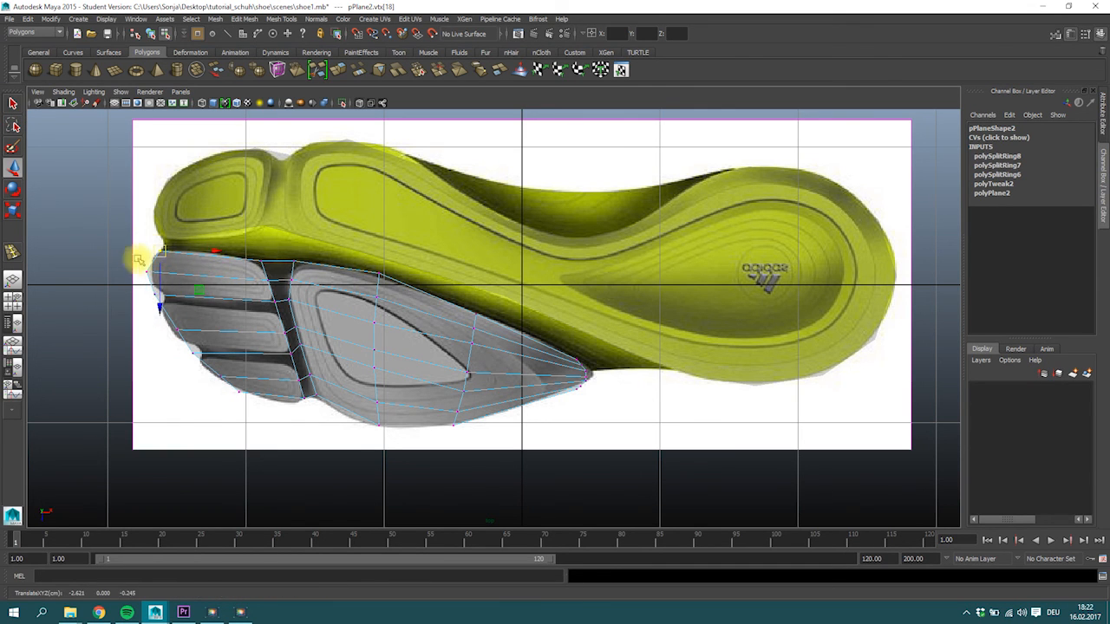
drag(149, 273, 148, 272)
drag(153, 291, 200, 371)
click(183, 328)
click(188, 348)
click(218, 372)
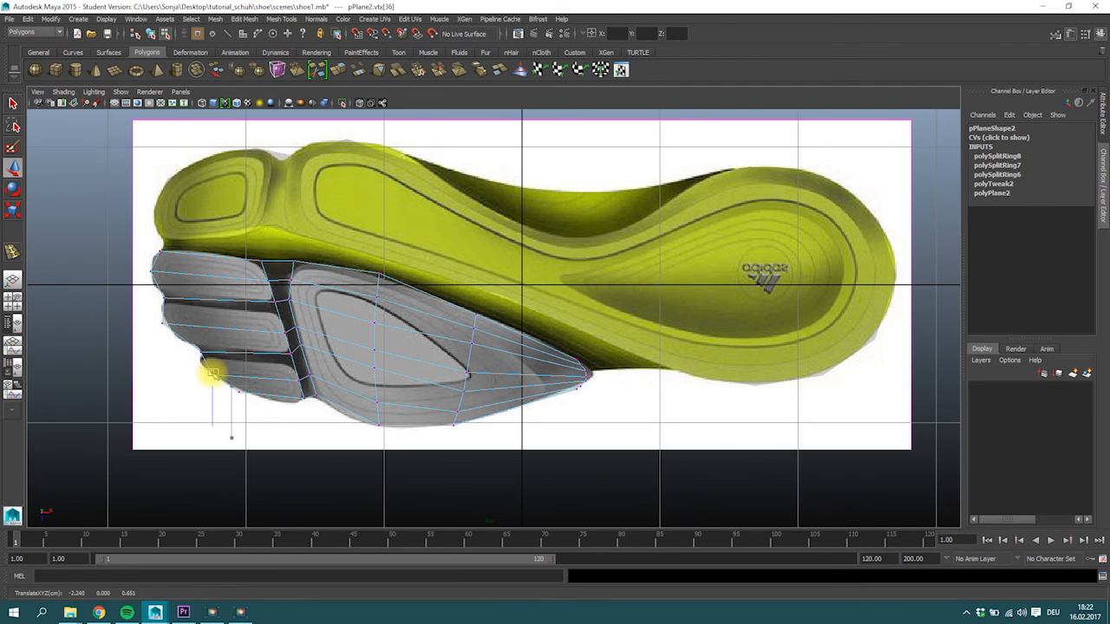
Fit the inner corner vertices of the lowest grey toe pad to its outline in the reference image.
click(304, 395)
drag(304, 396, 297, 400)
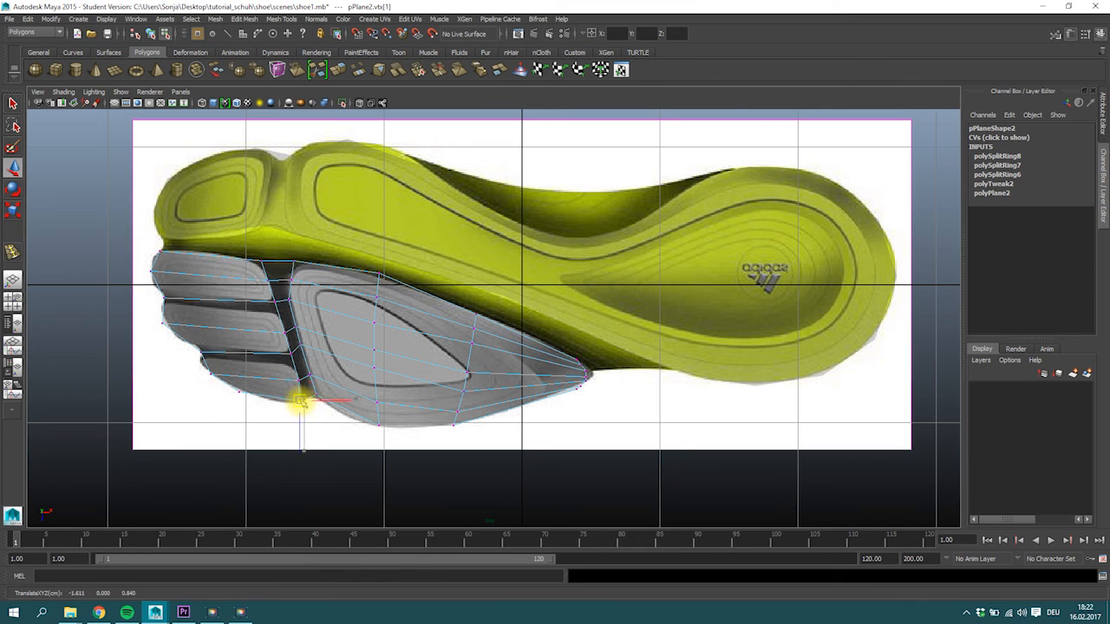
click(290, 354)
drag(290, 354, 291, 356)
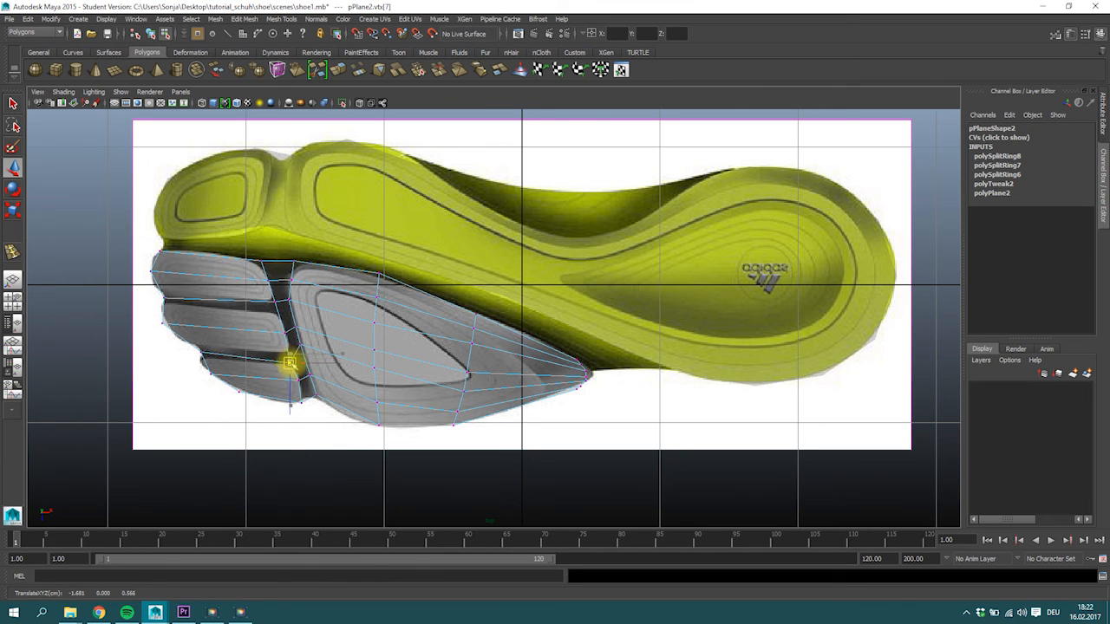
click(200, 355)
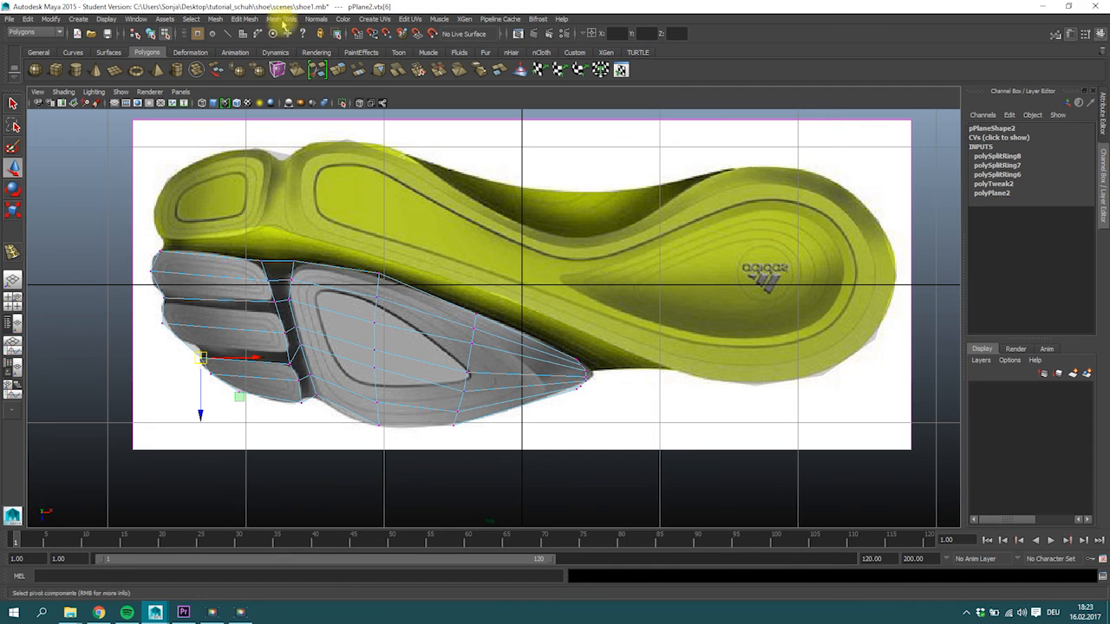
Insert two lengthwise edge loops in the grey plane, near the lower edges of the middle and uppermost toe pads.
click(280, 19)
click(321, 158)
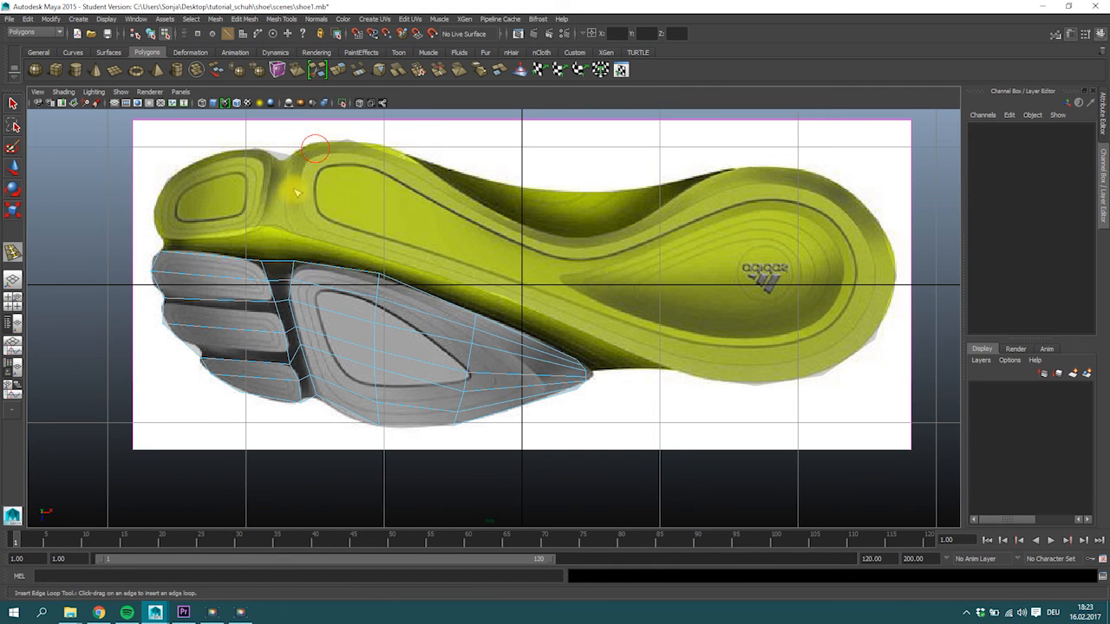
click(182, 342)
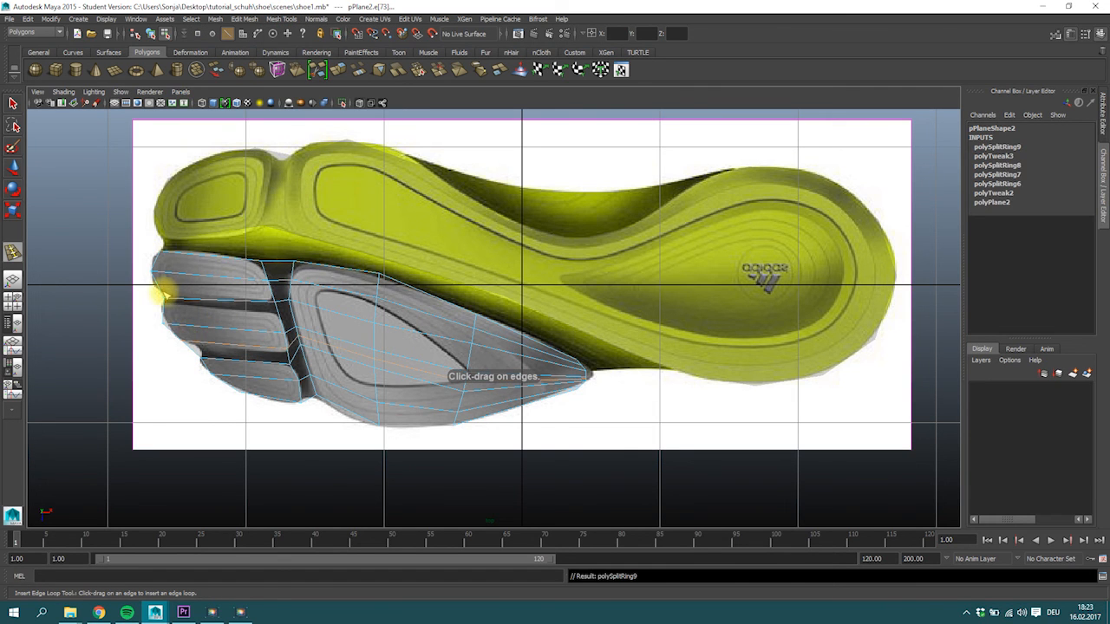
click(163, 293)
click(13, 104)
Align the vertices at both ends of the uppermost groove with the lower edge of the uppermost toe pad.
scroll(298, 338, up, 2)
scroll(298, 338, up, 1)
alt+middle_drag(311, 322, 521, 319)
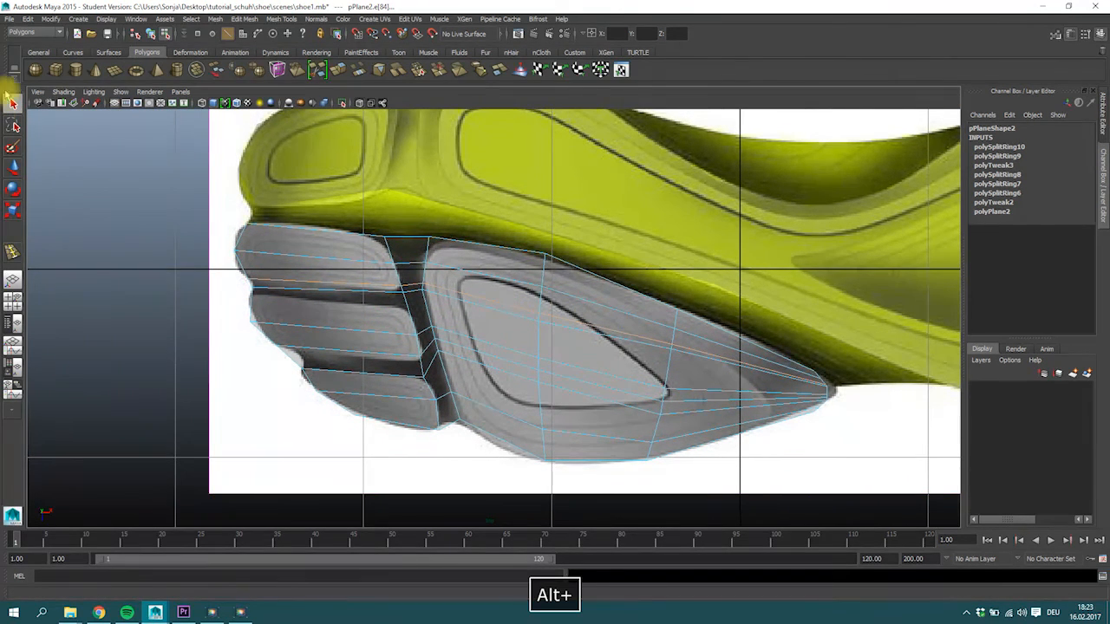
right_drag(389, 299, 356, 297)
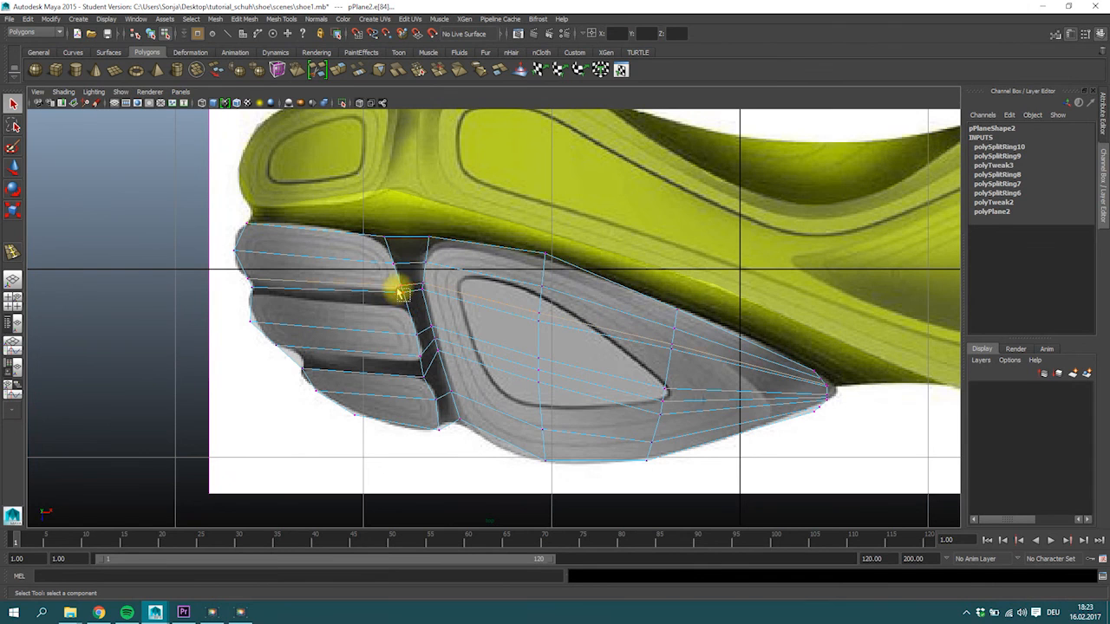
key(w)
click(247, 287)
click(250, 288)
drag(411, 296, 412, 296)
drag(402, 288, 401, 269)
Reposition the vertices around the upper end of the crosswise groove to follow the uppermost toe pad and large grey pad.
drag(371, 228, 395, 244)
drag(385, 239, 431, 265)
drag(423, 262, 419, 261)
click(421, 293)
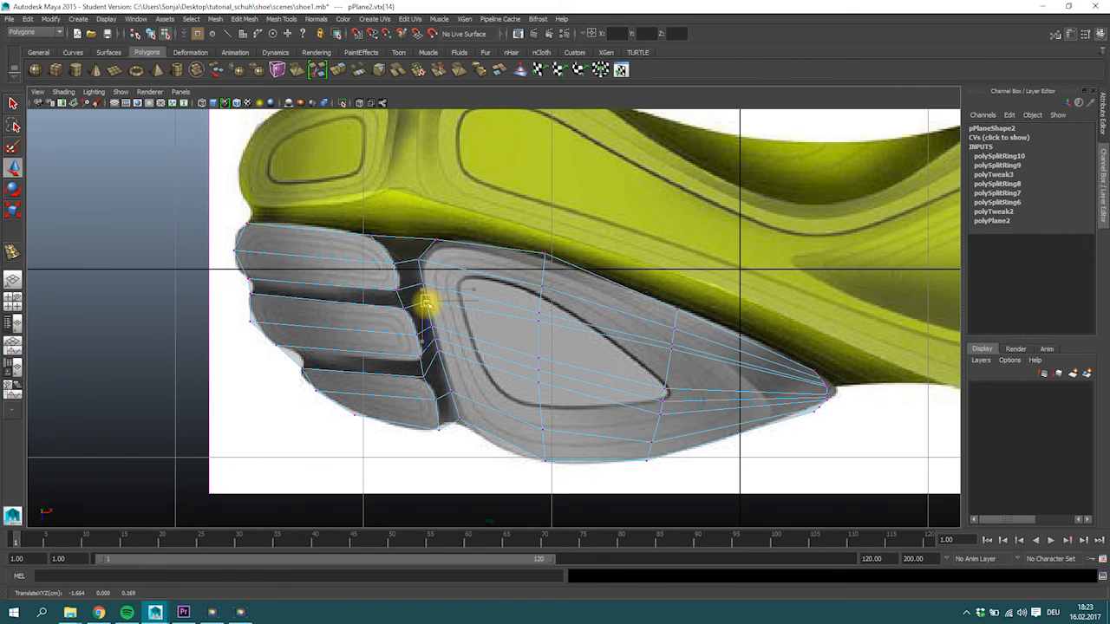
Fit the outer and inner end vertices around the middle toe pad to its outline.
click(420, 334)
drag(420, 334, 421, 333)
drag(260, 339, 289, 352)
drag(244, 316, 257, 328)
drag(413, 350, 424, 364)
click(420, 338)
mouse_move(408, 325)
mouse_down()
mouse_move(422, 335)
mouse_move(407, 308)
mouse_up()
Insert a crosswise edge loop through the middle of the three grey toe pads.
alt+middle_drag(483, 397, 355, 342)
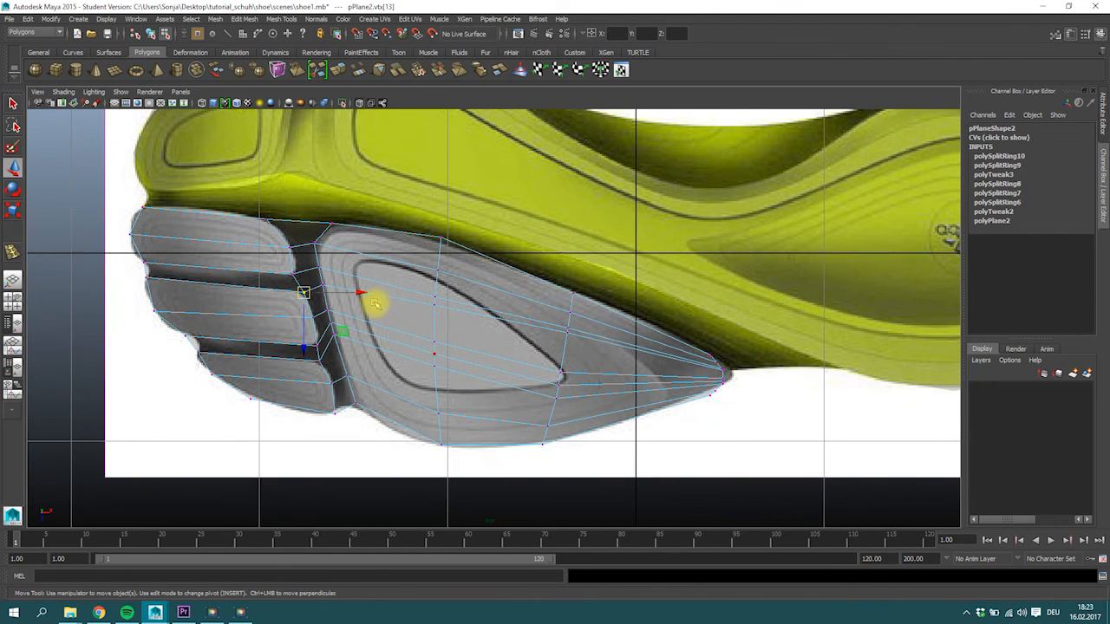
alt+middle_drag(240, 248, 255, 289)
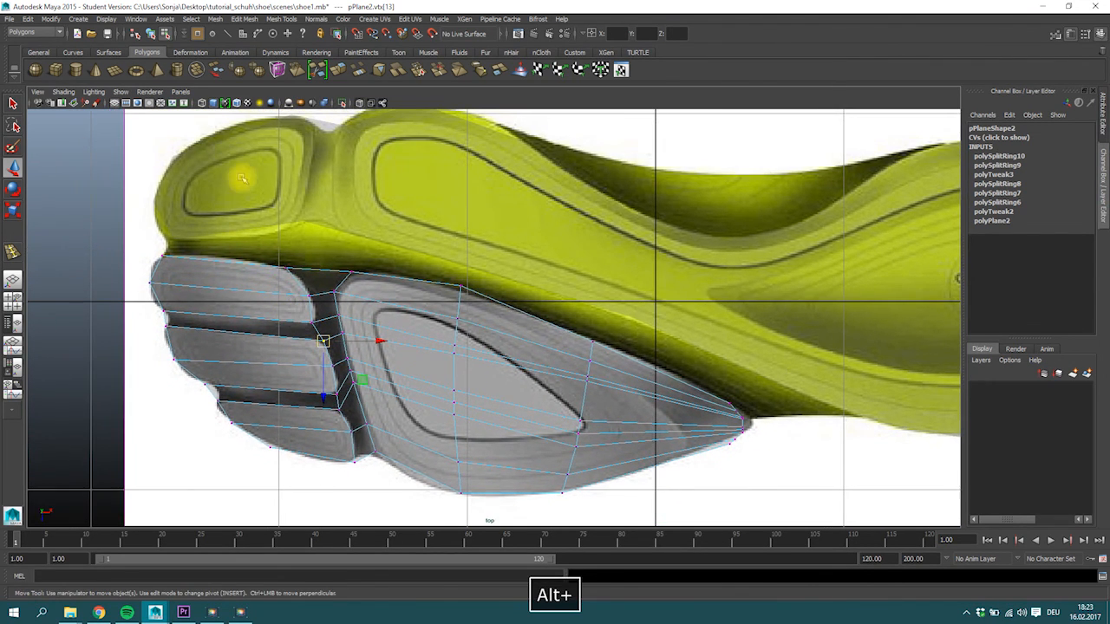
click(281, 18)
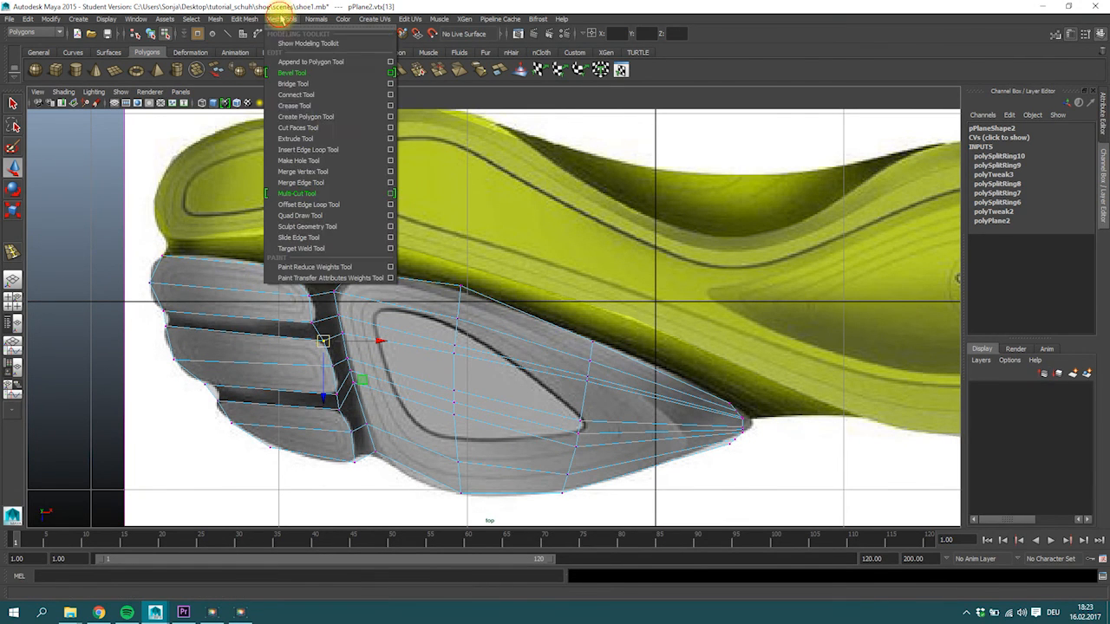
click(317, 146)
drag(230, 260, 229, 270)
key(r)
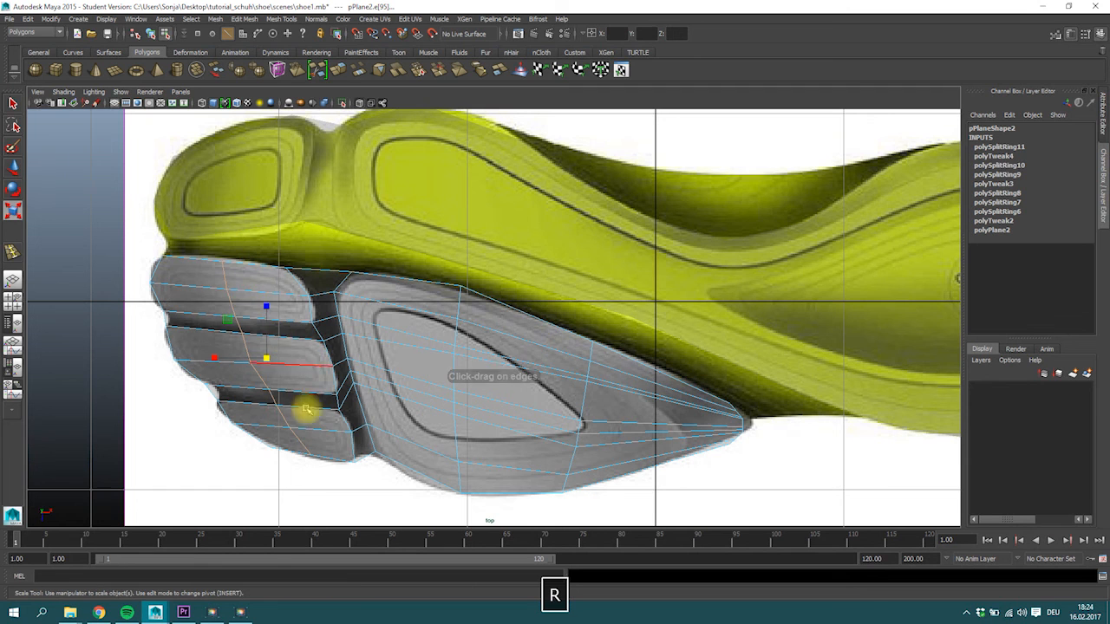
drag(269, 307, 266, 306)
Move the crosswise loop's vertices onto the toe pad edges and place the outer vertex on the lowest pad's outline.
right_drag(255, 312, 215, 303)
click(234, 316)
key(w)
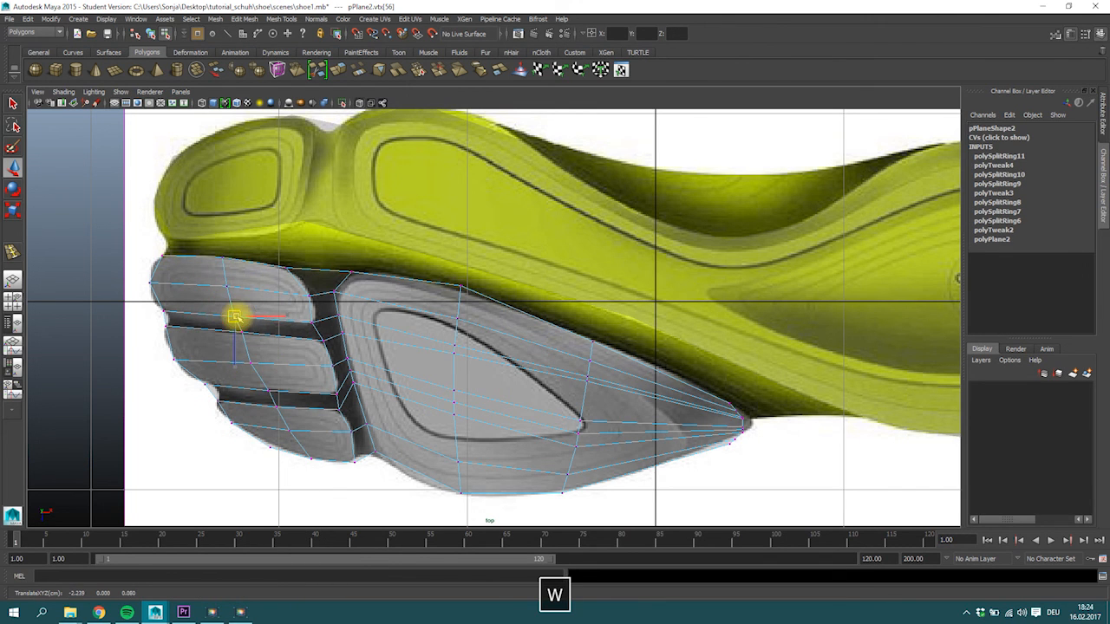
click(266, 390)
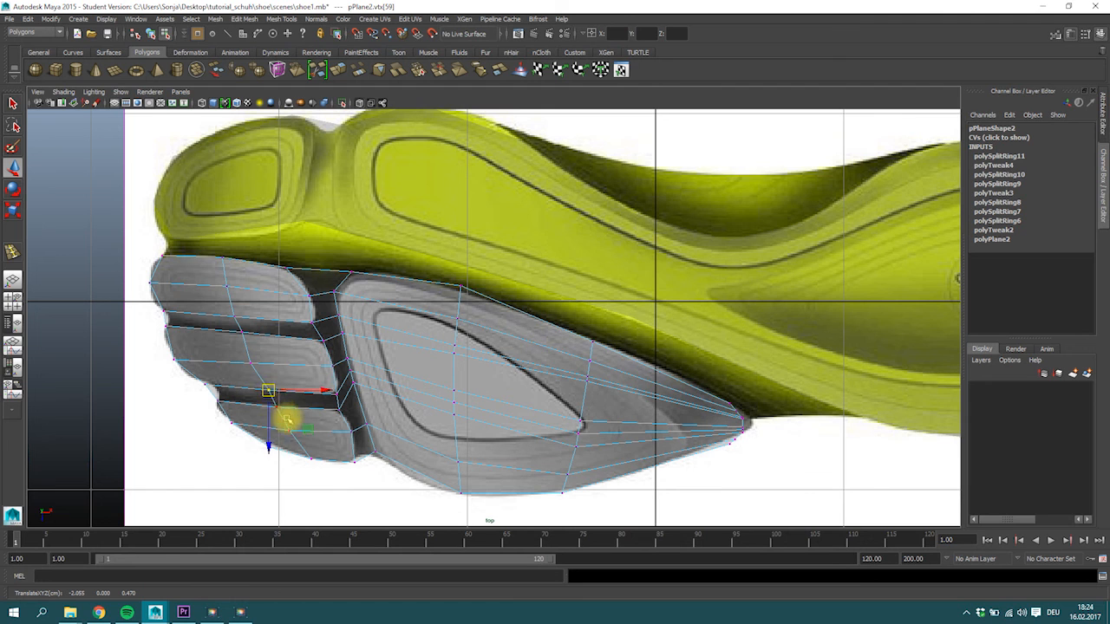
click(270, 449)
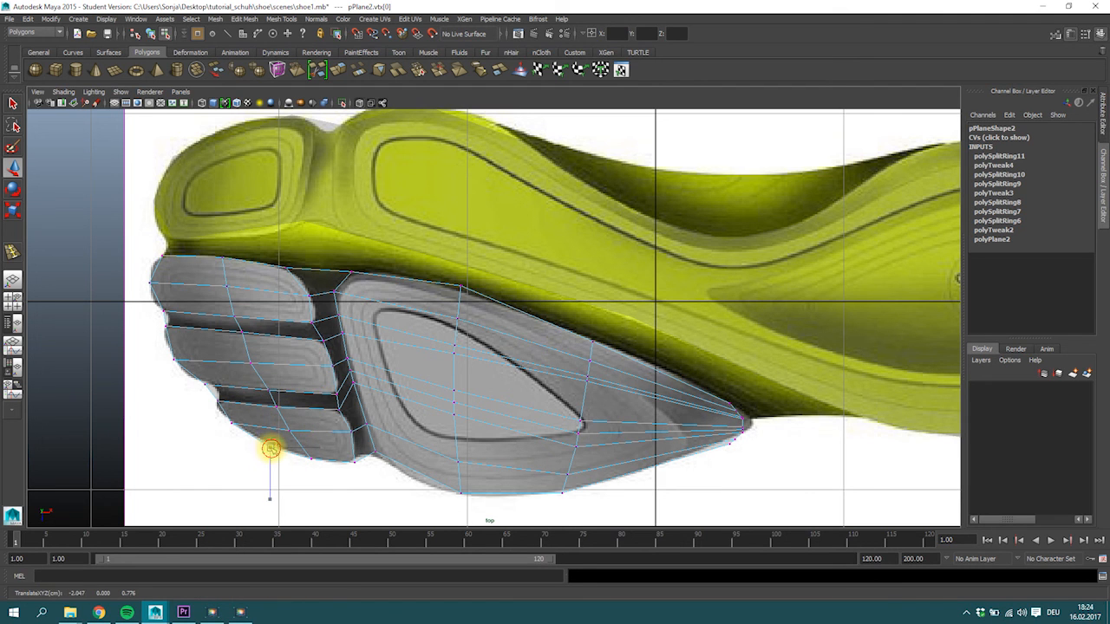
Merge two pairs of neighbouring vertices on the large grey pad's edge facing the toe pads.
alt+middle_drag(426, 329, 391, 337)
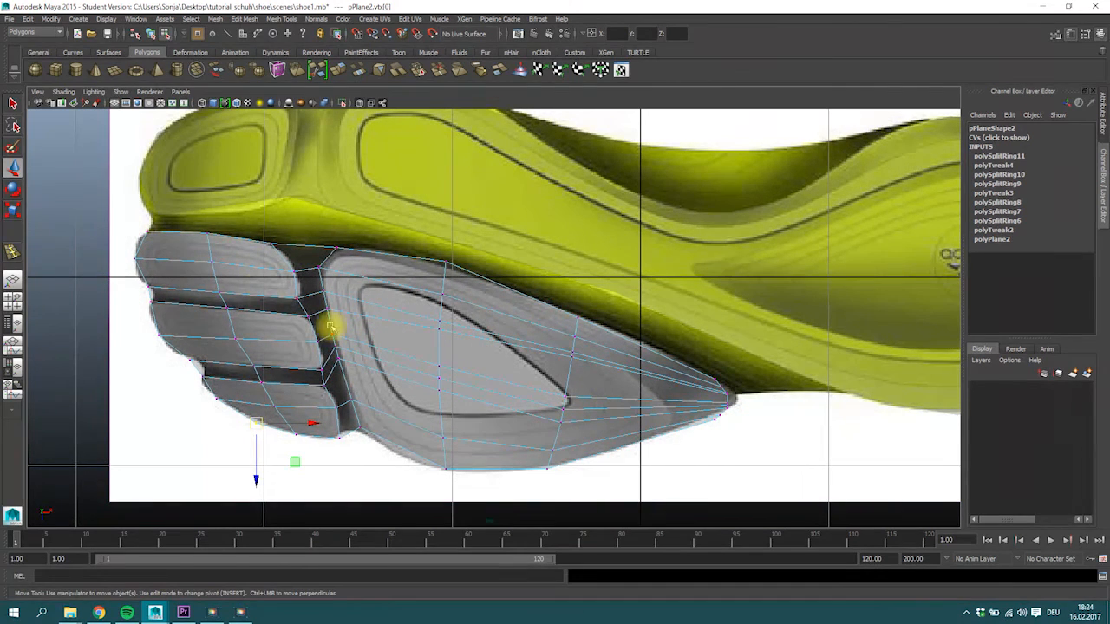
alt+right_drag(416, 302, 451, 336)
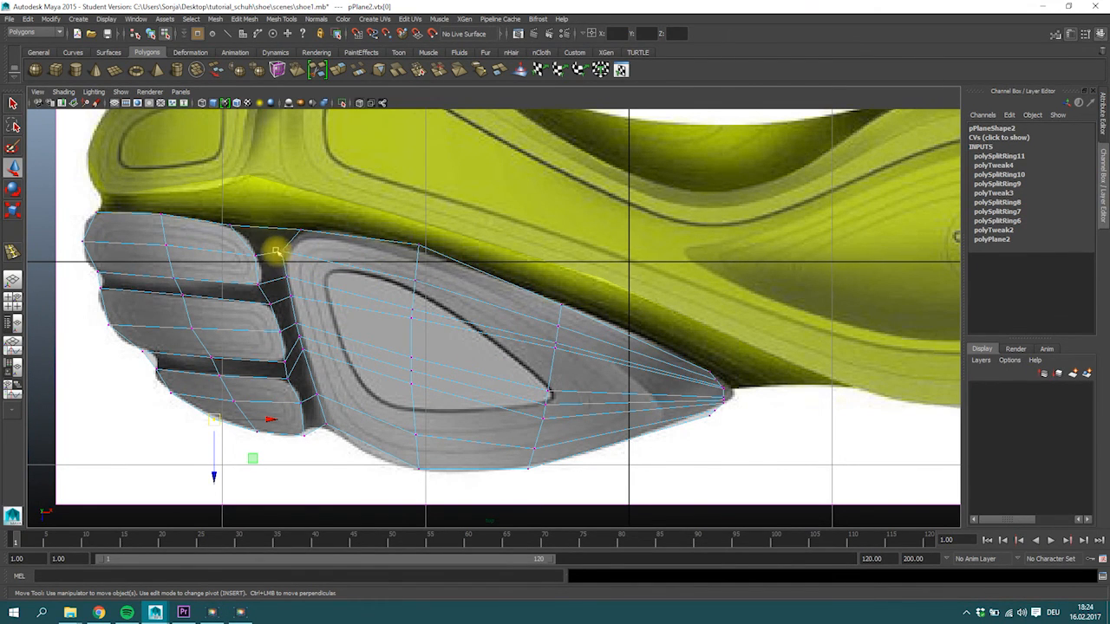
click(296, 298)
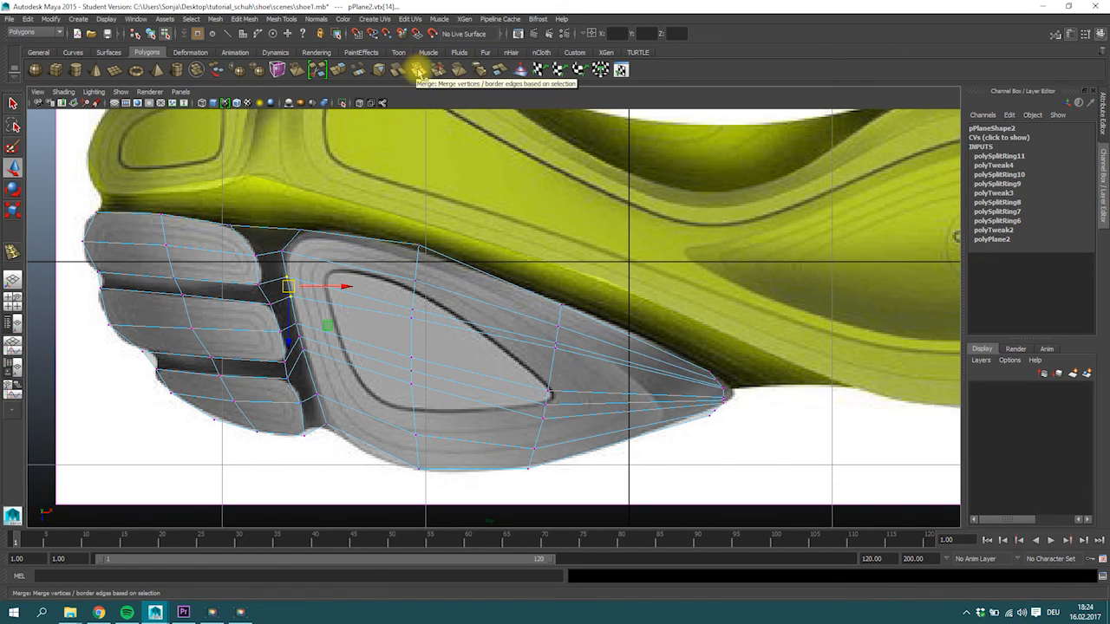
click(420, 72)
click(299, 343)
mouse_move(299, 344)
mouse_down()
mouse_move(309, 367)
mouse_move(293, 364)
mouse_move(308, 364)
mouse_up()
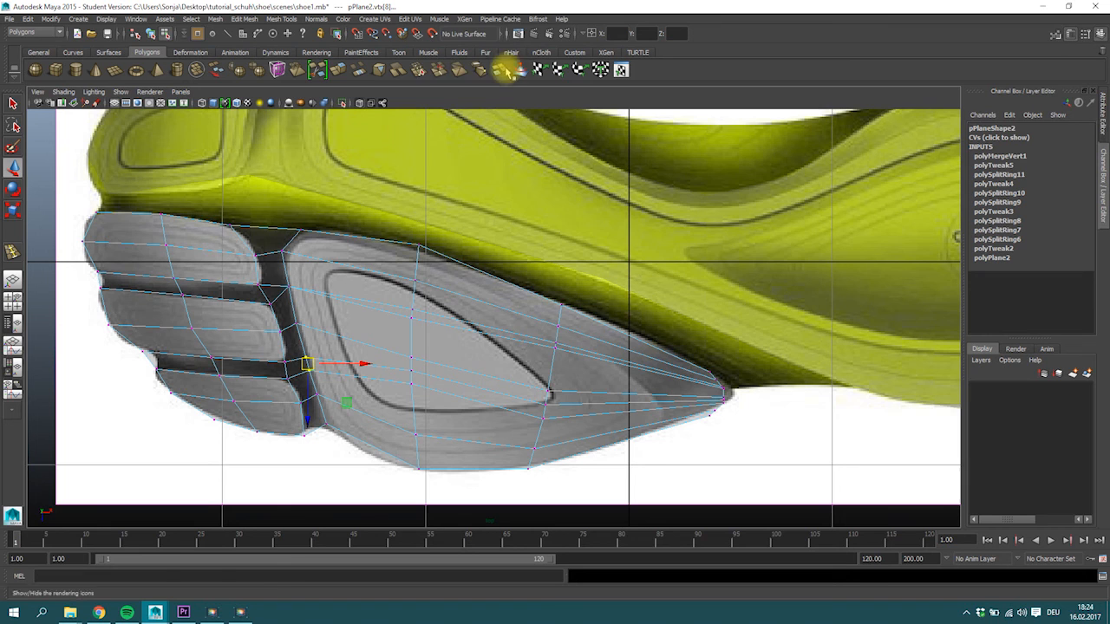
click(420, 71)
Delete the surplus lower edge row running from the lower merged vertex through the large grey pad to its tip.
right_drag(369, 347, 394, 395)
shift+click(545, 402)
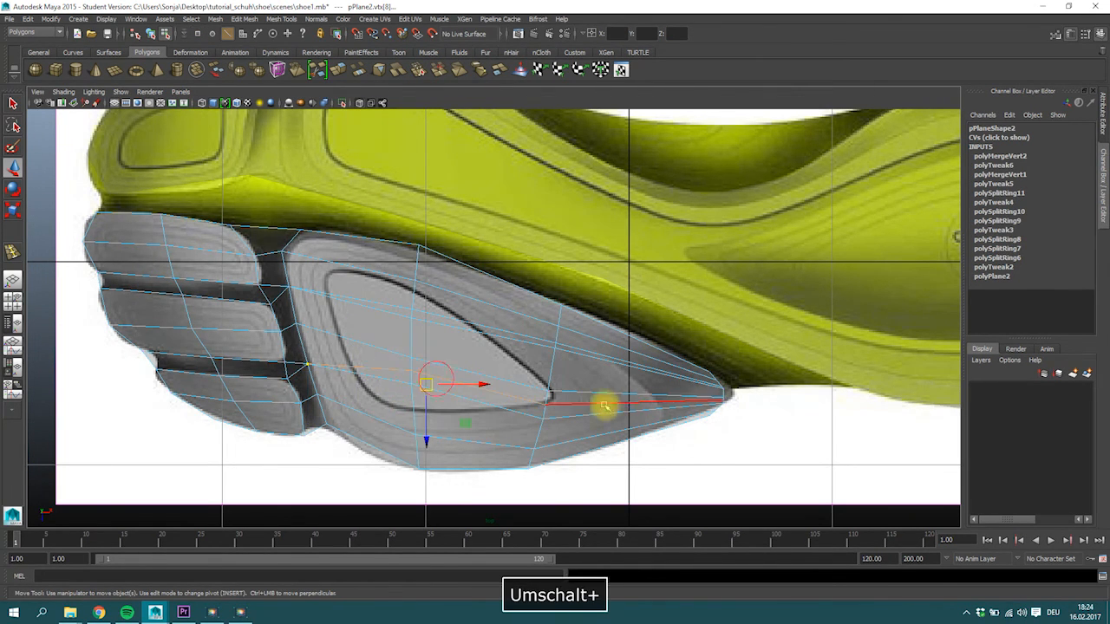
key(Delete)
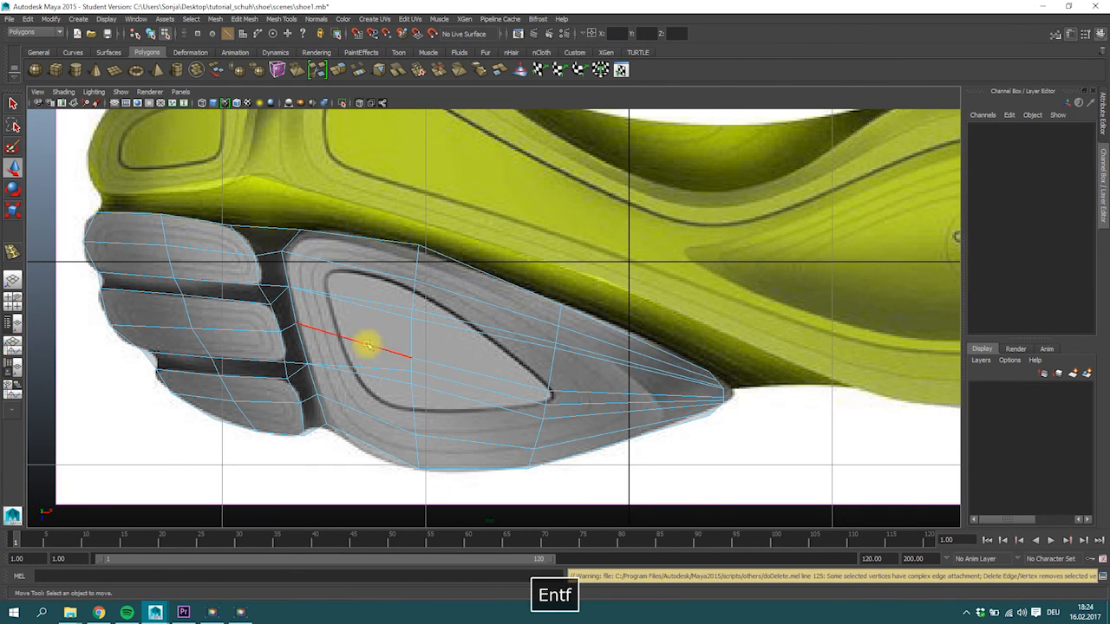
click(395, 373)
shift+click(566, 400)
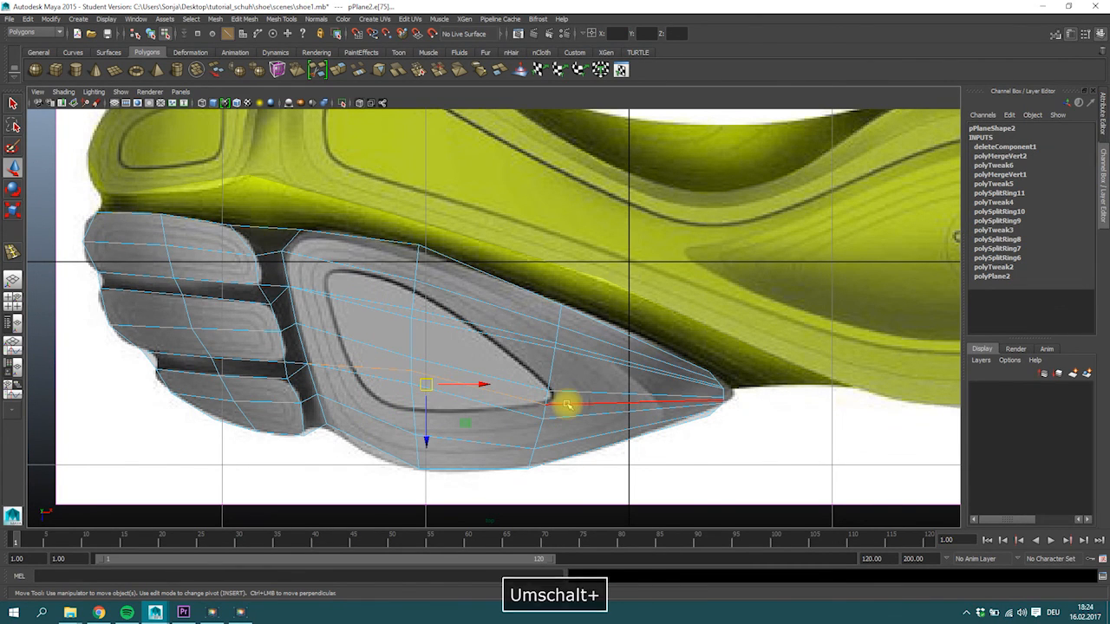
shift+click(597, 404)
key(Delete)
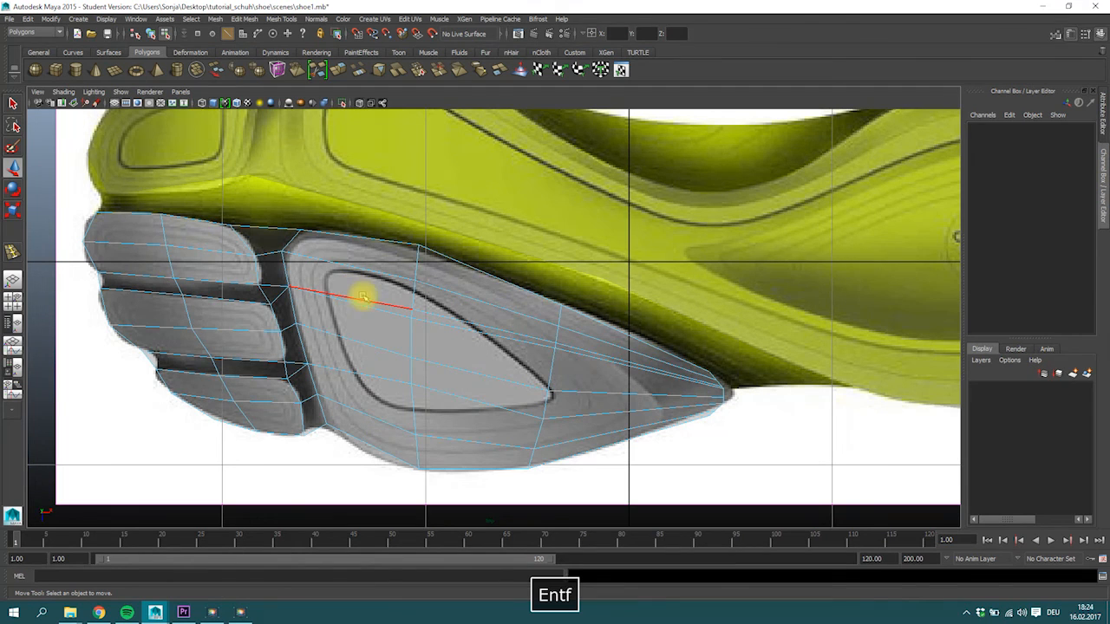
Delete the surplus upper edge row running from the upper merged vertex through the large grey pad to its tip.
click(386, 312)
shift+click(606, 392)
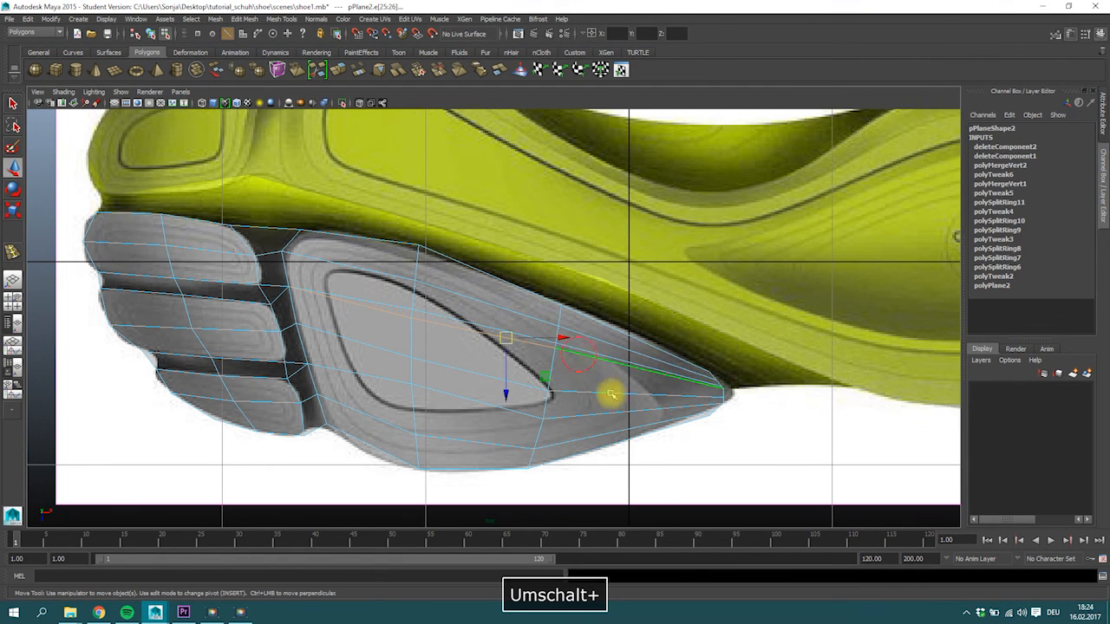
key(Delete)
alt+middle_drag(407, 307, 388, 271)
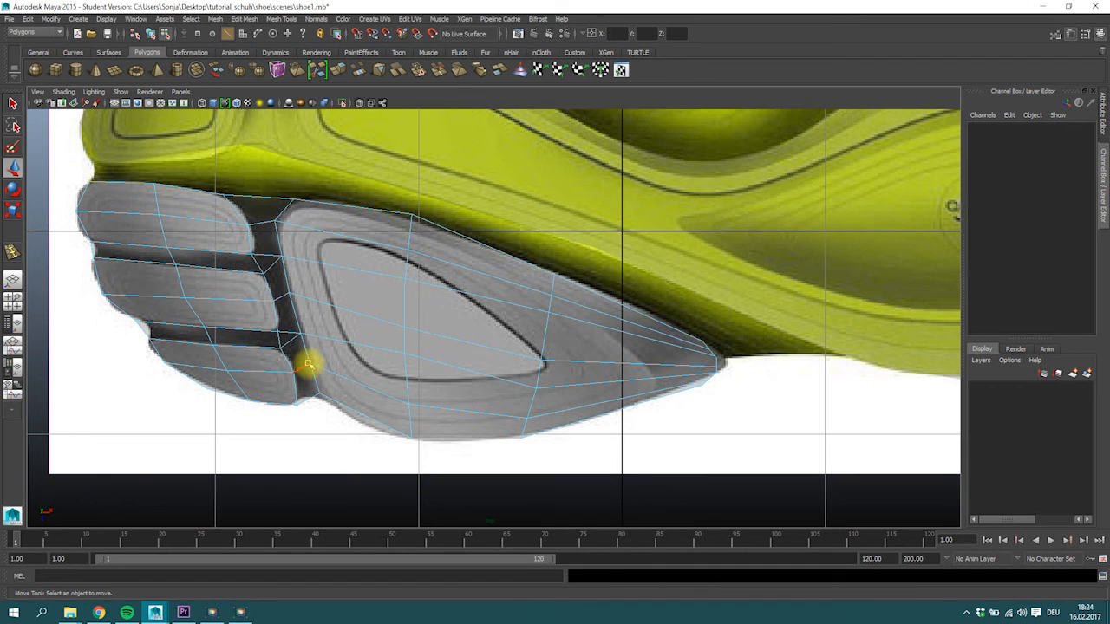
Move the large grey pad's front edge vertex and its lower corner and outline vertices onto the pad's contour in the reference image.
mouse_move(308, 336)
right_down()
mouse_move(274, 326)
mouse_move(298, 311)
mouse_move(292, 329)
mouse_move(302, 329)
mouse_move(298, 320)
right_up()
click(302, 335)
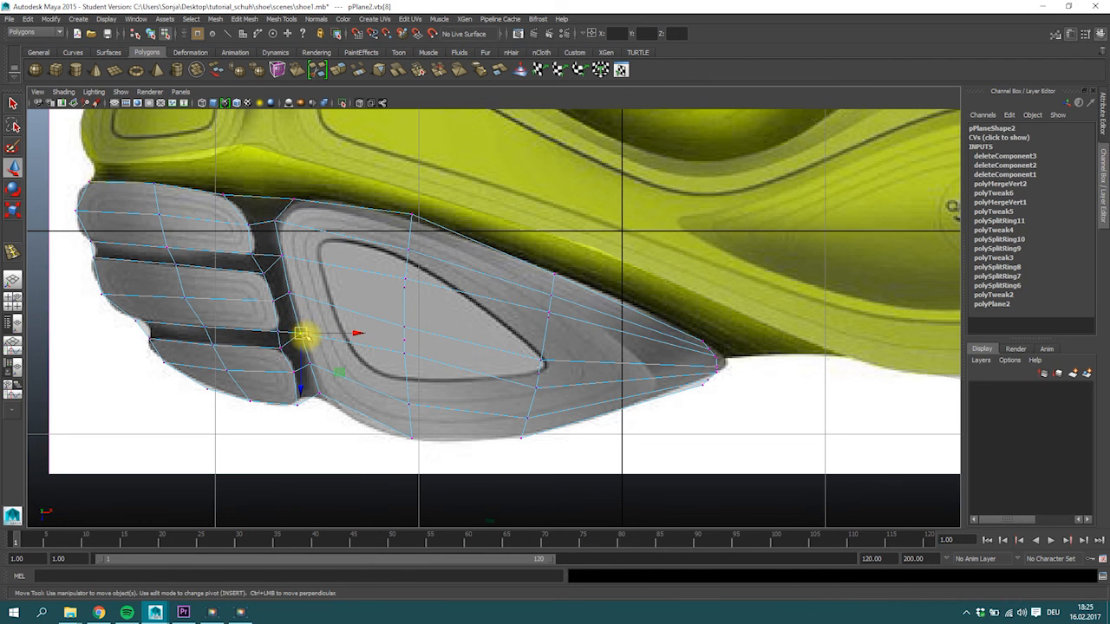
click(316, 389)
drag(317, 390, 320, 397)
click(411, 440)
drag(411, 441, 399, 438)
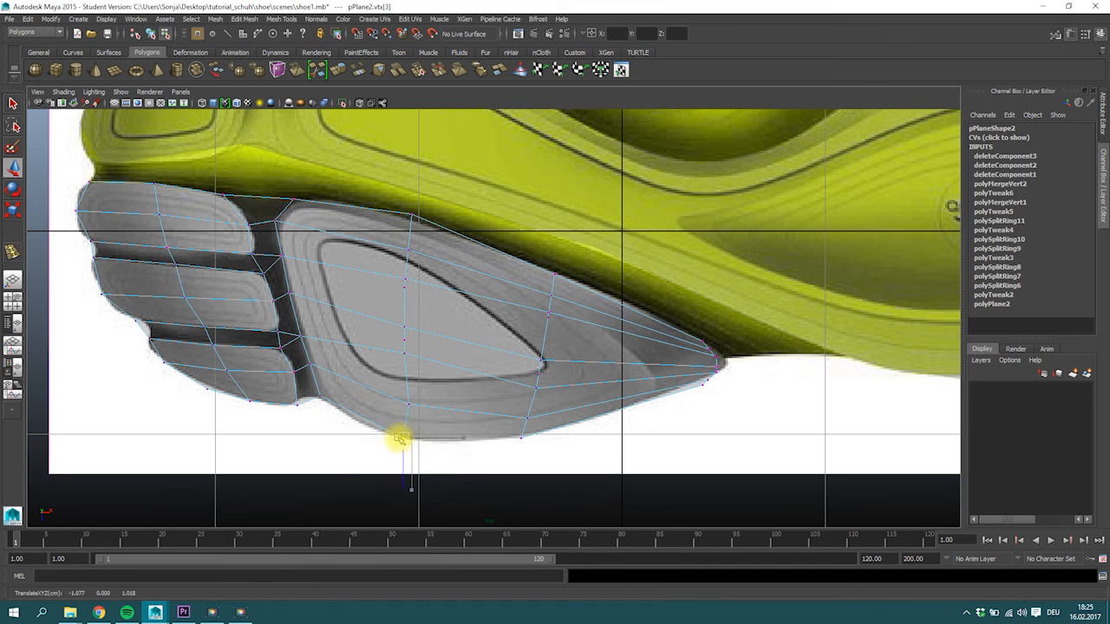
Delete the leftover vertices of the removed edge rows across the large grey pad and its tip.
drag(350, 139, 805, 501)
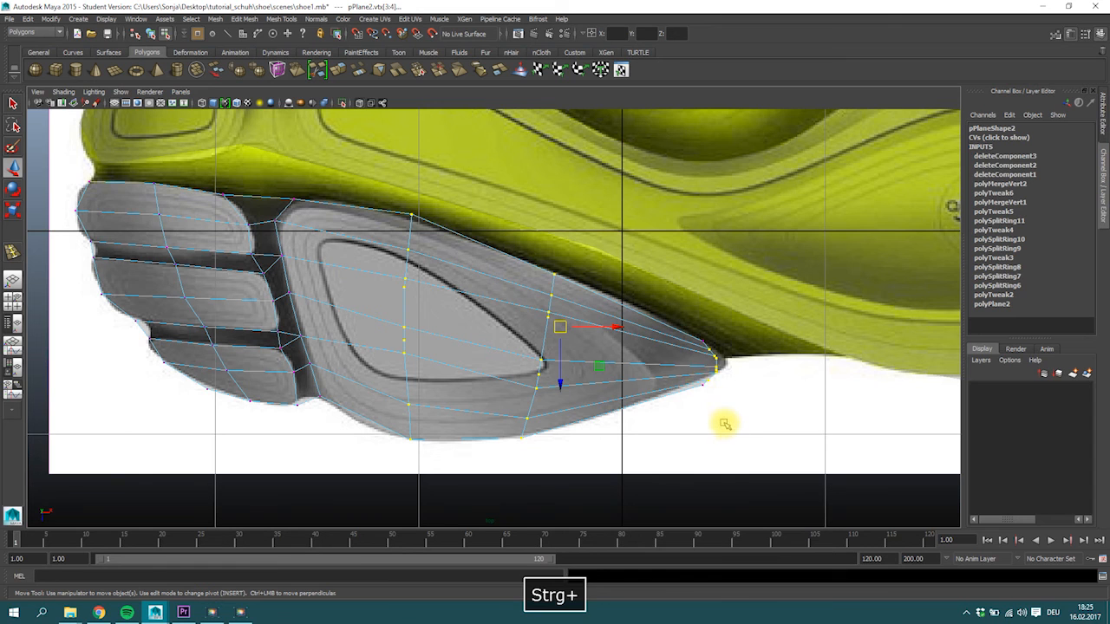
key(ctrl+Delete)
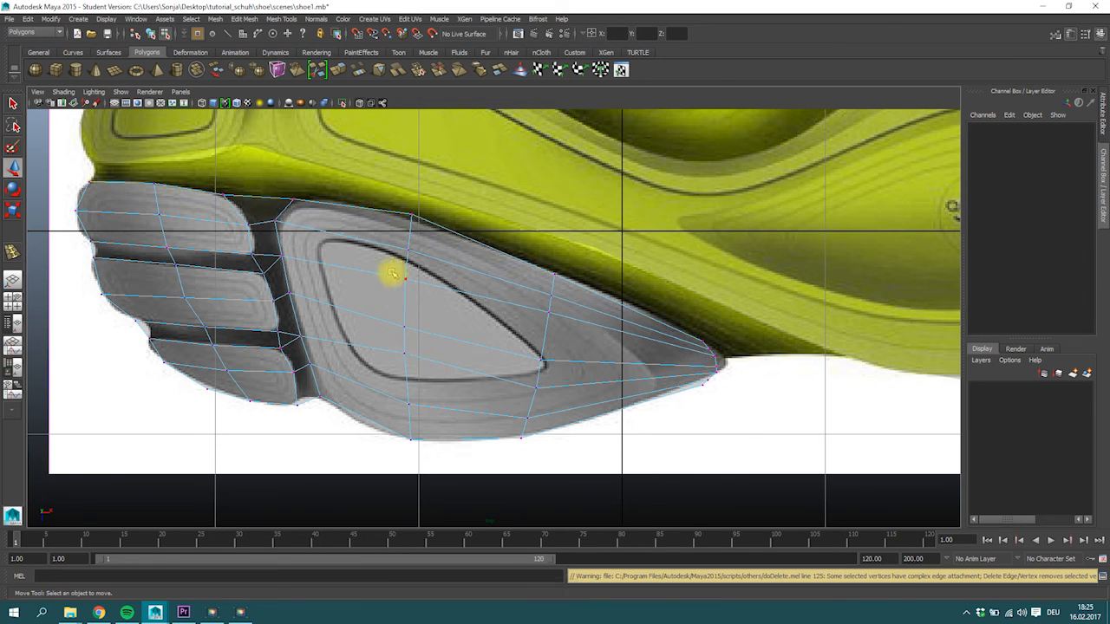
key(super)
key(super)
alt+middle_drag(396, 255, 434, 325)
Insert a crosswise edge loop through the middle of the front yellow toe pad on the yellow part's plane.
click(425, 164)
alt+middle_drag(395, 176, 436, 238)
right_drag(267, 230, 291, 215)
click(213, 20)
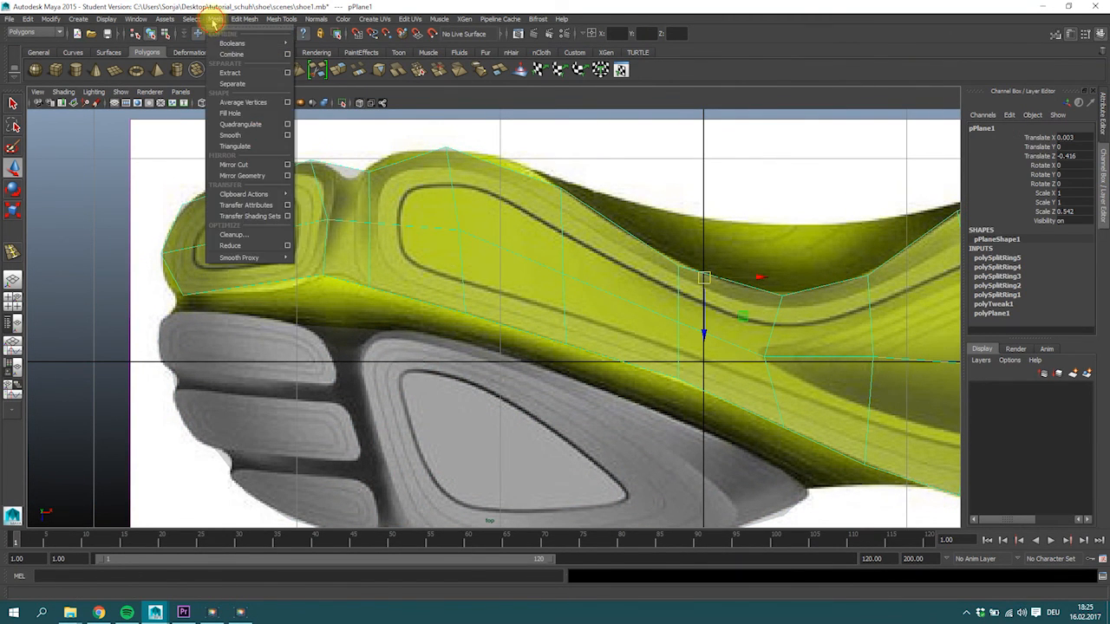
mouse_move(286, 21)
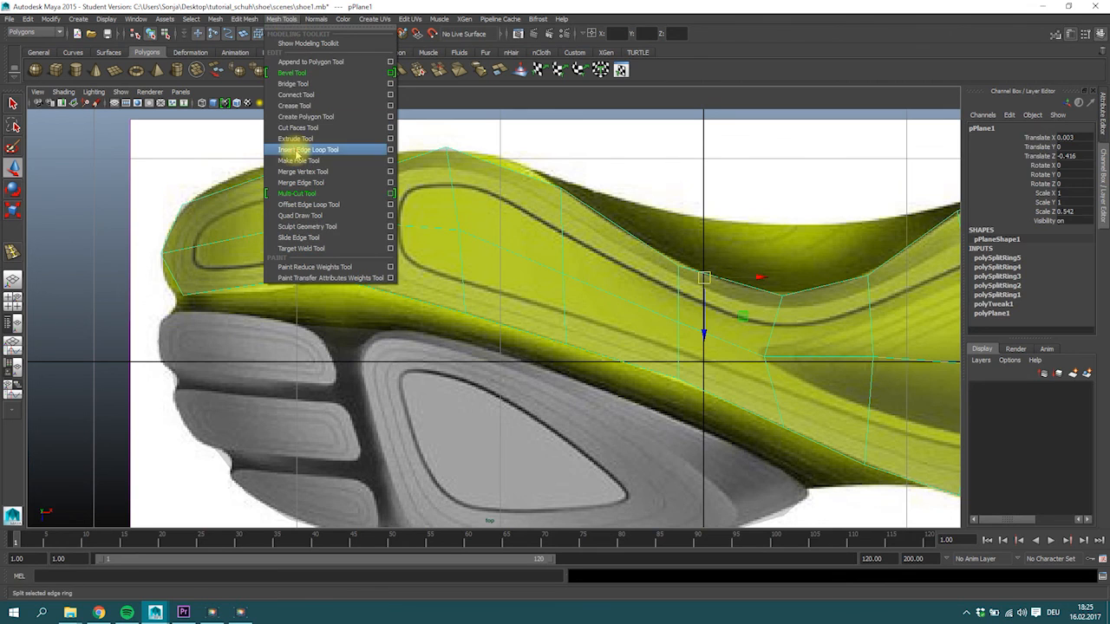
click(312, 149)
drag(244, 218, 247, 196)
click(13, 103)
Move the new loop's upper vertex and the front yellow pad's upper rear corner vertex onto the pad's outline.
right_drag(248, 183, 225, 167)
mouse_move(226, 168)
mouse_down()
mouse_move(262, 197)
mouse_move(242, 173)
mouse_up()
key(w)
drag(297, 150, 319, 163)
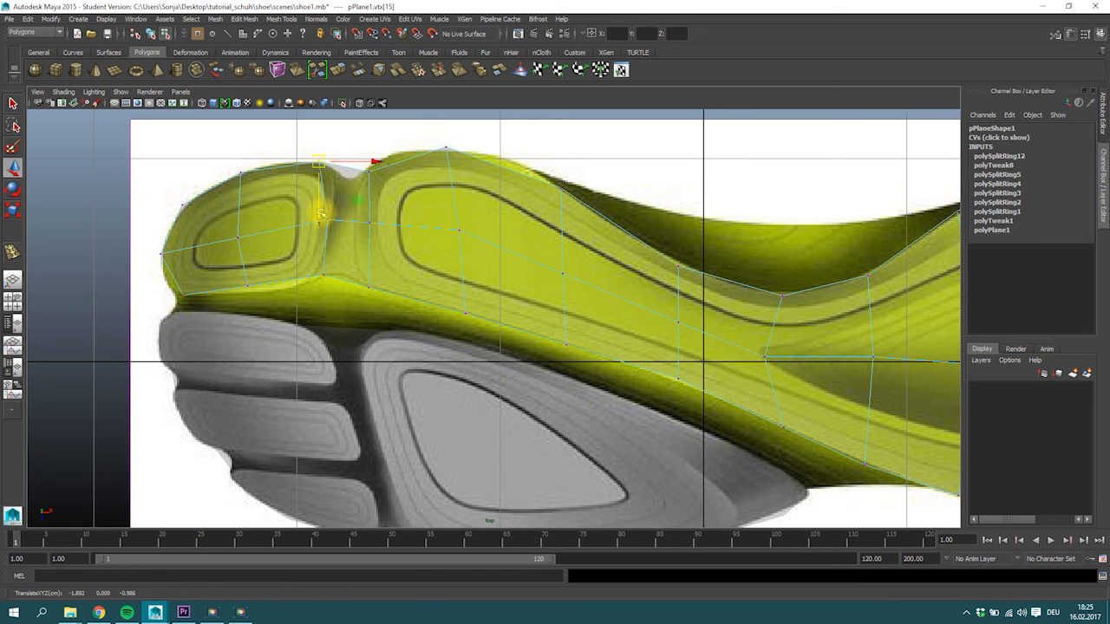
drag(324, 162, 323, 162)
Fit the front yellow pad's lower outline vertices to the image and shift its rear edge vertices toward the groove.
drag(238, 279, 265, 294)
drag(248, 285, 246, 293)
click(320, 266)
drag(321, 269, 322, 280)
click(330, 220)
drag(324, 159, 336, 165)
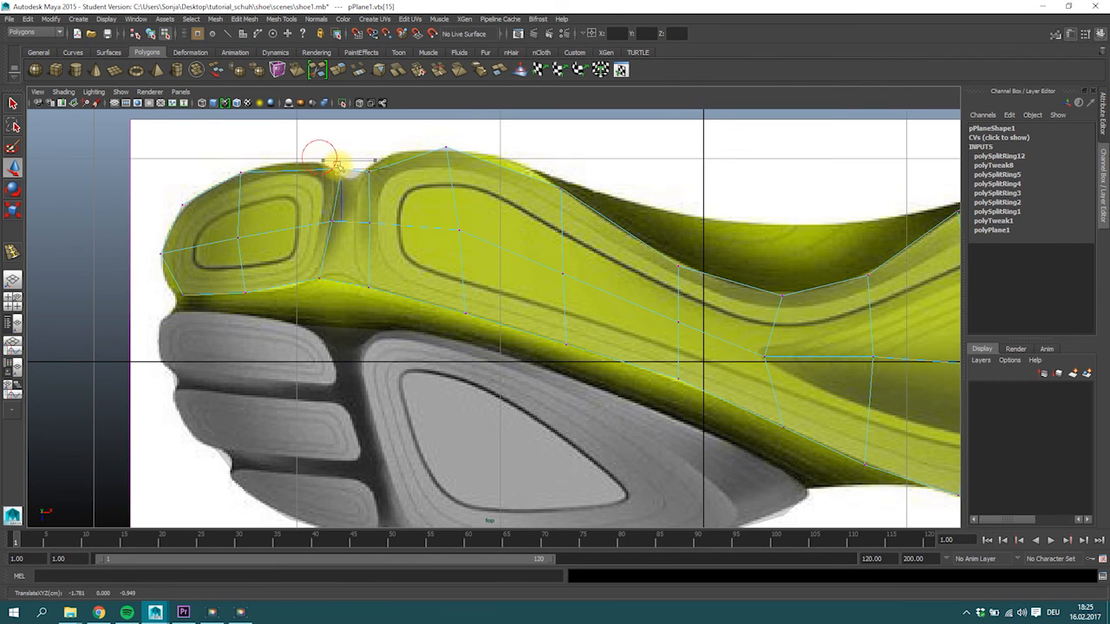
drag(162, 278, 177, 294)
alt+middle_drag(565, 286, 385, 269)
right_drag(441, 218, 442, 180)
click(471, 227)
shift+click(570, 271)
shift+click(645, 276)
shift+click(784, 208)
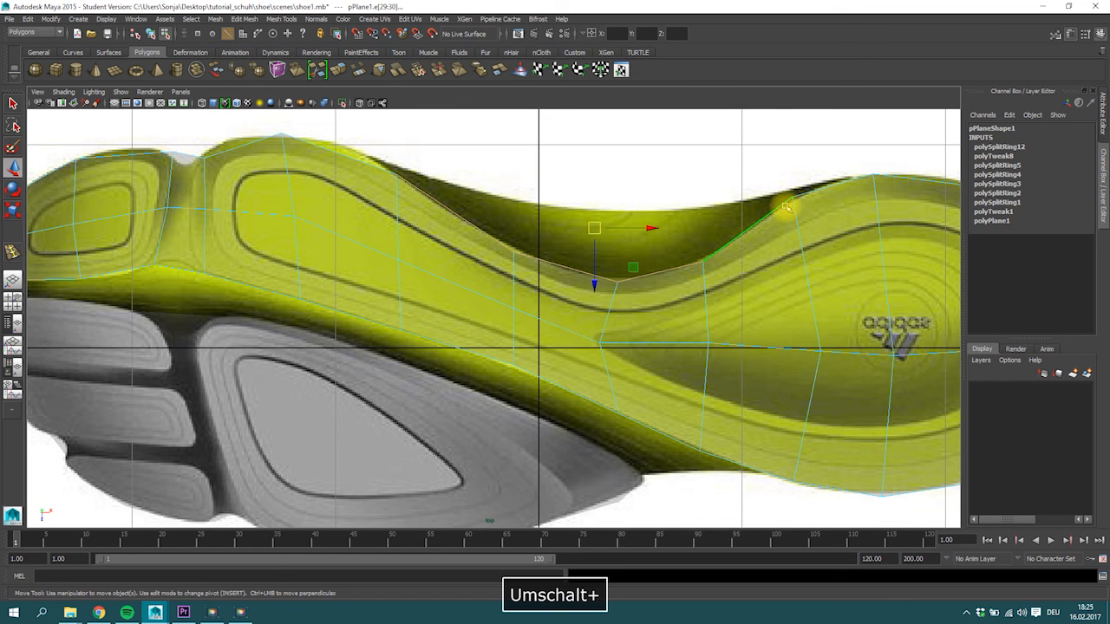
shift+click(828, 189)
Reposition the yellow part's upper border vertices on both sides of the dark arch recess to follow the recess edge.
right_drag(394, 183, 342, 179)
key(w)
drag(397, 175, 372, 159)
drag(762, 173, 810, 212)
drag(792, 198, 836, 178)
drag(497, 224, 523, 267)
drag(514, 253, 497, 242)
drag(702, 237, 727, 275)
drag(704, 260, 735, 248)
click(600, 343)
Extrude the four yellow border edges along the arch recess outward into the dark recess area.
right_drag(466, 200, 465, 201)
click(453, 208)
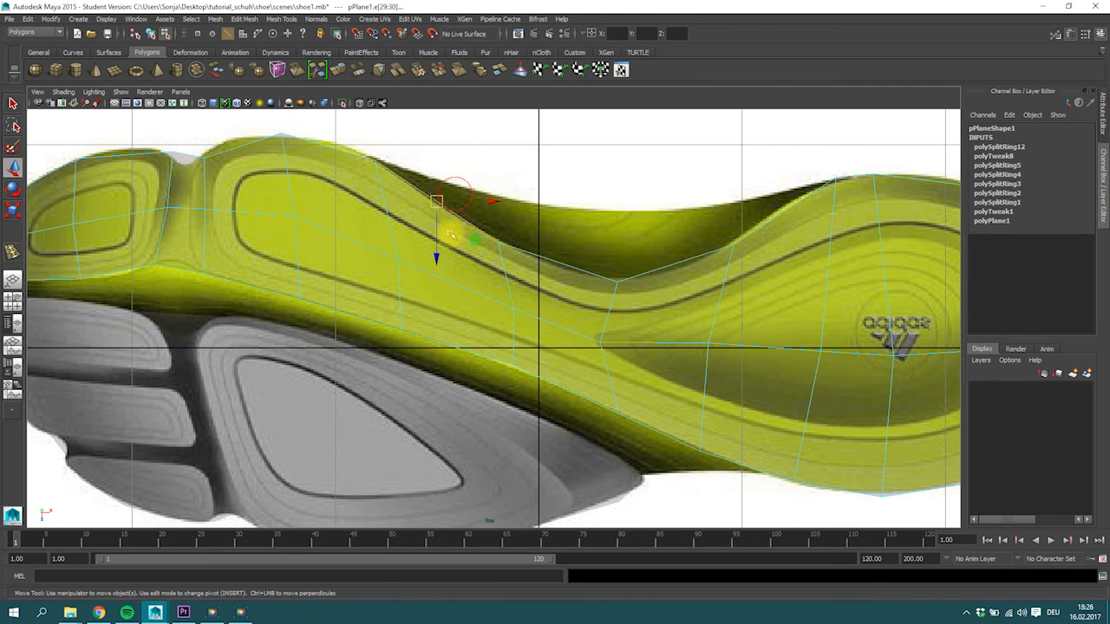
ctrl+shift+click(555, 261)
ctrl+shift+click(648, 273)
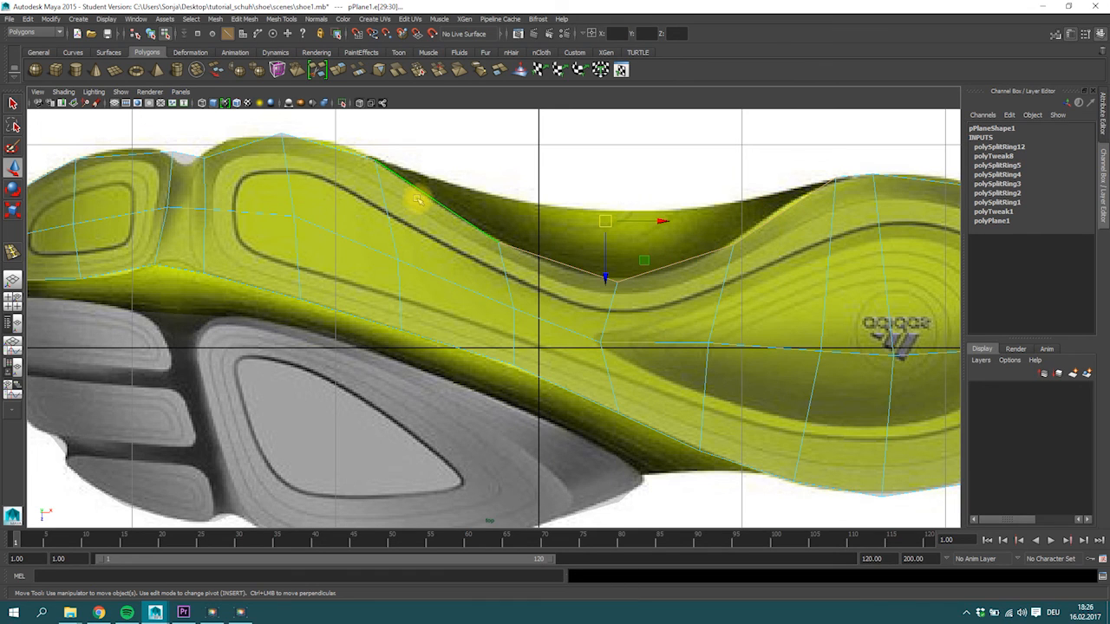
click(338, 71)
drag(572, 233, 589, 211)
Move the three middle vertices of the extruded arch edge onto the recess's outer outline.
right_drag(526, 235, 517, 213)
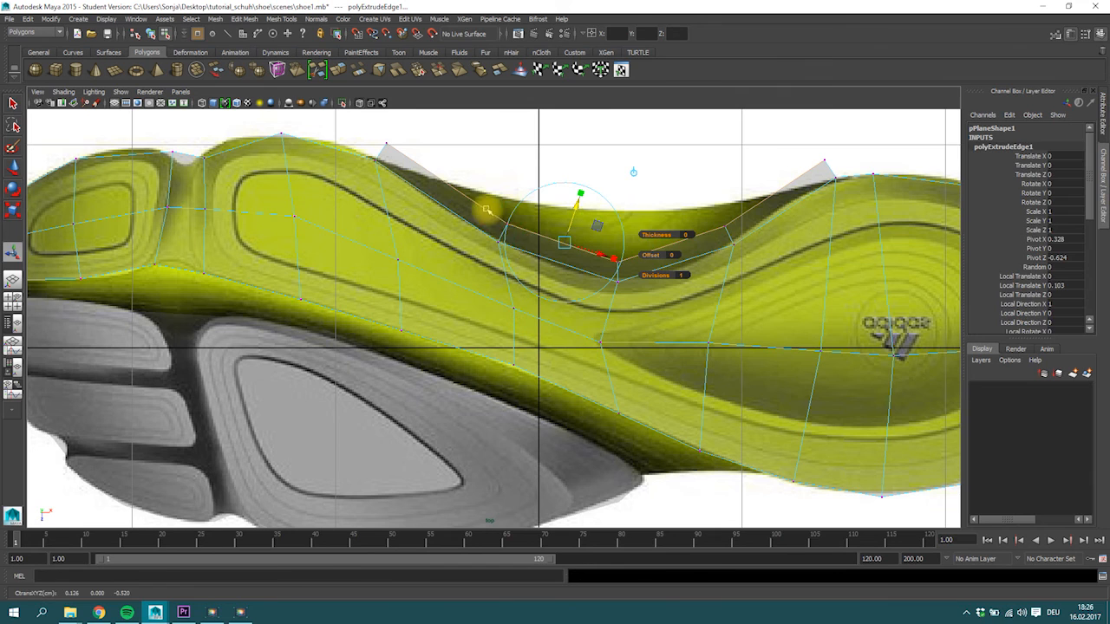
click(508, 224)
key(w)
drag(508, 224, 503, 199)
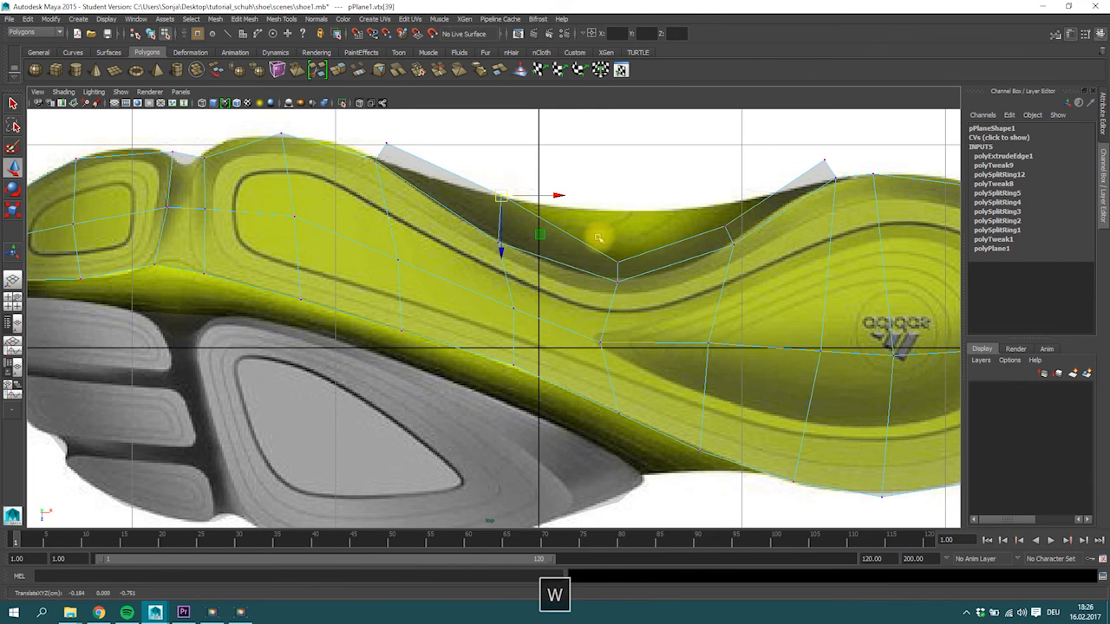
click(617, 259)
drag(616, 259, 613, 213)
click(725, 227)
drag(725, 227, 722, 199)
Merge the extruded strip's end vertices with the adjacent border vertices at both ends and align them to the outline.
click(825, 162)
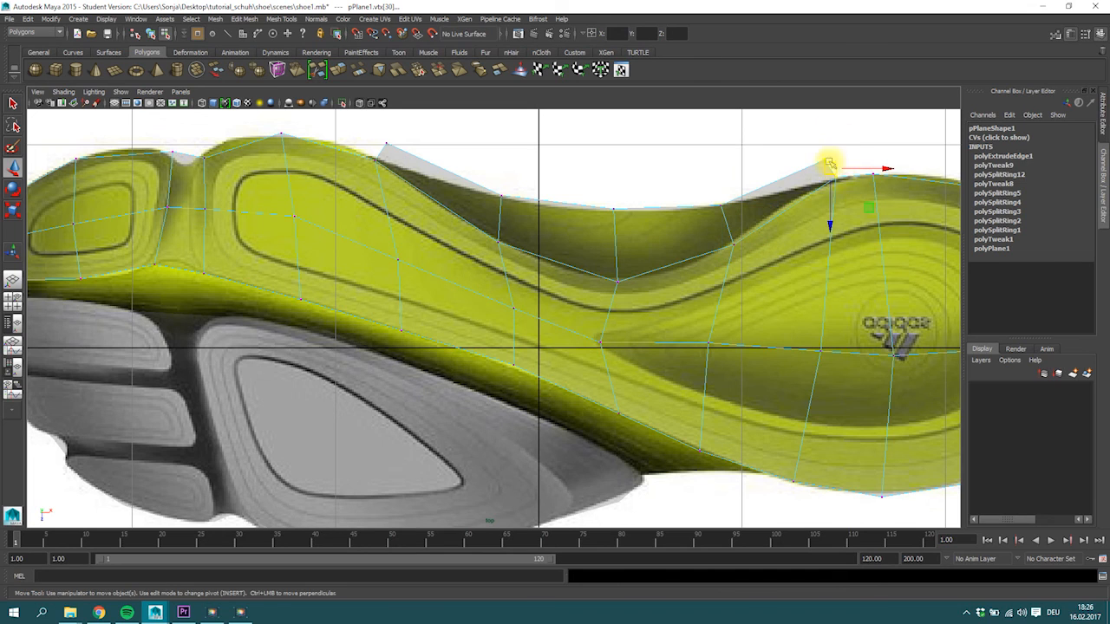
click(420, 76)
drag(831, 170, 835, 182)
click(377, 157)
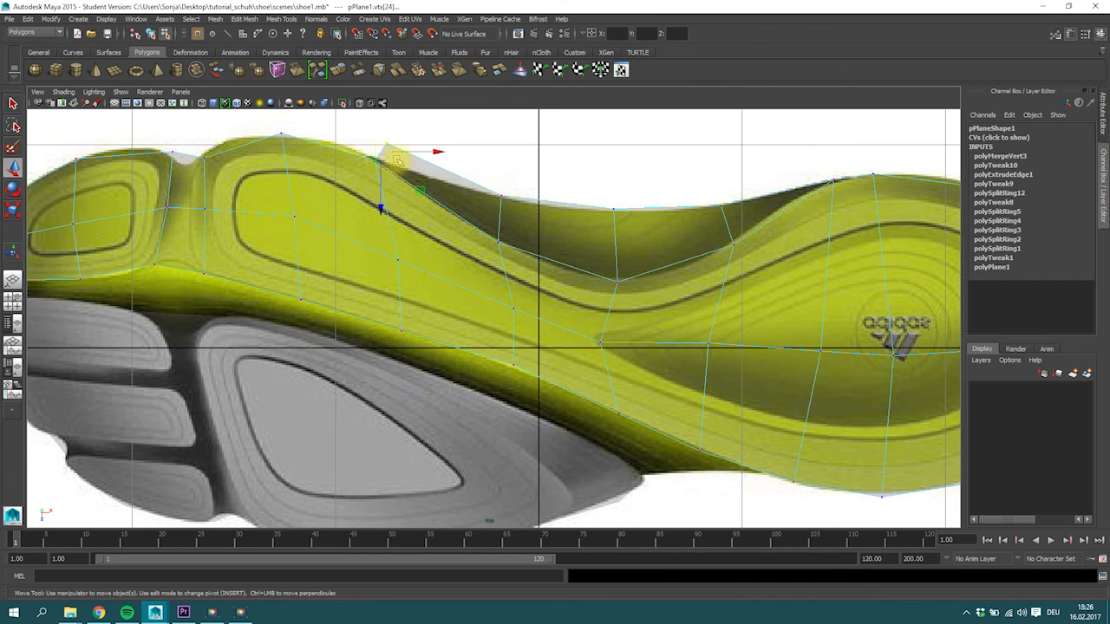
click(420, 74)
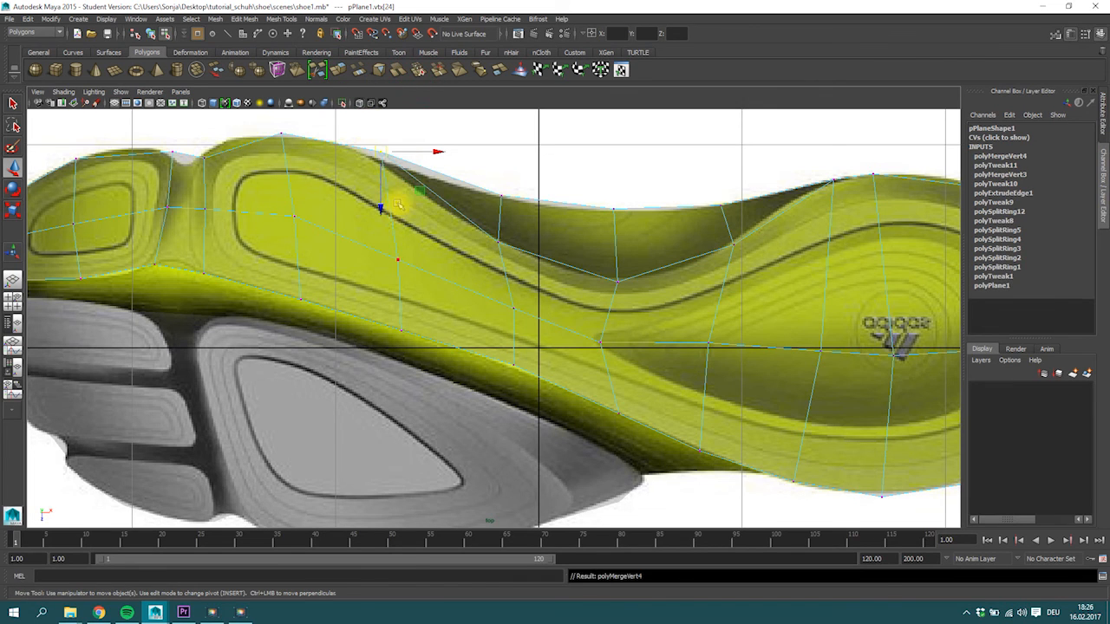
drag(385, 154, 383, 156)
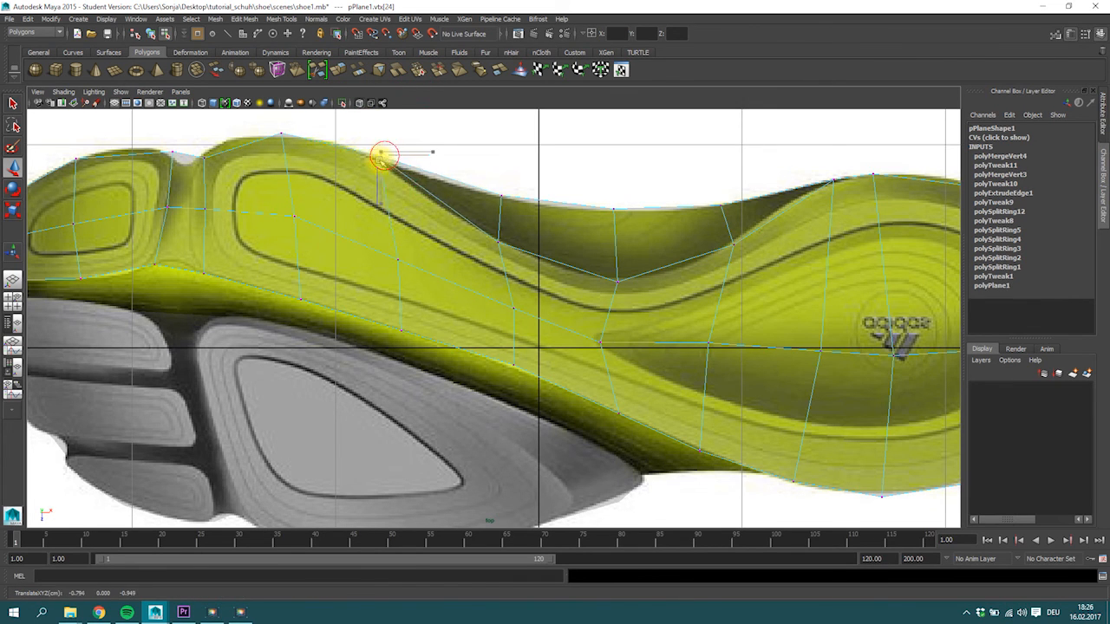
Delete the lengthwise and crosswise edges inside the front yellow pad so it becomes a single face.
alt+middle_drag(635, 365, 595, 280)
alt+middle_drag(347, 359, 471, 389)
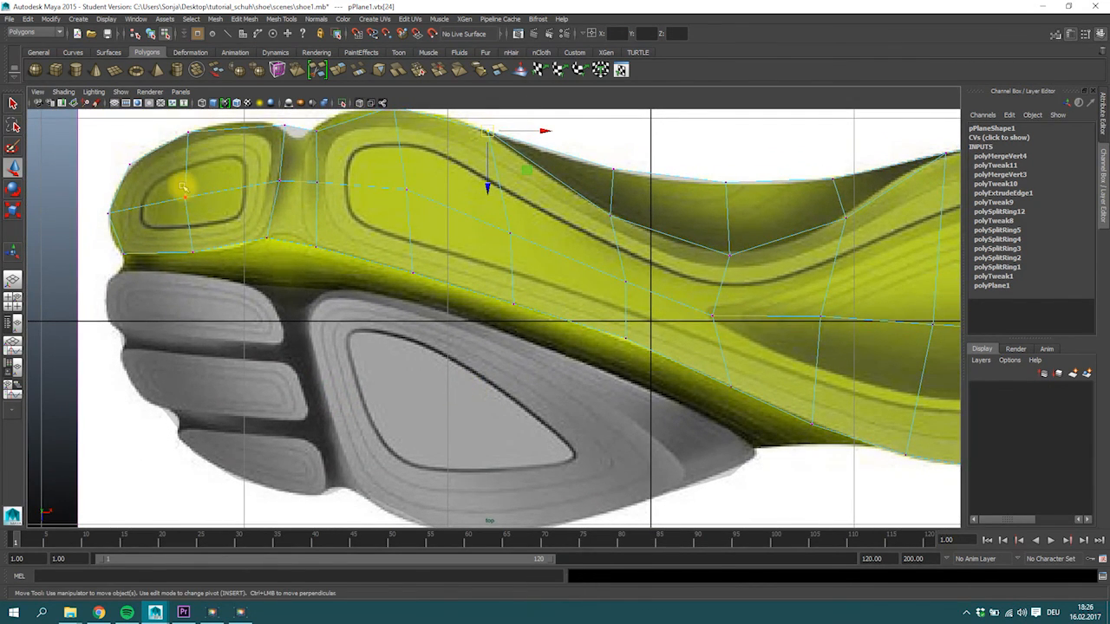
right_drag(182, 186, 181, 164)
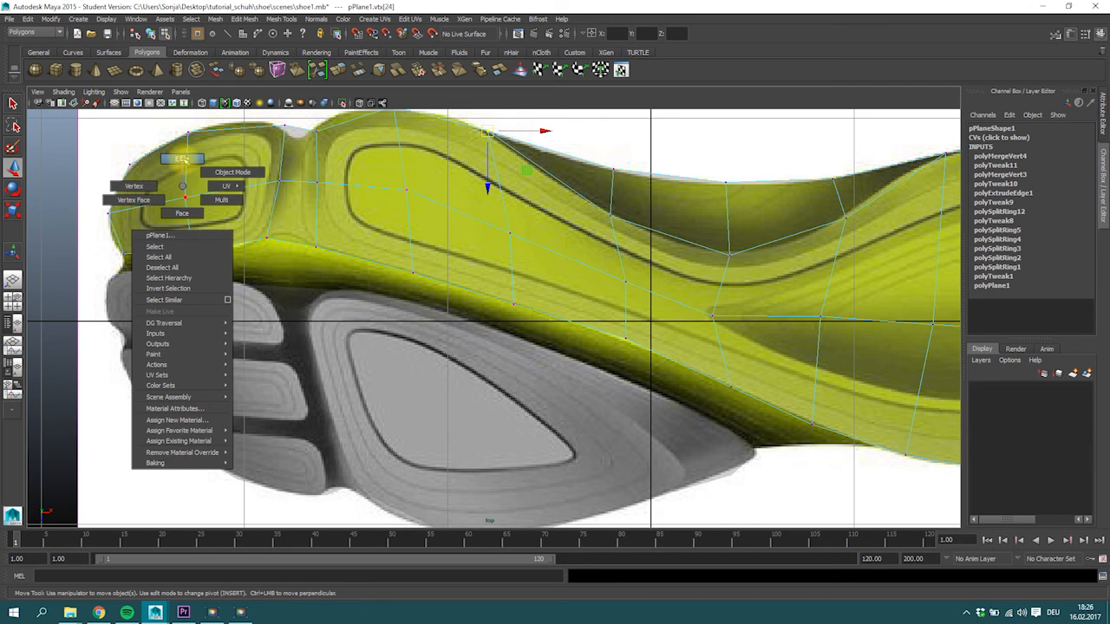
right_drag(181, 159, 181, 165)
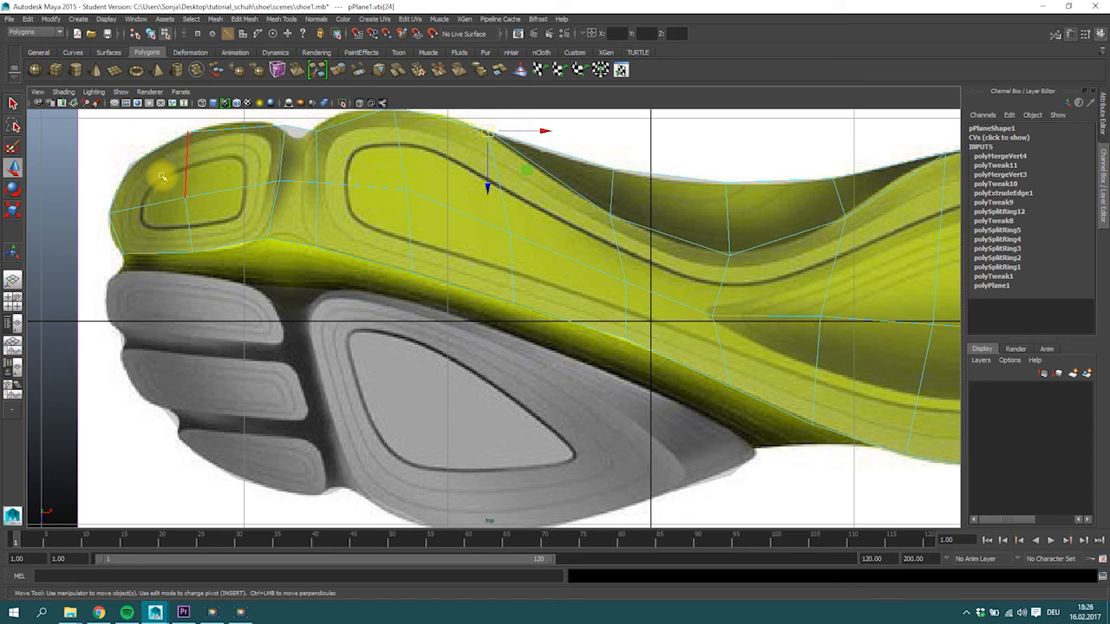
mouse_move(155, 179)
mouse_down()
mouse_move(210, 224)
mouse_move(157, 175)
mouse_up()
click(162, 164)
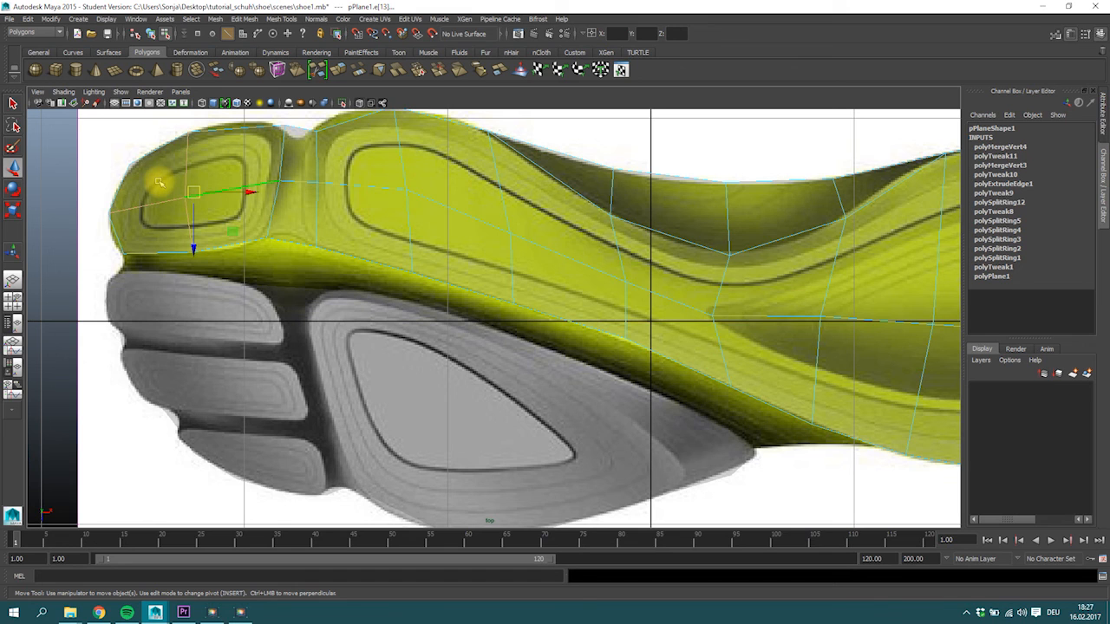
key(Delete)
Extrude the front yellow pad's face and scale it inward to form an inner ring.
right_drag(198, 166, 200, 180)
click(199, 180)
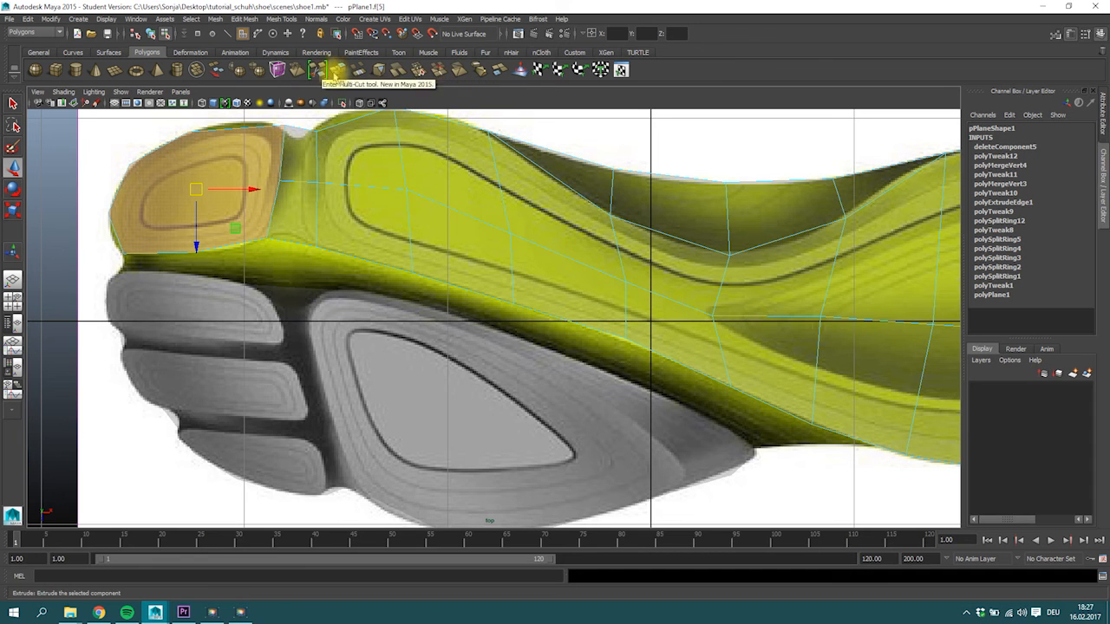
click(339, 72)
key(r)
drag(196, 189, 125, 165)
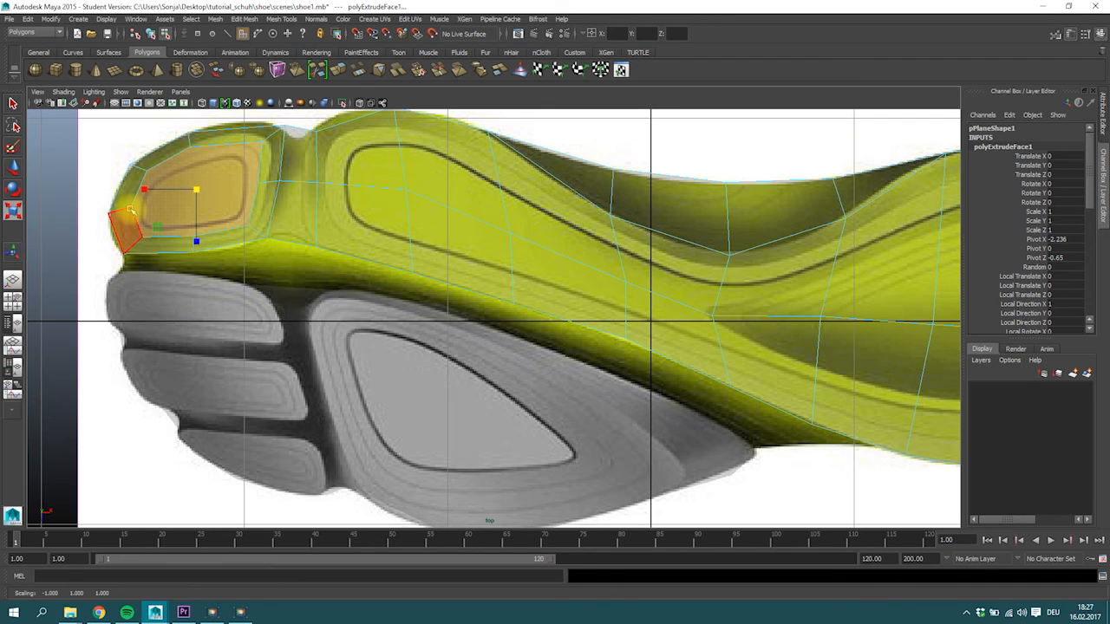
click(153, 203)
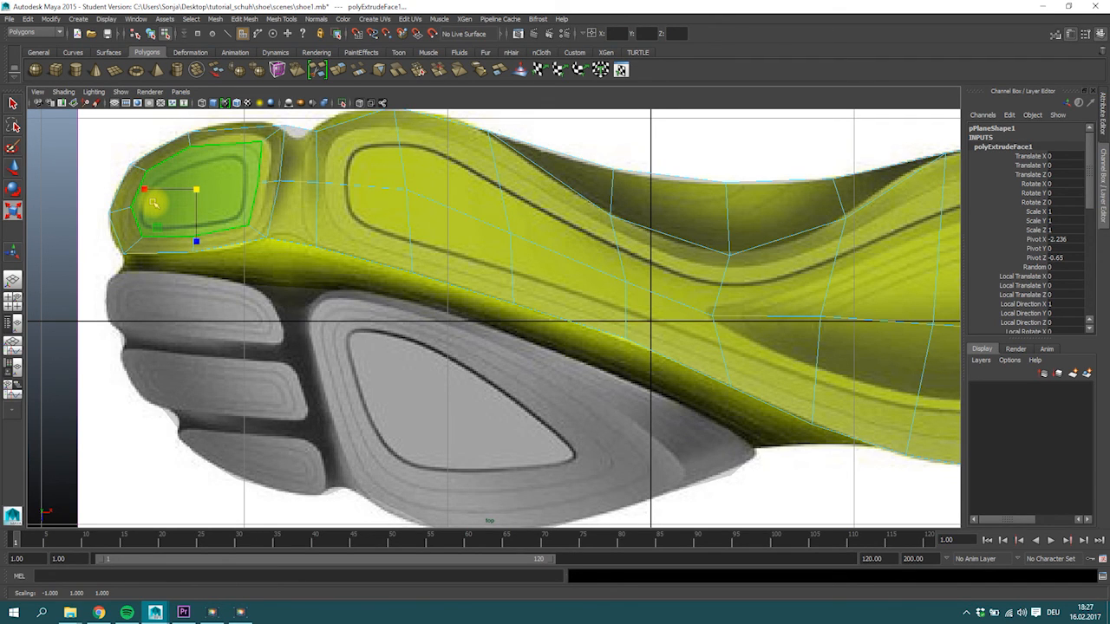
Move the inner ring's upper and front vertices outward, closer to the front yellow pad's border.
right_drag(214, 173, 217, 139)
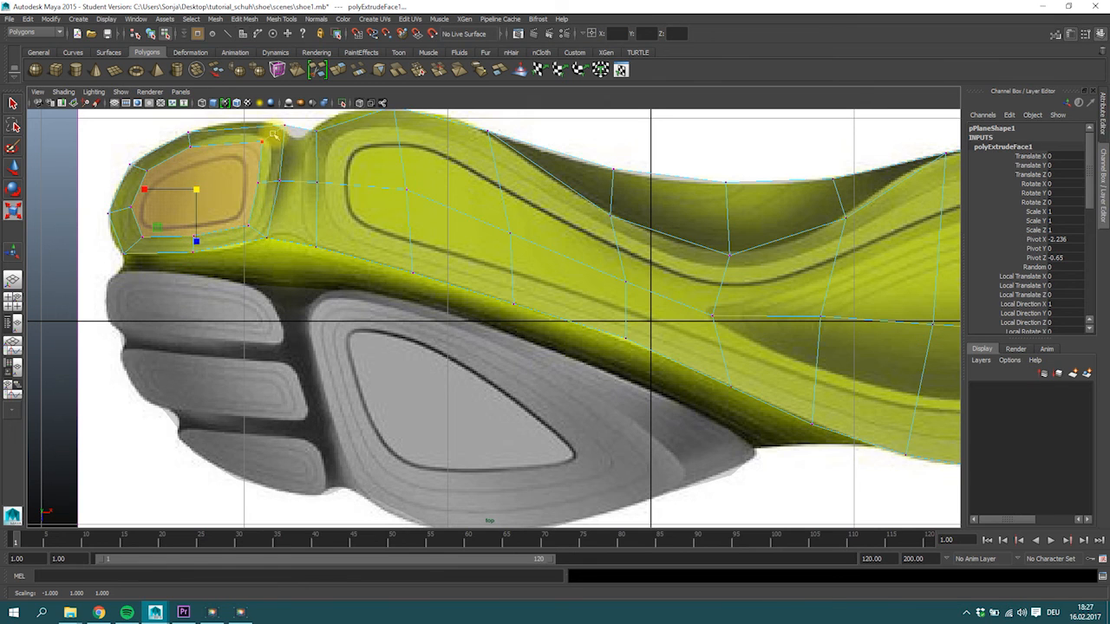
click(263, 143)
key(w)
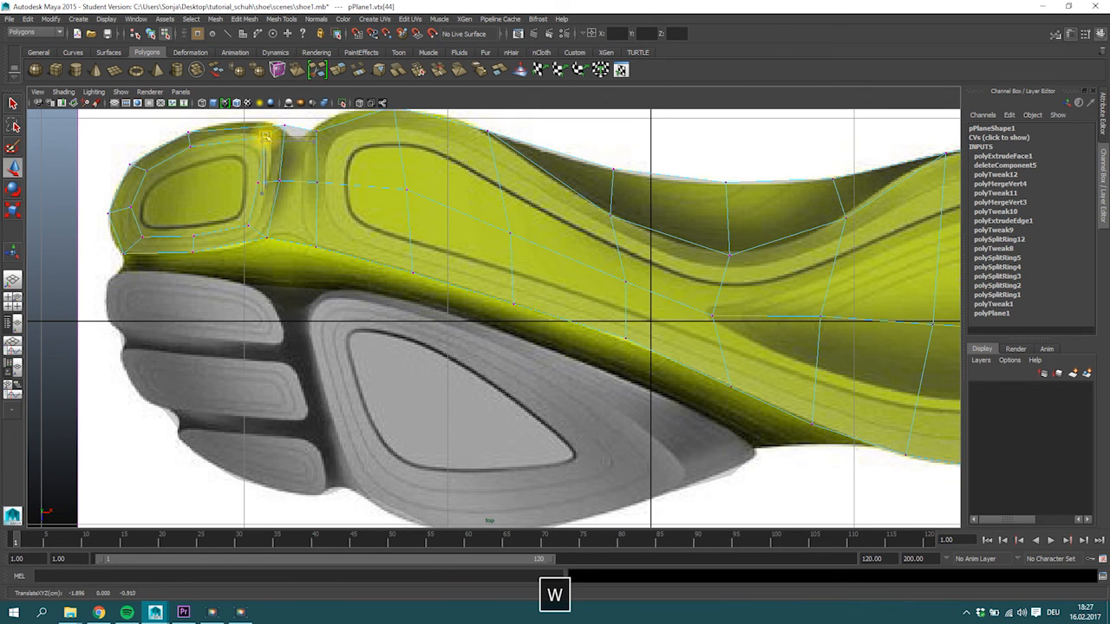
click(190, 146)
drag(192, 147, 136, 237)
click(147, 172)
click(129, 201)
click(142, 235)
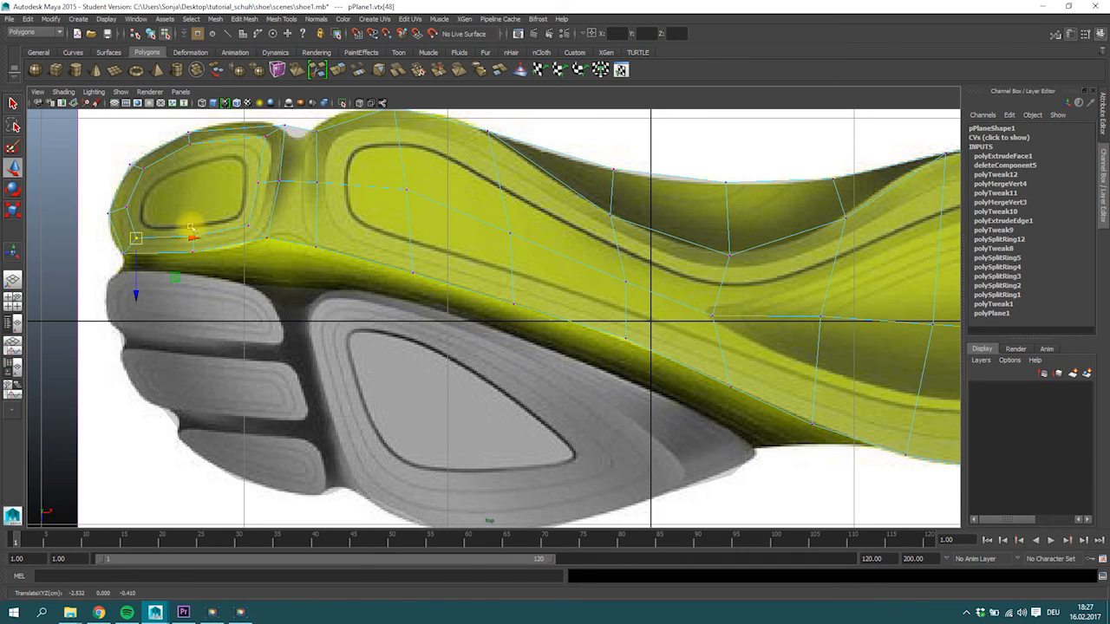
Adjust the inner ring's rear, lower and front vertices to run evenly along the front yellow pad's contour.
click(249, 227)
drag(249, 227, 252, 228)
click(257, 182)
drag(259, 182, 268, 181)
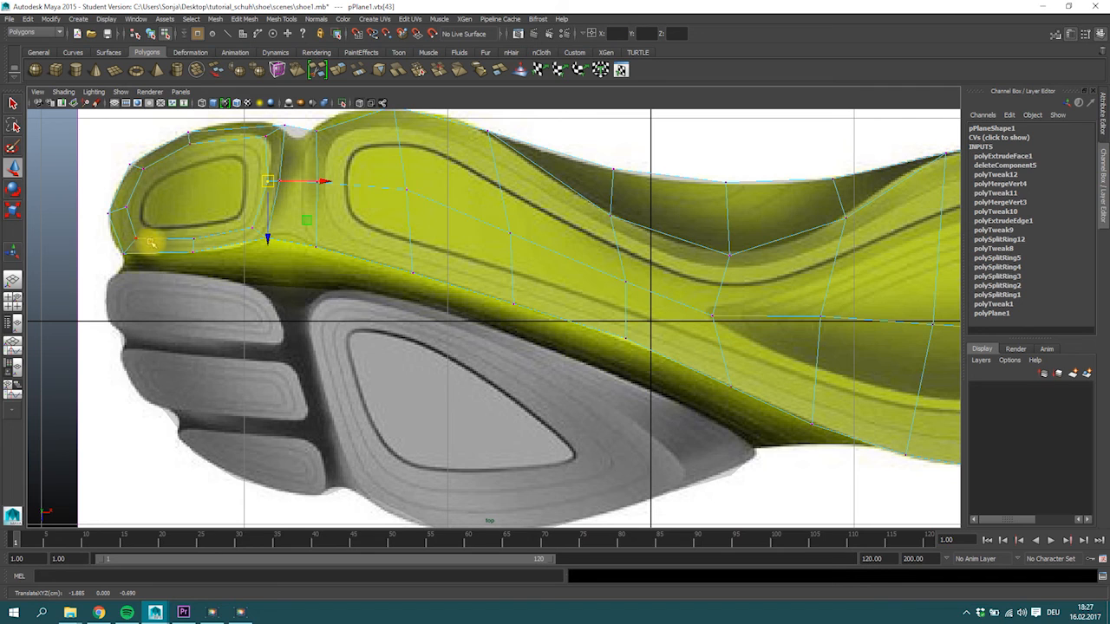
click(193, 240)
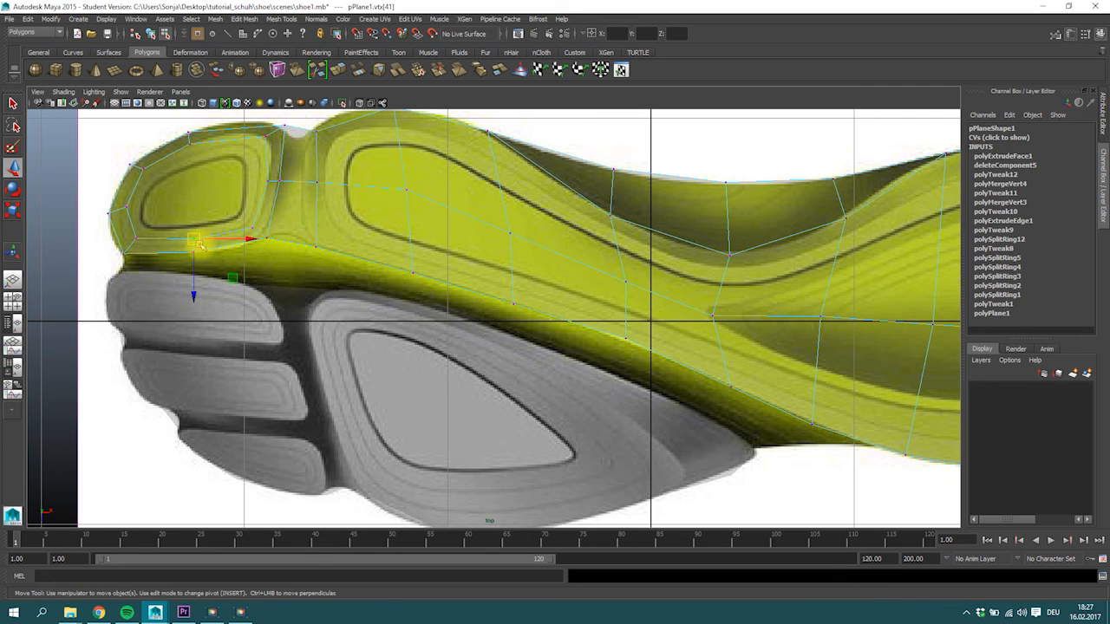
click(134, 241)
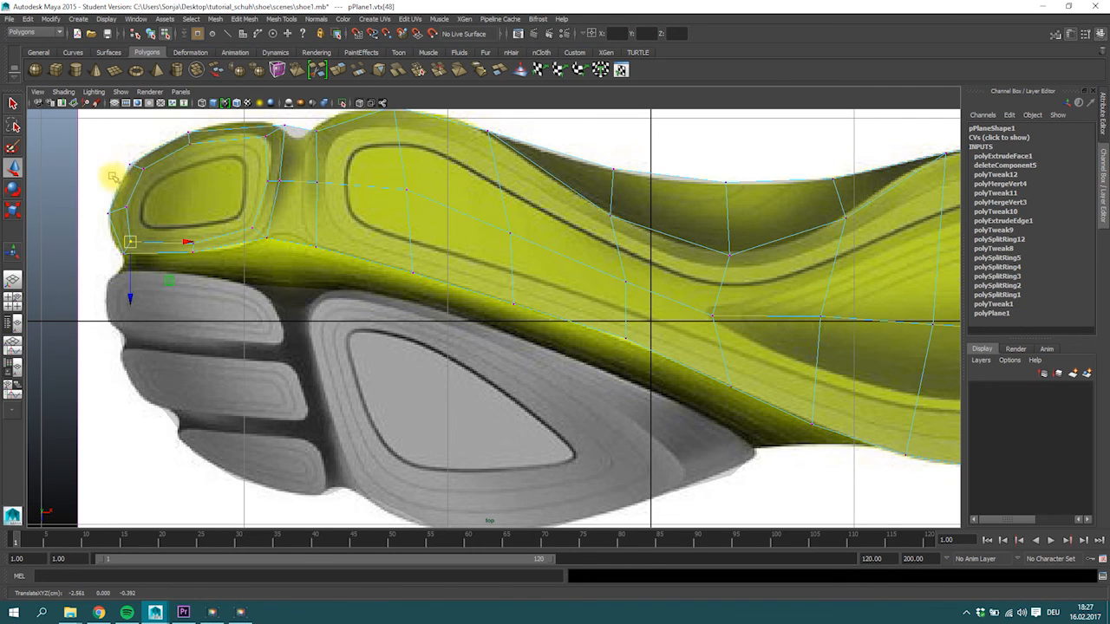
click(121, 209)
click(139, 163)
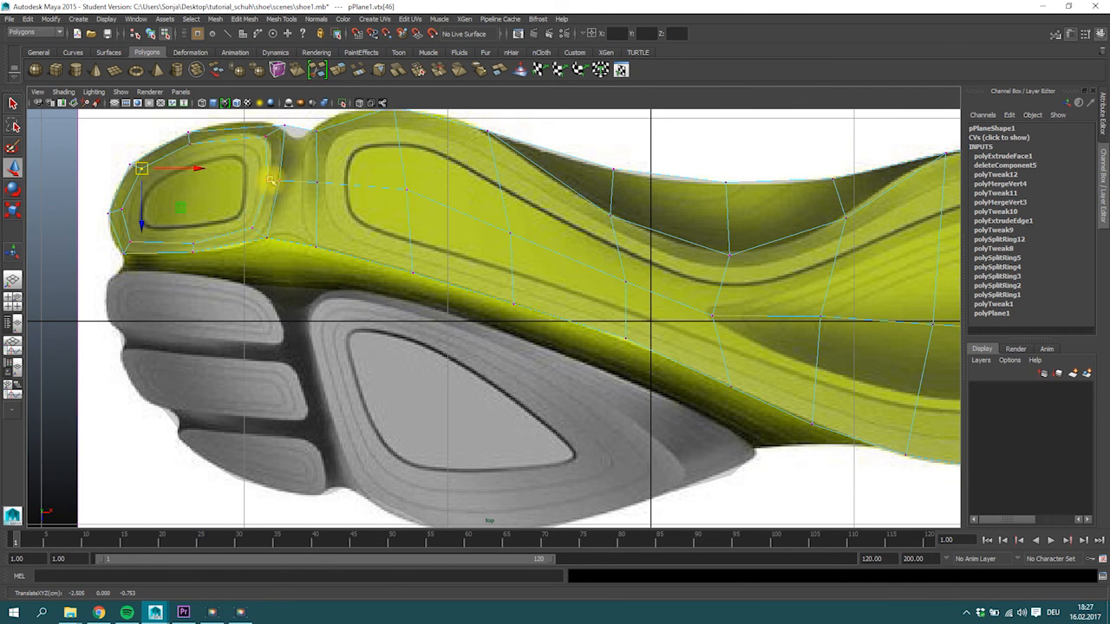
Extrude the front yellow pad's inner face again and scale it down toward the dark contour line.
right_drag(238, 175, 240, 202)
click(240, 200)
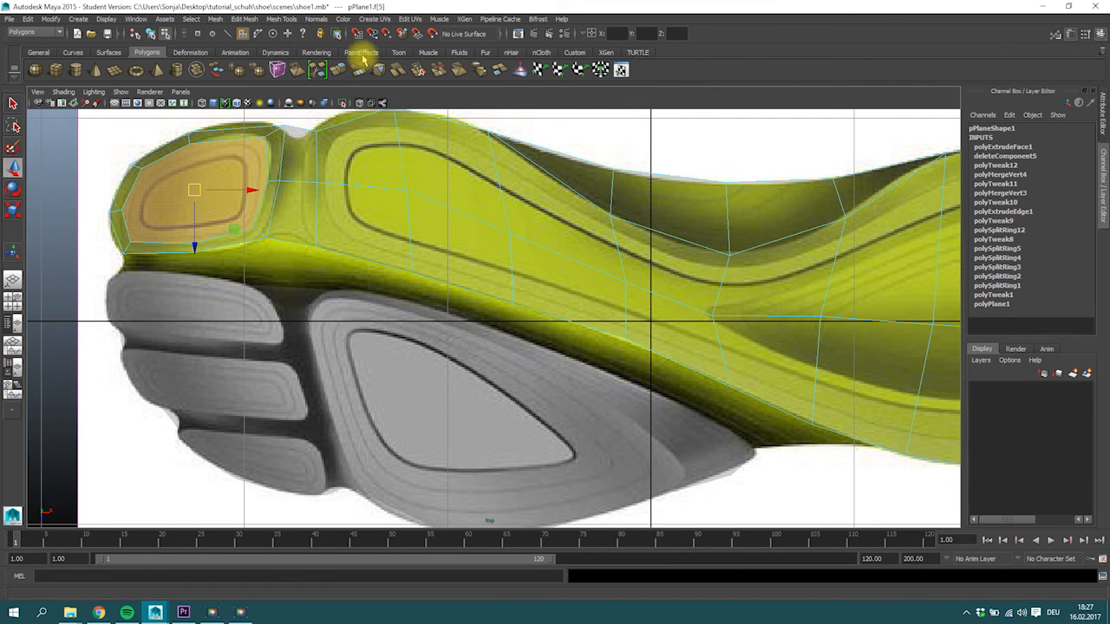
click(340, 74)
key(r)
drag(194, 192, 233, 165)
Move the innermost ring's three upper vertices onto the dark contour line of the front yellow pad.
alt+middle_drag(298, 198, 508, 292)
alt+right_drag(520, 295, 871, 348)
alt+middle_drag(725, 347, 948, 439)
alt+right_drag(469, 258, 425, 260)
alt+right_drag(478, 292, 659, 272)
right_drag(474, 264, 416, 263)
click(403, 279)
key(w)
drag(405, 280, 399, 288)
click(447, 257)
drag(449, 257, 452, 265)
click(516, 252)
drag(516, 251, 510, 254)
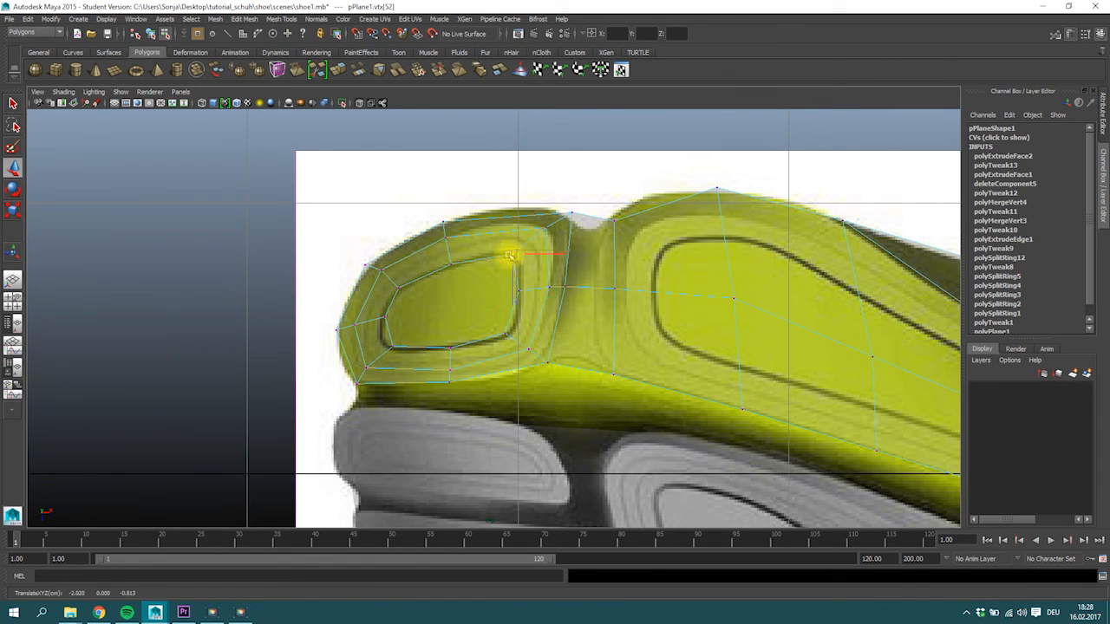
Align the innermost ring's lower and front vertices with the front yellow pad's dark contour line.
drag(503, 333, 511, 340)
drag(510, 337, 508, 334)
drag(440, 339, 450, 347)
click(387, 348)
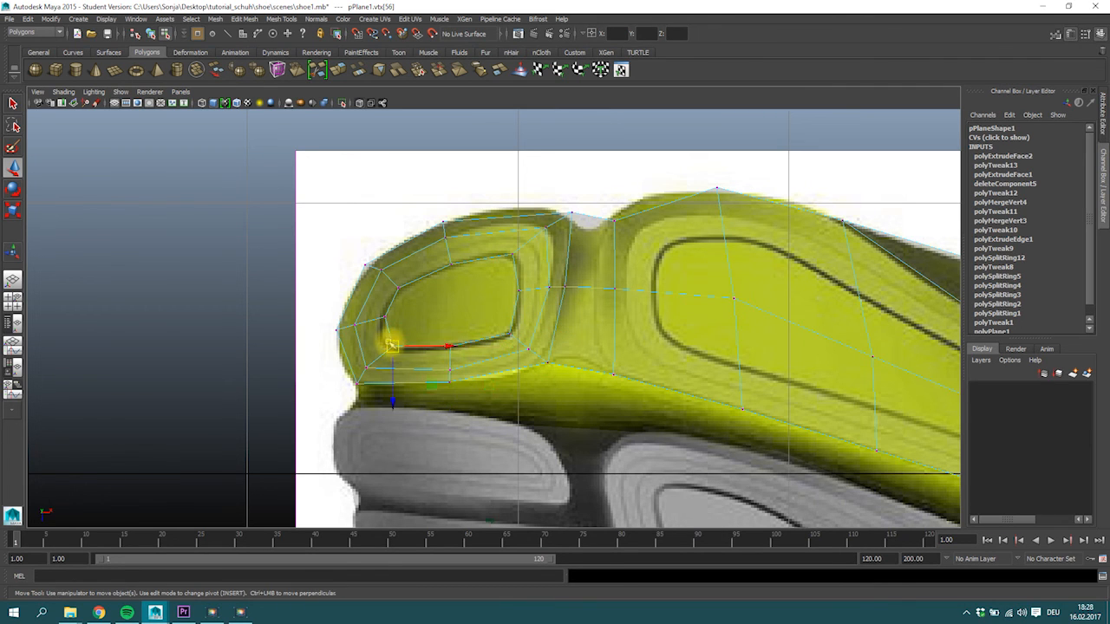
click(384, 319)
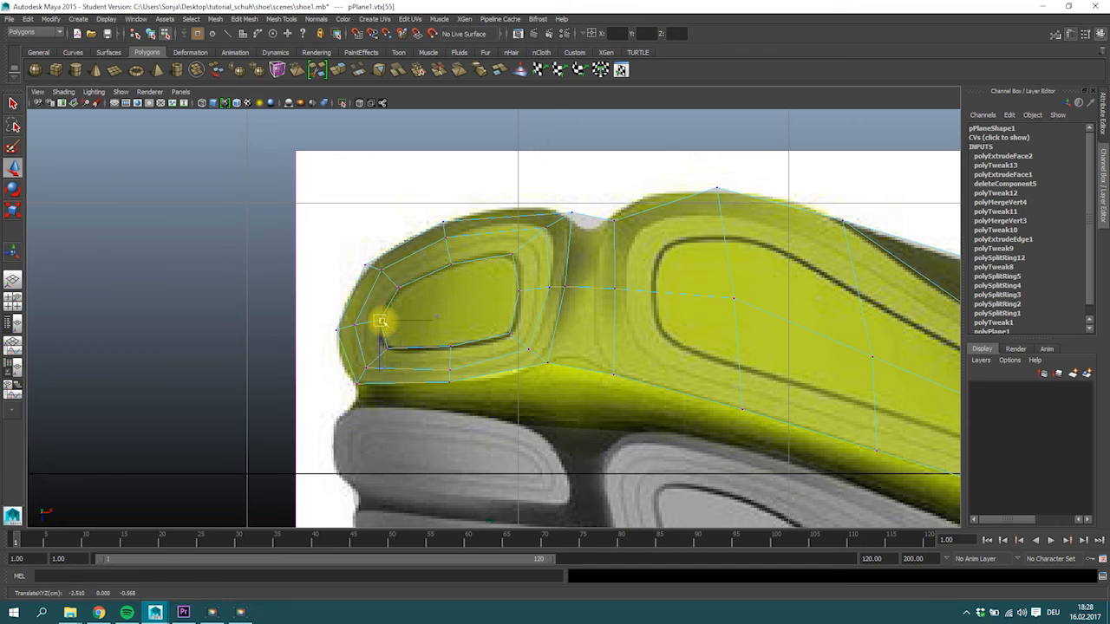
Extrude the front yellow pad's innermost face and scale it down slightly to form a narrow border ring.
right_drag(465, 290, 465, 314)
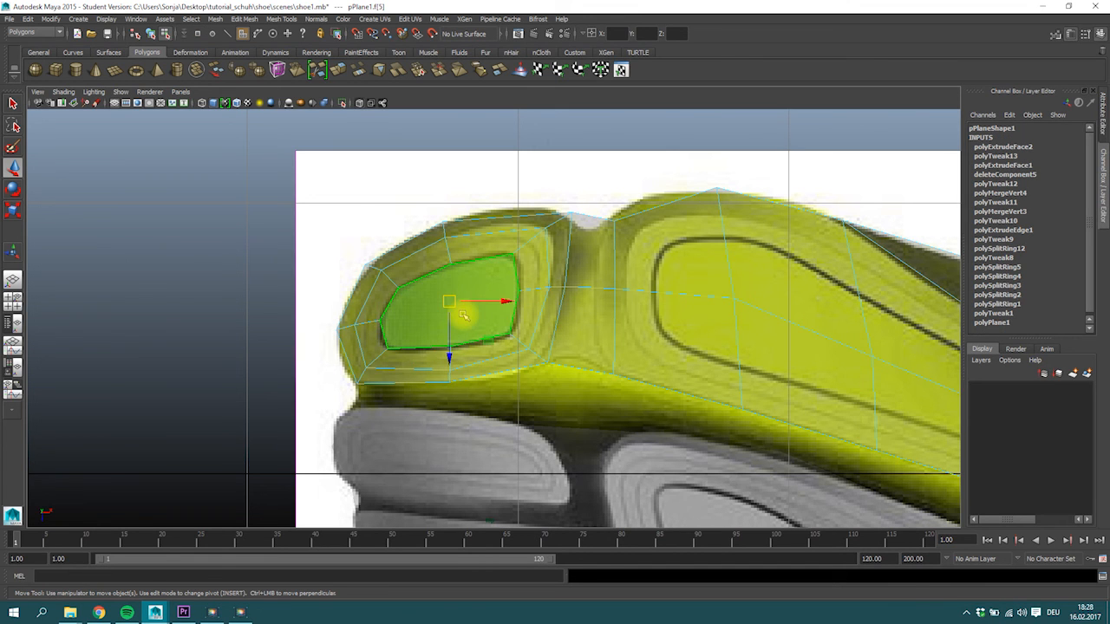
click(339, 72)
key(e)
key(r)
drag(448, 301, 444, 302)
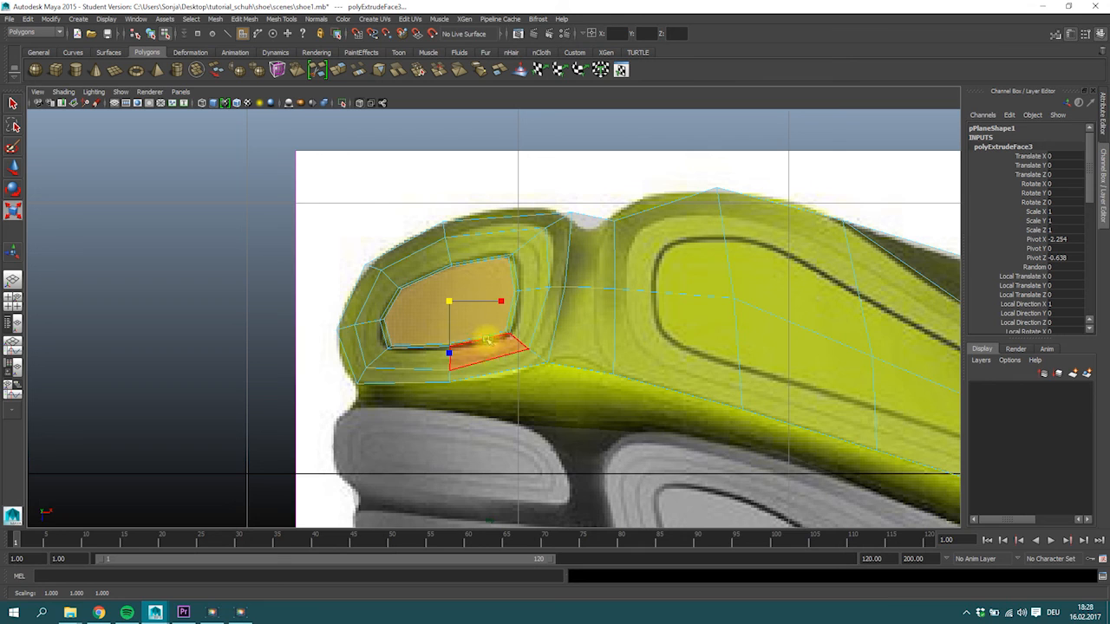
Extrude the front pad's innermost face again and scale it down to a single point at its centre.
click(339, 69)
key(r)
drag(451, 299, 378, 339)
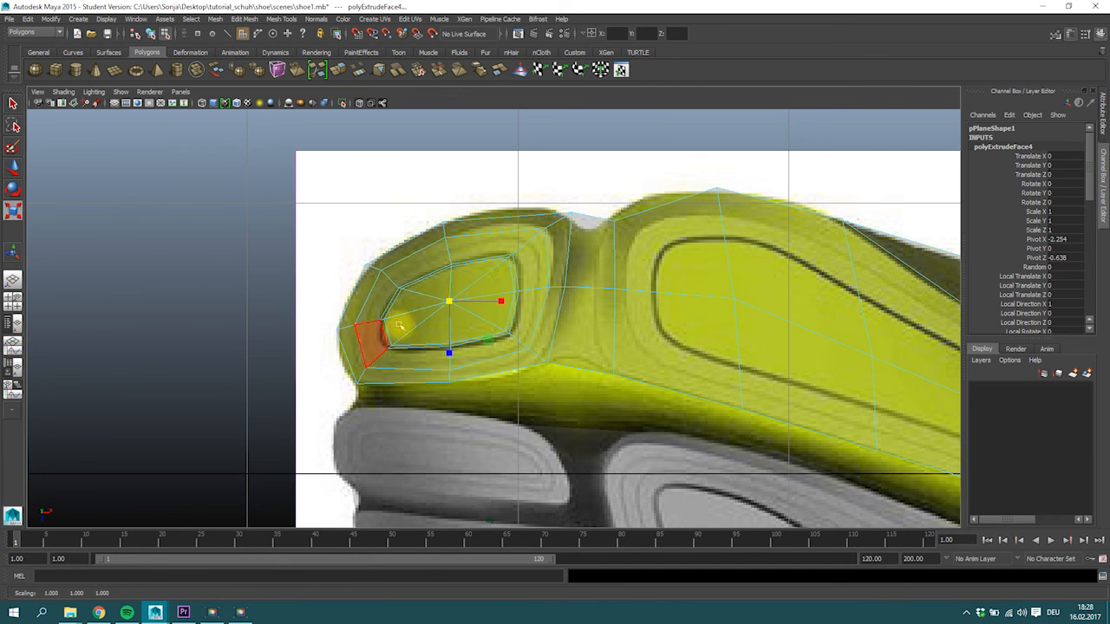
Merge the collapsed vertices at the centre of the front yellow pad.
right_drag(455, 302, 432, 297)
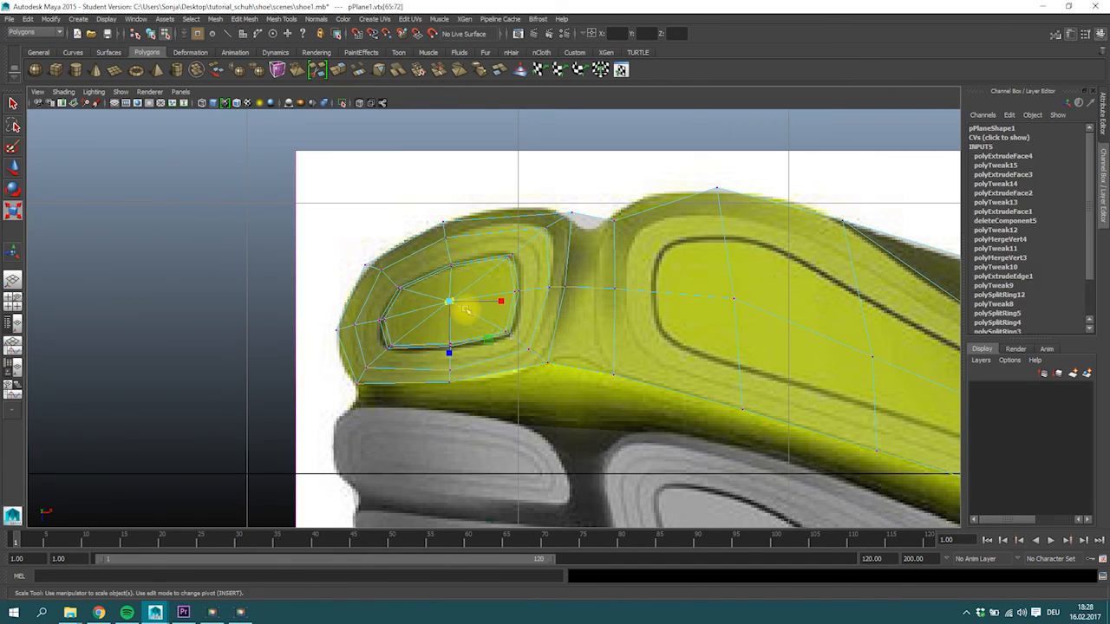
scroll(450, 308, up, 5)
click(420, 69)
scroll(432, 286, down, 5)
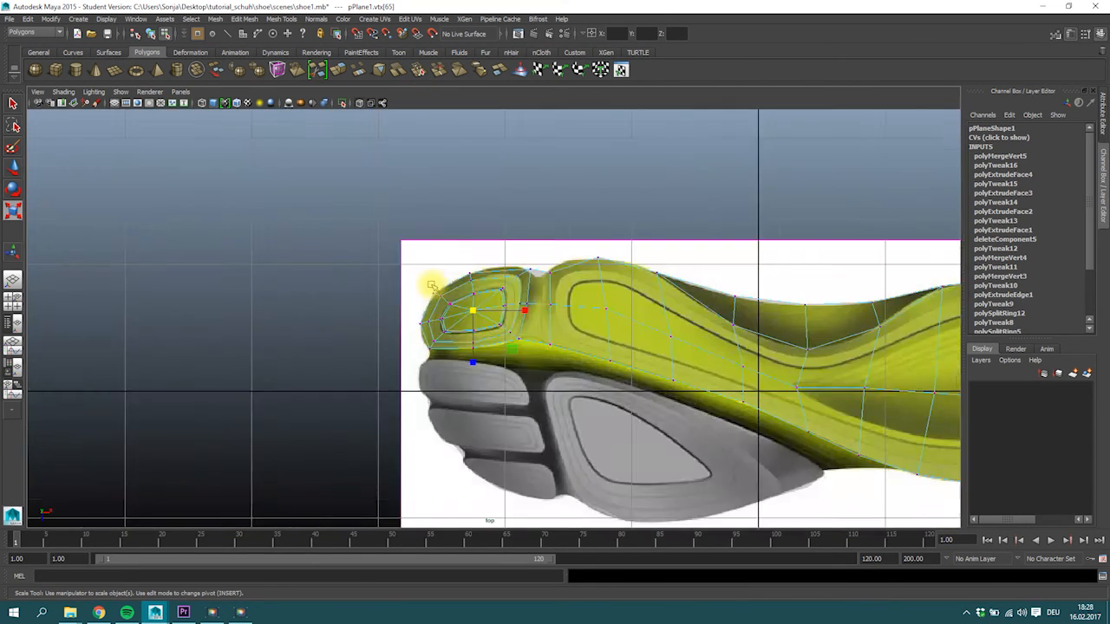
scroll(524, 340, up, 5)
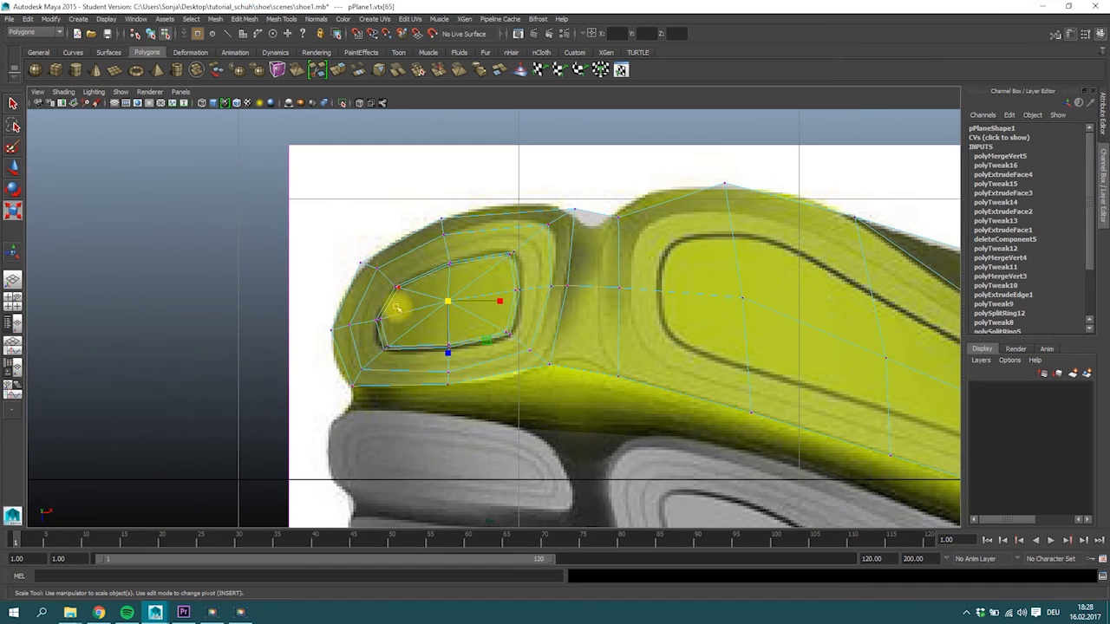
scroll(396, 308, up, 1)
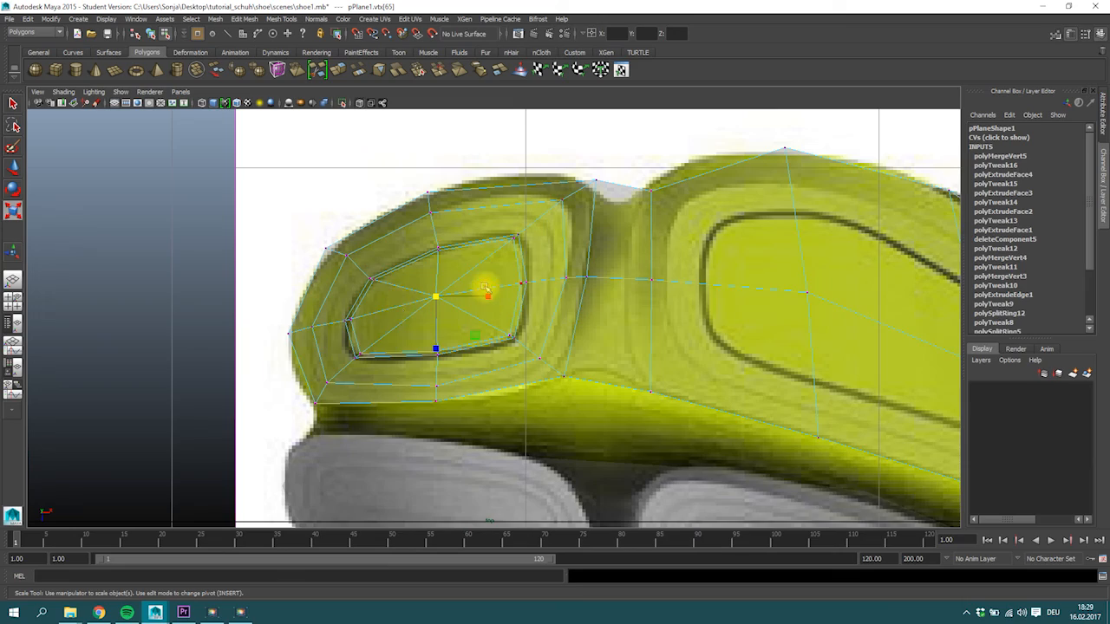
Examine the front pad's topology in the perspective view and with the smooth mesh preview in the top view.
alt+middle_drag(485, 285, 414, 280)
key(space)
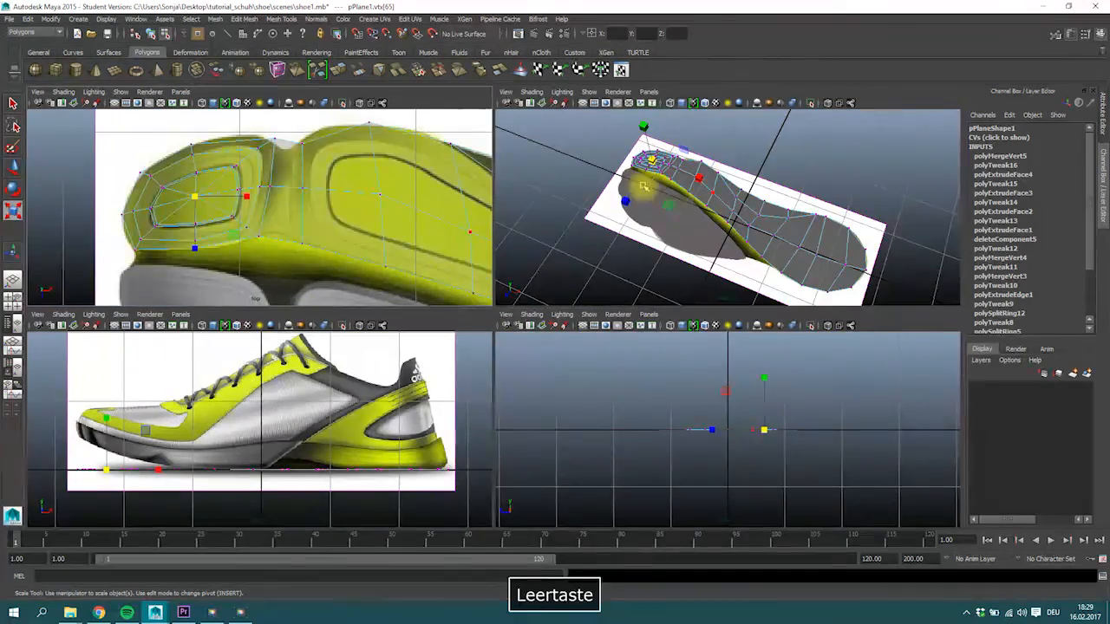
key(space)
alt+drag(510, 312, 426, 292)
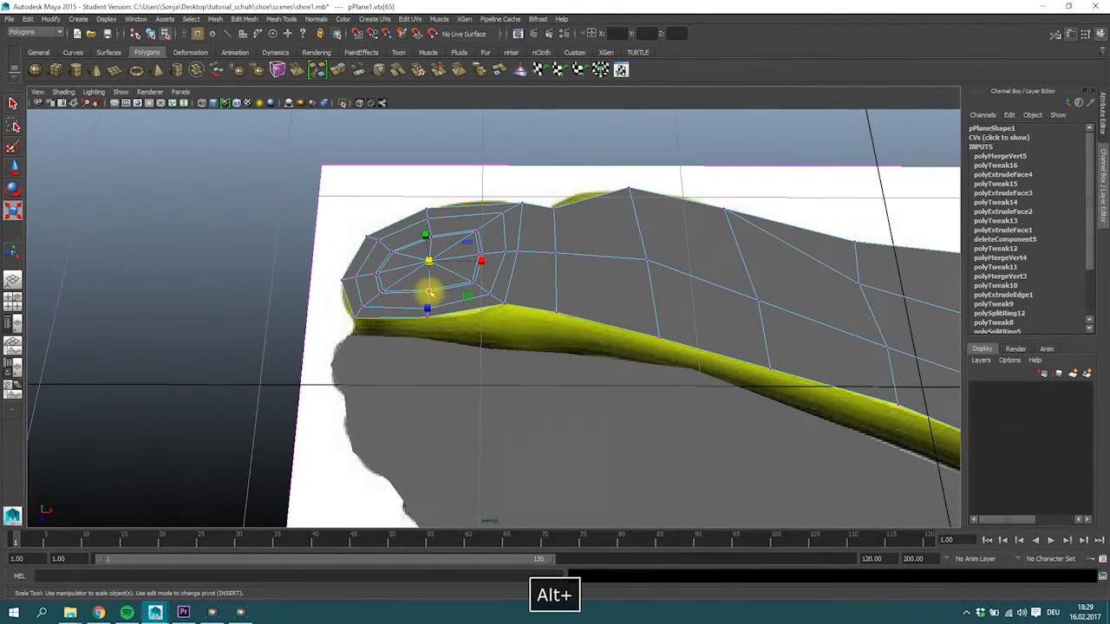
key(space)
key(space)
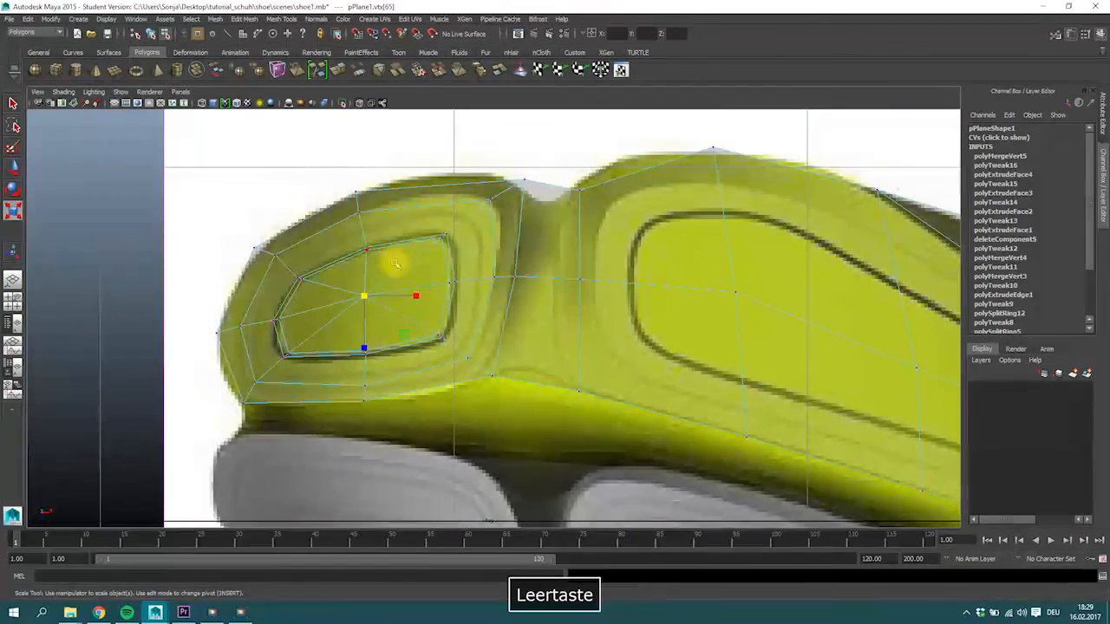
key(3)
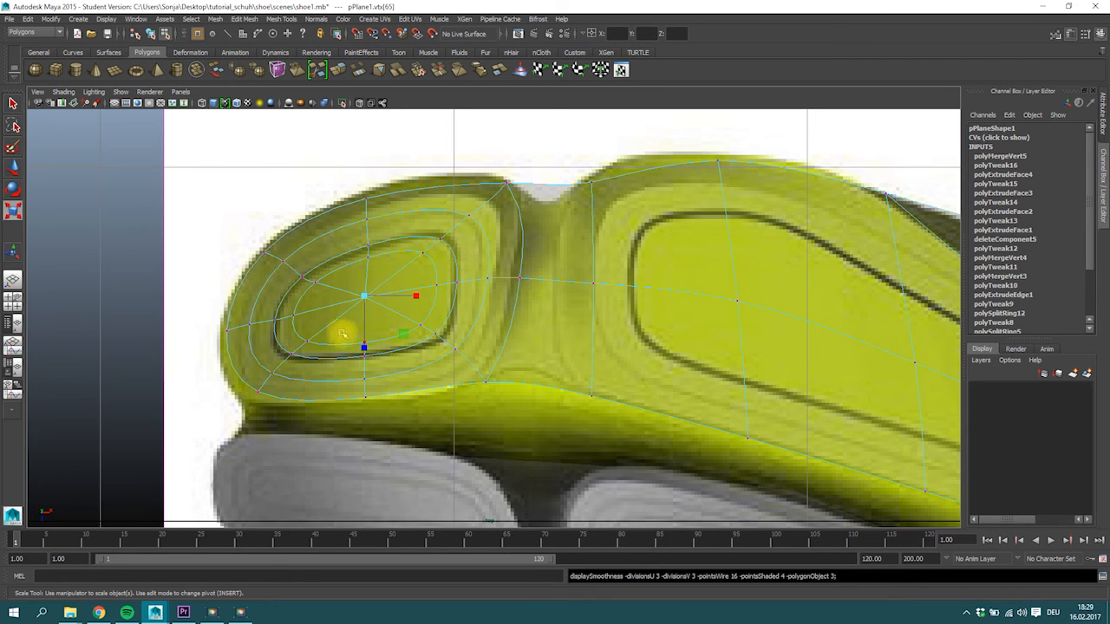
key(1)
Try to raise the front yellow pad's inner faces slightly above the sole plane.
right_drag(421, 243, 369, 248)
drag(280, 265, 423, 365)
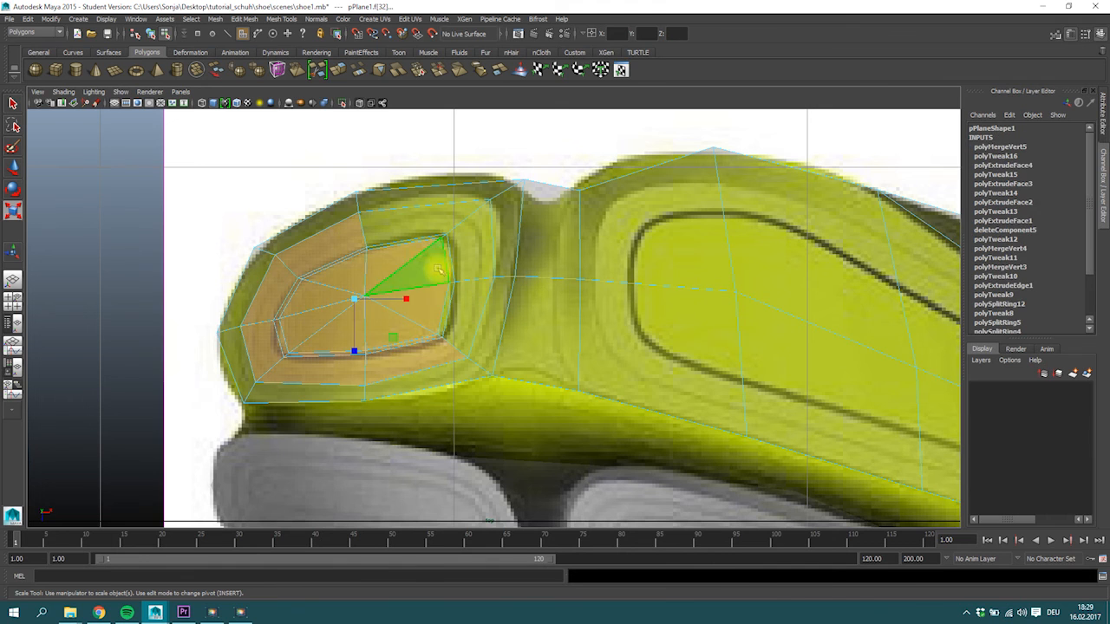
ctrl+shift+drag(386, 235, 471, 322)
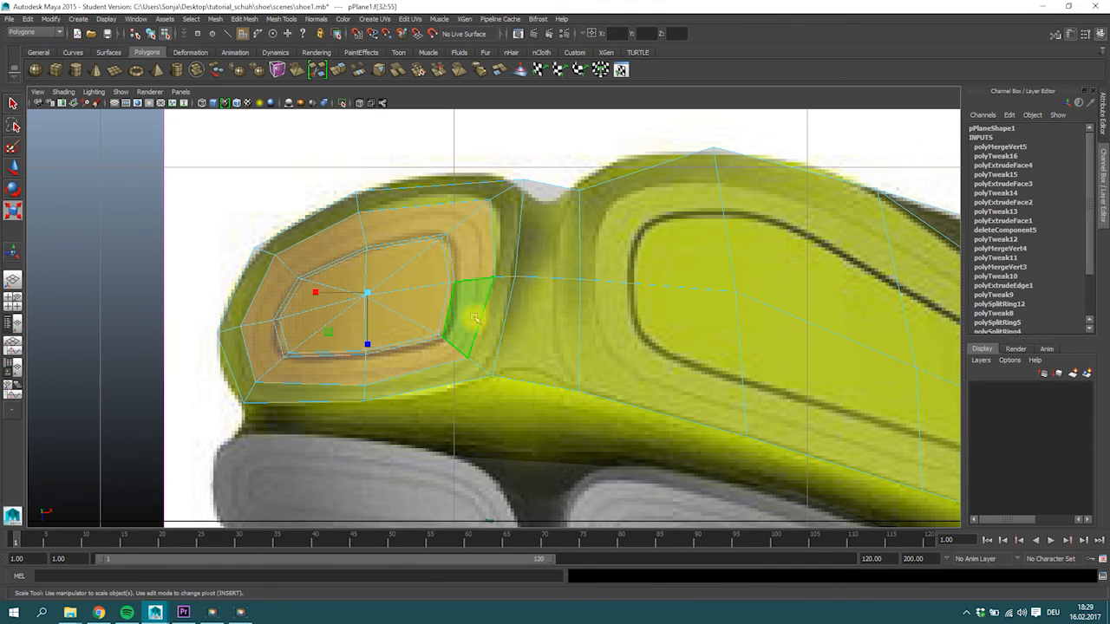
key(space)
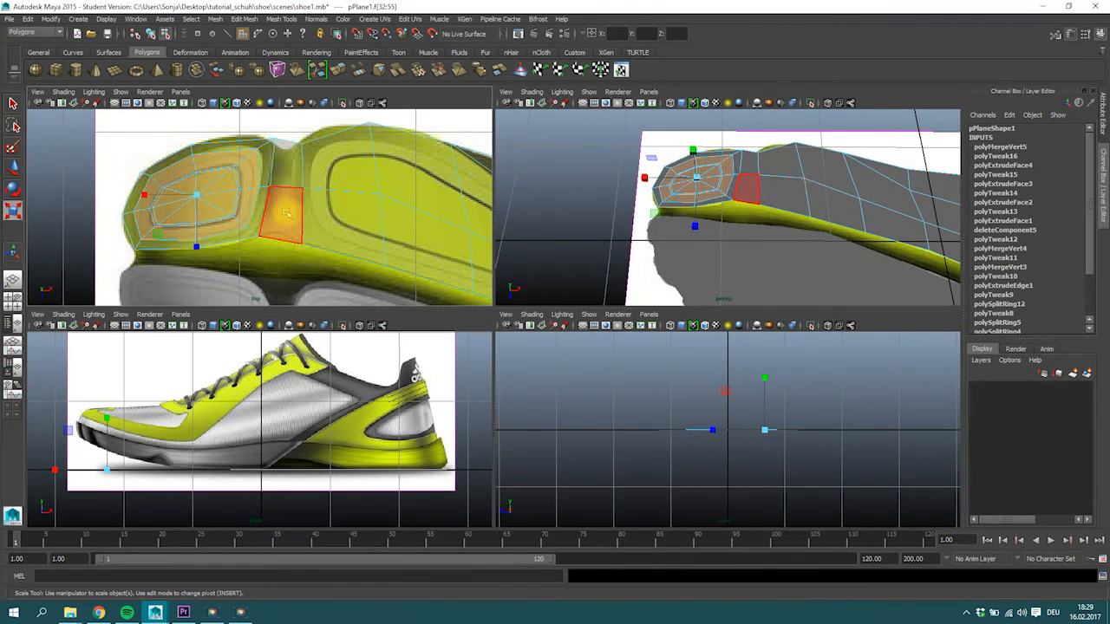
key(w)
alt+drag(731, 172, 700, 153)
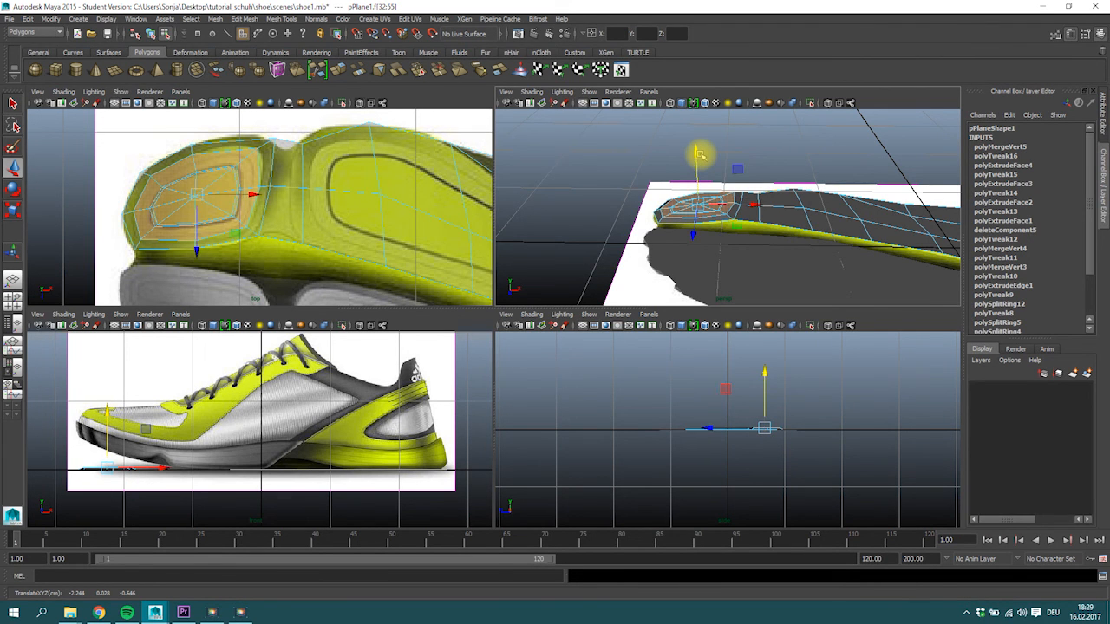
key(ctrl+z)
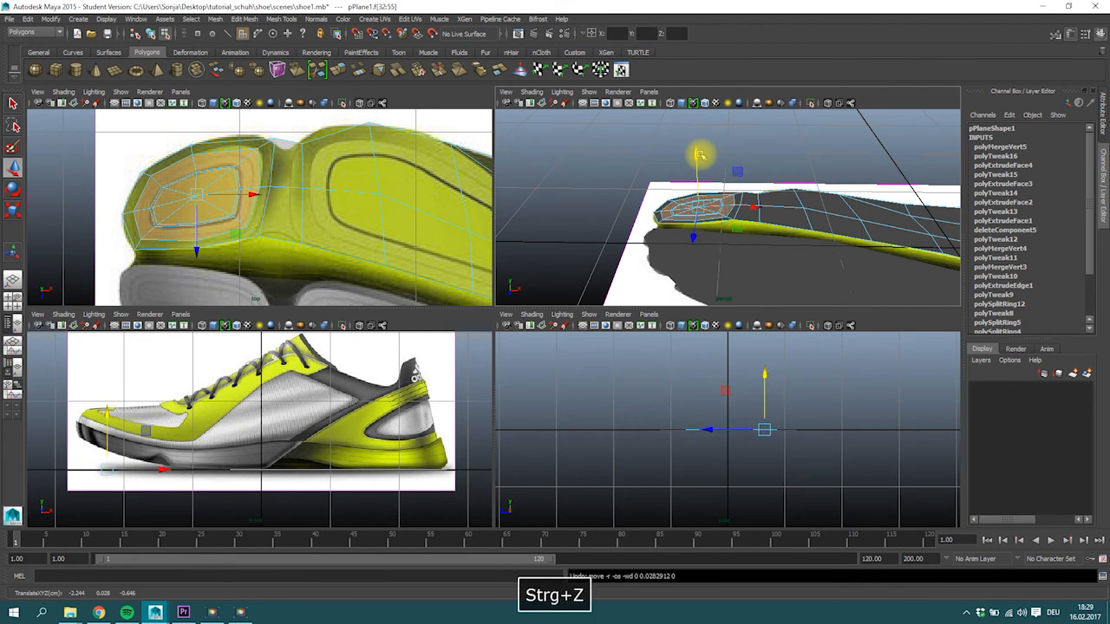
Save the scene.
click(386, 186)
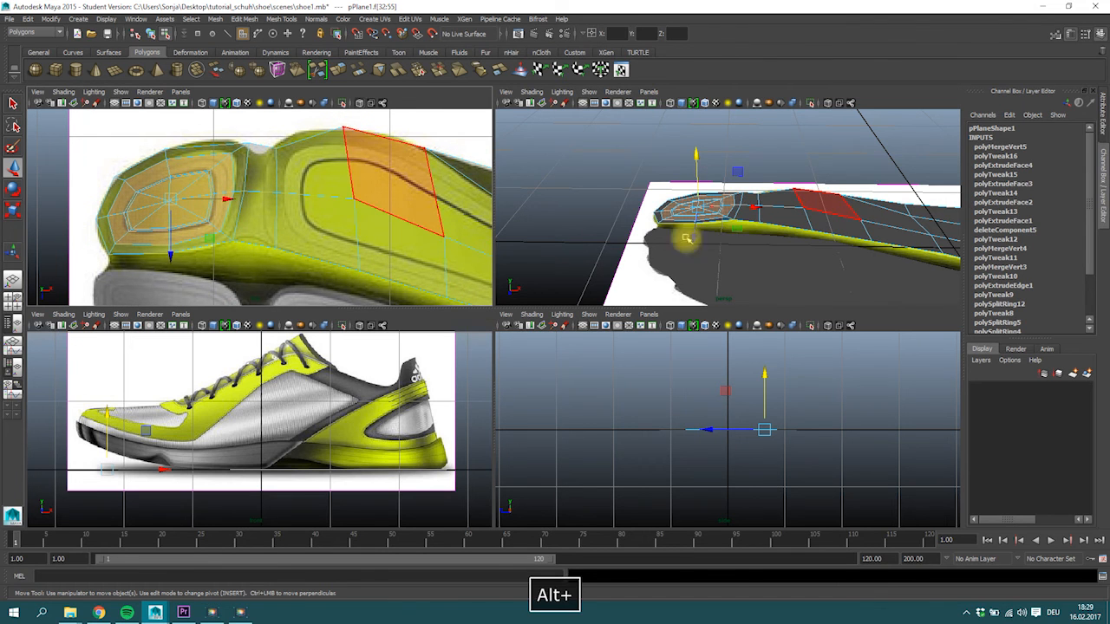
click(306, 235)
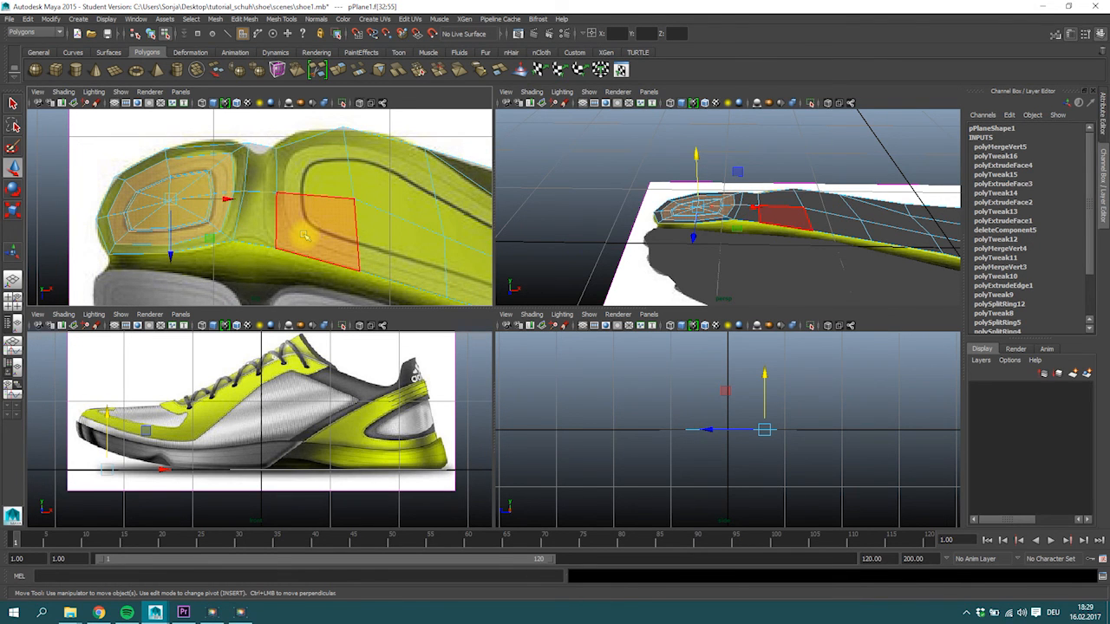
key(ctrl+s)
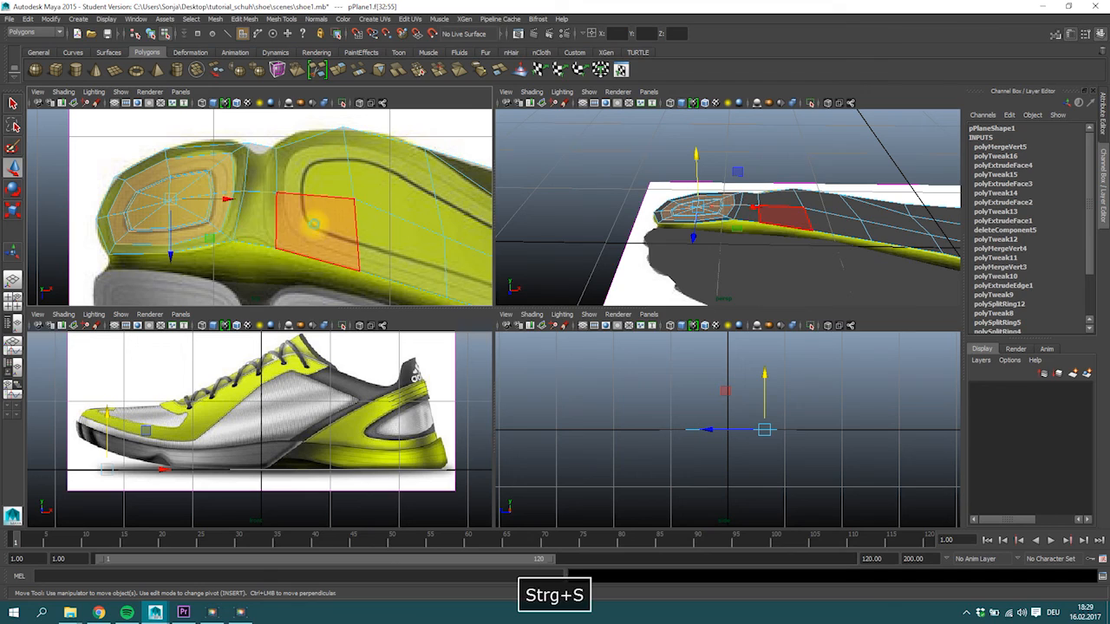
click(531, 313)
Delete all interior edges of the large yellow area from the ball to the heel to make it one face.
key(space)
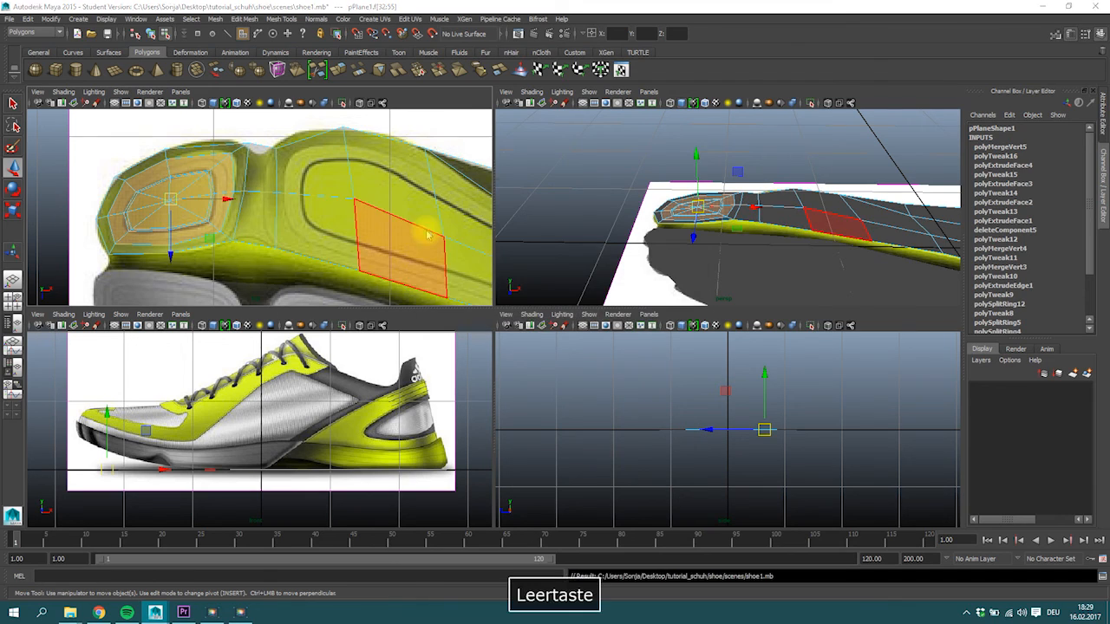
alt+right_drag(650, 329, 244, 232)
right_click(247, 225)
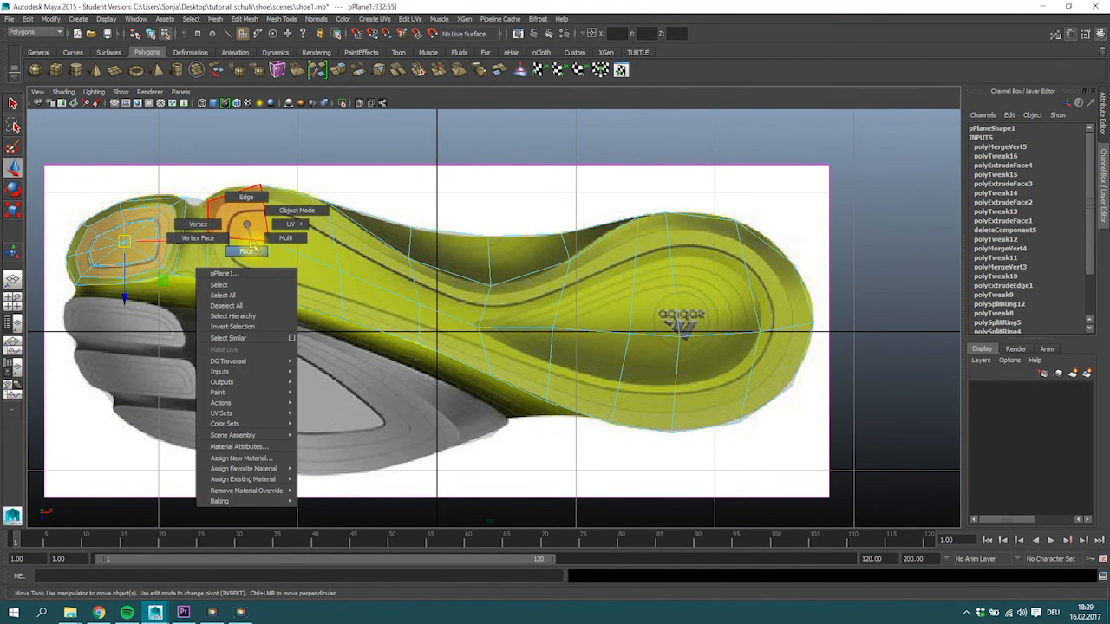
click(300, 241)
right_drag(301, 241, 252, 247)
click(270, 238)
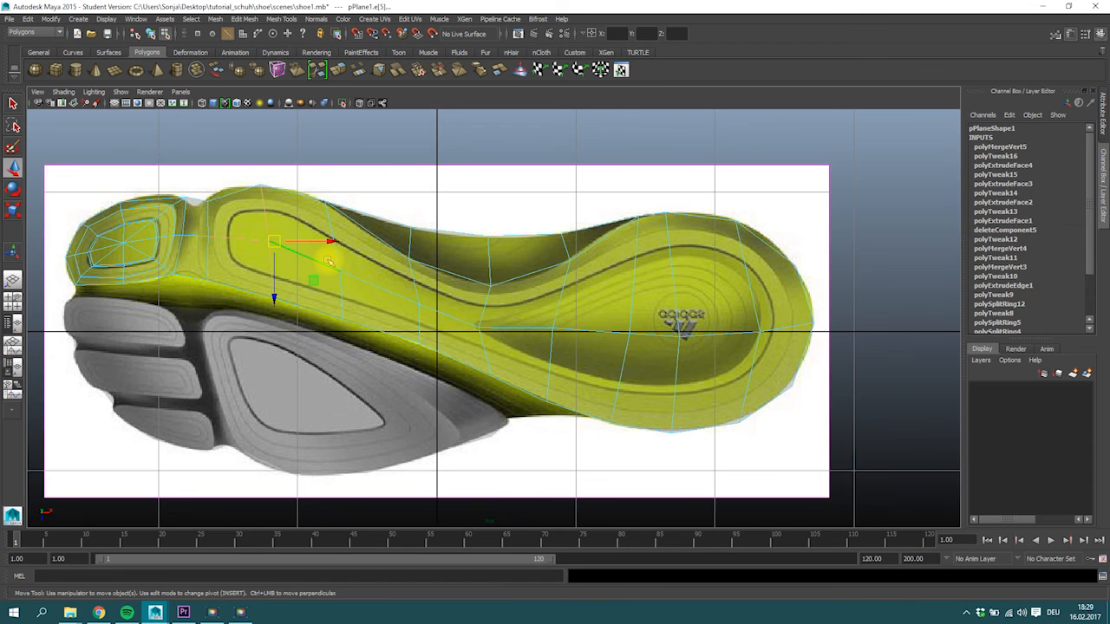
ctrl+shift+click(382, 290)
ctrl+shift+click(451, 323)
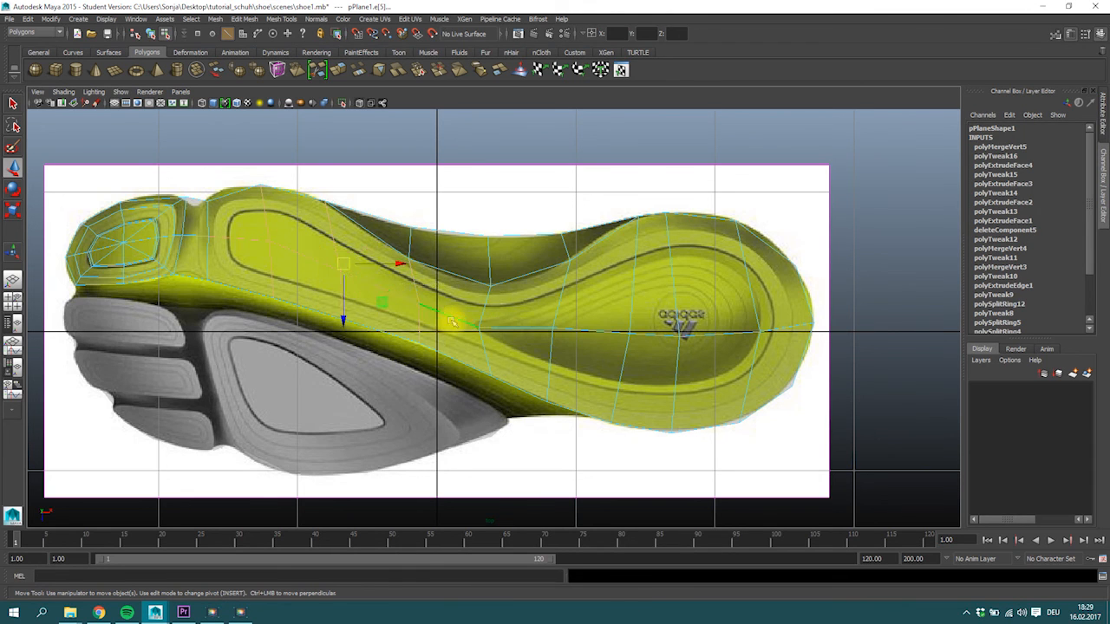
ctrl+shift+double_click(771, 352)
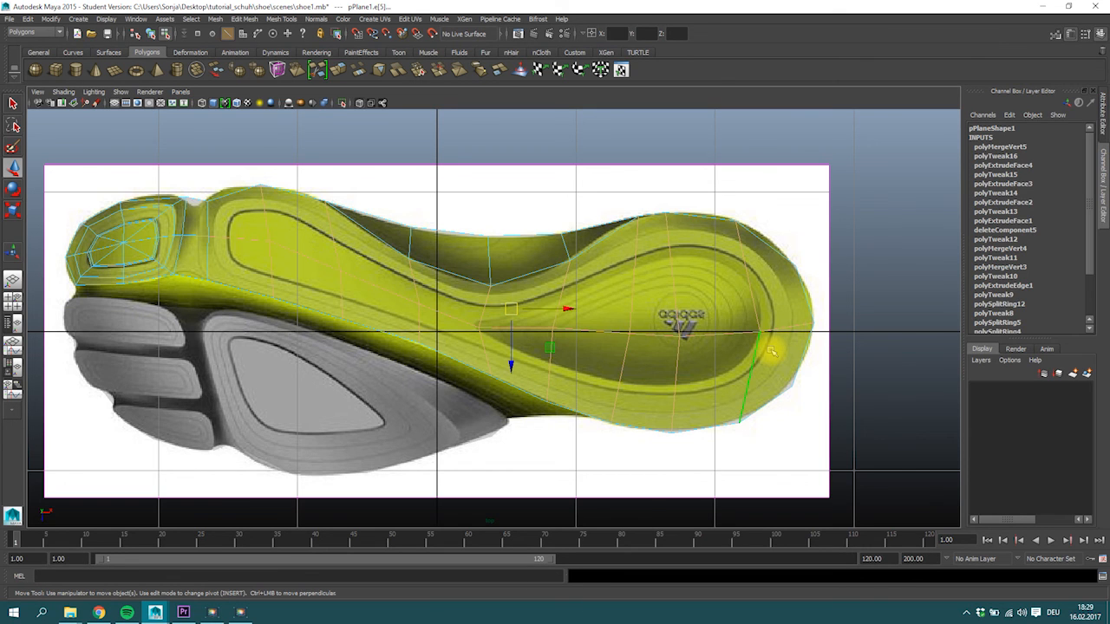
key(Delete)
Extrude the large sole face, scale it inward and shift it slightly to even out the surrounding border.
right_drag(598, 334, 607, 343)
click(611, 348)
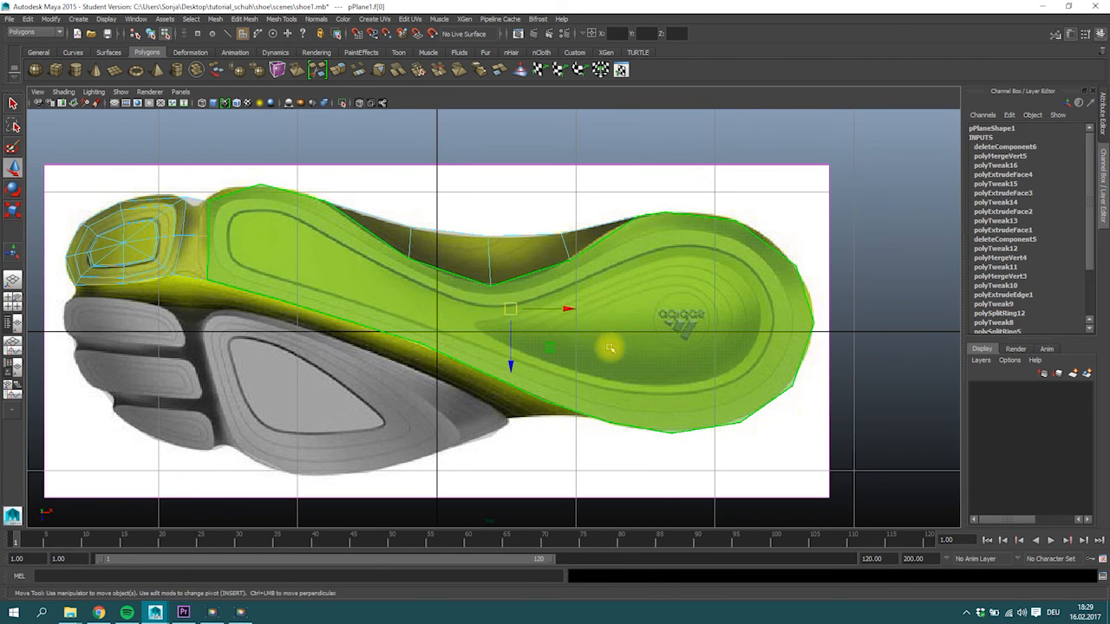
click(339, 70)
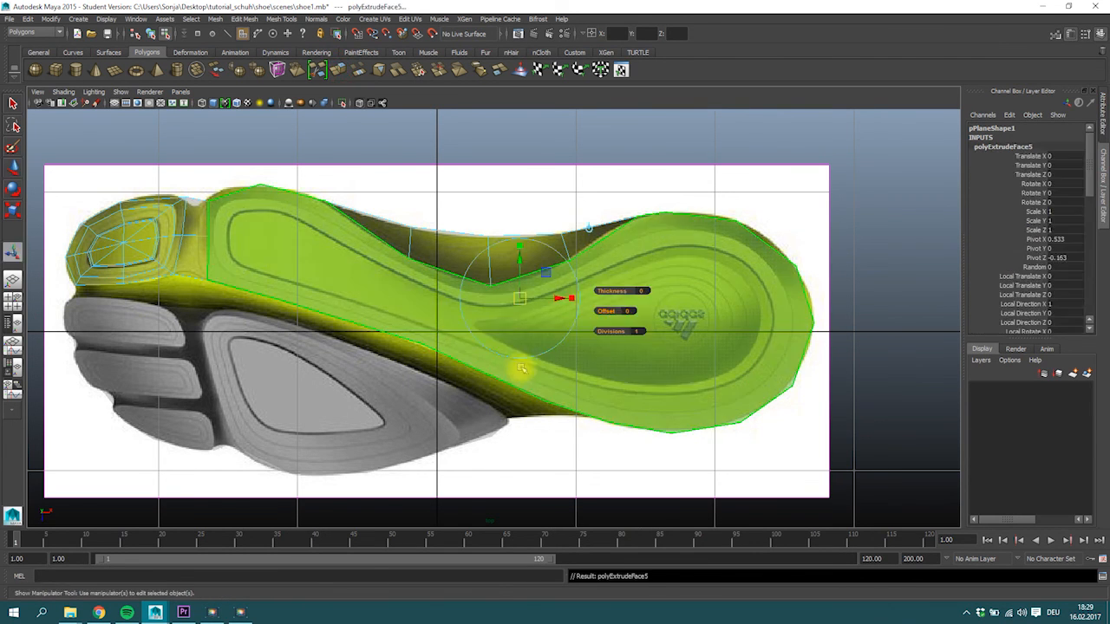
key(r)
drag(510, 309, 510, 349)
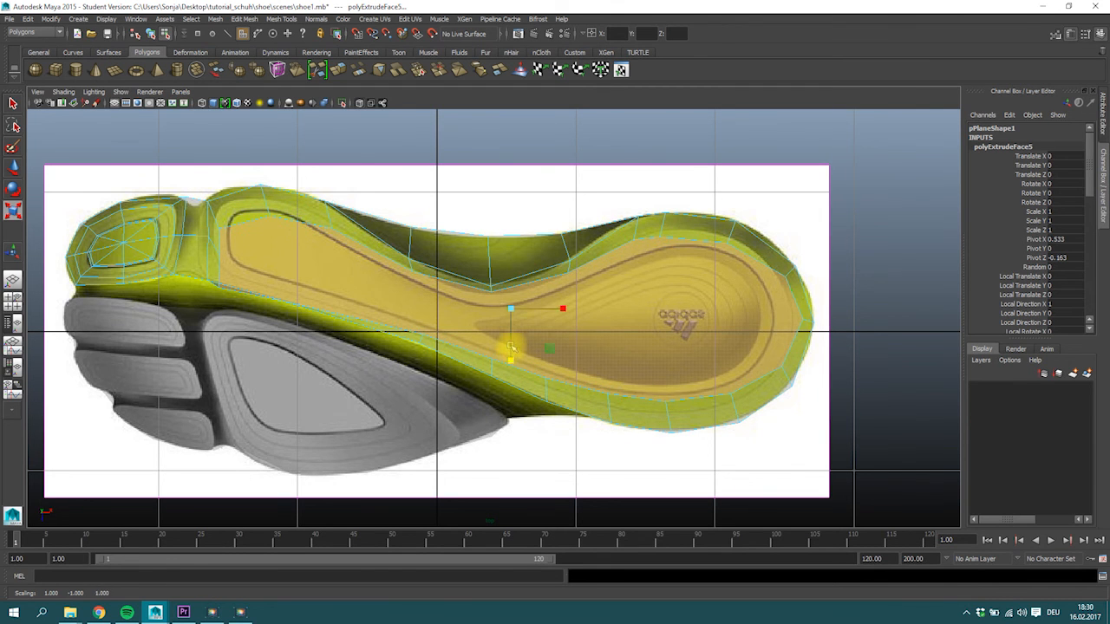
key(w)
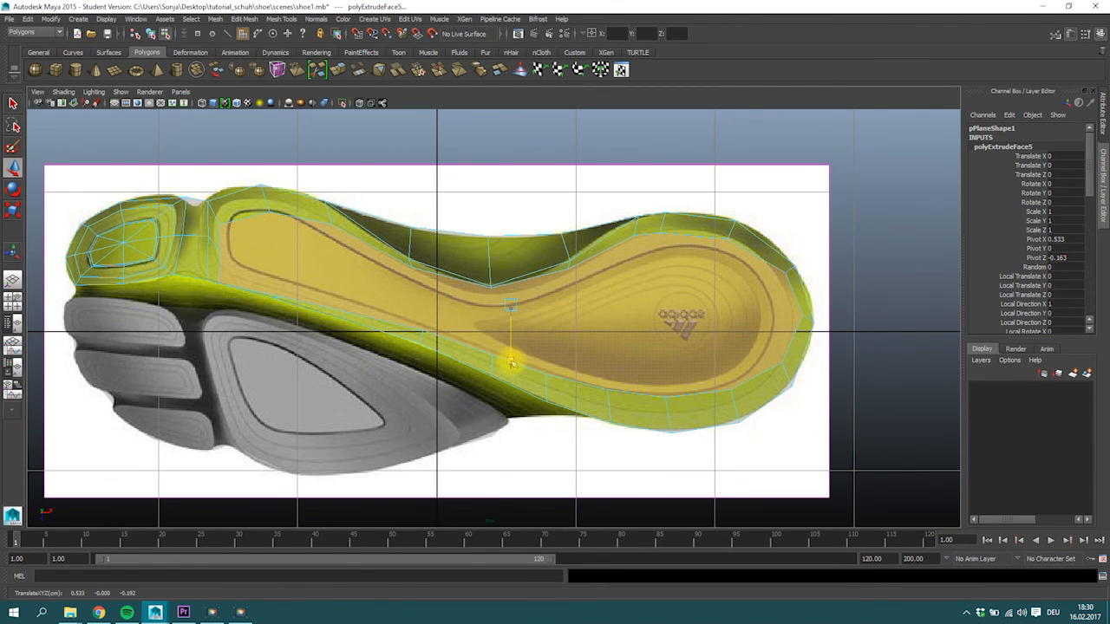
Reposition the new inner ring's front vertices to follow the contour at the front of the large yellow pad.
alt+middle_drag(238, 232, 325, 248)
scroll(318, 247, up, 2)
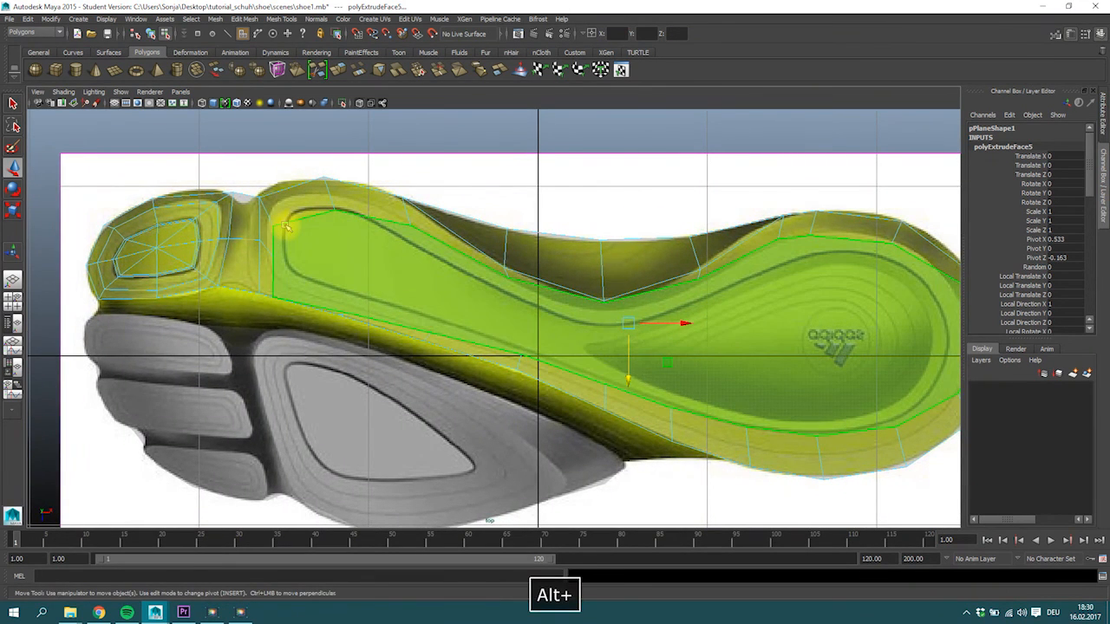
right_drag(276, 226, 269, 216)
click(276, 205)
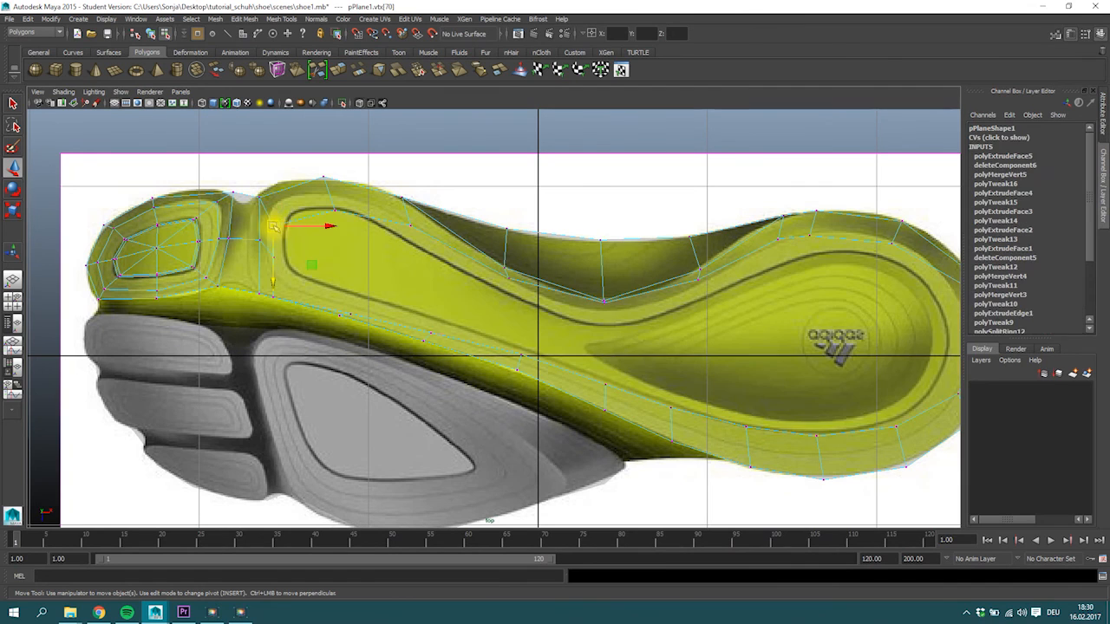
click(271, 243)
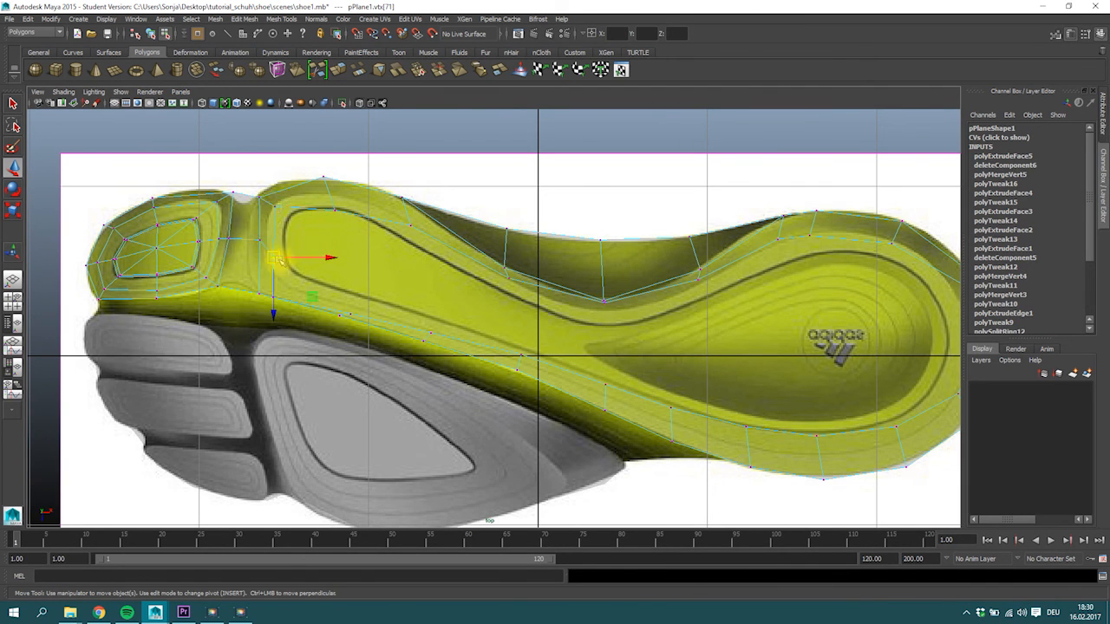
click(275, 295)
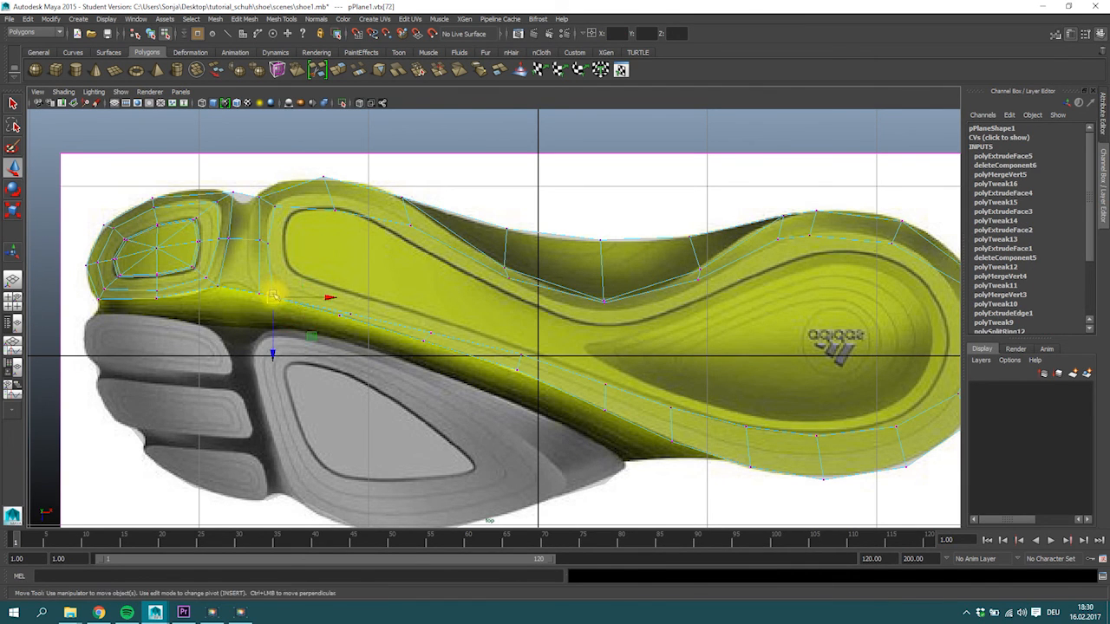
Move the inner ring's lower midfoot vertices to follow the contour line along the large yellow pad's lower edge.
click(349, 312)
drag(350, 311, 354, 306)
click(429, 330)
click(520, 354)
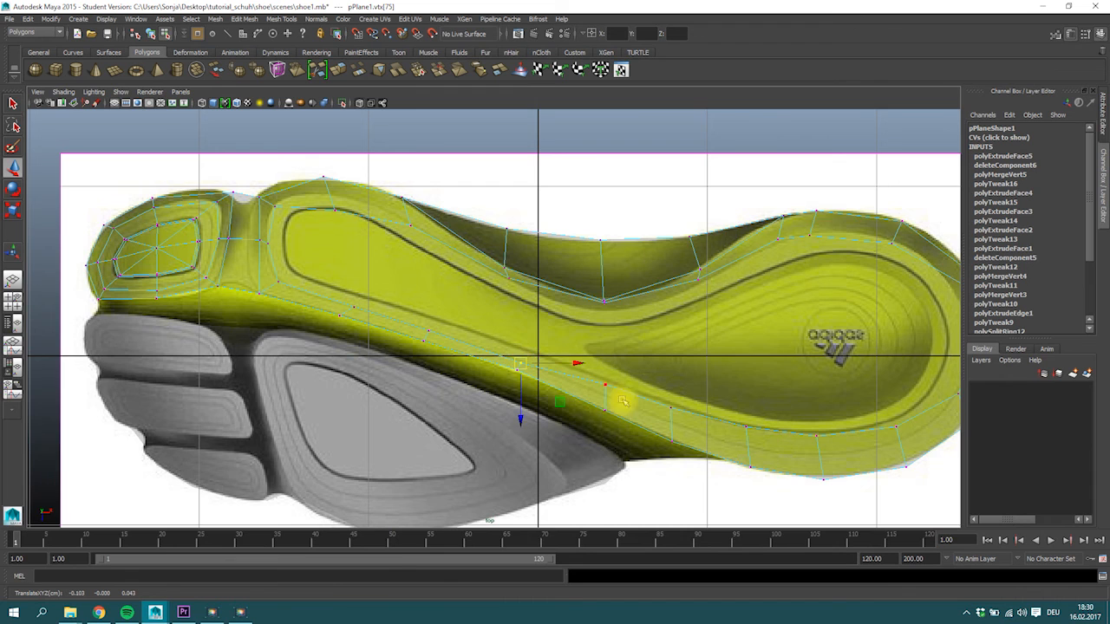
alt+middle_drag(603, 369, 529, 345)
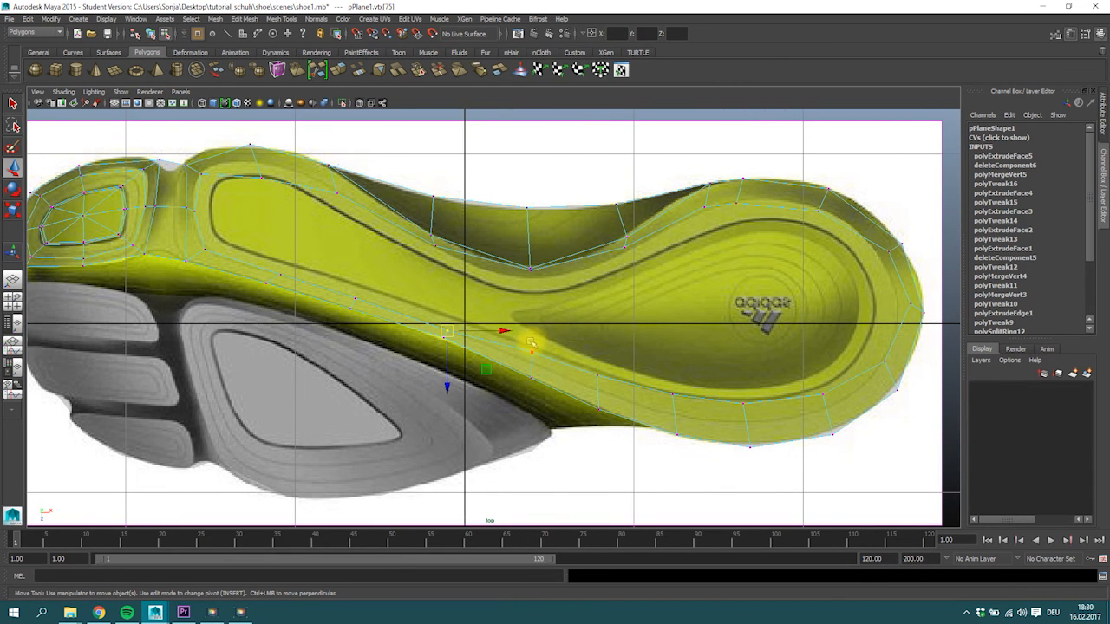
click(532, 353)
click(600, 388)
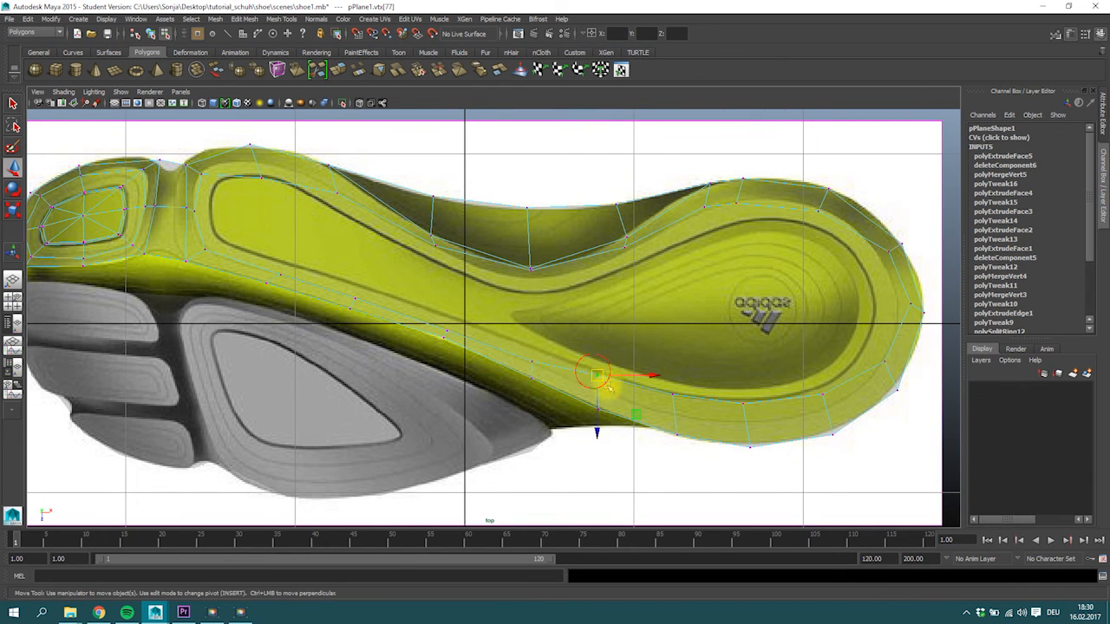
Reposition the inner ring's vertices along the heel's lower edge and around its rounded end to even out the border.
click(669, 393)
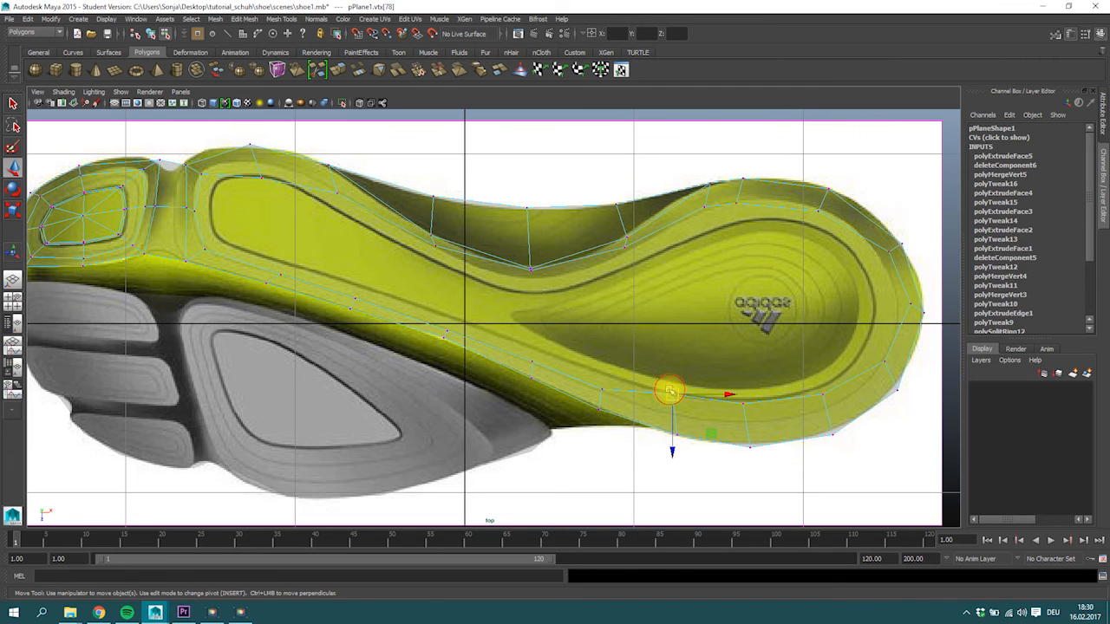
drag(678, 400, 680, 408)
click(746, 413)
click(819, 390)
drag(822, 391, 822, 406)
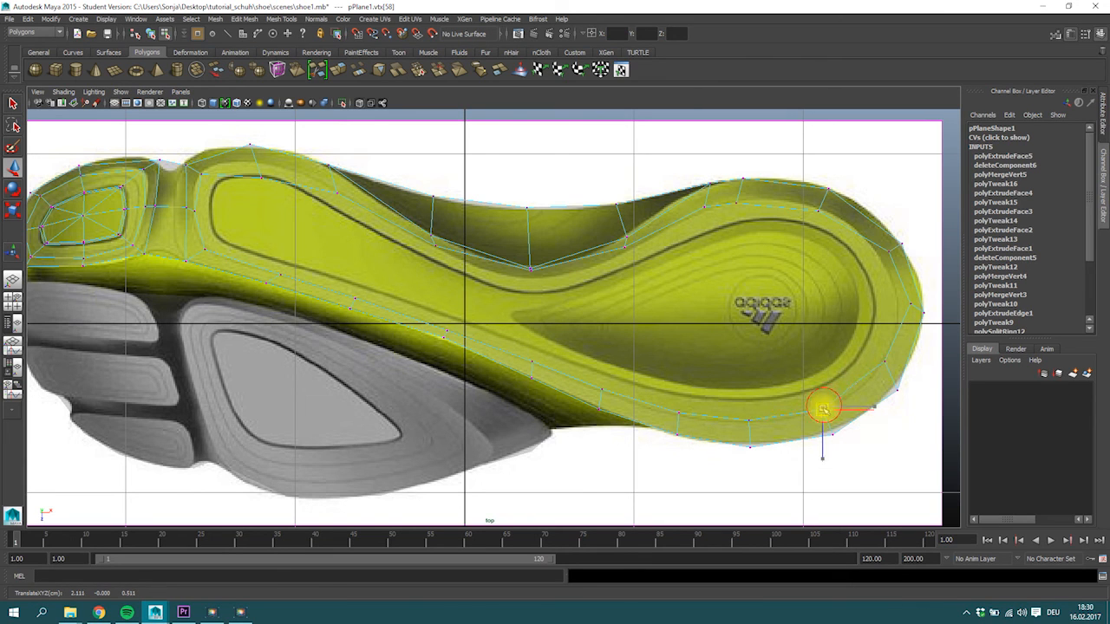
click(882, 362)
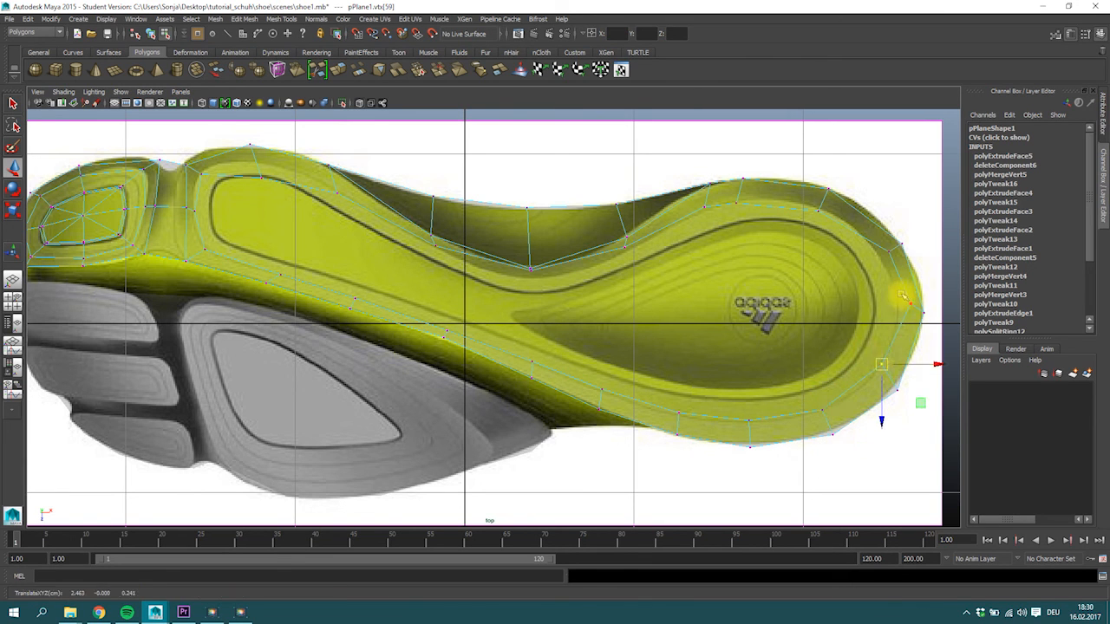
click(881, 254)
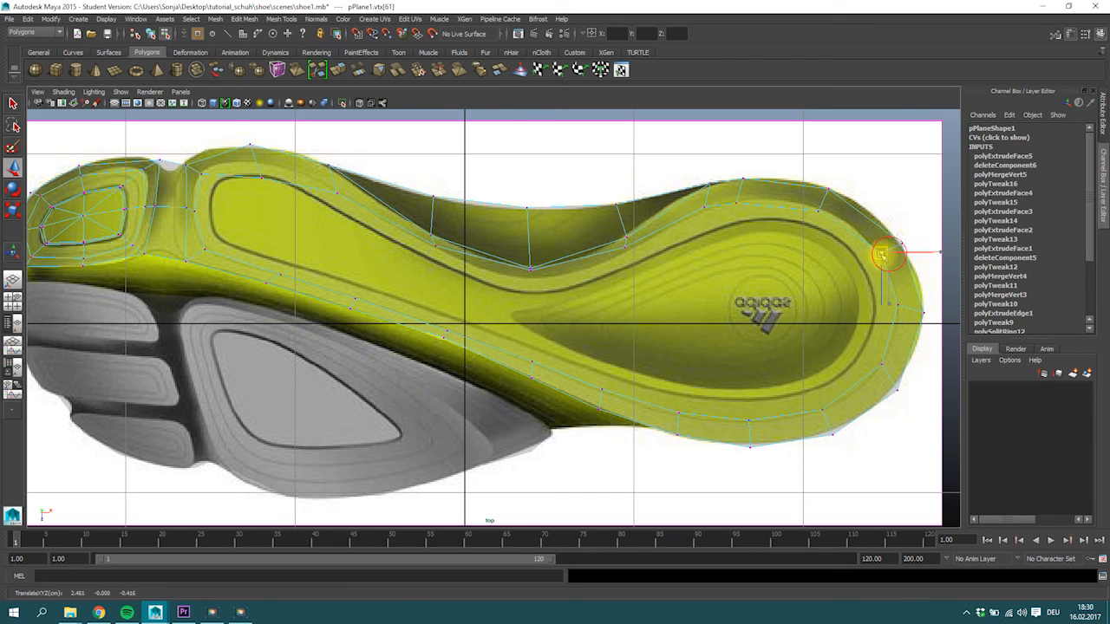
Adjust the ring vertices along the upper edge from the heel through the arch to the ball, including one outer heel vertex.
click(819, 207)
click(736, 201)
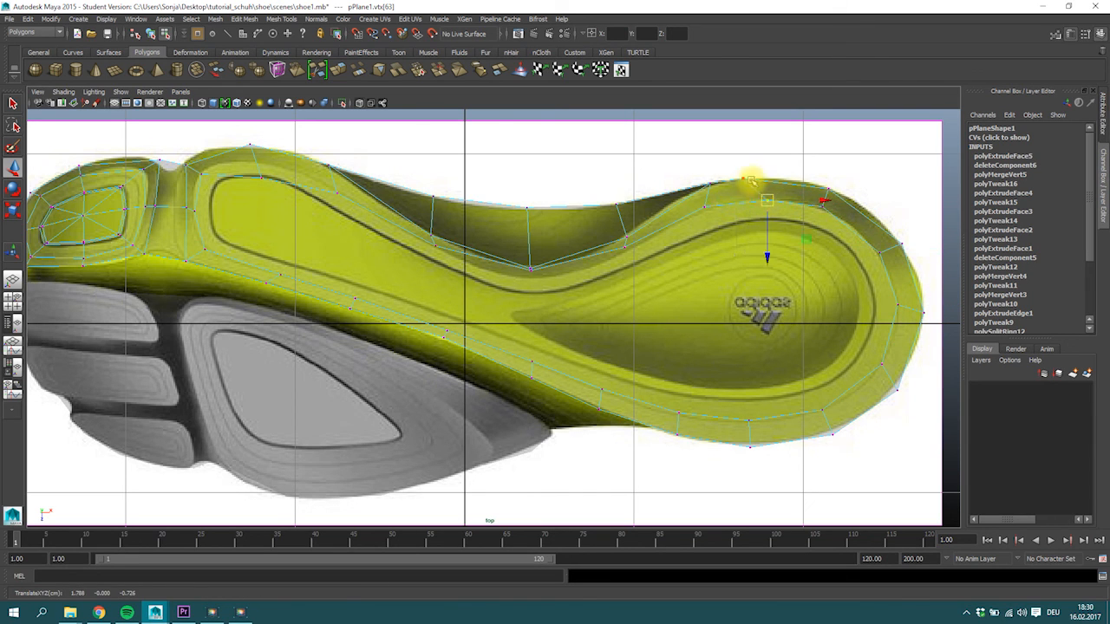
click(768, 181)
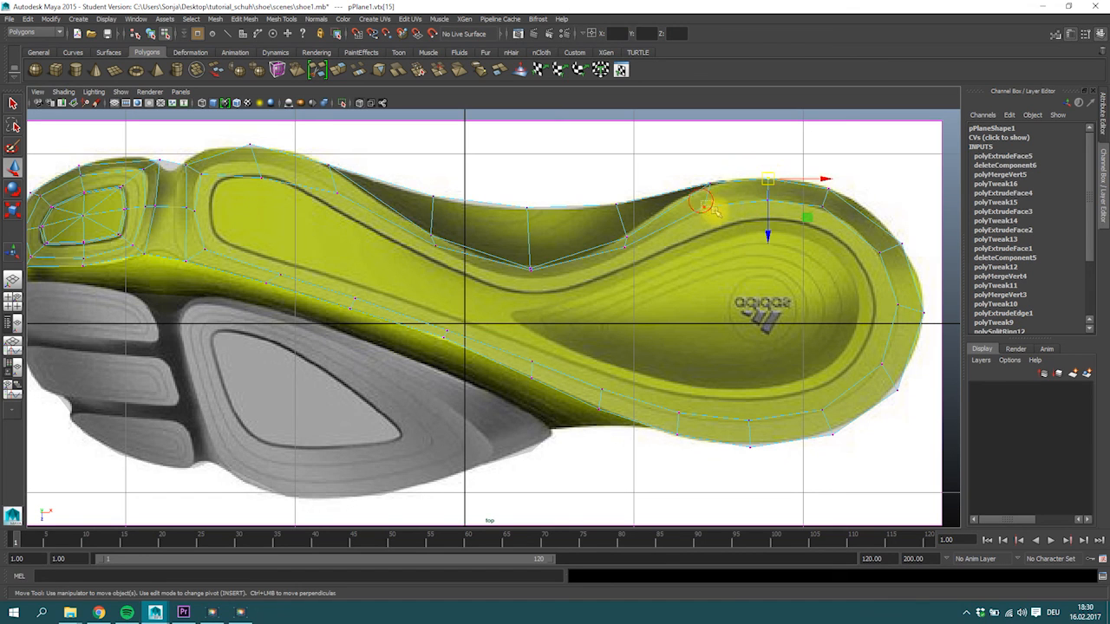
click(624, 249)
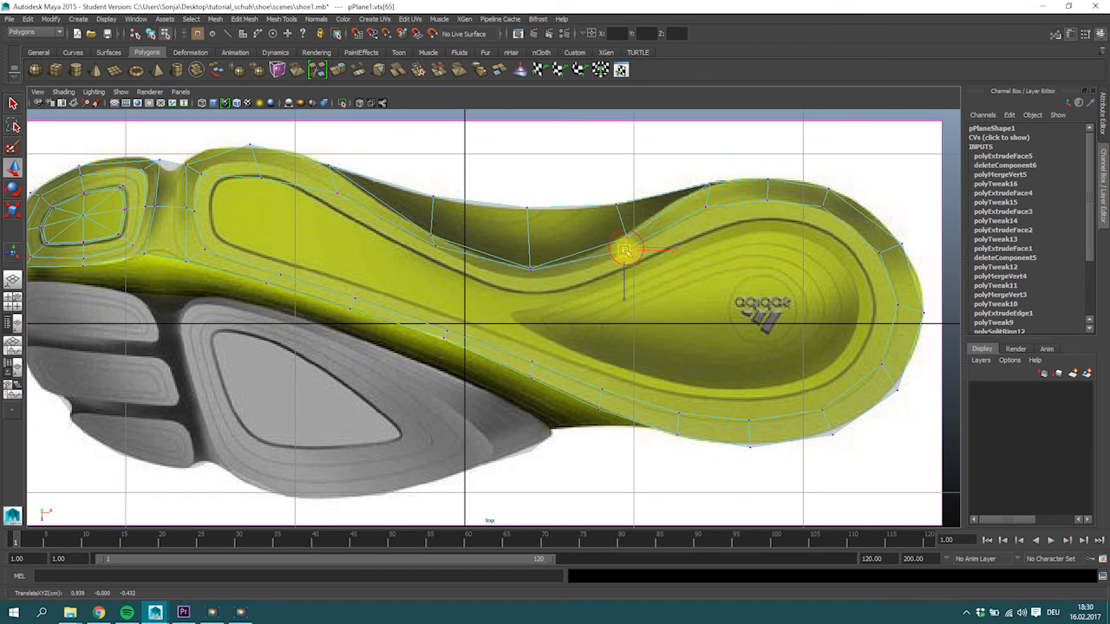
drag(527, 270, 531, 276)
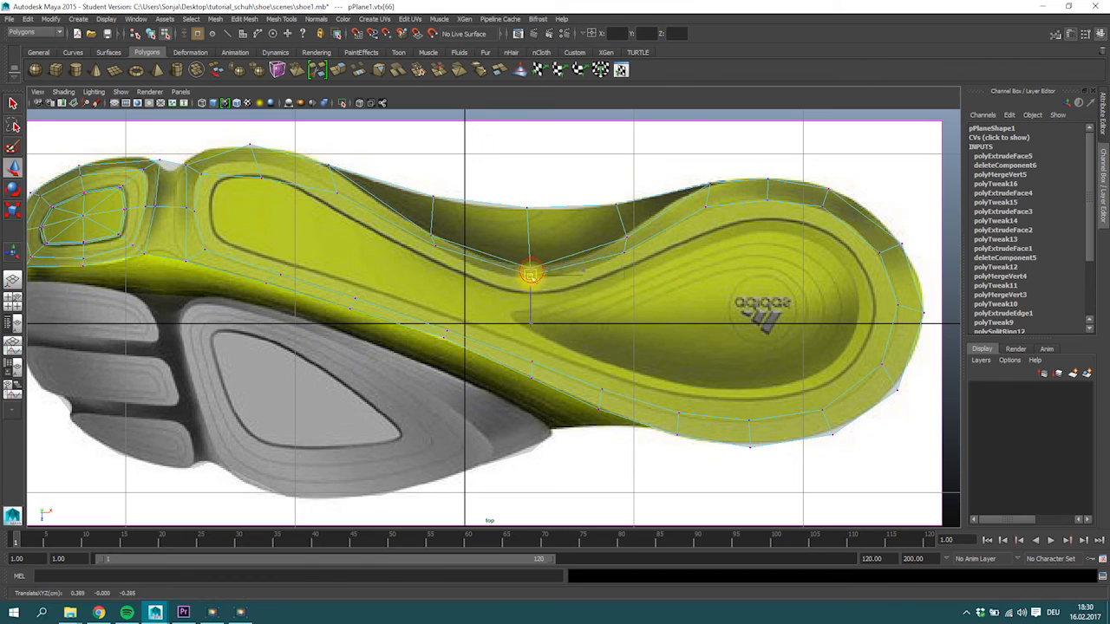
drag(436, 246, 429, 244)
drag(336, 190, 255, 162)
click(257, 170)
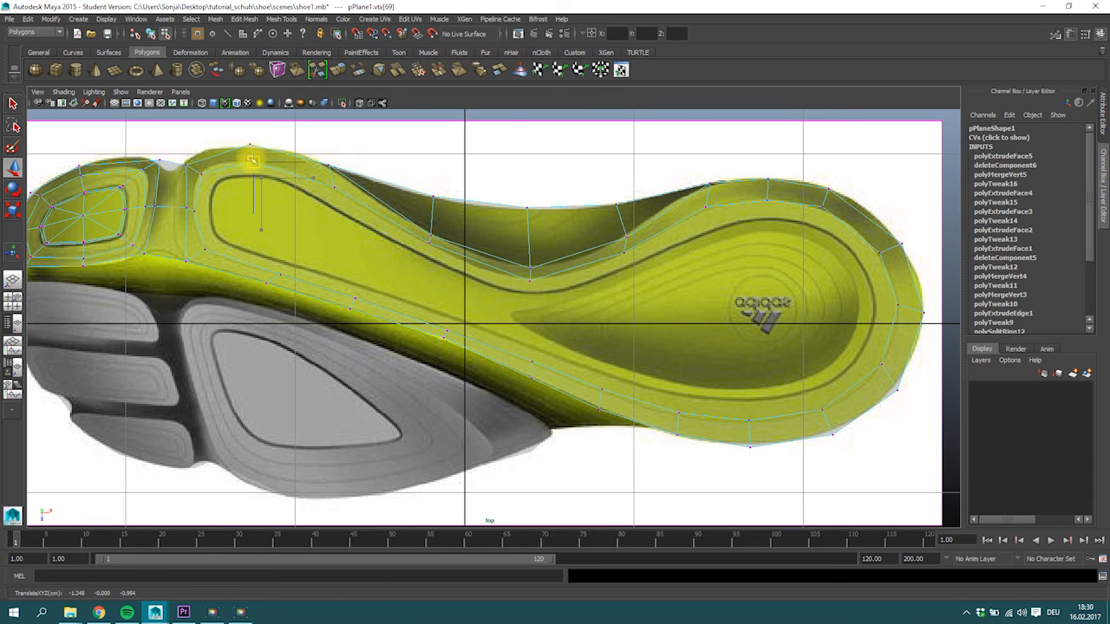
Extrude the large inner sole face and scale it inward to form another ring.
right_drag(462, 301, 475, 322)
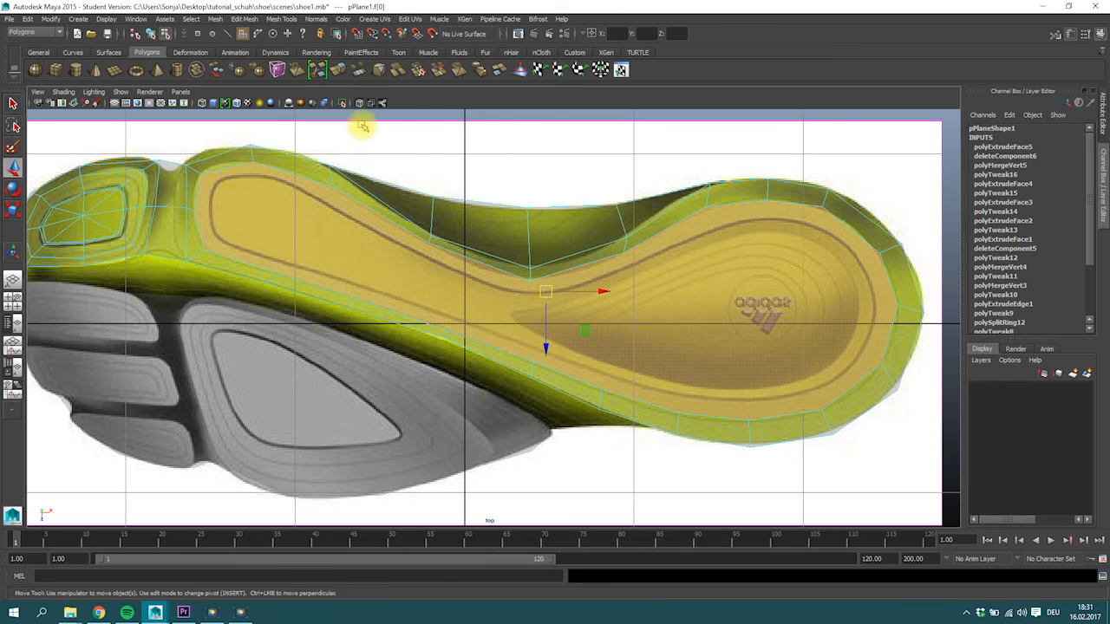
key(ctrl+e)
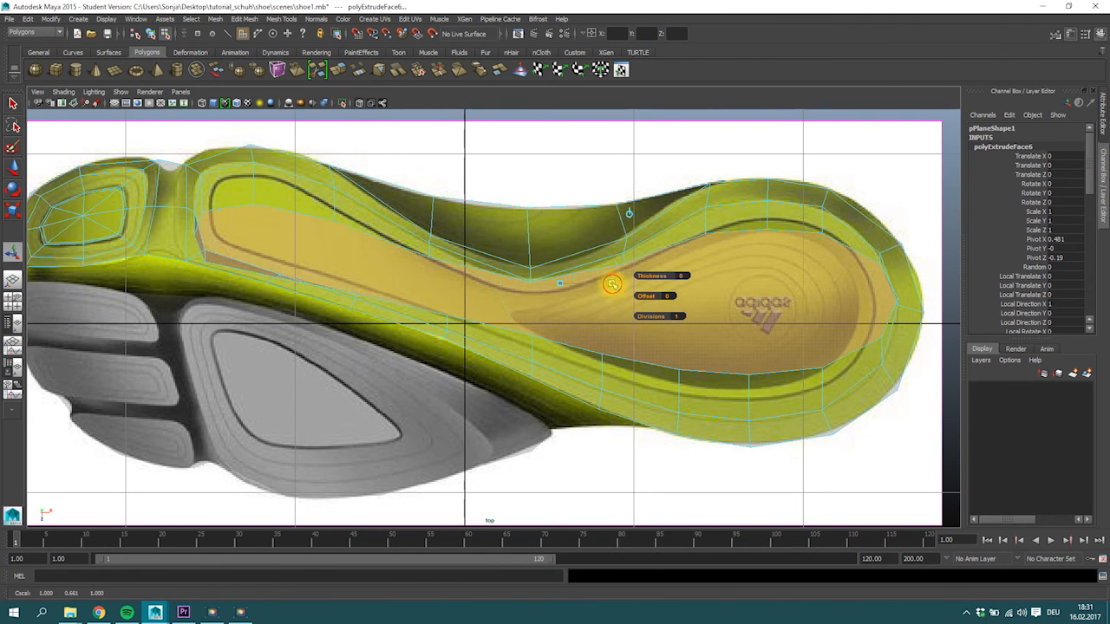
key(w)
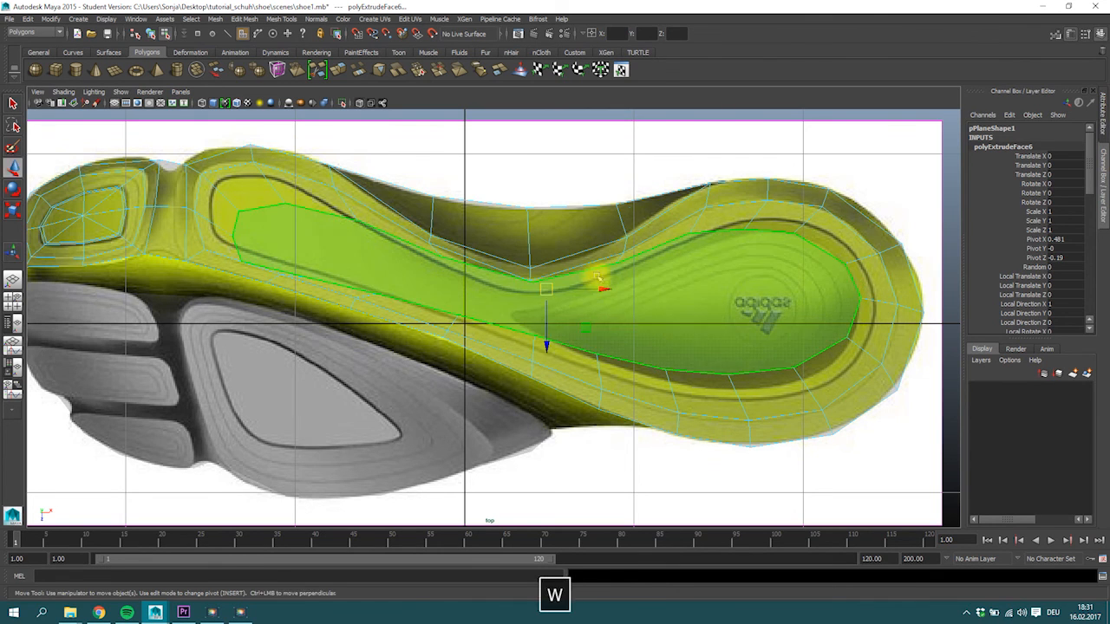
key(r)
drag(547, 340, 547, 343)
key(w)
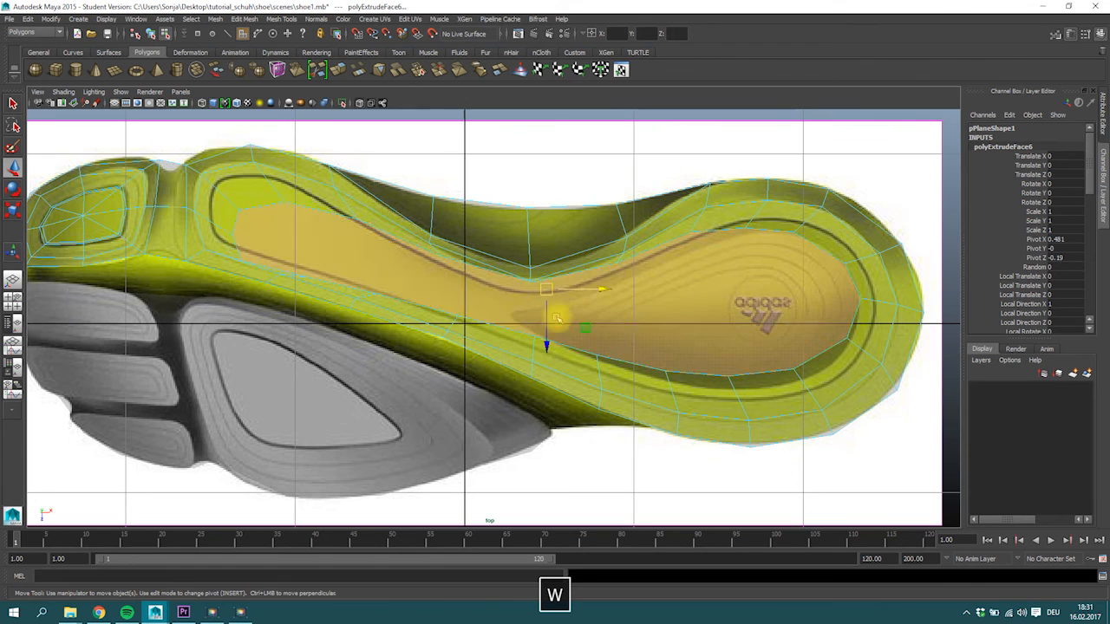
Move the newest ring's front vertices onto the dark groove line around the front of the large yellow pad.
right_drag(289, 200, 241, 196)
click(219, 180)
key(w)
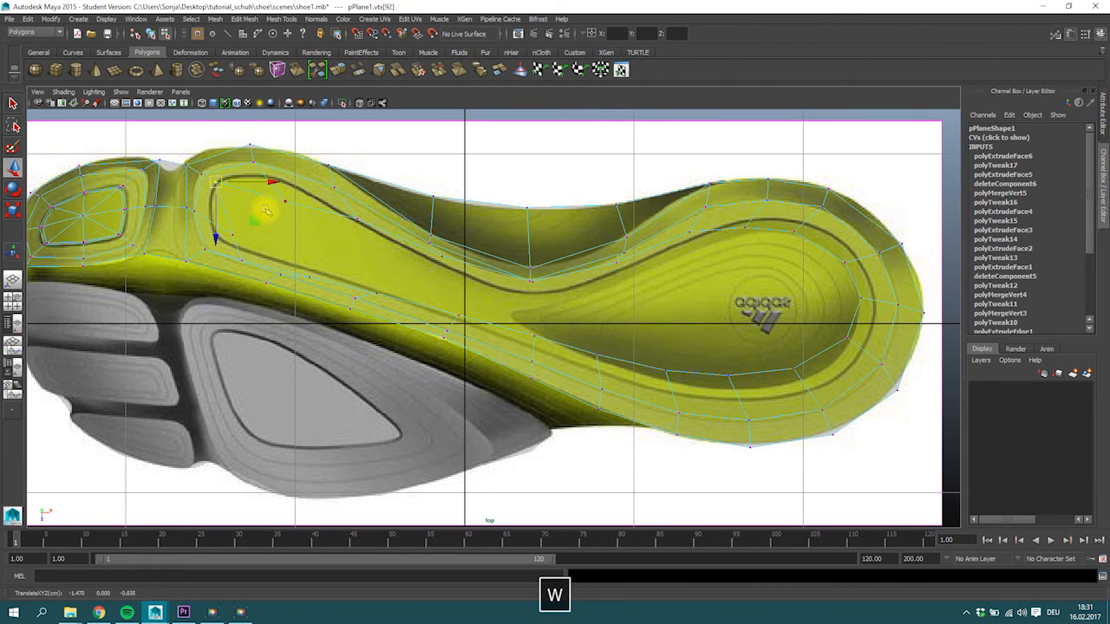
click(232, 235)
drag(235, 243, 216, 221)
drag(242, 261, 223, 238)
click(295, 265)
Align the newest ring's lower vertices with the groove line from the midfoot to the lower heel.
click(455, 319)
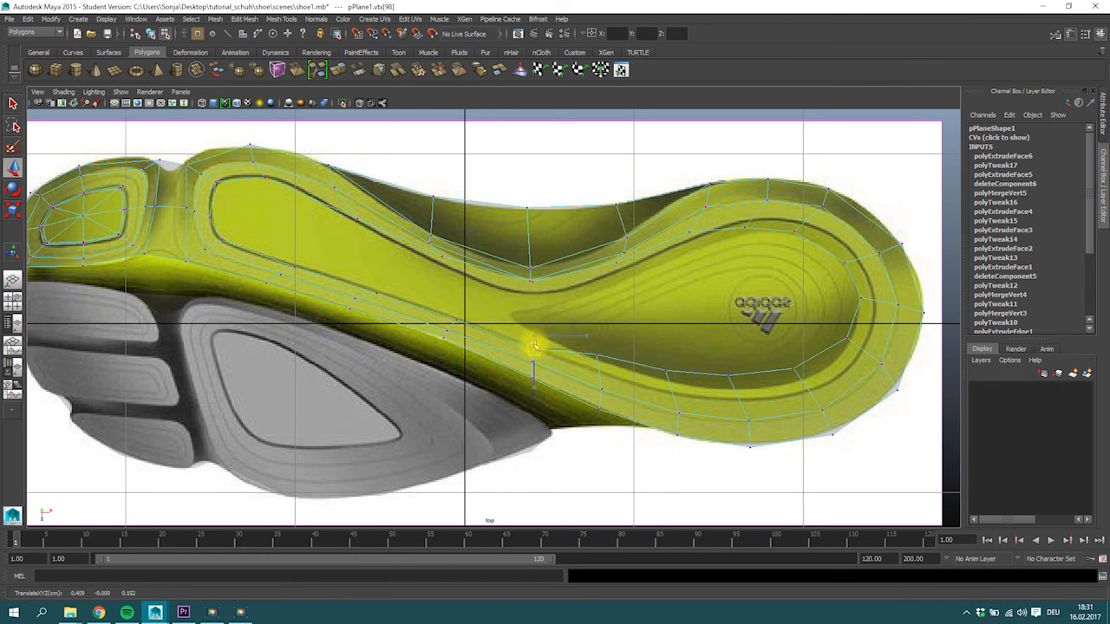
click(598, 356)
drag(599, 356, 741, 397)
click(667, 371)
click(729, 377)
drag(810, 382, 854, 349)
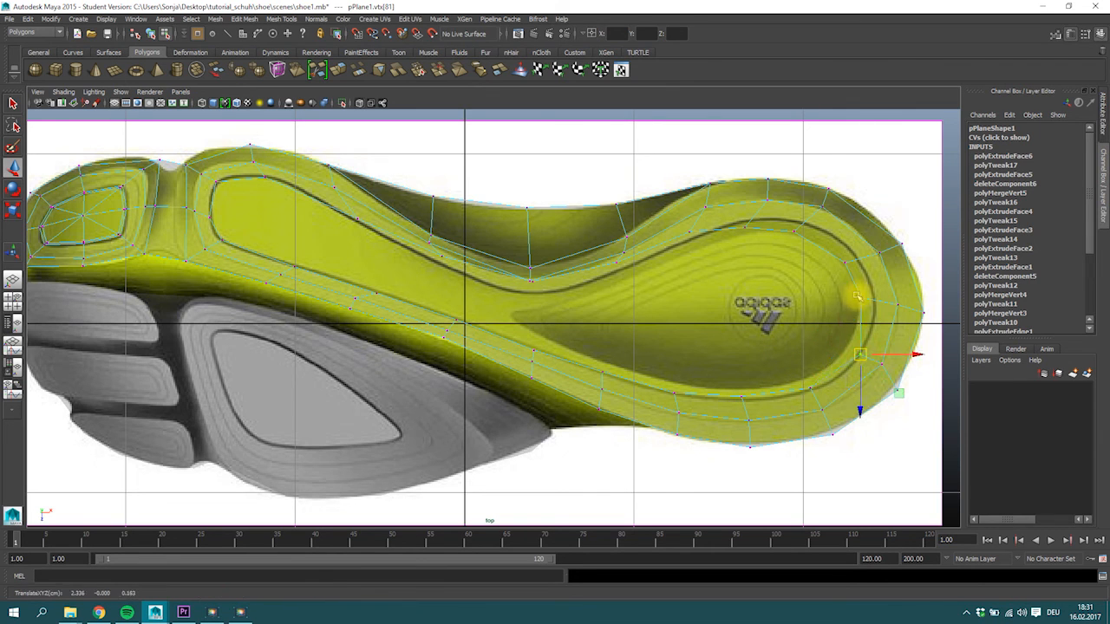
Shift the newest ring's vertices around the heel's rounded end and upper side onto the groove line.
click(861, 293)
click(863, 297)
drag(863, 298, 874, 306)
click(839, 262)
drag(840, 261, 855, 259)
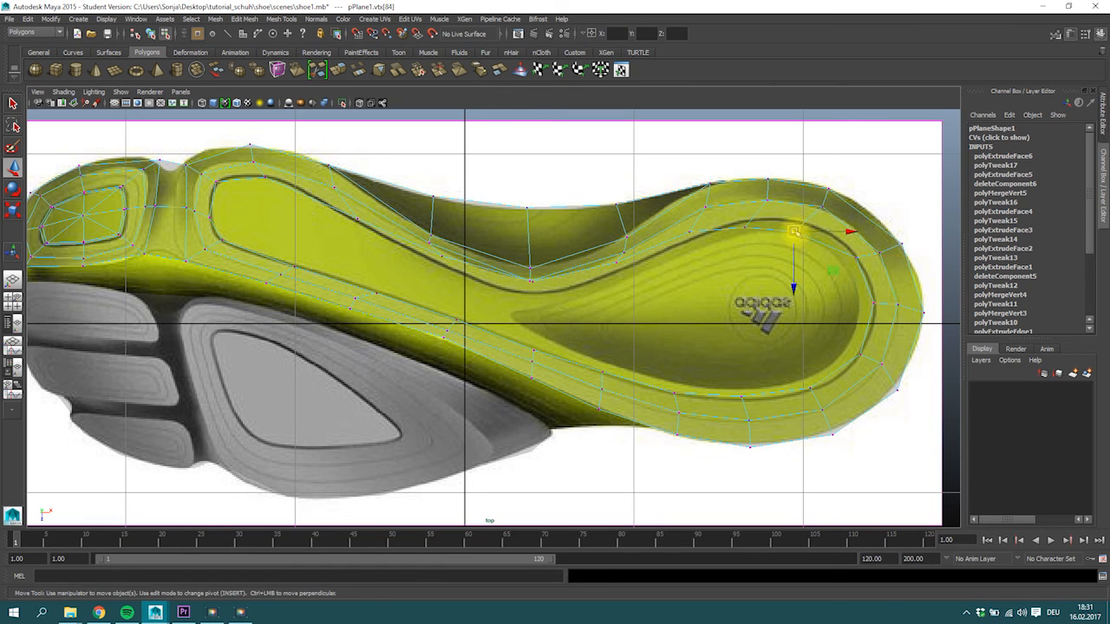
click(744, 227)
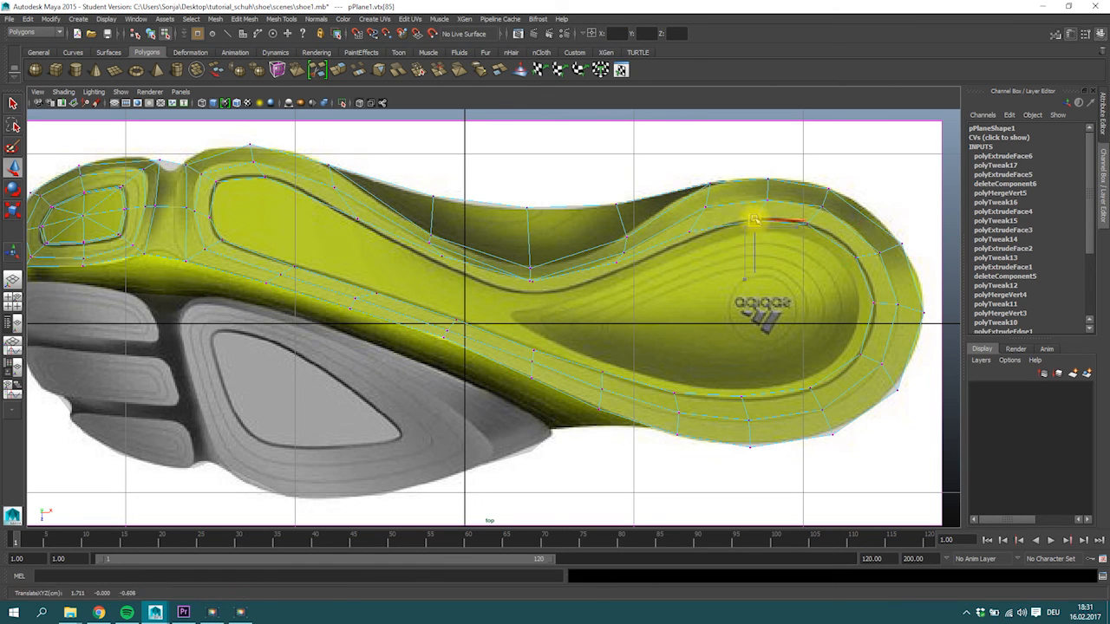
Place the newest ring's upper vertices along the groove line from the heel through the arch toward the ball.
click(691, 230)
drag(691, 230, 694, 236)
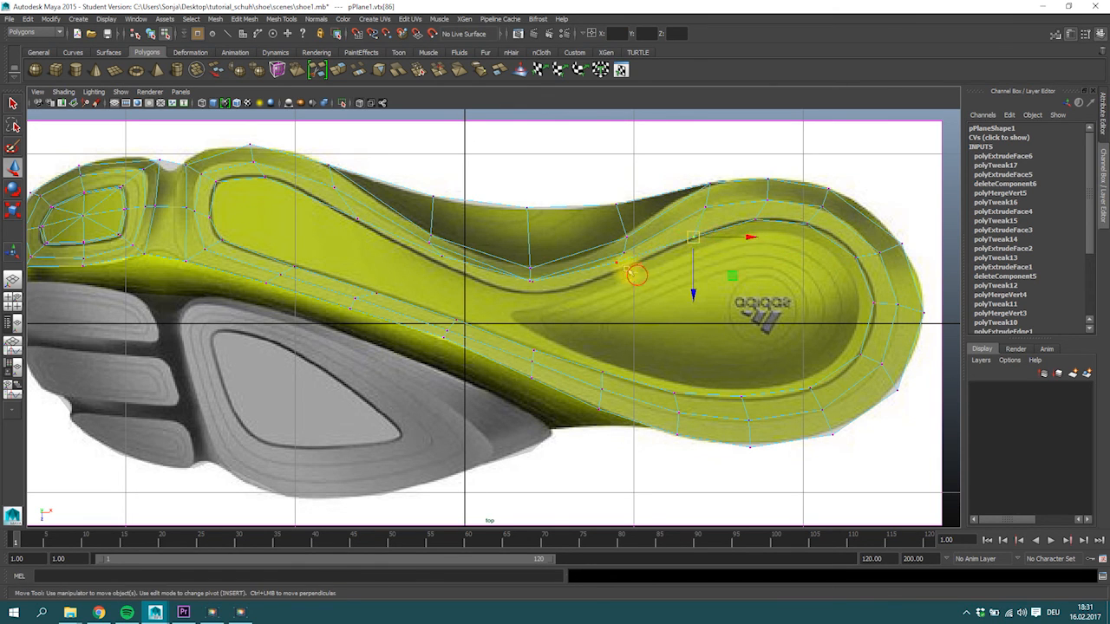
drag(612, 260, 618, 271)
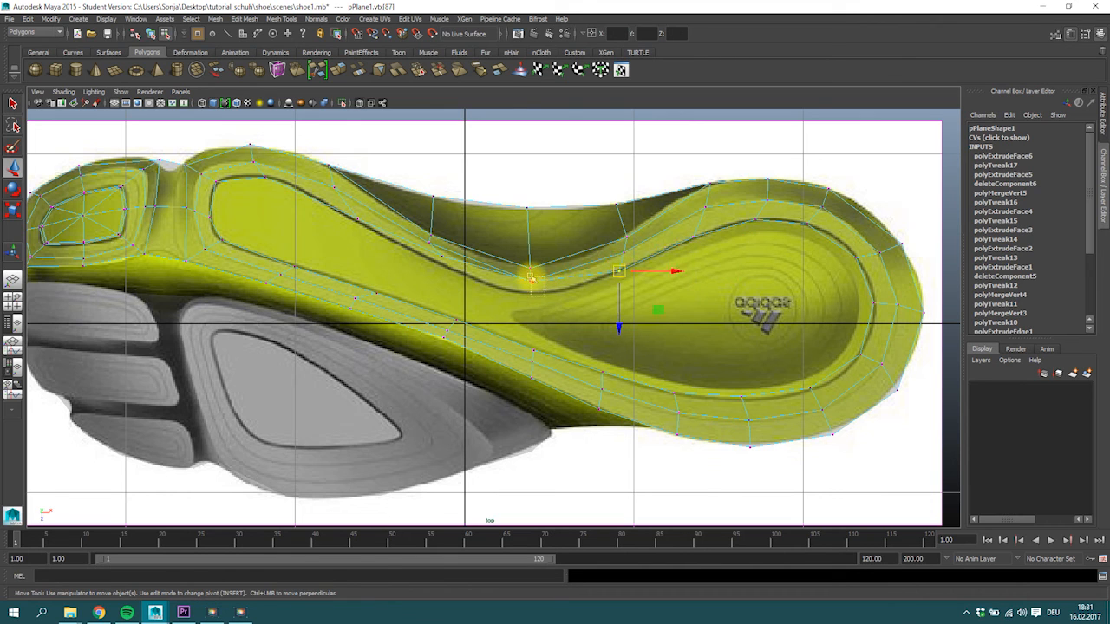
drag(532, 283, 529, 294)
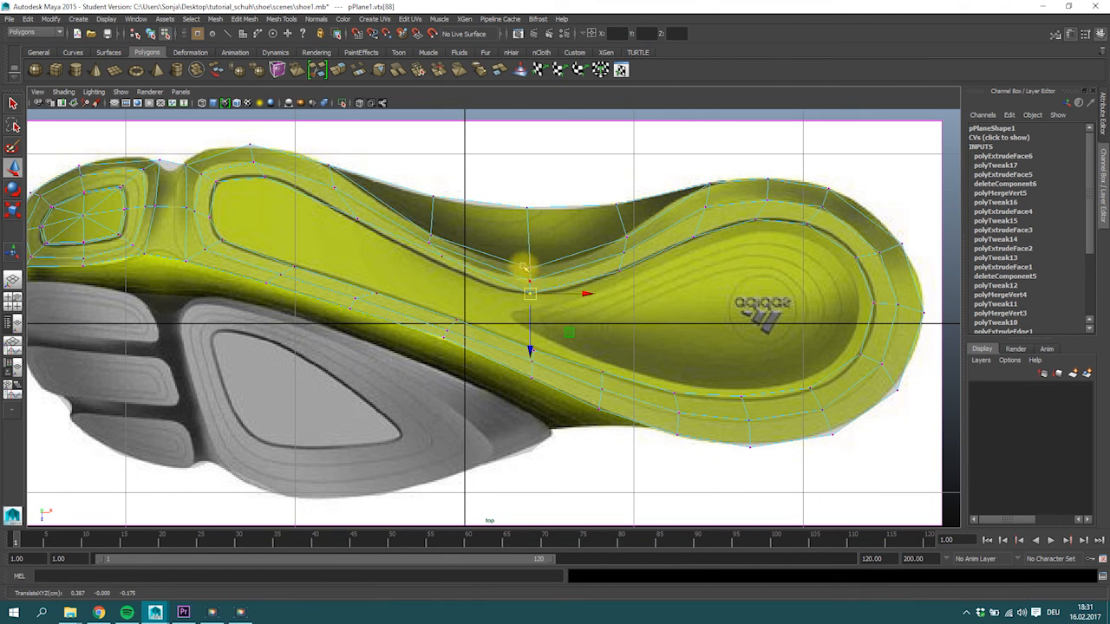
click(433, 239)
drag(432, 238, 431, 260)
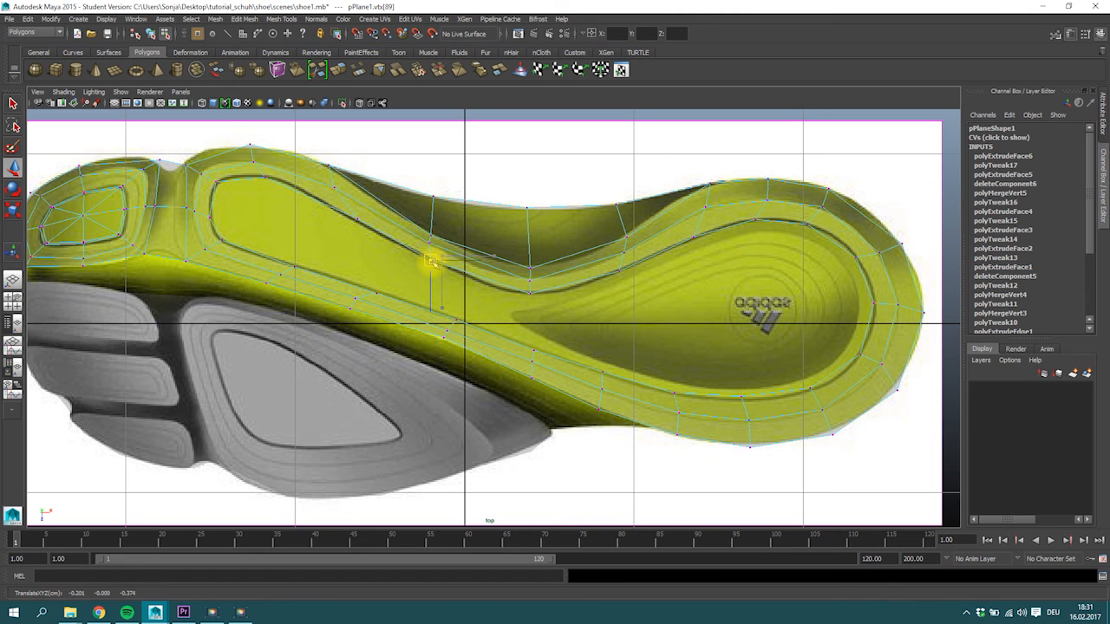
Check the sole in smooth preview, return to the unsmoothed display and adjust the newest ring's front vertex to the groove.
right_click(667, 307)
alt+middle_drag(639, 315, 587, 318)
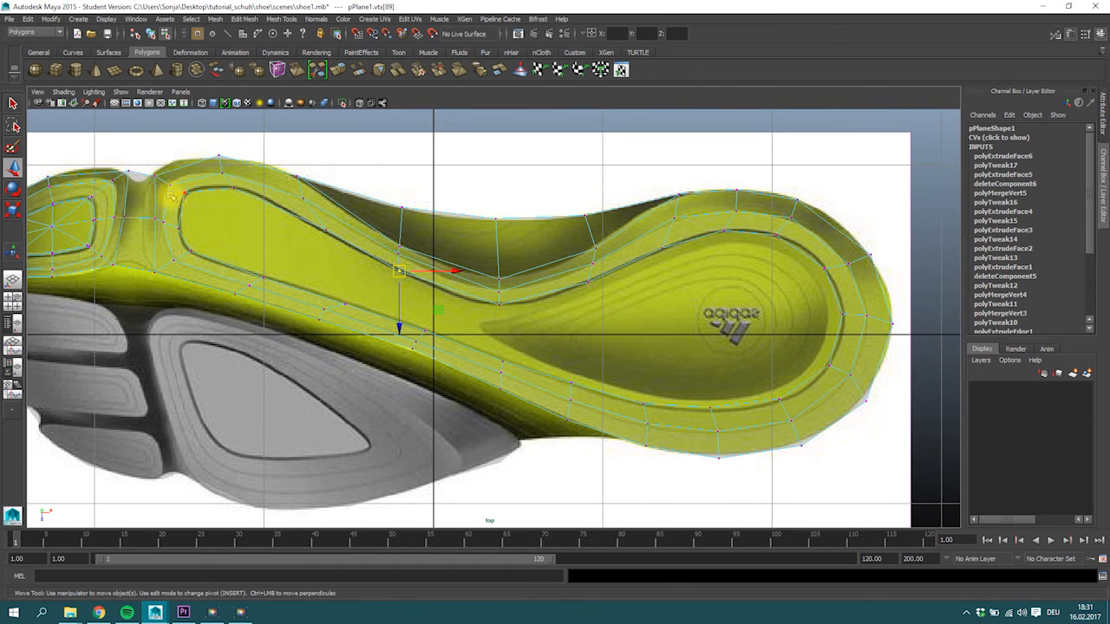
key(3)
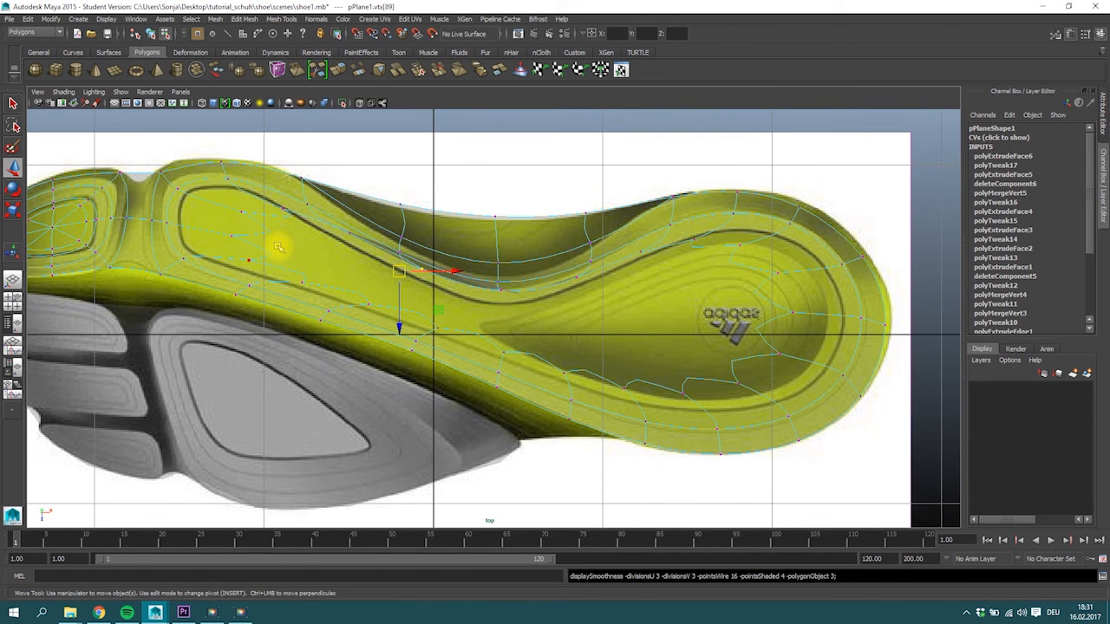
key(1)
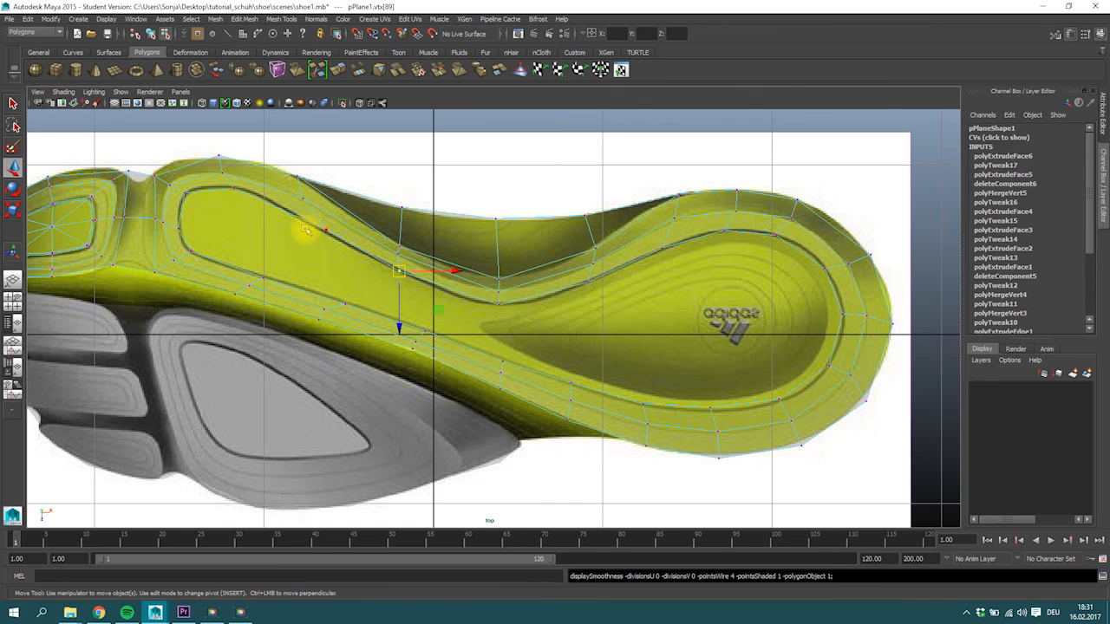
click(177, 223)
Cut two crosswise edges through the large inner face at the forefoot, connecting opposite vertices of the groove ring.
right_click(296, 251)
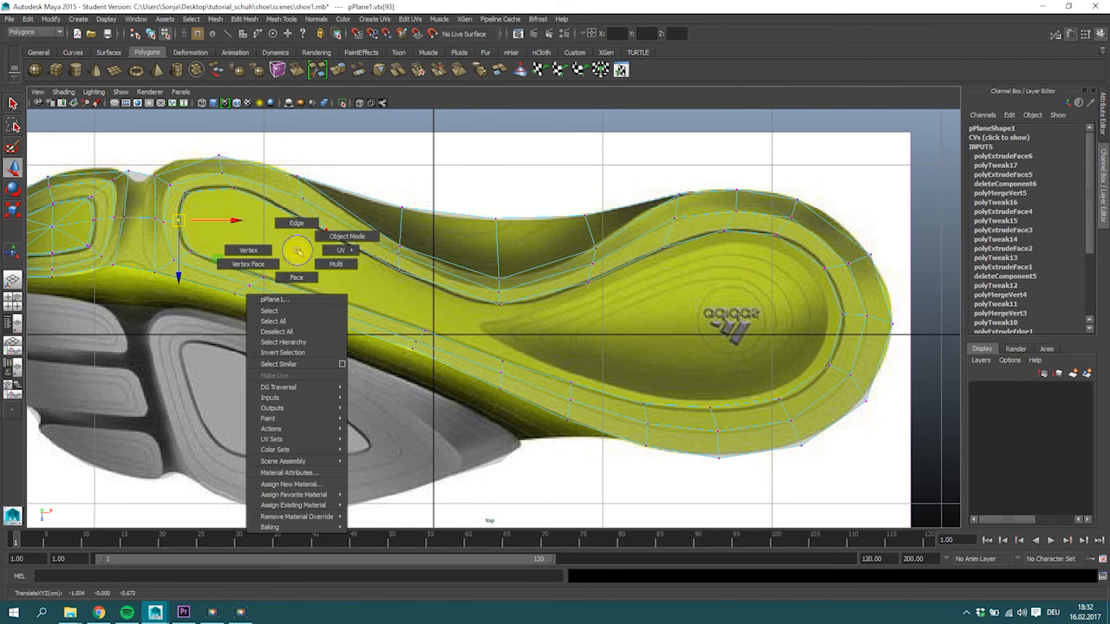
right_drag(305, 275, 306, 276)
click(487, 293)
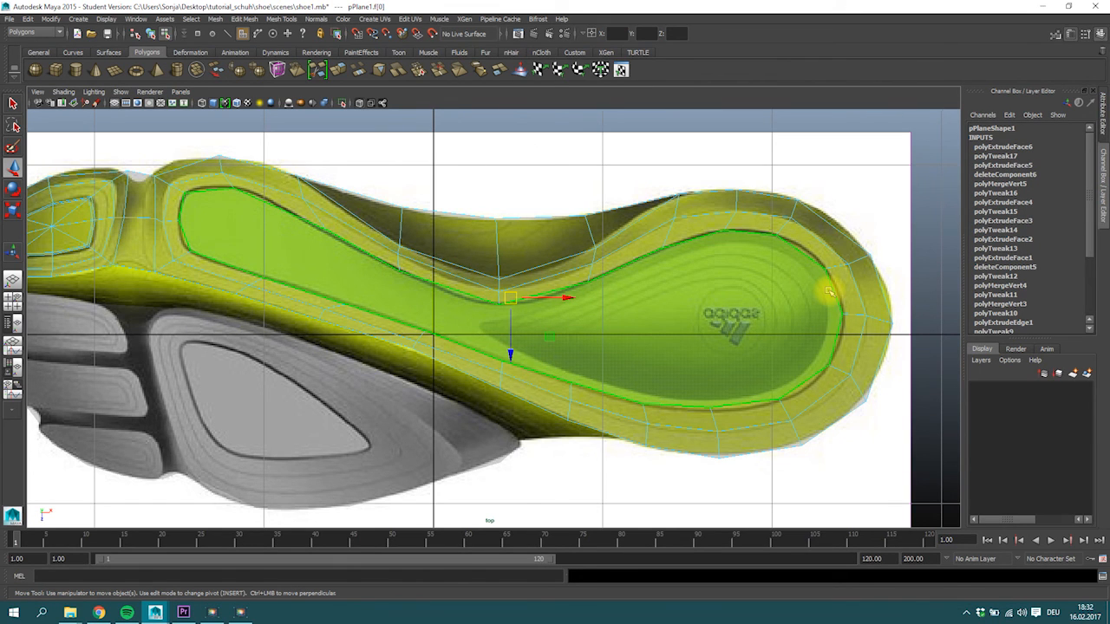
click(267, 133)
click(233, 188)
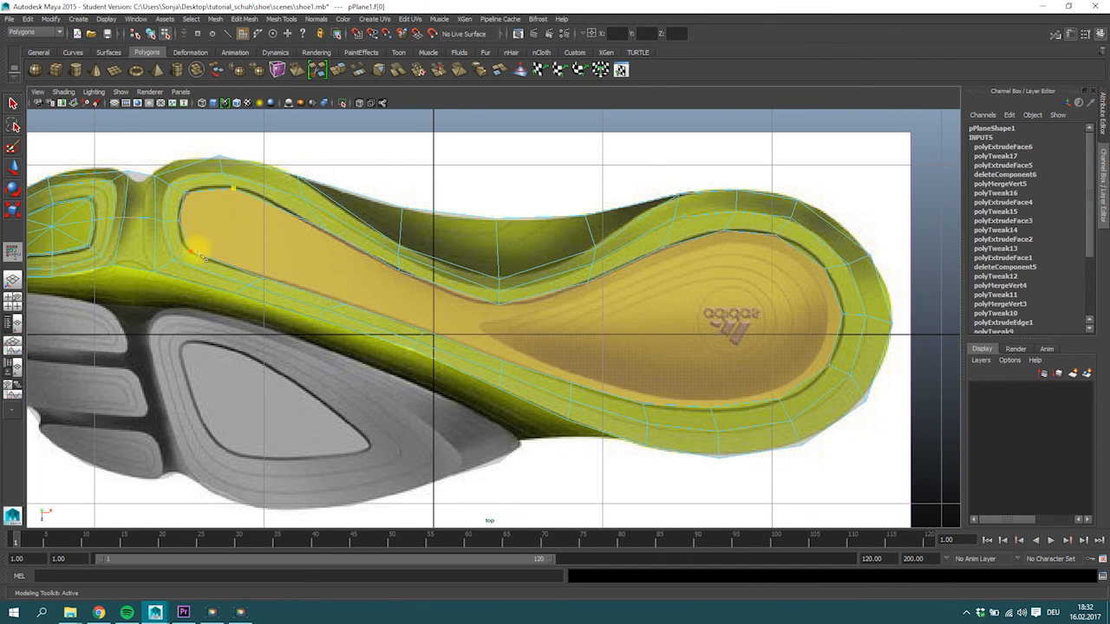
click(267, 279)
key(Return)
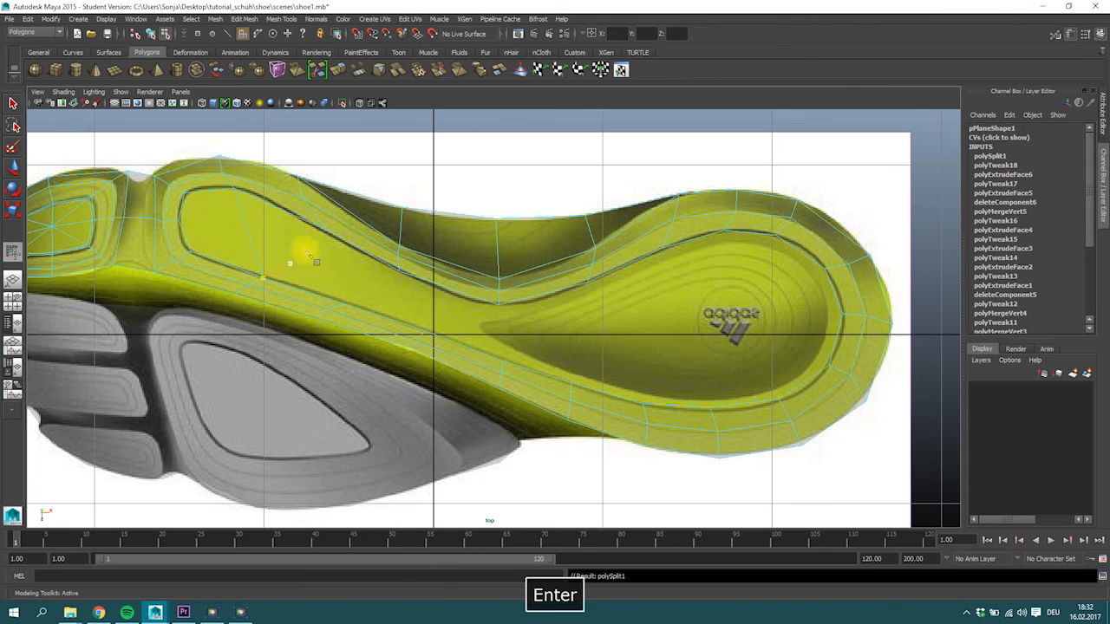
click(347, 306)
key(Return)
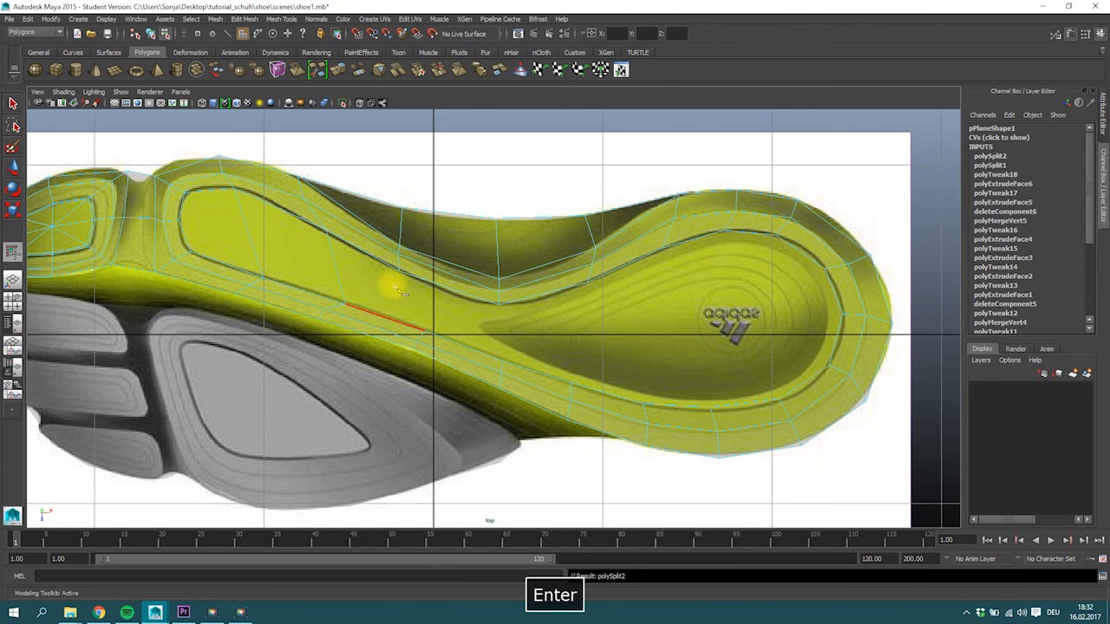
Cut further crosswise edges through the inner face along the arch up to the start of the heel, joining opposite vertices.
click(498, 304)
click(511, 366)
key(Return)
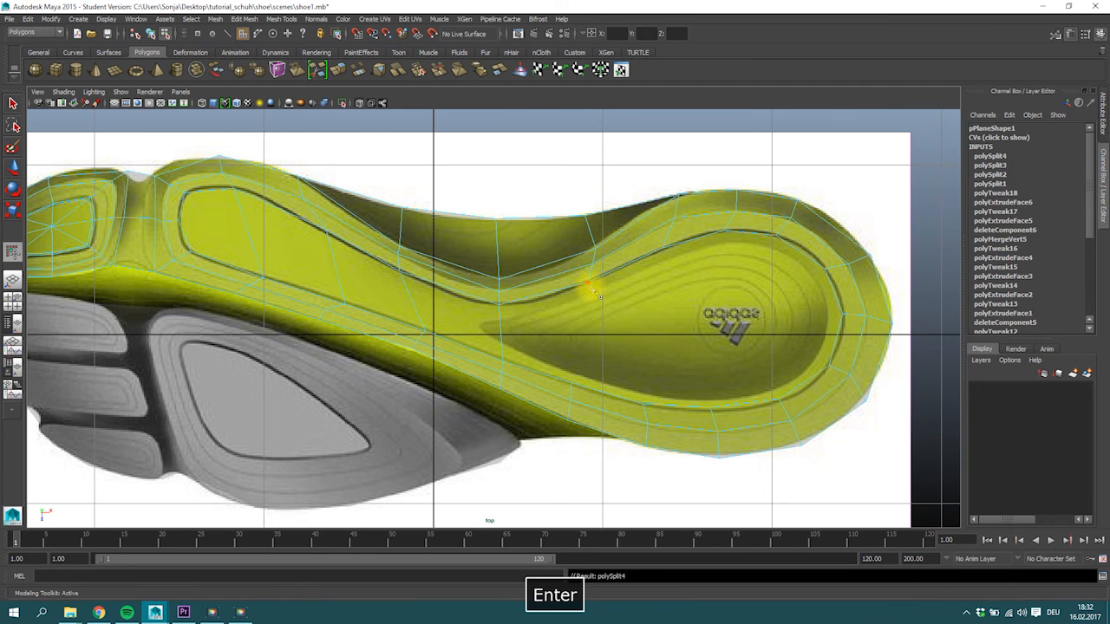
click(588, 282)
click(572, 381)
key(Return)
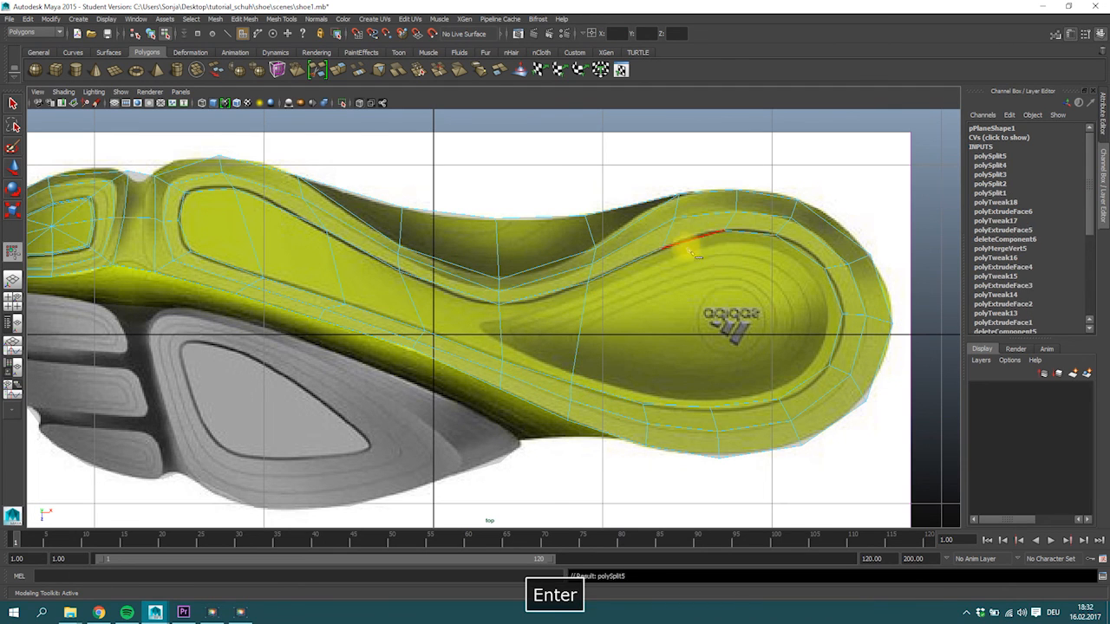
Cut two crosswise edges through the inner face at the front half of the heel, joining opposite groove-ring vertices.
click(663, 251)
click(645, 395)
key(Return)
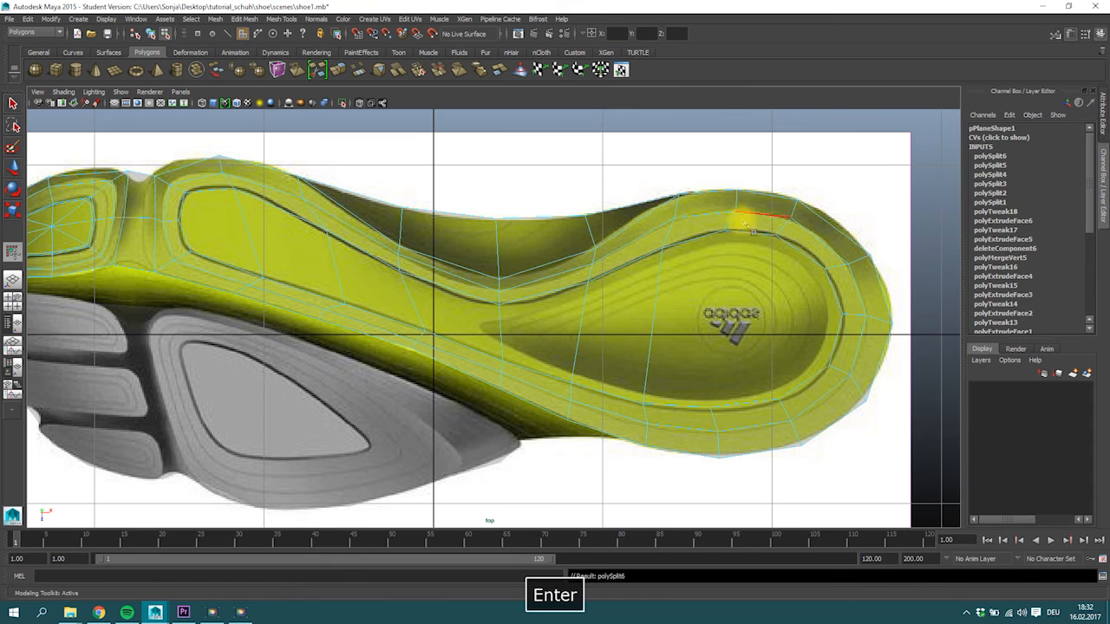
click(723, 230)
click(713, 401)
key(Return)
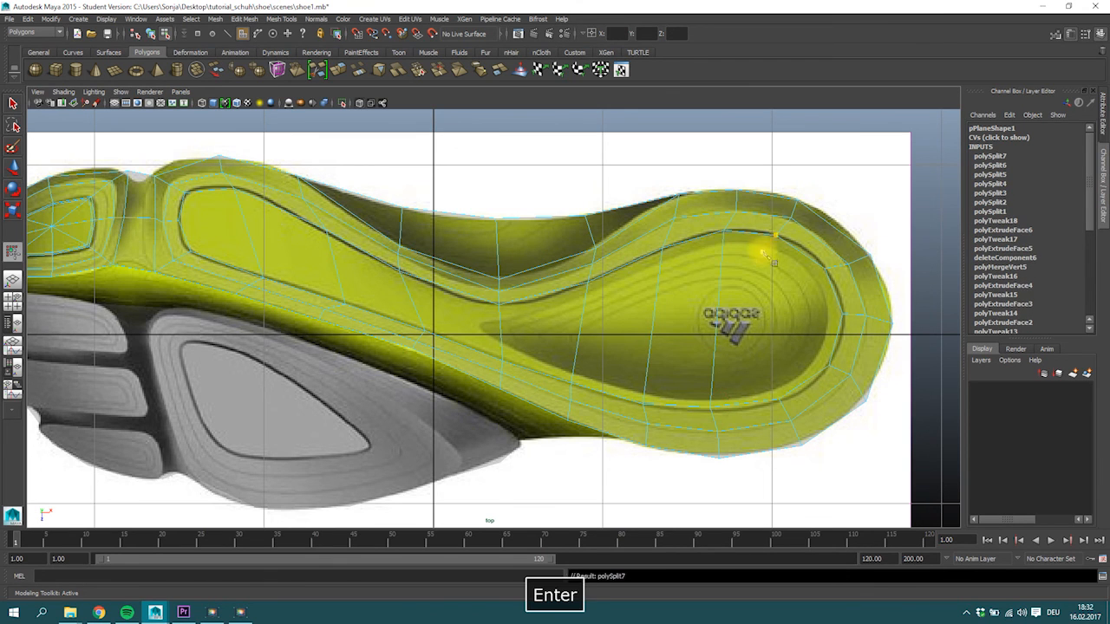
Cut two more crosswise edges through the inner face at the rear of the heel, joining opposite groove-ring vertices.
click(780, 245)
click(775, 392)
key(Return)
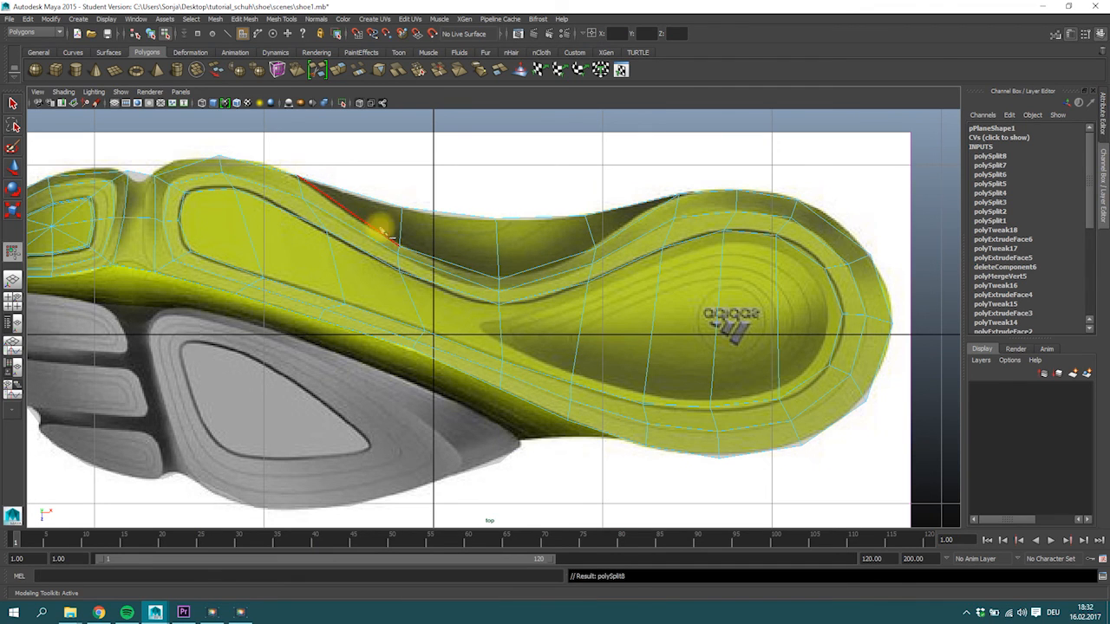
click(832, 277)
click(825, 364)
key(Return)
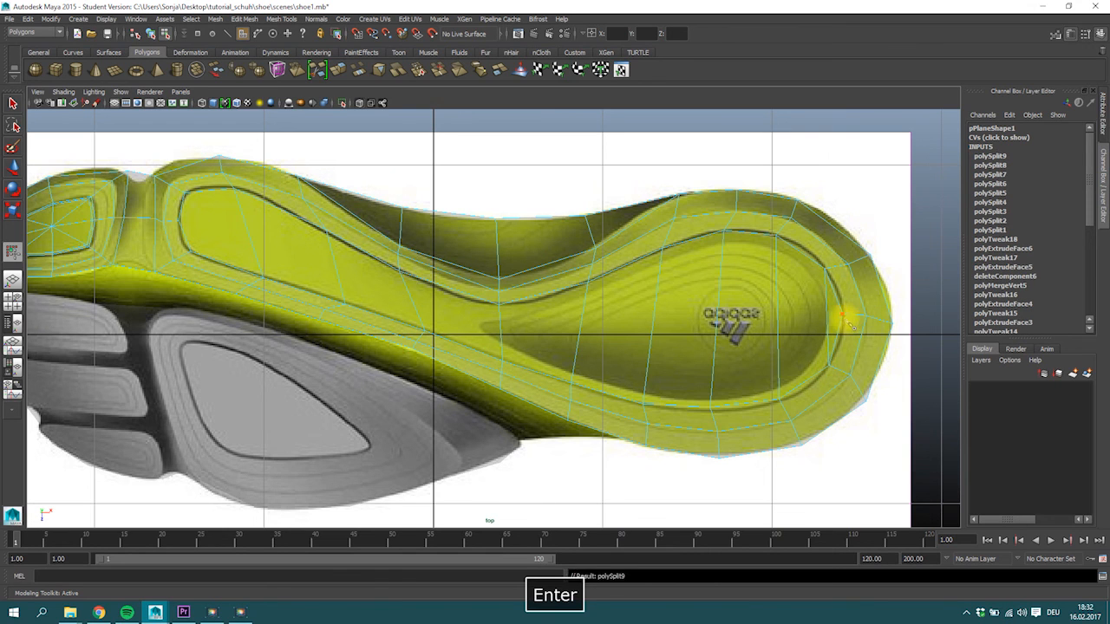
Cut a lengthwise edge along the middle of the inner face, from the rear heel vertex through every crosswise edge to the forefoot.
click(843, 315)
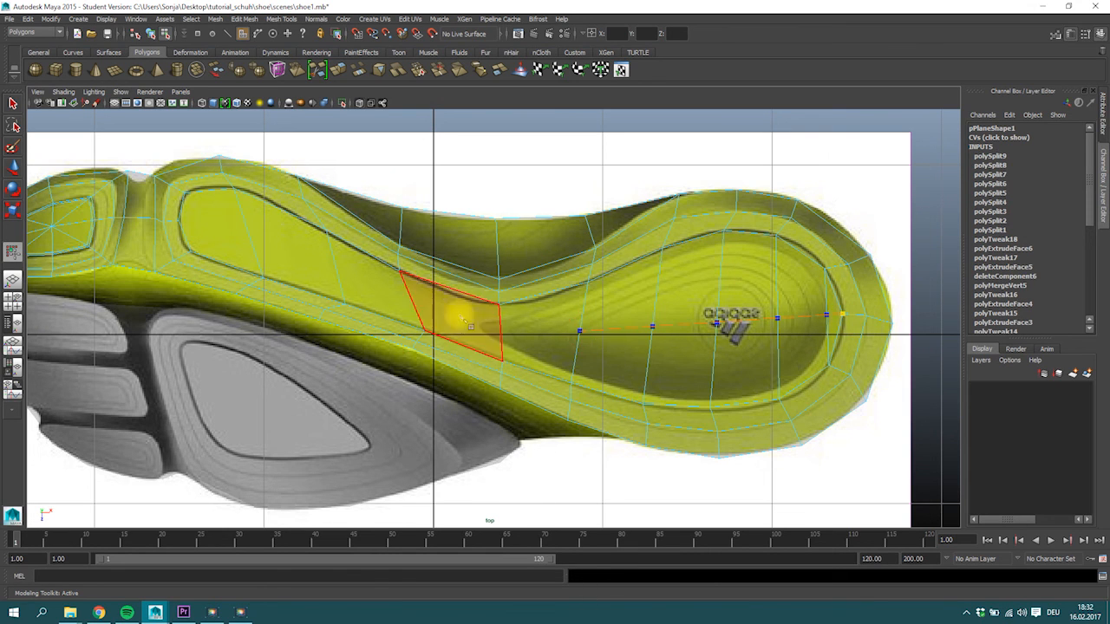
click(500, 329)
click(333, 264)
click(182, 222)
key(Return)
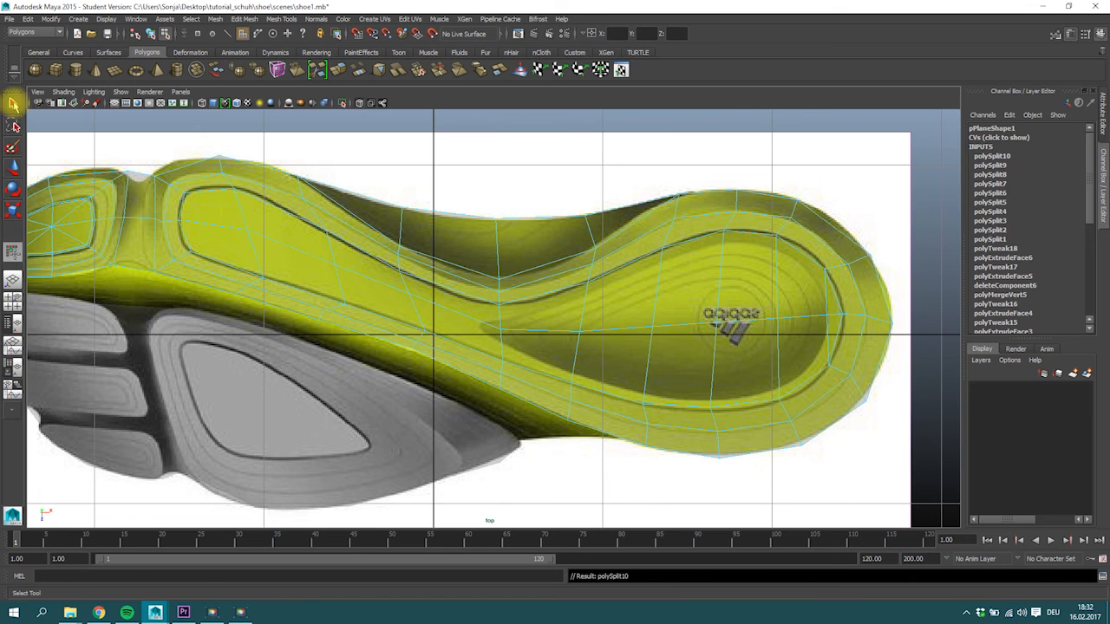
Move the centre vertex at the arch to the tip of the heel recess and adjust the lower groove vertex ahead of it.
click(13, 103)
right_drag(508, 335, 471, 333)
key(w)
drag(483, 327, 477, 324)
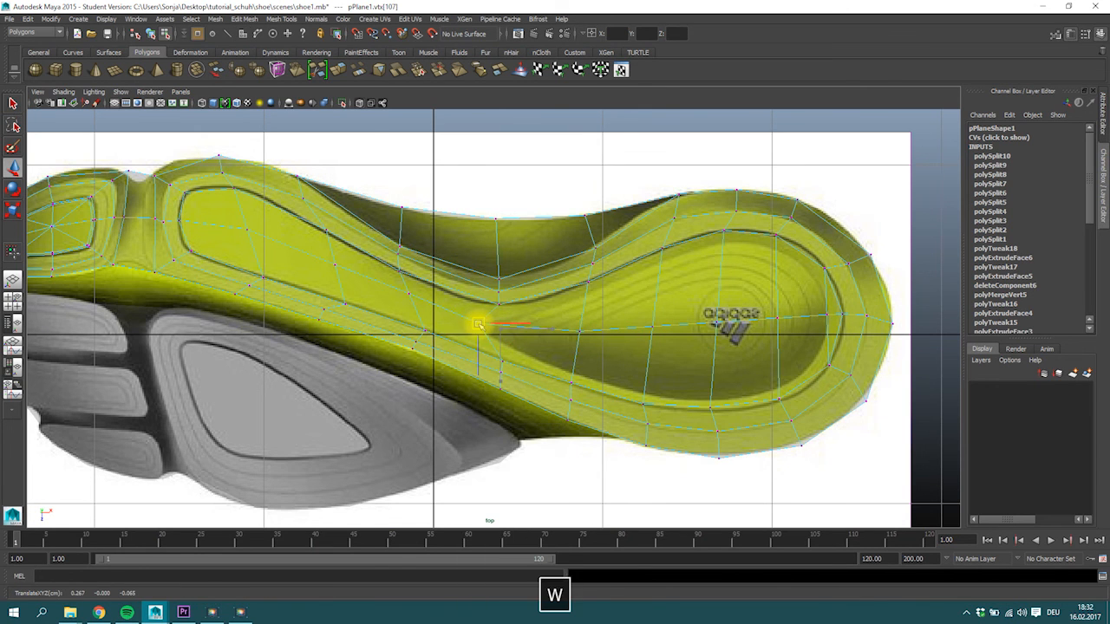
click(423, 330)
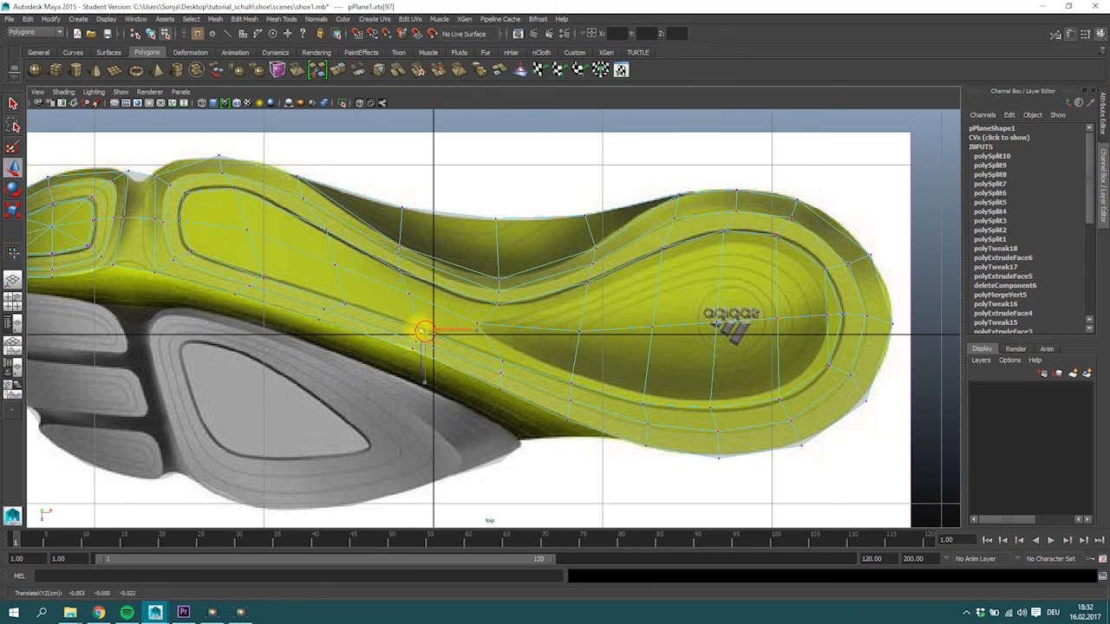
Shift the forefoot centre vertices and the lower groove vertices toward the toe to even out the crosswise edges.
click(238, 230)
mouse_move(321, 227)
mouse_down()
mouse_move(351, 301)
mouse_move(320, 249)
mouse_up()
click(344, 301)
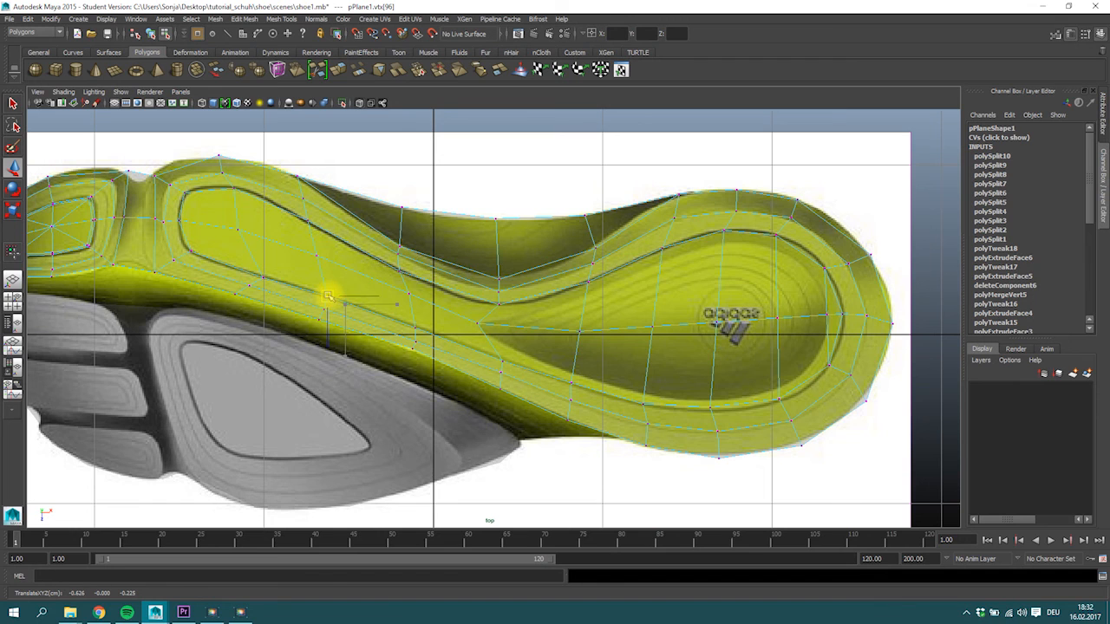
click(261, 277)
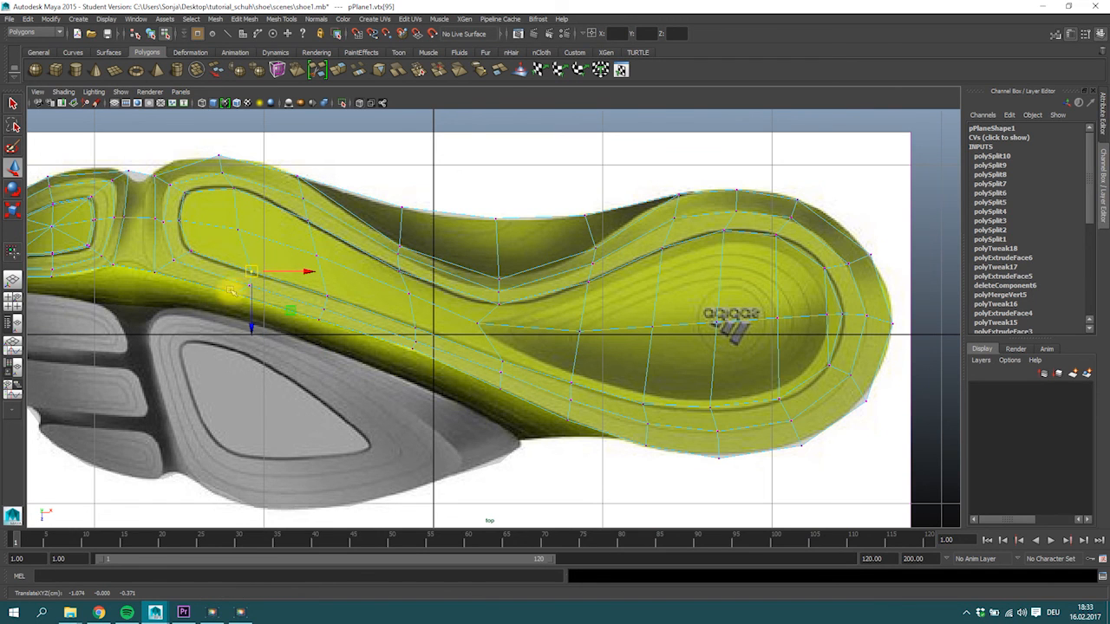
Reposition the upper ring vertices at the forefoot and arch, and fine-tune the centre vertex at the recess tip.
click(224, 172)
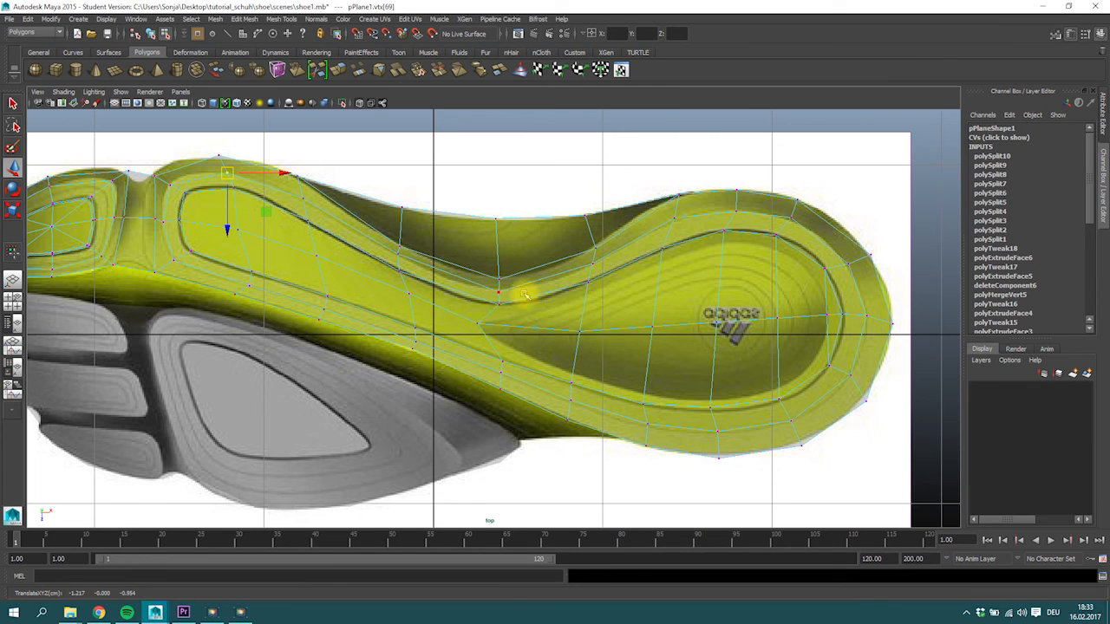
drag(485, 217, 496, 255)
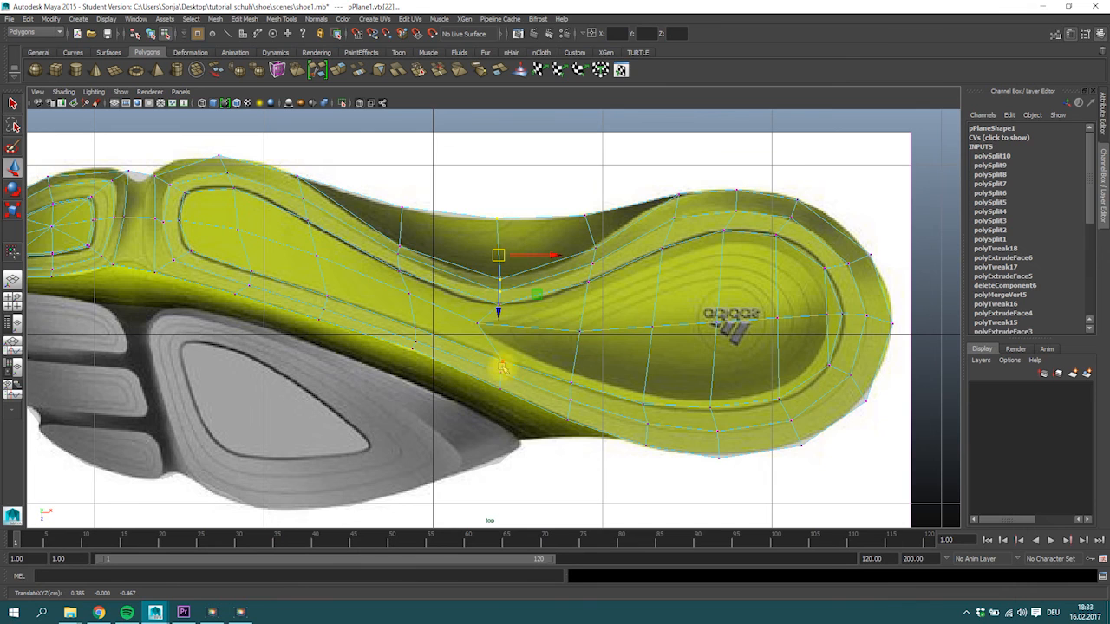
click(469, 323)
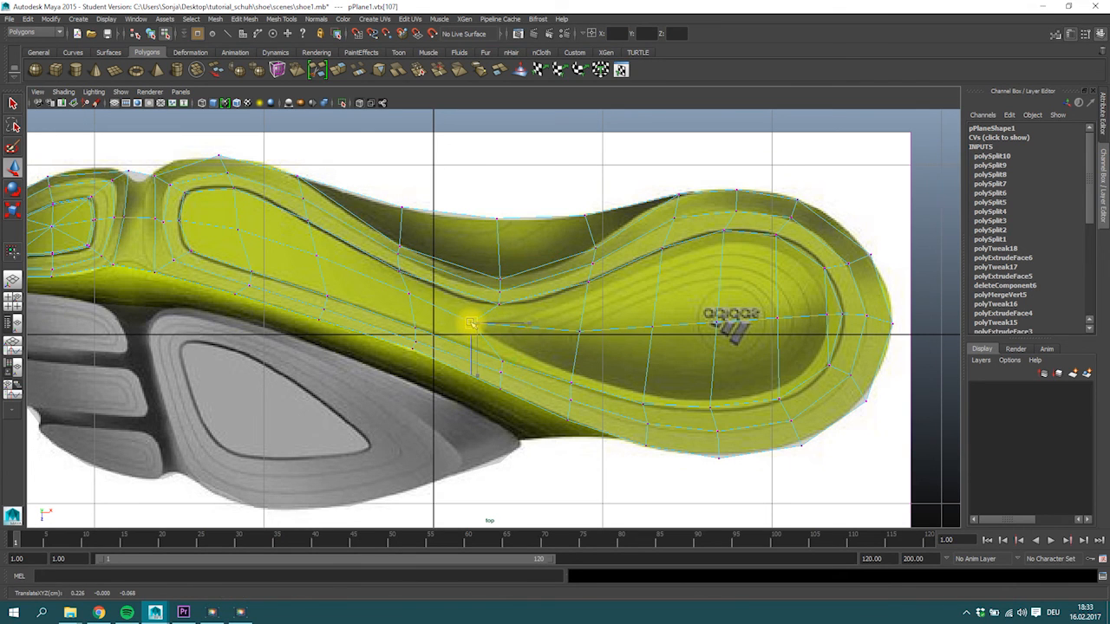
Extrude all faces inside the groove ring and scale the new faces slightly inward.
right_drag(817, 300, 818, 276)
click(824, 299)
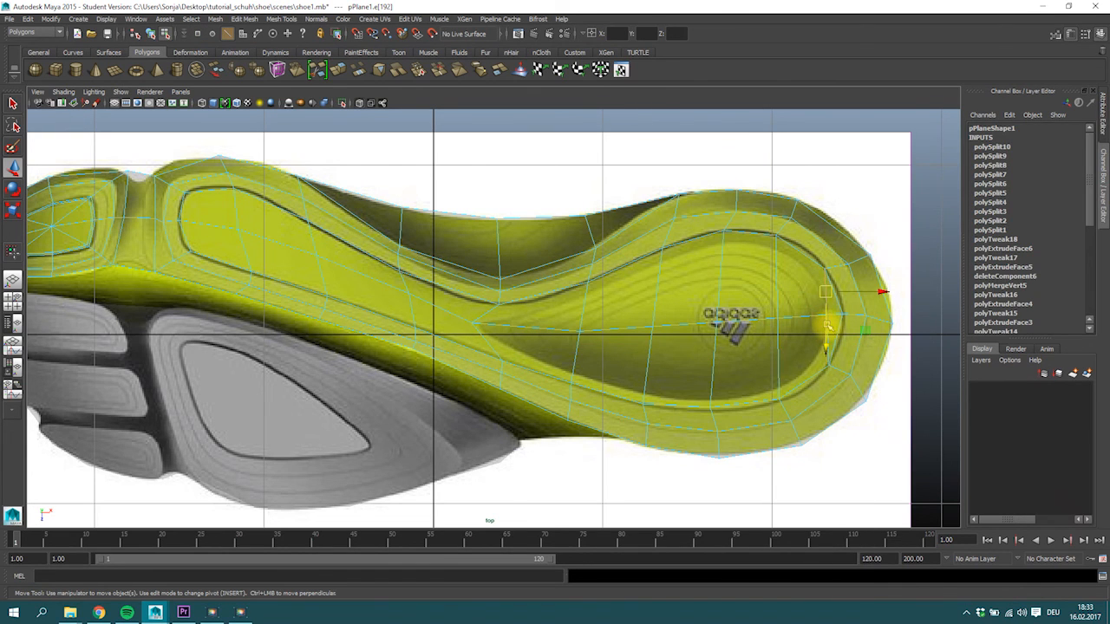
click(787, 302)
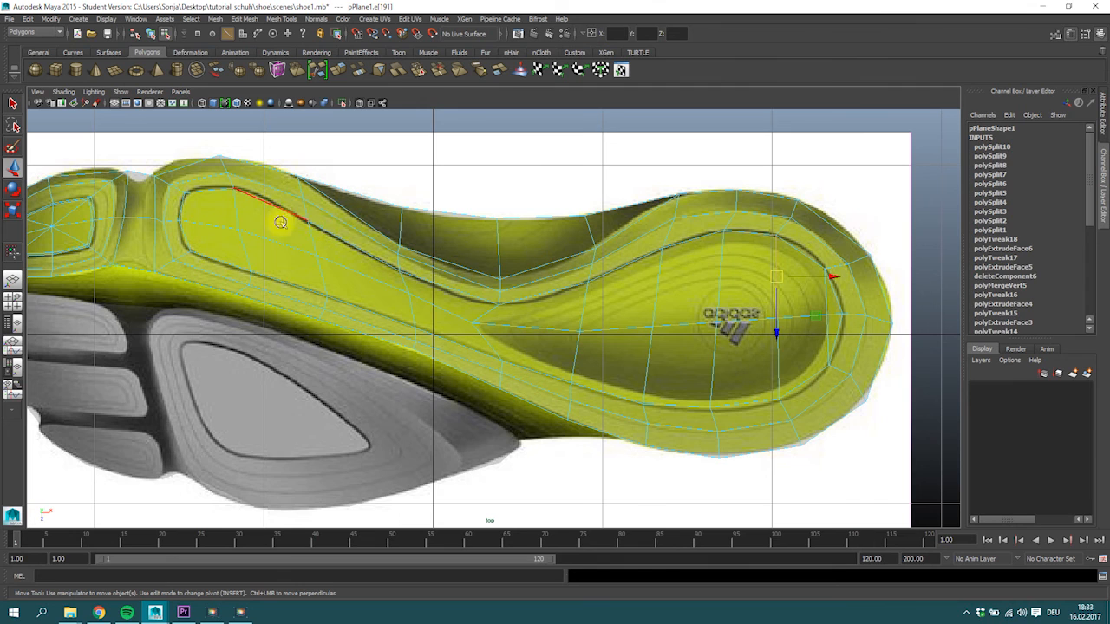
right_drag(281, 223, 283, 234)
click(230, 227)
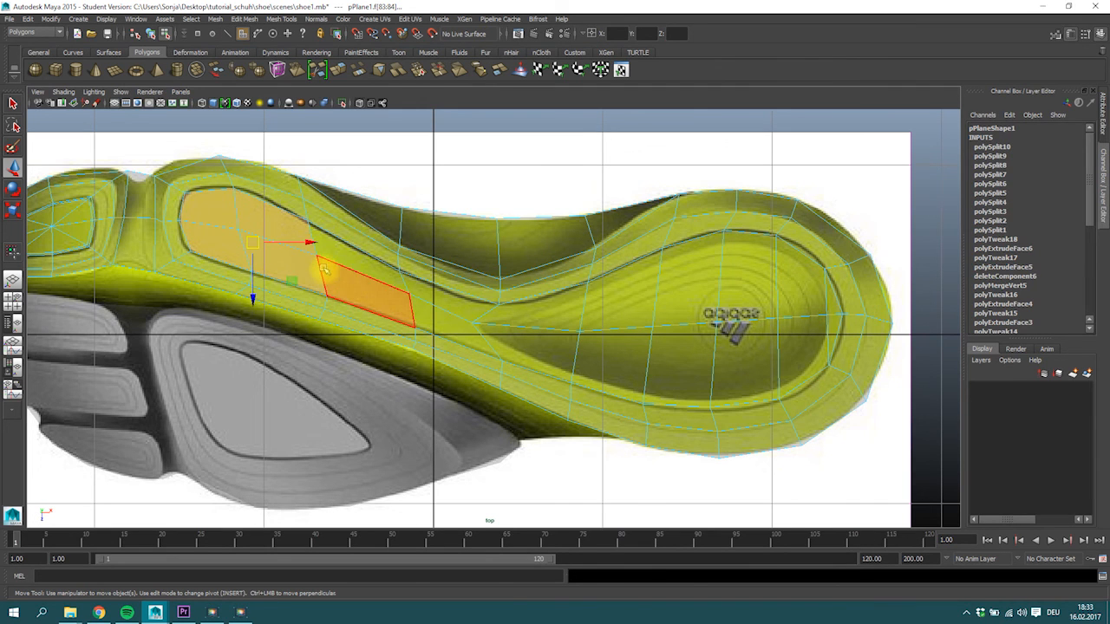
ctrl+shift+click(329, 253)
mouse_move(330, 253)
ctrl+shift+mouse_down()
mouse_move(434, 317)
mouse_move(645, 340)
mouse_move(668, 292)
mouse_move(787, 359)
mouse_move(828, 359)
mouse_move(699, 408)
mouse_move(463, 368)
ctrl+shift+mouse_up()
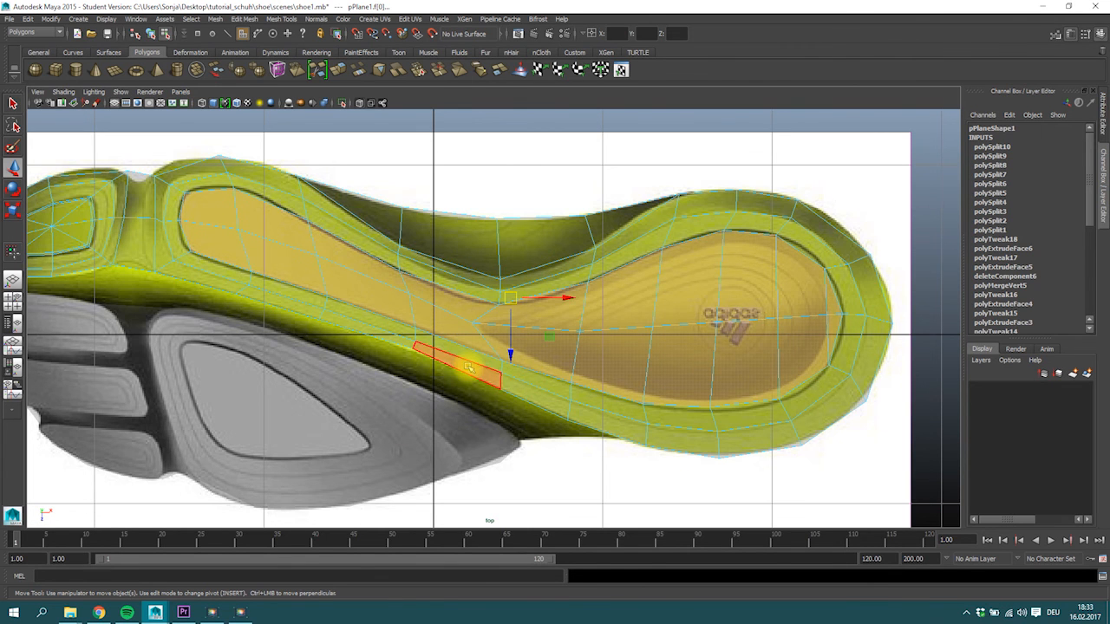
key(r)
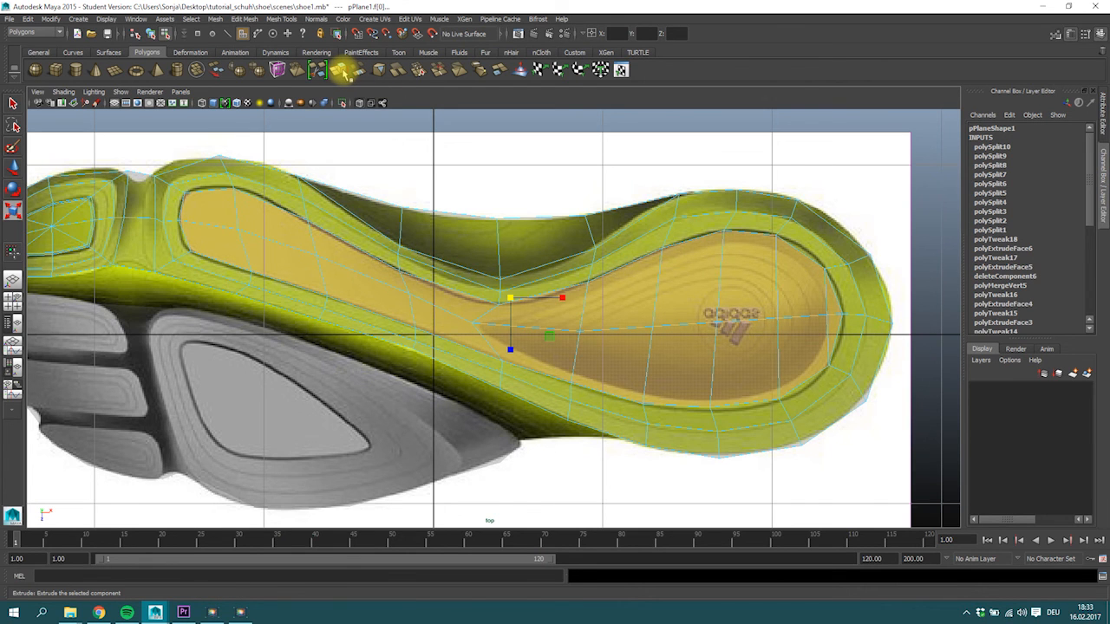
click(343, 72)
click(831, 286)
drag(832, 338, 830, 338)
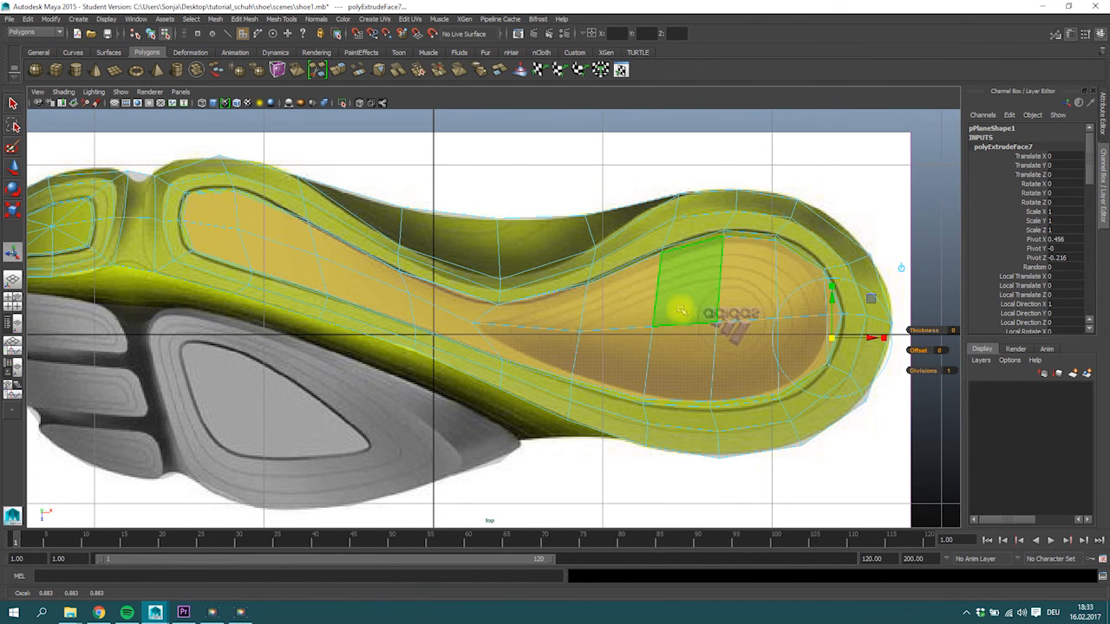
Fit the newly extruded ring's upper vertices along the arch to the inner edge of the groove.
alt+middle_drag(498, 316, 592, 287)
alt+scroll(555, 277, up, 4)
alt+middle_drag(495, 219, 564, 286)
alt+scroll(520, 284, up, 2)
alt+middle_drag(466, 285, 459, 364)
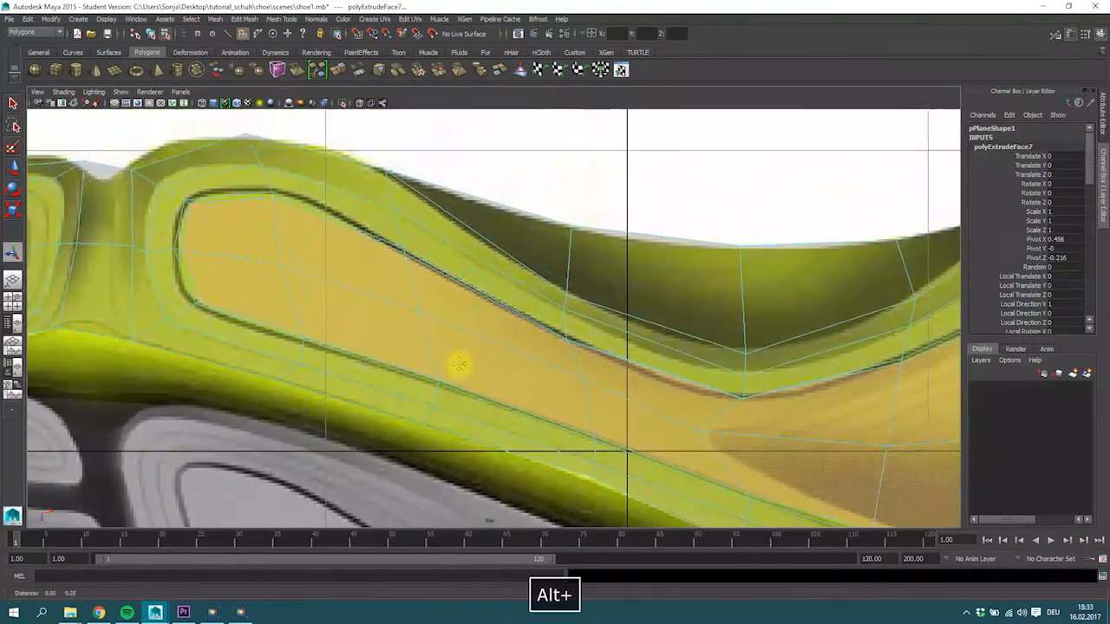
alt+middle_drag(323, 289, 278, 282)
alt+scroll(304, 281, up, 2)
alt+middle_drag(484, 315, 287, 220)
alt+scroll(416, 241, up, 2)
alt+middle_drag(475, 242, 442, 210)
right_drag(480, 268, 484, 268)
click(488, 273)
key(w)
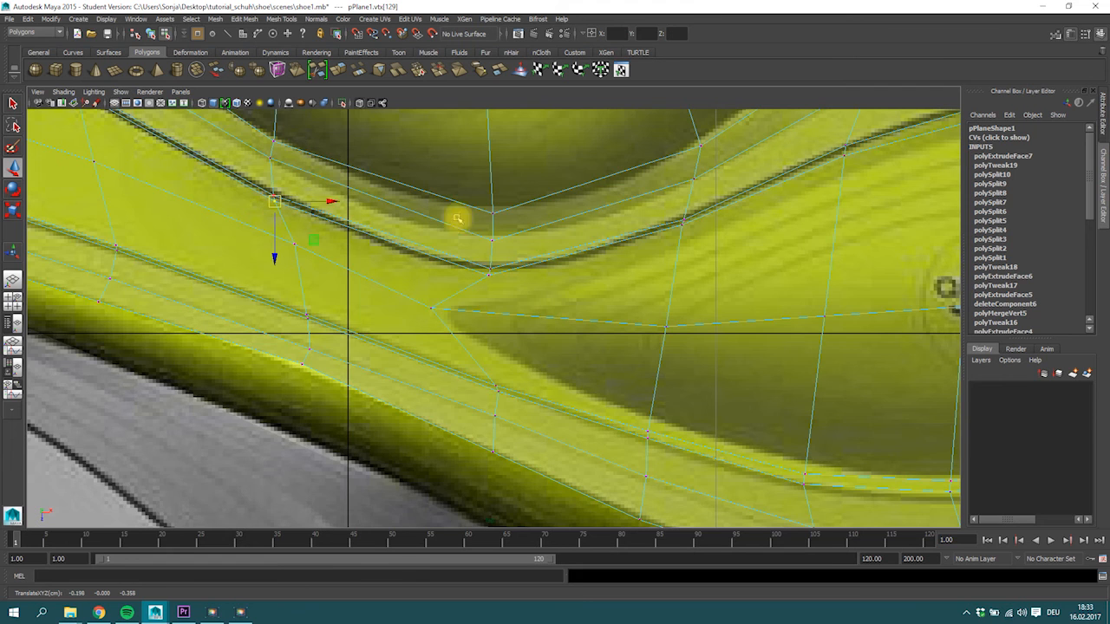
alt+middle_drag(459, 216, 438, 278)
click(490, 267)
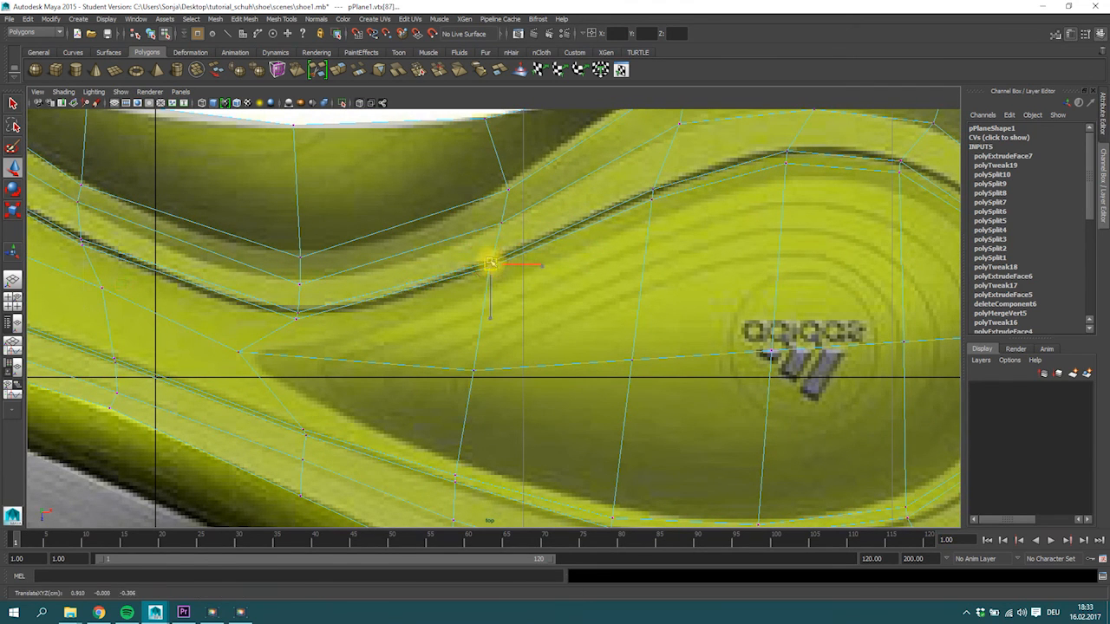
Fit the extruded ring's vertices around the upper side and rear of the heel closely inside the groove.
alt+middle_drag(698, 241, 555, 248)
click(630, 165)
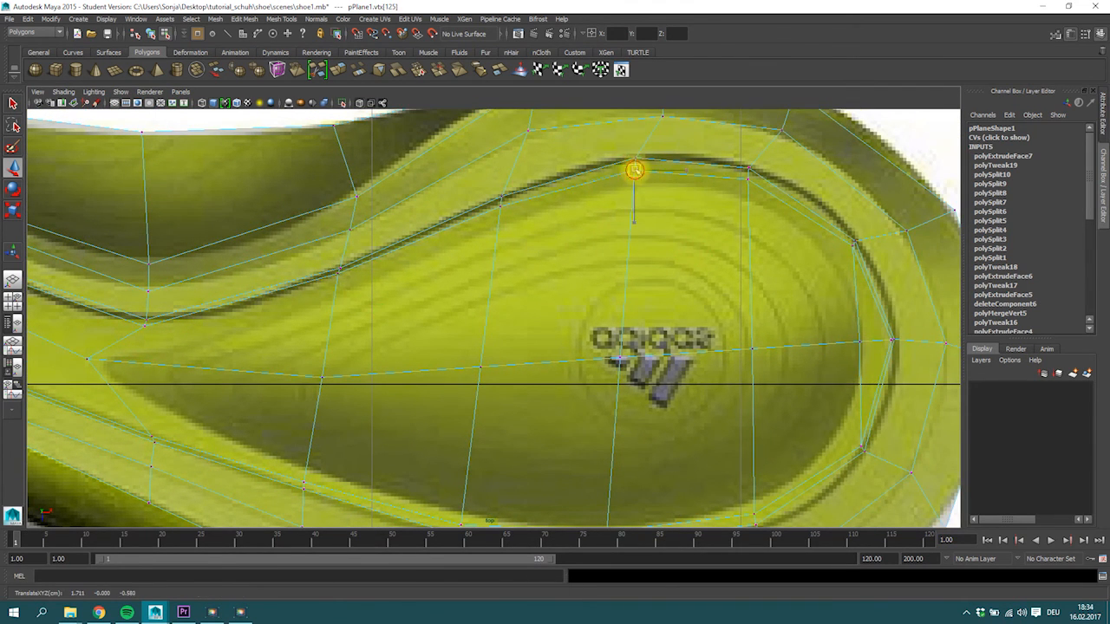
click(748, 175)
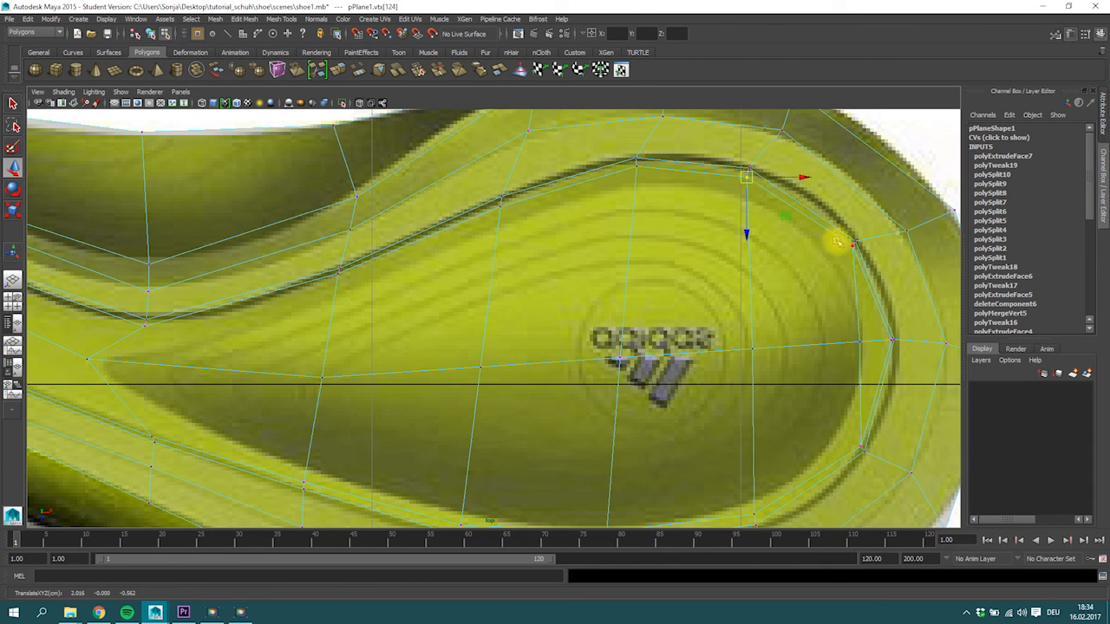
click(887, 341)
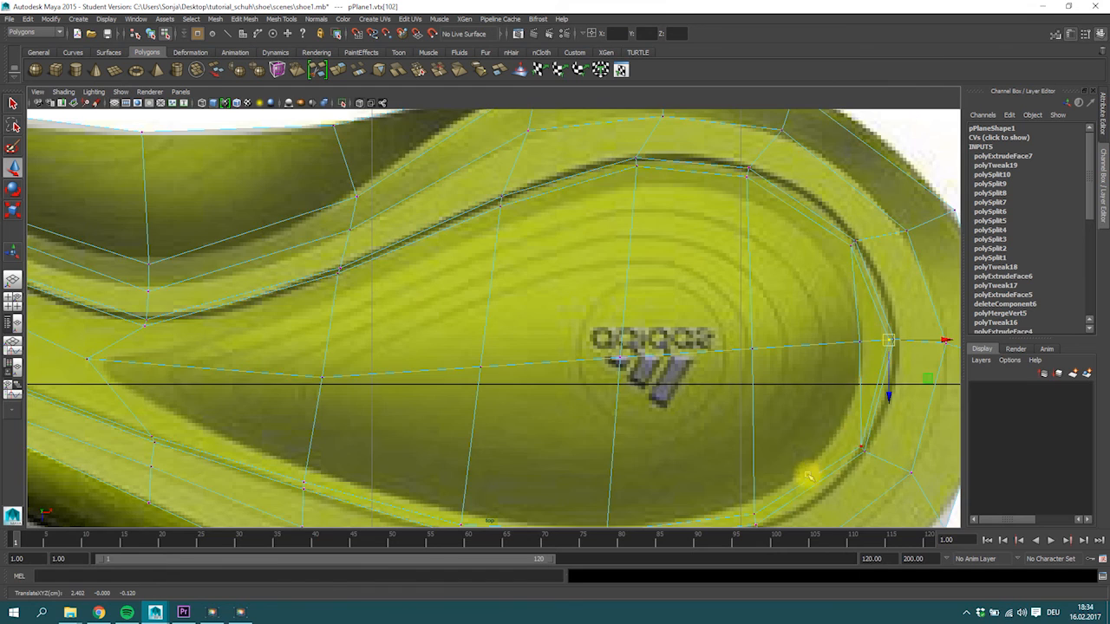
alt+middle_drag(802, 480, 862, 270)
alt+middle_drag(808, 299, 806, 317)
Move the extruded ring's lower vertices along the arch onto the inner edge of the groove.
mouse_move(382, 326)
alt+middle_down()
mouse_move(473, 350)
mouse_move(572, 405)
alt+middle_up()
alt+middle_drag(407, 354, 449, 374)
click(445, 341)
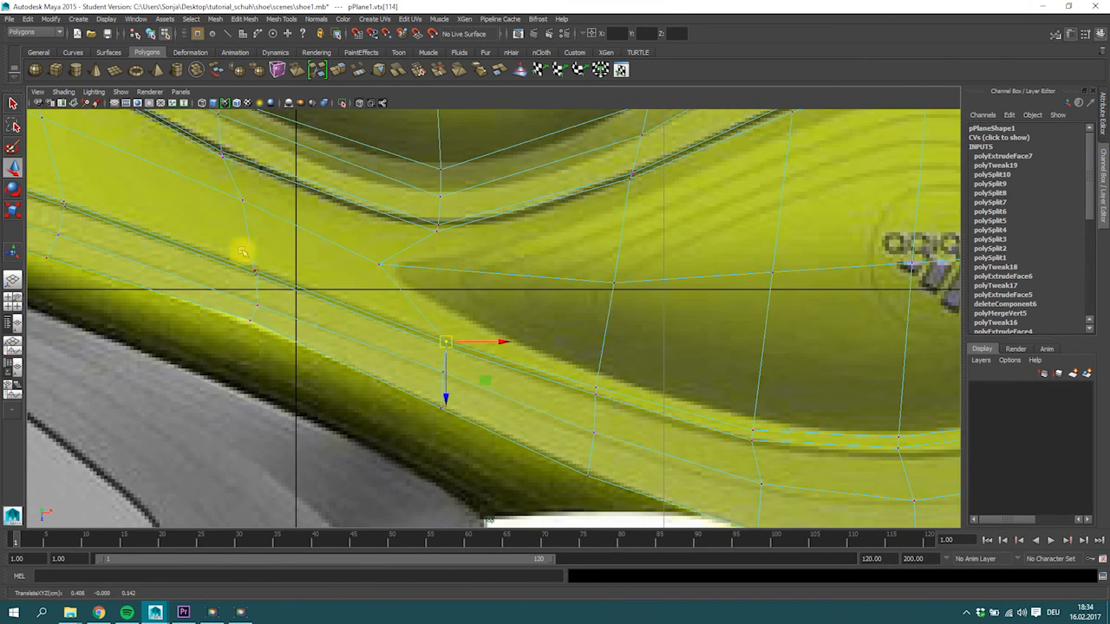
alt+middle_drag(257, 260, 553, 362)
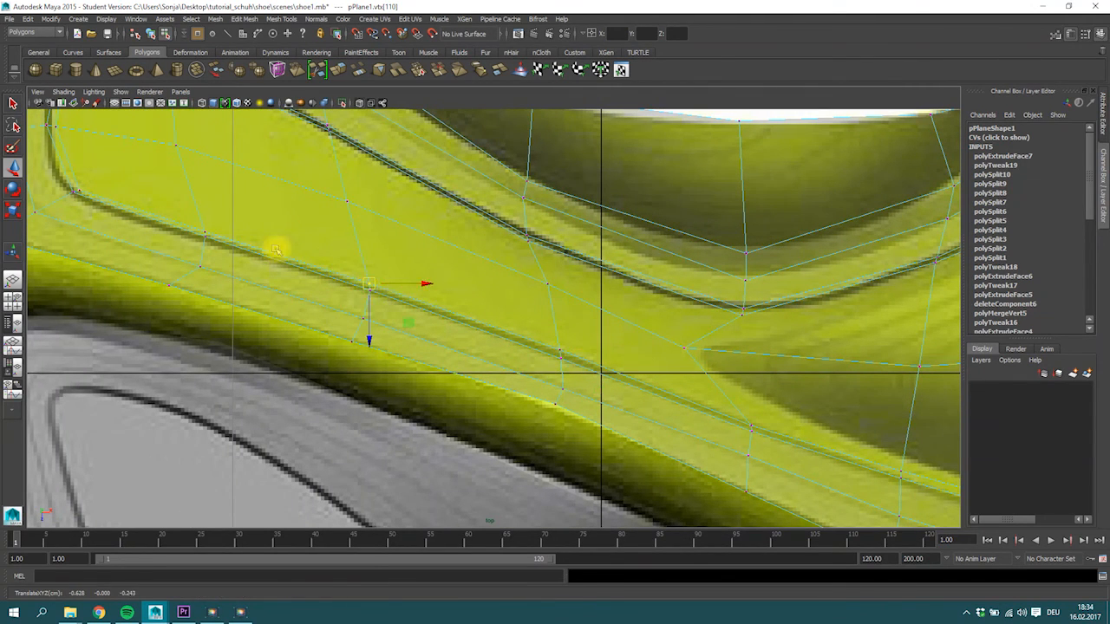
Fit the extruded ring's lower forefoot vertices and the upper vertex behind the ball to the groove's inner edge.
alt+middle_drag(208, 217, 297, 266)
click(297, 278)
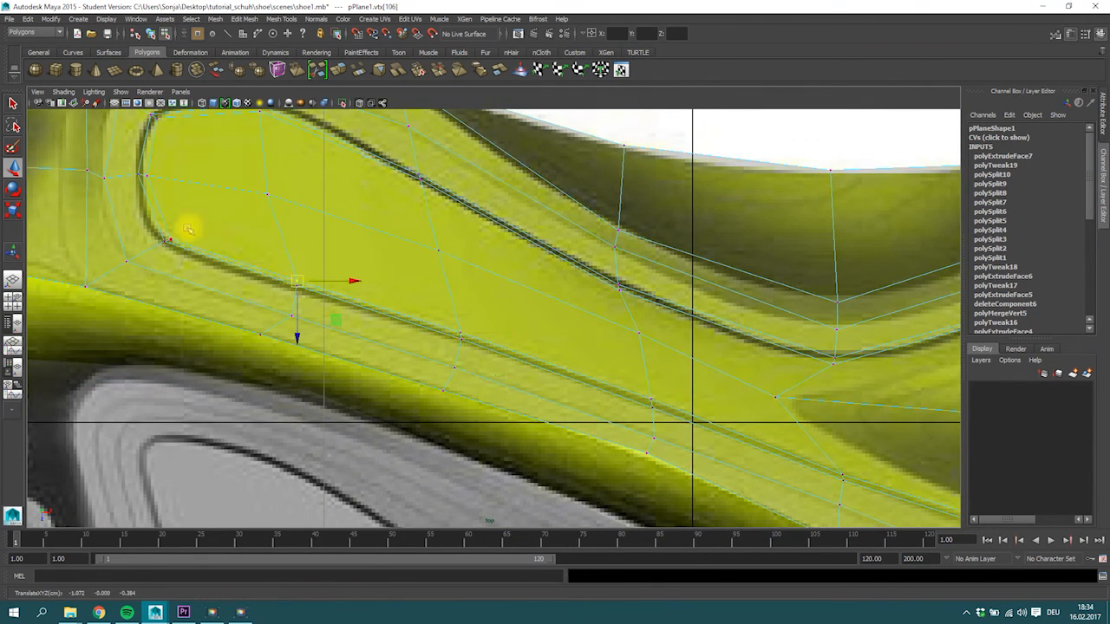
click(172, 238)
alt+right_drag(299, 209, 213, 297)
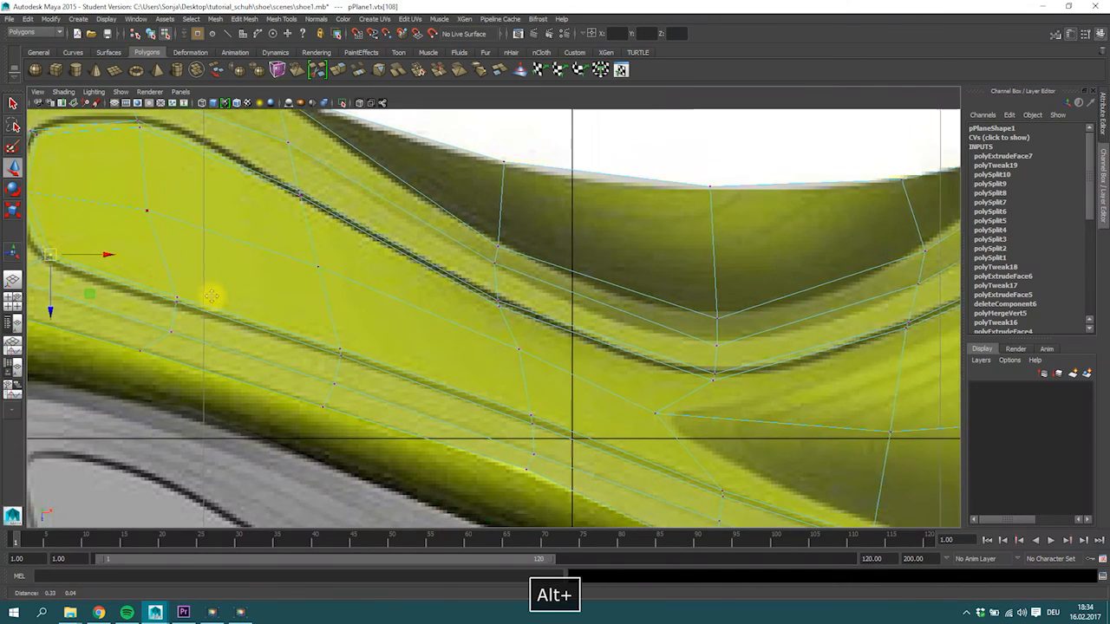
click(296, 193)
mouse_move(279, 184)
mouse_down()
mouse_move(304, 207)
mouse_move(293, 193)
mouse_up()
Extrude the heel recess faces behind the arch's centre vertex and scale them inward.
alt+middle_drag(477, 339, 230, 278)
mouse_move(694, 351)
alt+right_down()
mouse_move(679, 353)
mouse_move(699, 351)
alt+right_up()
alt+middle_drag(661, 341, 557, 314)
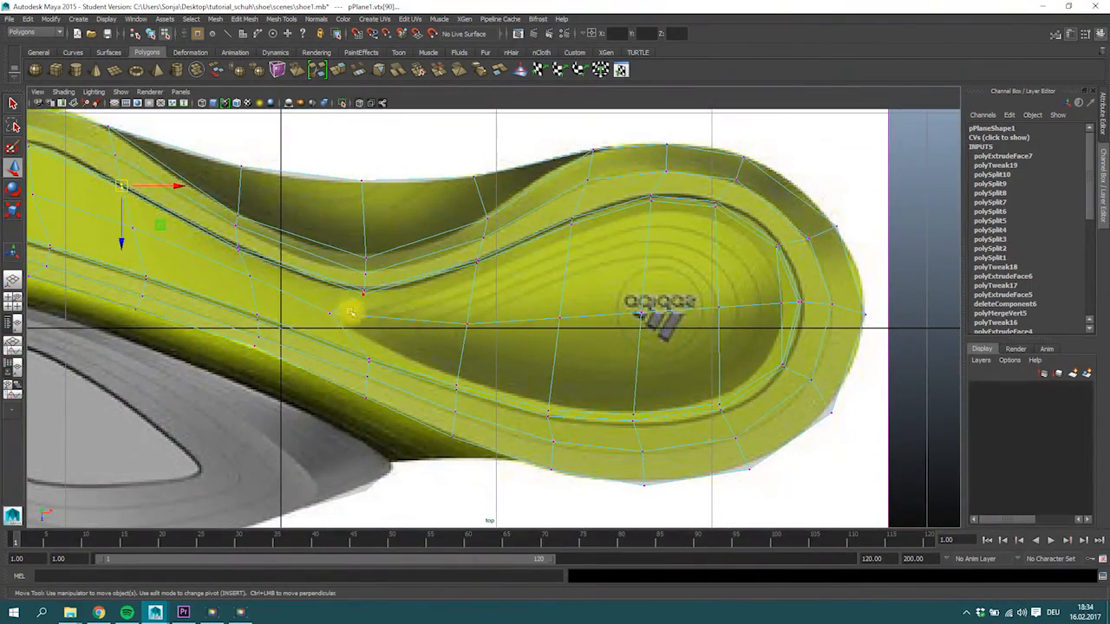
right_drag(627, 280, 568, 290)
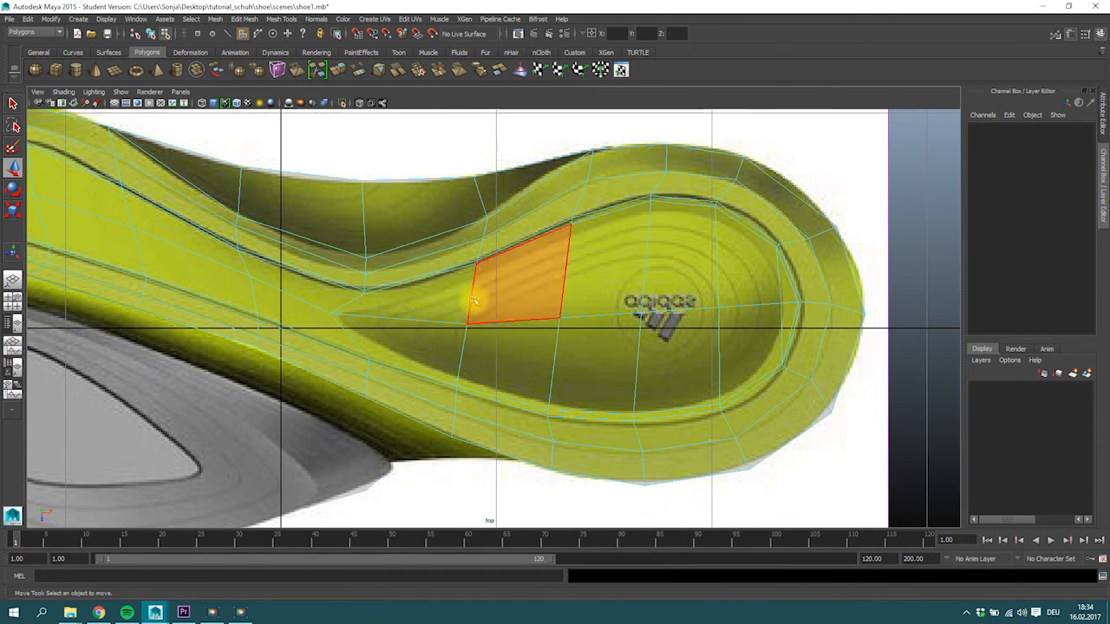
drag(450, 300, 752, 341)
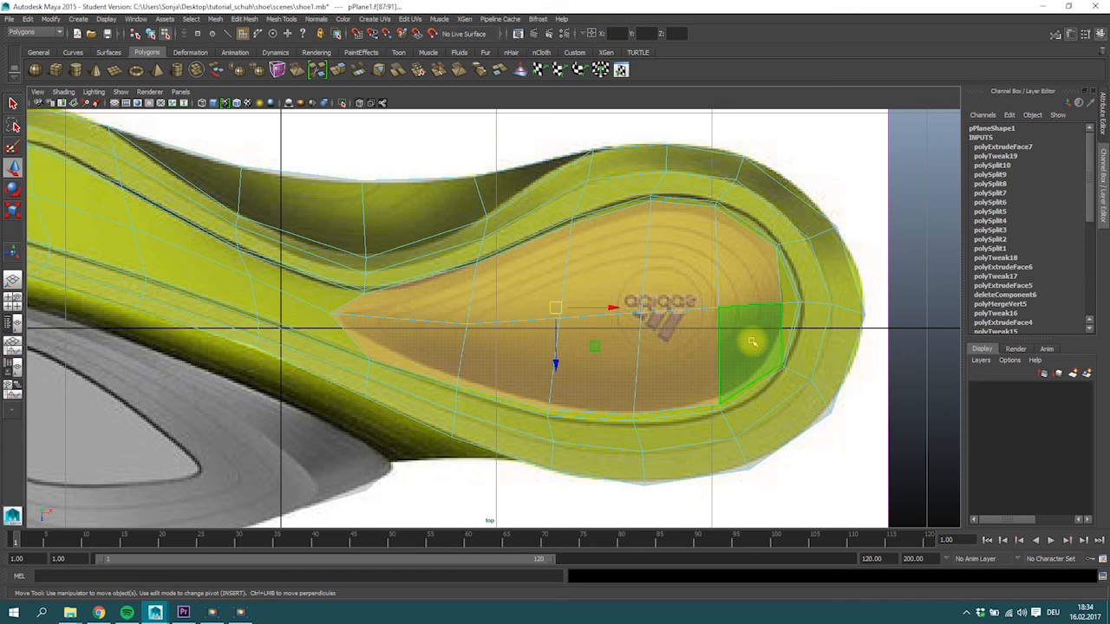
key(w)
key(r)
click(554, 308)
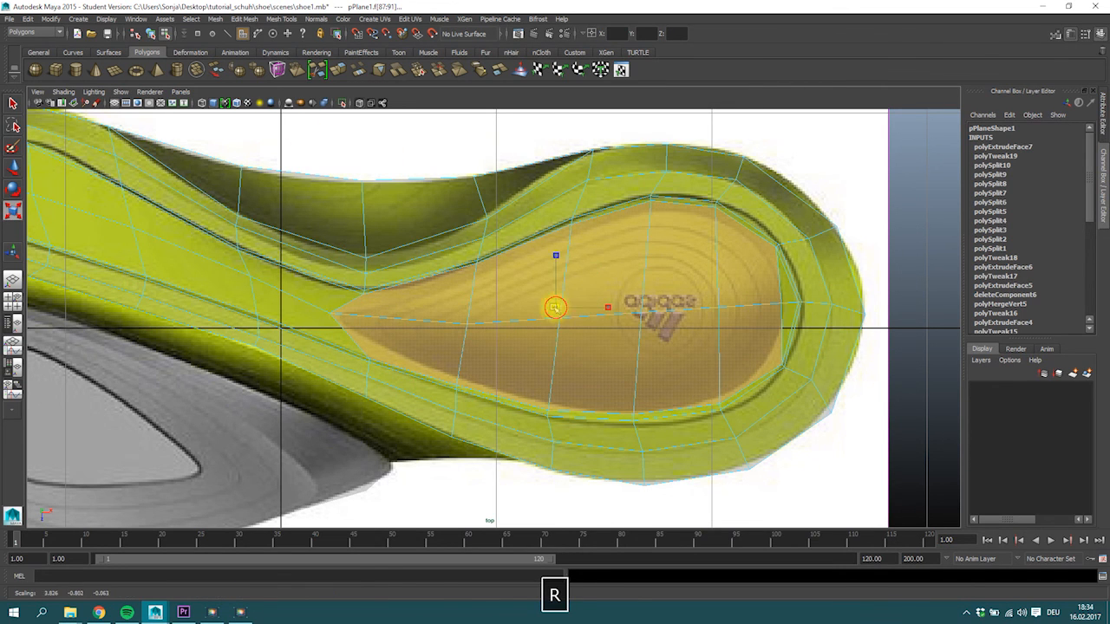
drag(555, 308, 552, 310)
click(338, 69)
key(r)
middle_drag(624, 324, 527, 327)
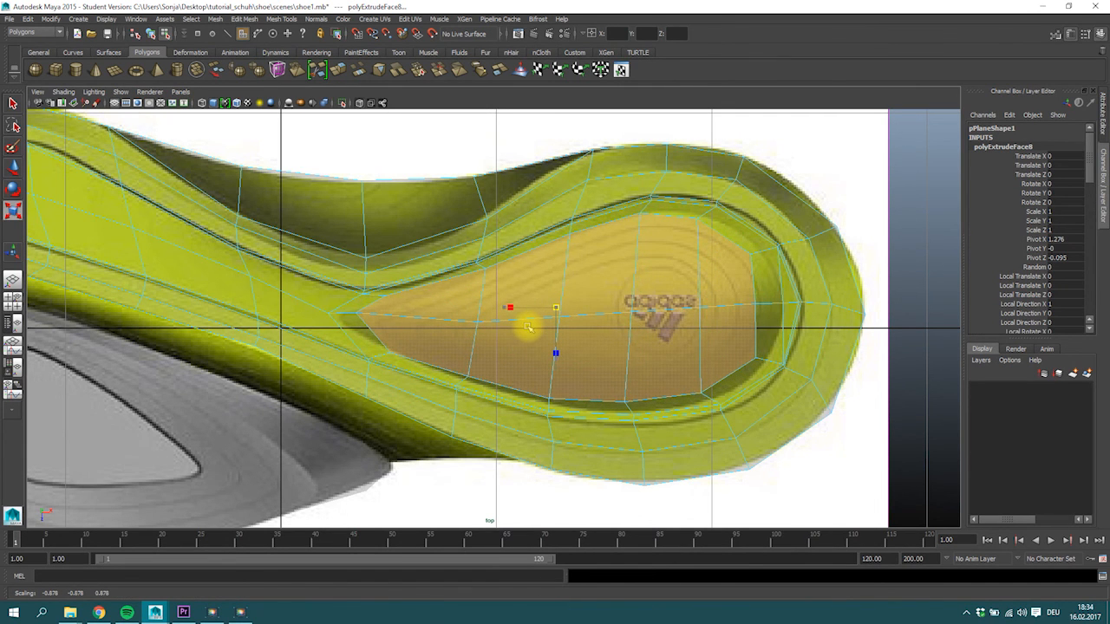
key(w)
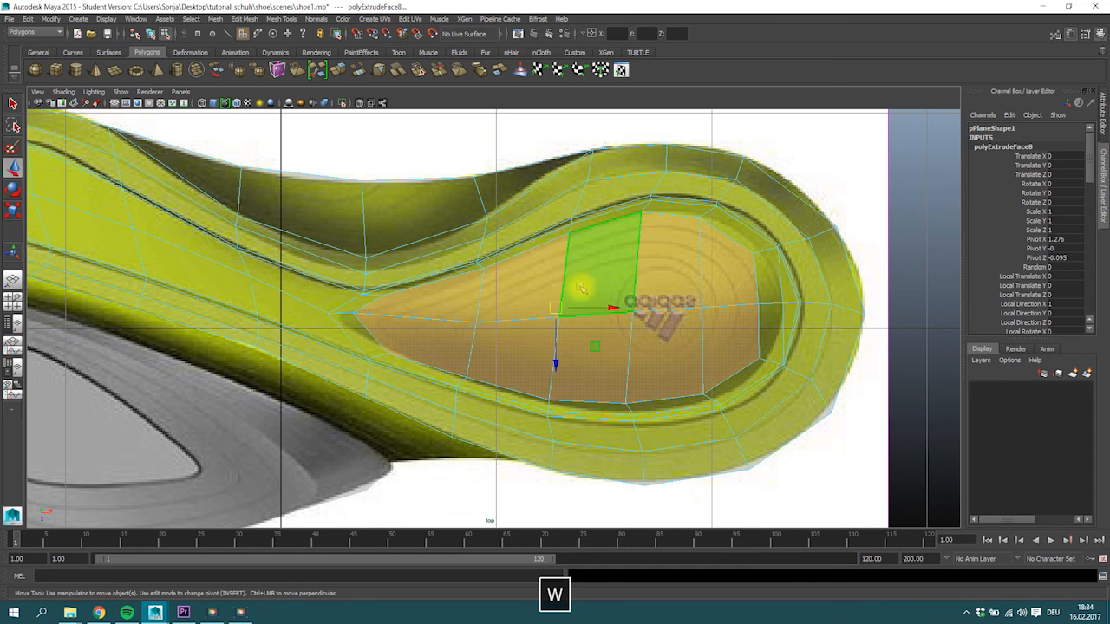
Scale the extruded heel recess faces further inward and shift them slightly toward the rear of the heel.
key(r)
drag(557, 305, 503, 339)
key(w)
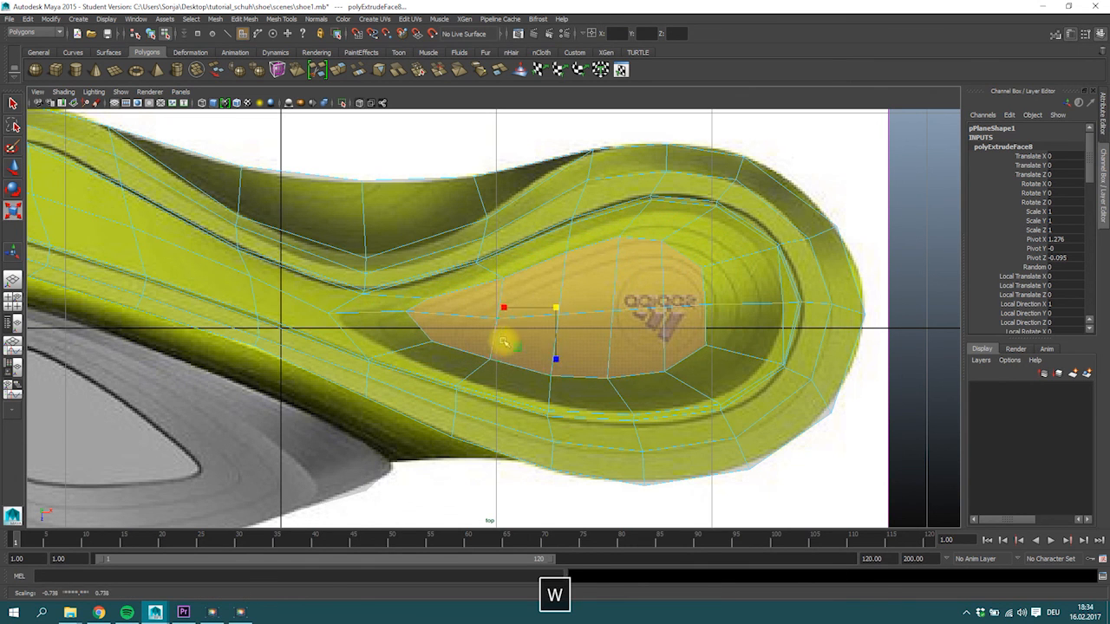
drag(555, 308, 580, 309)
Move the inner recess ring's tip vertex toward the arch and fit its two upper front vertices to the recess contour.
right_drag(446, 317, 407, 317)
click(434, 314)
key(w)
drag(431, 315, 387, 321)
mouse_move(440, 295)
mouse_down()
mouse_move(463, 311)
mouse_move(455, 301)
mouse_up()
click(526, 282)
drag(526, 282, 518, 274)
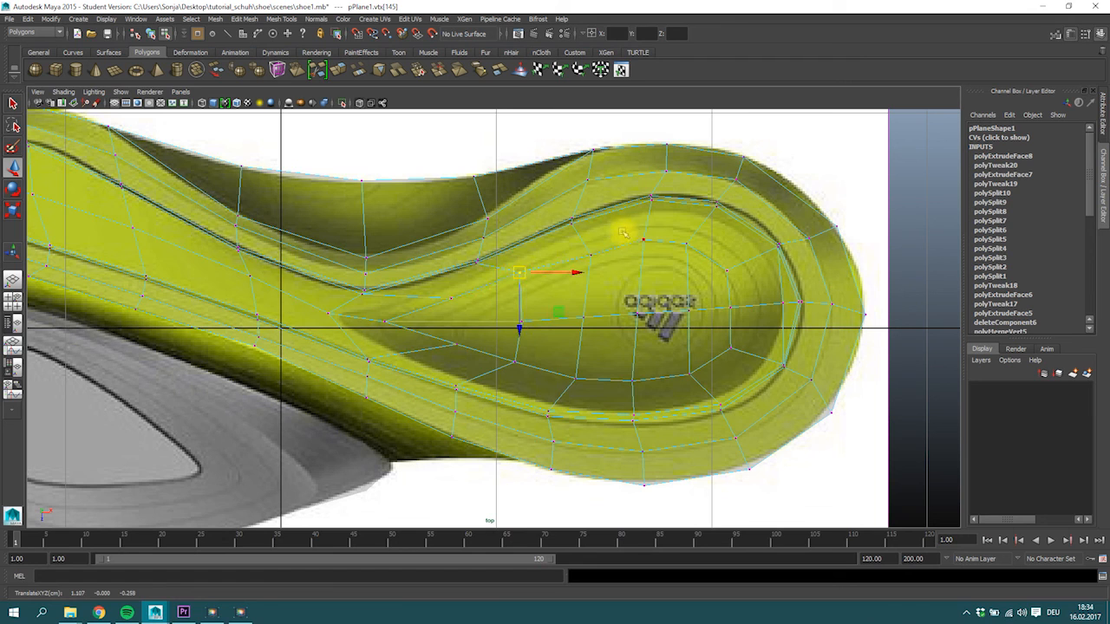
Move the inner recess ring's upper and rear vertices outward along the heel's contour lines.
click(590, 250)
click(647, 228)
click(687, 245)
drag(687, 245, 704, 234)
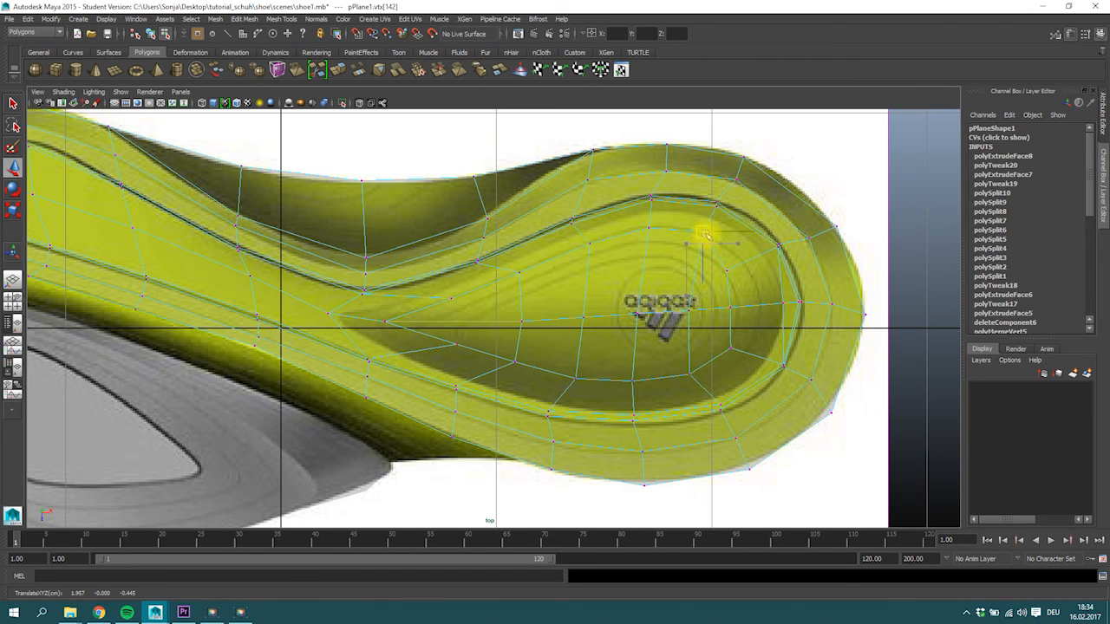
click(736, 265)
click(730, 307)
drag(731, 307, 760, 304)
Move the inner recess ring's lower vertices outward, from the rear of the heel forward to the arch.
click(731, 348)
drag(731, 348, 742, 356)
drag(674, 363, 633, 390)
click(570, 379)
click(515, 362)
drag(515, 362, 506, 367)
click(456, 345)
drag(439, 349, 439, 349)
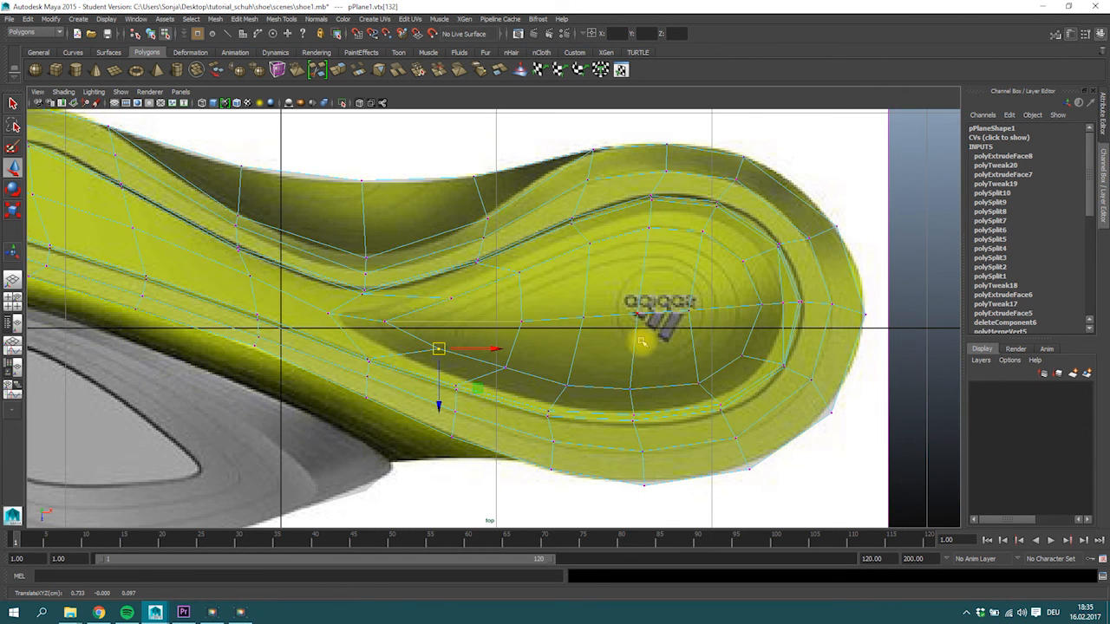
Show all four views and save the scene under the new name shoe2.mb, accepting the student version notice.
key(space)
alt+drag(758, 220, 771, 238)
click(8, 18)
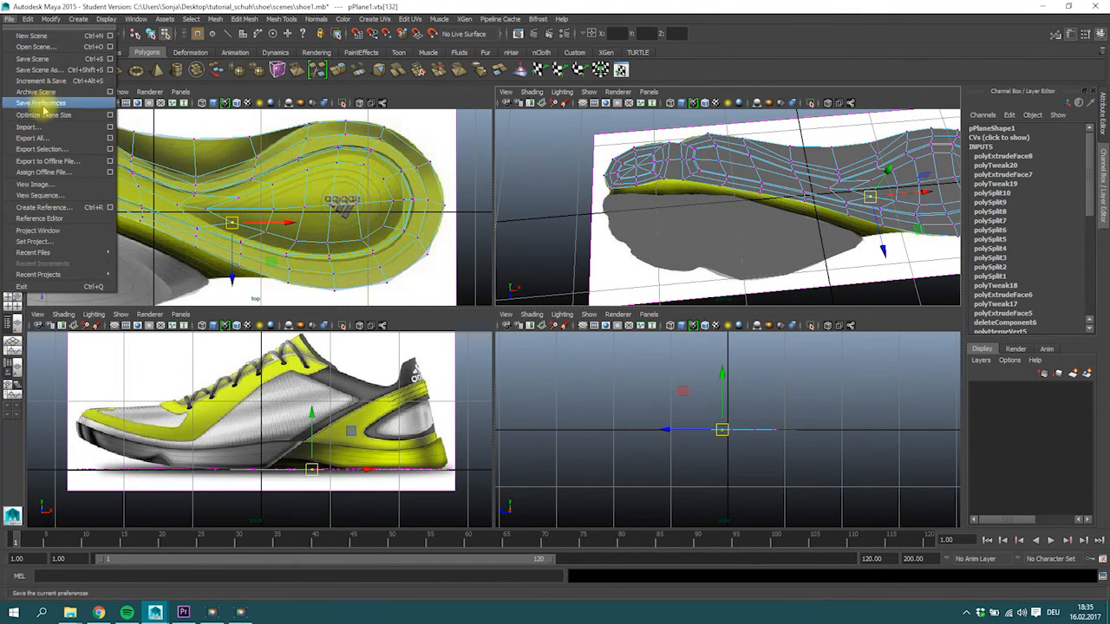
click(45, 71)
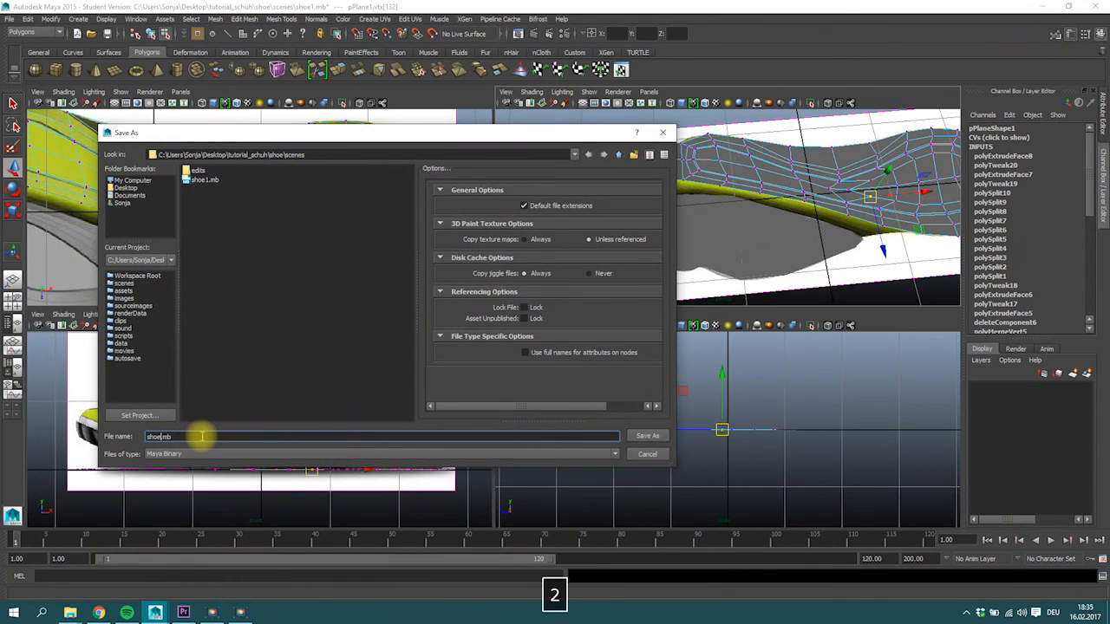
click(647, 435)
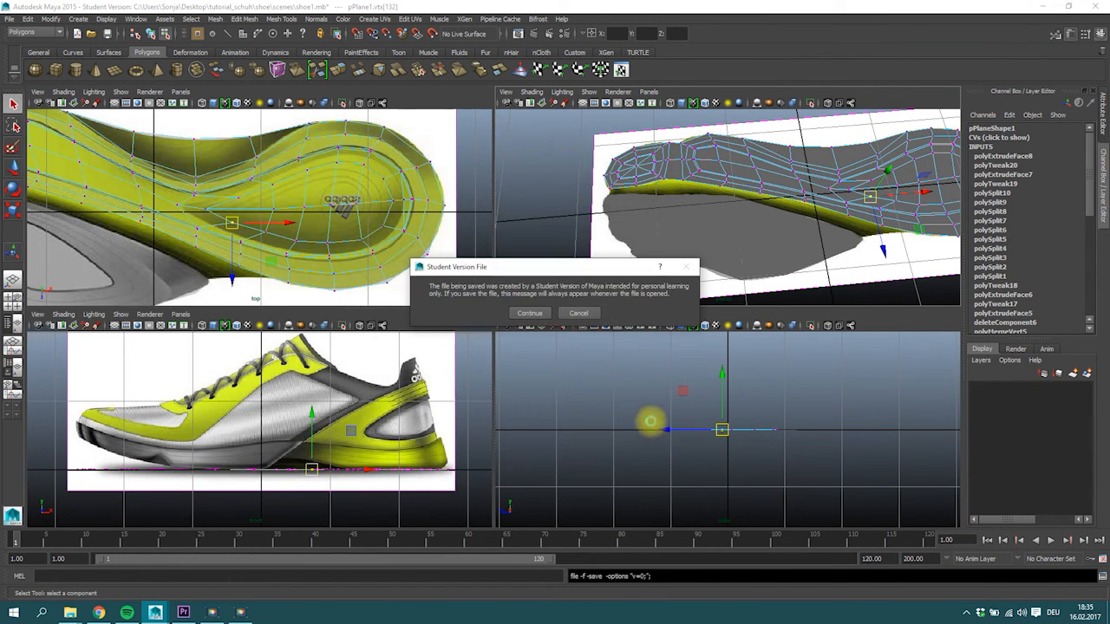
click(531, 314)
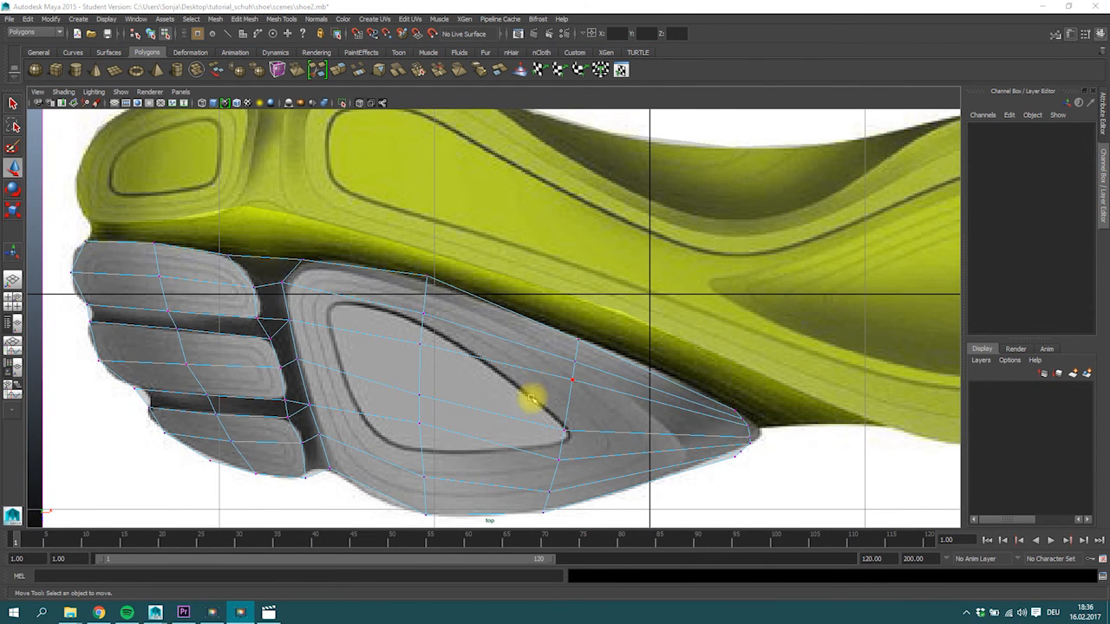
Select the four faces covering the uppermost grey tread pad at the toe end of the grey sole piece.
right_drag(148, 277, 149, 257)
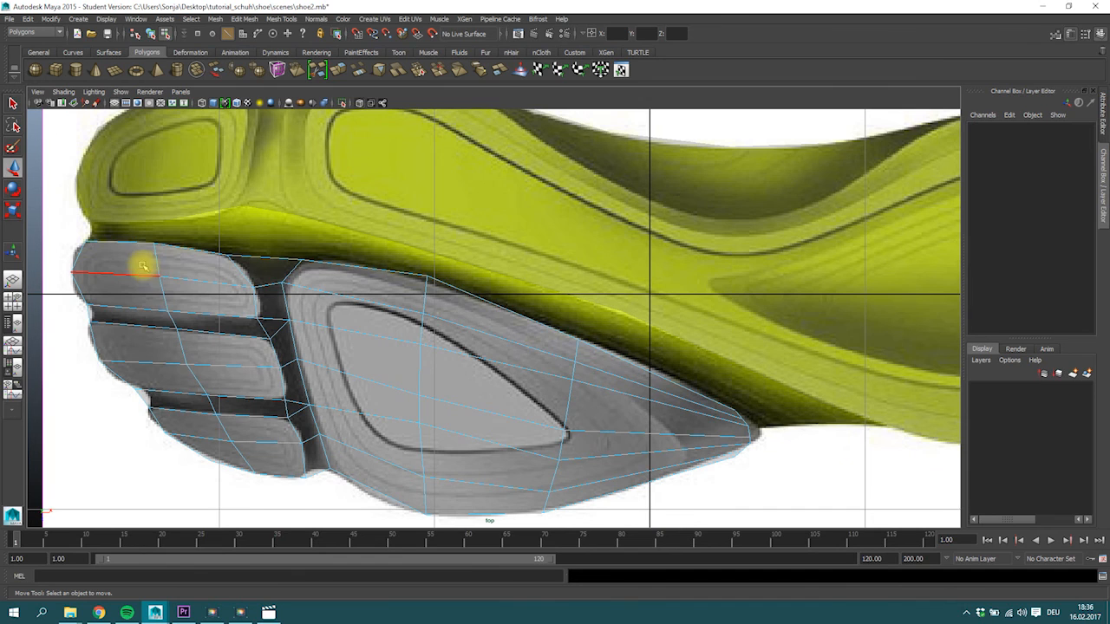
click(182, 294)
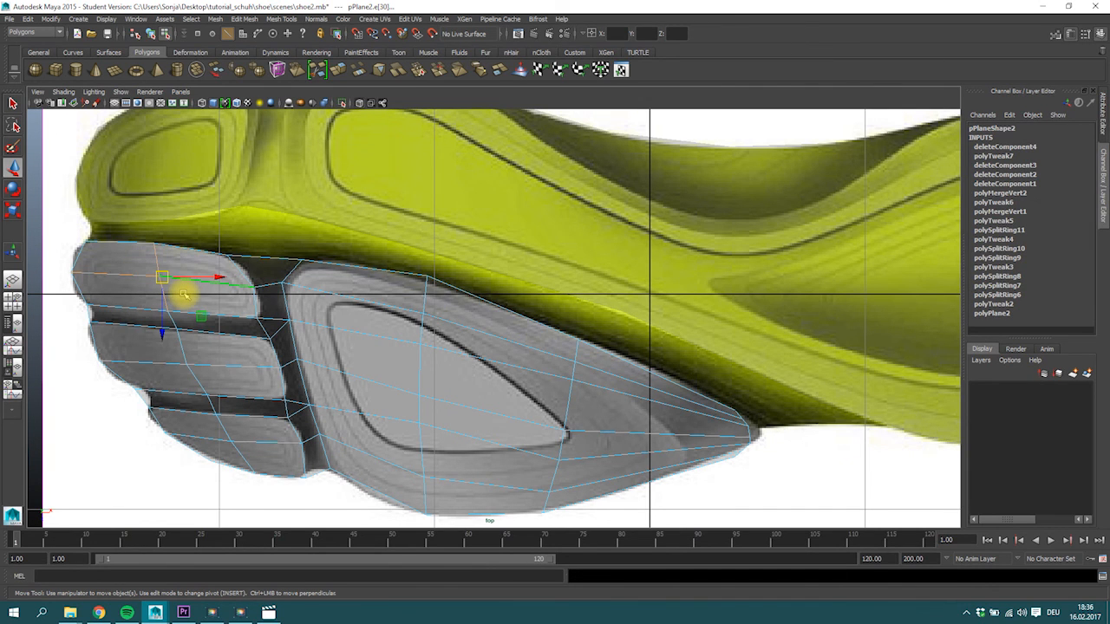
right_drag(161, 277, 137, 277)
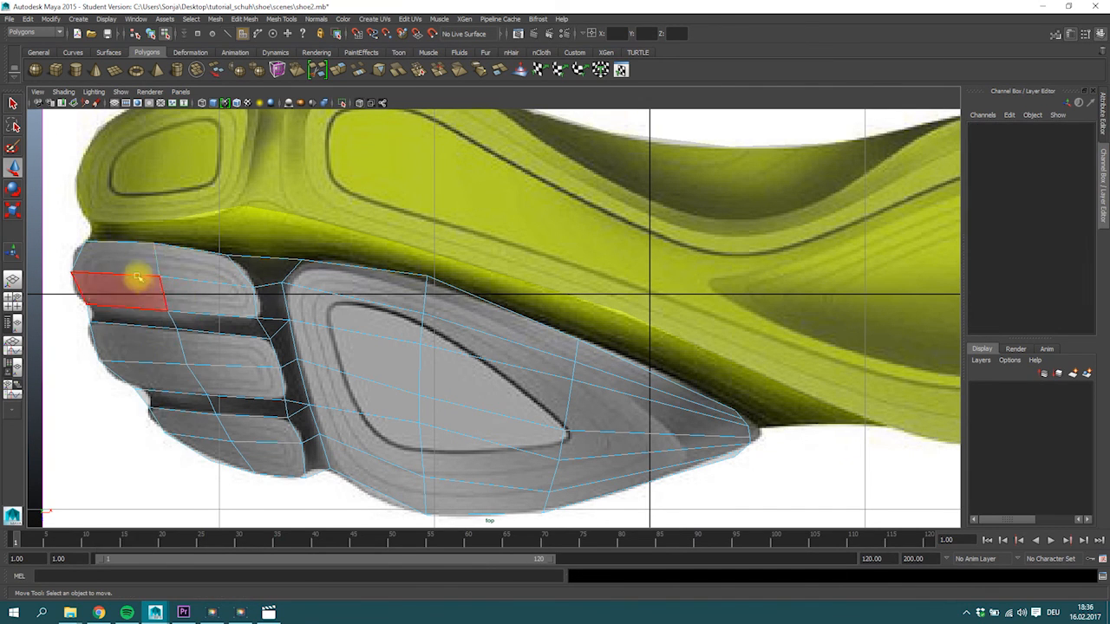
click(173, 281)
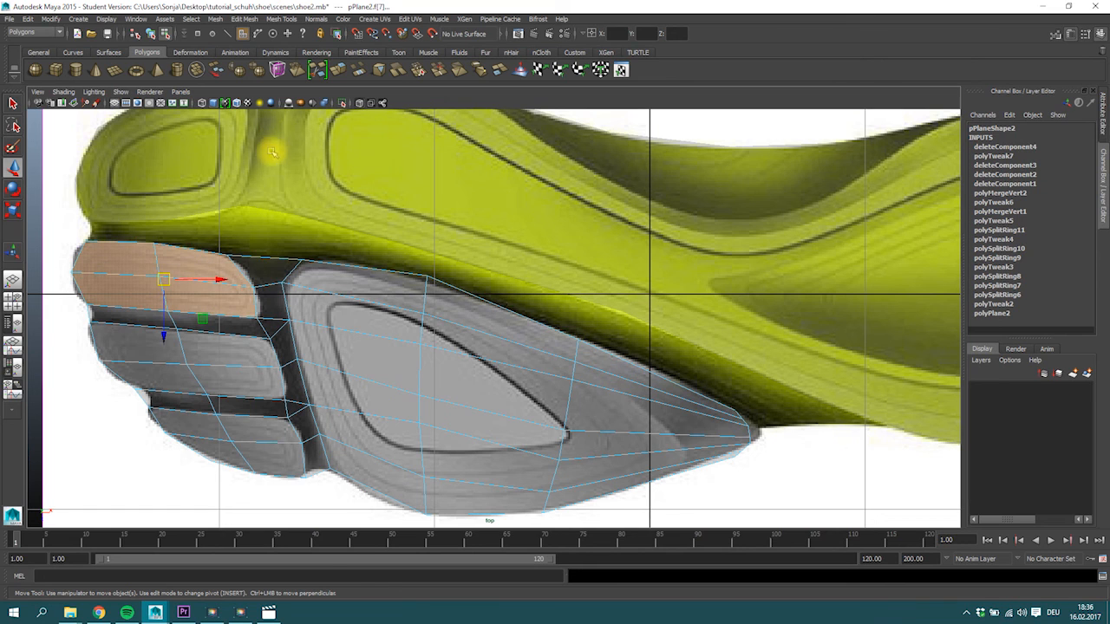
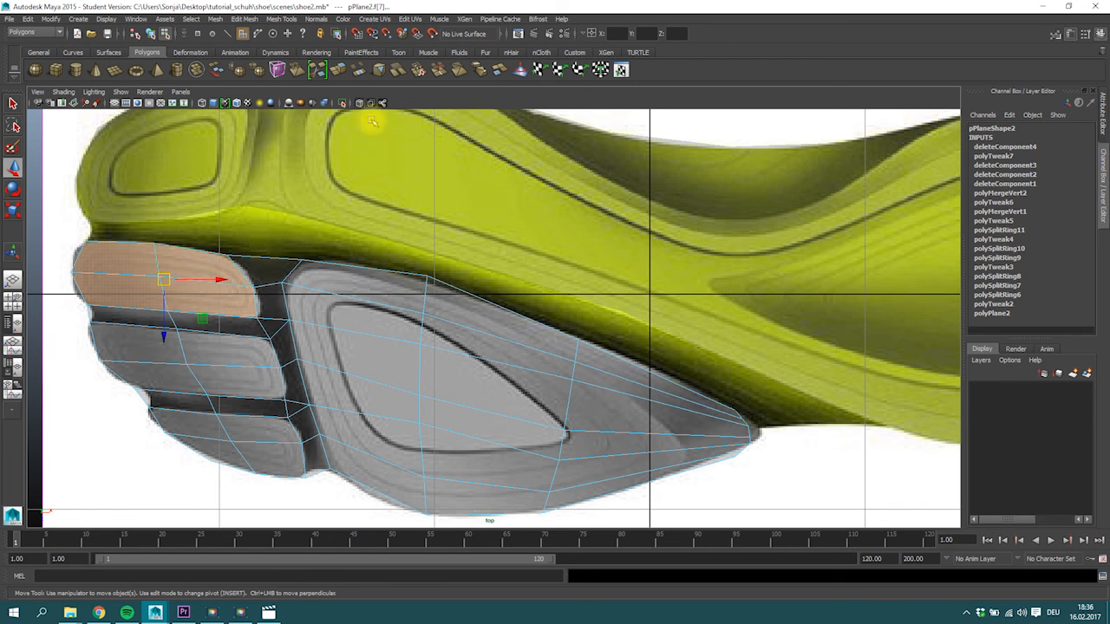
Extrude the uppermost tread pad's selected faces and scale them inward to form an inner ring.
click(340, 70)
key(r)
drag(163, 278, 145, 290)
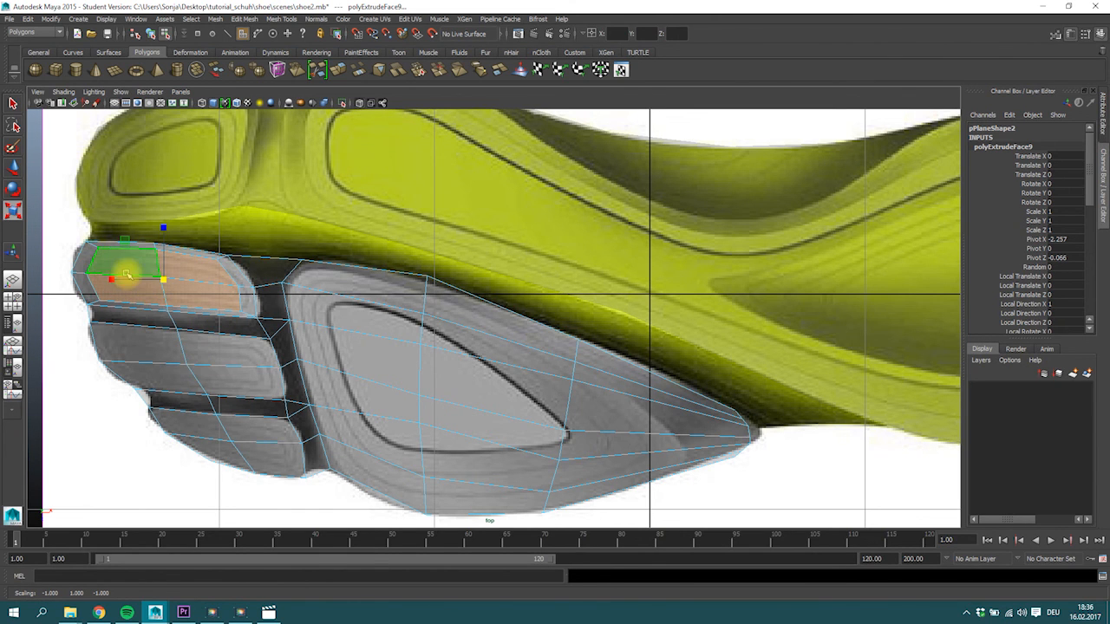
Move the inner ring's vertices on the uppermost tread pad so they follow the pad's contour lines.
right_drag(101, 256, 85, 253)
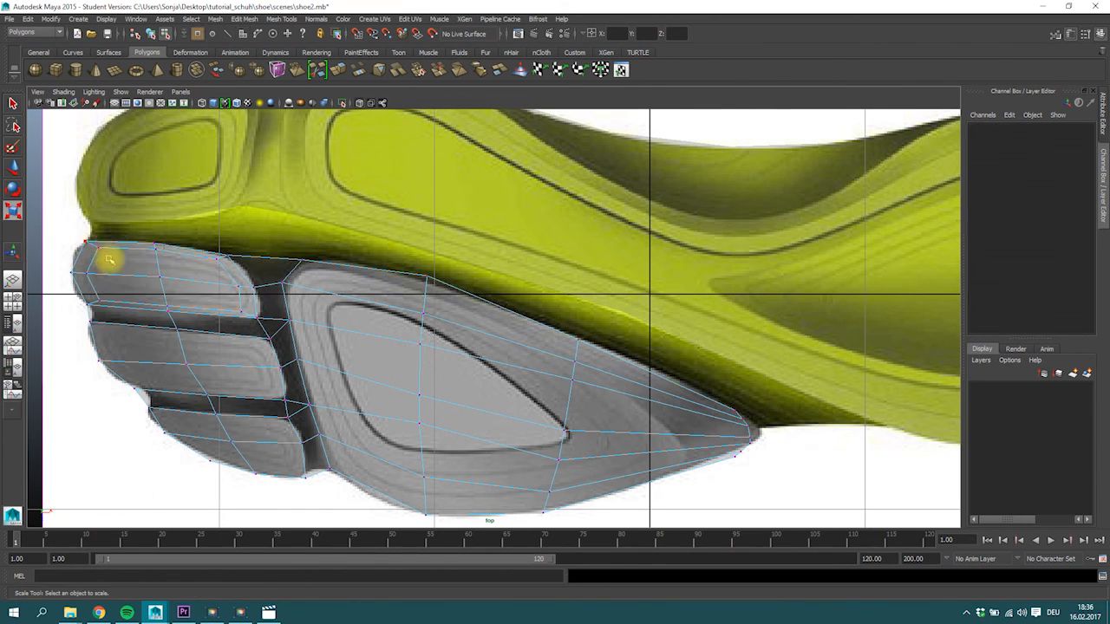
click(96, 251)
key(w)
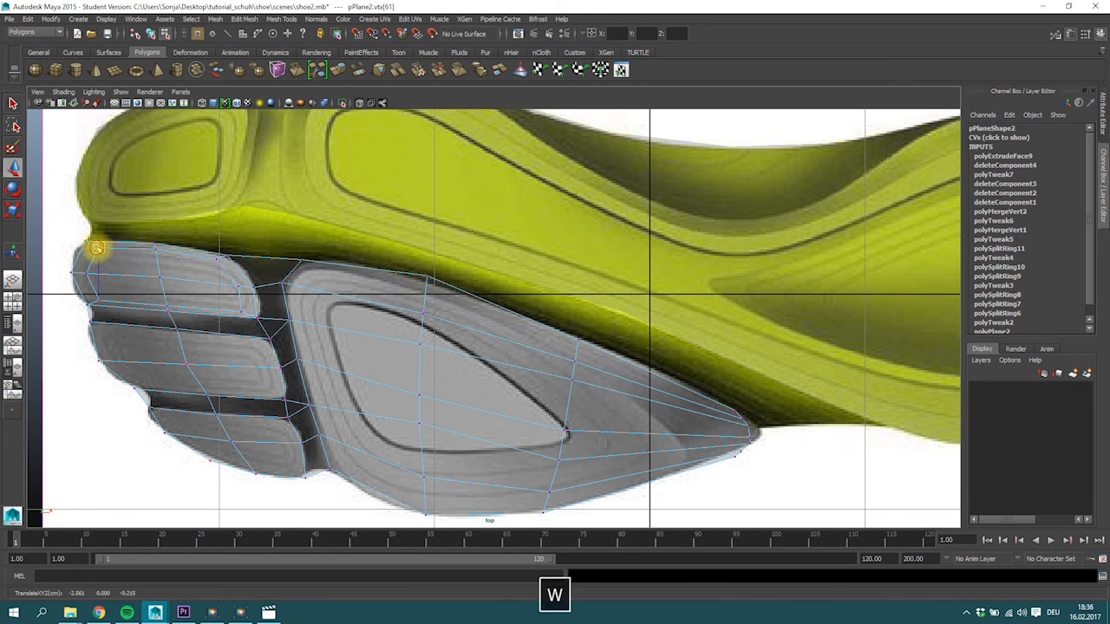
click(156, 253)
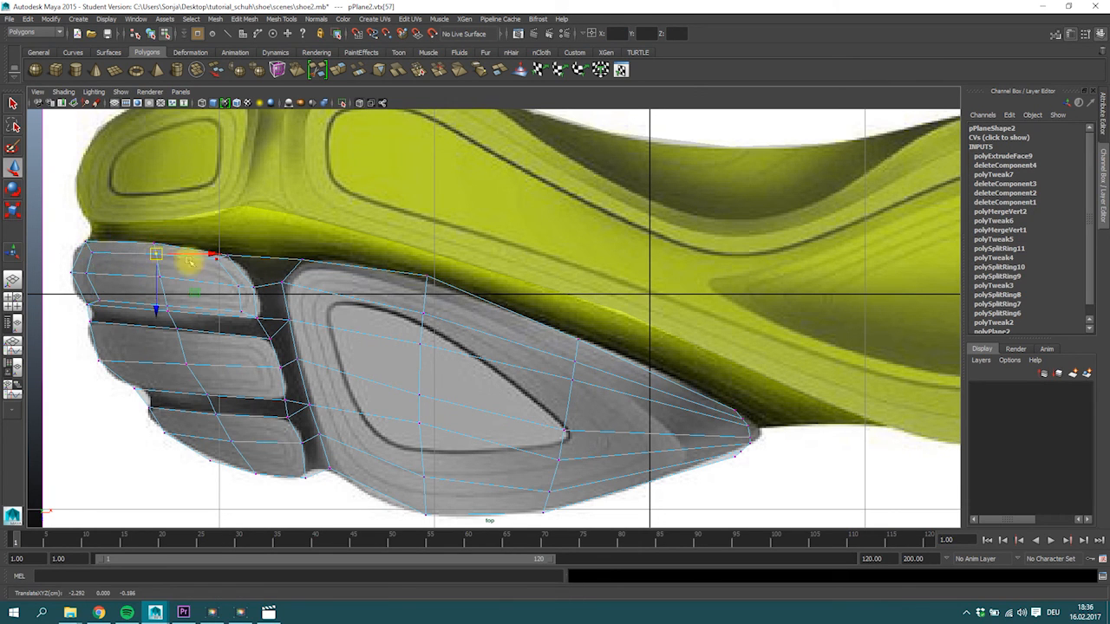
drag(229, 271, 245, 309)
click(170, 308)
drag(171, 308, 169, 303)
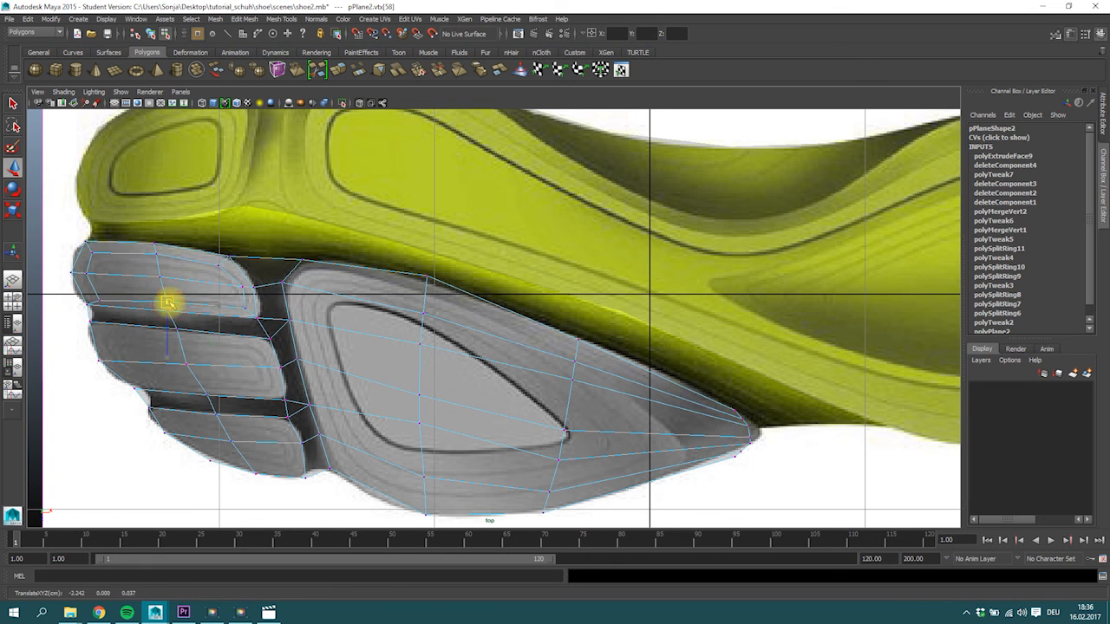
click(97, 296)
Extrude the faces of the middle tread pad and scale them inward to about 0.78.
right_drag(183, 337, 186, 364)
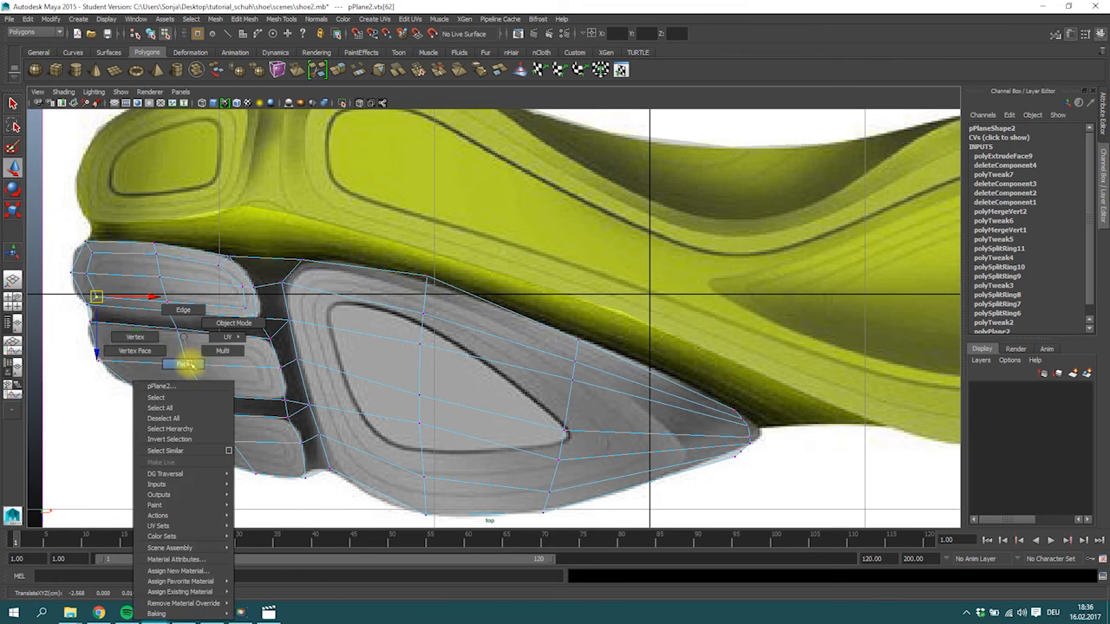
click(249, 374)
click(352, 81)
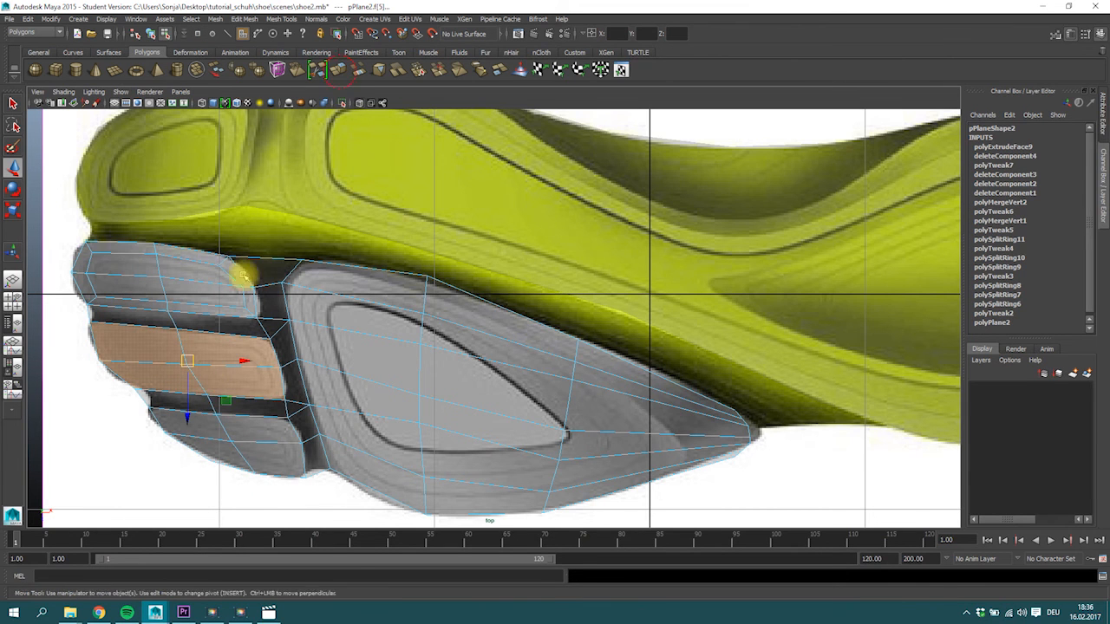
key(w)
key(r)
drag(193, 355, 166, 376)
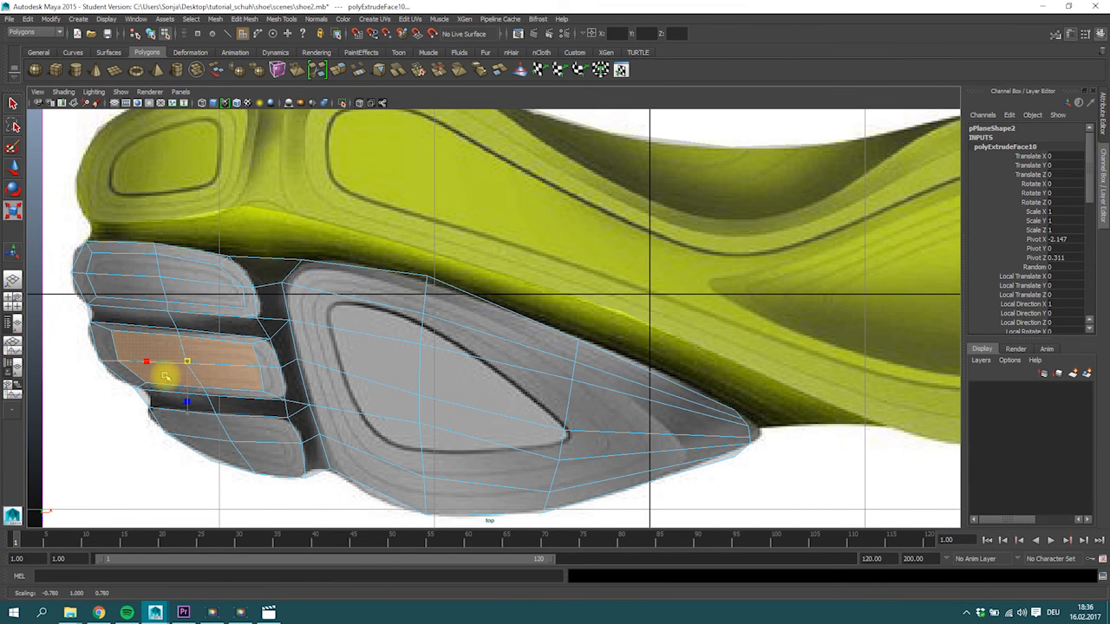
Extrude the faces of the lowest small tread pad and scale them inward to form an inner ring.
alt+right_drag(182, 379, 404, 378)
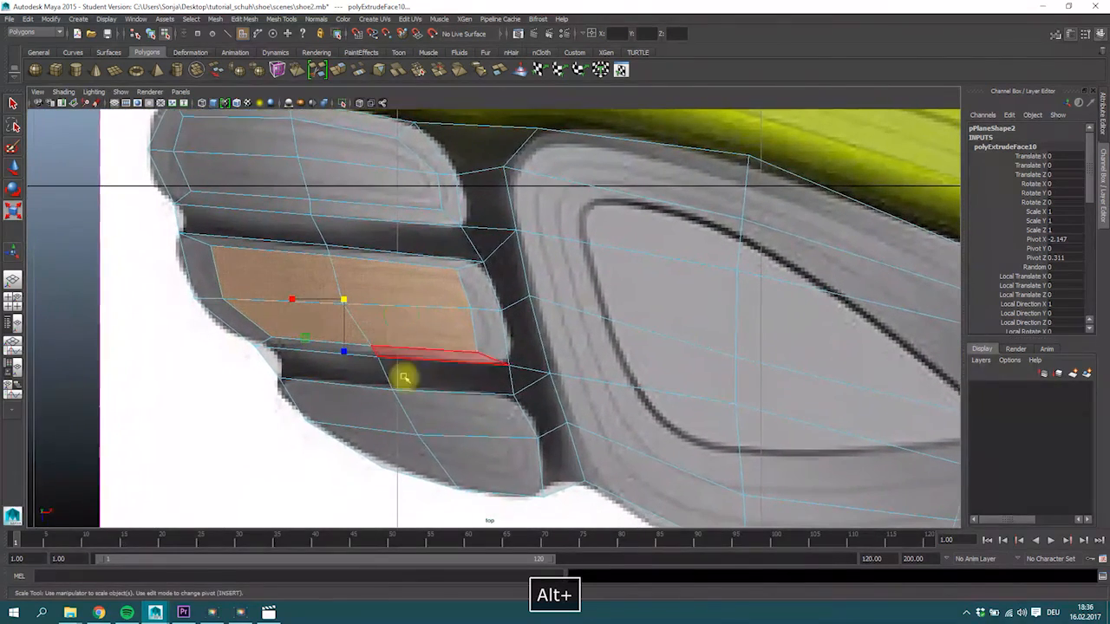
click(396, 422)
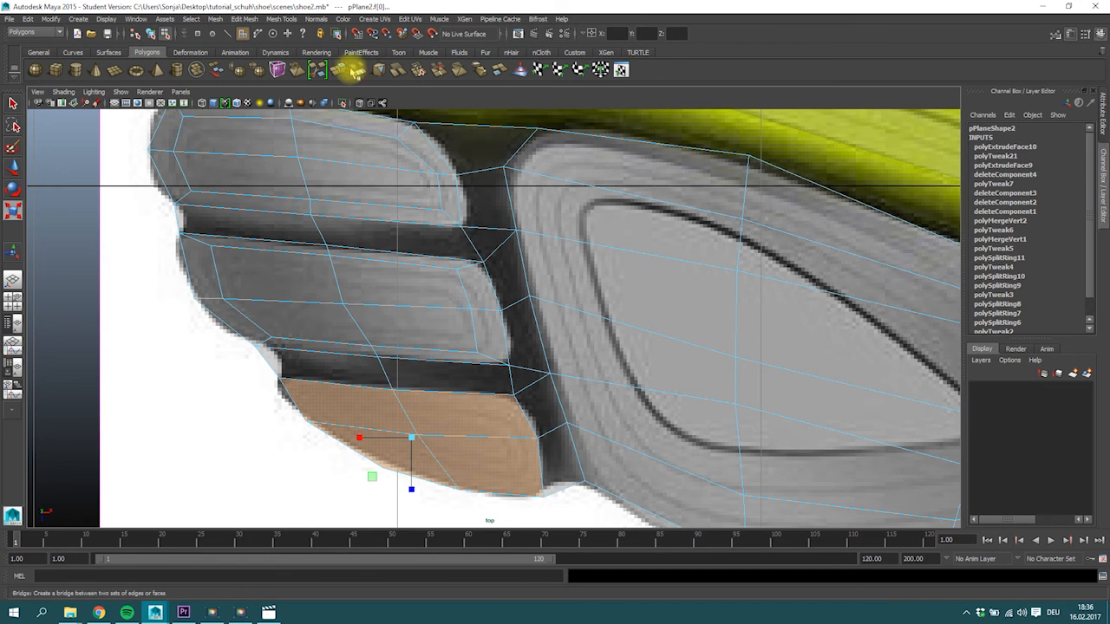
key(ctrl+e)
key(r)
drag(421, 434, 379, 448)
Move the middle tread pad's inner ring vertices outward, following the pad's contour lines in the reference image.
right_drag(212, 267, 186, 264)
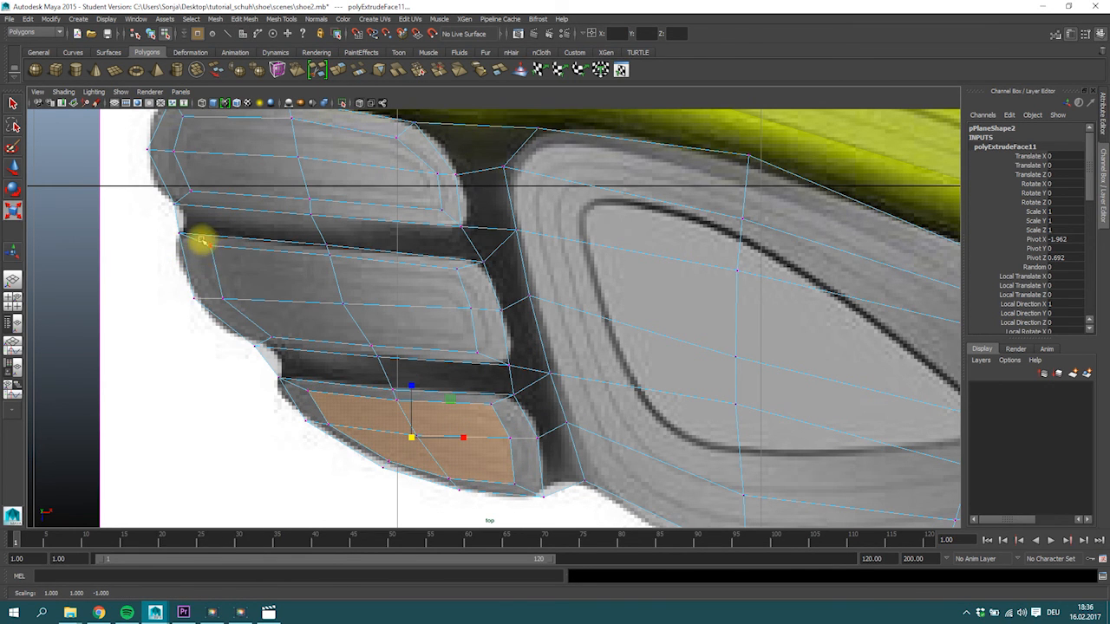
click(201, 252)
key(w)
click(331, 262)
middle_drag(460, 272, 458, 271)
click(493, 307)
middle_drag(494, 307, 472, 310)
click(482, 350)
click(371, 345)
middle_drag(372, 342, 252, 334)
Align the outer vertices around the notch between the middle and lowest pads with the sole's outline.
click(261, 347)
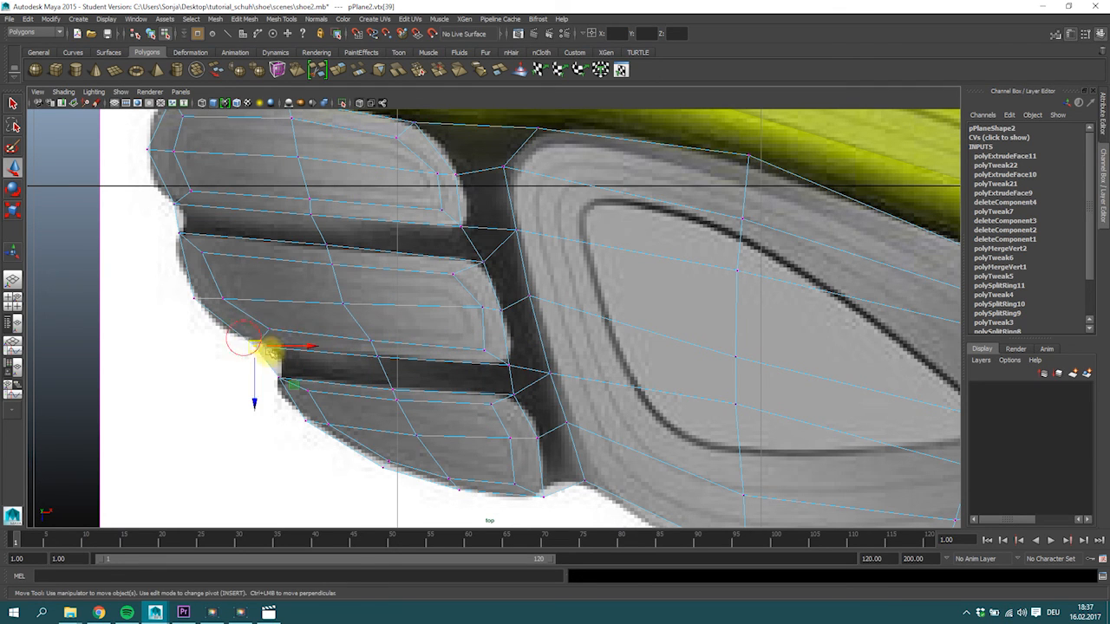
click(280, 376)
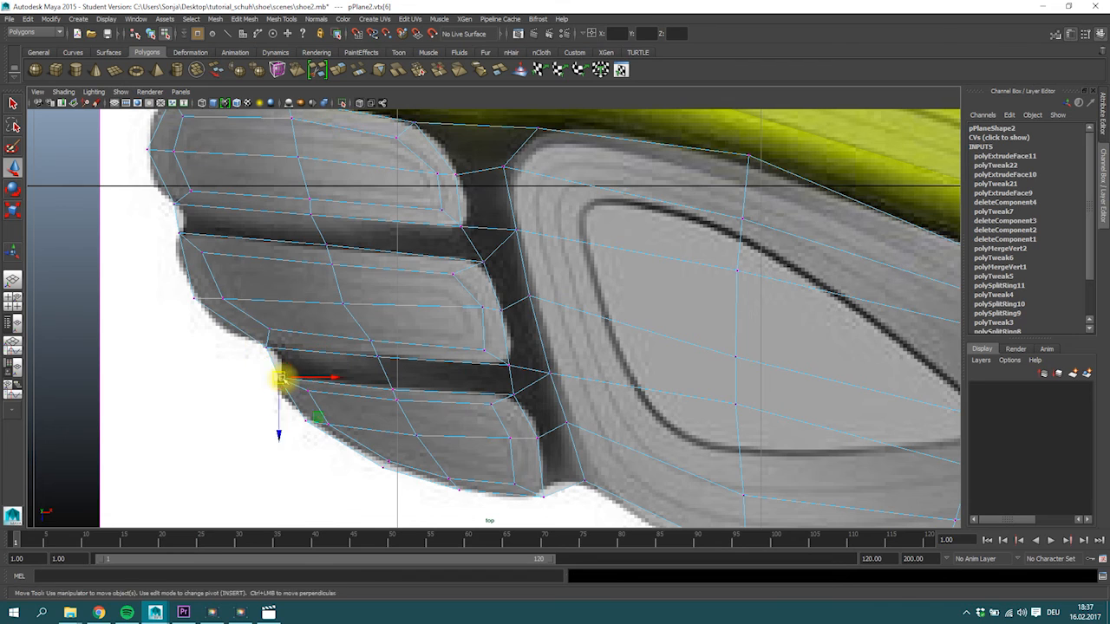
click(324, 423)
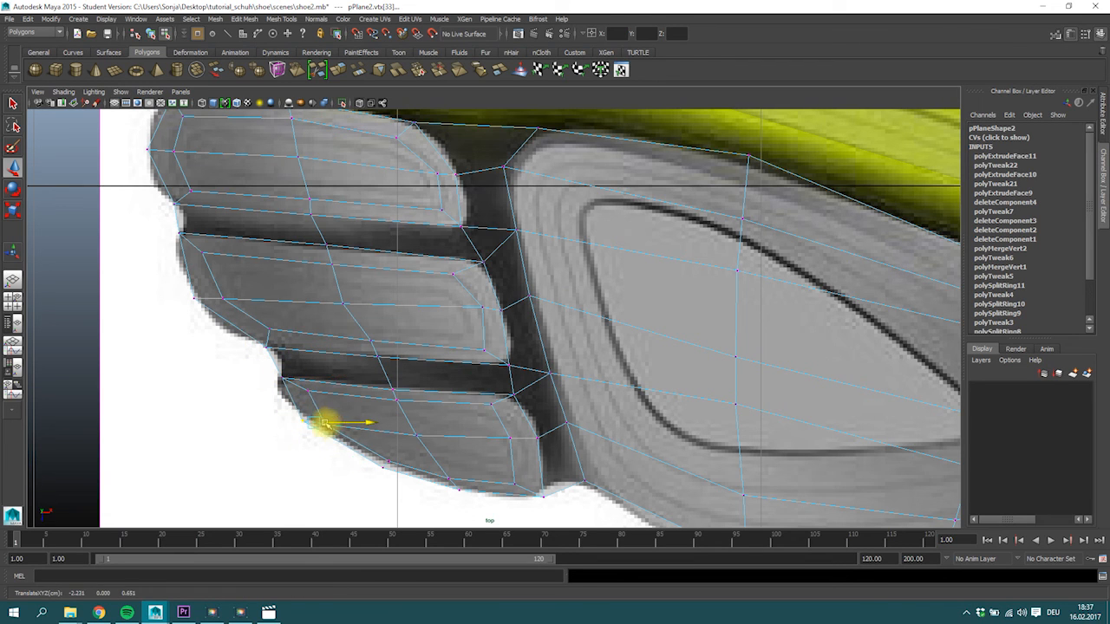
Move the lowest small pad's inner ring vertices outward so the ring follows the pad's contour.
click(310, 396)
drag(312, 396, 313, 400)
click(393, 397)
drag(489, 398, 490, 408)
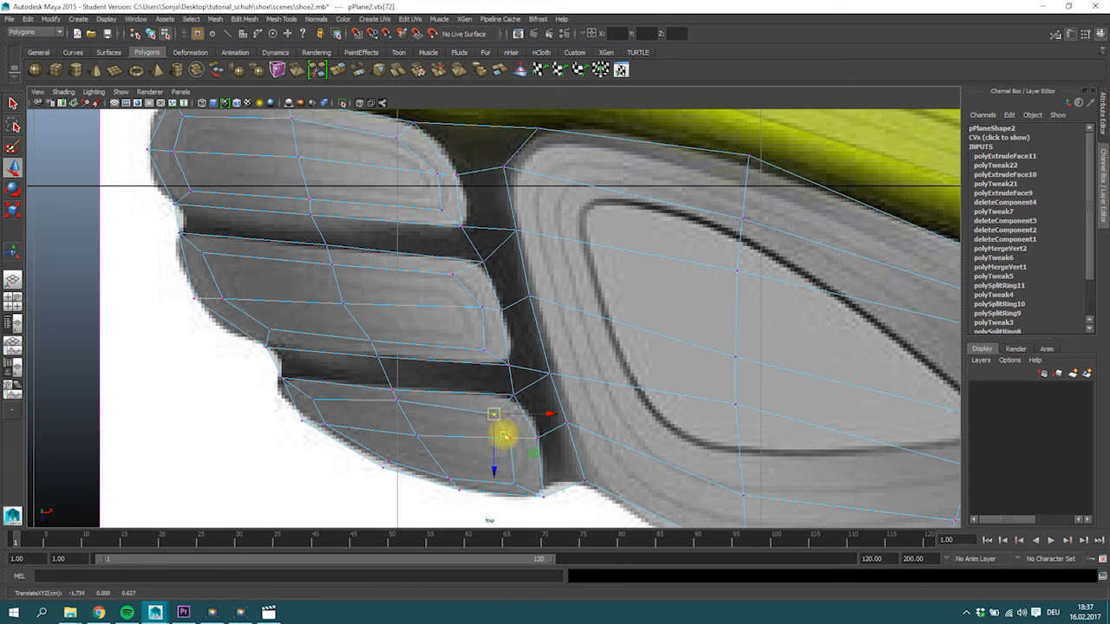
click(515, 483)
key(space)
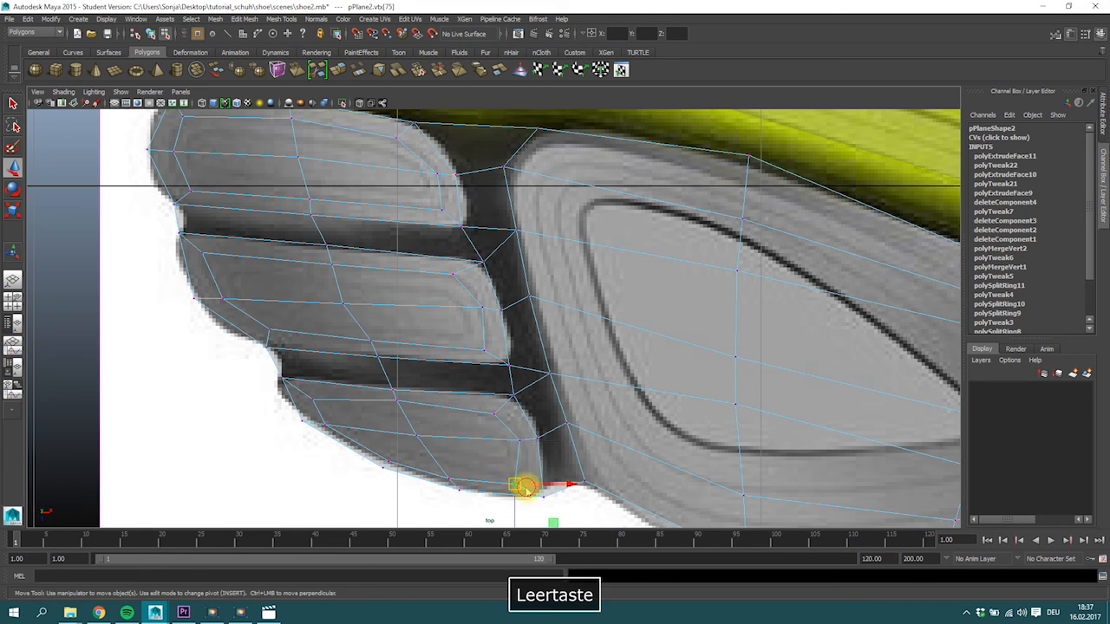
click(454, 475)
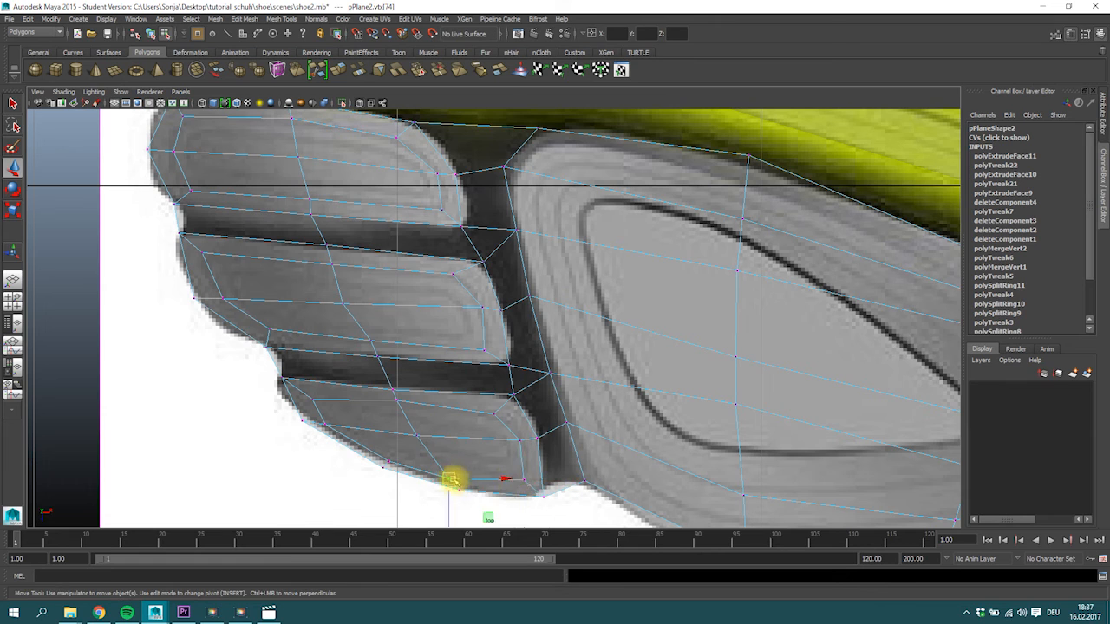
drag(388, 461, 391, 458)
Select all interior edges of the large grey pad and delete them, leaving a single face.
alt+middle_drag(524, 330, 498, 346)
mouse_move(513, 348)
alt+right_down()
mouse_move(491, 350)
mouse_move(503, 346)
alt+right_up()
alt+middle_drag(502, 347, 256, 284)
mouse_move(525, 324)
alt+right_down()
mouse_move(485, 324)
mouse_move(512, 321)
alt+right_up()
alt+middle_drag(512, 322, 376, 203)
right_drag(412, 216, 394, 199)
mouse_move(378, 188)
mouse_down()
mouse_move(475, 349)
mouse_move(471, 405)
mouse_up()
ctrl+shift+drag(561, 259, 602, 415)
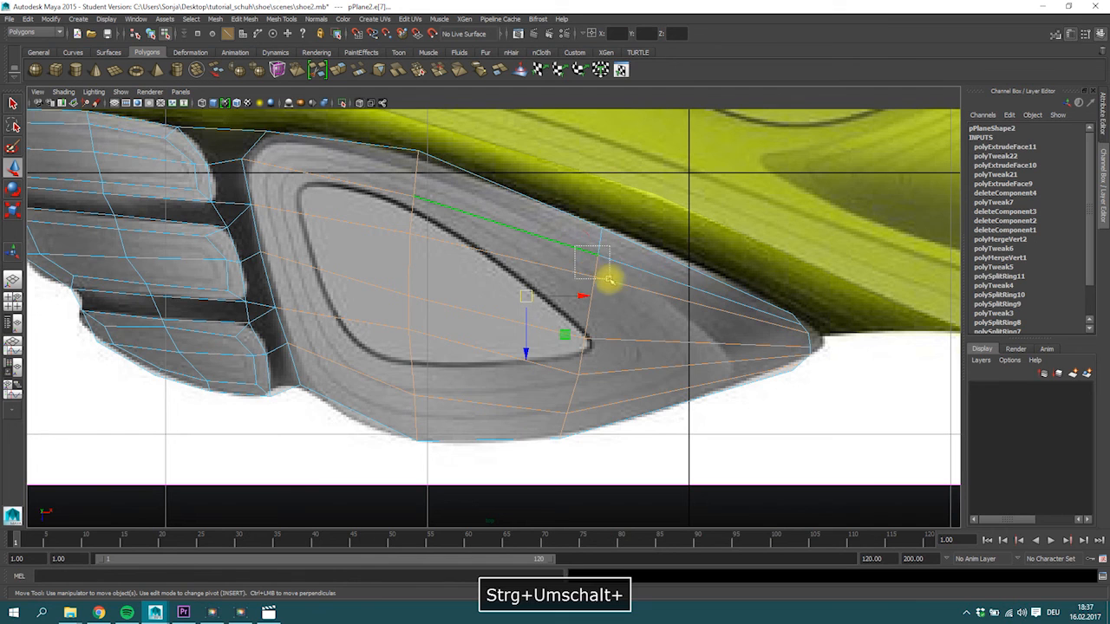
key(Delete)
right_drag(589, 312, 588, 339)
click(568, 347)
click(322, 70)
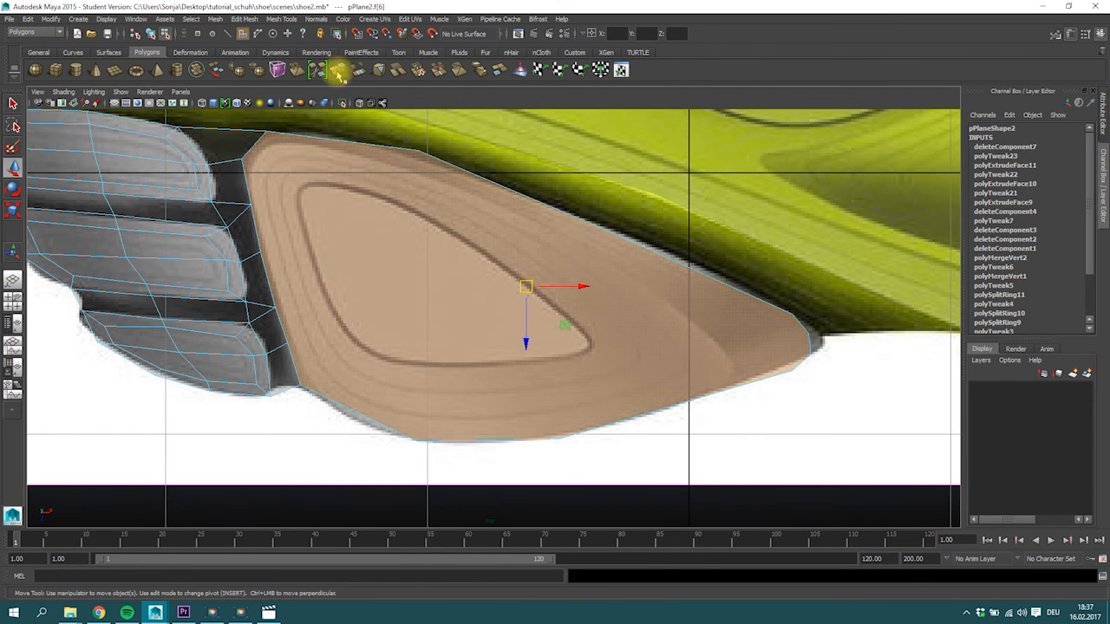
click(337, 70)
key(r)
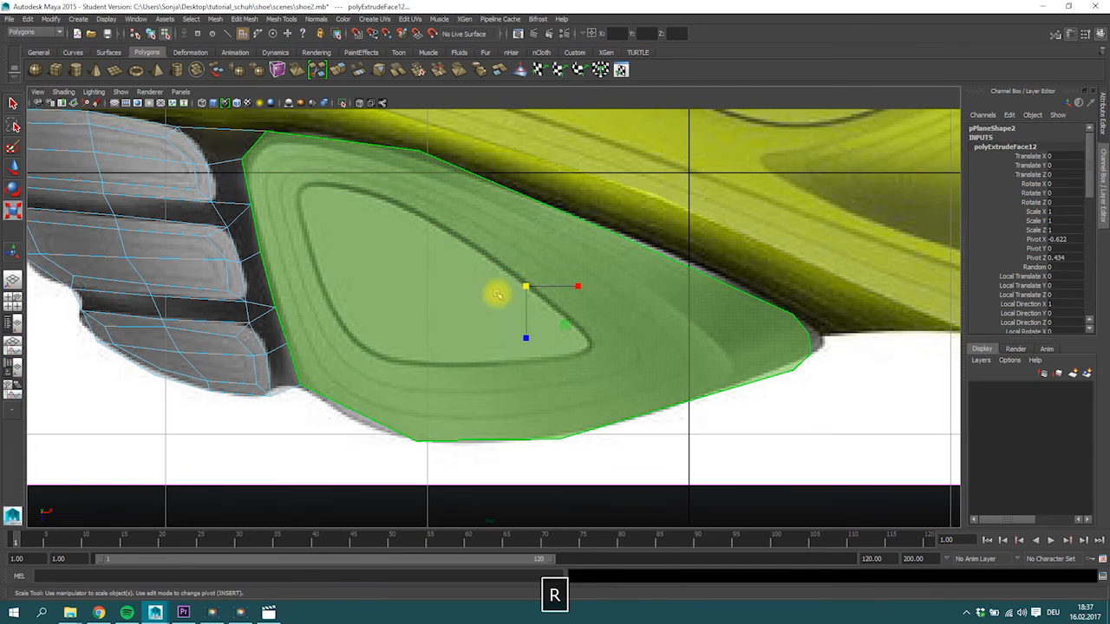
drag(526, 287, 482, 300)
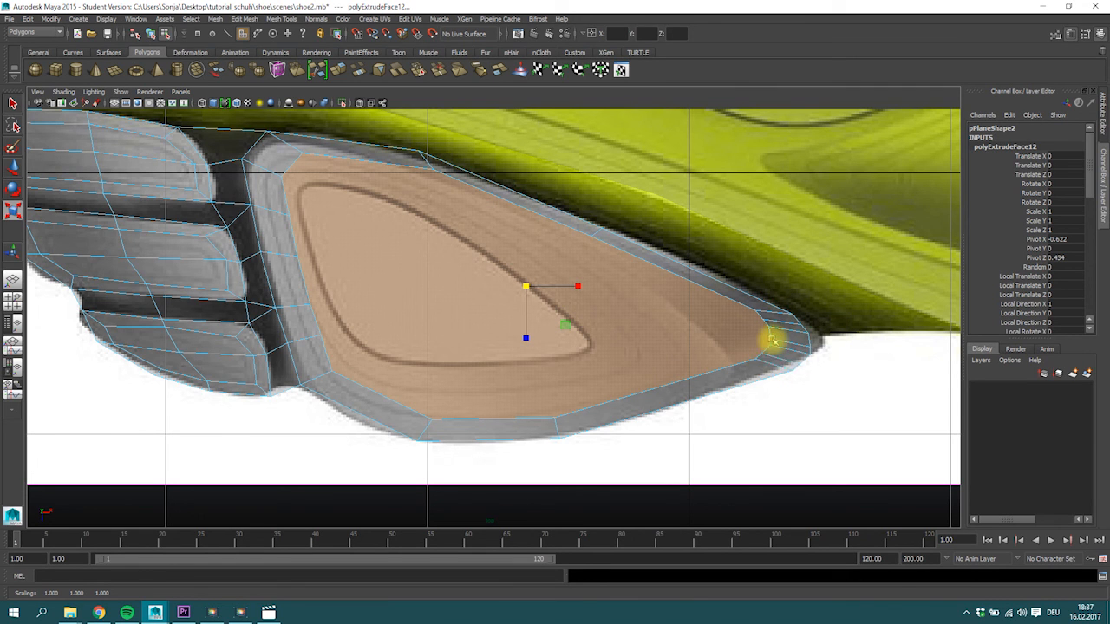
key(ctrl+z)
key(ctrl+z)
key(ctrl+z)
Delete the surplus vertices clustered along the large pad's pointed arch-side tip.
right_click(709, 305)
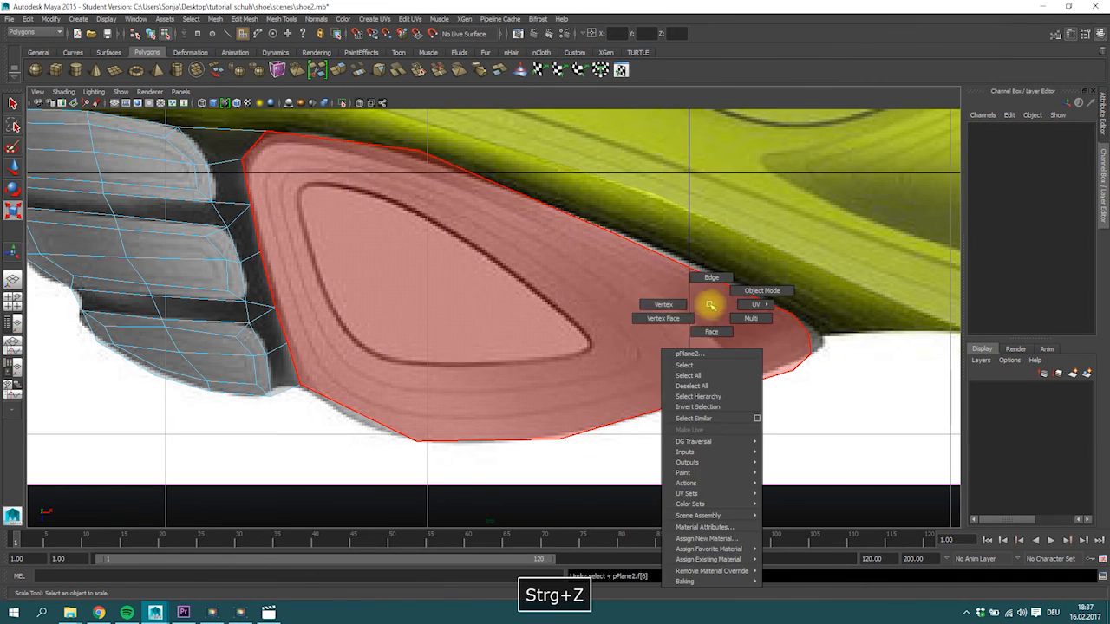
click(757, 295)
click(798, 323)
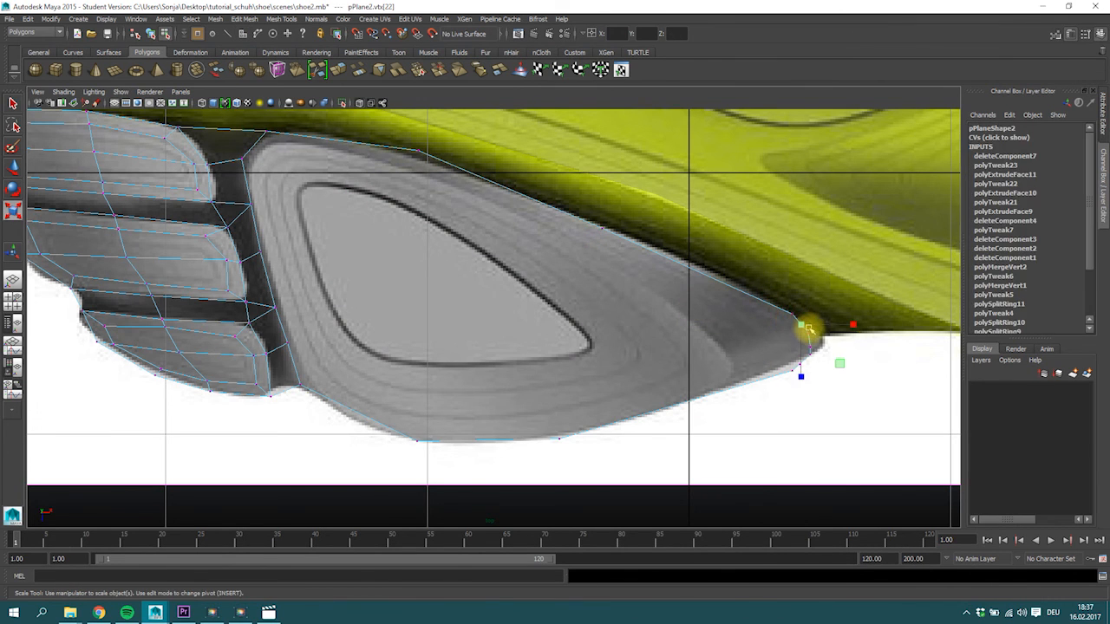
key(Delete)
drag(812, 344, 805, 370)
key(Delete)
key(Delete)
Move the large pad's tip vertices out to the reference outline and shift their upper and lower neighbours along the edge.
right_drag(806, 335, 763, 332)
click(808, 342)
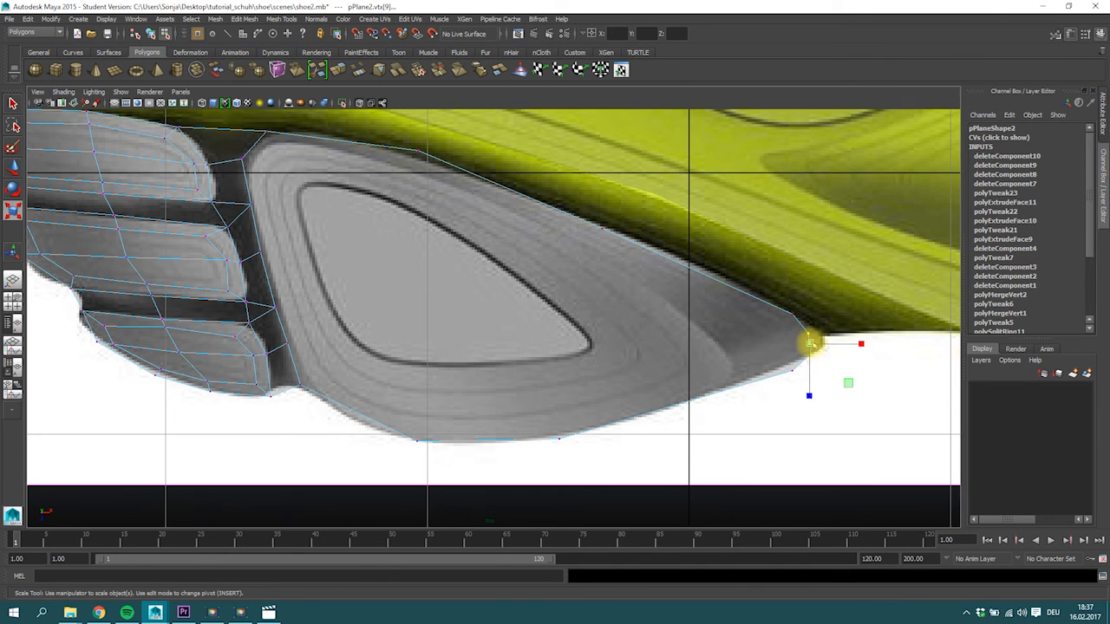
key(w)
click(792, 314)
drag(792, 314, 771, 305)
click(793, 371)
drag(792, 372, 780, 368)
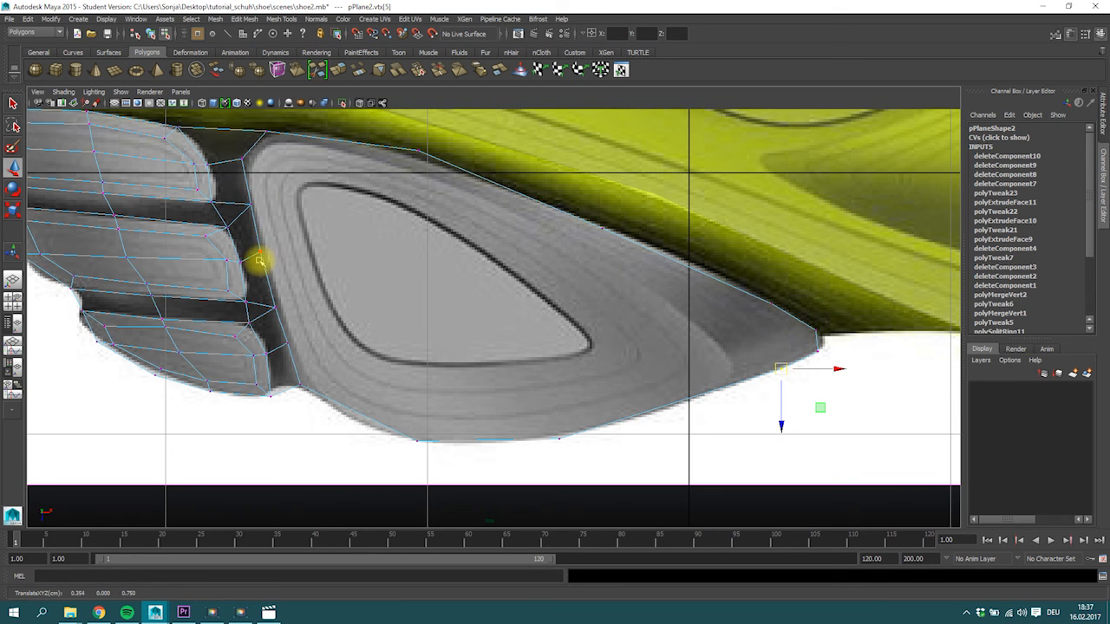
Merge the two pairs of neighbouring vertices along the large pad's toe-side edge.
click(281, 324)
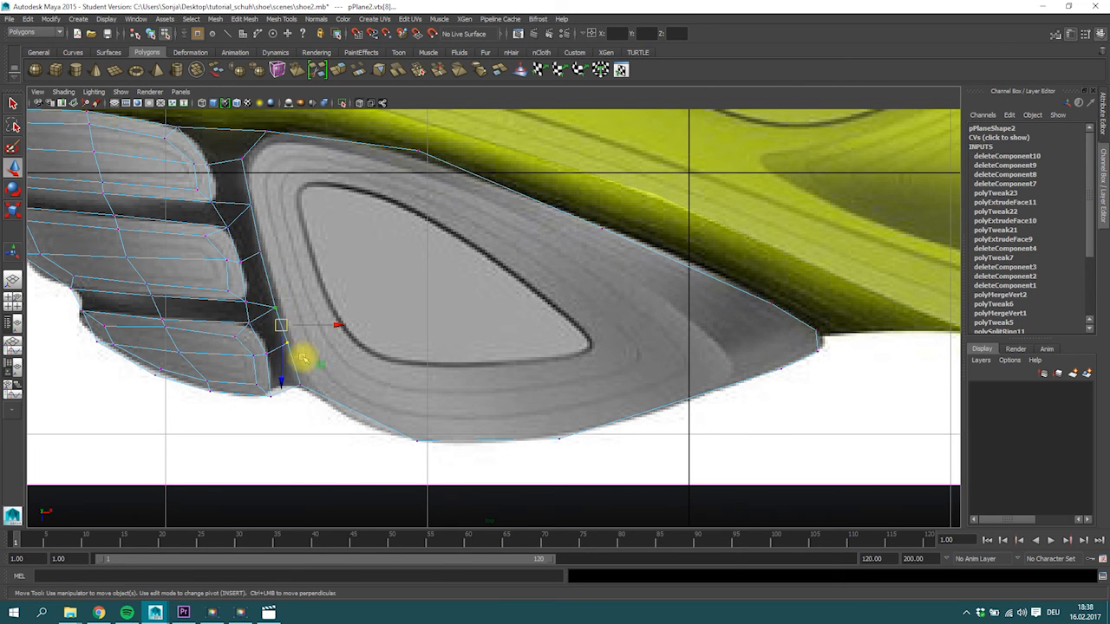
click(419, 72)
drag(244, 195, 280, 257)
click(431, 78)
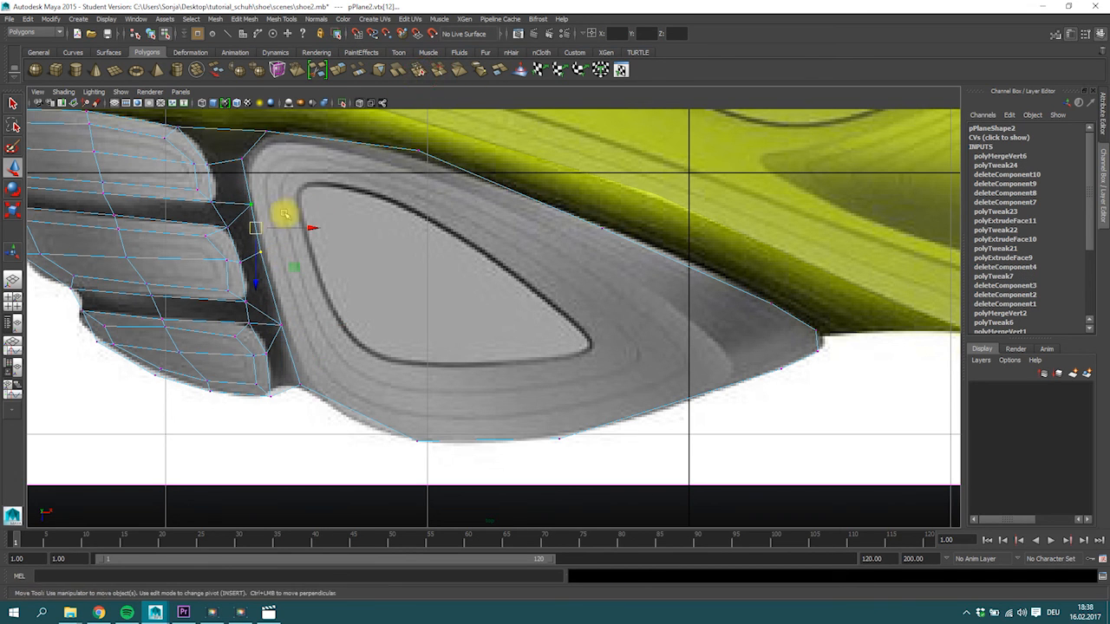
Reposition the large pad's upper toe-side corner vertices and its lower edge vertex along the reference outline.
click(242, 160)
key(w)
drag(242, 161, 244, 171)
click(265, 132)
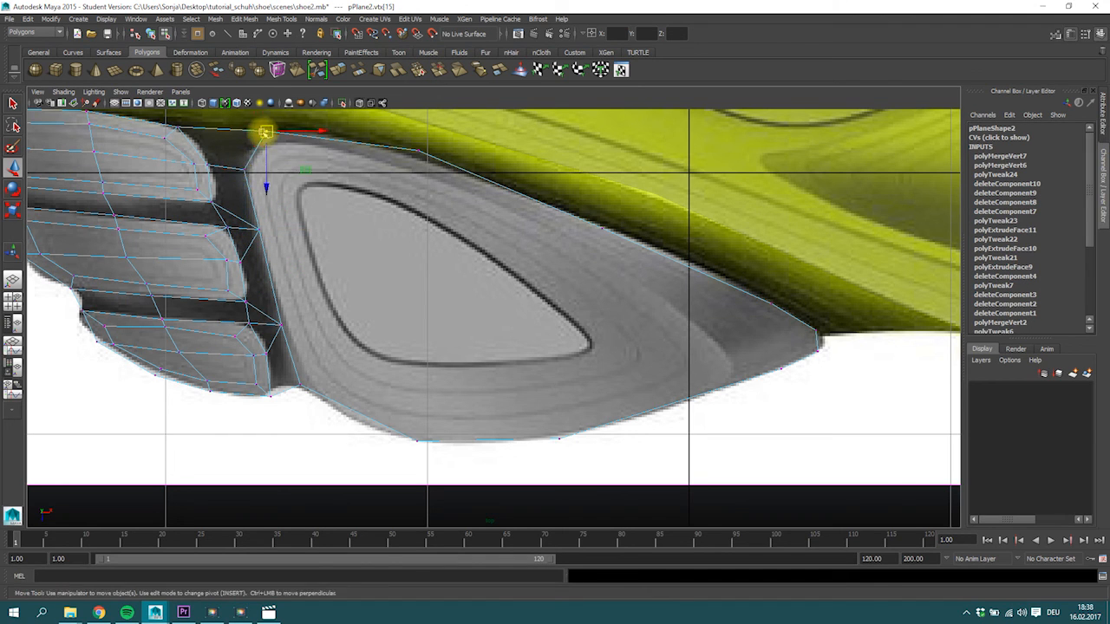
click(410, 440)
Extrude the large pad's face and scale it inward to about 0.87 along X and Z.
right_drag(441, 327, 454, 350)
click(453, 350)
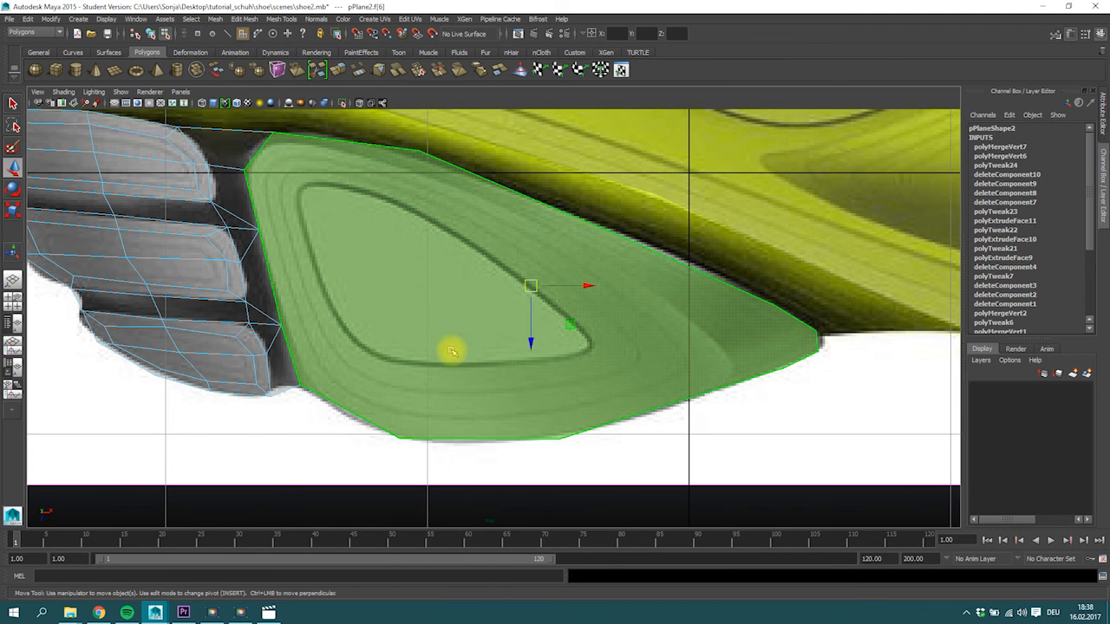
click(338, 71)
key(w)
key(r)
drag(529, 287, 491, 313)
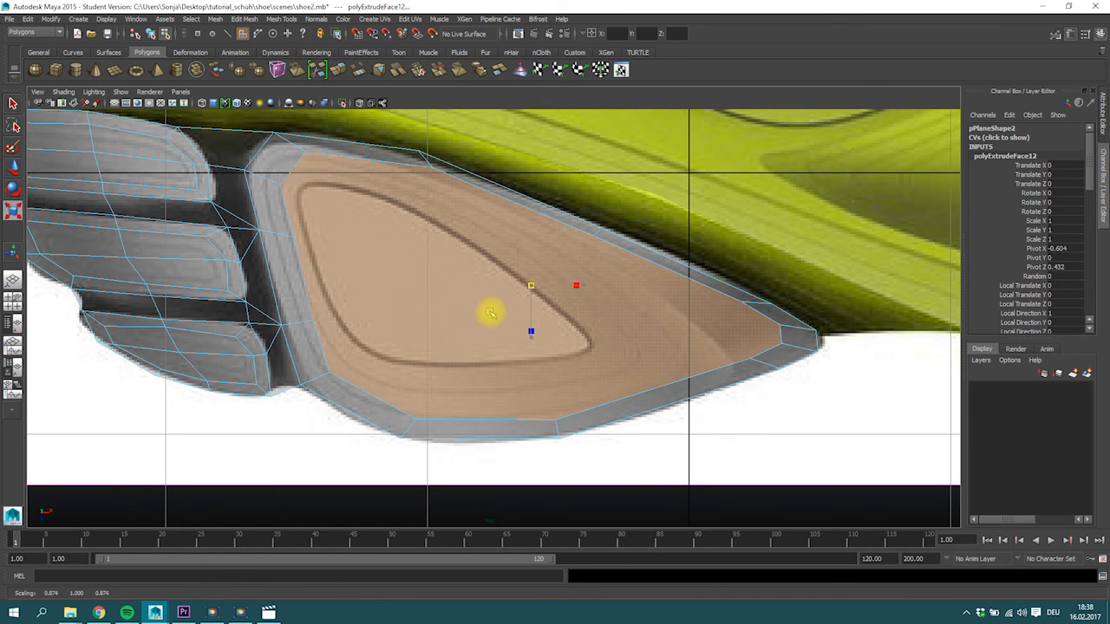
Move the large pad's inner and outer vertices at the upper toe-side corner outward around the rounded contour.
right_drag(413, 165, 303, 153)
click(310, 153)
key(w)
drag(310, 153, 270, 132)
click(249, 171)
mouse_move(250, 171)
mouse_down()
mouse_move(239, 166)
mouse_move(270, 178)
mouse_up()
click(280, 185)
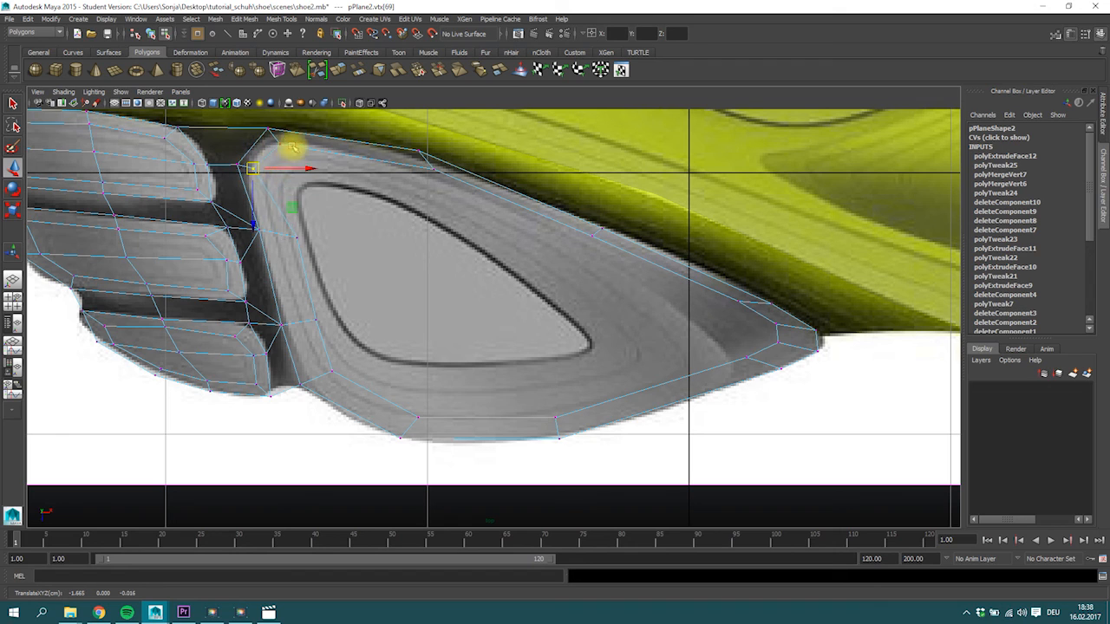
Move the inner ring's vertices along the large pad's upper edge closer to its outer edge.
click(426, 166)
drag(424, 166, 417, 155)
drag(574, 214, 592, 236)
click(584, 232)
Pull the inner ring's arch-side vertices back from the pointed tip to the curved contour line.
drag(733, 295, 678, 306)
click(776, 325)
drag(776, 325, 708, 331)
drag(777, 346, 725, 374)
Move the inner ring's vertices along the large pad's lower and toe-side edges outward, close to the outer edge.
click(556, 433)
drag(559, 437, 557, 430)
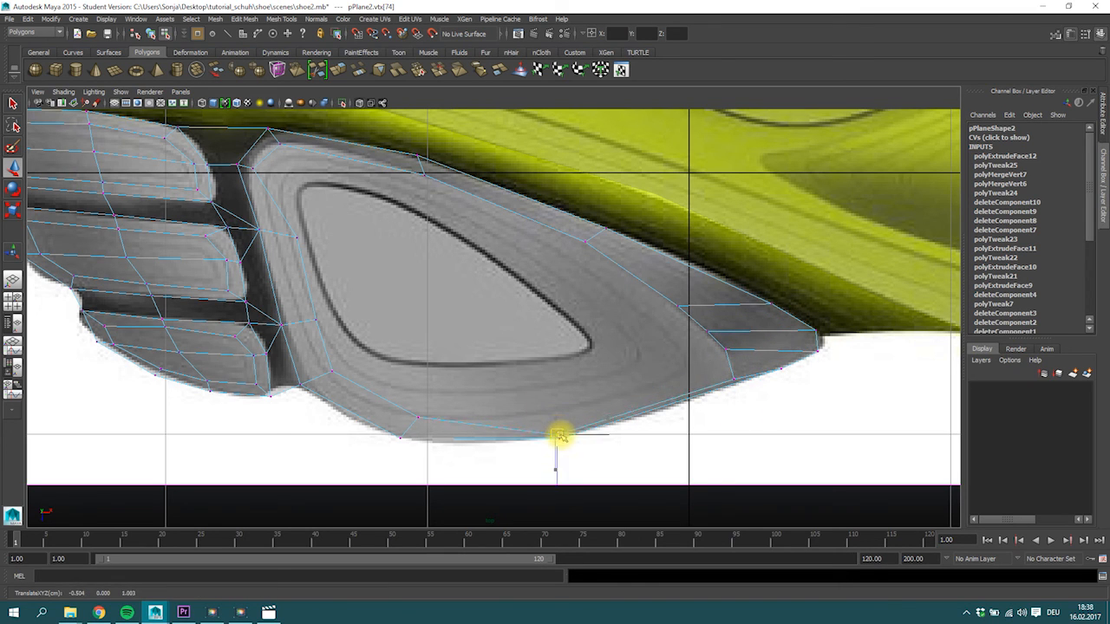
drag(400, 405, 403, 433)
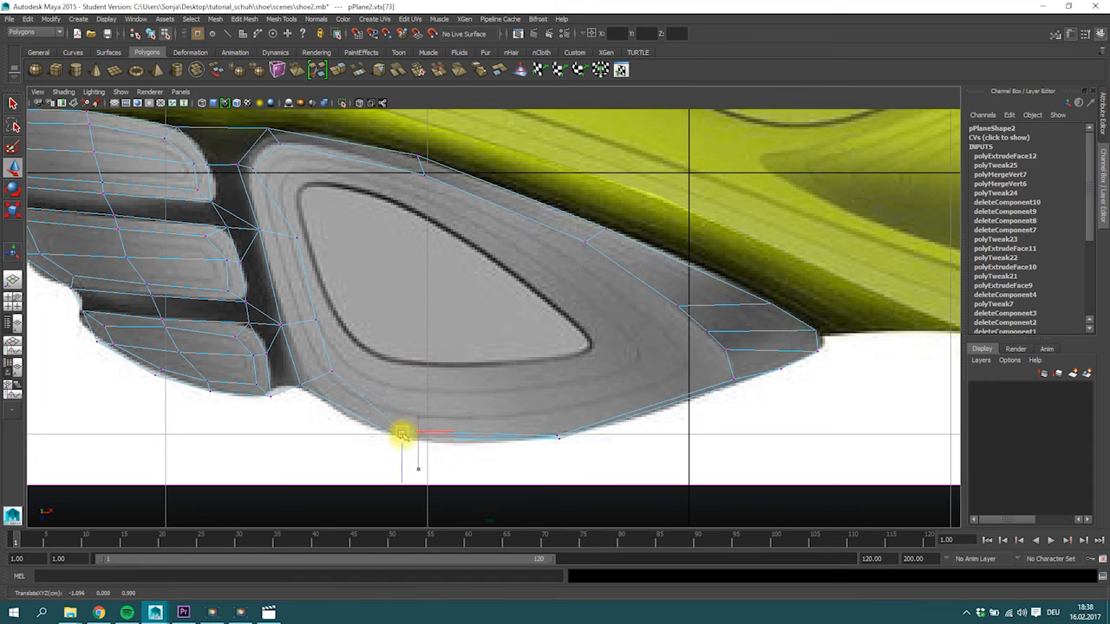
drag(330, 362, 316, 381)
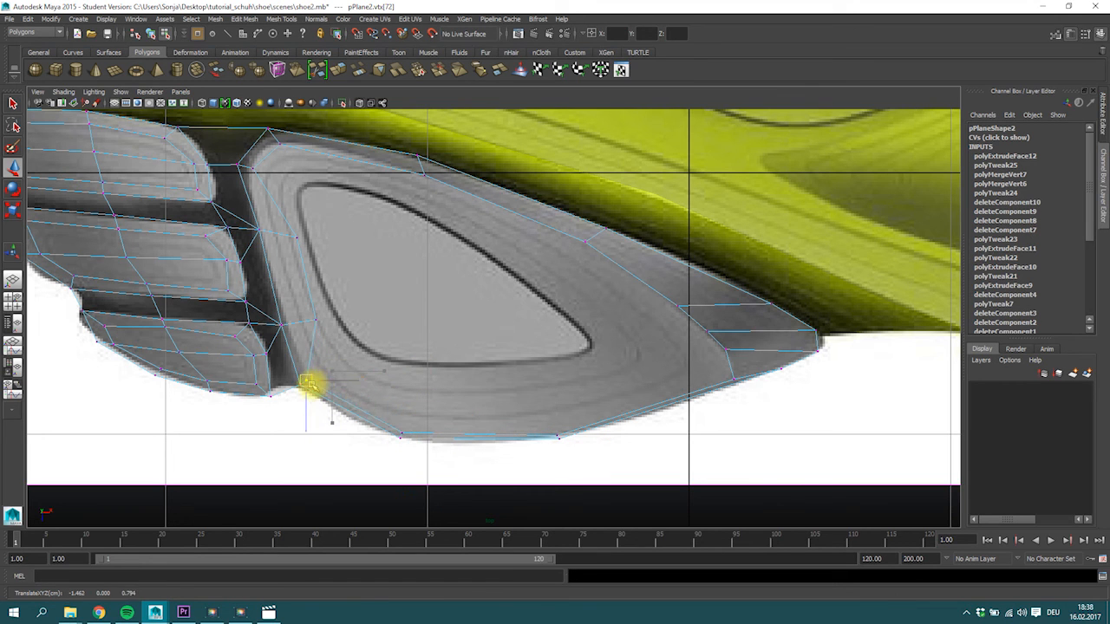
drag(304, 317, 287, 334)
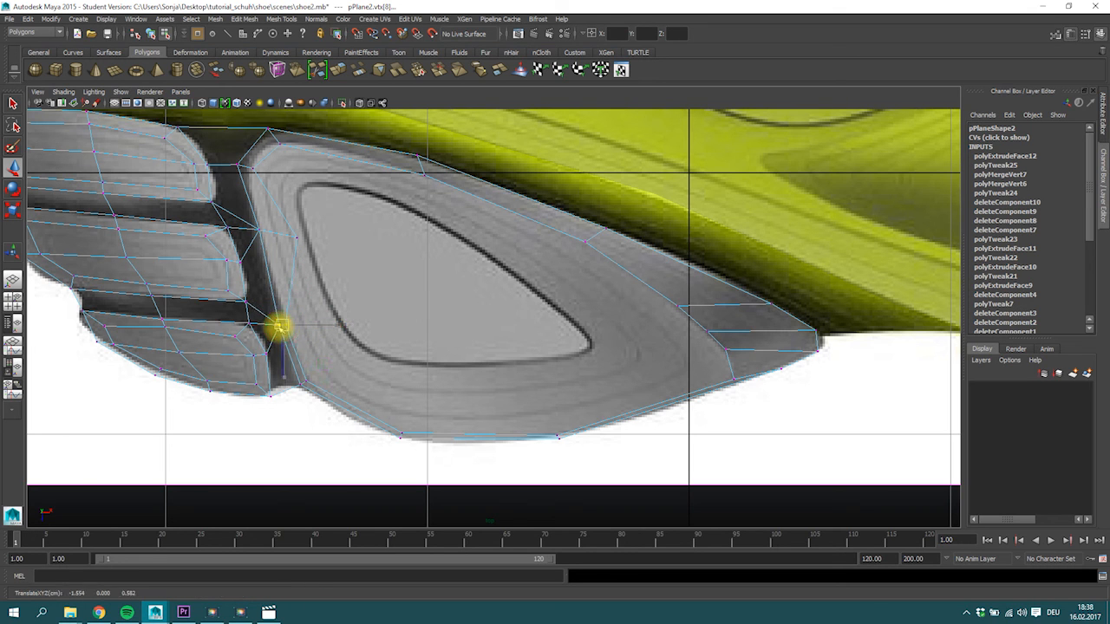
click(258, 229)
mouse_move(258, 229)
mouse_down()
mouse_move(277, 237)
mouse_move(263, 231)
mouse_up()
click(301, 238)
Extrude the large pad's inner face and scale it inward to roughly the size of the dark triangular outline.
right_drag(416, 273, 396, 186)
click(320, 68)
key(r)
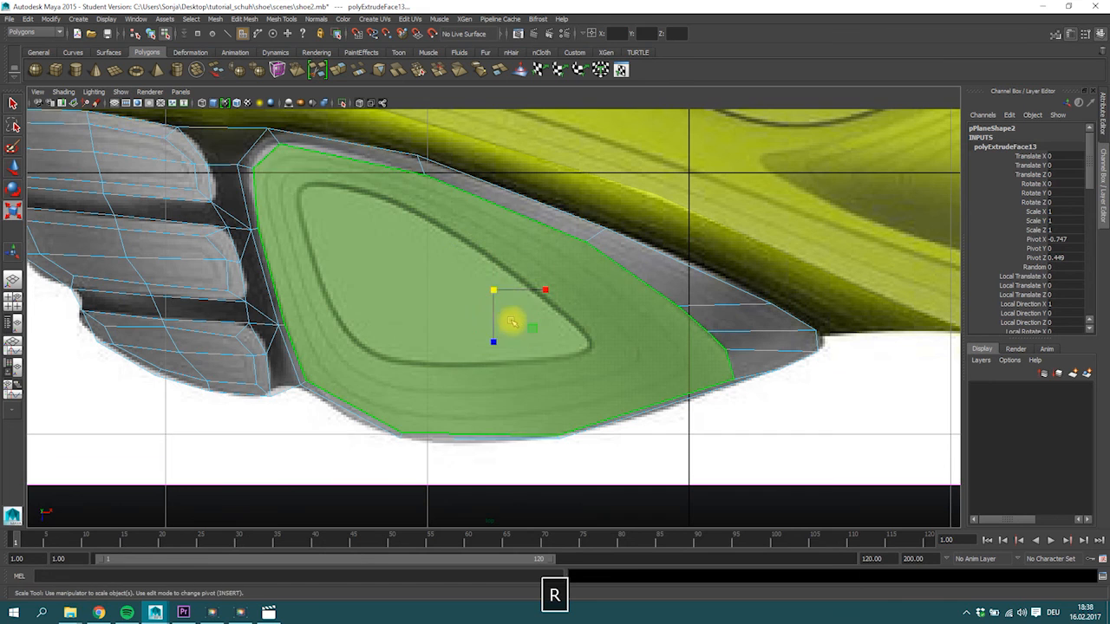
drag(491, 292, 434, 312)
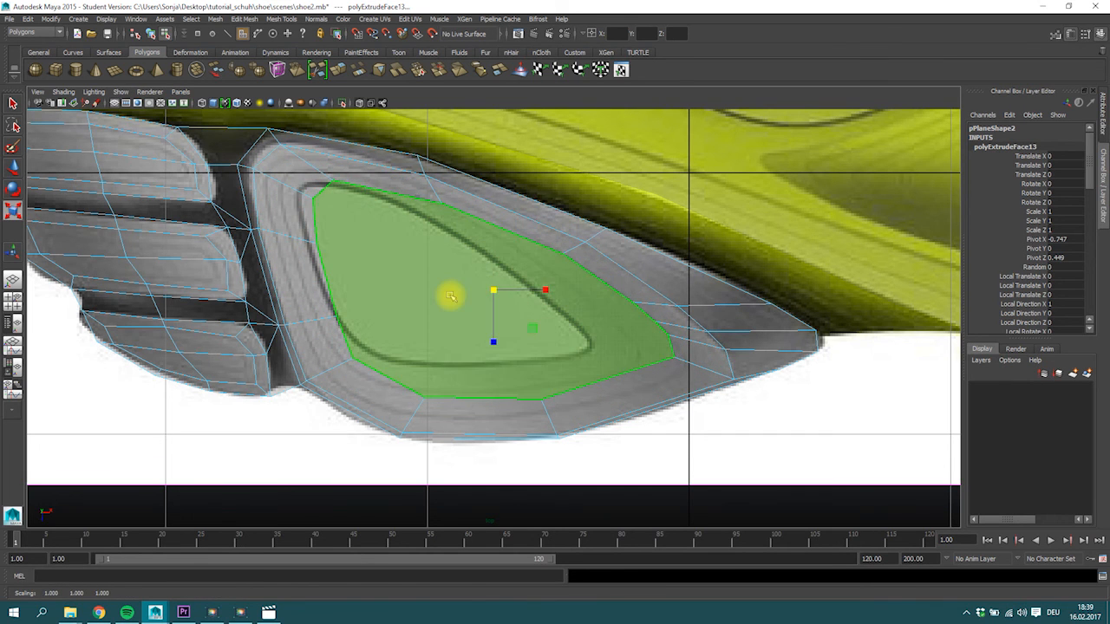
Move the new ring's toe-side and upper corner vertices onto the dark triangular outline.
right_drag(324, 233, 300, 234)
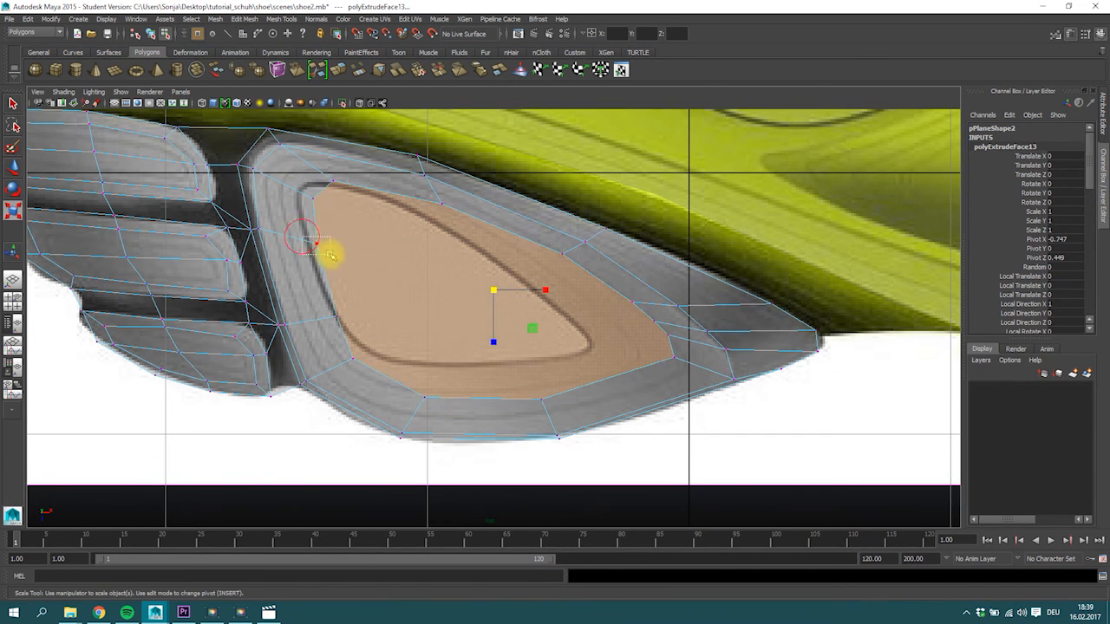
click(320, 245)
key(w)
drag(316, 242, 310, 244)
click(299, 195)
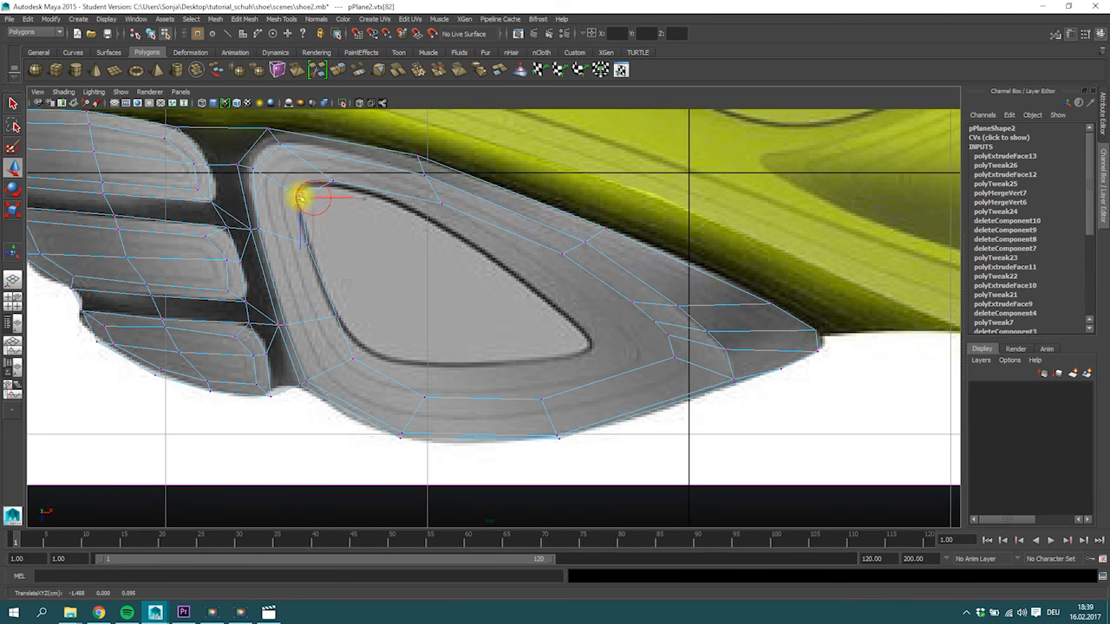
drag(311, 174, 322, 178)
Move the new ring's vertices along the slanted upper side onto the dark triangular outline.
drag(445, 206, 415, 208)
click(563, 252)
drag(563, 253, 520, 281)
click(633, 303)
click(634, 287)
click(633, 302)
drag(633, 303, 560, 308)
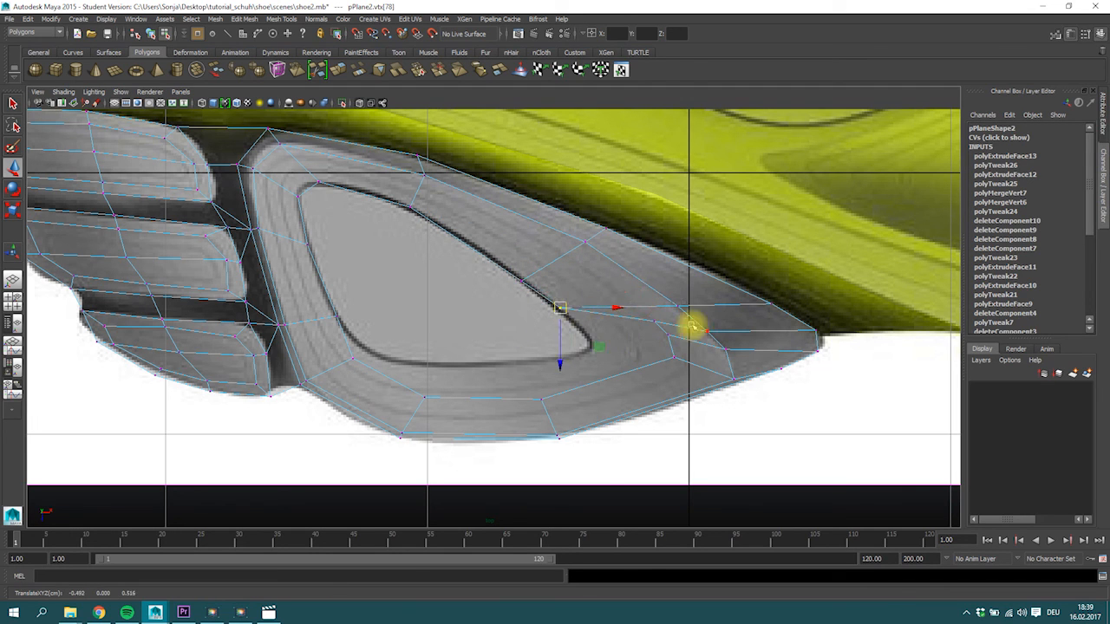
Fit the new ring's vertices at the pointed arch-side tip and along the lower side to the dark outline.
drag(653, 317, 589, 344)
click(587, 352)
drag(537, 371, 561, 410)
drag(542, 400, 529, 362)
drag(413, 383, 427, 364)
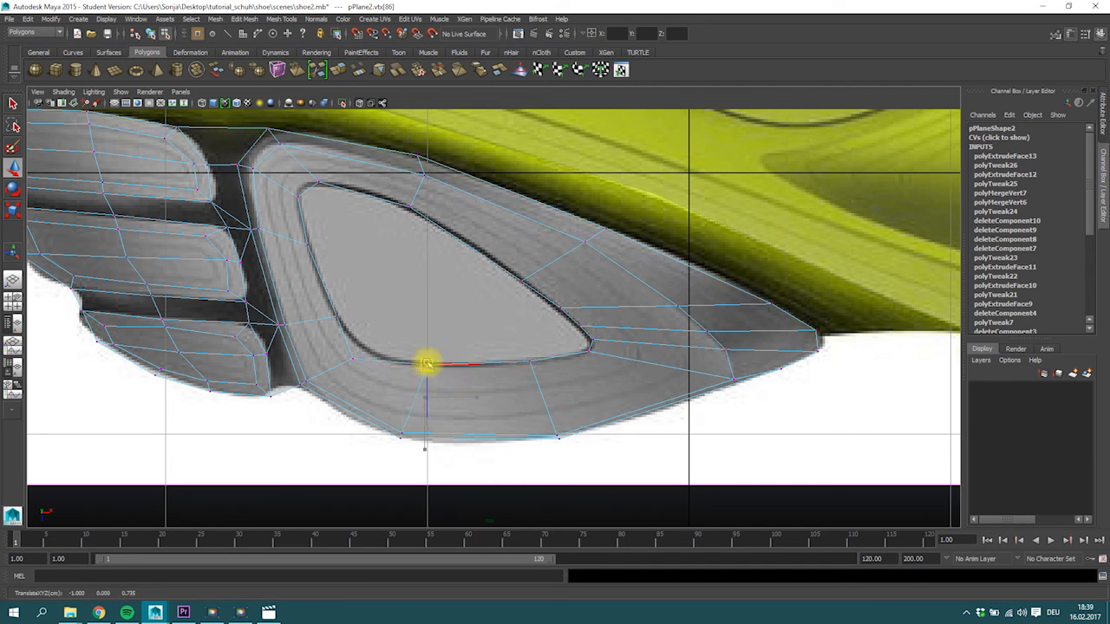
click(359, 351)
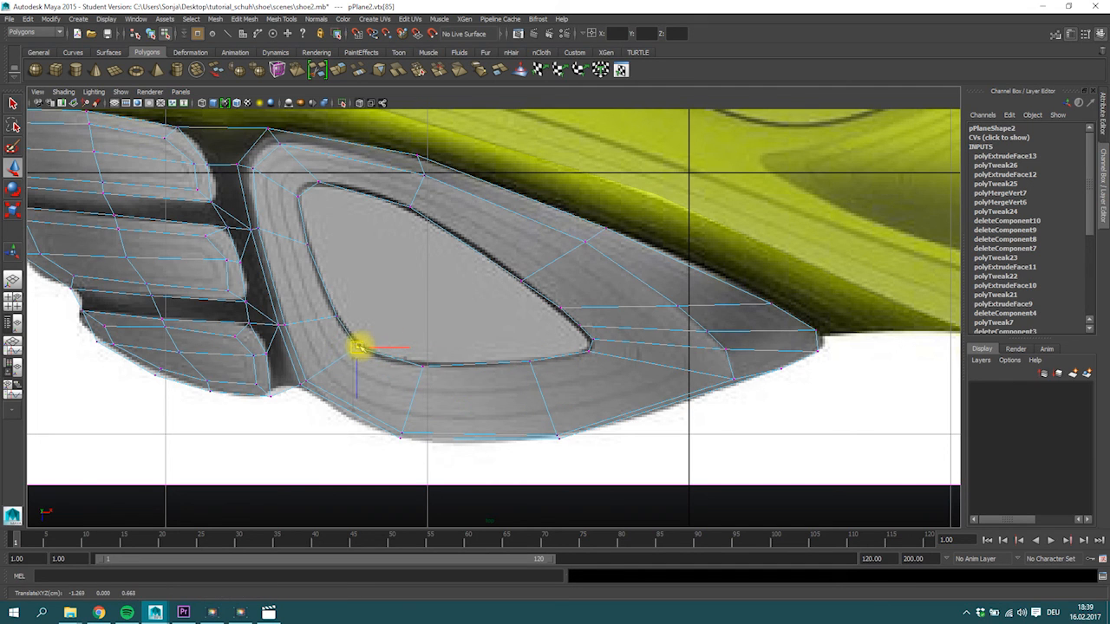
Extrude the triangular face again and scale it slightly inward to form a narrow ring along the dark outline.
right_drag(406, 299, 417, 302)
click(417, 302)
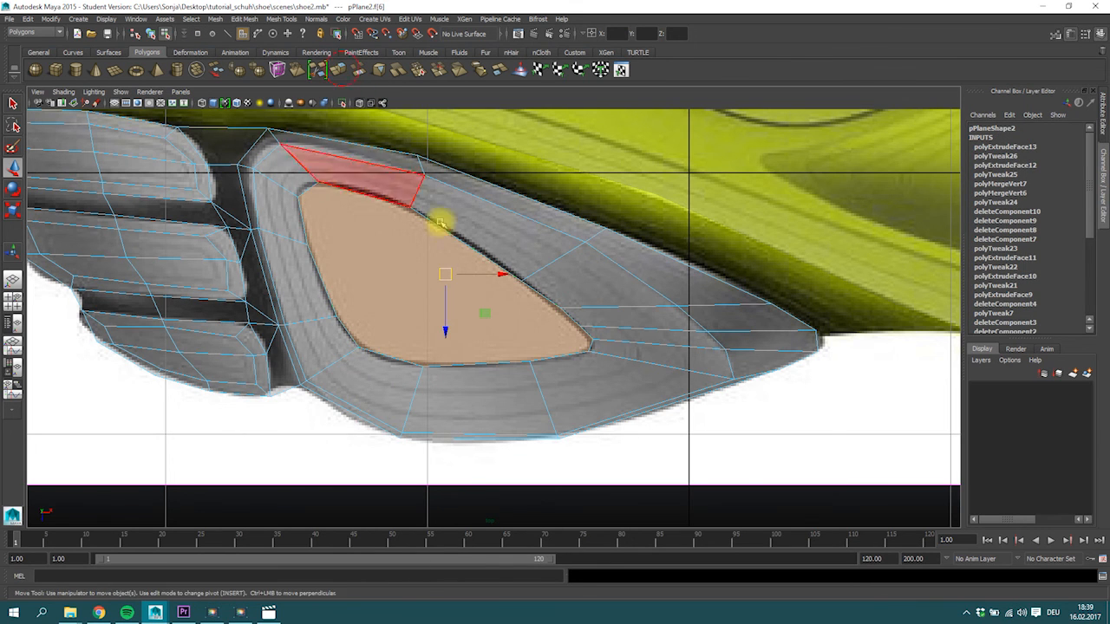
key(ctrl+e)
key(r)
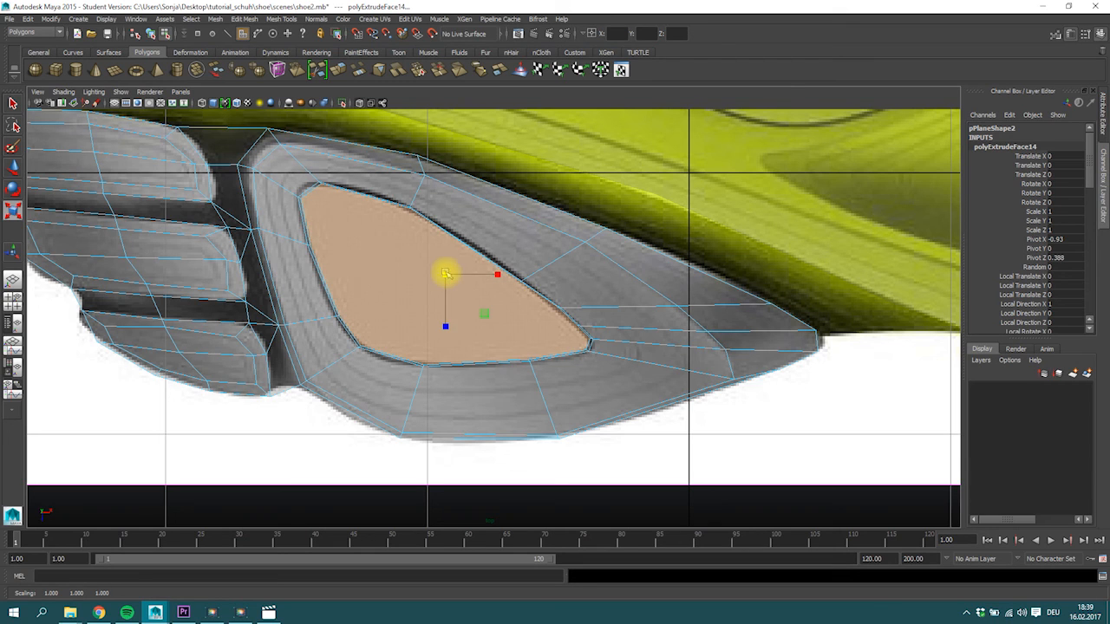
key(w)
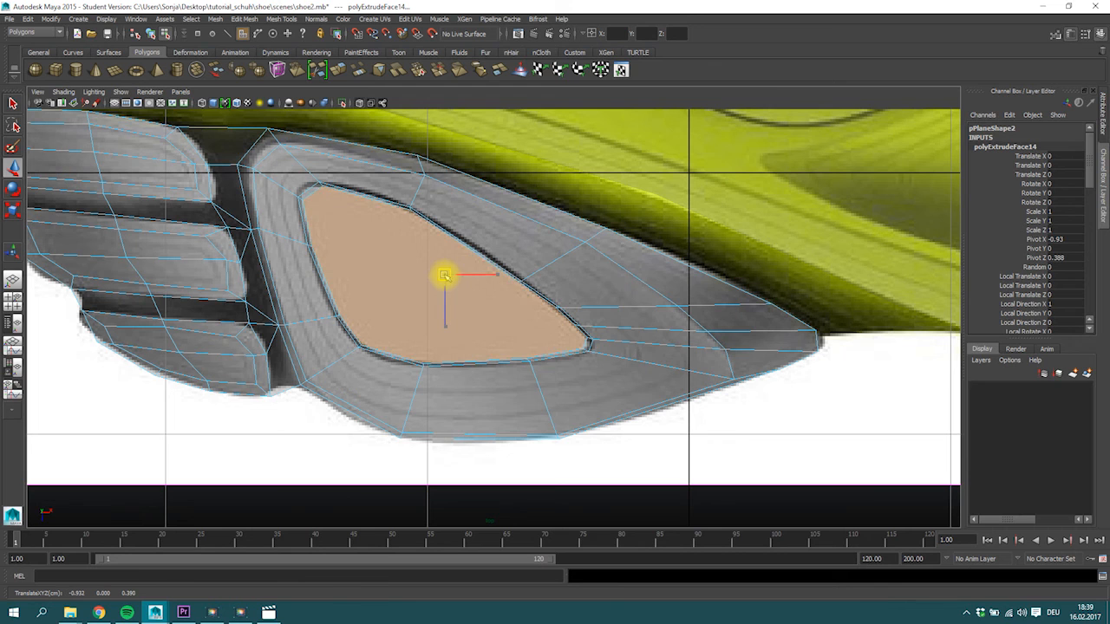
Adjust the narrow ring's vertices at the upper toe-side corner and at the pointed arch-side tip.
right_drag(309, 197, 257, 196)
drag(325, 217, 297, 196)
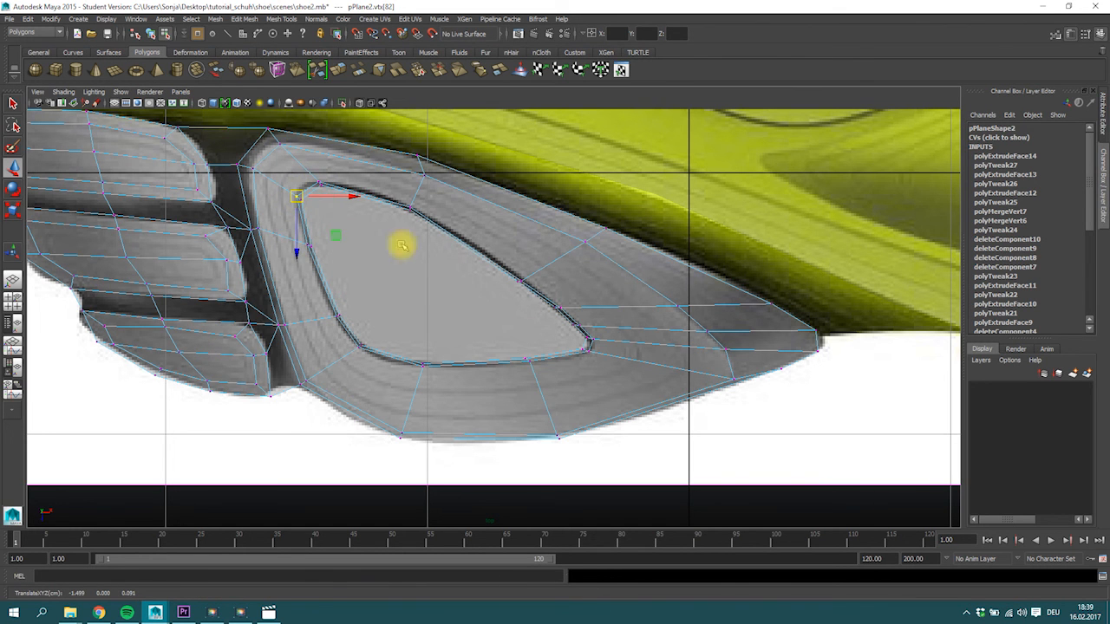
scroll(564, 338, up, 2)
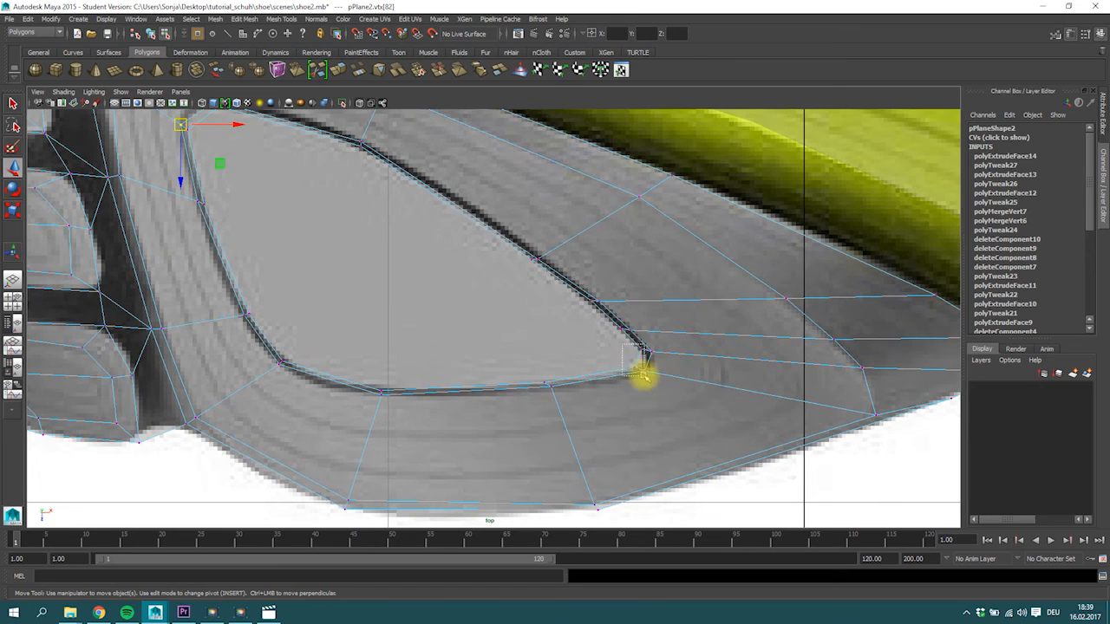
drag(638, 360, 642, 363)
Extrude the triangular face once more, scale it inward to leave a wider ring, and shift it slightly toward the toe.
right_drag(417, 279, 417, 300)
click(391, 248)
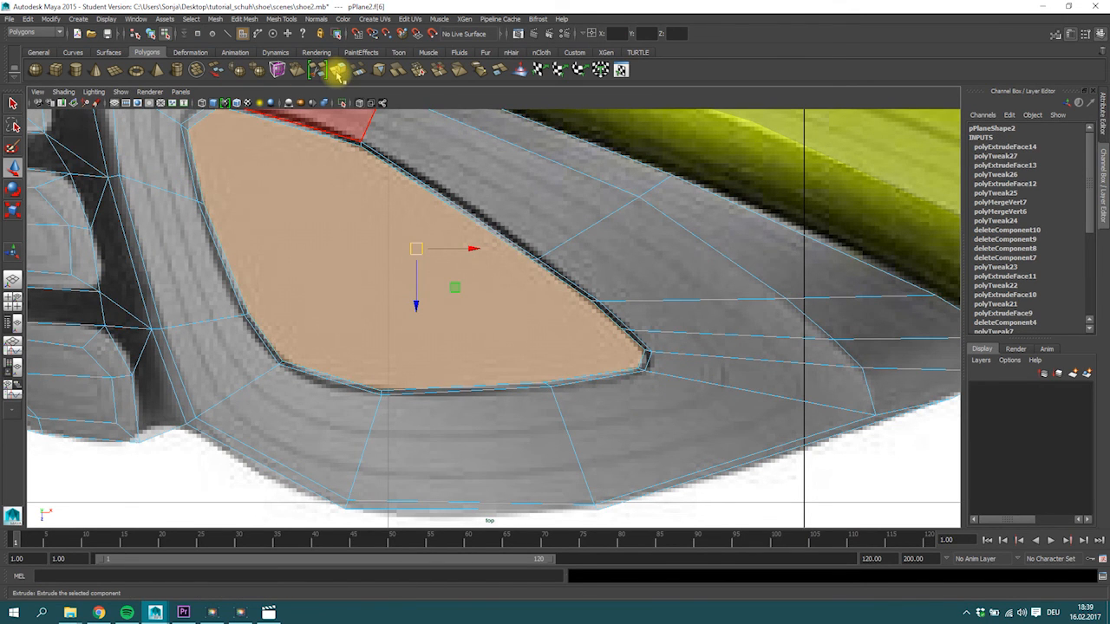
click(338, 74)
key(r)
drag(419, 249, 360, 280)
alt+scroll(374, 295, down, 5)
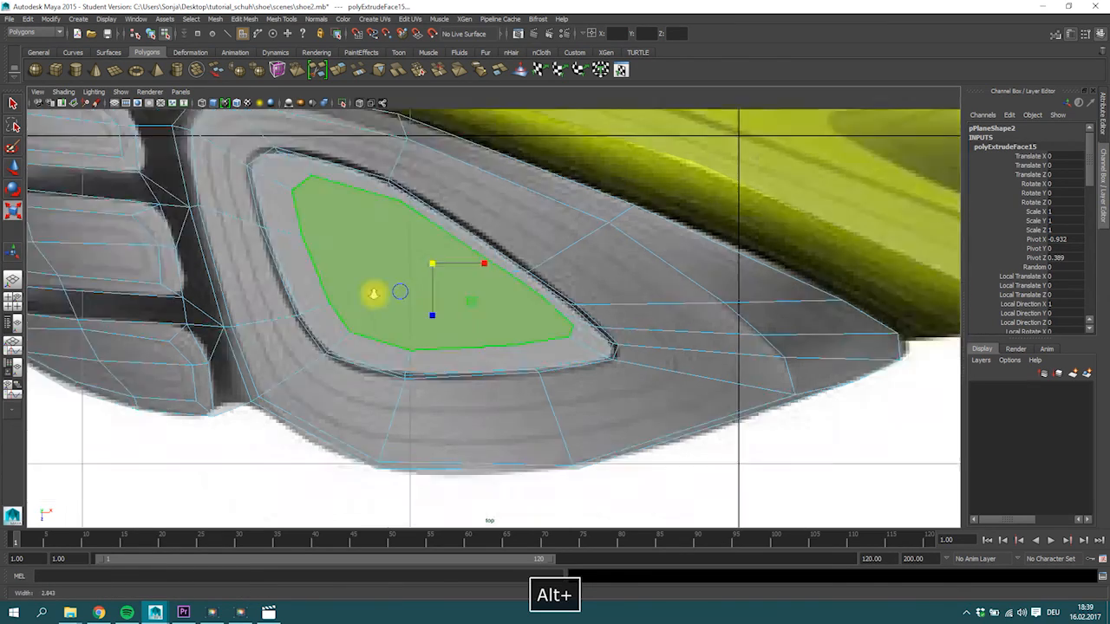
alt+scroll(387, 300, up, 5)
alt+middle_drag(381, 300, 384, 309)
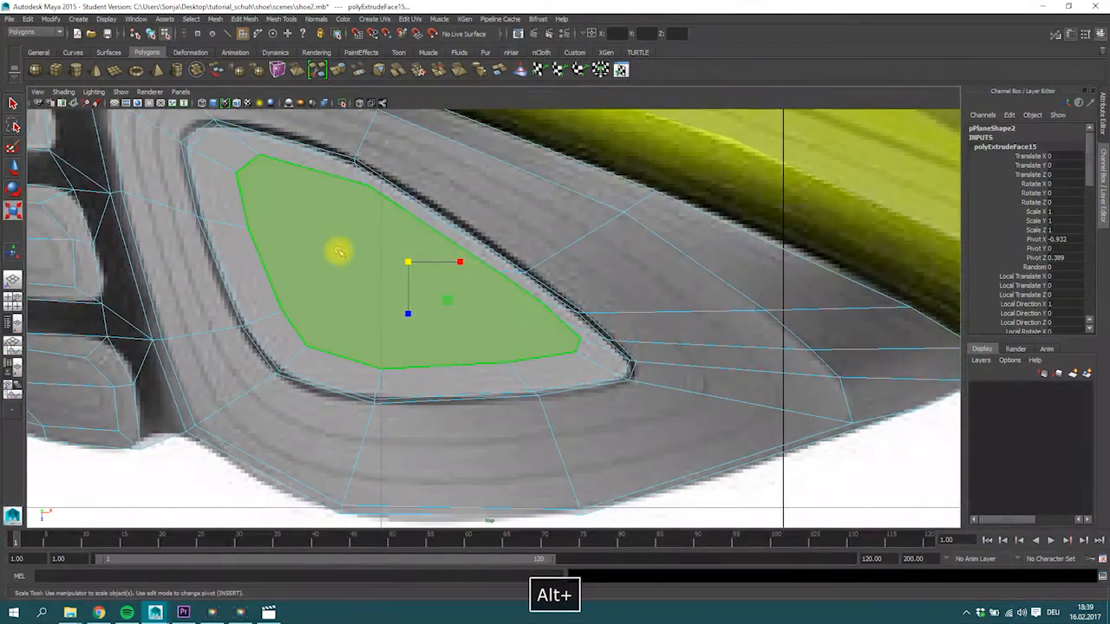
key(w)
drag(409, 258, 399, 263)
Cut two lengthwise edges across the innermost face, from its toe-side vertices to the vertices near the arch-side tip.
right_drag(267, 228, 292, 218)
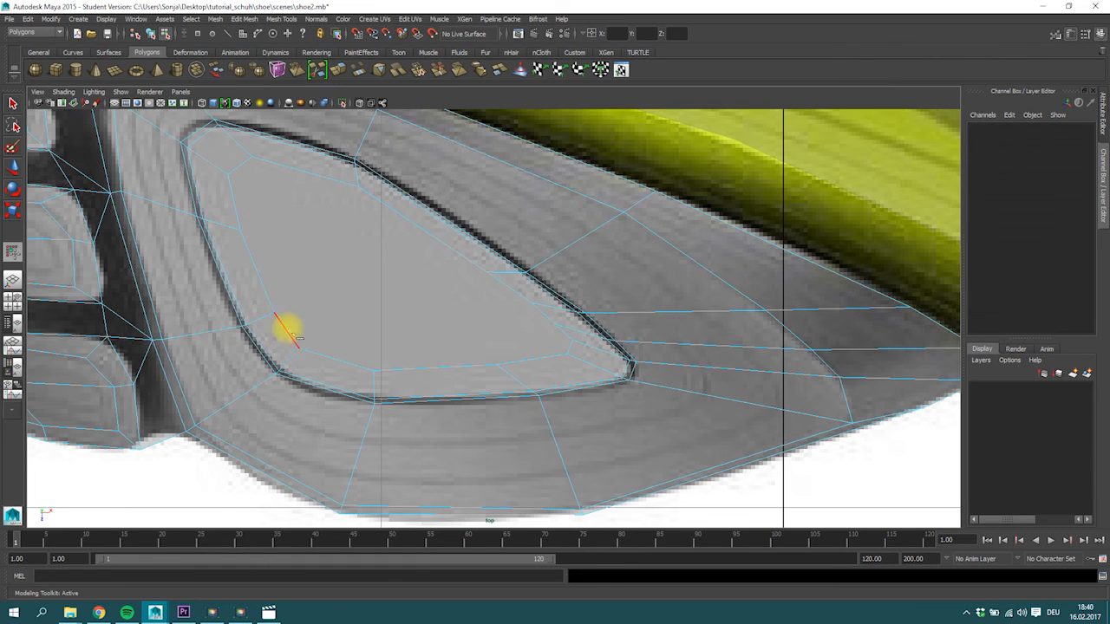
click(555, 324)
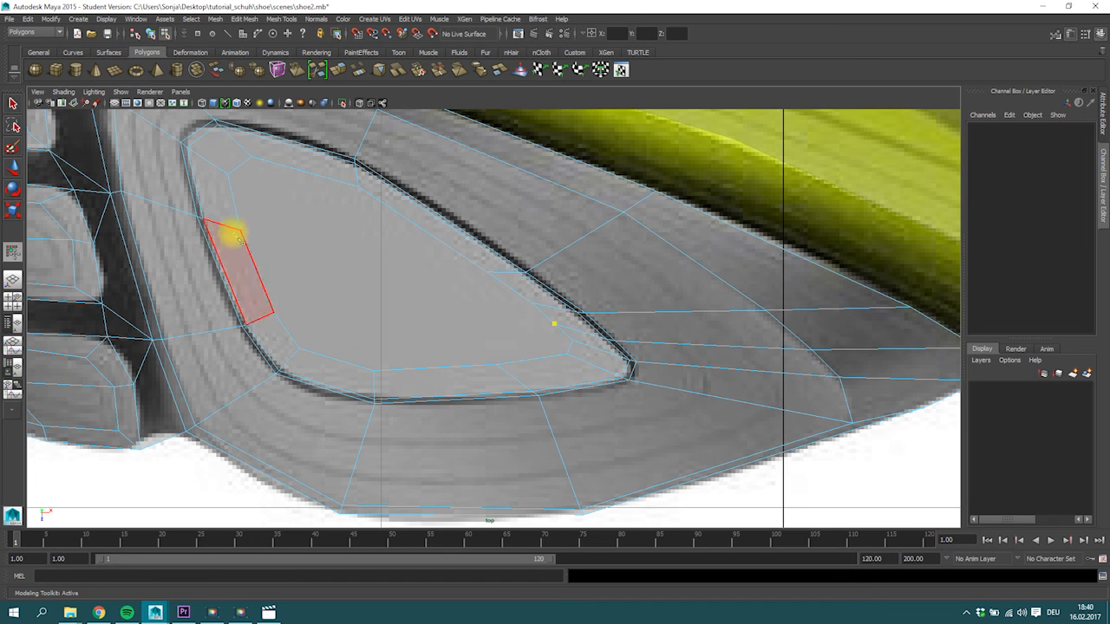
click(239, 231)
key(Return)
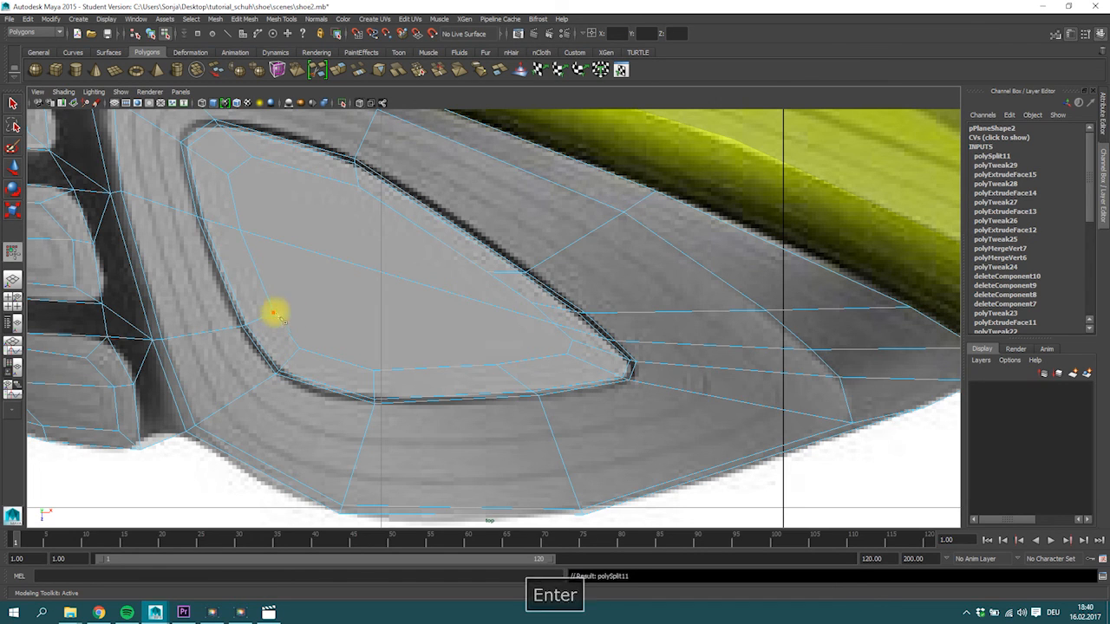
click(273, 313)
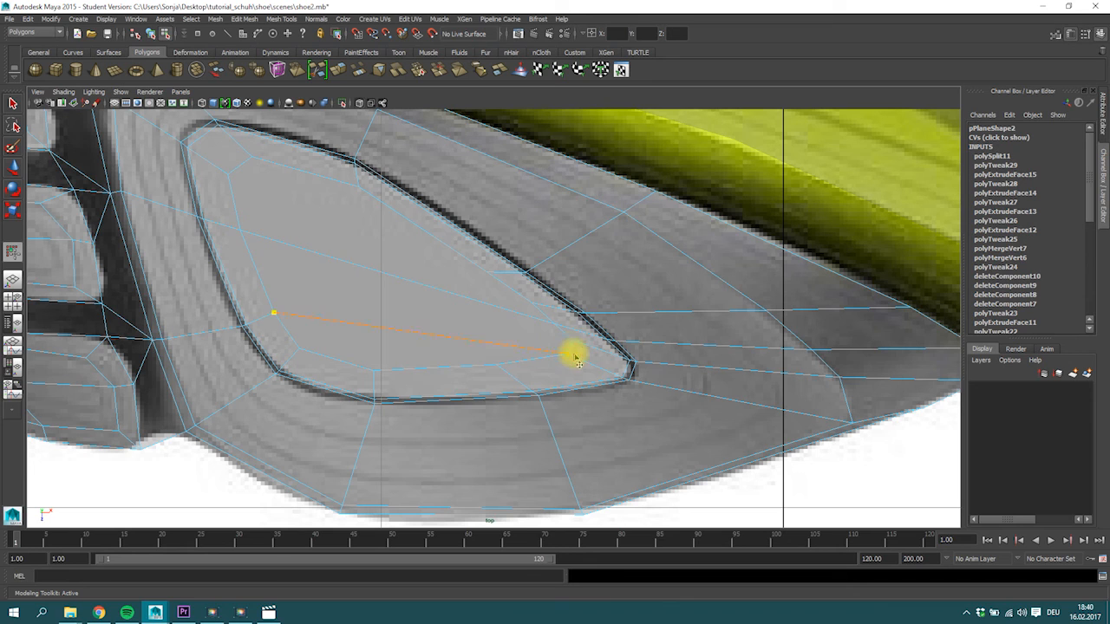
key(Return)
Cut two crosswise edges through the innermost face, from its upper-side vertices to the opposite lower-side vertices.
click(252, 157)
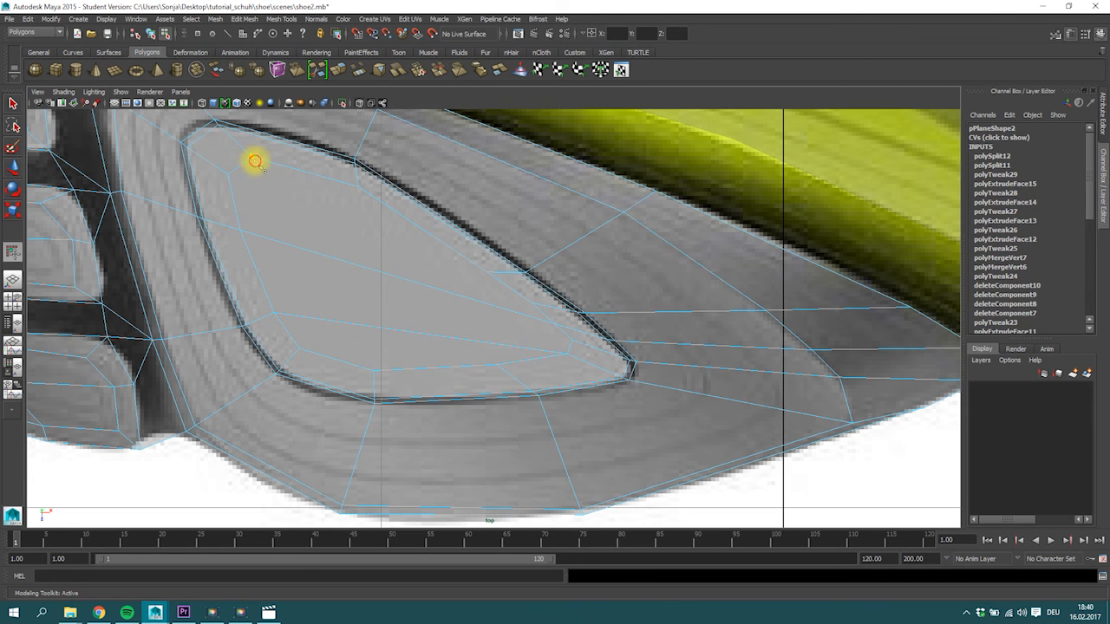
key(Return)
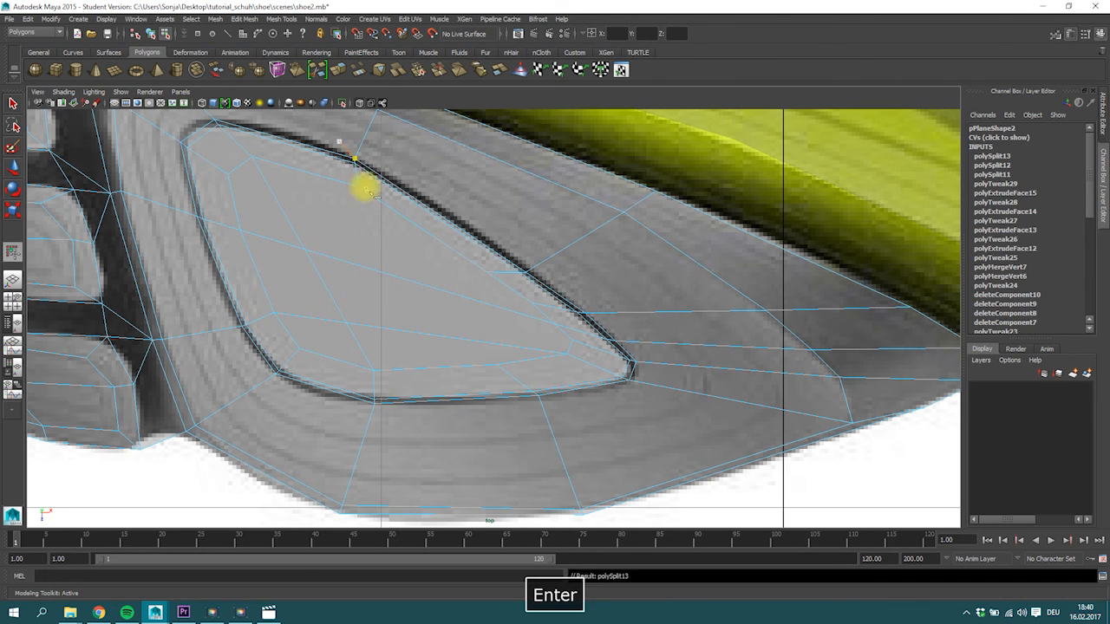
click(358, 186)
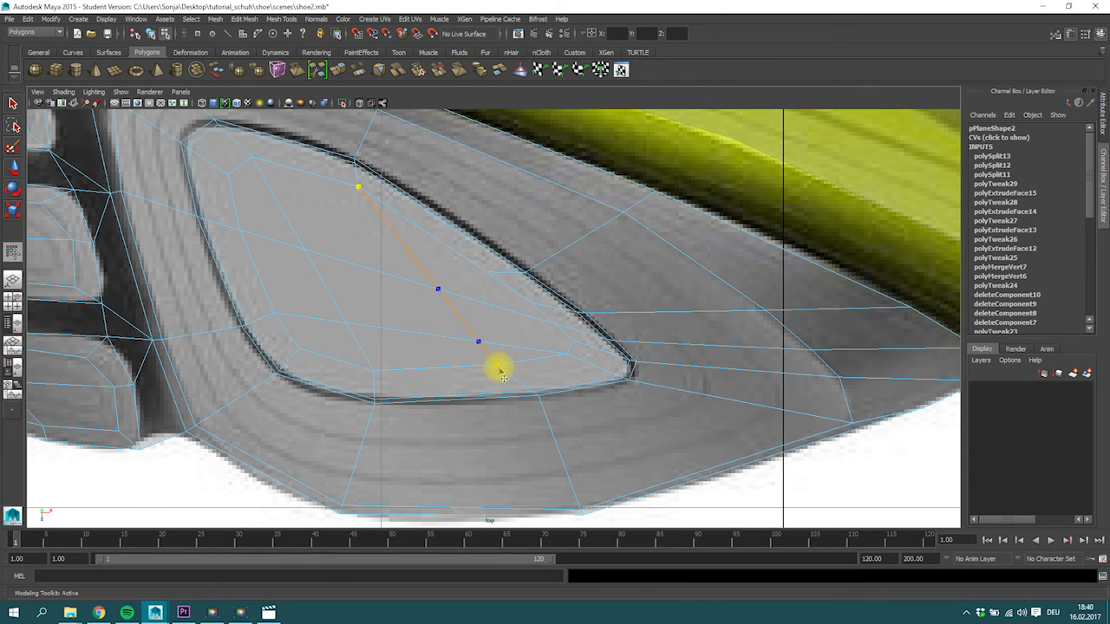
key(Return)
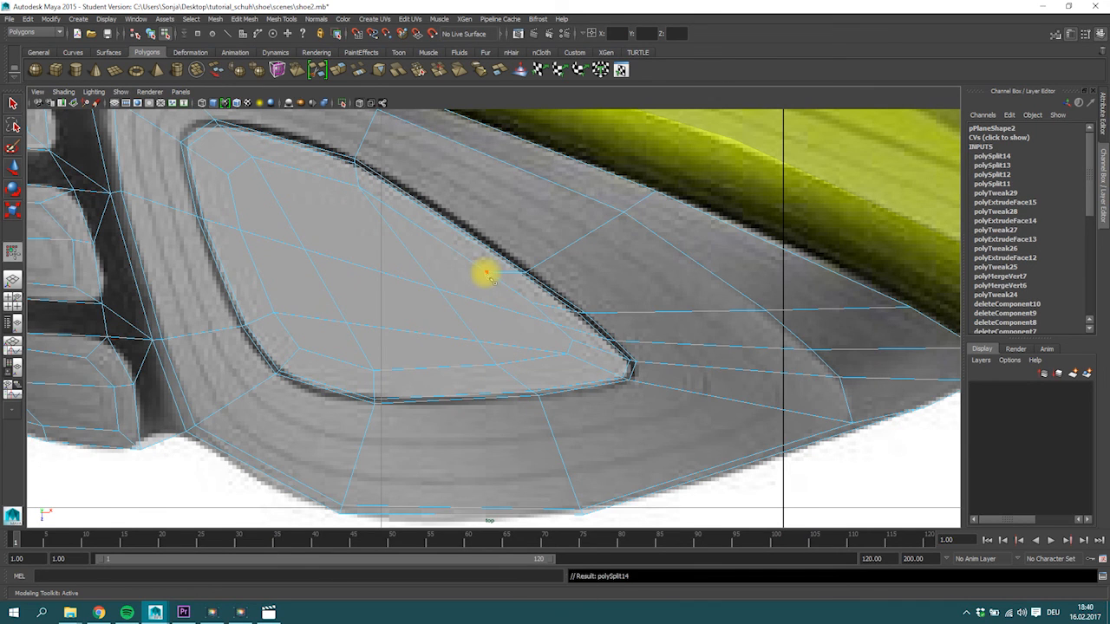
click(490, 277)
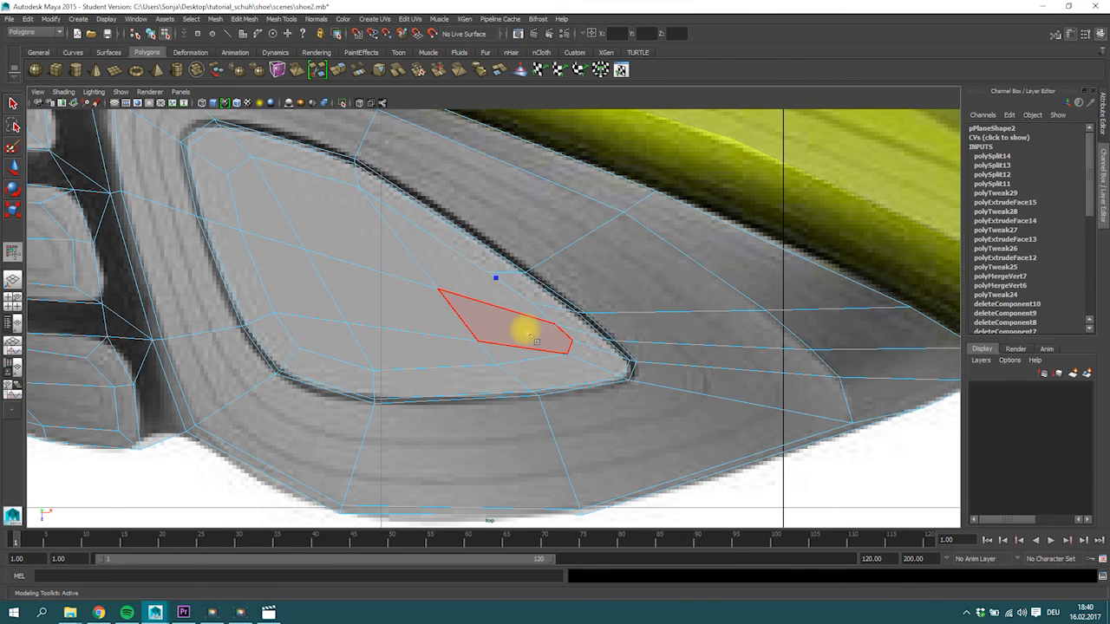
click(12, 105)
Merge the two neighbouring vertices on the innermost face's slanted upper side and nudge the merged vertex into place.
right_drag(498, 288, 494, 274)
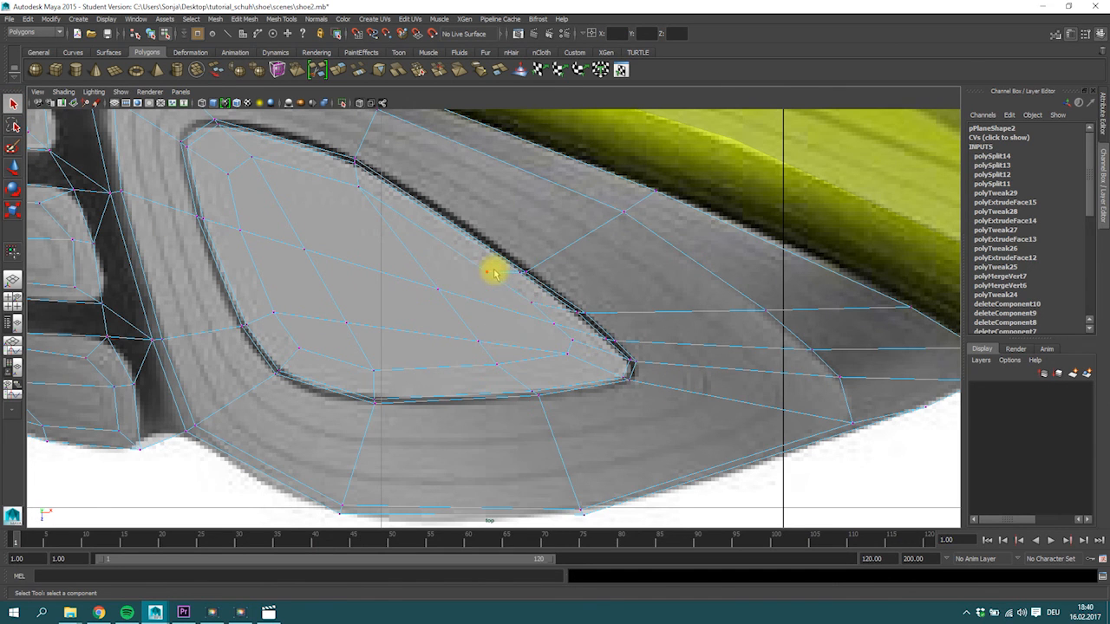
shift+click(531, 302)
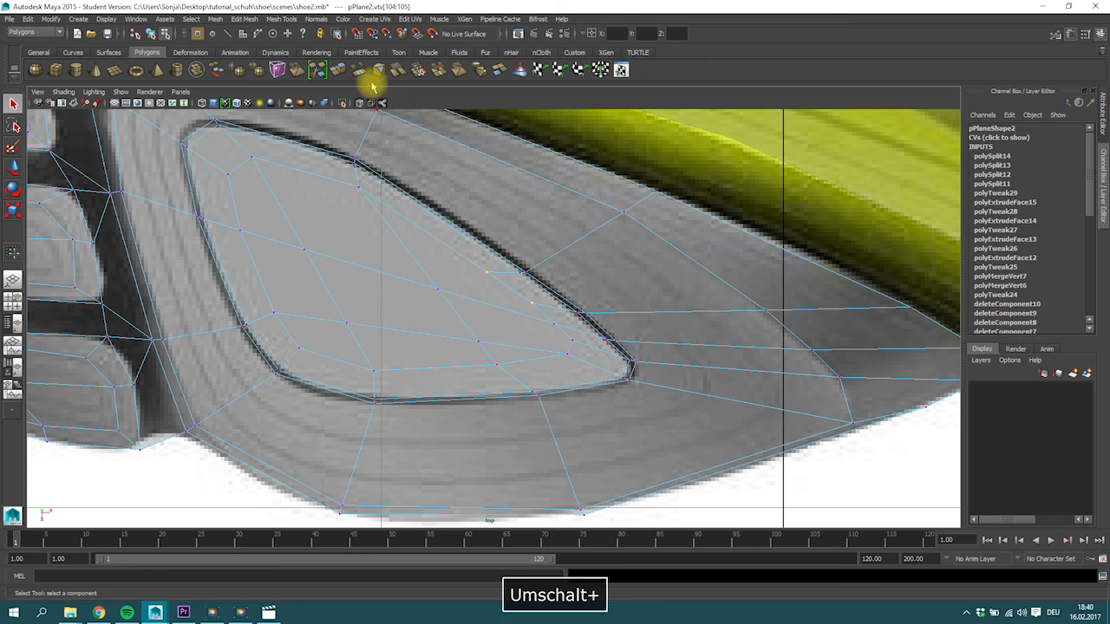
click(418, 71)
key(w)
drag(509, 288, 512, 291)
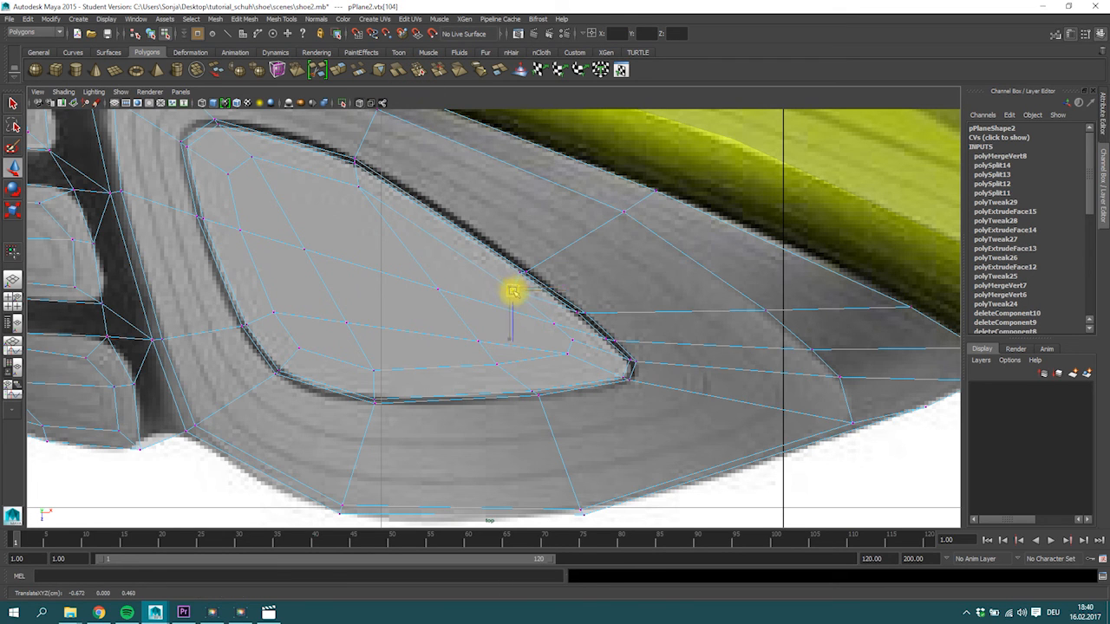
Merge the two vertices at the innermost face's arch-side tip and nudge the merged vertex into place.
drag(578, 364, 562, 335)
click(418, 71)
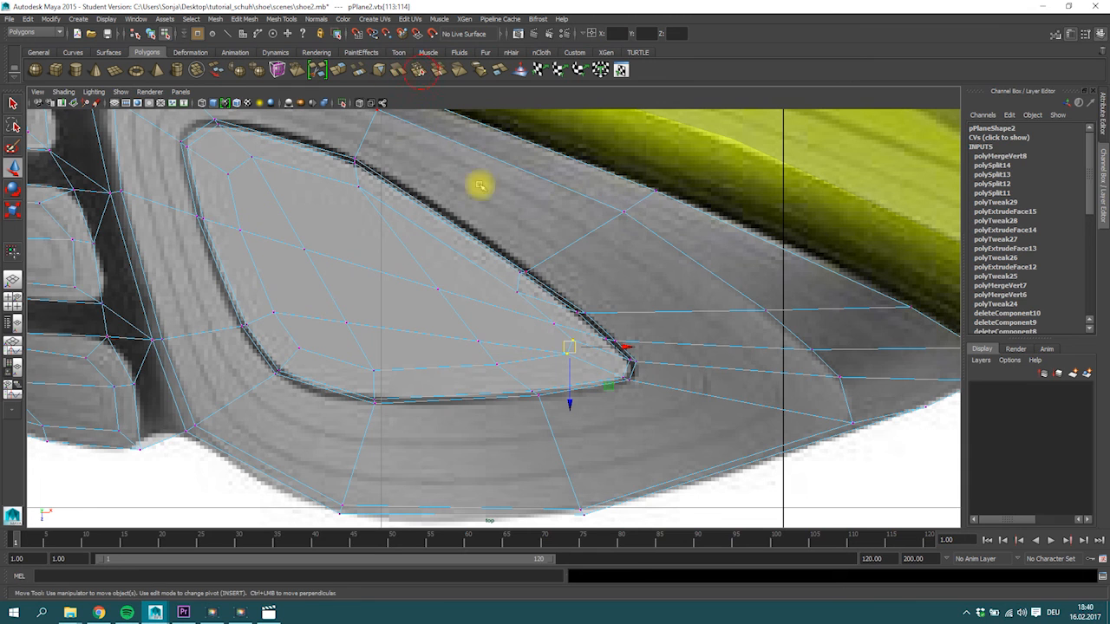
drag(568, 348, 569, 352)
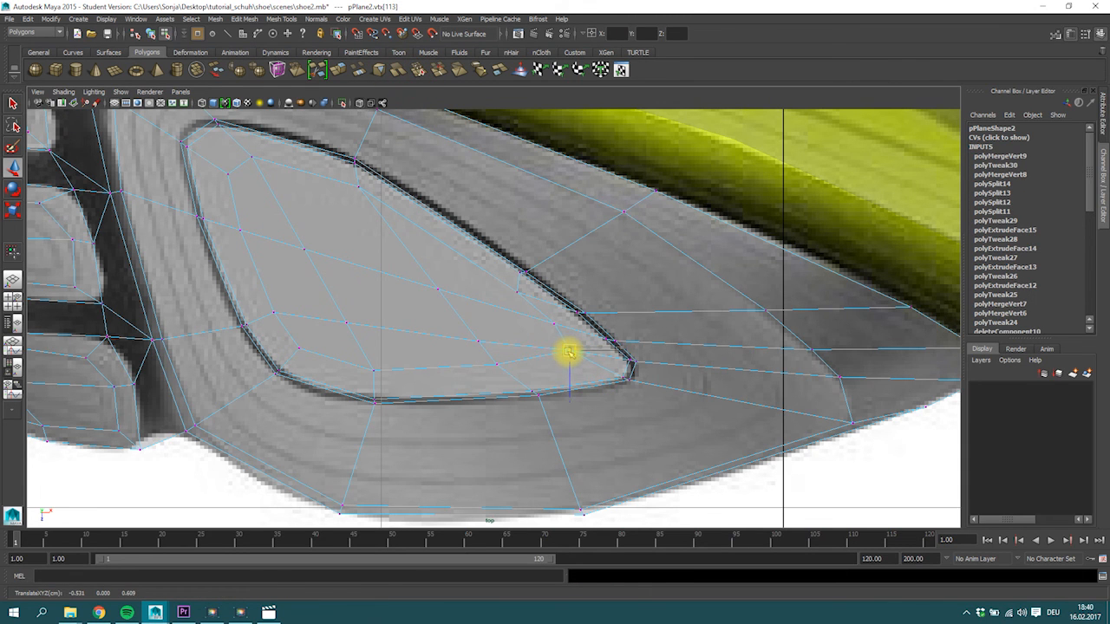
Switch to the four-view layout and display the sole mesh in smooth preview.
key(space)
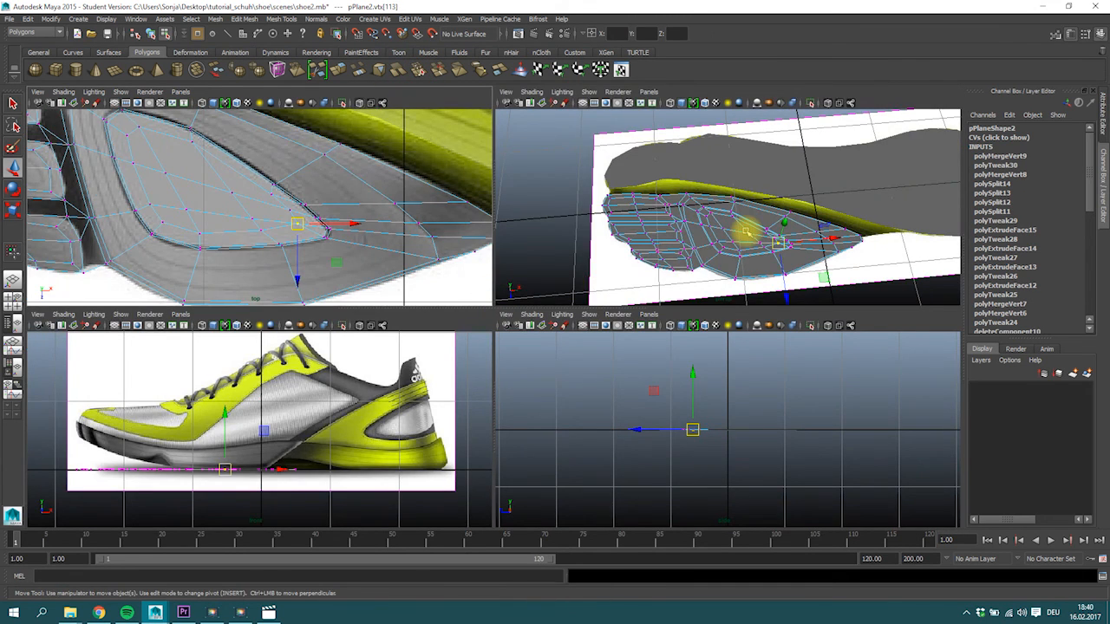
key(3)
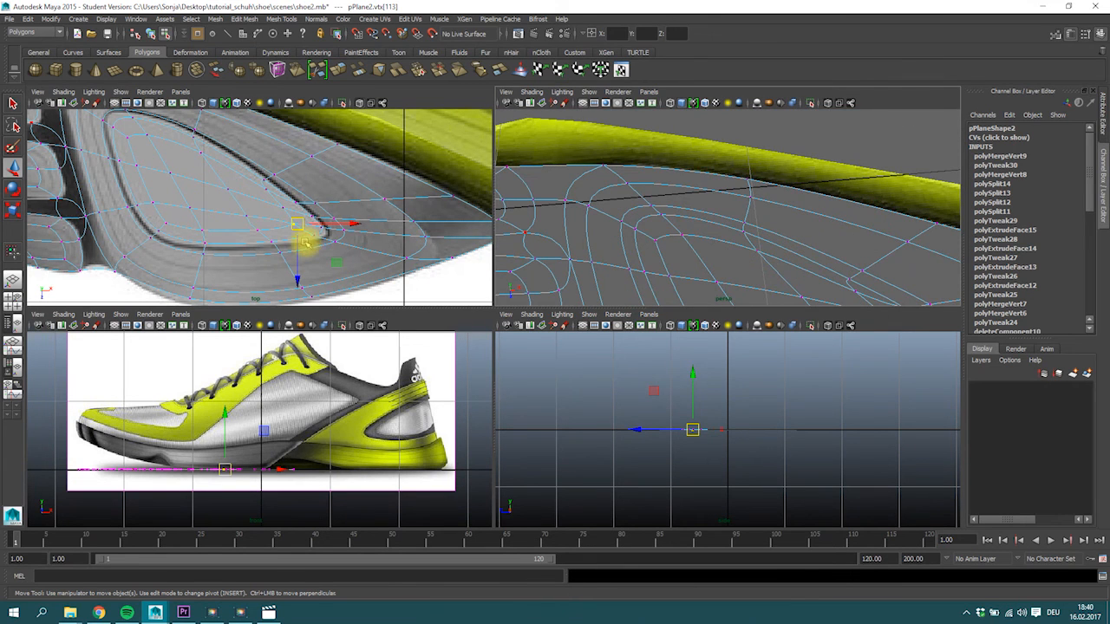
Enlarge the perspective view and compare the smoothed forefoot pad mesh with its unsmoothed display.
scroll(318, 262, up, 2)
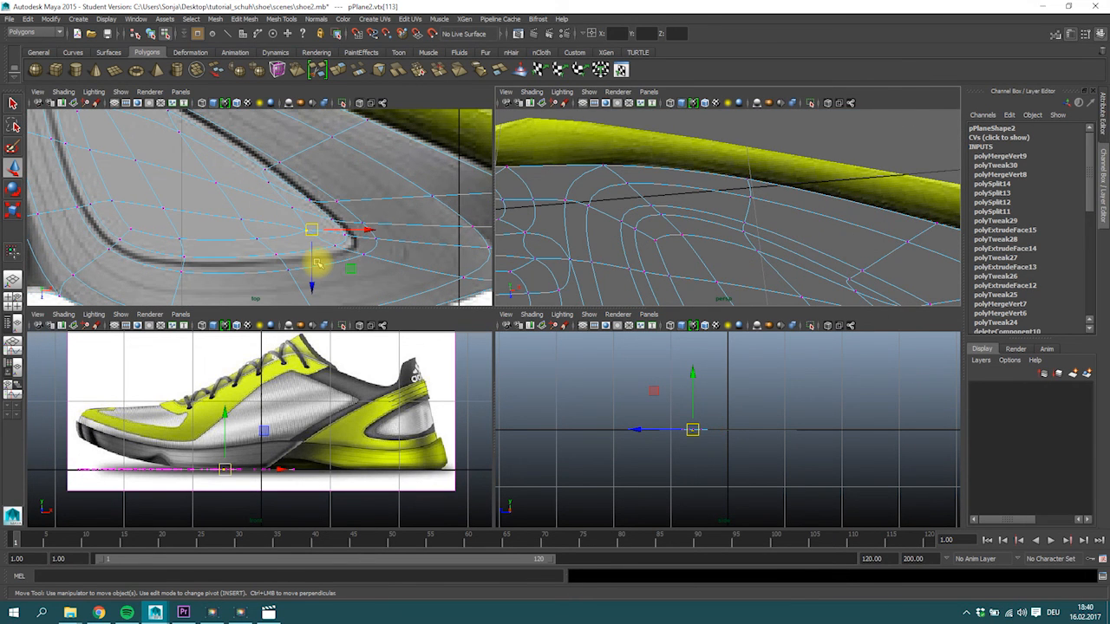
scroll(317, 263, down, 5)
key(space)
alt+right_drag(587, 349, 268, 382)
key(2)
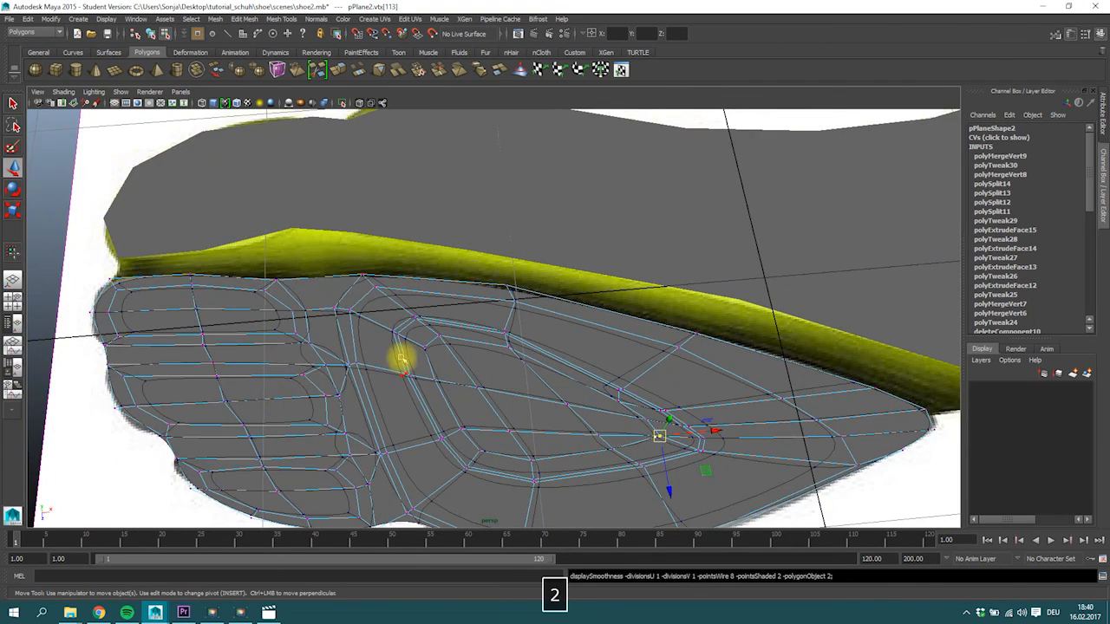
scroll(404, 358, down, 4)
key(1)
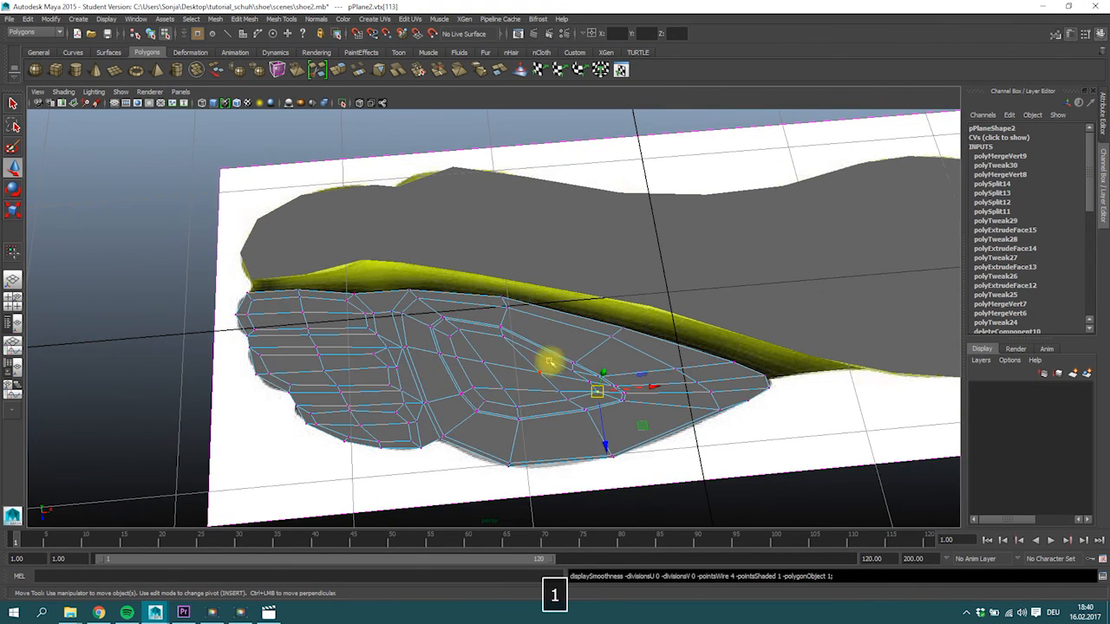
alt+drag(549, 362, 567, 381)
shift+click(595, 251)
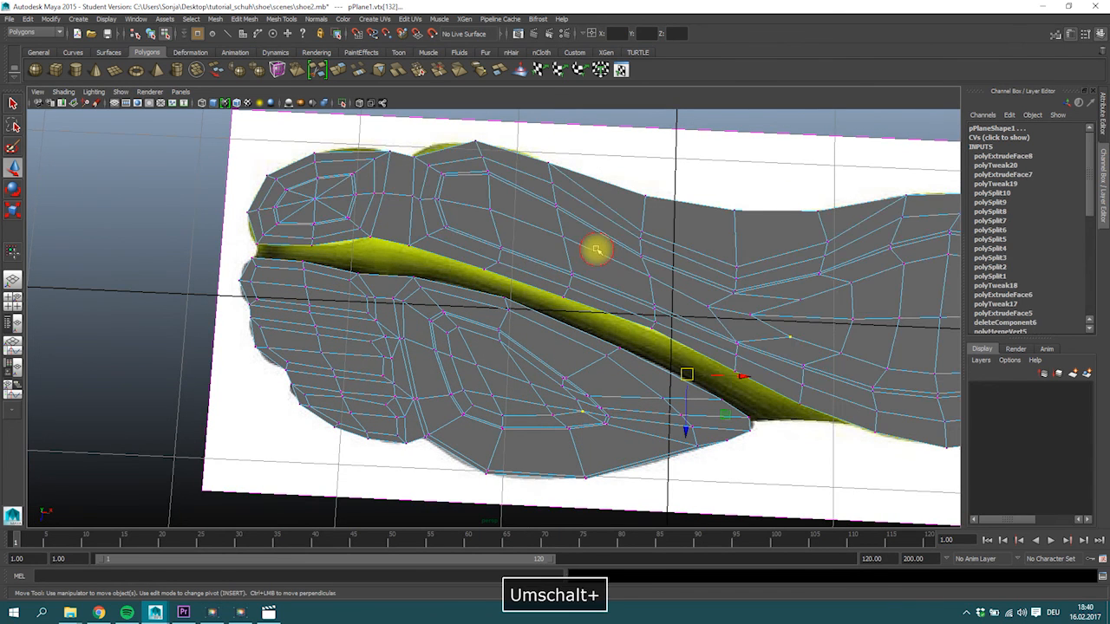
Save the scene and store a new version of it as shoe3.mb in the scenes folder.
key(ctrl+s)
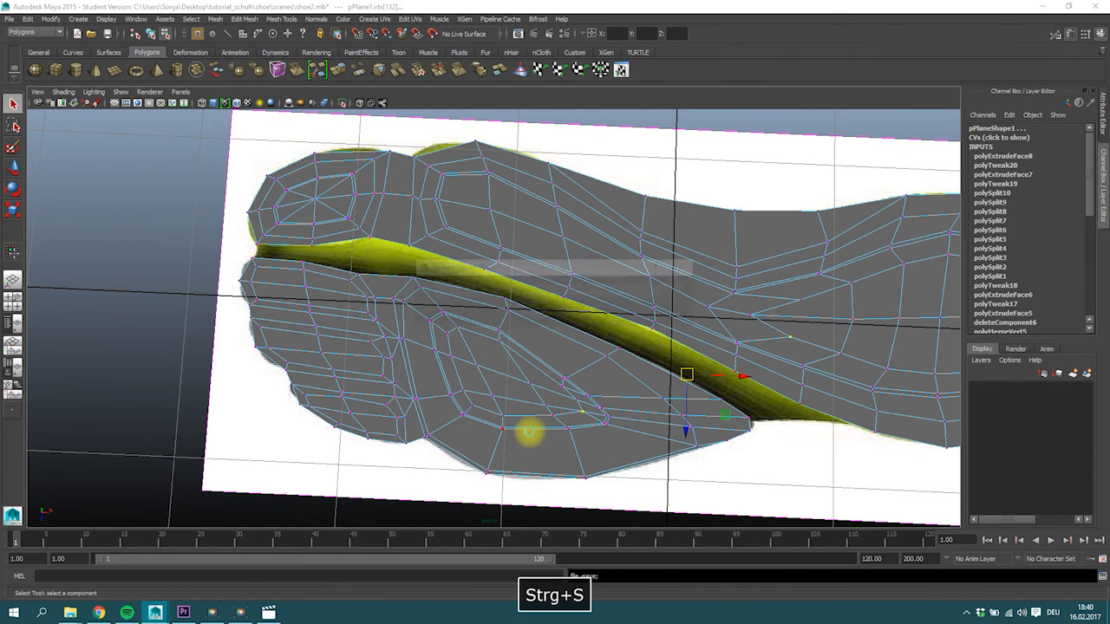
click(530, 313)
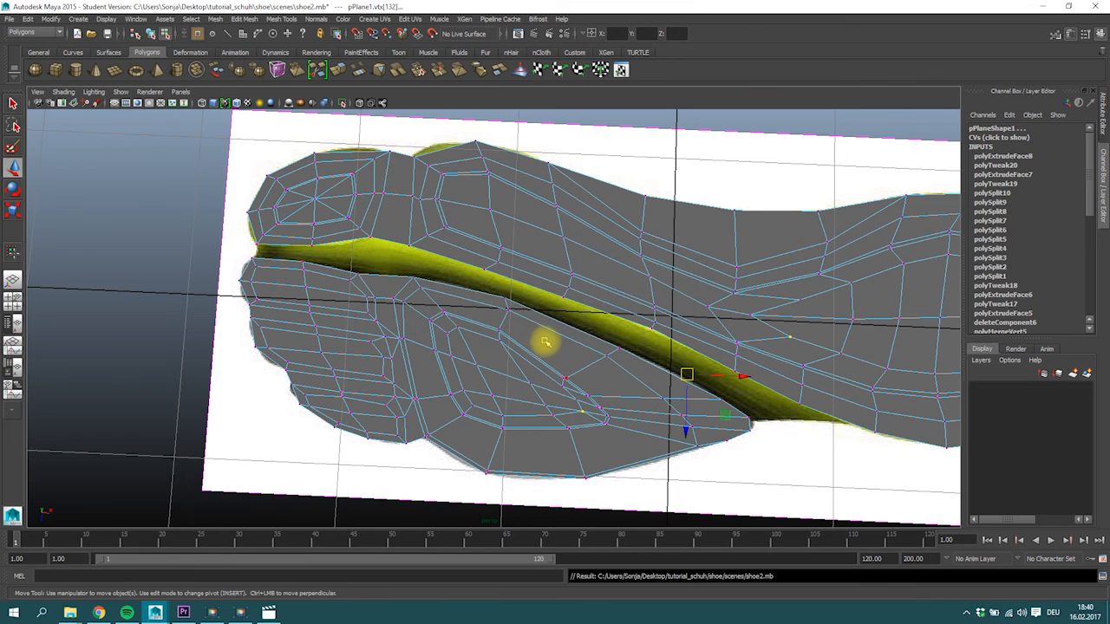
click(9, 19)
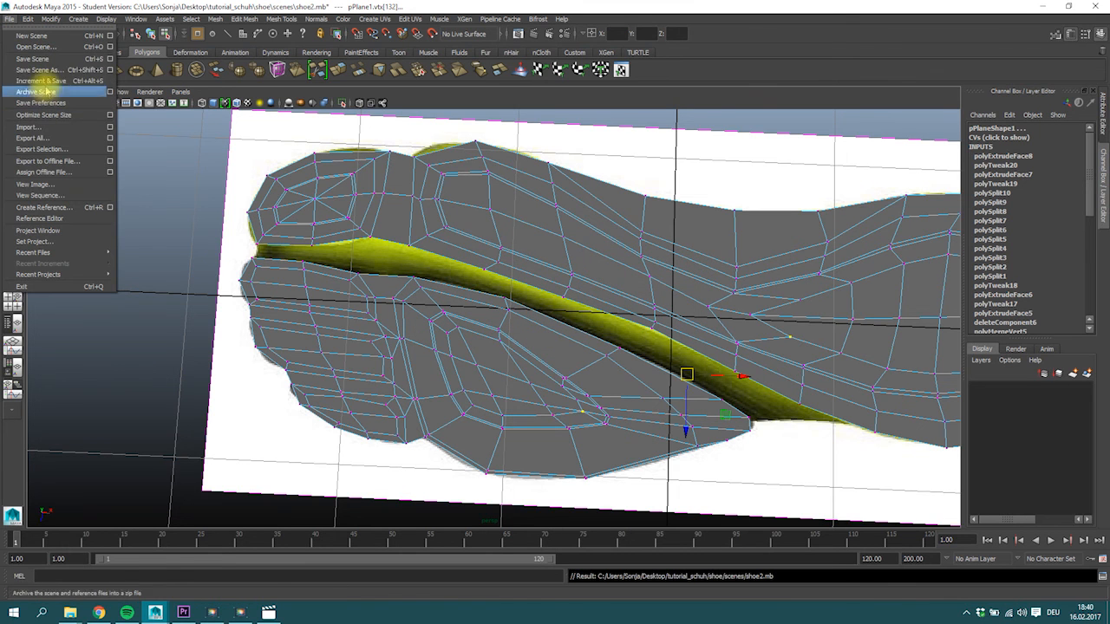
click(39, 72)
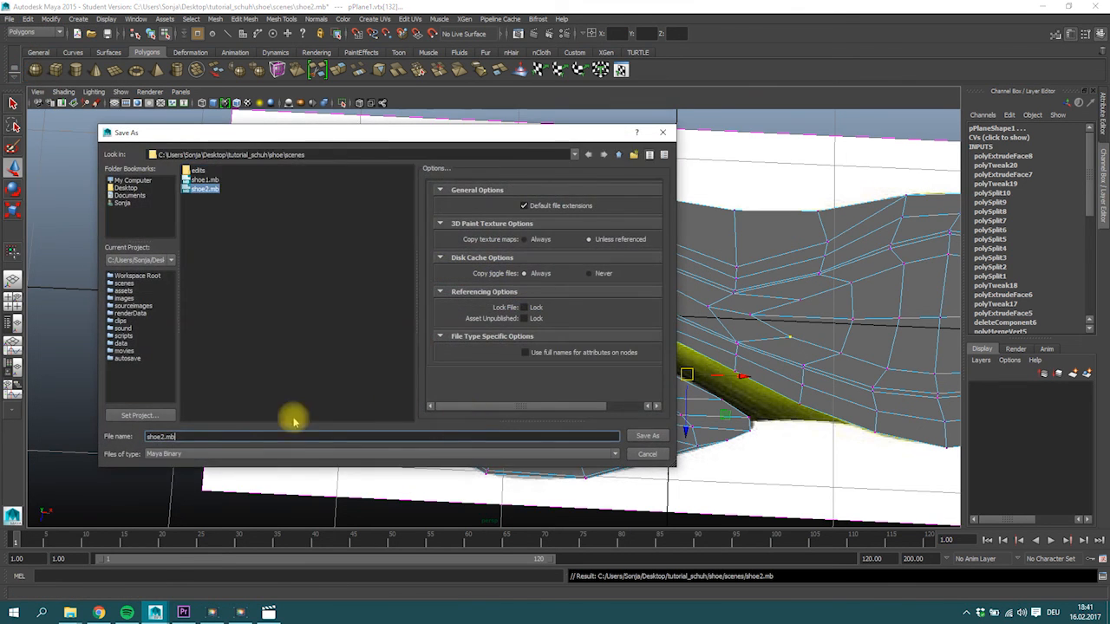
key(BackSpace)
text(3)
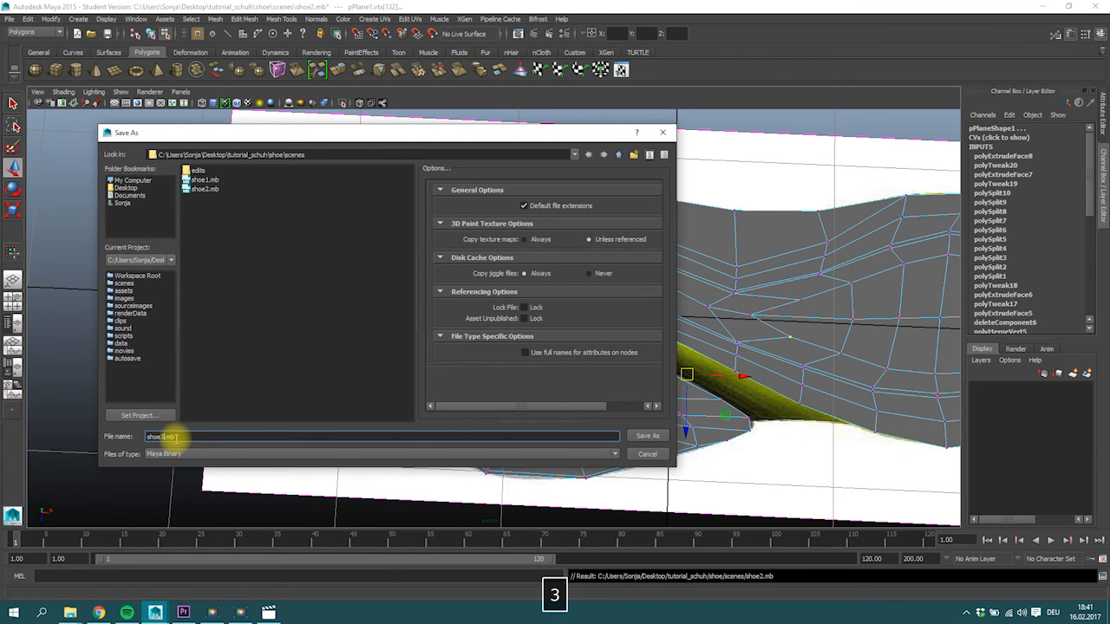
click(642, 438)
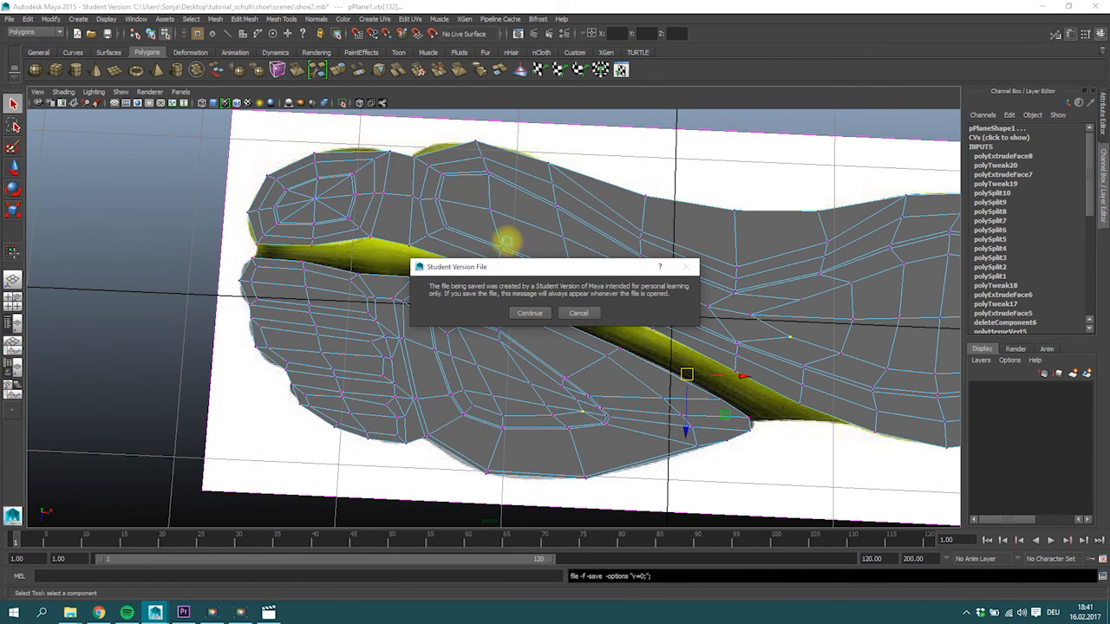
click(531, 313)
Combine the main sole mesh and the forefoot pad mesh into a single polygon object.
alt+right_drag(373, 300, 445, 338)
alt+middle_drag(624, 404, 545, 355)
alt+middle_drag(615, 401, 651, 405)
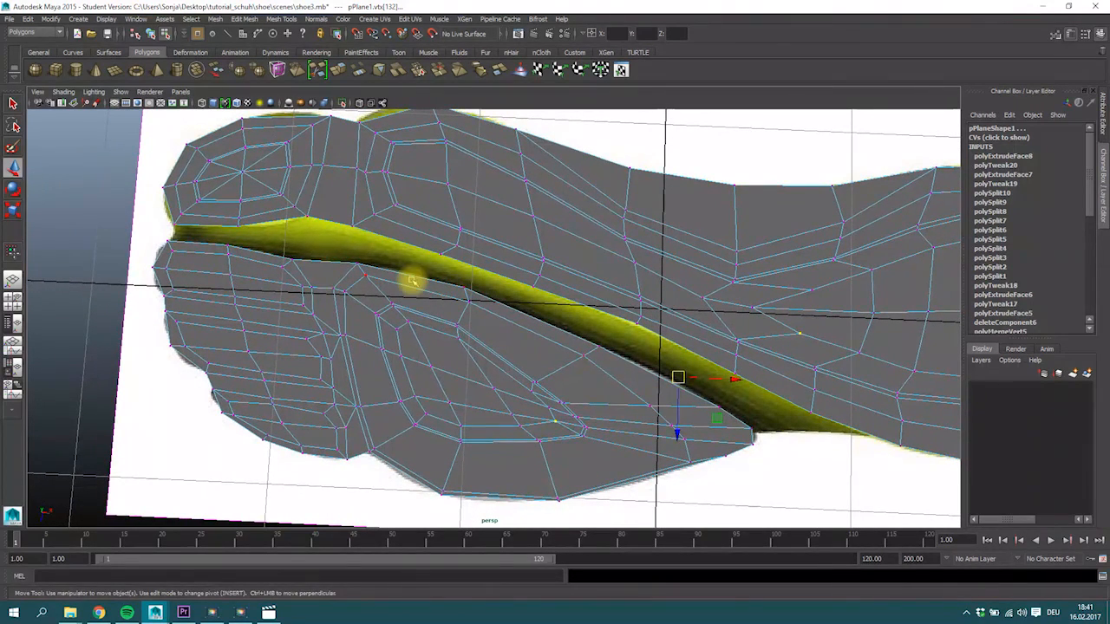
right_drag(428, 213, 439, 203)
click(438, 203)
shift+click(401, 300)
click(215, 19)
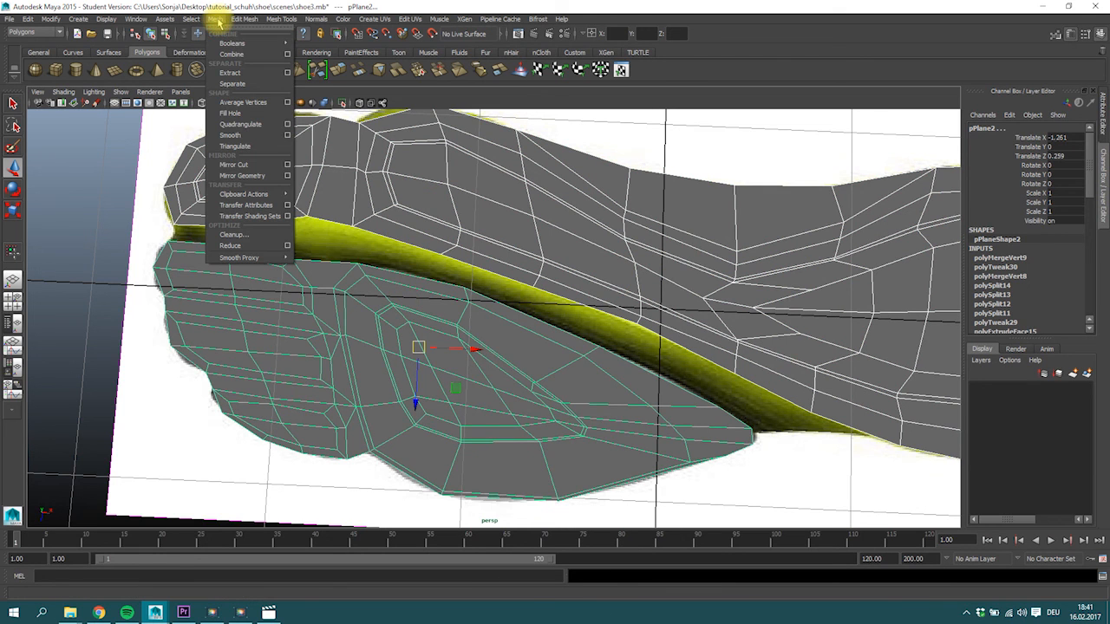
click(229, 56)
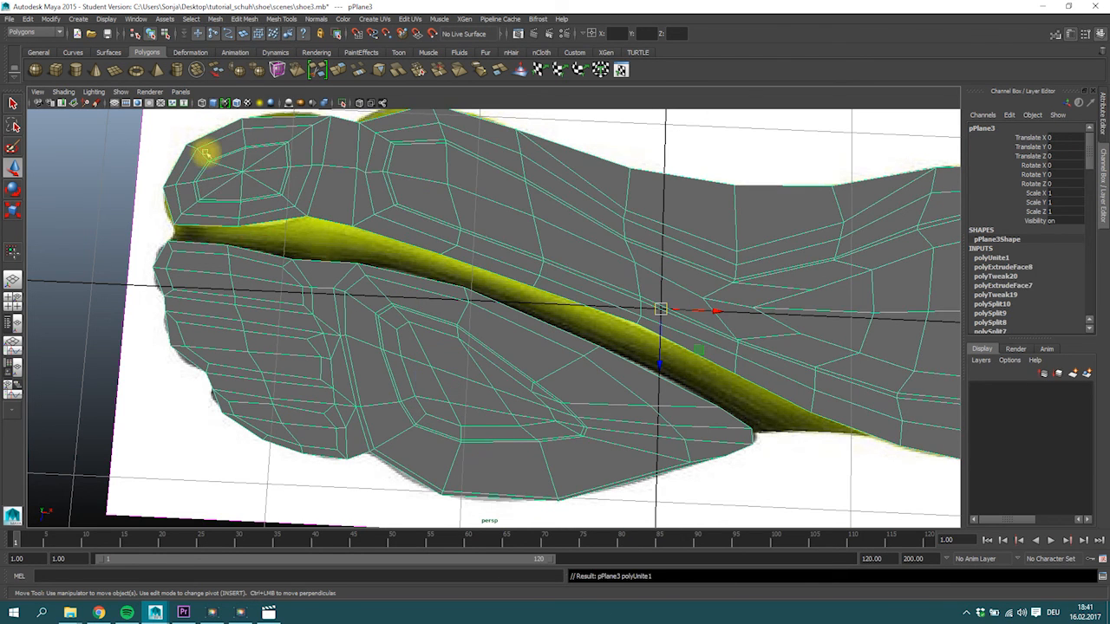
Bridge the facing border edges along the toe end of the gap between the two sole pieces.
click(198, 228)
click(198, 228)
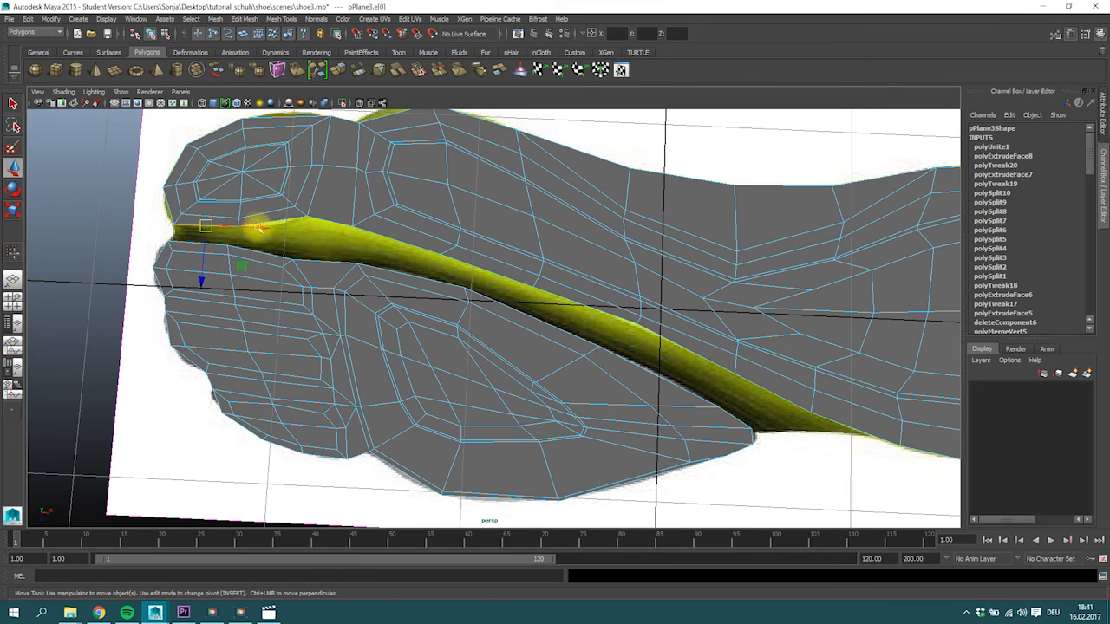
ctrl+shift+click(338, 243)
ctrl+shift+click(386, 269)
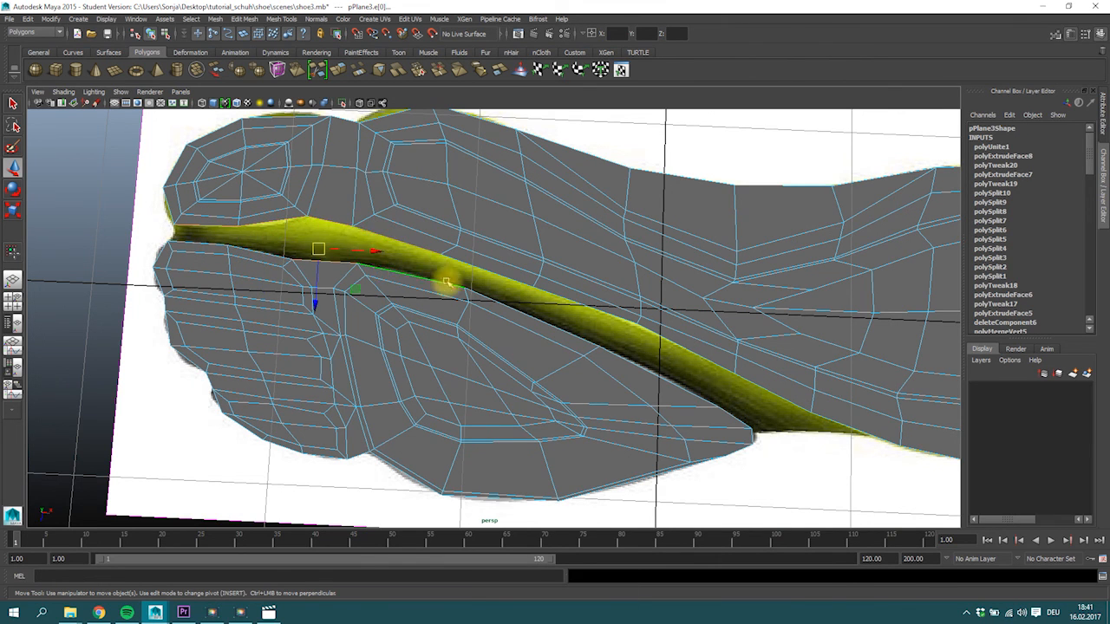
click(357, 71)
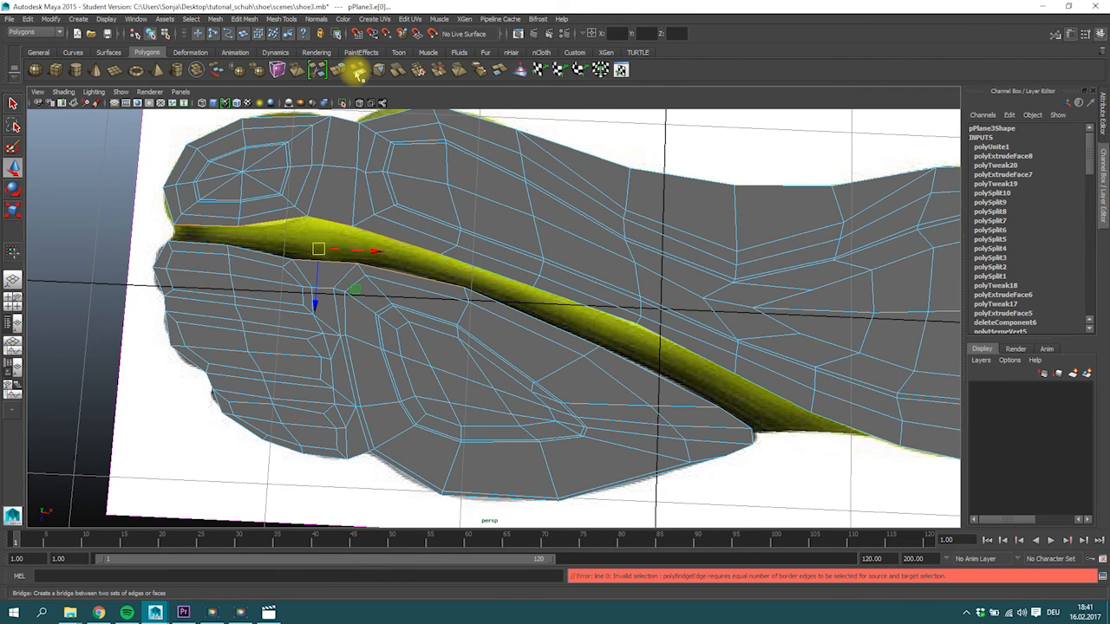
ctrl+shift+click(258, 245)
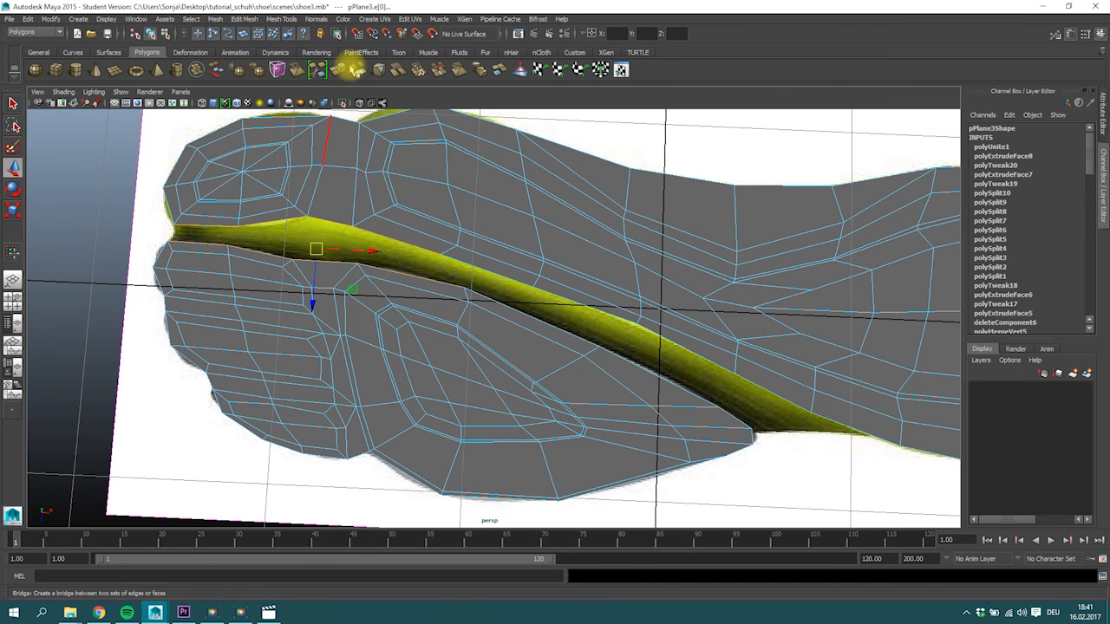
click(338, 71)
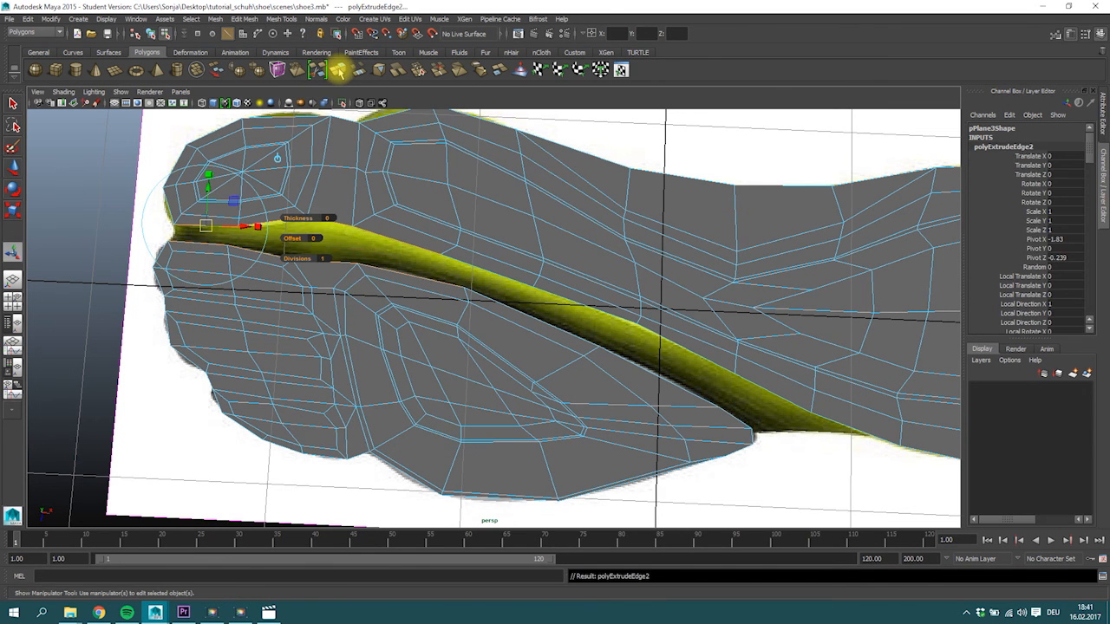
key(ctrl+z)
key(ctrl+z)
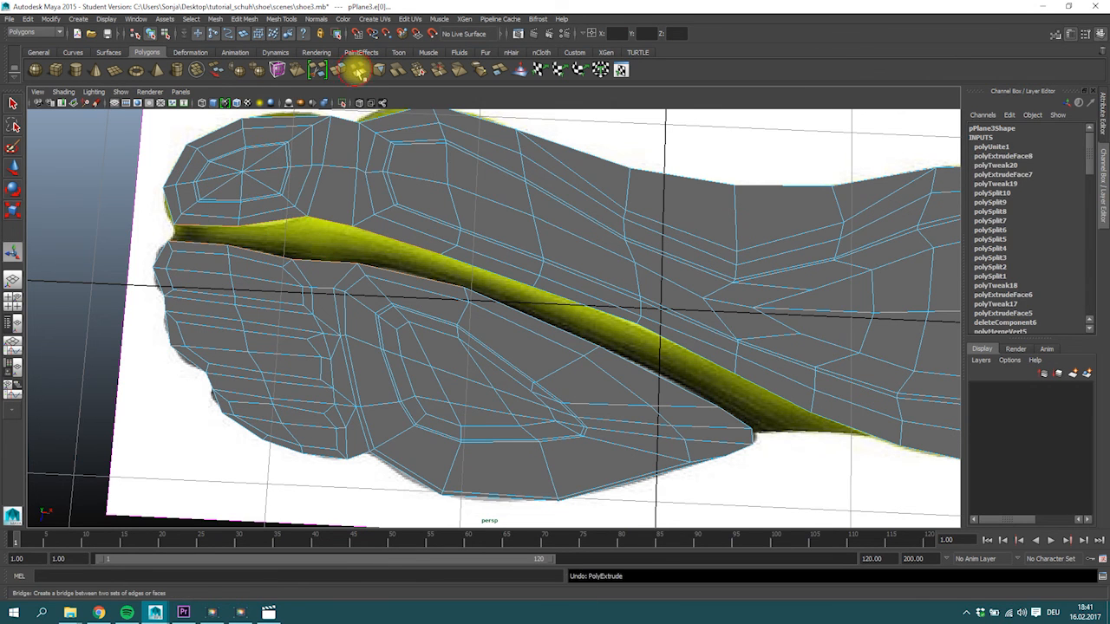
Adjust the pad's tip vertex and shift the opposite column of main-sole vertices at the gap's open end towards the heel.
alt+right_drag(398, 238, 509, 316)
alt+middle_drag(681, 389, 699, 379)
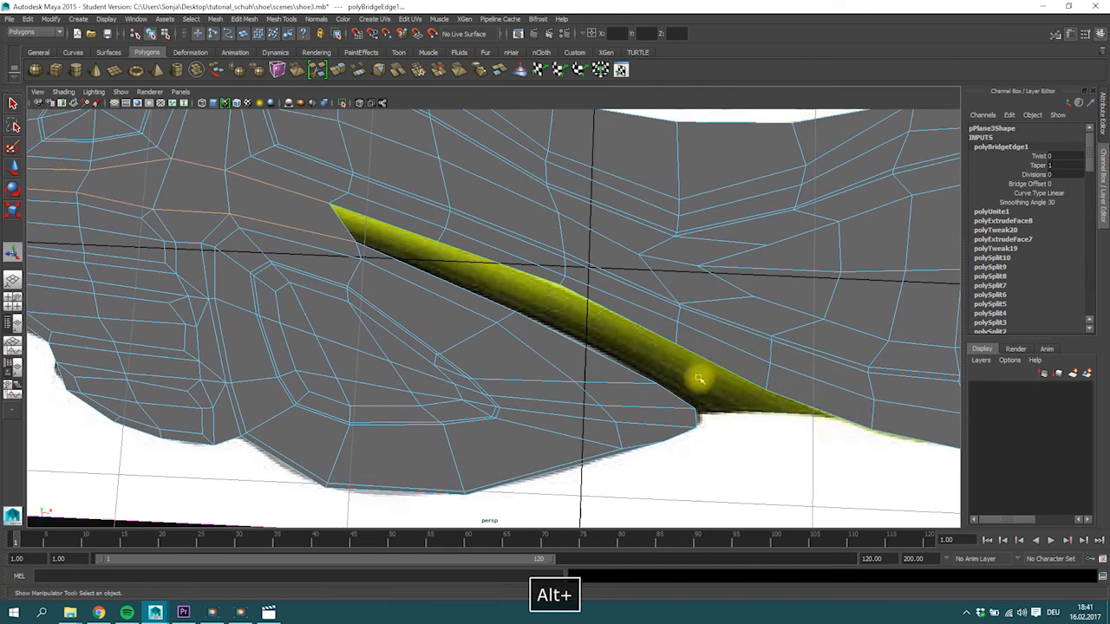
right_drag(693, 416, 646, 340)
click(699, 412)
key(w)
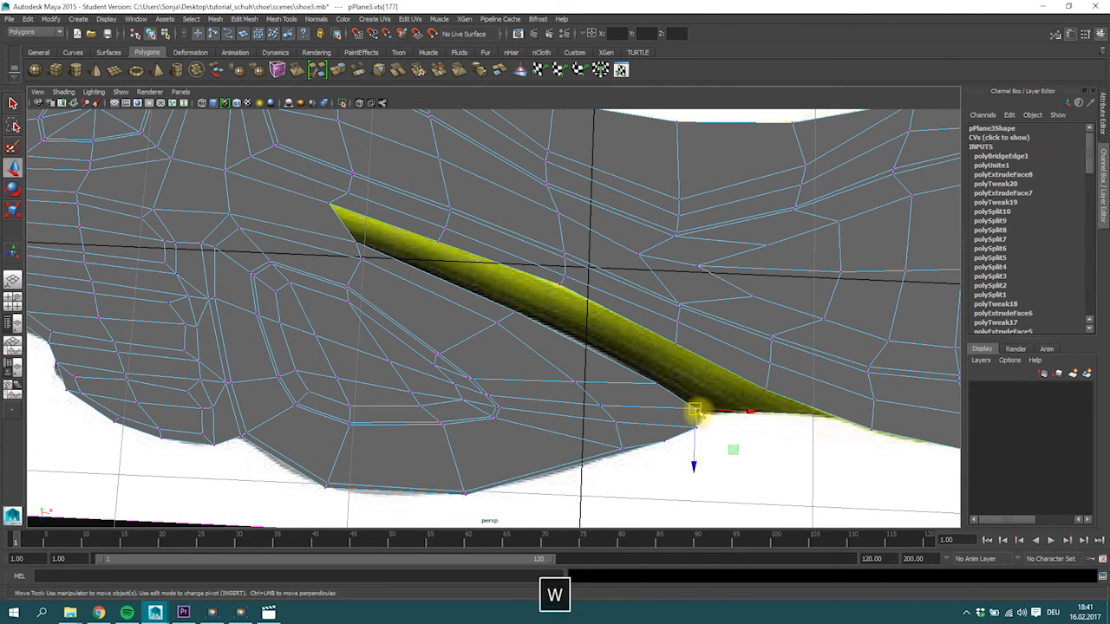
drag(792, 404, 793, 405)
drag(766, 392, 829, 415)
drag(756, 330, 790, 377)
drag(770, 349, 814, 364)
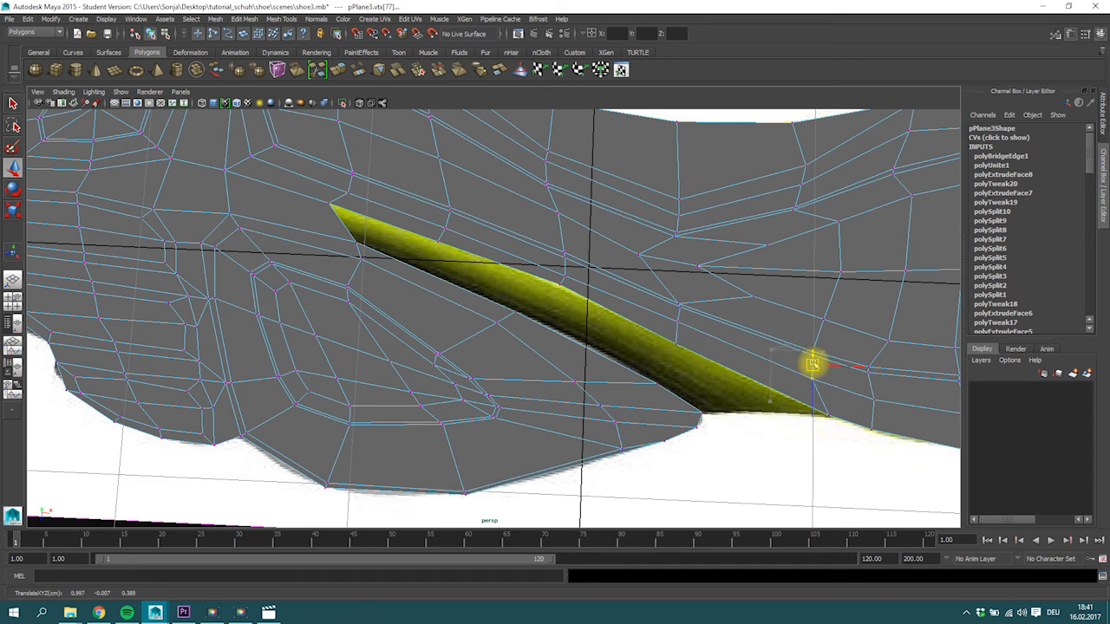
Bridge the facing border edges along the arch-side part of the gap, leaving a small opening in the middle.
right_drag(673, 386, 615, 365)
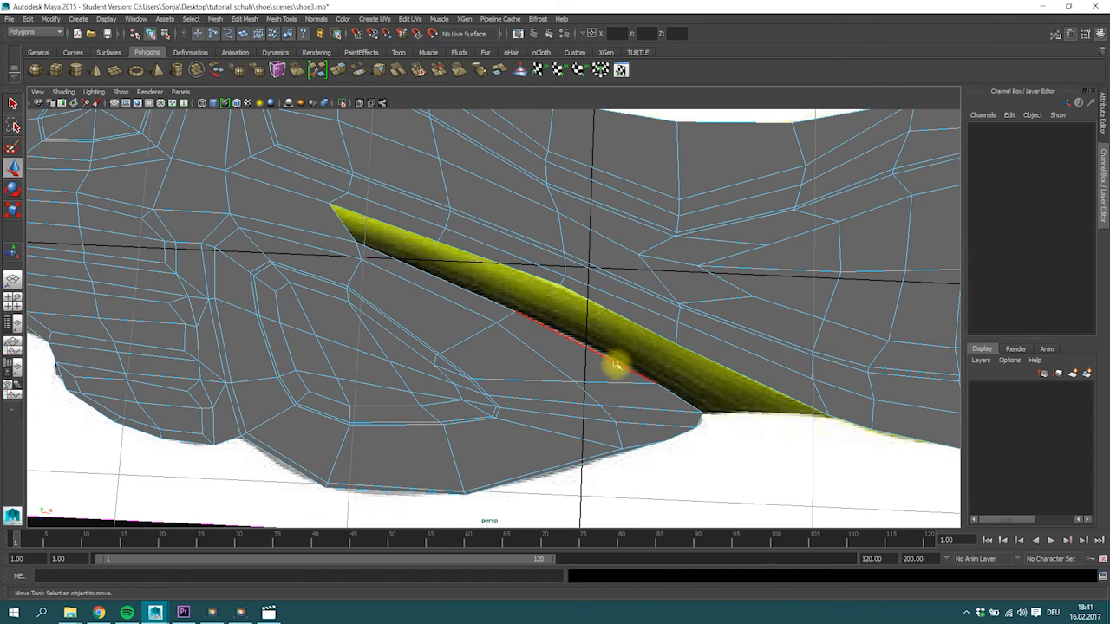
click(610, 319)
shift+right_drag(577, 293, 608, 313)
drag(600, 332, 586, 347)
ctrl+shift+click(716, 371)
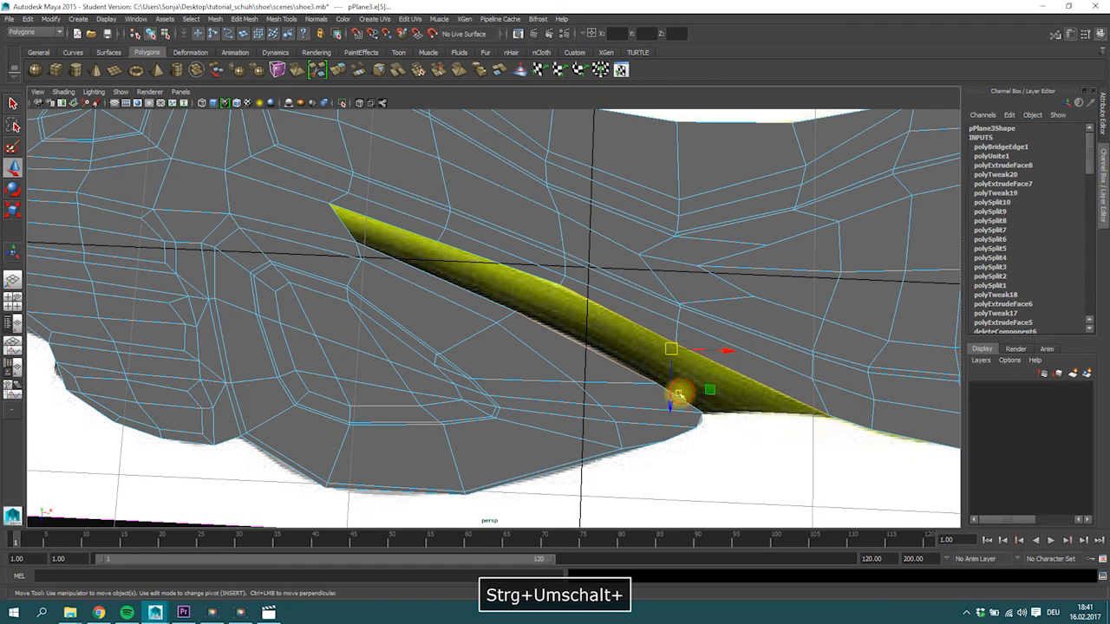
ctrl+shift+click(486, 257)
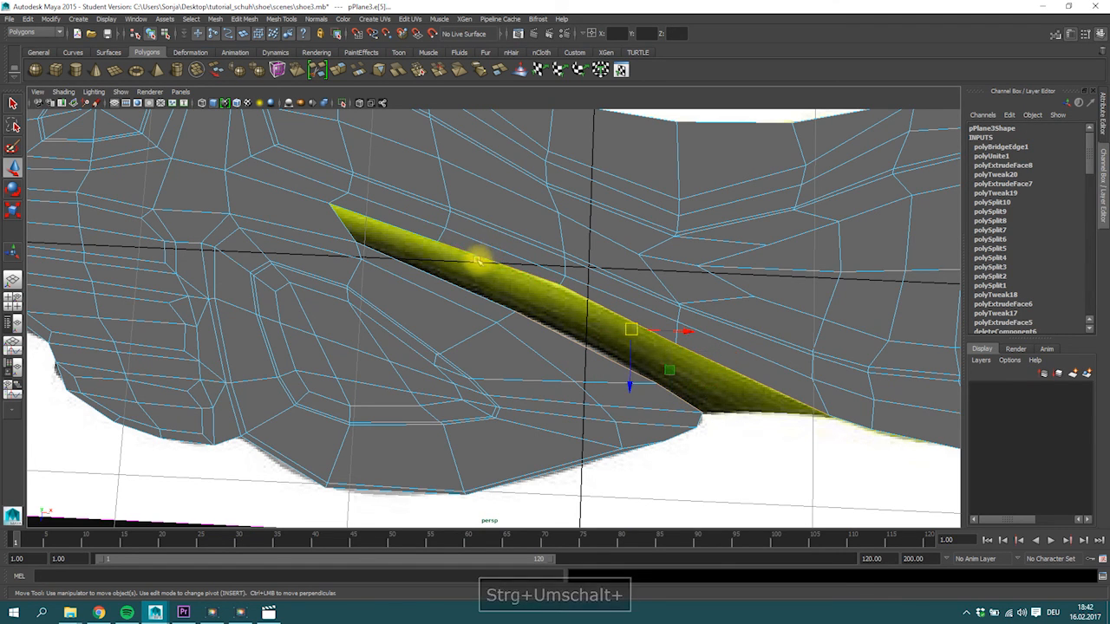
ctrl+shift+click(455, 286)
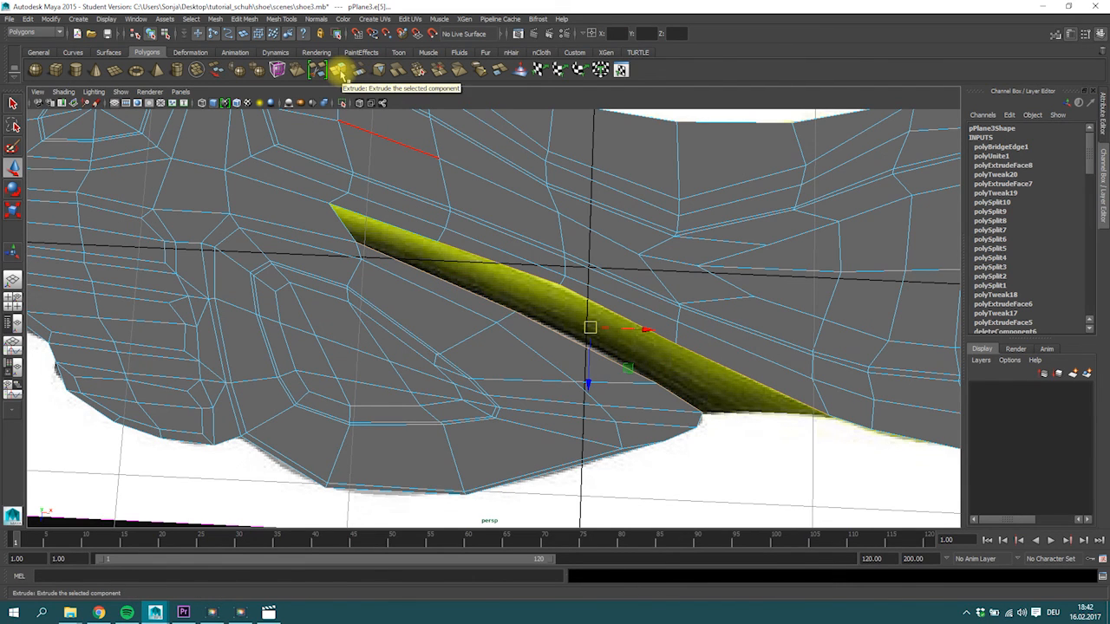
click(357, 71)
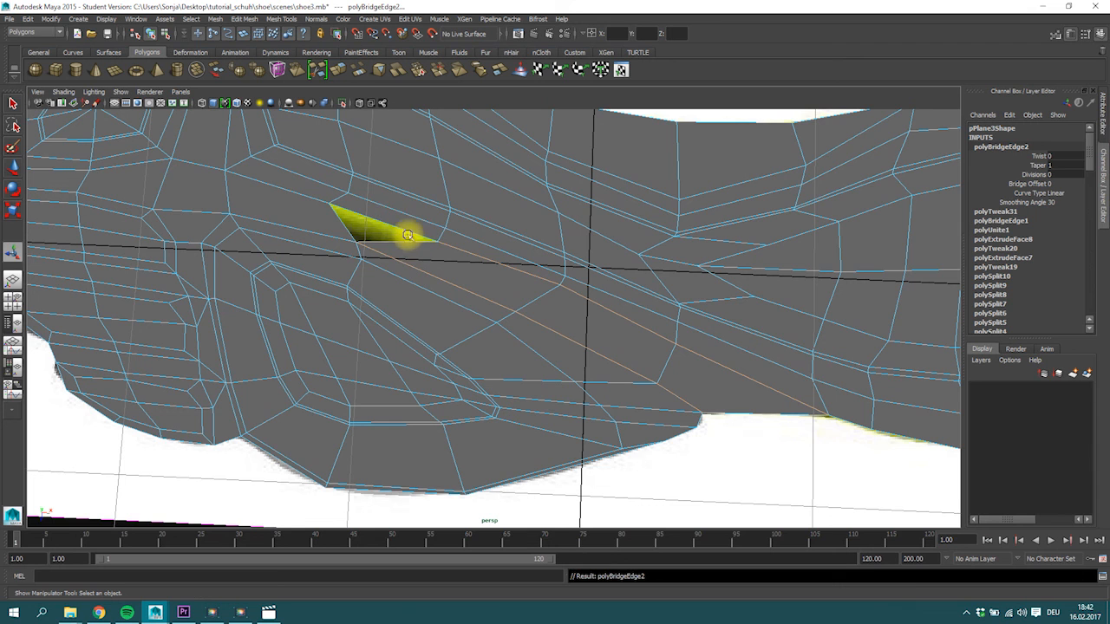
Fill the remaining triangular opening between the two bridged sections with Fill Hole.
click(384, 222)
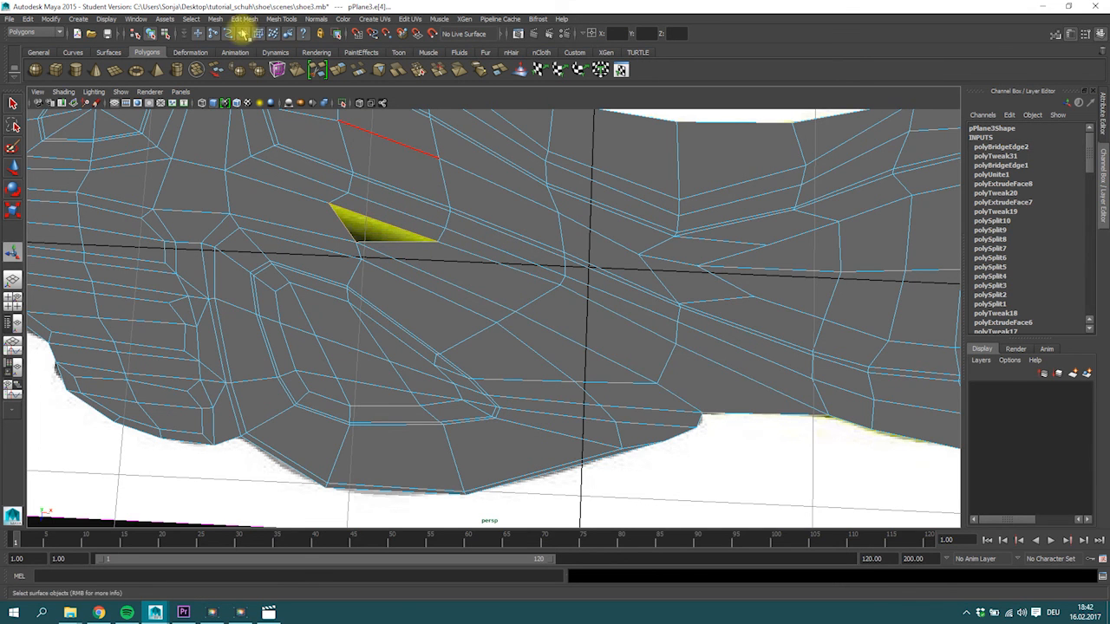
click(217, 21)
click(236, 115)
Preview the joined sole smoothed, return it to unsmoothed display, and save the scene.
scroll(463, 307, down, 5)
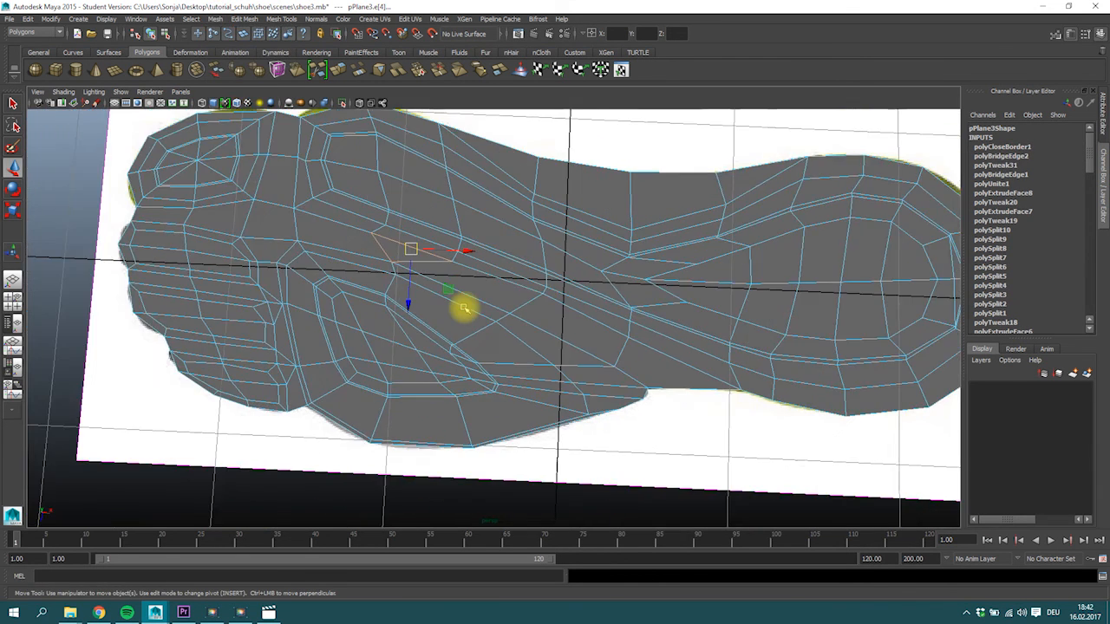
alt+middle_drag(458, 295, 429, 314)
alt+right_drag(429, 314, 634, 283)
alt+middle_drag(483, 310, 469, 339)
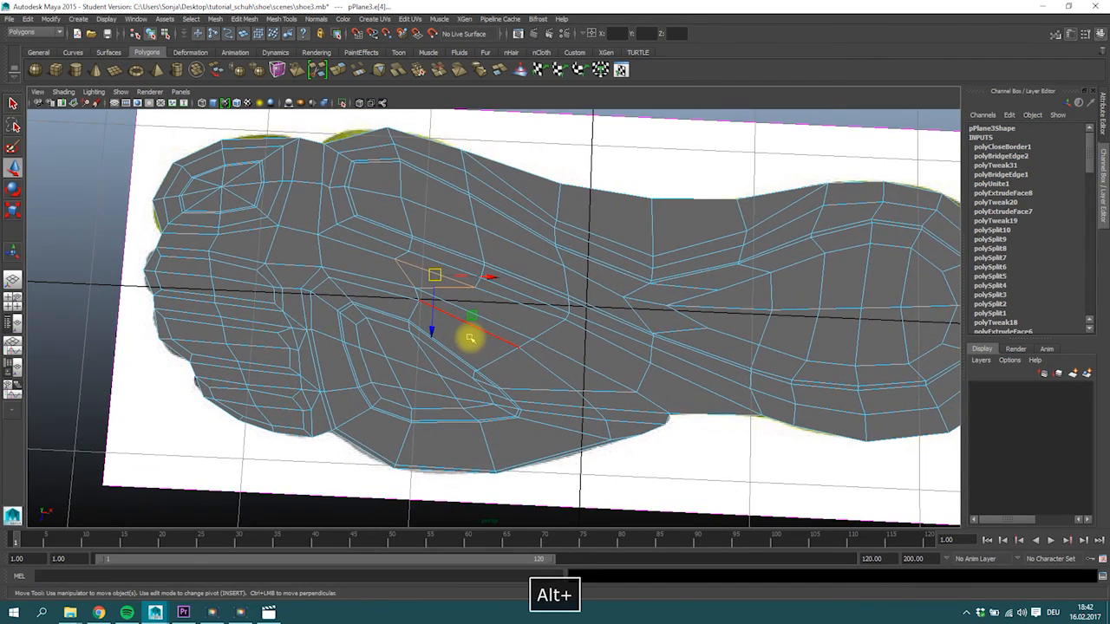
key(3)
key(1)
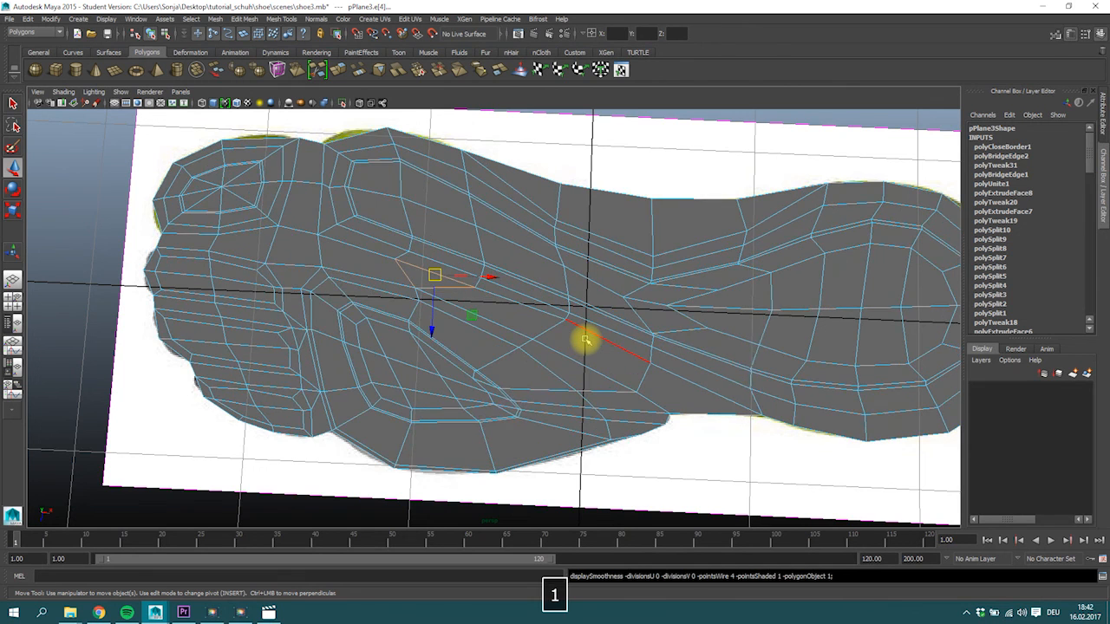
key(ctrl+s)
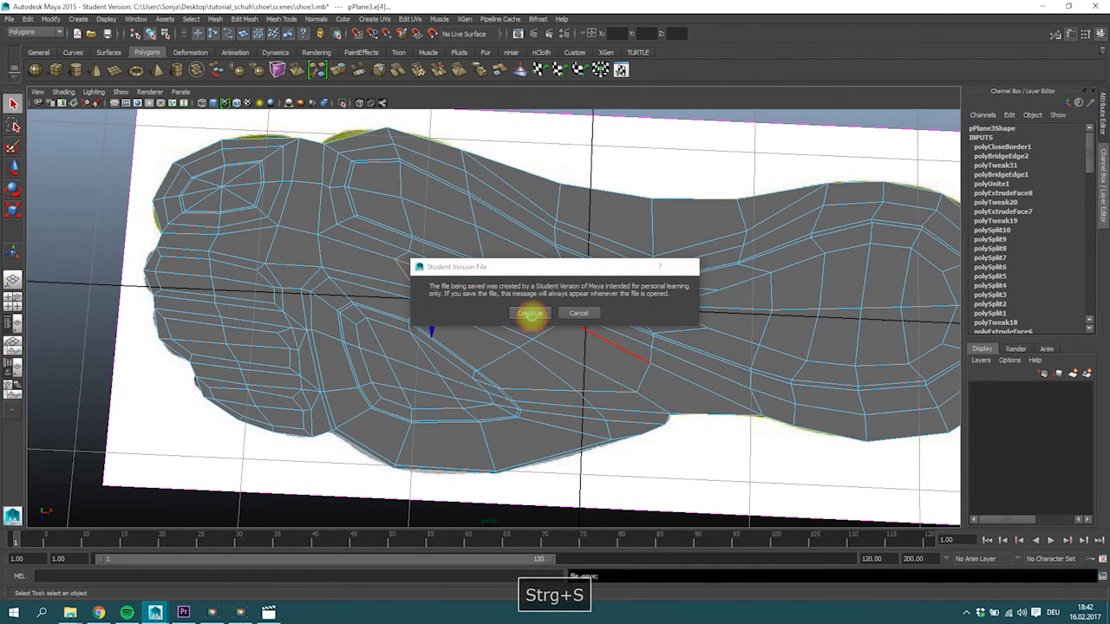
click(532, 316)
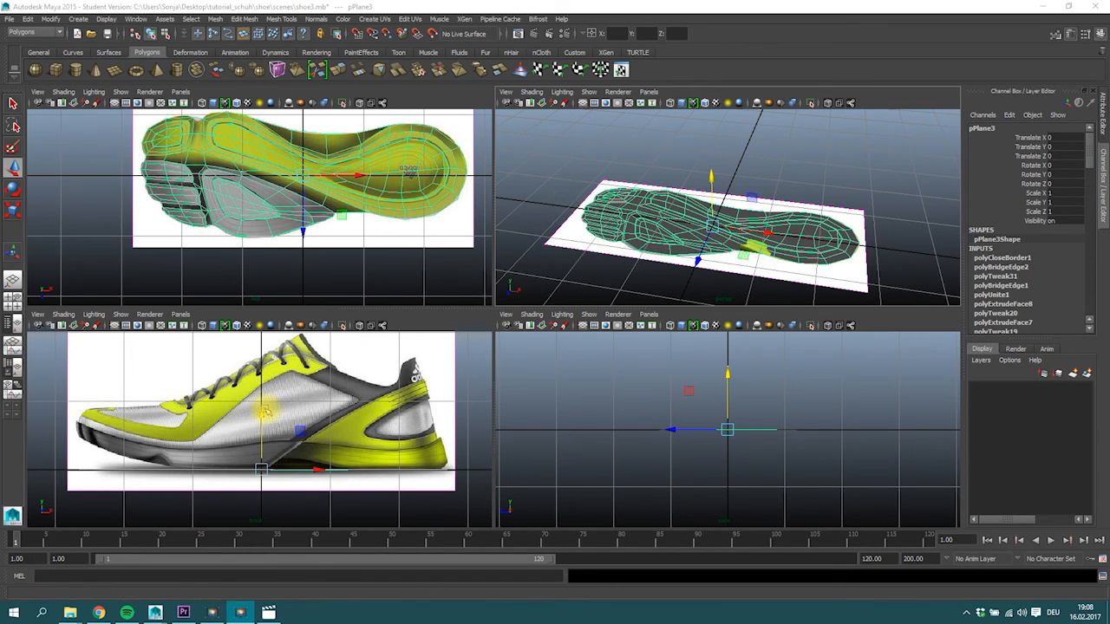
Raise the sole mesh vertically in the front view to the height of the shoe's sole in the side reference image.
mouse_move(701, 223)
alt+mouse_down()
mouse_move(711, 205)
mouse_move(703, 220)
alt+mouse_up()
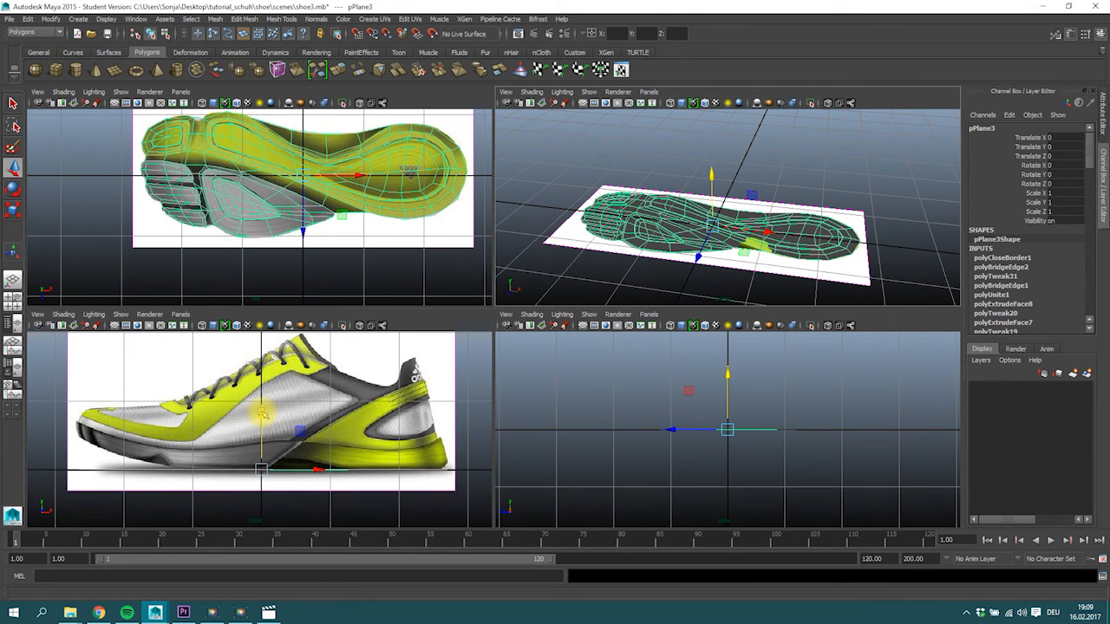
drag(261, 413, 264, 393)
Select the complete face loop just inside the narrow outline of the grey forefoot pad's central insert.
mouse_move(688, 229)
alt+mouse_down()
mouse_move(703, 201)
mouse_move(704, 223)
alt+mouse_up()
alt+right_drag(704, 223, 753, 234)
alt+middle_drag(752, 234, 782, 219)
alt+drag(872, 209, 815, 205)
alt+right_drag(766, 210, 729, 210)
alt+drag(623, 221, 629, 234)
mouse_move(603, 210)
right_down()
mouse_move(602, 232)
mouse_move(584, 208)
right_up()
alt+middle_drag(585, 208, 666, 203)
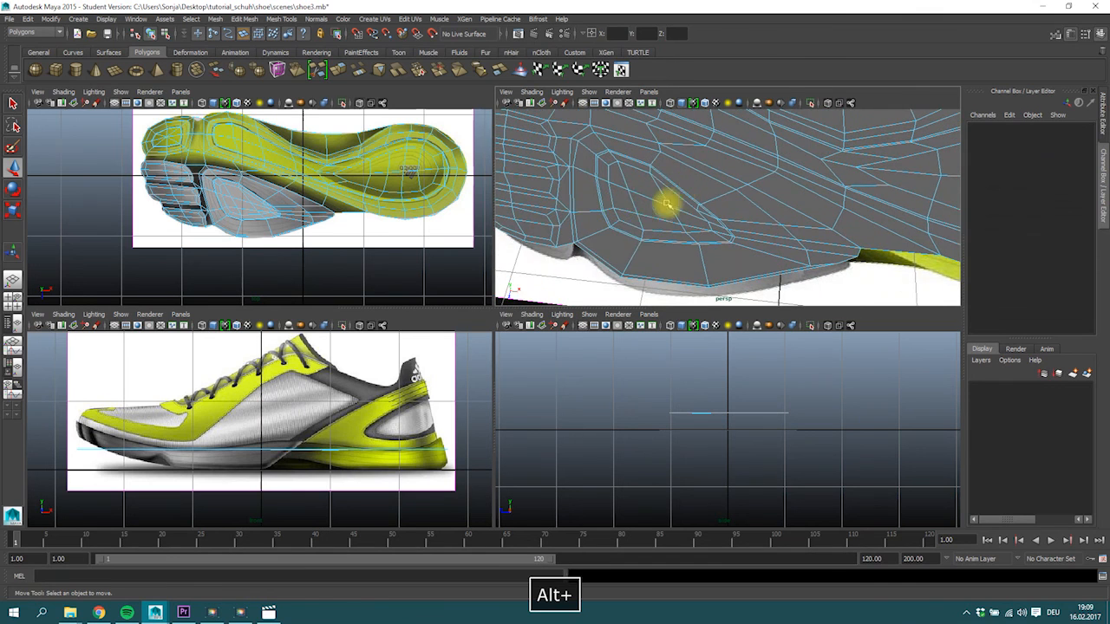
click(596, 169)
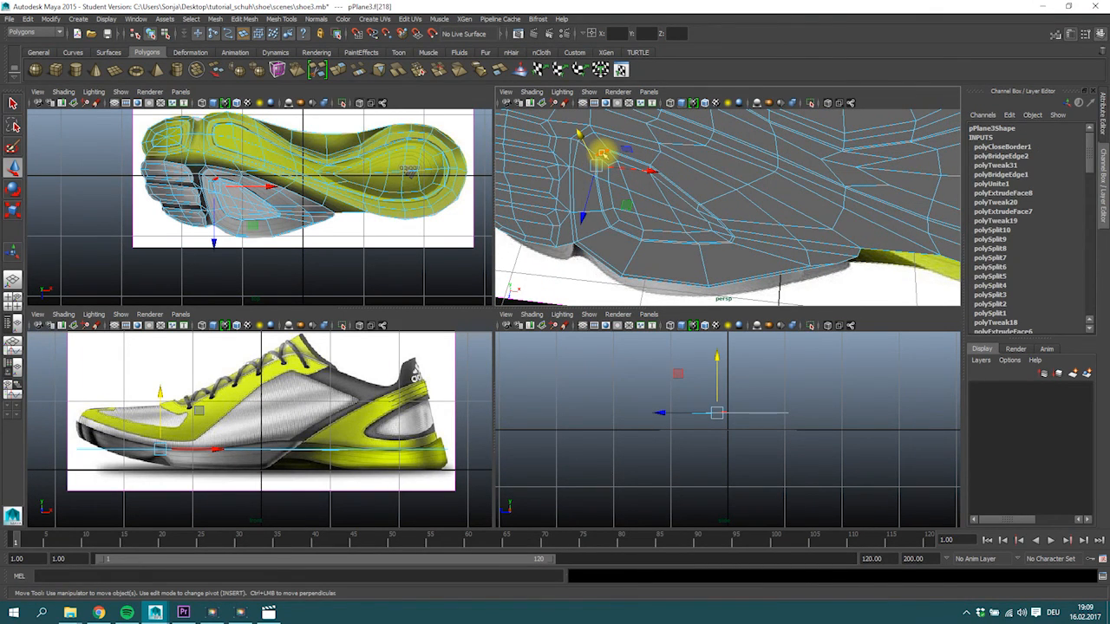
shift+click(601, 154)
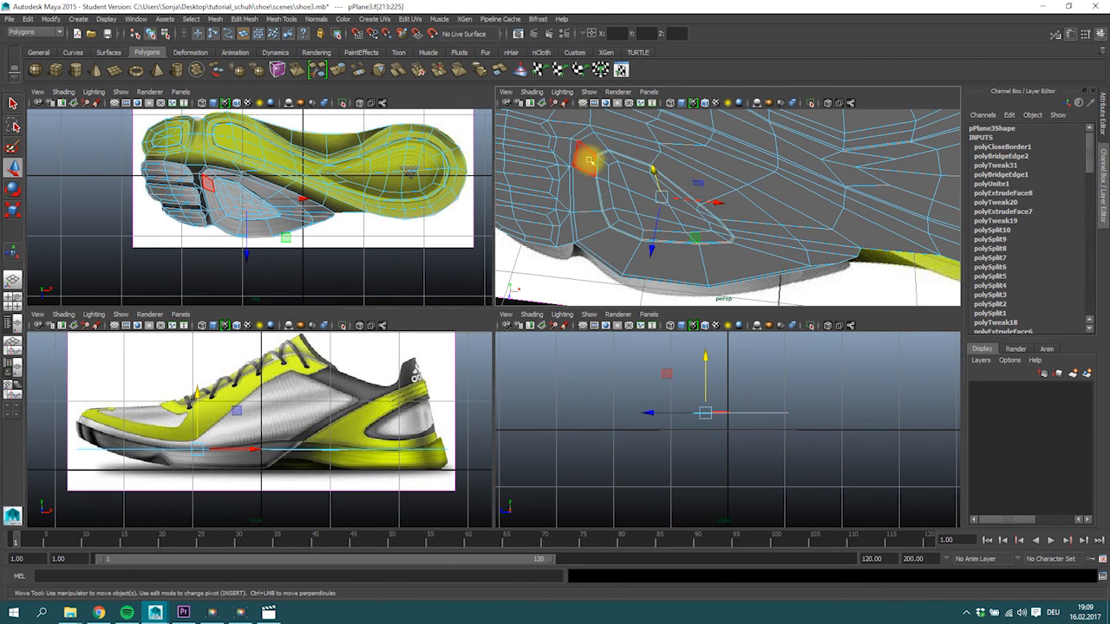
shift+double_click(598, 157)
alt+drag(595, 164, 574, 154)
shift+double_click(580, 150)
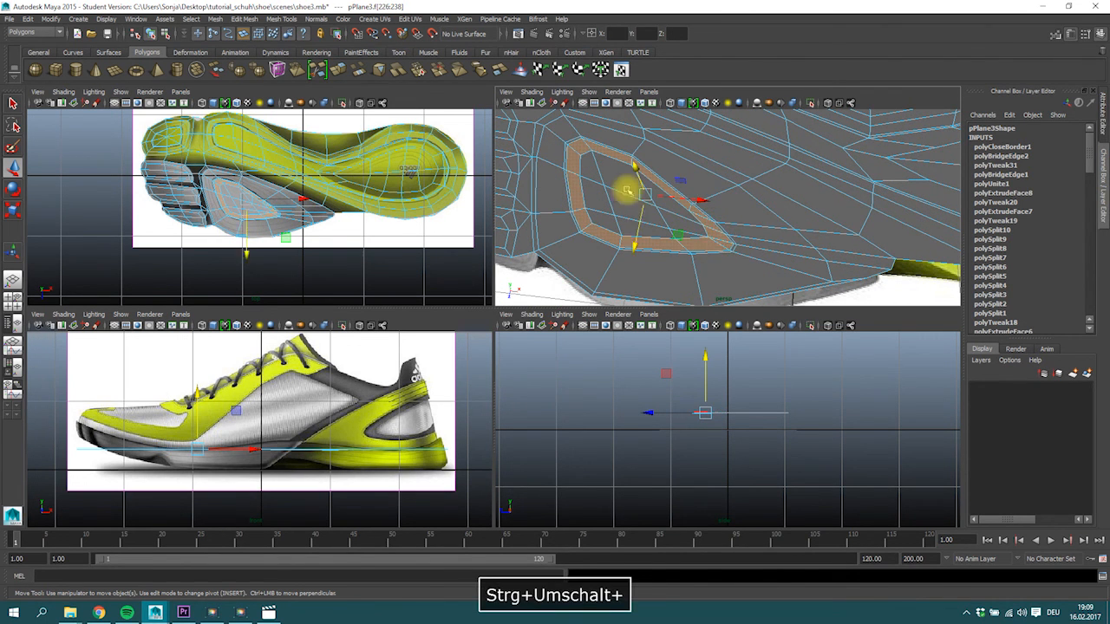
click(600, 154)
drag(630, 171, 617, 156)
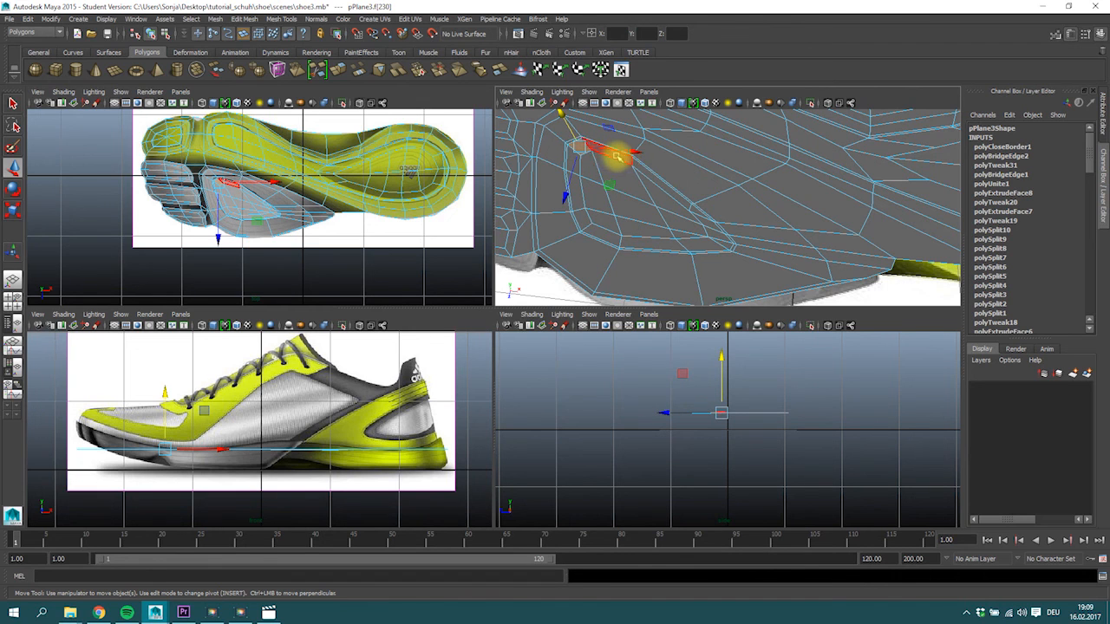
shift+double_click(618, 155)
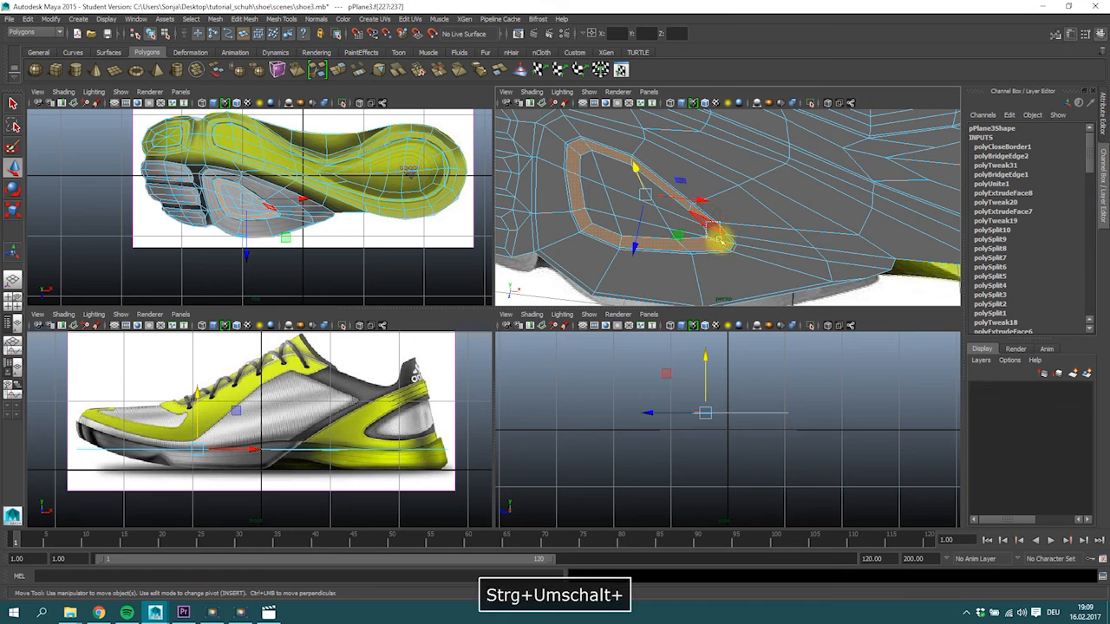
ctrl+shift+click(722, 245)
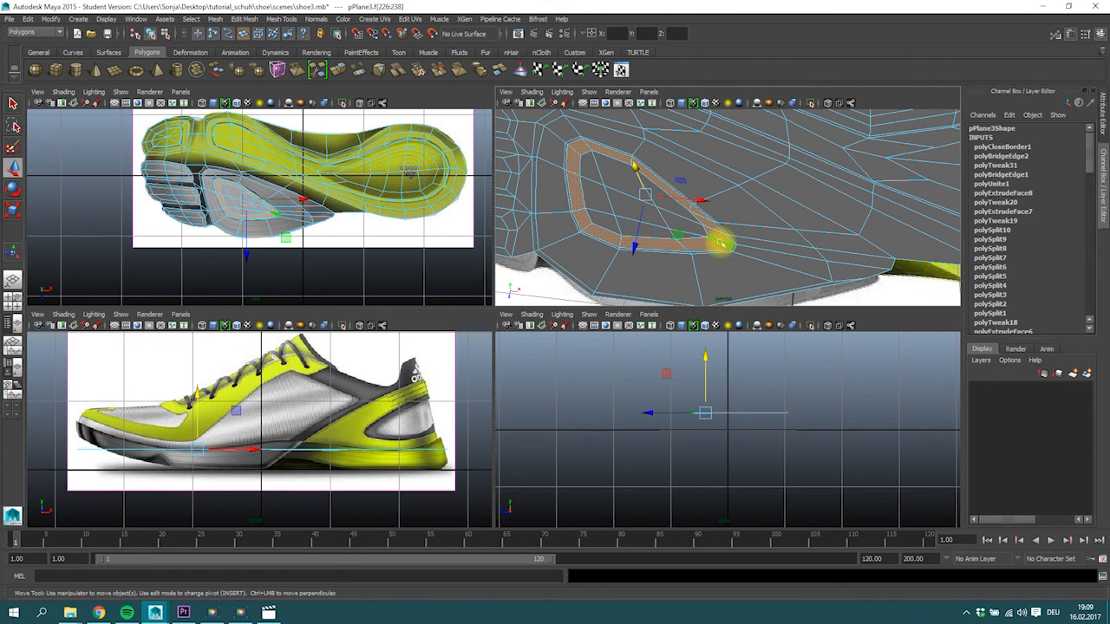
Grow the selection over the whole forefoot pad and lower it to the outsole's bottom edge in the side reference image.
key(greater)
key(greater)
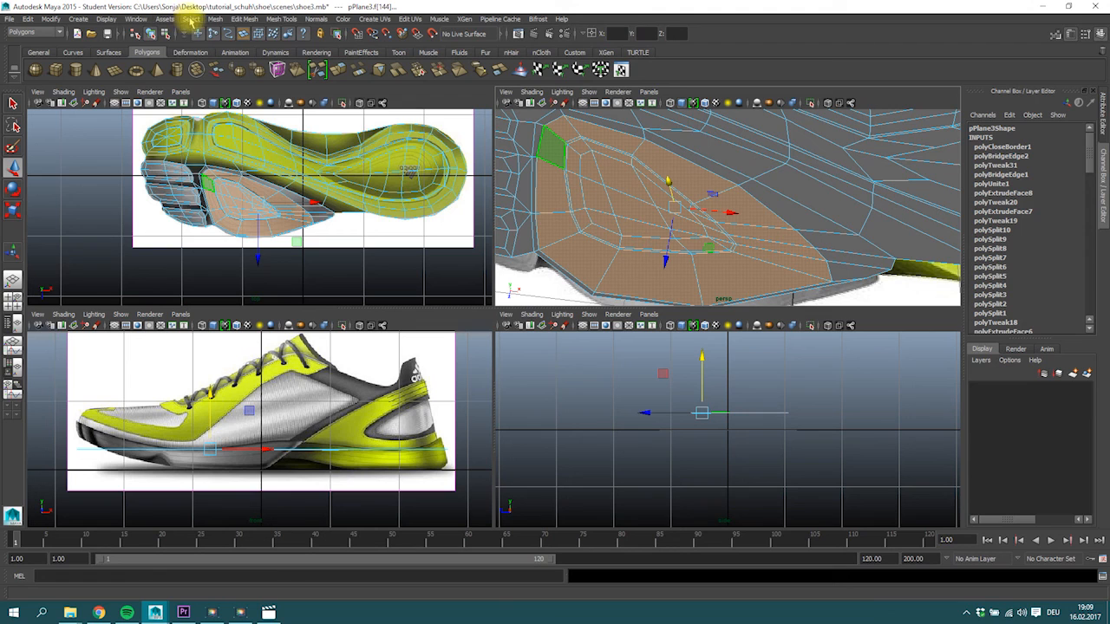
click(190, 19)
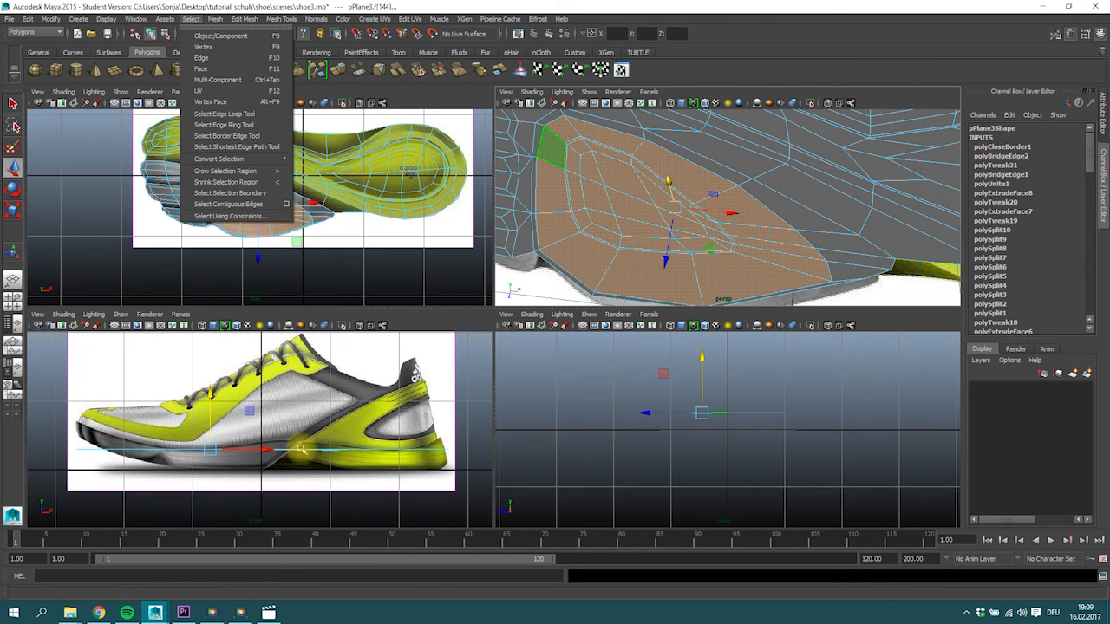
click(210, 394)
drag(210, 399, 210, 413)
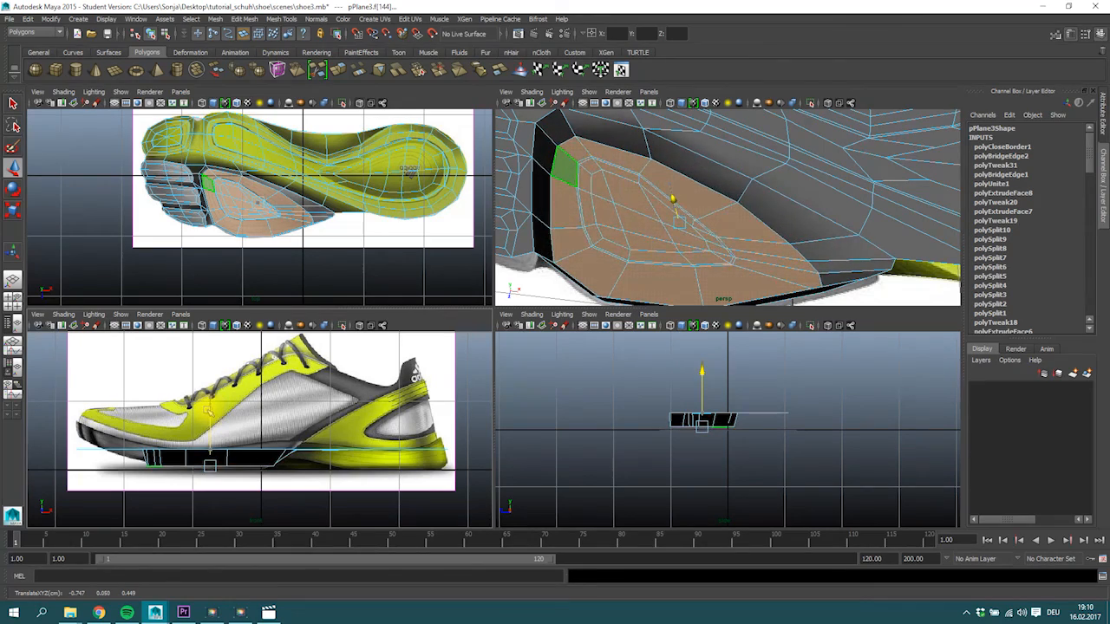
Select the narrow face loop outlining the lowered forefoot pad's central insert.
alt+drag(667, 222, 632, 218)
mouse_move(632, 218)
alt+right_down()
mouse_move(609, 219)
mouse_move(647, 217)
alt+right_up()
alt+middle_drag(647, 218, 684, 216)
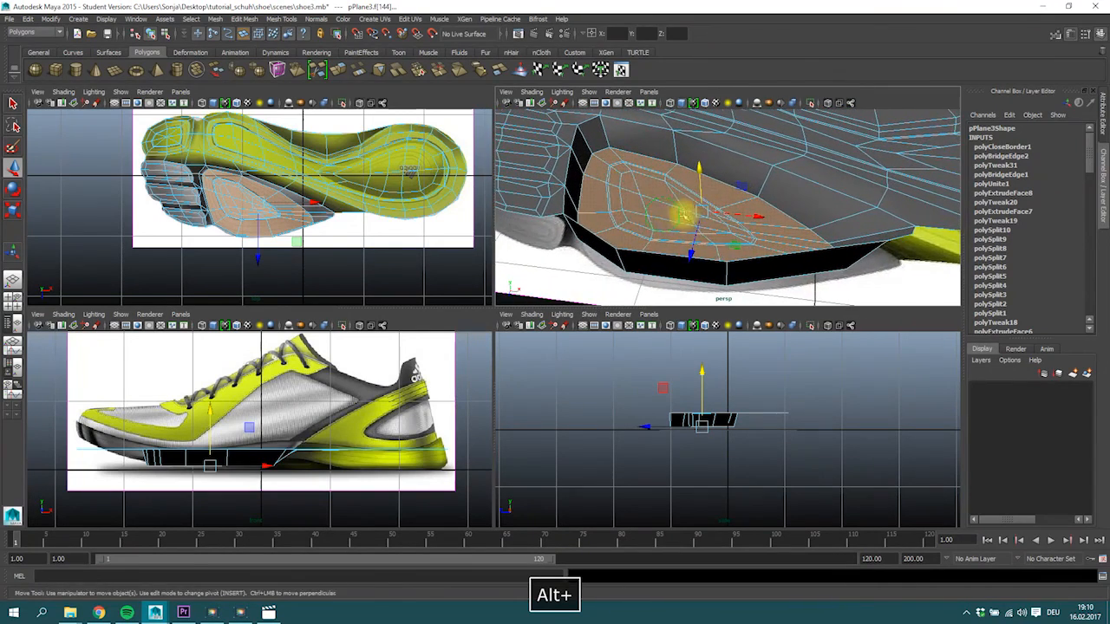
alt+drag(684, 216, 648, 212)
alt+middle_drag(648, 212, 668, 221)
alt+right_drag(600, 157, 630, 166)
alt+middle_drag(630, 166, 666, 174)
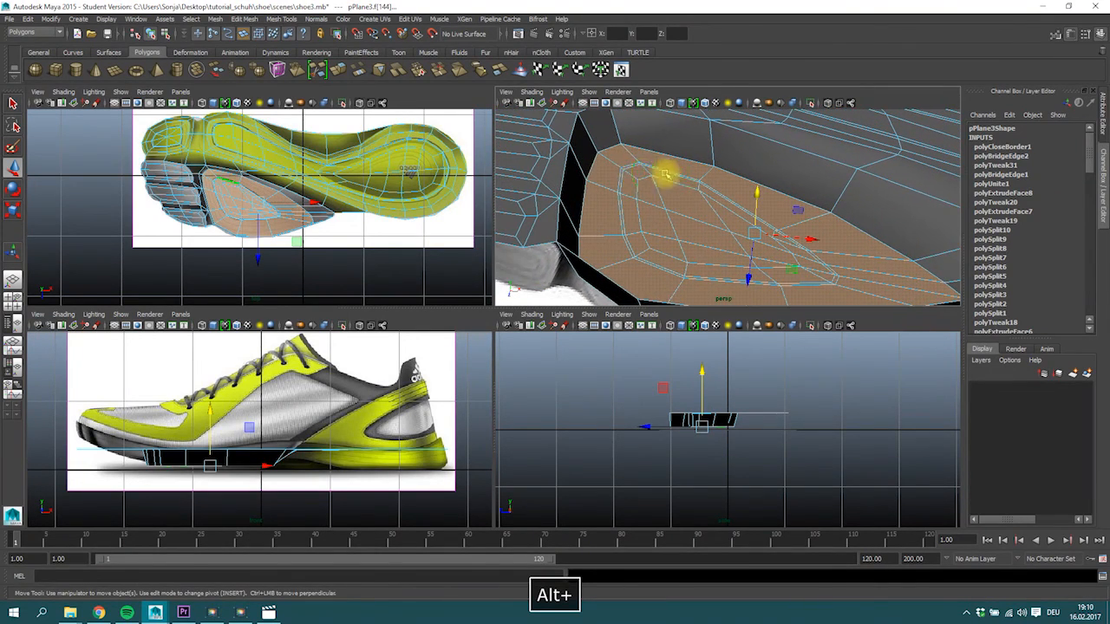
click(625, 171)
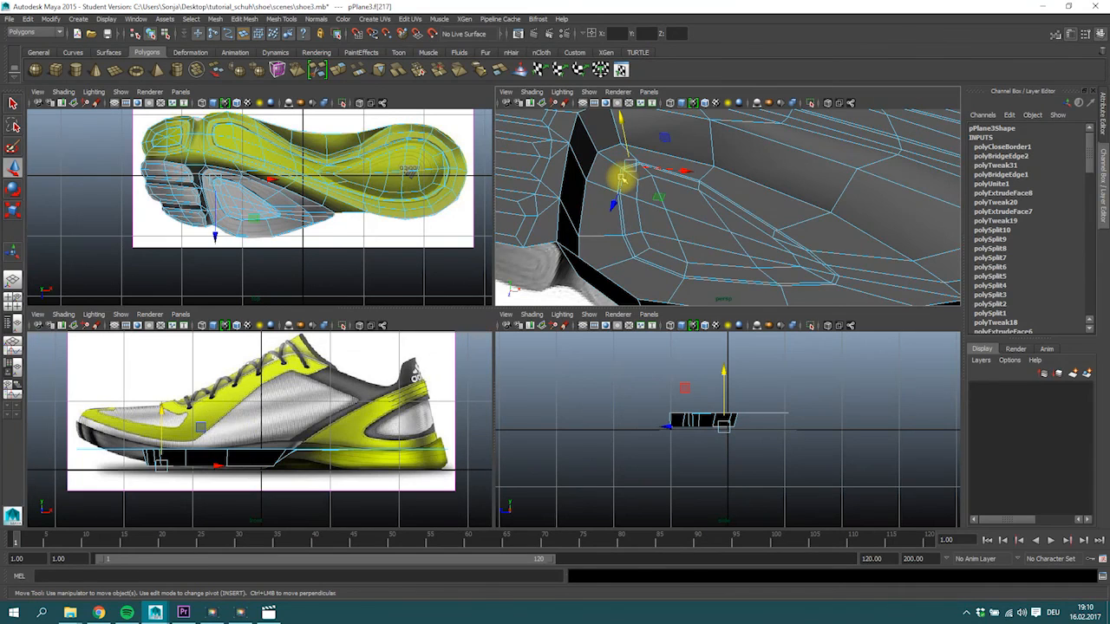
alt+drag(600, 198, 617, 193)
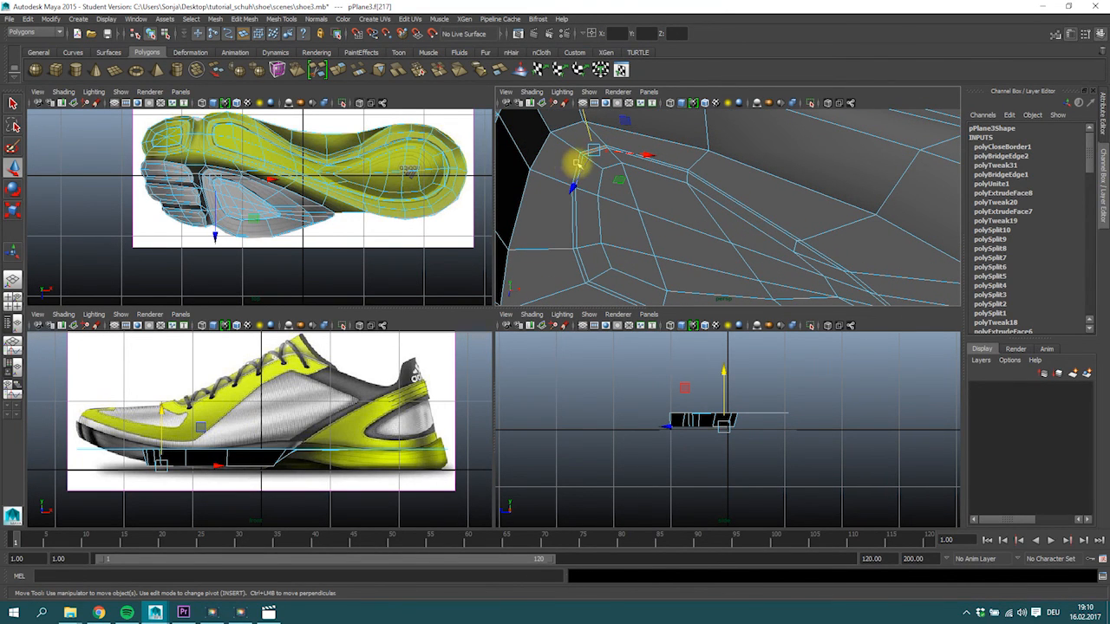
shift+double_click(578, 163)
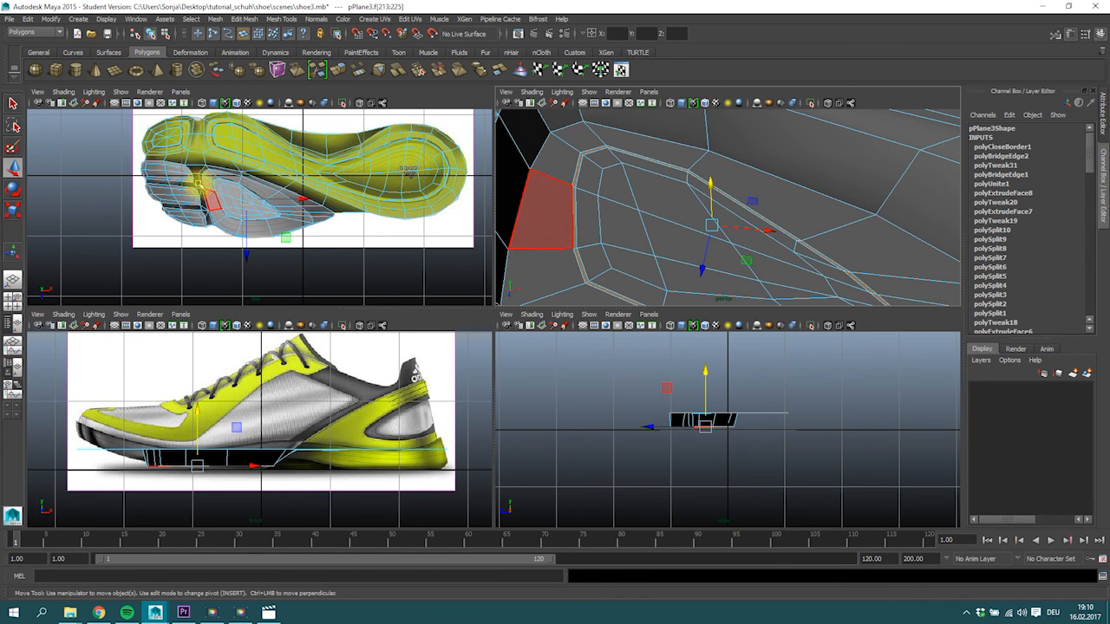
mouse_move(653, 216)
alt+mouse_down()
mouse_move(701, 216)
mouse_move(647, 220)
alt+mouse_up()
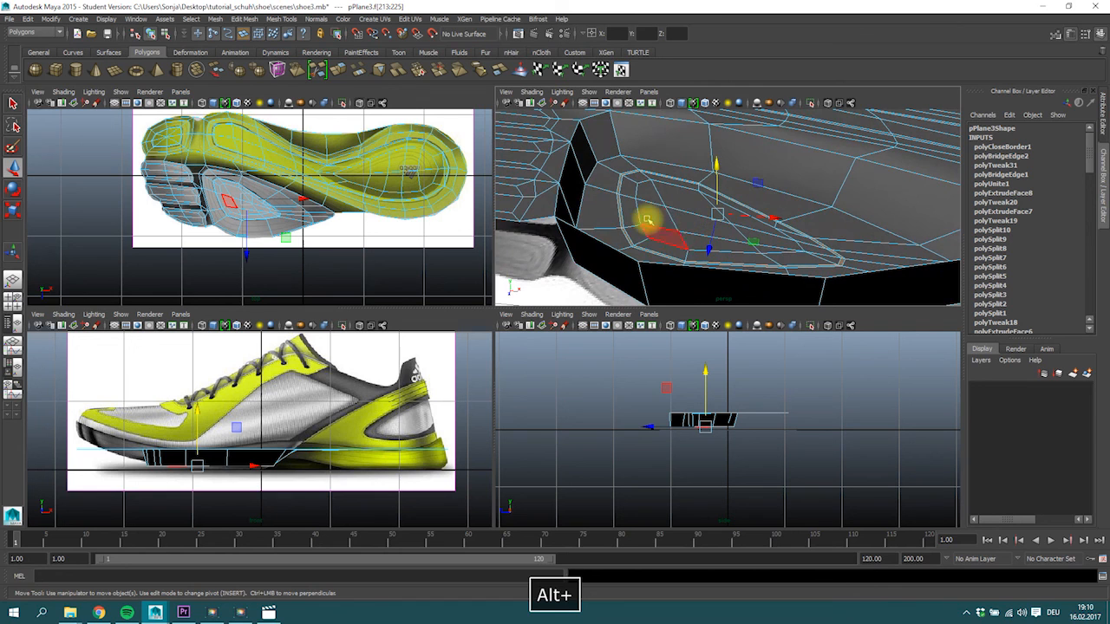
Extrude the narrow face loop, raise it slightly into the sole as a groove, and return to object selection.
click(340, 72)
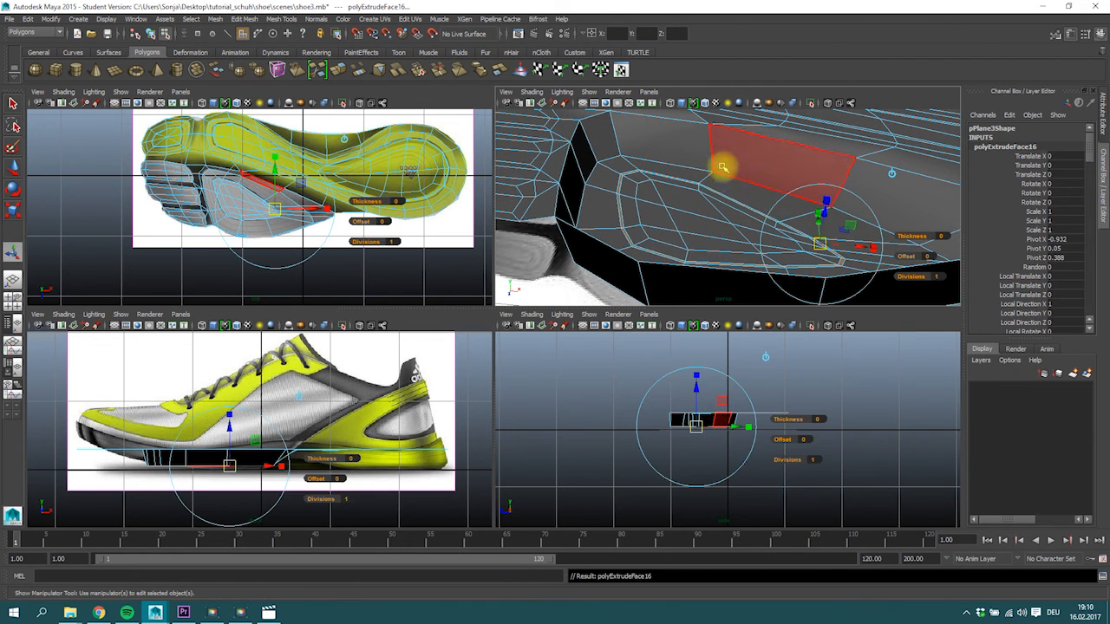
key(w)
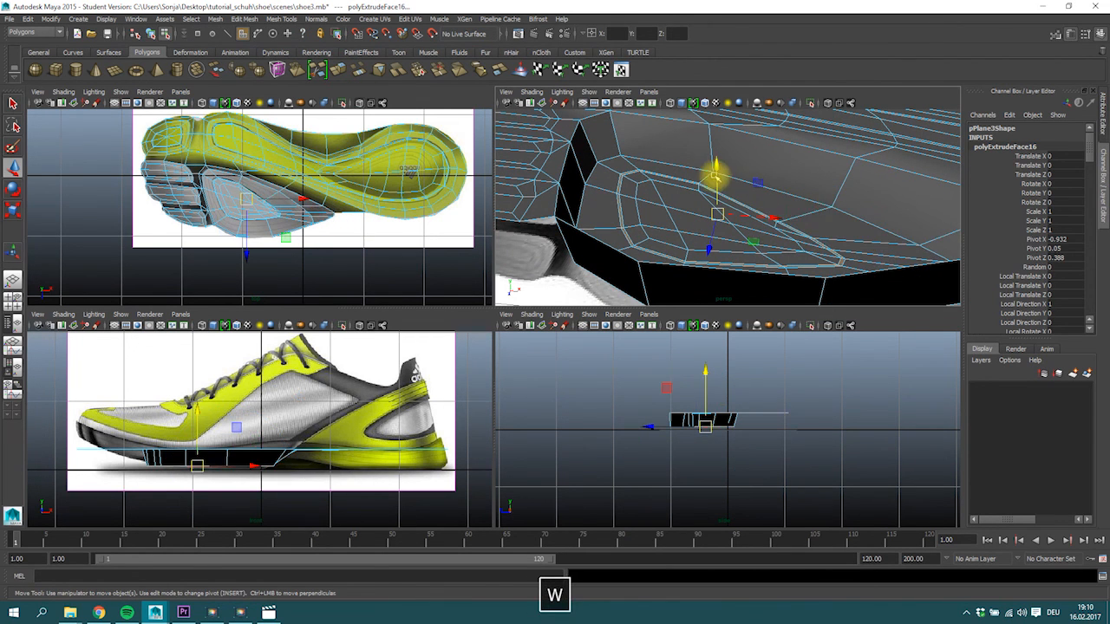
drag(716, 161, 699, 189)
right_click(586, 215)
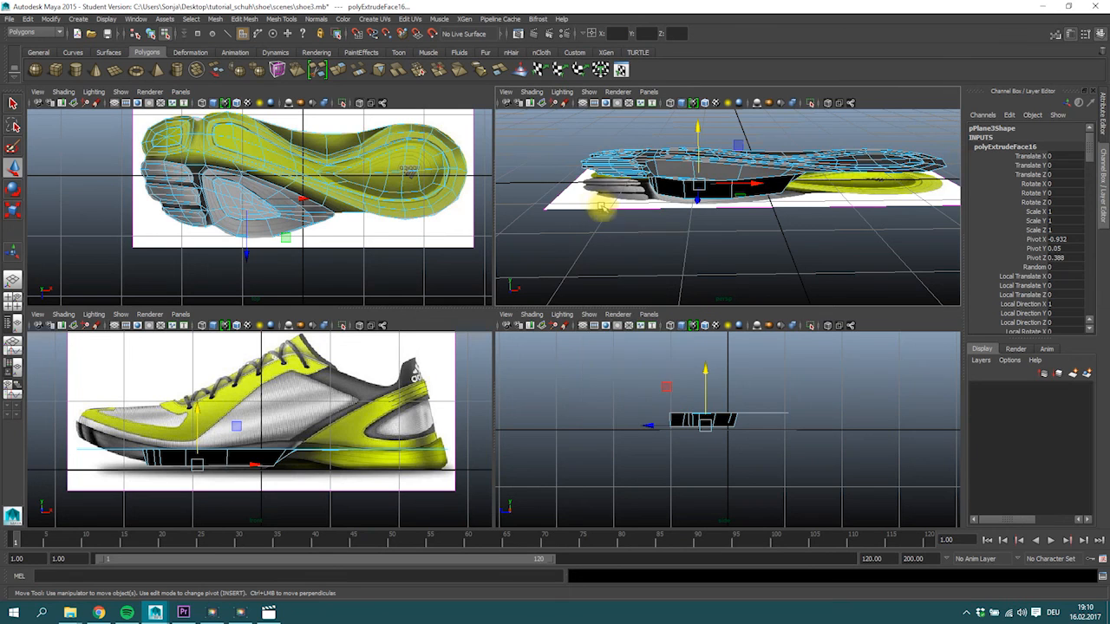
right_drag(617, 169, 643, 152)
click(565, 229)
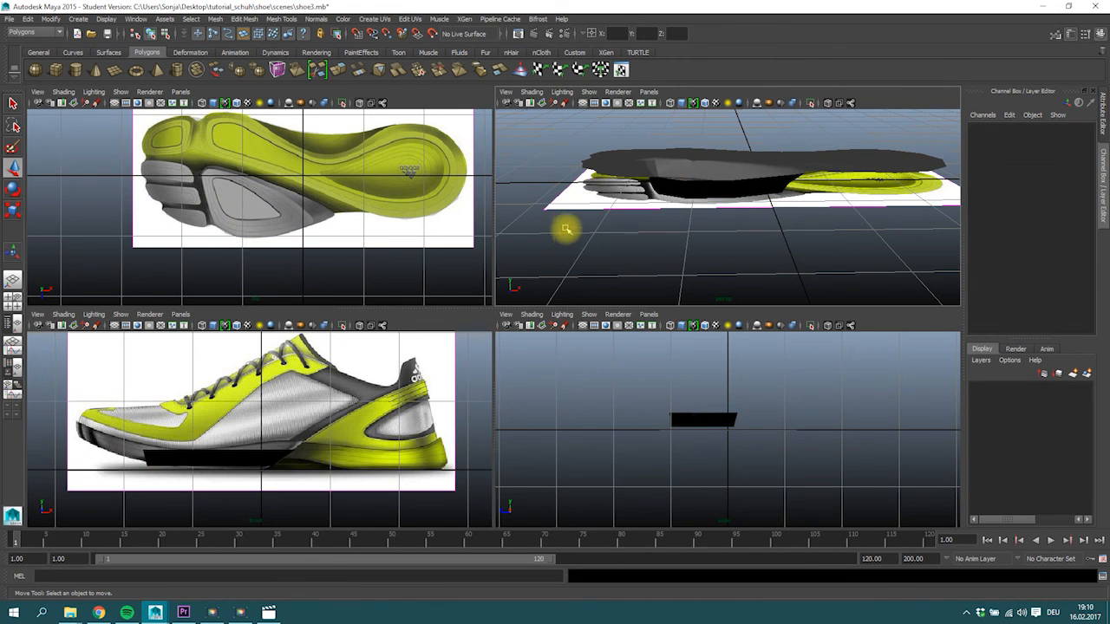
Move the bottom reference image plane, imagePlane3, down to about -2.2 in Y, clear of the sole mesh.
alt+drag(643, 183, 708, 174)
right_drag(706, 162, 751, 152)
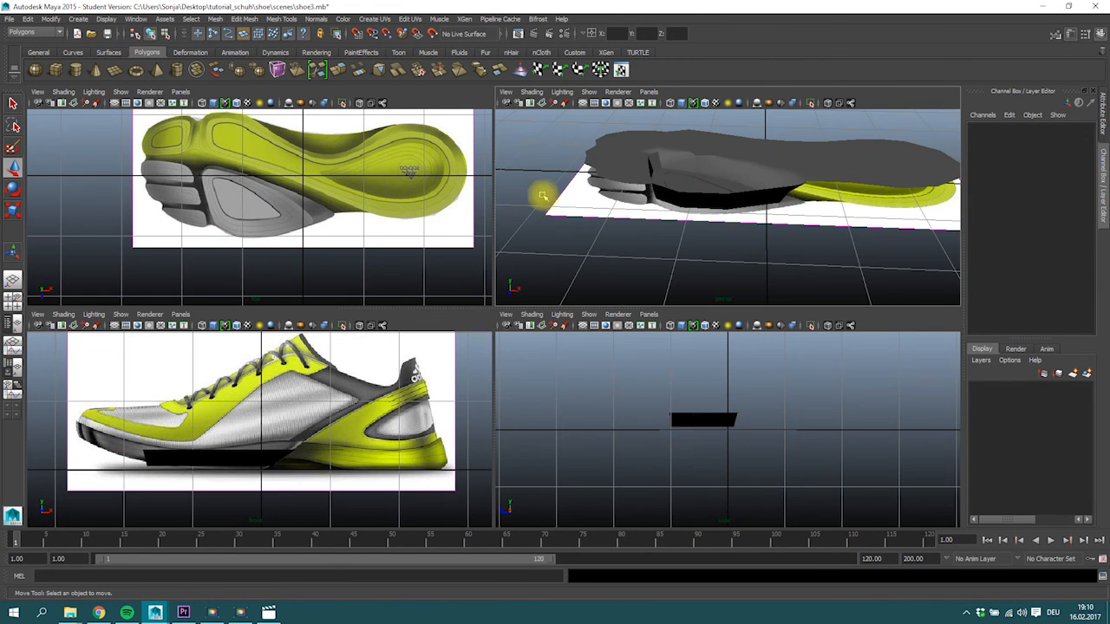
click(13, 326)
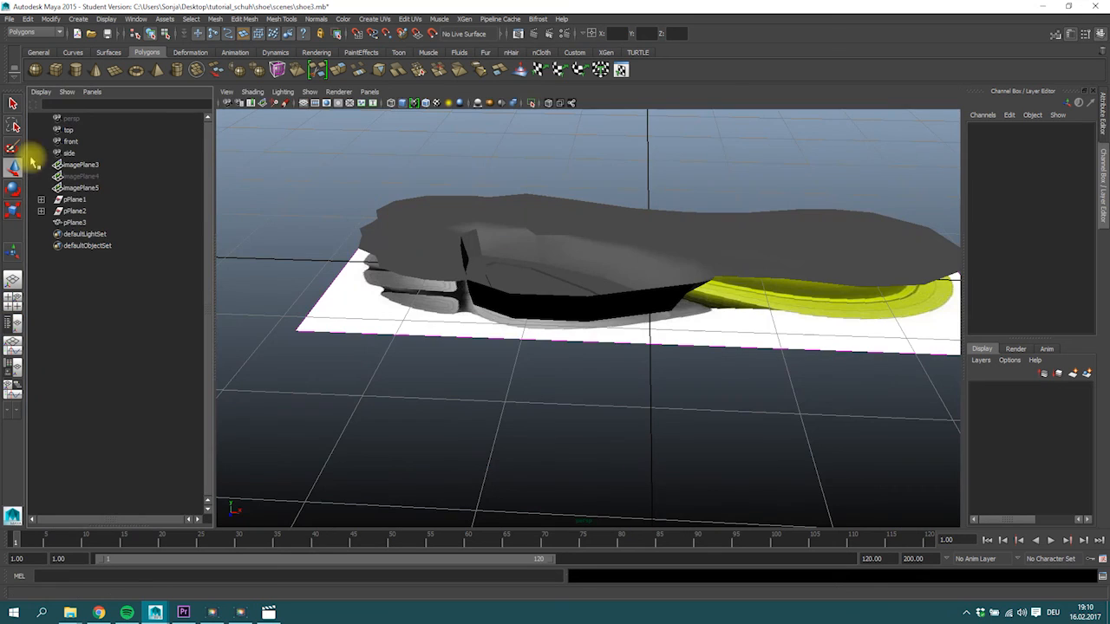
click(87, 167)
click(82, 187)
click(73, 165)
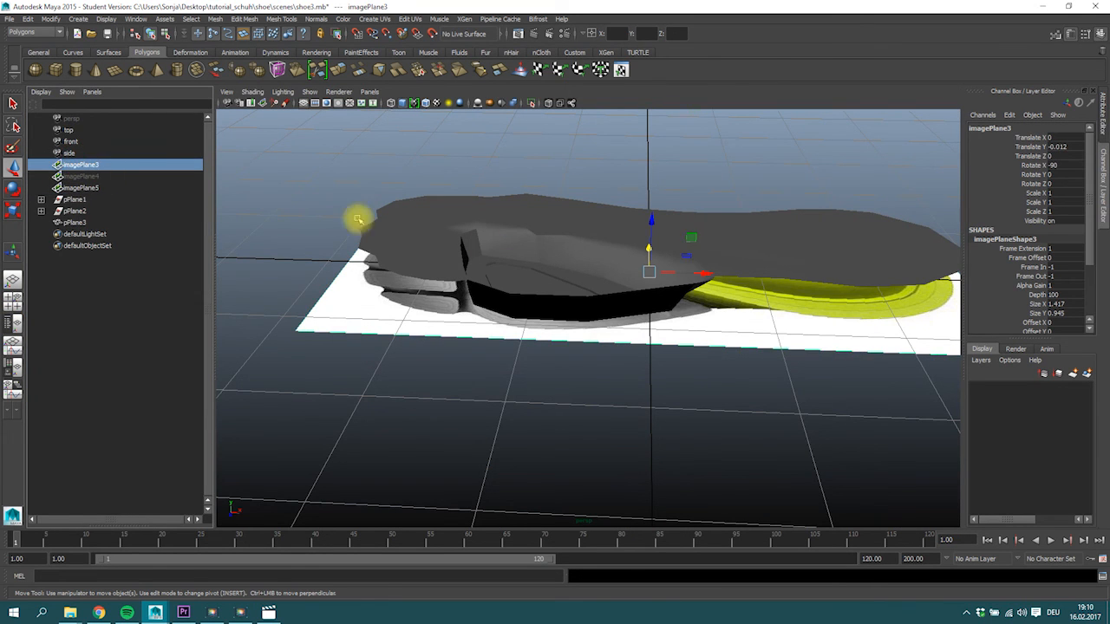
drag(649, 218, 660, 421)
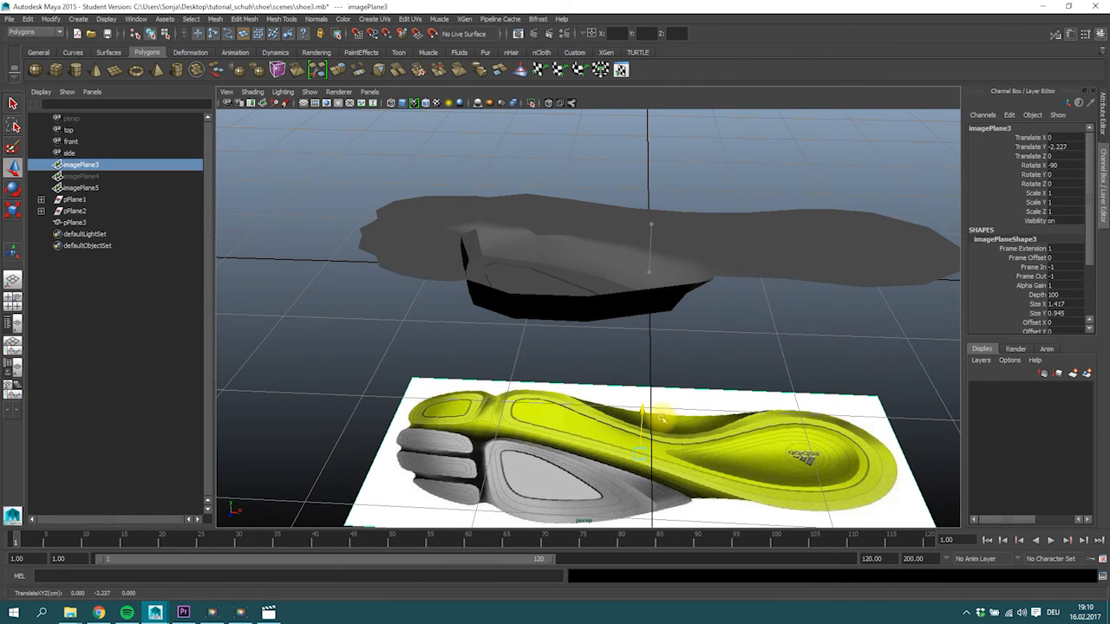
key(space)
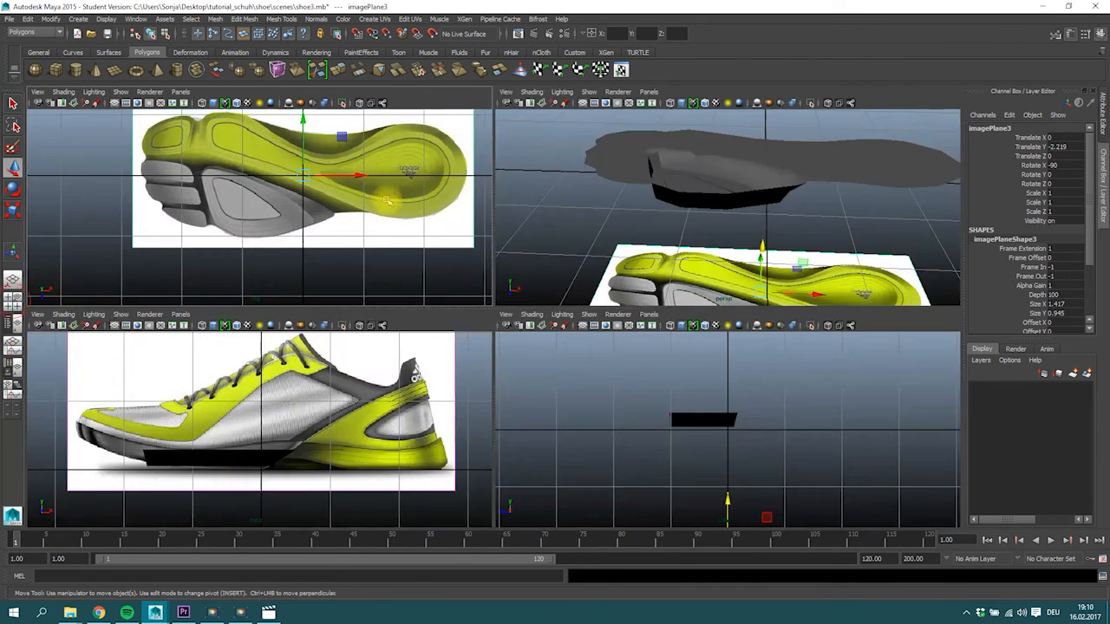
Reverse the normals of the whole sole mesh.
alt+drag(716, 196, 680, 187)
click(656, 192)
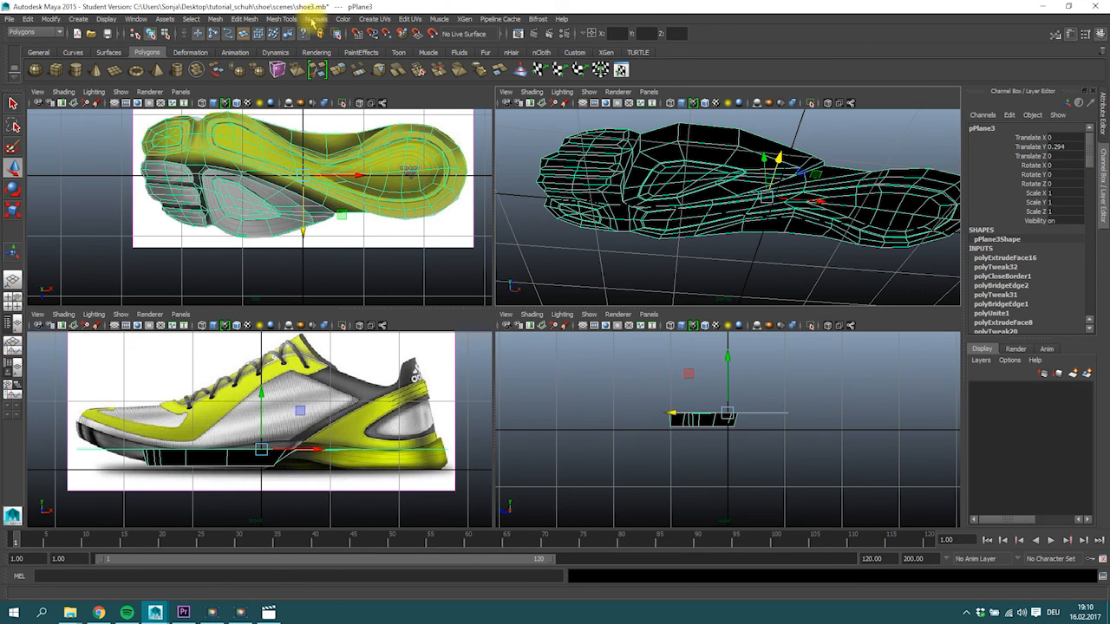
click(314, 19)
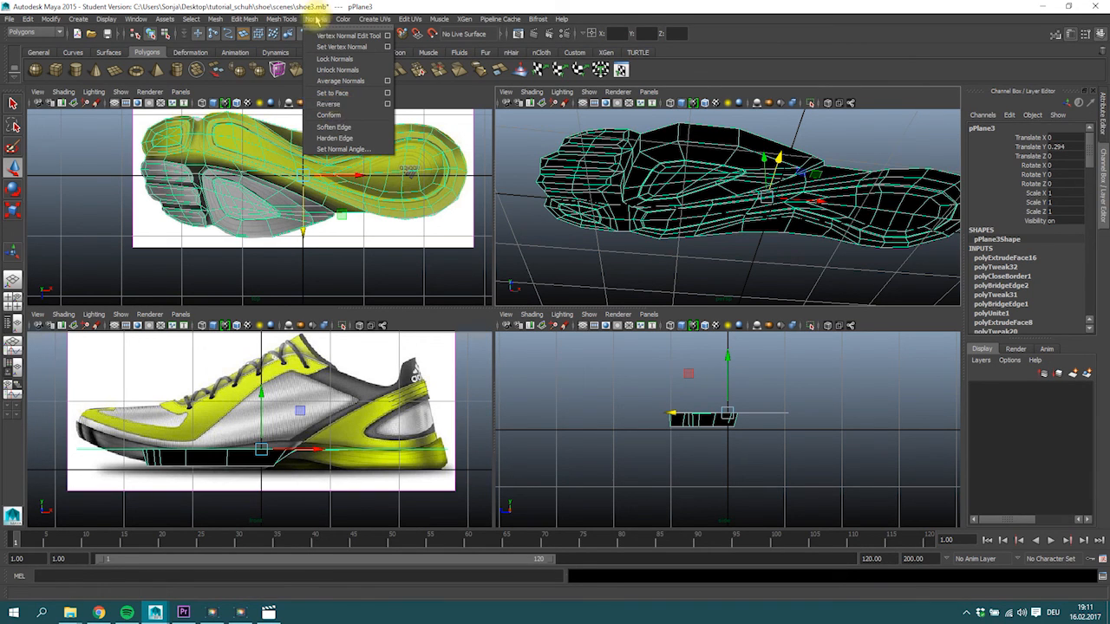
click(329, 105)
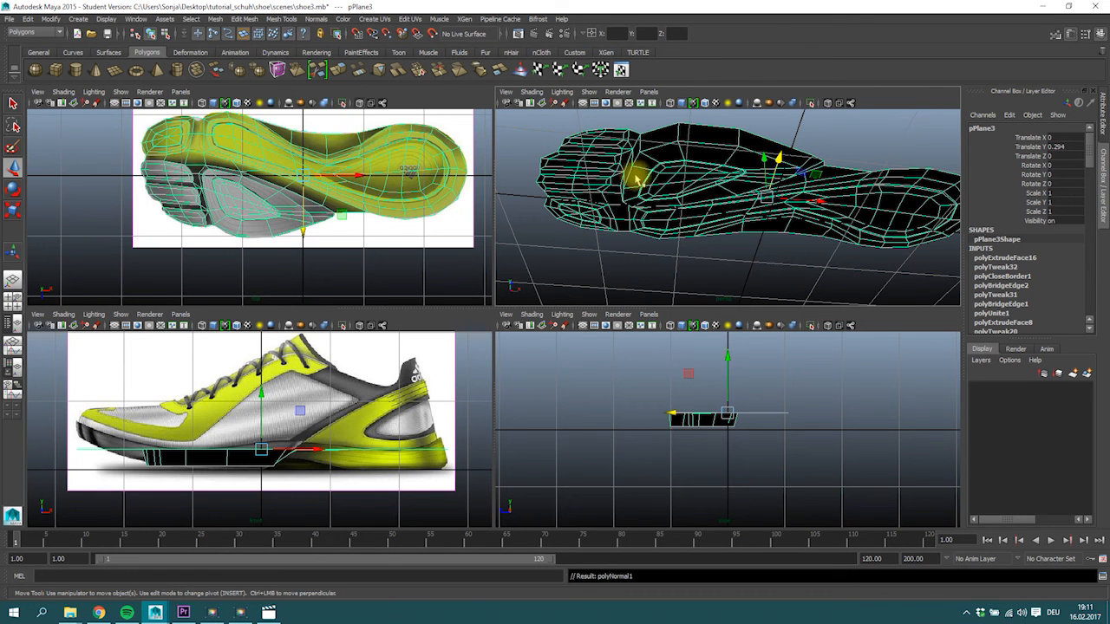
Inspect the lowered forefoot pad and its groove from below in smooth preview, and return to unsmoothed display.
click(840, 128)
alt+drag(829, 149, 696, 146)
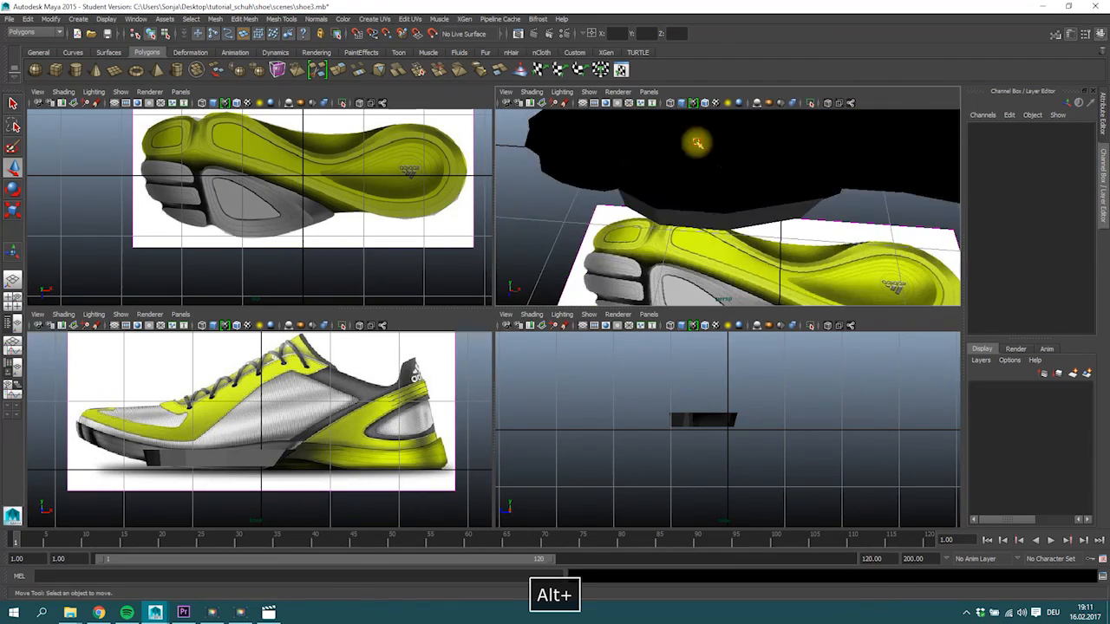
click(713, 206)
alt+drag(783, 200, 815, 130)
alt+drag(724, 160, 726, 153)
alt+drag(842, 144, 762, 169)
right_drag(761, 170, 789, 163)
alt+drag(789, 163, 733, 193)
key(space)
alt+drag(676, 240, 578, 280)
click(432, 222)
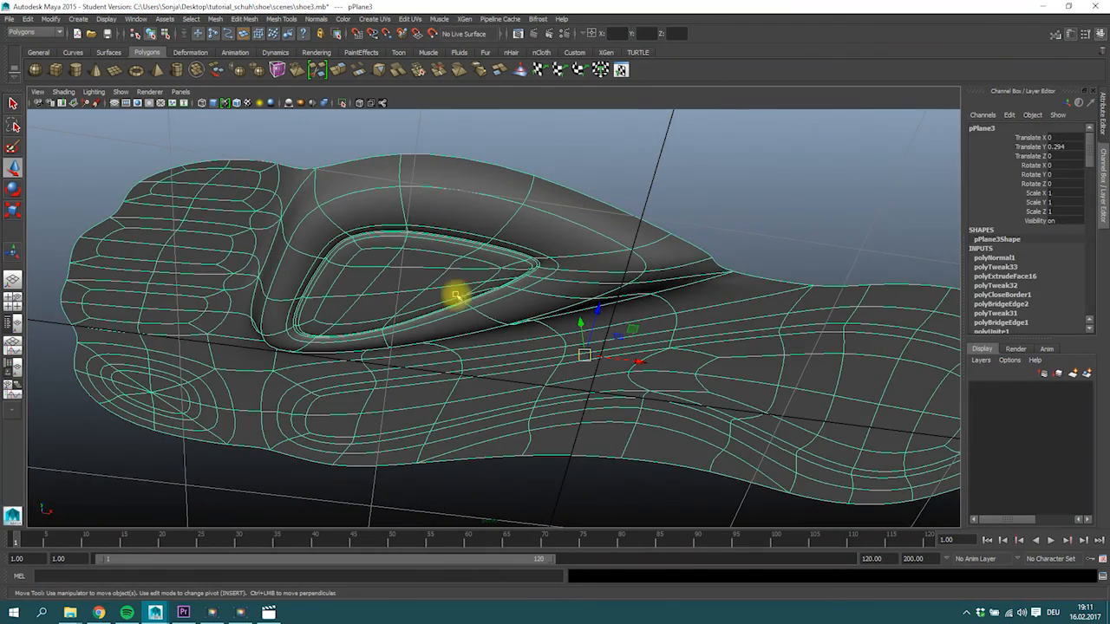
key(1)
Select the narrow face loop running around the long forefoot-to-heel tread section and grow the selection to its neighbouring faces.
alt+drag(545, 230, 526, 335)
alt+right_drag(526, 336, 639, 324)
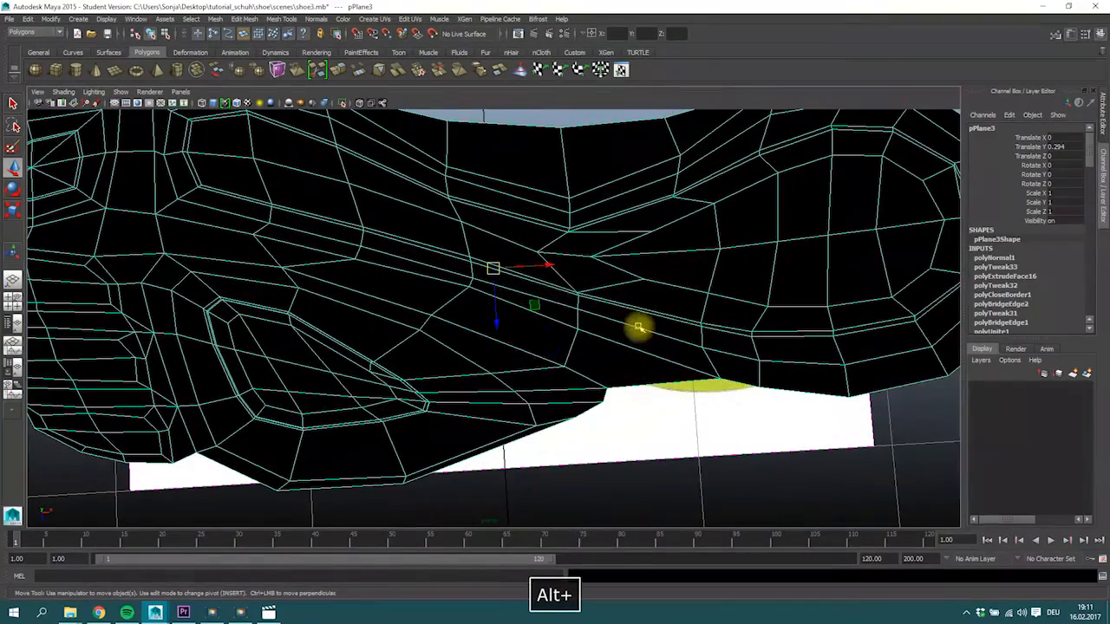
right_click(557, 284)
right_drag(555, 310, 557, 256)
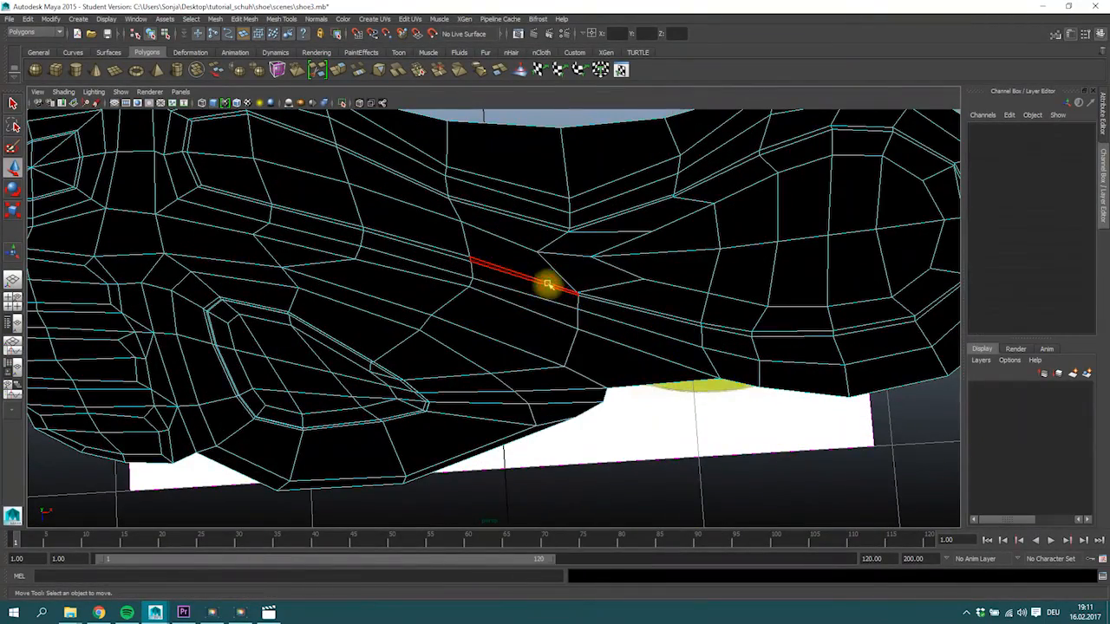
double_click(596, 300)
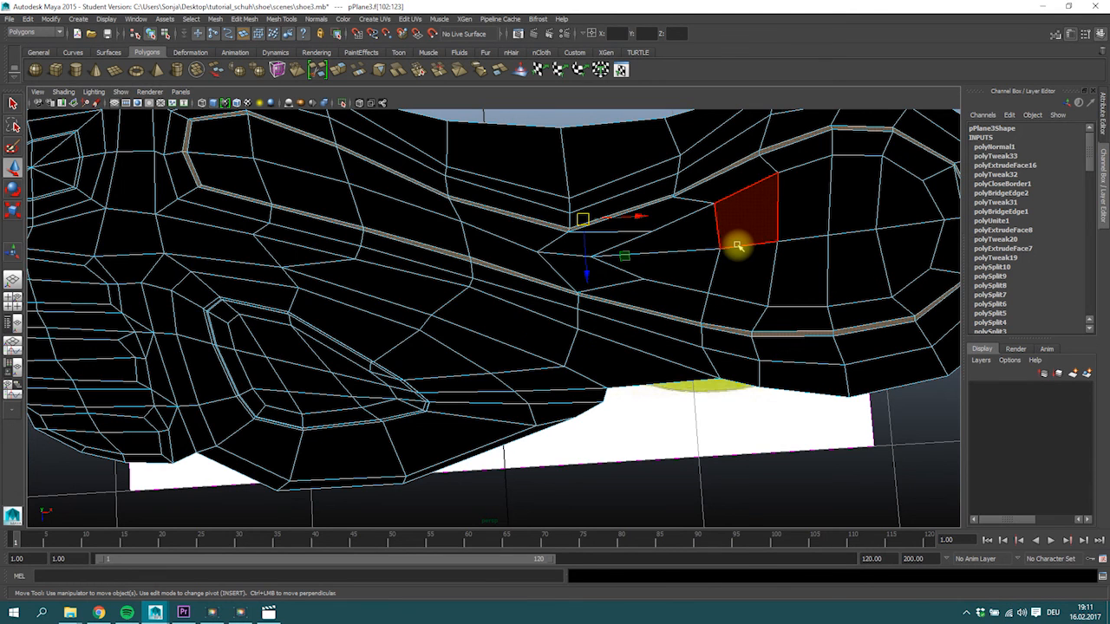
key(shift+backslash)
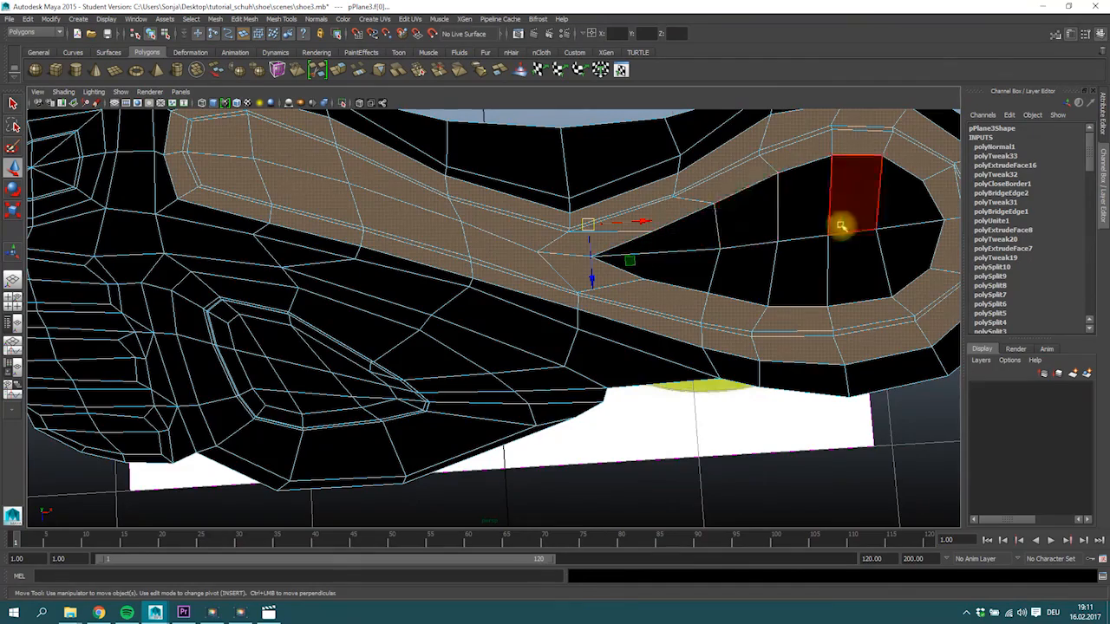
Extrude the teardrop-shaped inner face area of the heel and scale the new faces slightly inward.
alt+right_drag(842, 228, 700, 211)
alt+drag(700, 210, 646, 245)
key(3)
key(1)
alt+drag(713, 237, 637, 366)
click(337, 69)
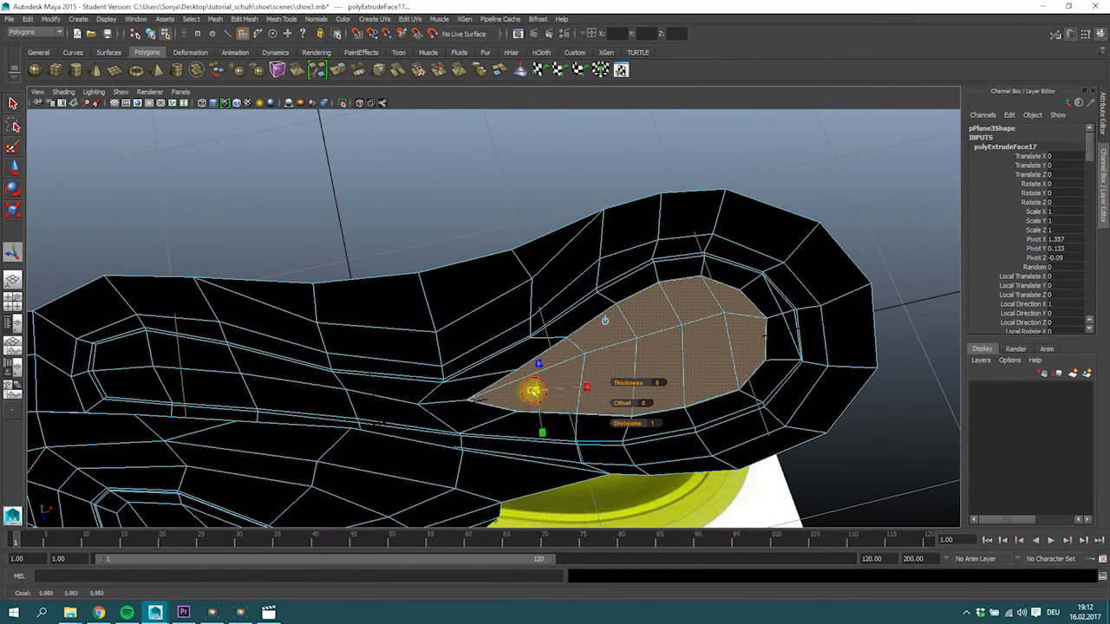
alt+drag(523, 395, 565, 389)
Switch to edge selection and adjust the edges at the inset of the heel recess.
right_click(564, 389)
right_drag(547, 330, 565, 307)
alt+drag(580, 391, 558, 415)
alt+drag(640, 450, 571, 333)
key(w)
mouse_move(610, 367)
alt+mouse_down()
mouse_move(639, 339)
mouse_move(651, 300)
mouse_move(662, 312)
alt+mouse_up()
Select the bottom reference image plane, imagePlane3, and set it to display only when looking through the top camera.
alt+right_drag(662, 312, 263, 347)
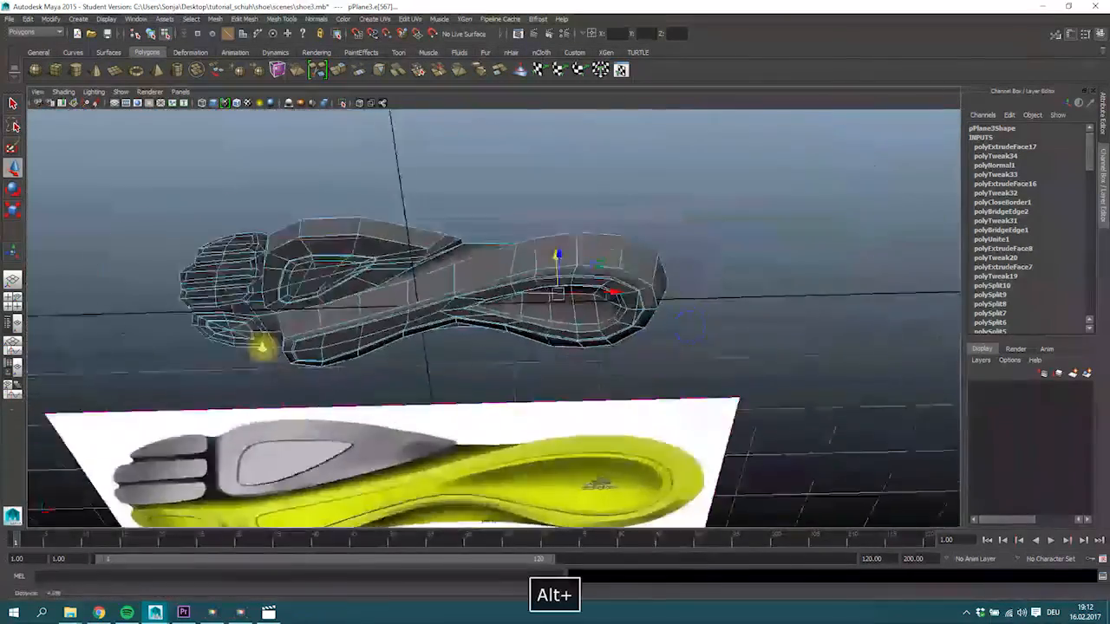
alt+drag(263, 347, 391, 425)
alt+middle_drag(339, 456, 285, 339)
alt+drag(285, 339, 148, 380)
click(148, 379)
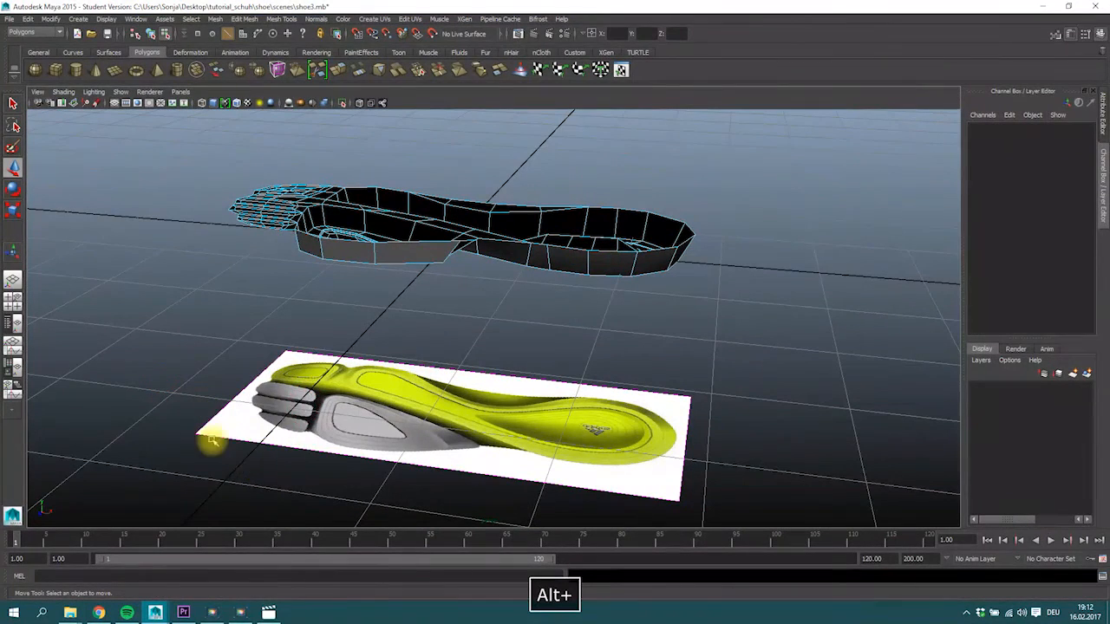
right_click(263, 411)
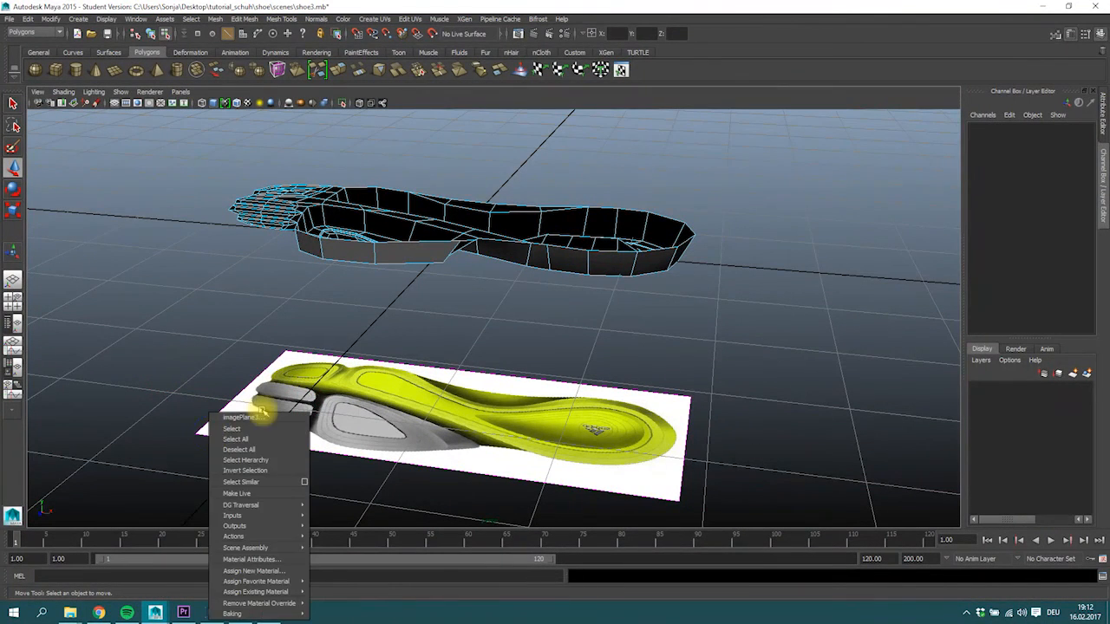
click(12, 301)
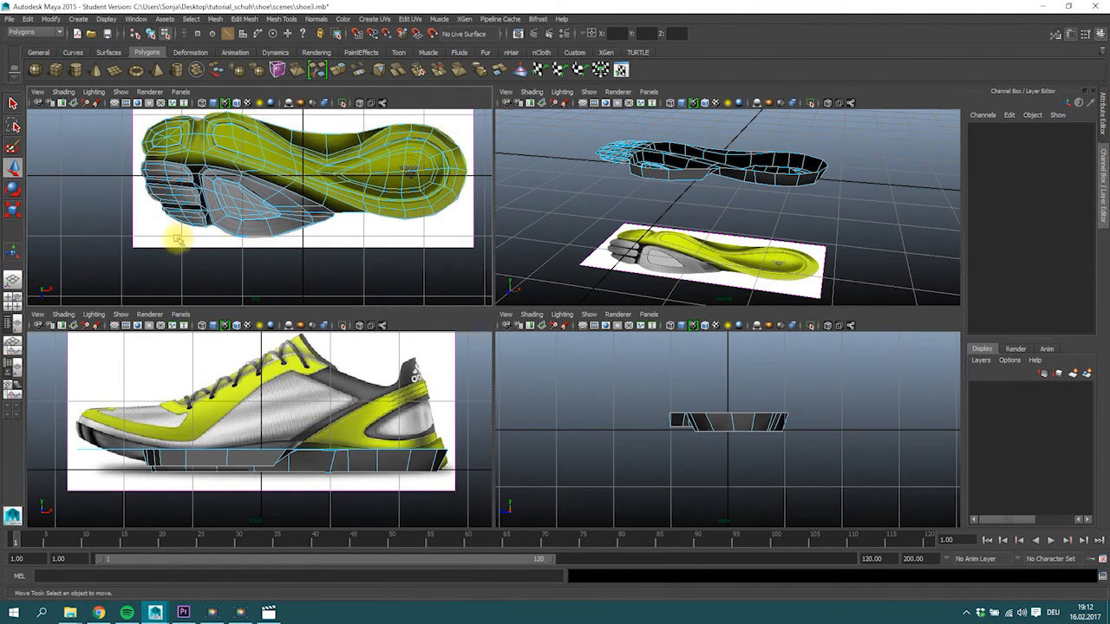
click(12, 324)
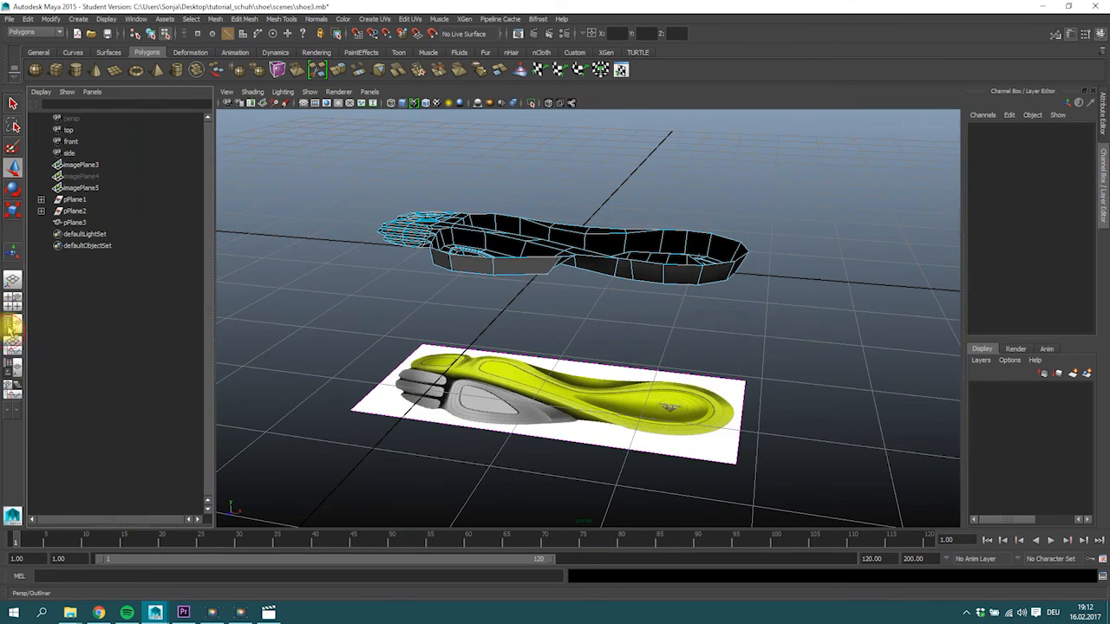
click(80, 164)
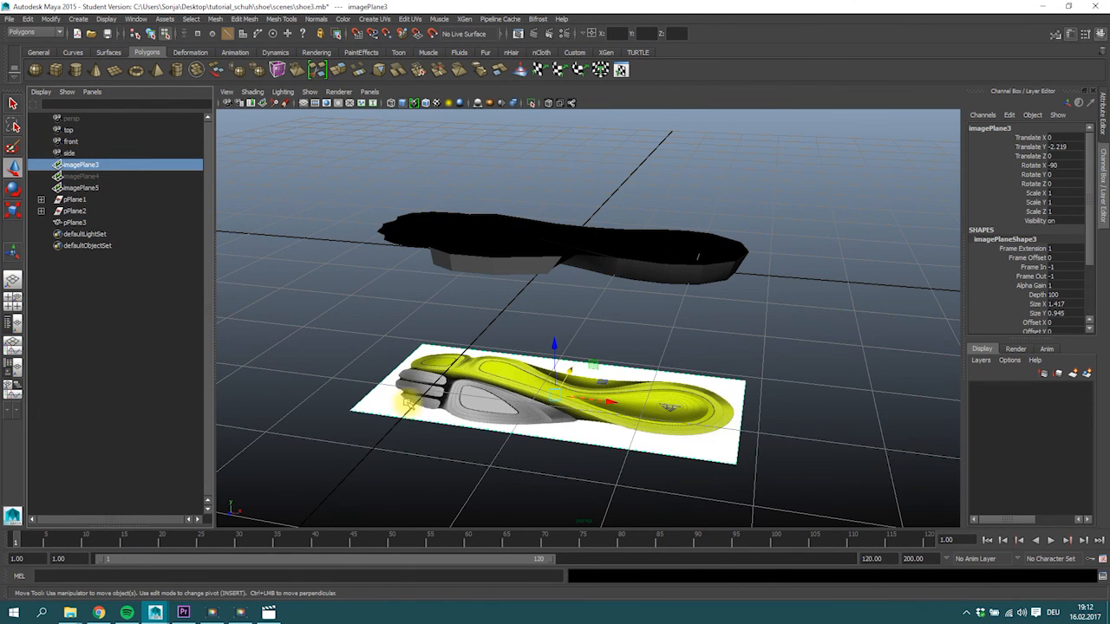
click(1068, 34)
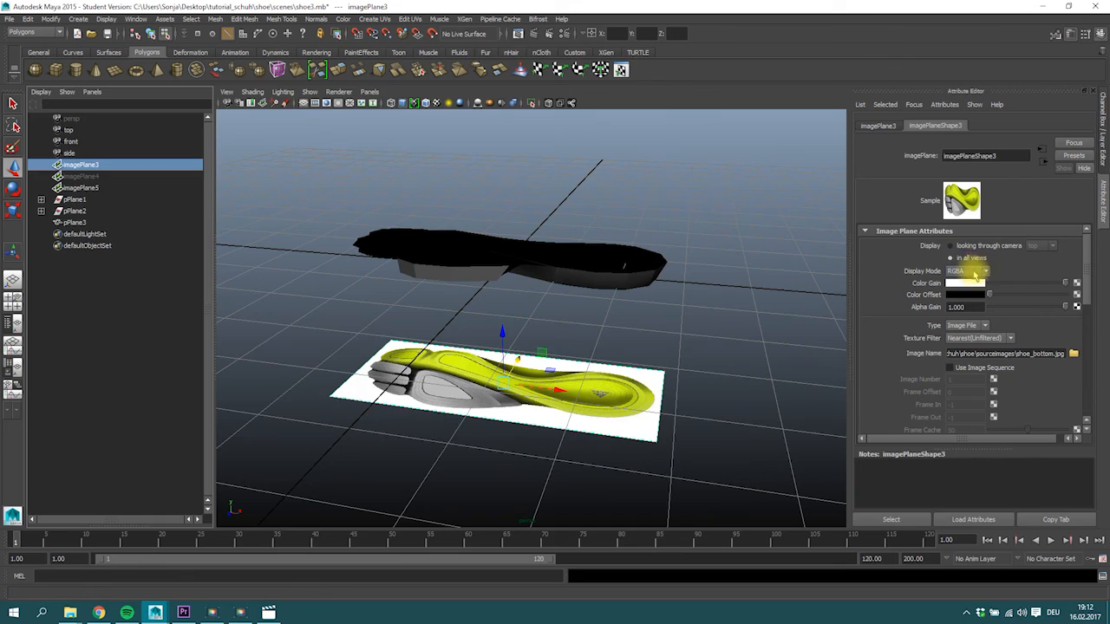
click(951, 247)
key(space)
Inspect the whole sole from below in smooth preview, checking the heel recess and the forefoot pads.
alt+drag(364, 258, 515, 278)
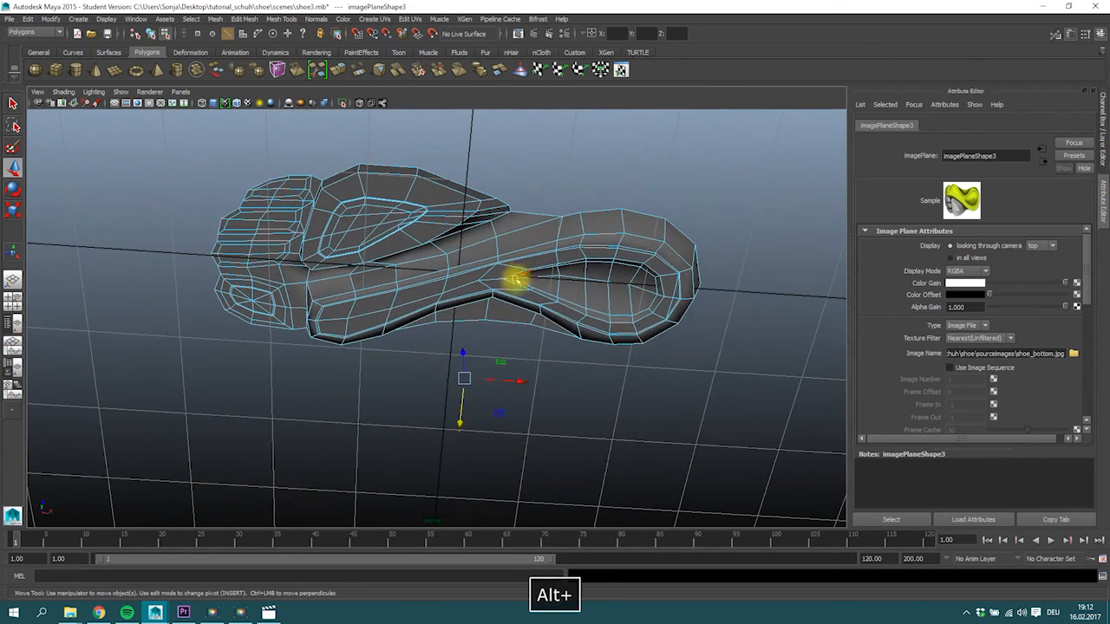
key(3)
right_drag(477, 258, 518, 247)
click(496, 262)
key(3)
key(1)
key(3)
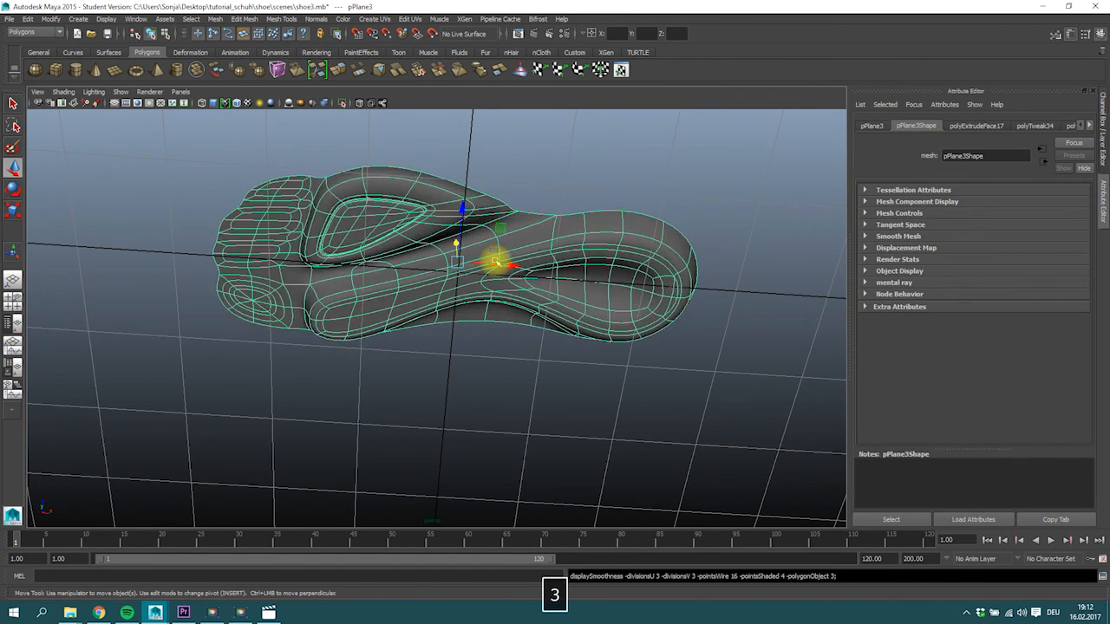
click(580, 289)
alt+drag(580, 289, 418, 302)
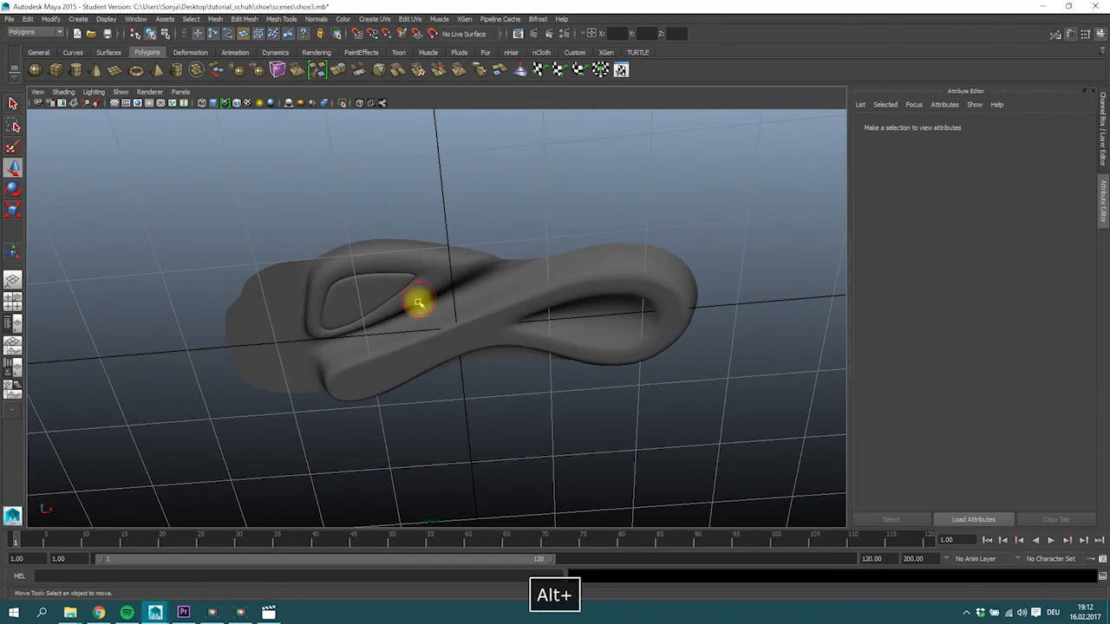
Select the bottom faces of the three toe bars on the unsmoothed mesh and shift them slightly in height against the side reference.
click(358, 306)
key(7)
mouse_move(347, 315)
alt+mouse_down()
mouse_move(339, 408)
mouse_move(404, 342)
mouse_move(444, 386)
alt+mouse_up()
right_drag(395, 399, 392, 362)
alt+right_drag(381, 380, 519, 403)
double_click(381, 431)
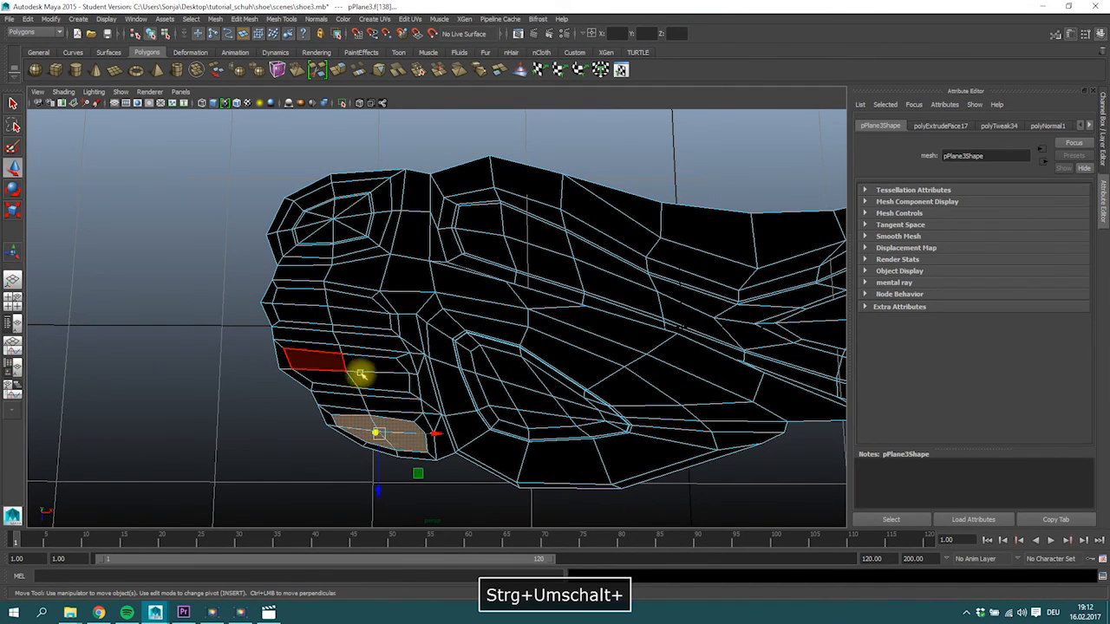
ctrl+shift+double_click(359, 373)
ctrl+shift+double_click(334, 308)
alt+drag(404, 328, 339, 307)
key(space)
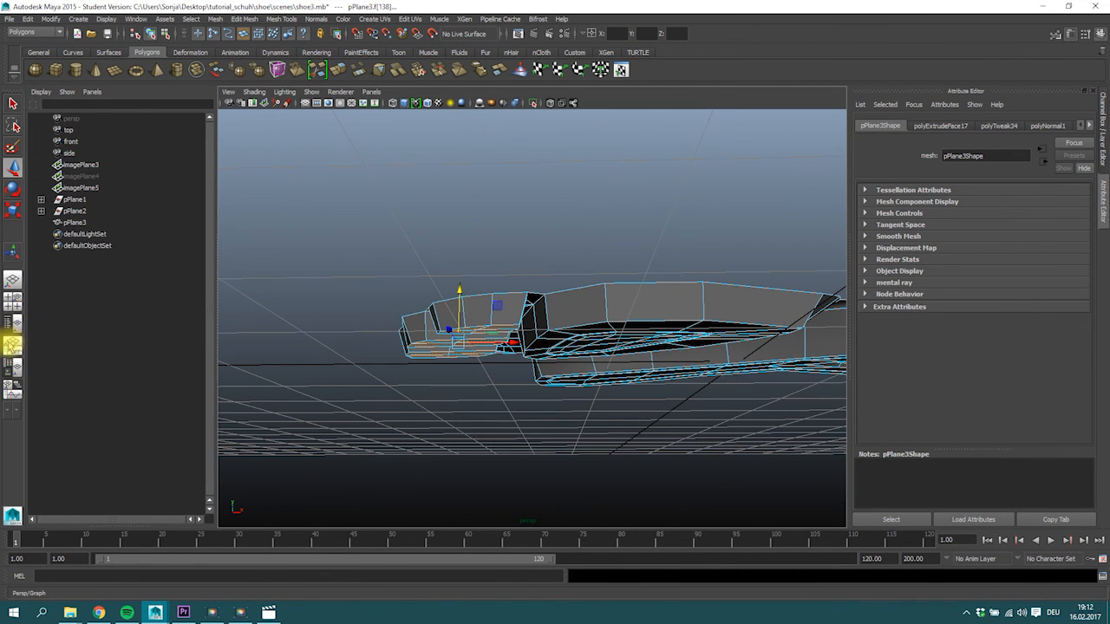
click(12, 299)
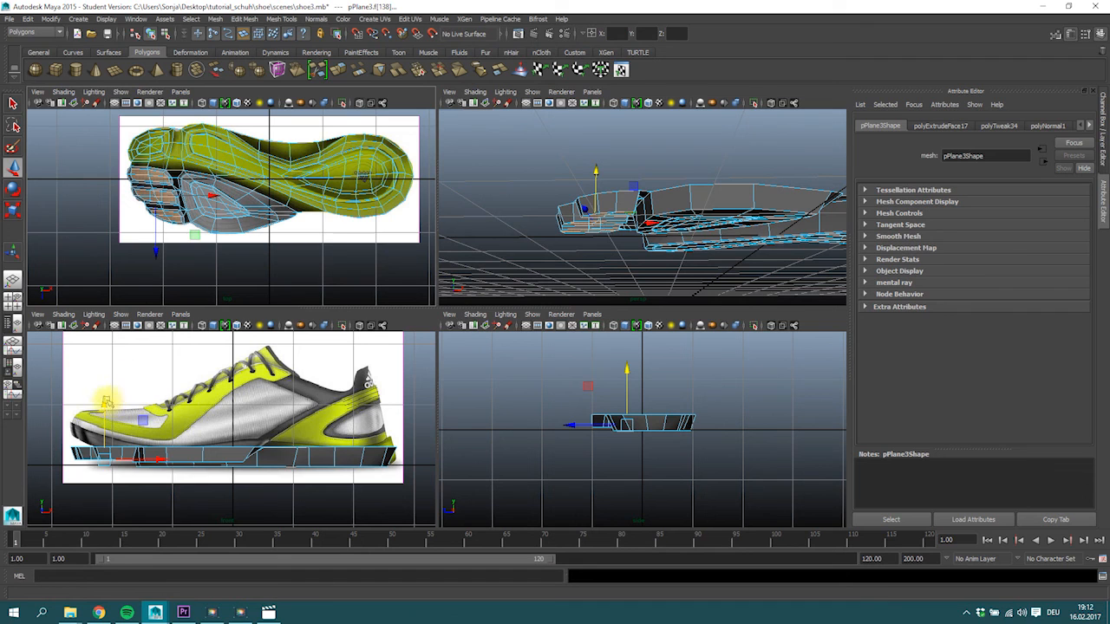
click(105, 403)
drag(105, 404, 105, 400)
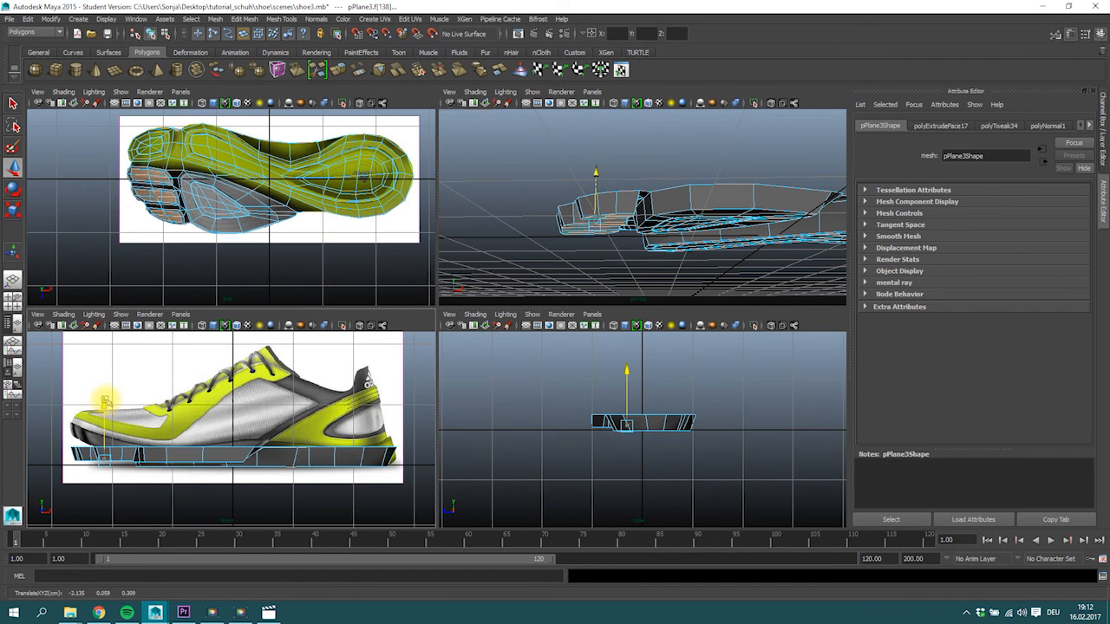
Select the lowest vertices of the long yellow tread section in the side view and raise them slightly.
right_drag(353, 481, 292, 331)
drag(402, 491, 100, 463)
drag(264, 414, 262, 409)
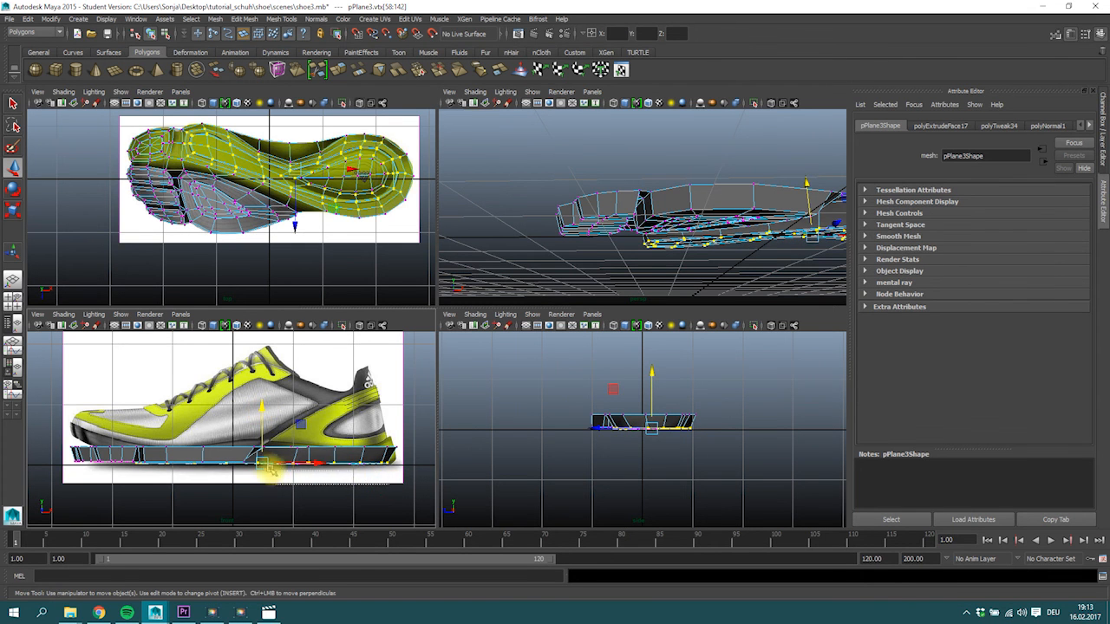
Select the edges around the teardrop inset of the heel and raise them slightly.
alt+drag(706, 248, 651, 262)
right_drag(597, 206, 598, 179)
click(595, 205)
click(656, 199)
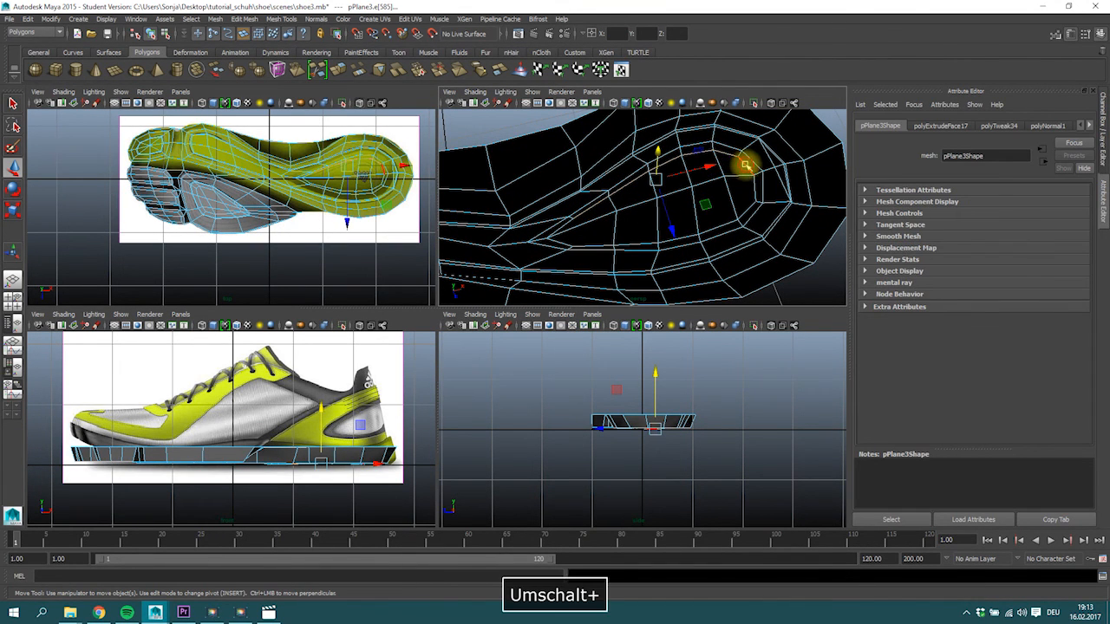
shift+click(733, 221)
shift+click(637, 234)
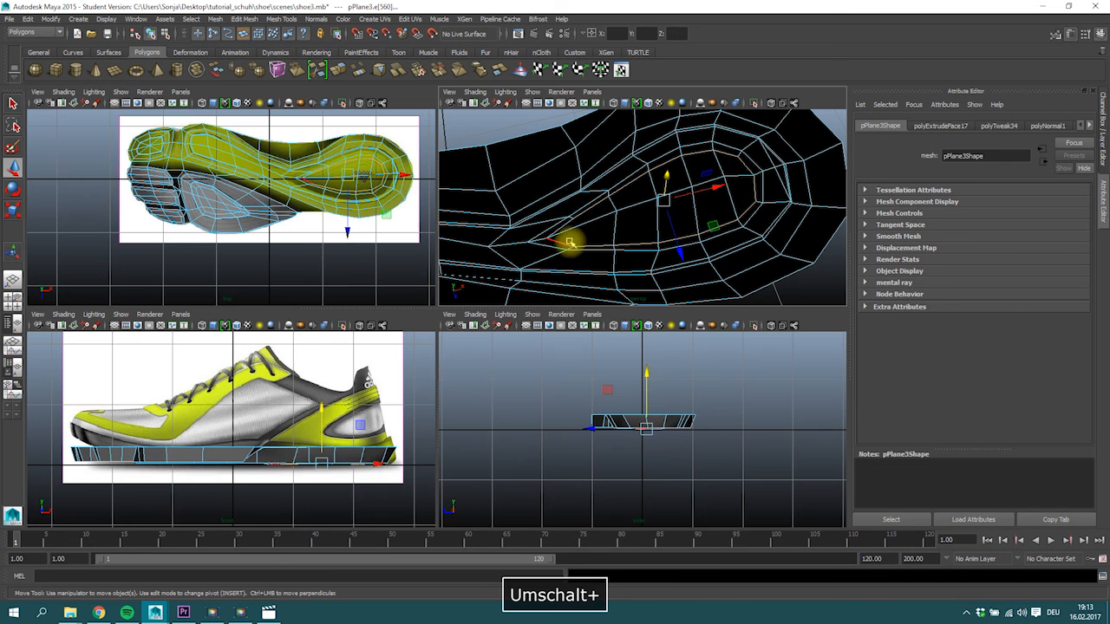
alt+drag(565, 243, 525, 183)
Select all faces of the oval toe pad and lower them to the level of the sole's underside.
right_click(525, 185)
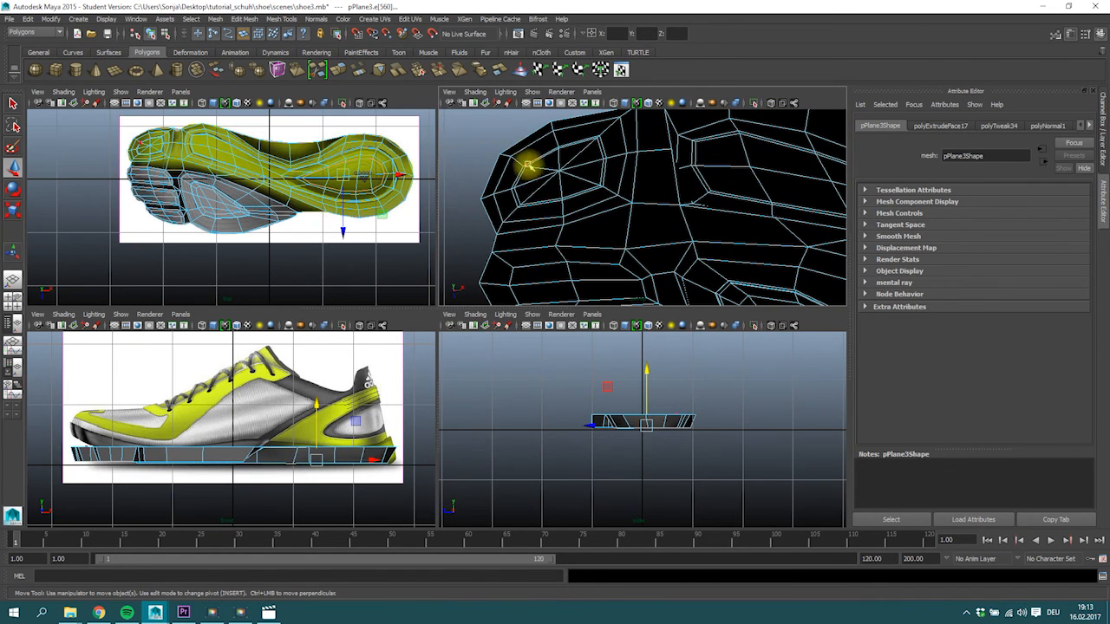
right_drag(533, 164, 531, 196)
drag(518, 161, 559, 209)
ctrl+shift+drag(561, 144, 612, 196)
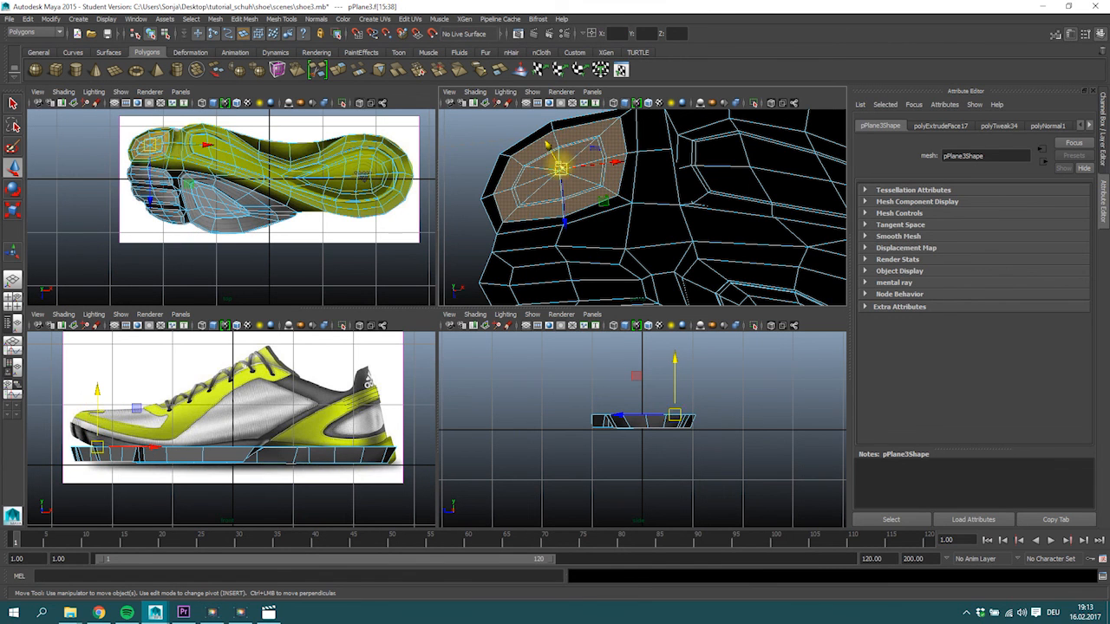
drag(547, 145, 557, 161)
alt+right_drag(560, 173, 595, 160)
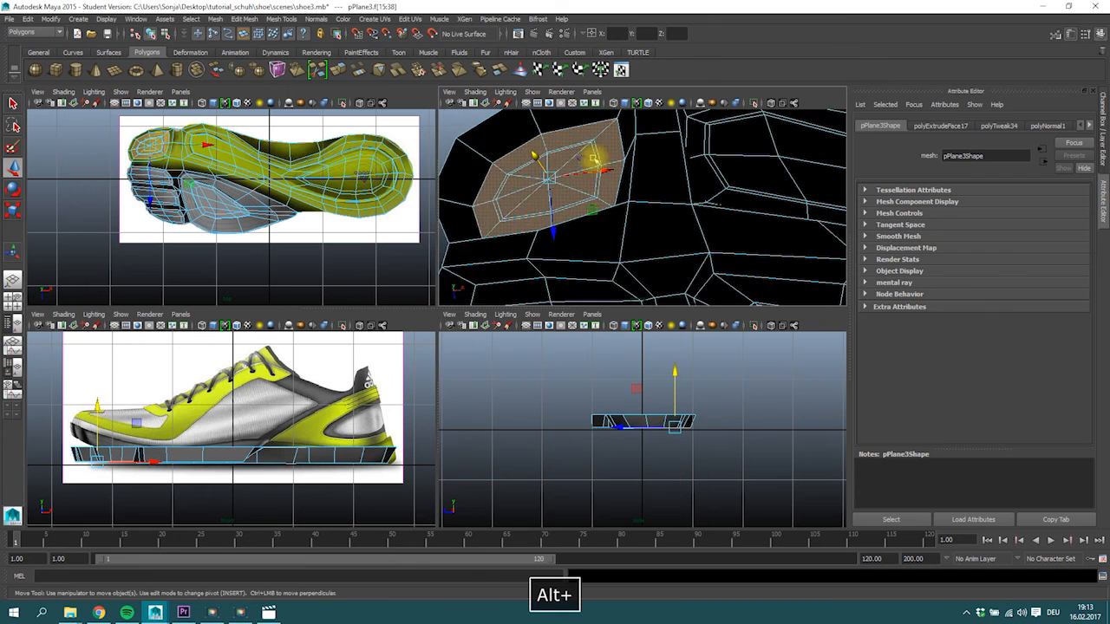
Extrude the narrow face ring around the oval toe pad's centre into a groove with a local Z translation of -0.039.
alt+drag(594, 159, 619, 159)
right_drag(610, 153, 611, 139)
click(610, 152)
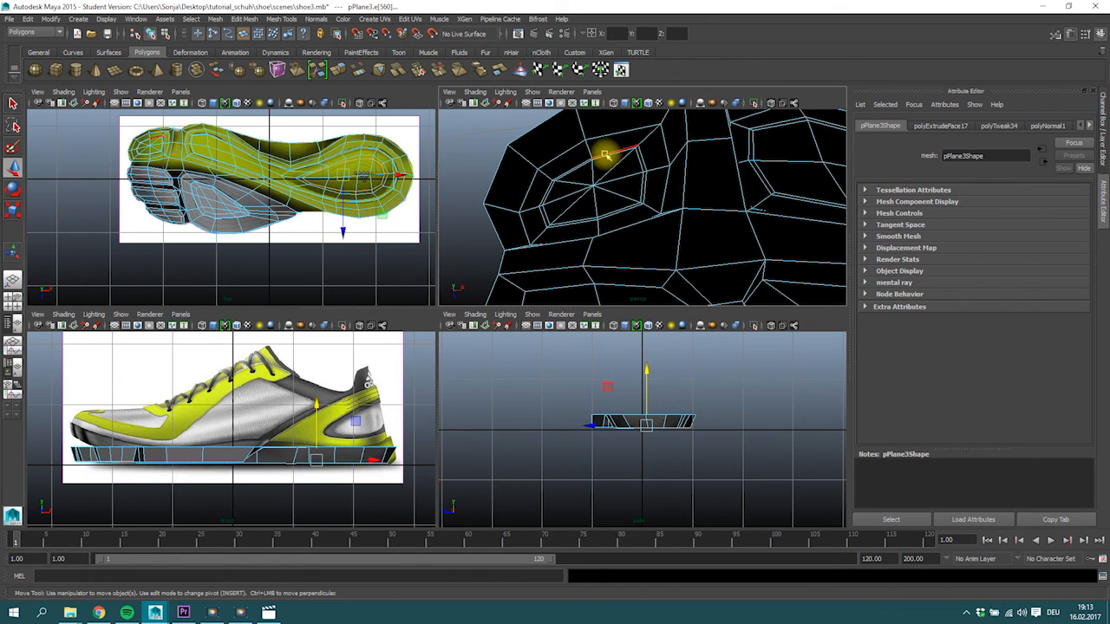
key(space)
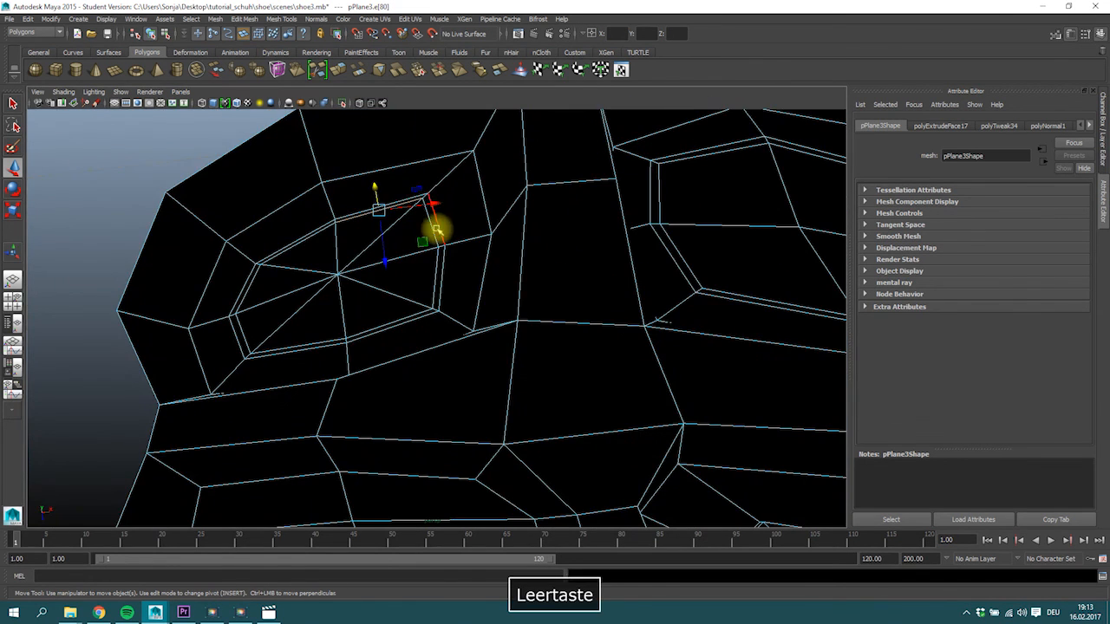
double_click(439, 252)
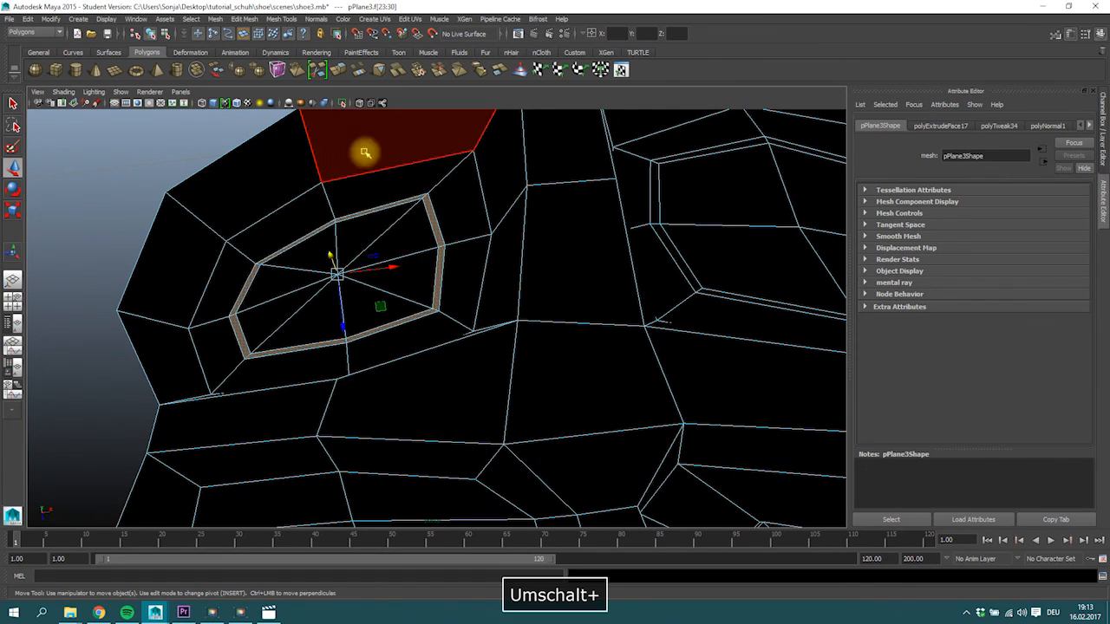
click(339, 62)
alt+drag(446, 259, 423, 232)
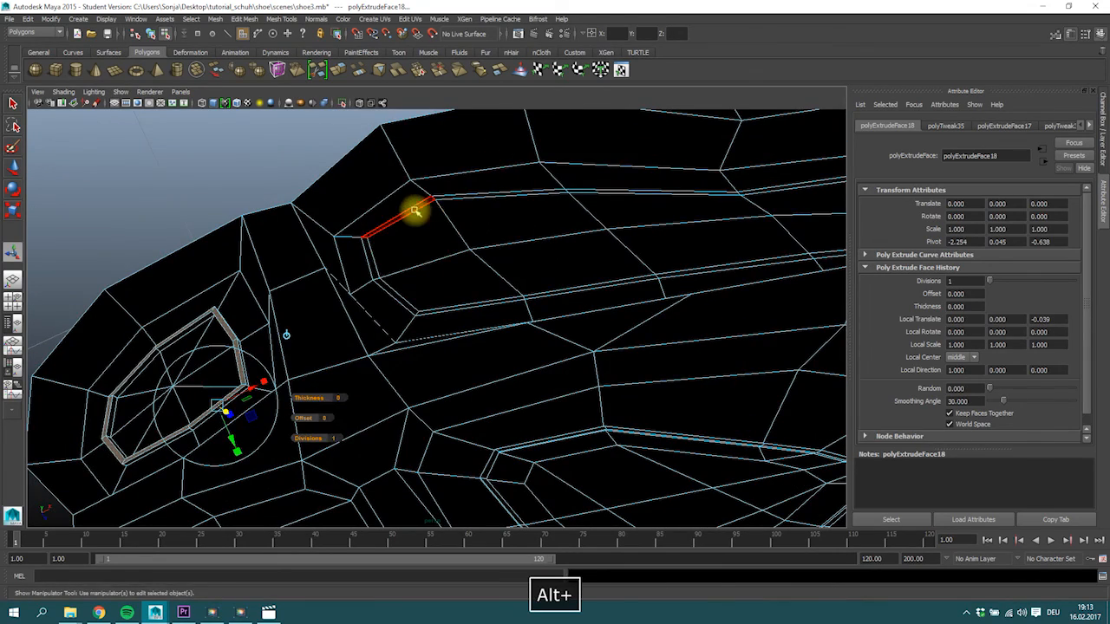
Extrude the narrow face loop around the long forefoot-to-heel tread section and move it up into the sole as a groove.
click(416, 211)
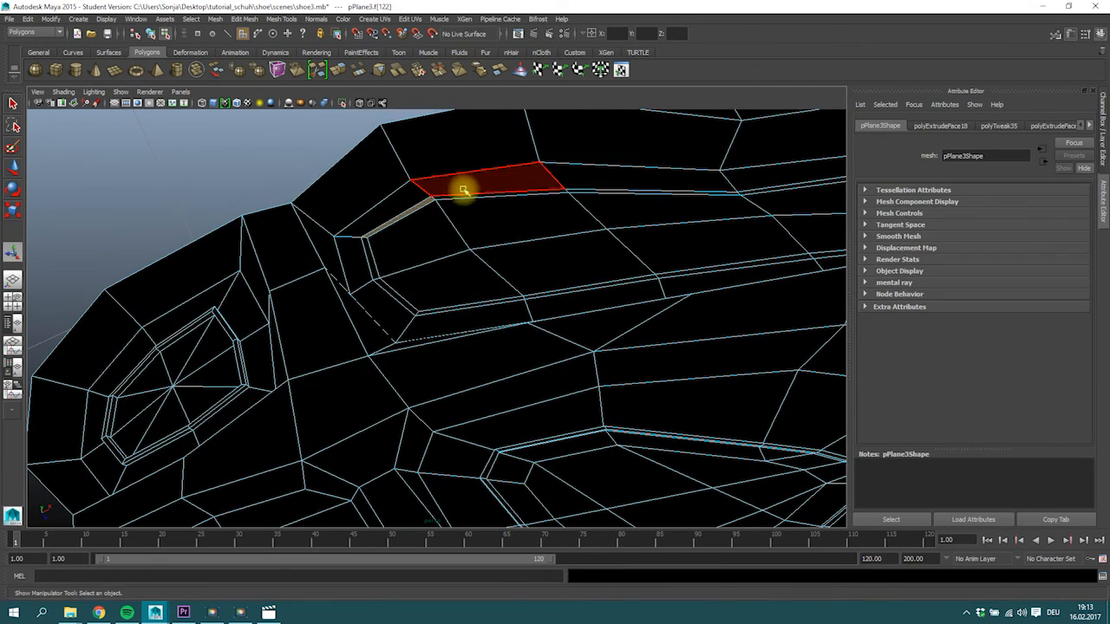
click(343, 72)
alt+drag(575, 248, 758, 179)
key(w)
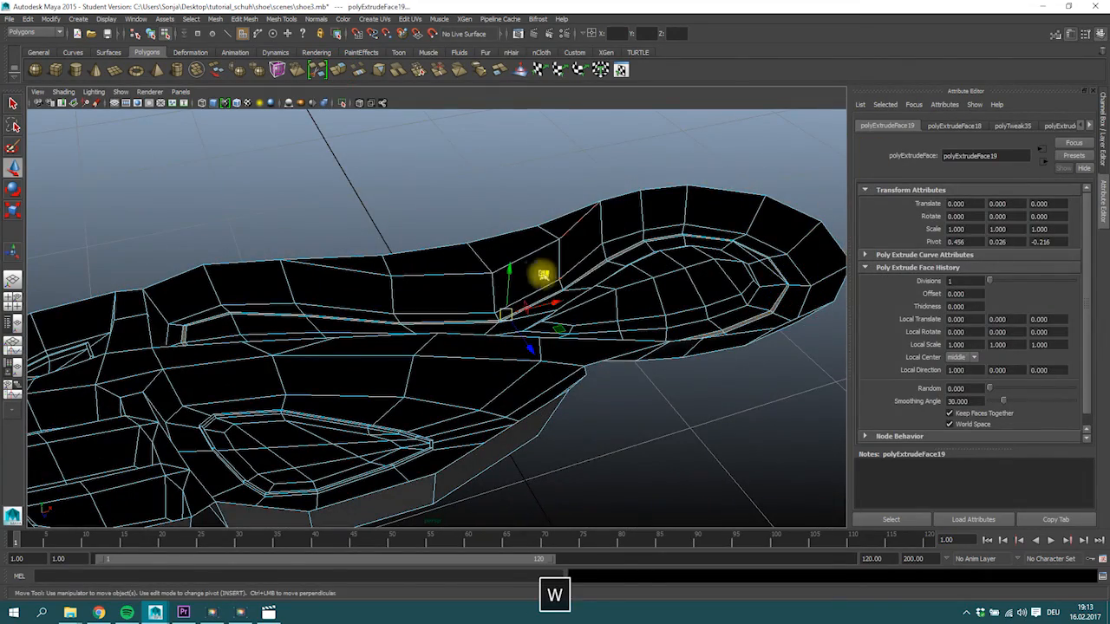
drag(509, 274, 509, 261)
Inspect the new grooves from below in smooth preview and return to unsmoothed display.
alt+drag(674, 301, 460, 257)
key(3)
alt+drag(525, 189, 538, 261)
click(361, 235)
key(1)
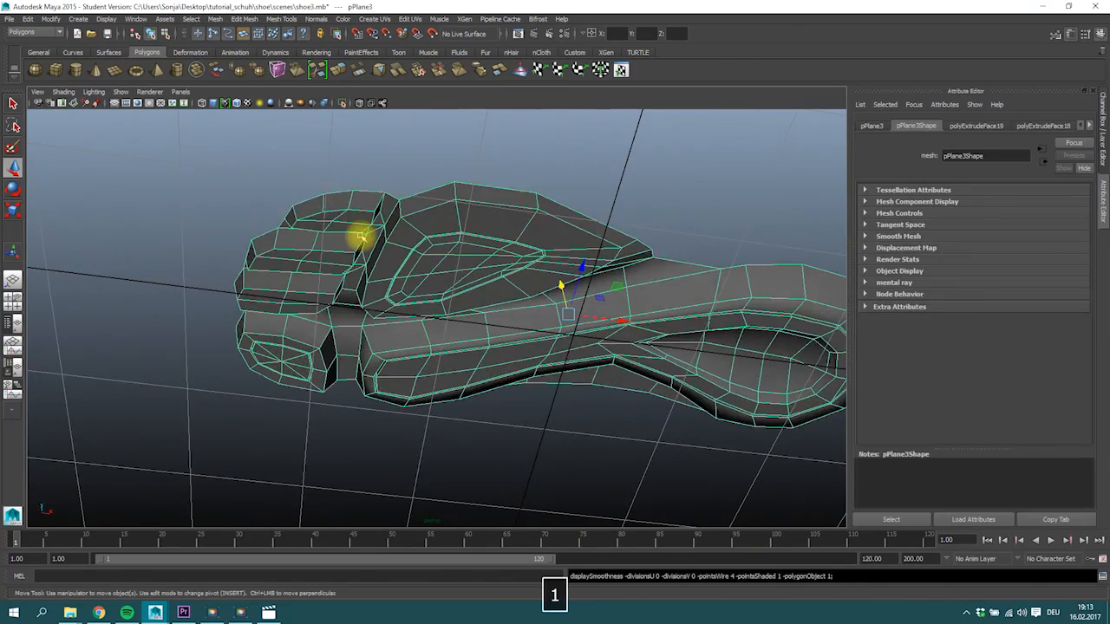
Select all vertices along the underside of the sole mesh in the side view.
alt+drag(273, 191, 391, 303)
right_click(392, 293)
key(space)
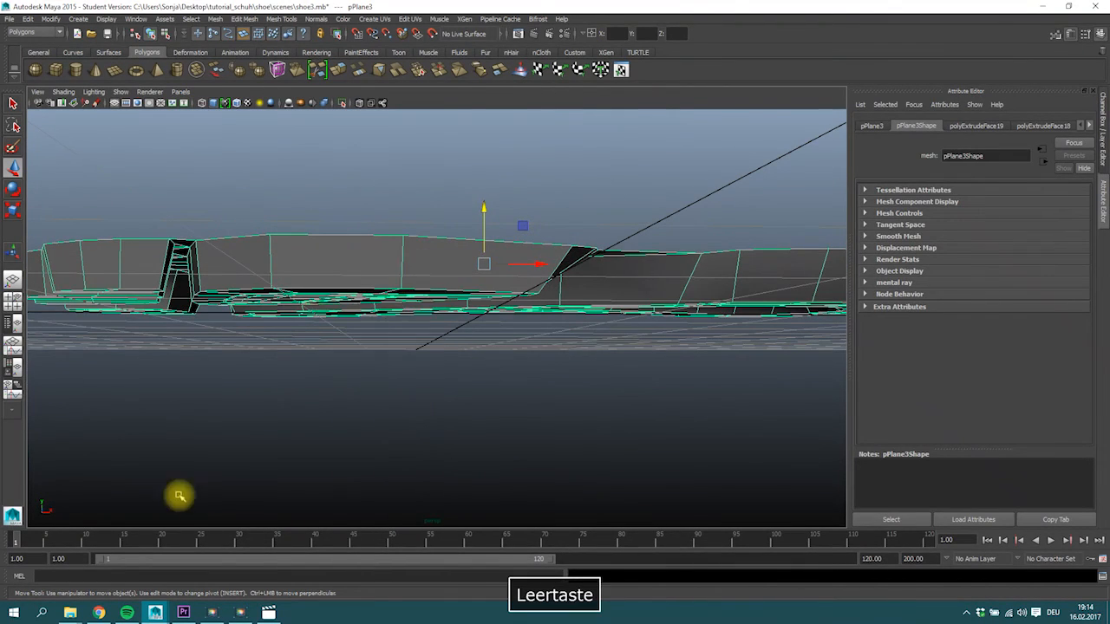
right_click(146, 336)
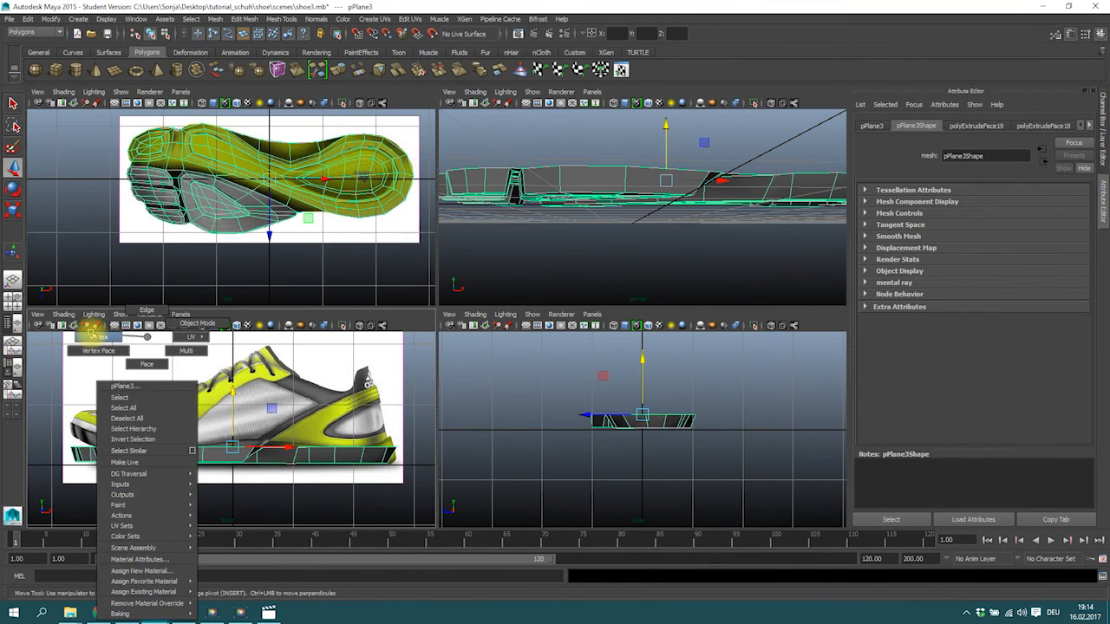
key(space)
alt+right_drag(431, 434, 149, 371)
drag(76, 375, 741, 432)
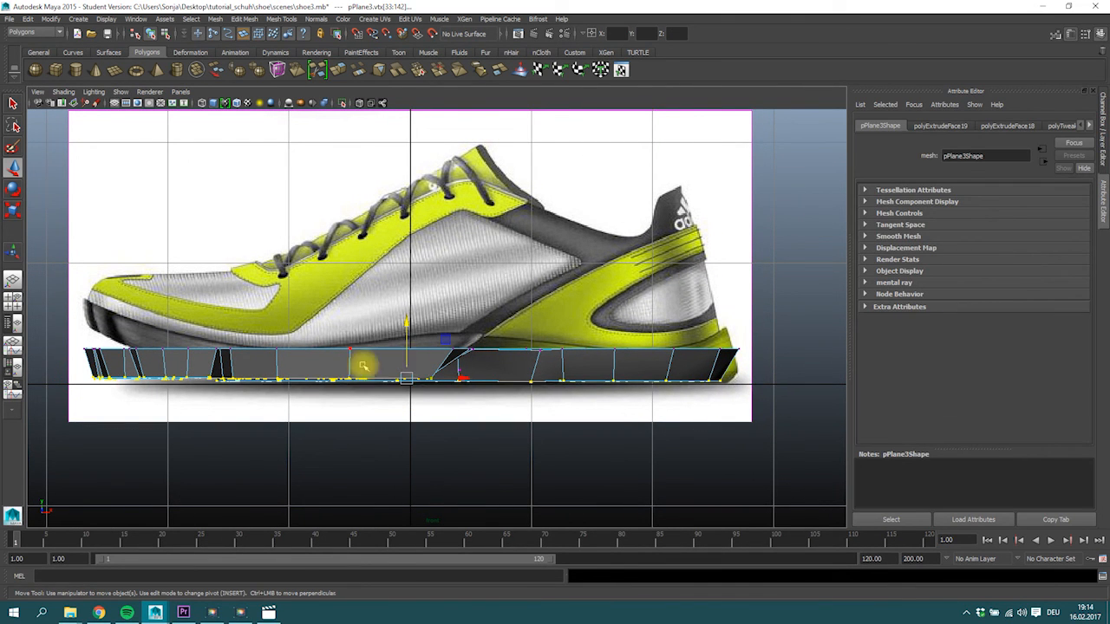
Refine the underside vertex selection around the heel recess and scale the selected vertices almost flat in Y, to 0.001.
key(space)
alt+drag(751, 218, 698, 246)
alt+right_drag(698, 246, 746, 223)
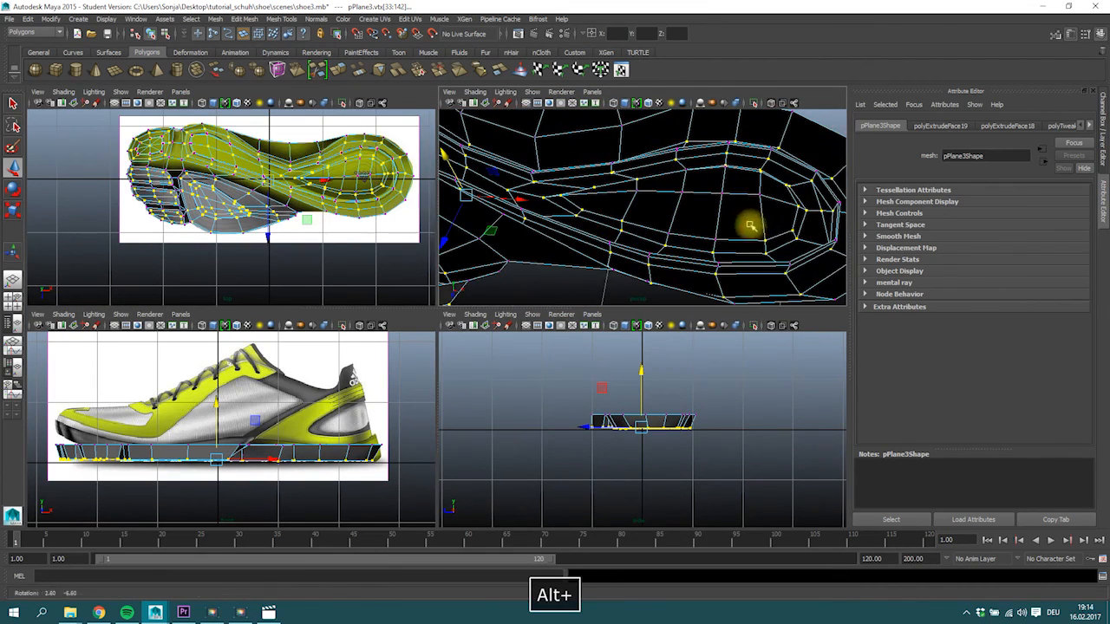
key(space)
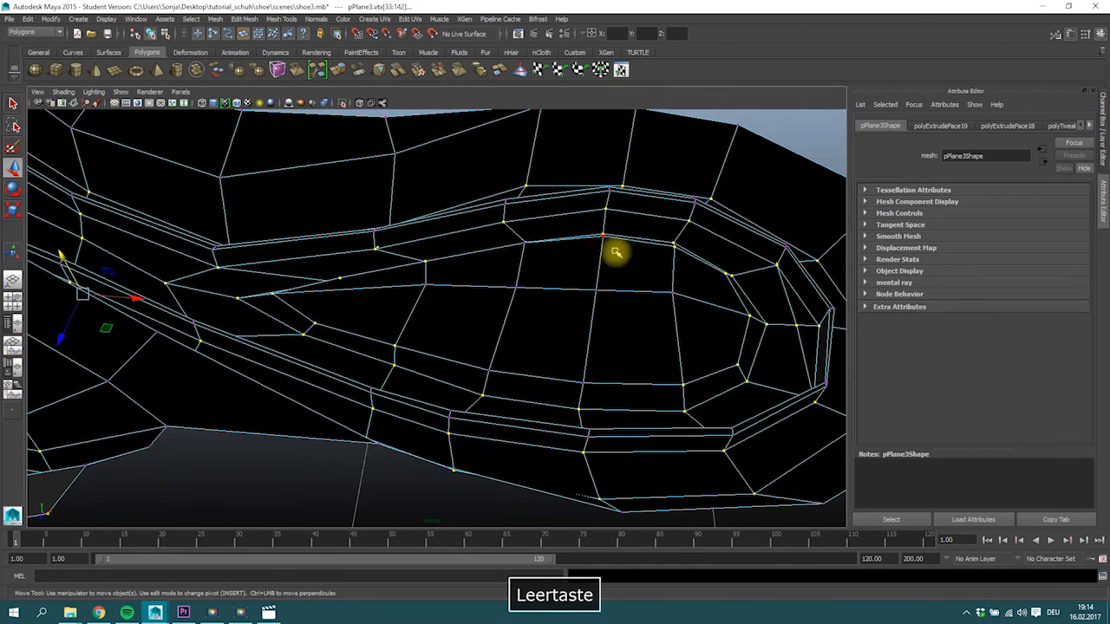
alt+drag(374, 318, 300, 353)
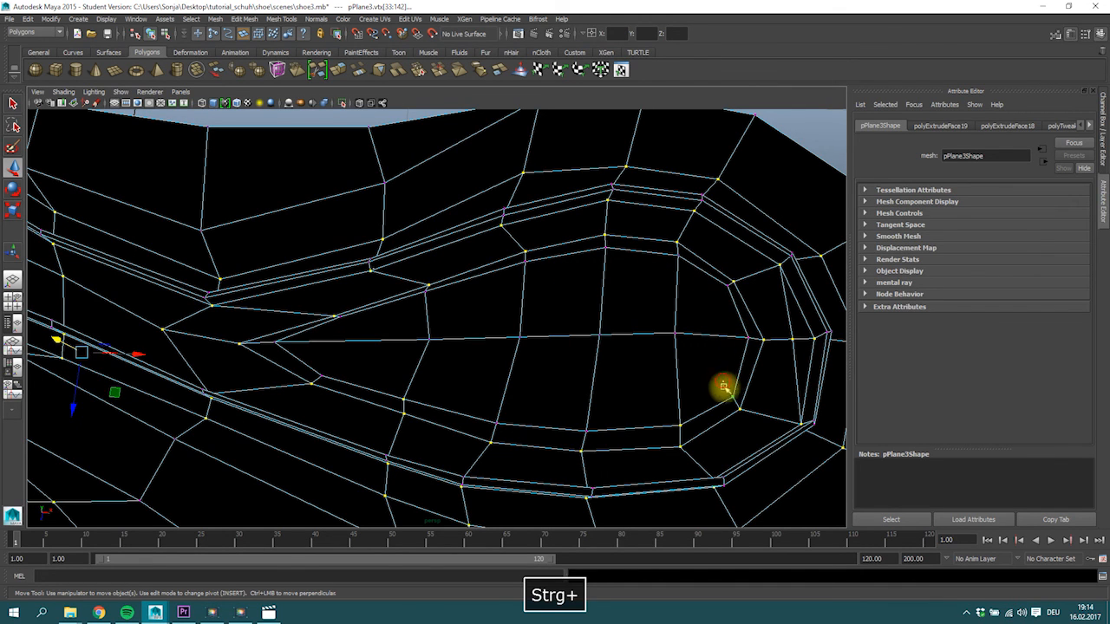
ctrl+drag(384, 385, 425, 403)
scroll(636, 362, down, 3)
alt+drag(528, 347, 461, 299)
key(r)
alt+drag(391, 350, 391, 299)
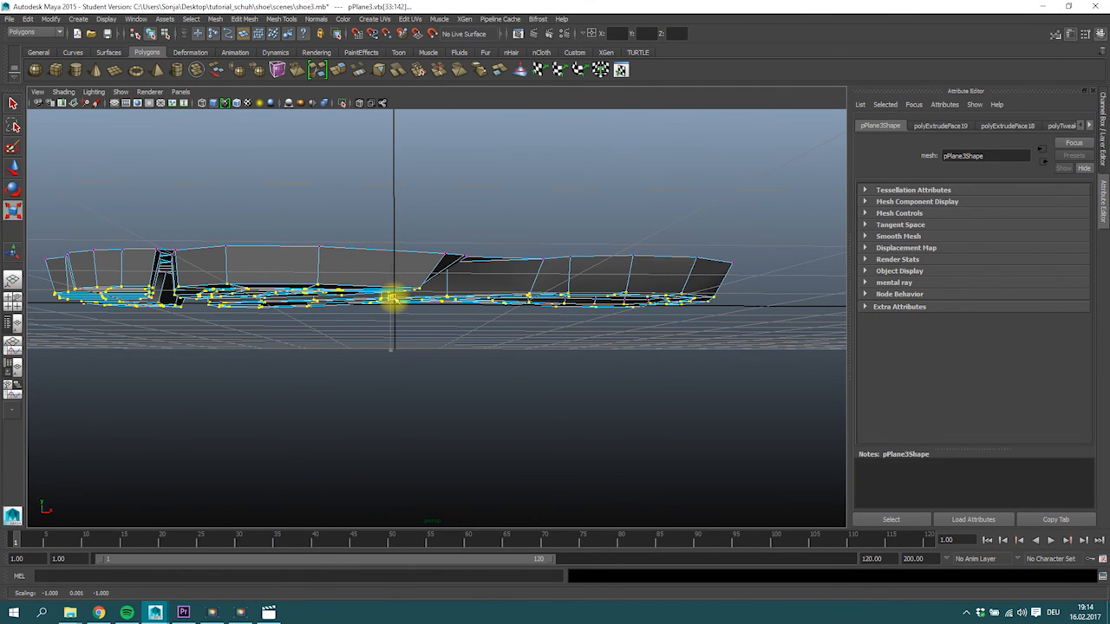
Inspect the flattened underside of the sole from several angles and return the mesh to object mode.
alt+drag(403, 338, 390, 300)
key(space)
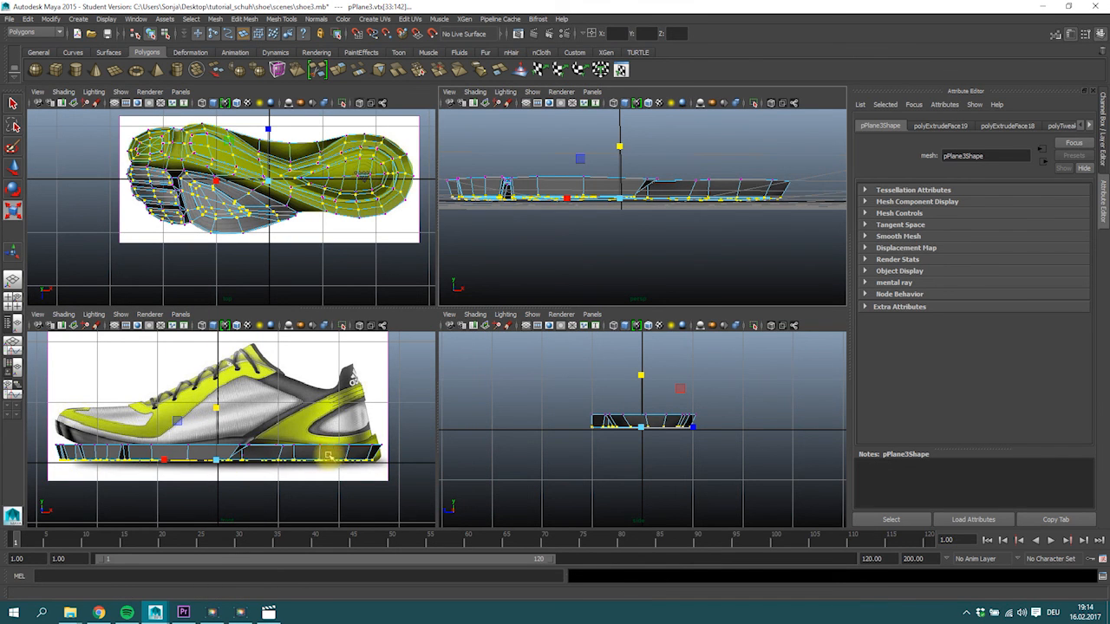
key(2)
mouse_move(564, 200)
alt+mouse_down()
mouse_move(562, 187)
mouse_move(565, 218)
mouse_move(546, 208)
alt+mouse_up()
key(1)
key(space)
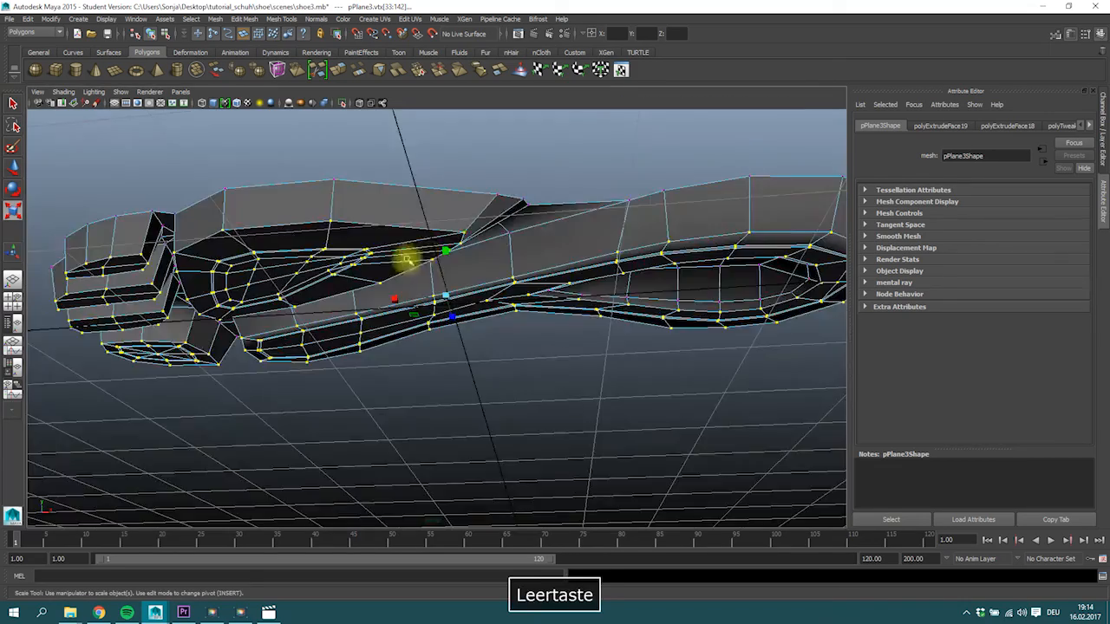
alt+drag(408, 255, 416, 251)
right_drag(411, 252, 442, 226)
alt+drag(442, 225, 350, 240)
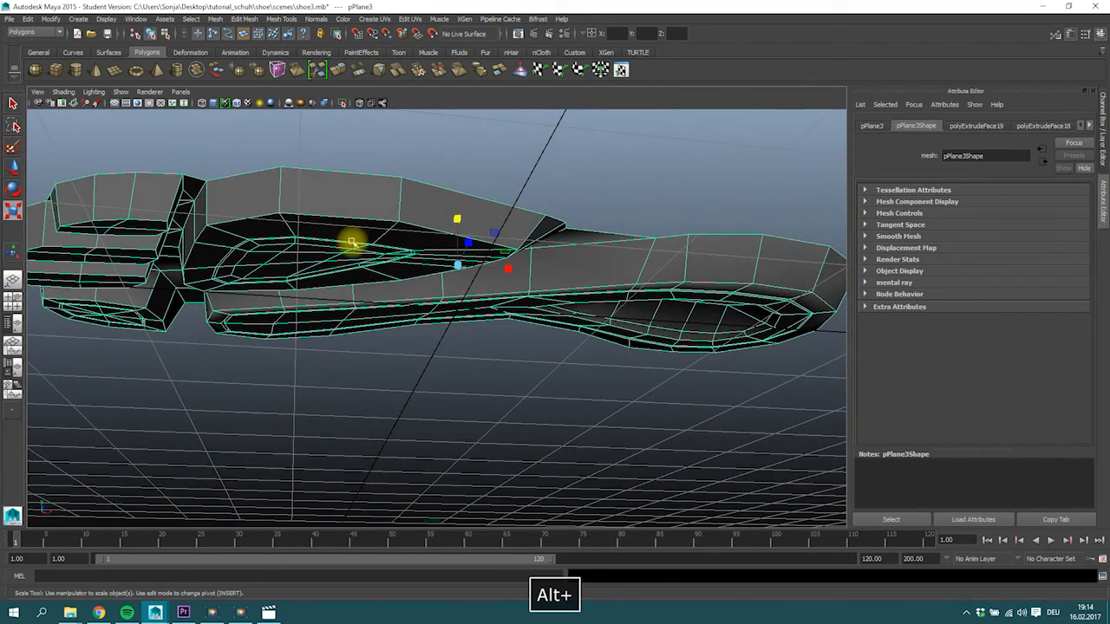
Save the scene under the new file name shoe4.mb in the scenes folder, accepting the student version notice.
click(10, 19)
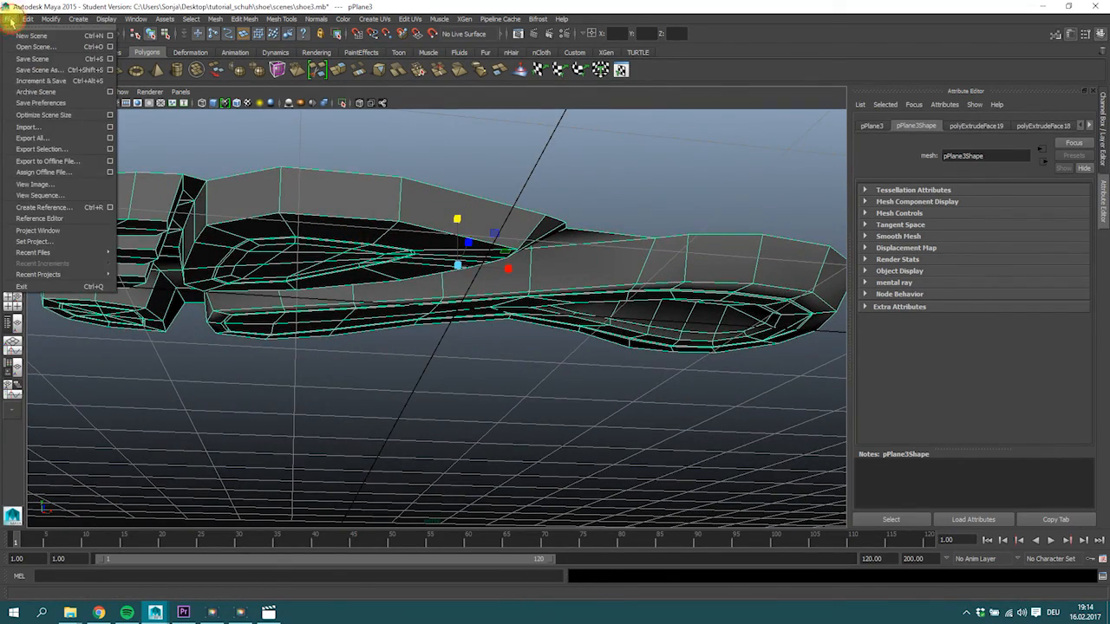
click(34, 71)
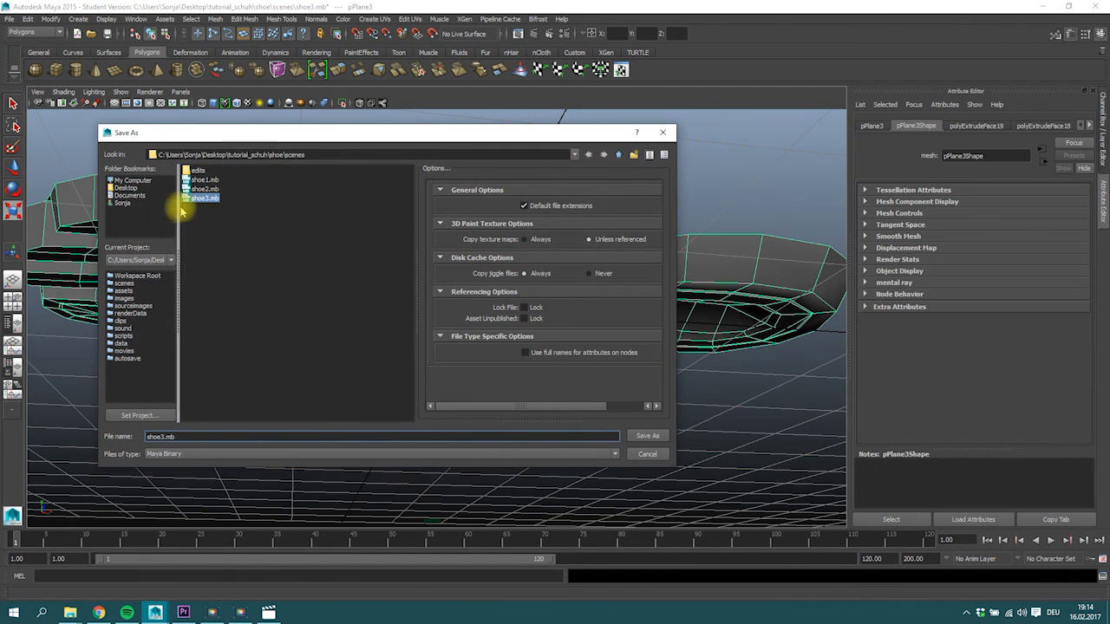
key(BackSpace)
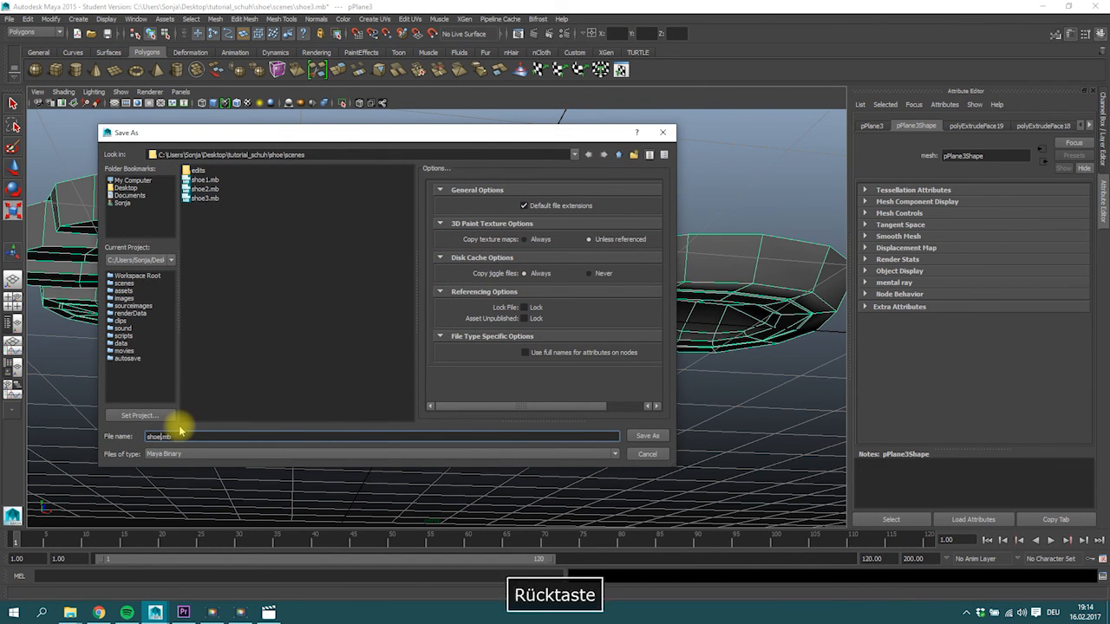
click(648, 436)
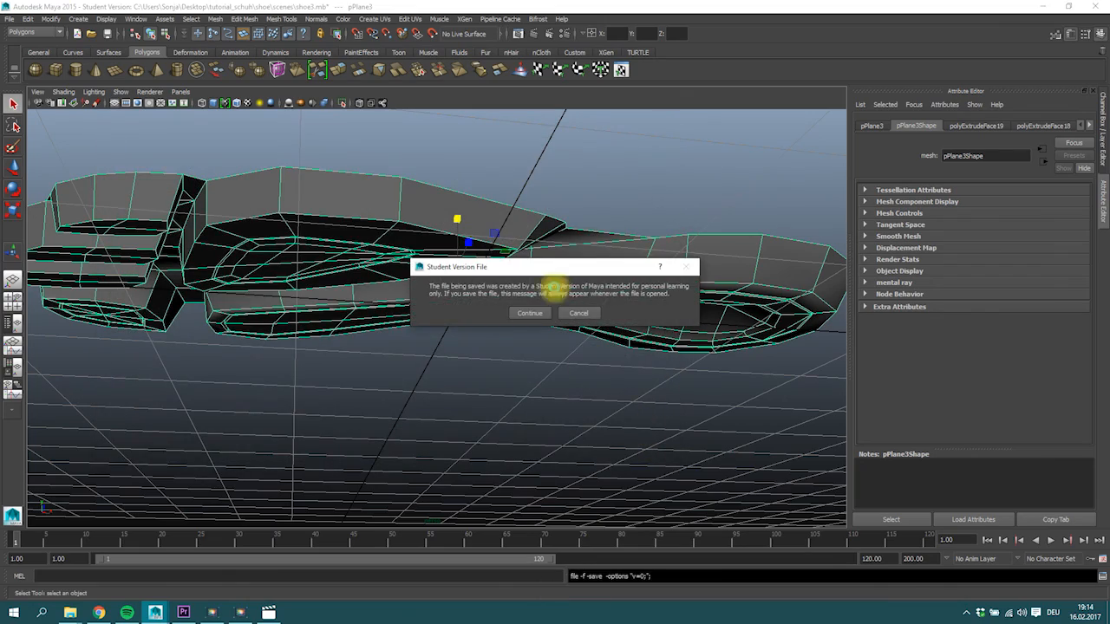
click(529, 312)
Insert supporting edge loops around the sides of the big-toe pad and the long tread section.
alt+drag(497, 316, 494, 254)
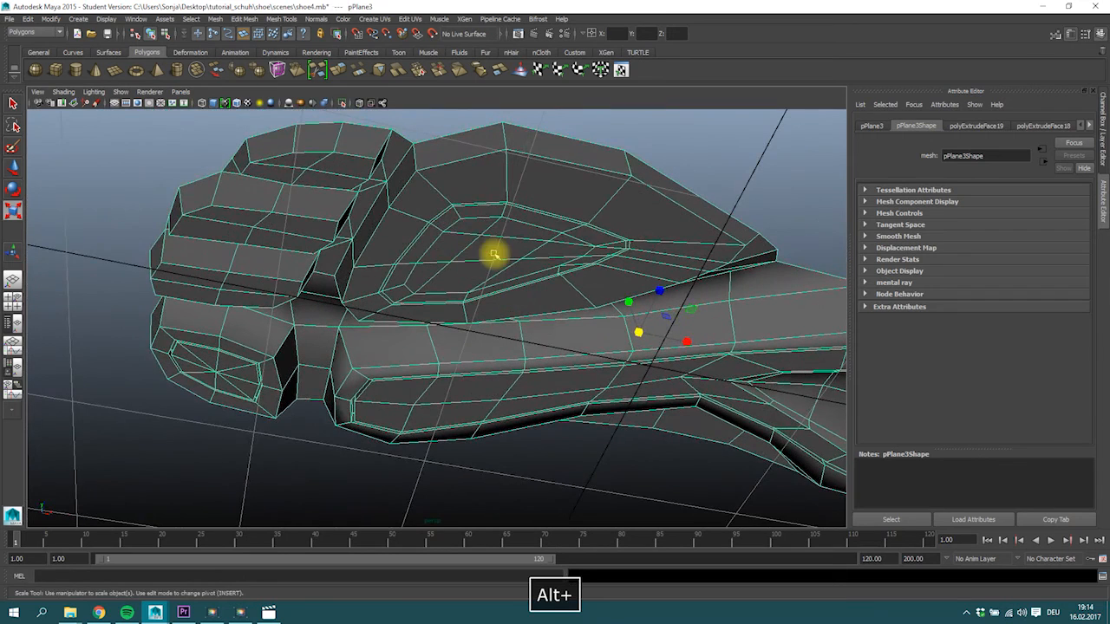
click(247, 19)
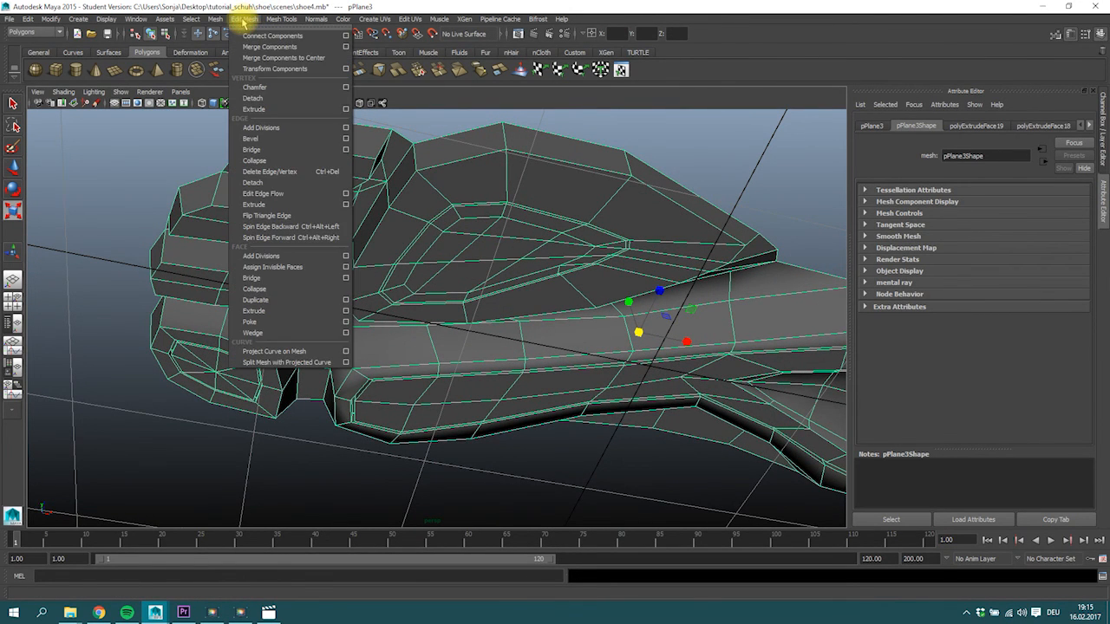
mouse_move(325, 18)
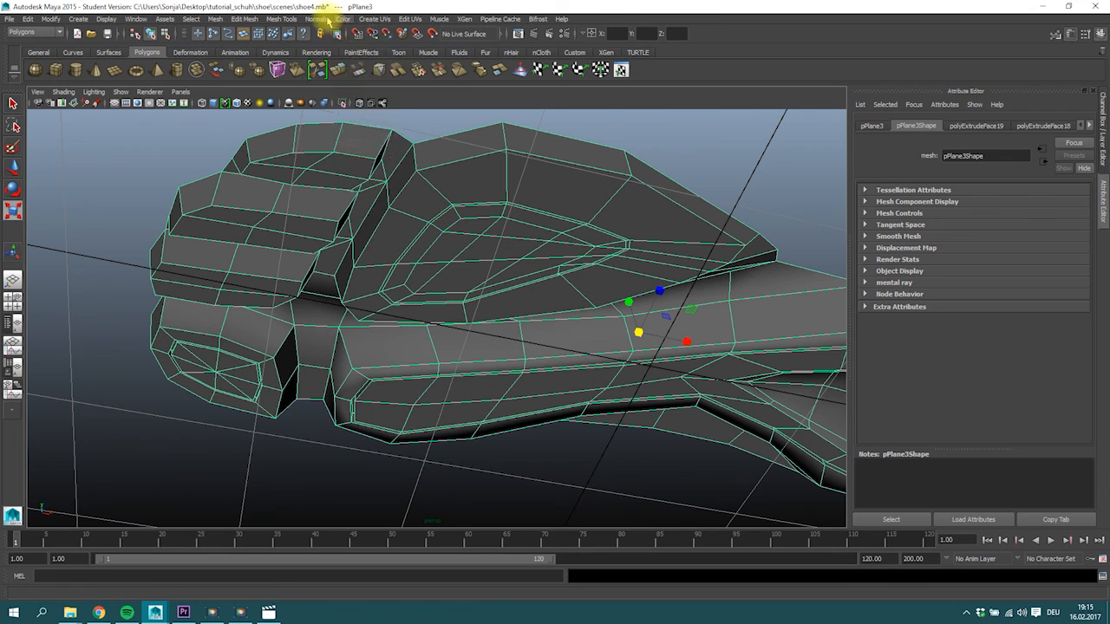
mouse_move(281, 19)
click(280, 149)
alt+drag(286, 254, 257, 256)
drag(180, 282, 178, 284)
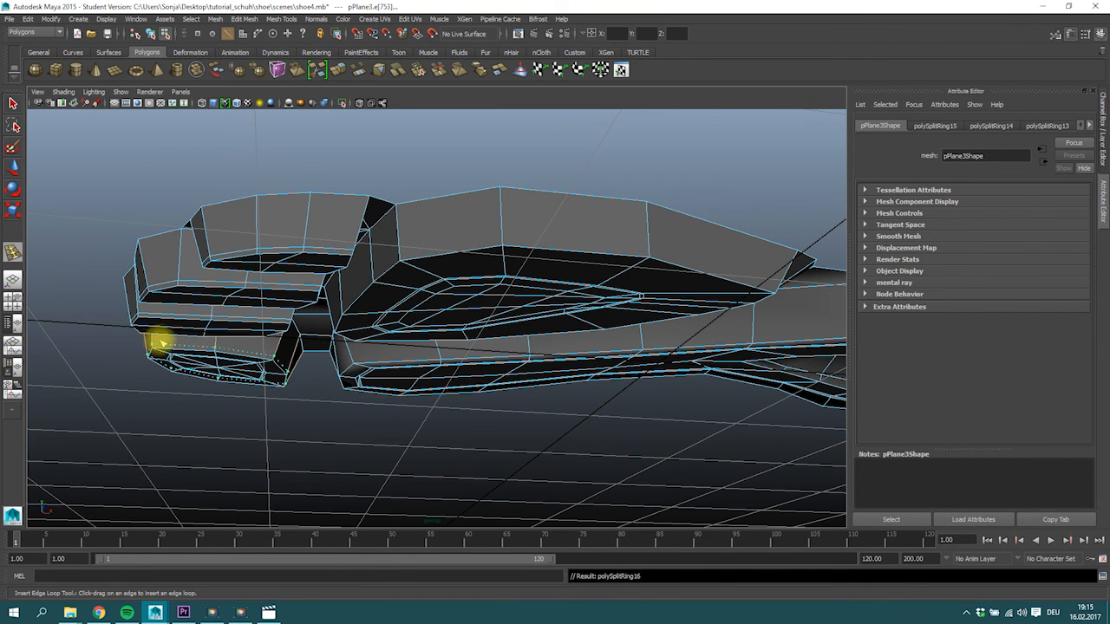
alt+drag(416, 270, 351, 368)
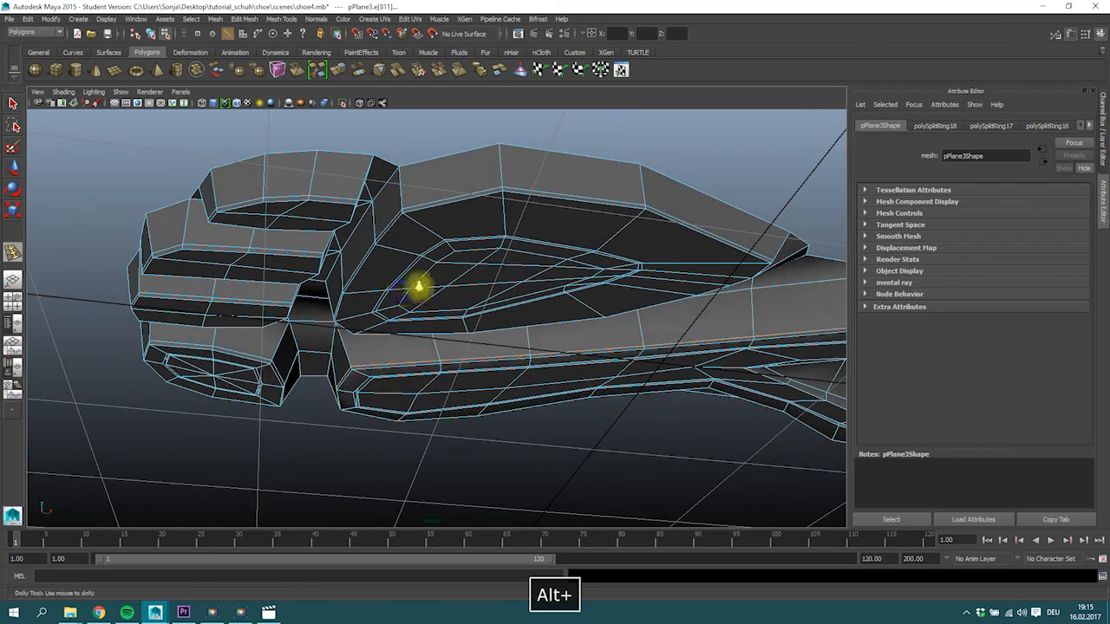
Insert further supporting edge loops around the forefoot pads and check the tread in smooth preview.
alt+right_drag(419, 287, 404, 223)
alt+drag(404, 222, 473, 213)
alt+middle_drag(473, 213, 477, 262)
alt+drag(408, 280, 364, 293)
alt+right_drag(364, 293, 397, 309)
mouse_move(396, 310)
alt+mouse_down()
mouse_move(154, 322)
mouse_move(335, 231)
mouse_move(283, 178)
mouse_move(595, 248)
mouse_move(650, 273)
mouse_move(470, 201)
mouse_move(471, 215)
mouse_move(617, 282)
mouse_move(334, 377)
mouse_move(474, 213)
mouse_move(456, 371)
mouse_move(370, 342)
mouse_move(451, 362)
mouse_move(466, 324)
mouse_move(423, 354)
mouse_move(223, 248)
alt+mouse_up()
click(470, 201)
click(12, 105)
click(454, 238)
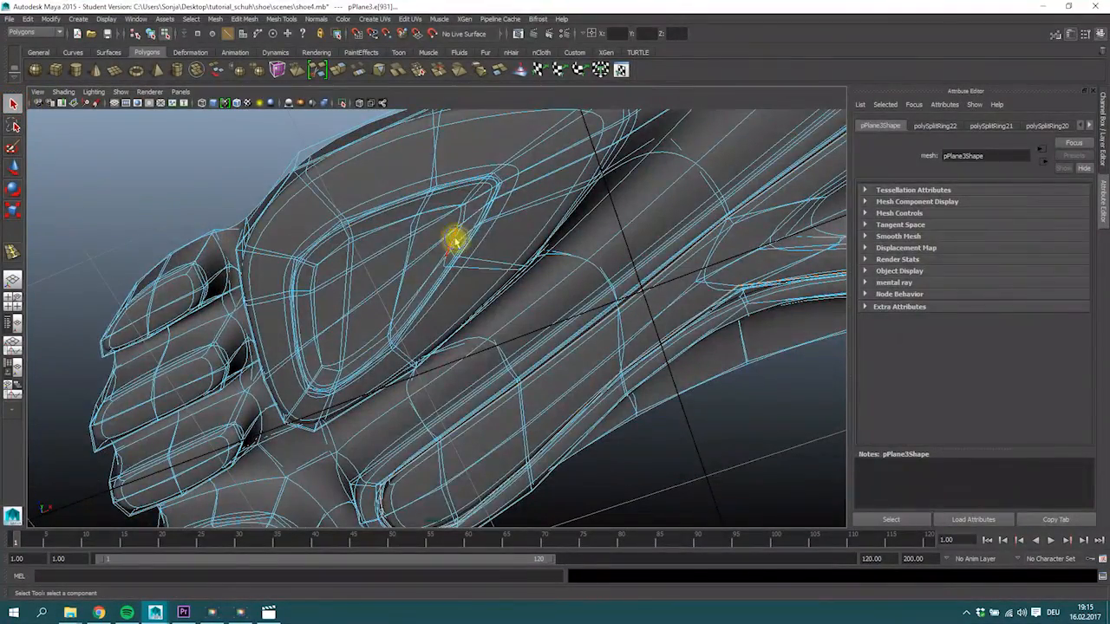
click(358, 249)
alt+drag(298, 265, 466, 278)
Select the narrow face loop around the large forefoot pad's inner outline and move it up into the sole as a groove.
key(1)
alt+drag(399, 294, 397, 245)
scroll(398, 245, up, 3)
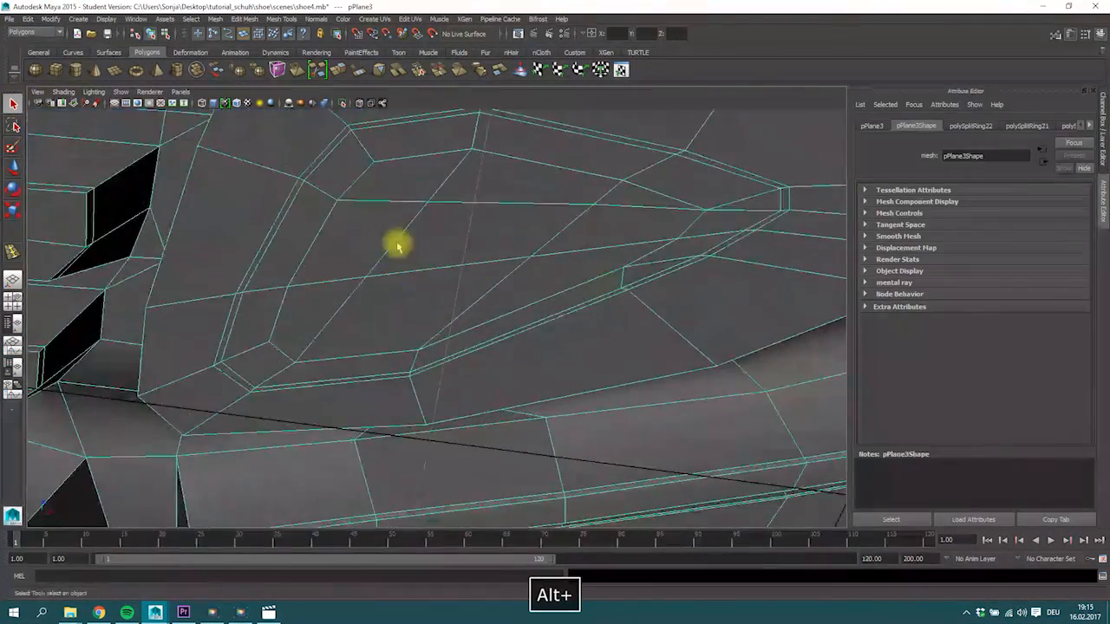
right_drag(320, 169, 318, 188)
click(317, 162)
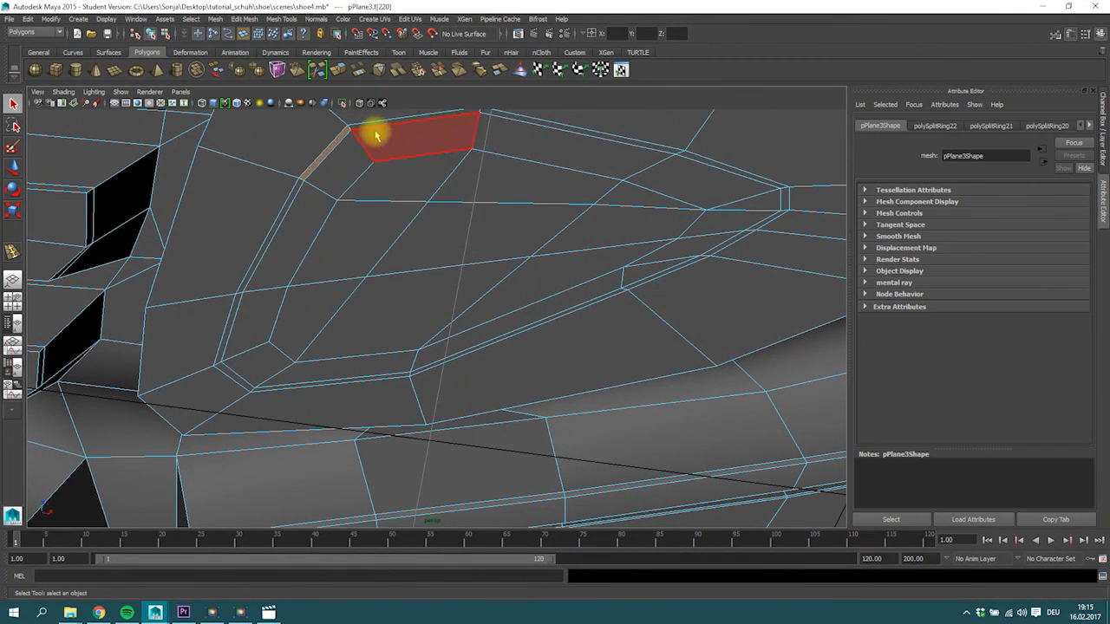
shift+double_click(372, 125)
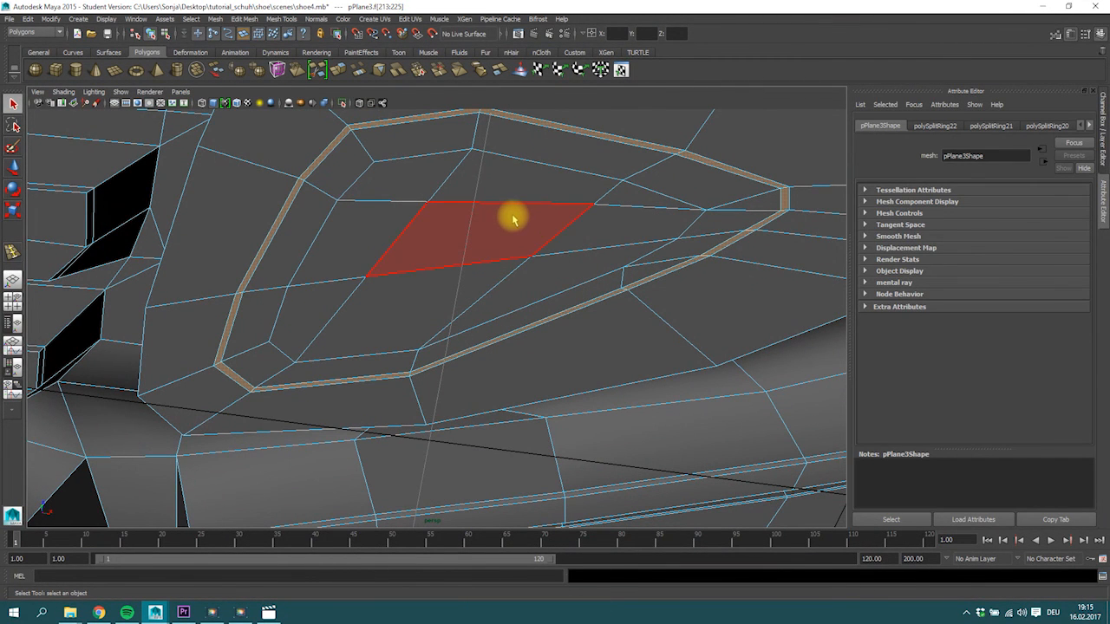
key(w)
alt+drag(495, 283, 384, 289)
key(3)
right_drag(366, 241, 298, 122)
Insert edge loops along the walls of the new forefoot groove and undo the last surplus loop.
click(244, 18)
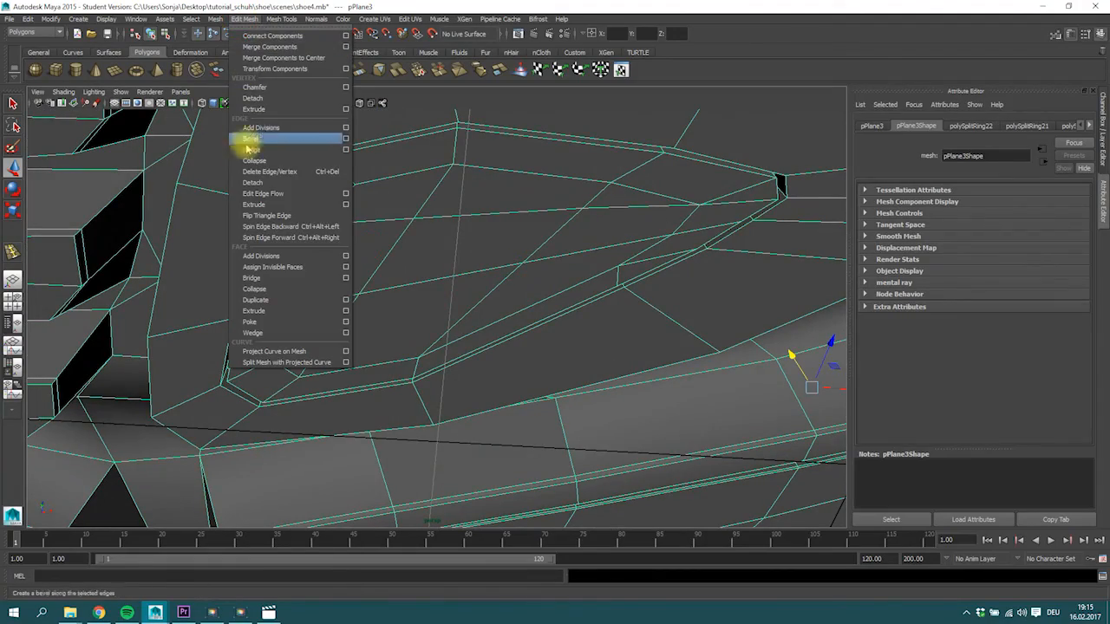
mouse_move(281, 19)
click(294, 151)
alt+drag(418, 208, 252, 272)
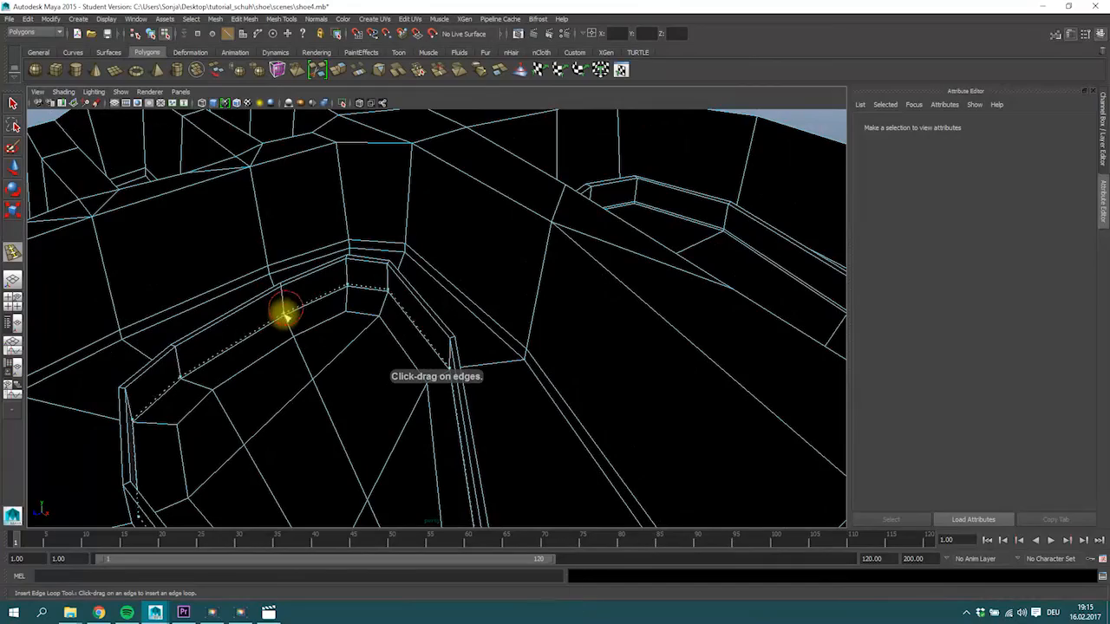
click(285, 317)
alt+drag(285, 317, 450, 249)
click(349, 421)
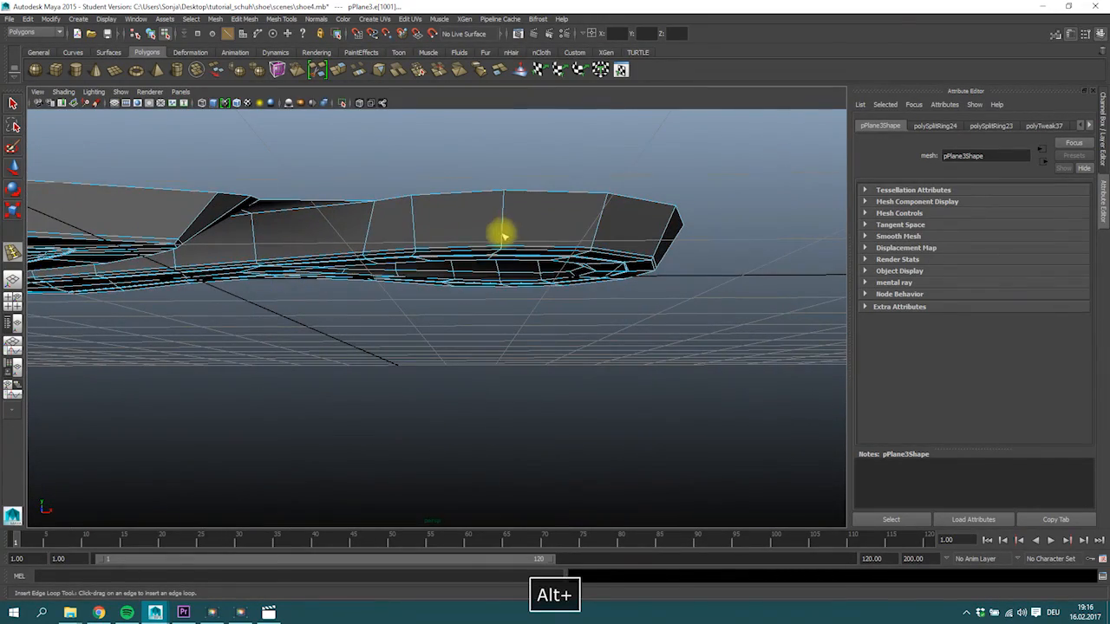
alt+drag(574, 312, 271, 185)
key(ctrl+z)
click(12, 105)
Inspect the smoothed sole's pads and grooves from several angles in the perspective view.
right_drag(309, 211, 384, 181)
click(612, 256)
alt+right_drag(612, 256, 236, 266)
alt+drag(236, 266, 532, 181)
key(space)
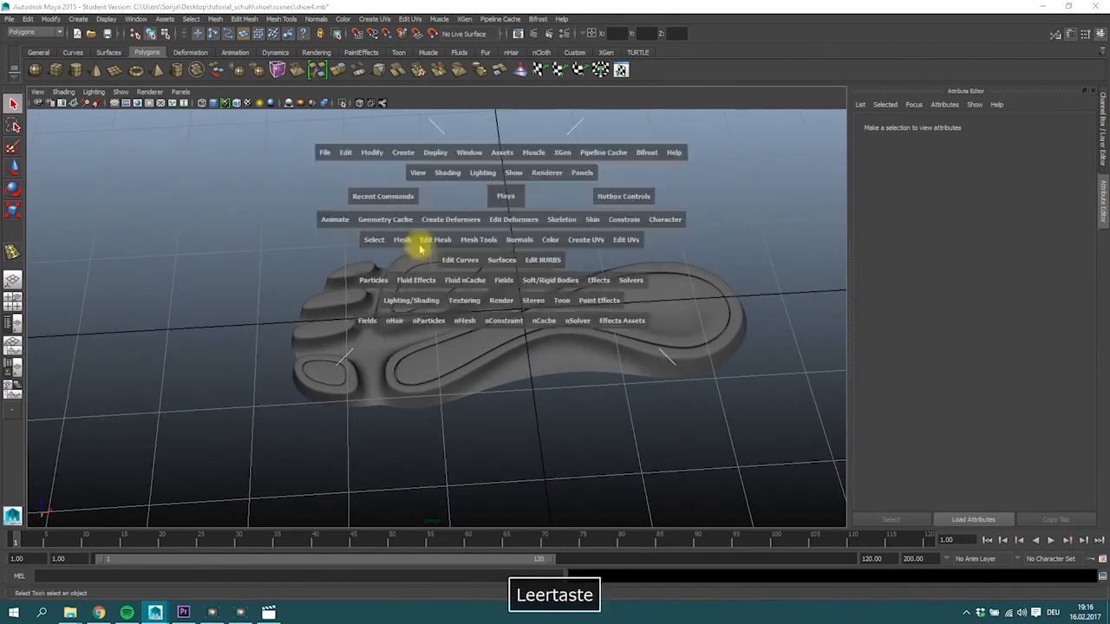
alt+middle_drag(241, 189, 233, 262)
alt+right_drag(232, 262, 270, 242)
alt+middle_drag(270, 242, 273, 207)
Compare the smoothed sole mesh with the tread reference image in the top view, from toes to heel.
click(714, 208)
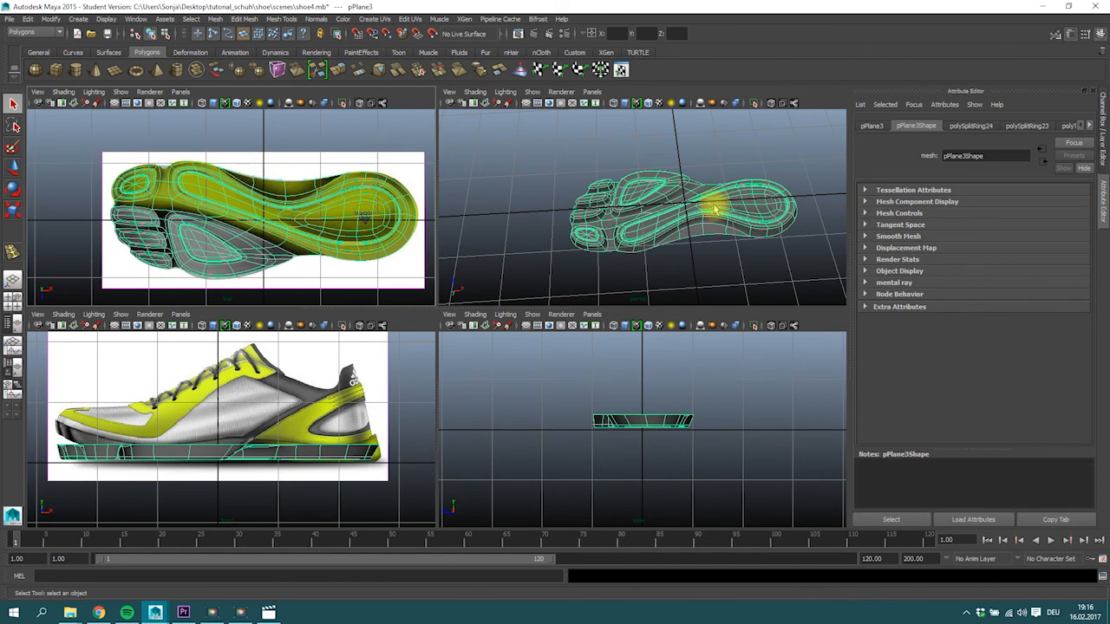
alt+right_drag(184, 224, 317, 228)
alt+middle_drag(268, 209, 211, 179)
key(space)
alt+middle_drag(489, 269, 631, 252)
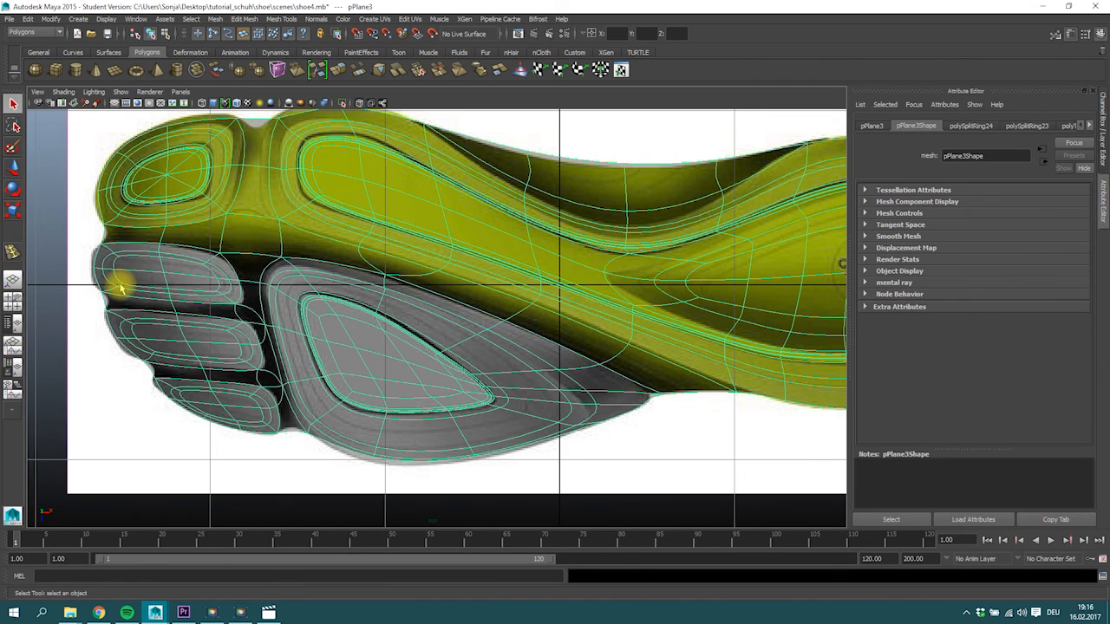
alt+middle_drag(162, 301, 22, 311)
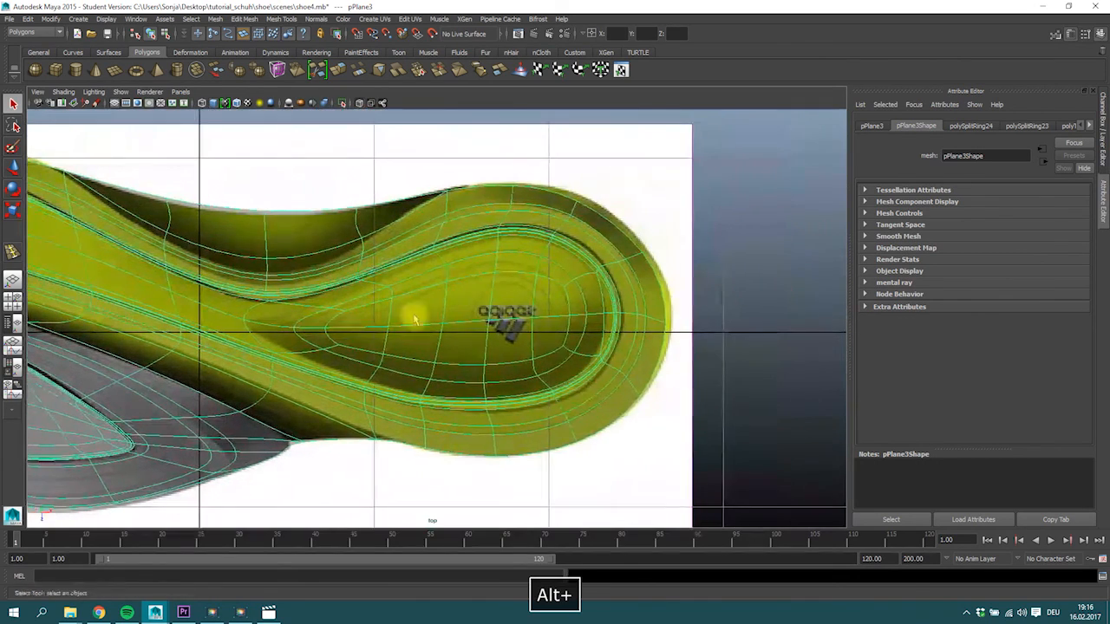
alt+middle_drag(416, 317, 491, 292)
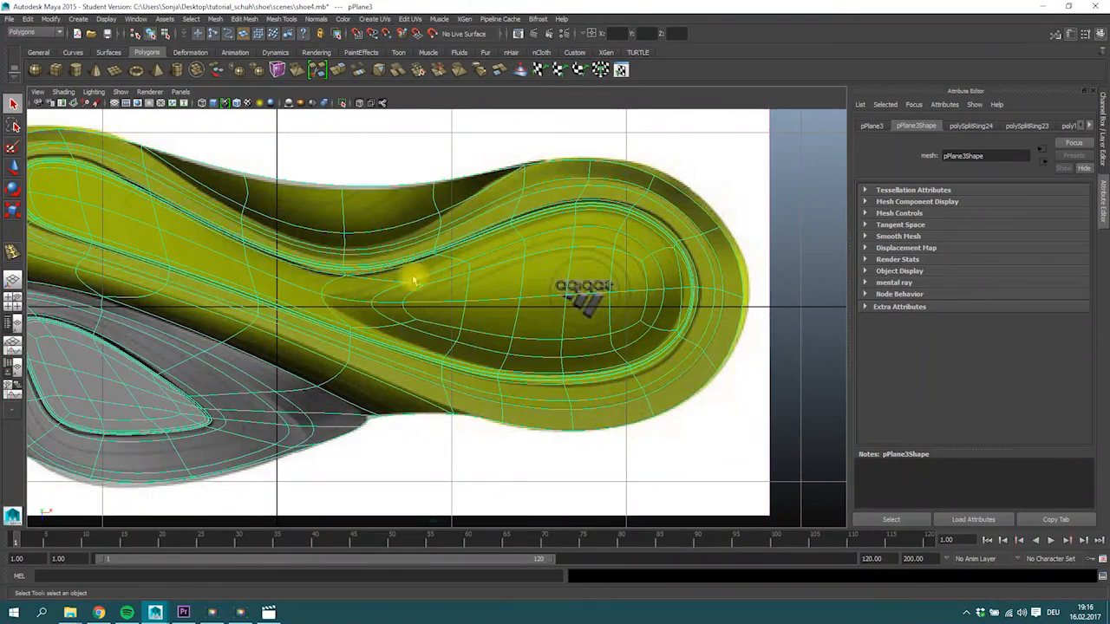
Select the open border edge loop along the sole's upper rim in the perspective view.
key(space)
key(space)
alt+drag(713, 216, 562, 325)
right_drag(557, 290, 585, 260)
click(596, 213)
alt+drag(622, 322, 613, 250)
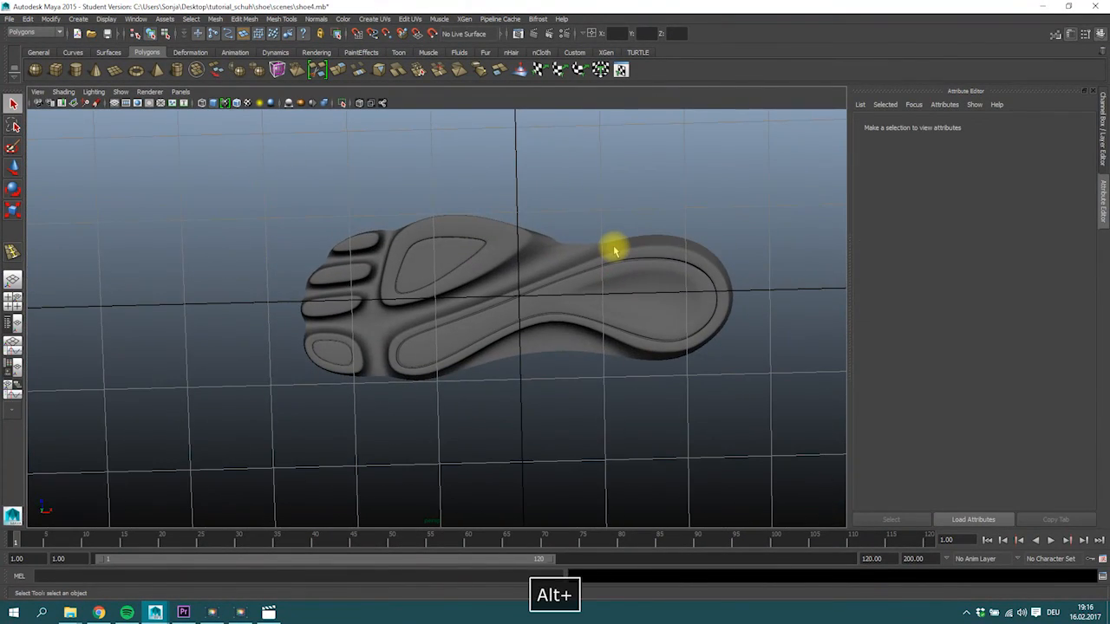
alt+drag(484, 251, 372, 317)
click(342, 339)
right_drag(375, 317, 375, 291)
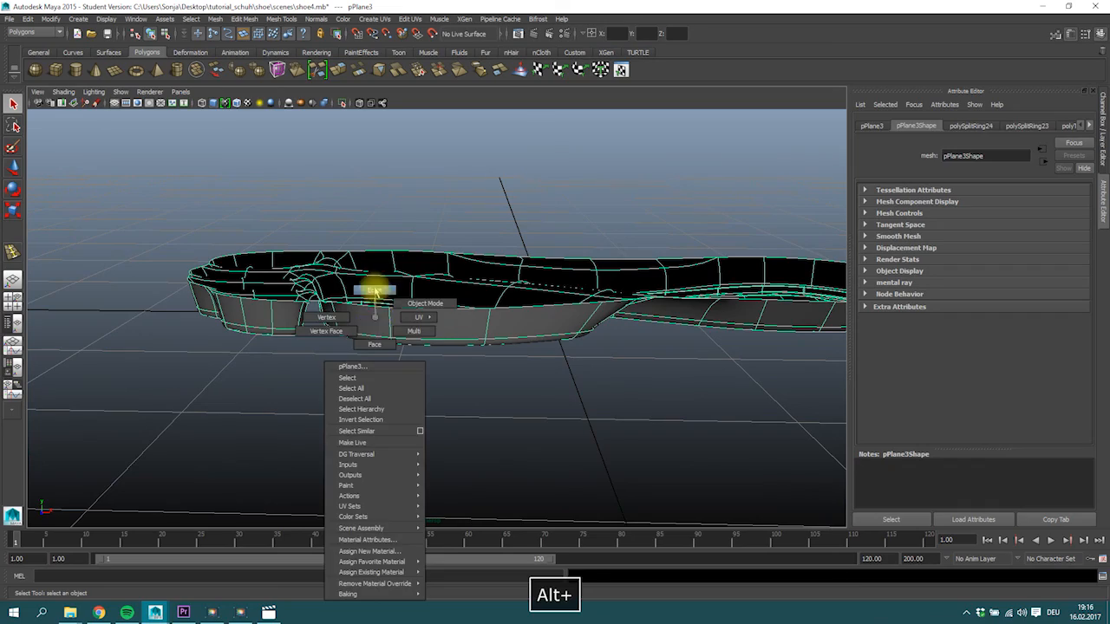
click(366, 310)
alt+drag(406, 340, 438, 391)
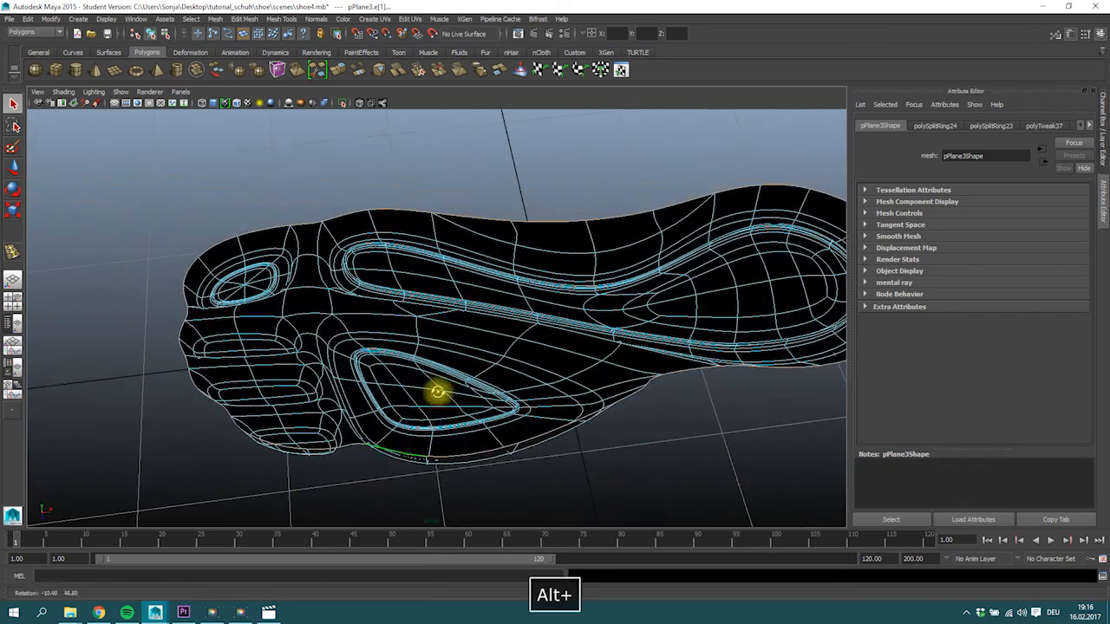
Move three upper rim vertices at the midfoot's inner side upward to form the arch, checking against the side reference.
alt+drag(633, 278, 567, 266)
right_drag(567, 267, 554, 258)
mouse_move(610, 286)
mouse_down()
mouse_move(649, 319)
mouse_move(589, 270)
mouse_move(607, 285)
mouse_move(598, 277)
mouse_up()
key(w)
drag(475, 165, 292, 228)
key(space)
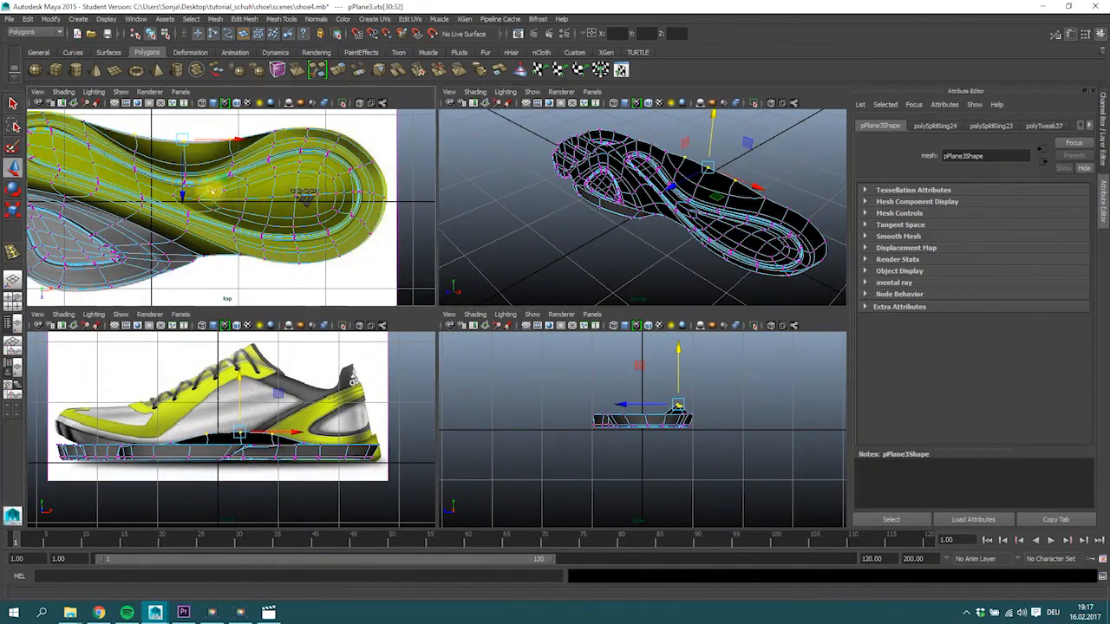
alt+middle_drag(257, 200, 312, 203)
alt+drag(656, 185, 622, 189)
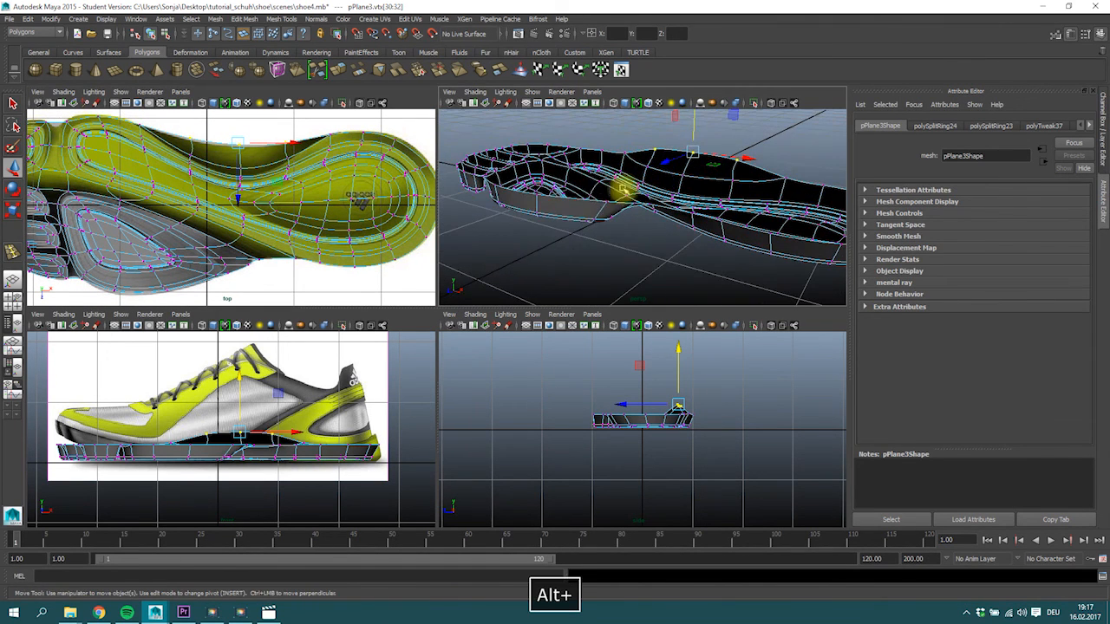
Extrude the open border edge loop around the sole's upper rim and move the new edges upward.
right_drag(577, 202, 577, 180)
double_click(566, 199)
alt+right_drag(443, 186, 792, 124)
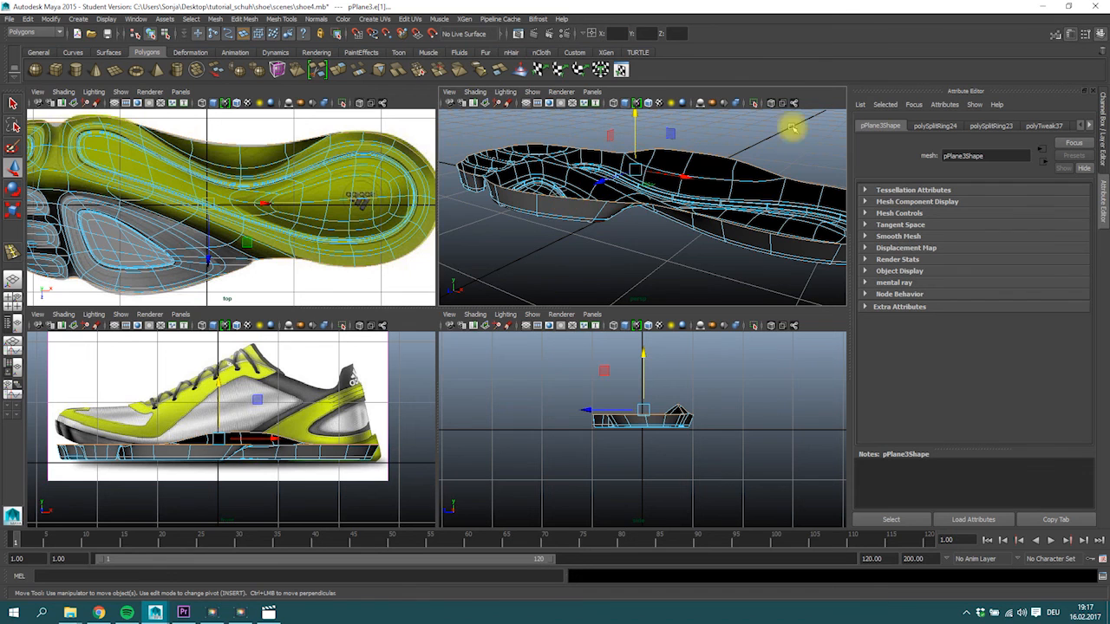
key(space)
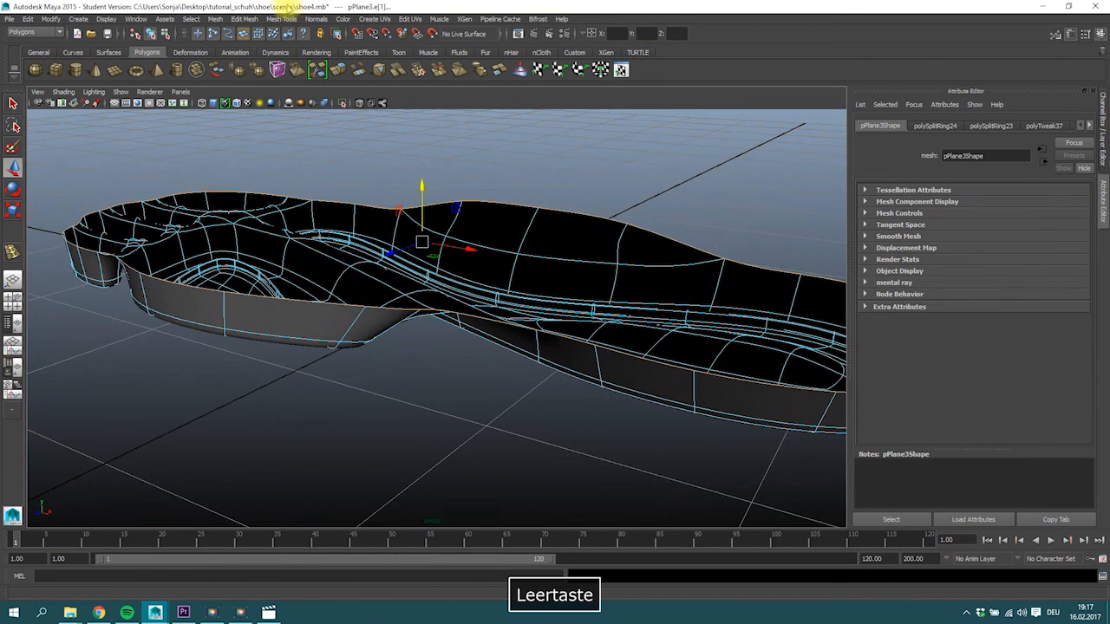
click(339, 69)
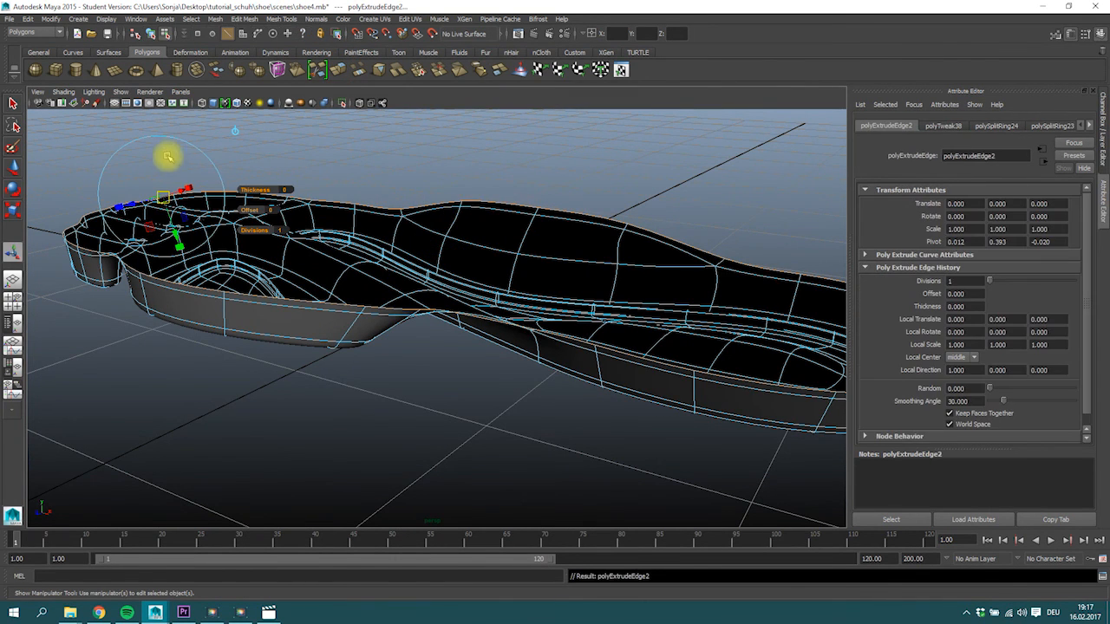
key(w)
drag(420, 189, 365, 218)
key(1)
Adjust the height of the middle vertex on the raised inner arch and check it in all four views.
right_drag(518, 212, 474, 203)
drag(503, 171, 538, 231)
drag(517, 153, 392, 297)
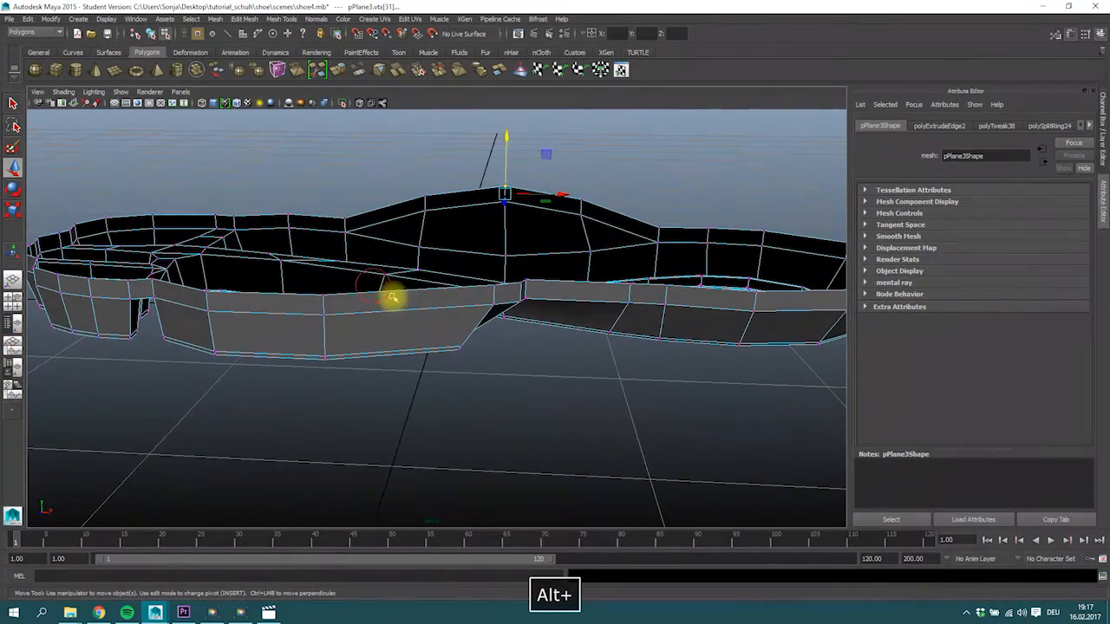
alt+right_drag(385, 277, 355, 255)
key(space)
alt+drag(647, 208, 630, 223)
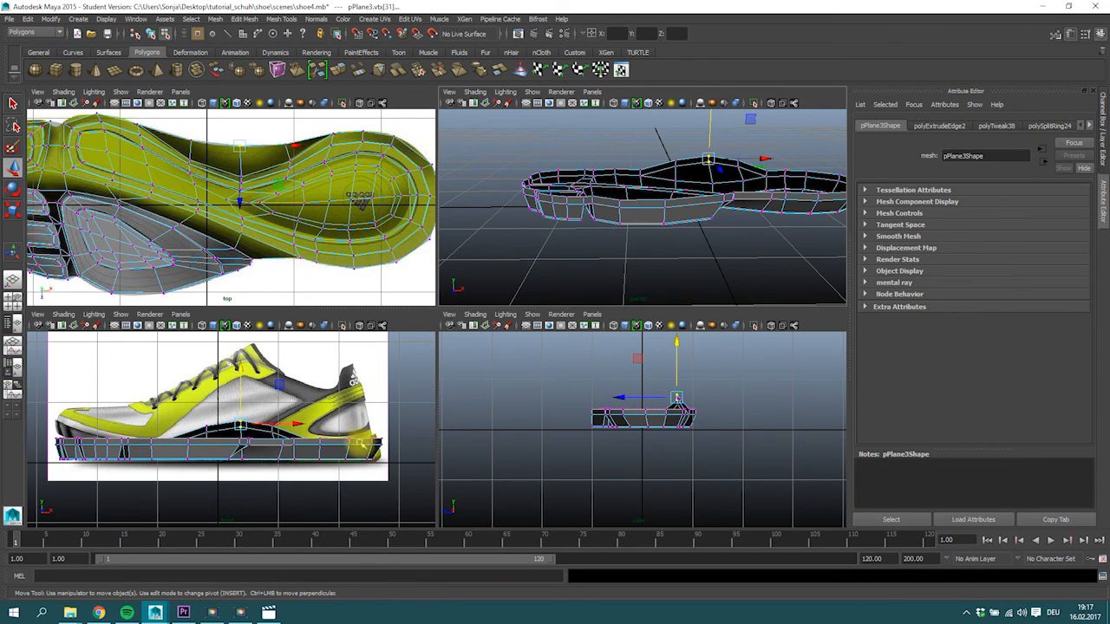
Return the sole to object selection and save the scene, accepting the student version notice.
right_drag(223, 443, 247, 323)
click(217, 431)
key(ctrl+s)
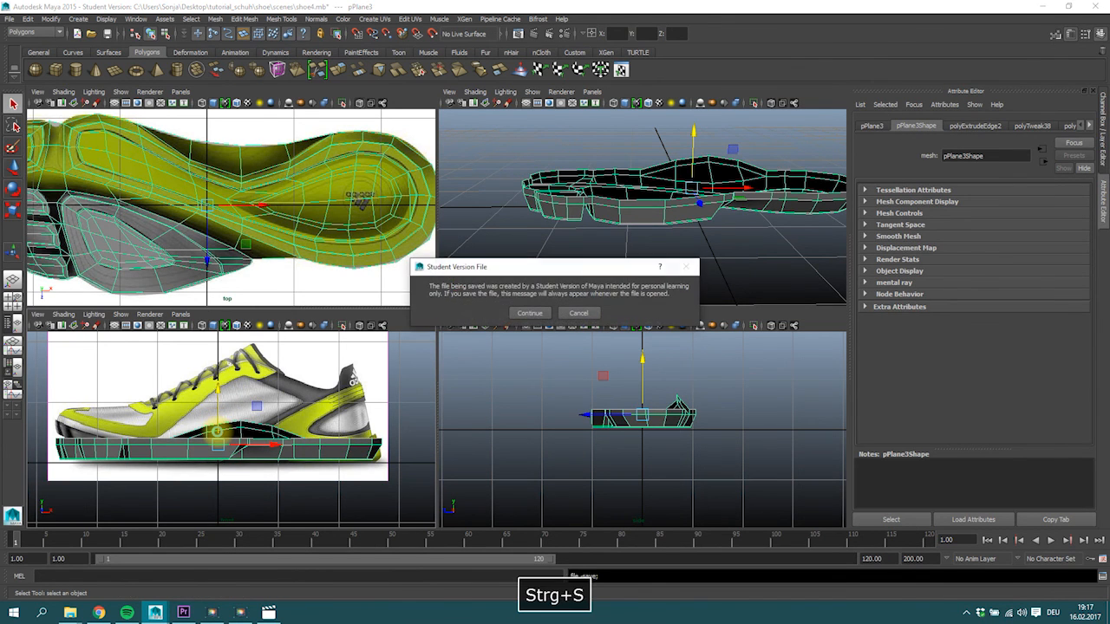
click(532, 312)
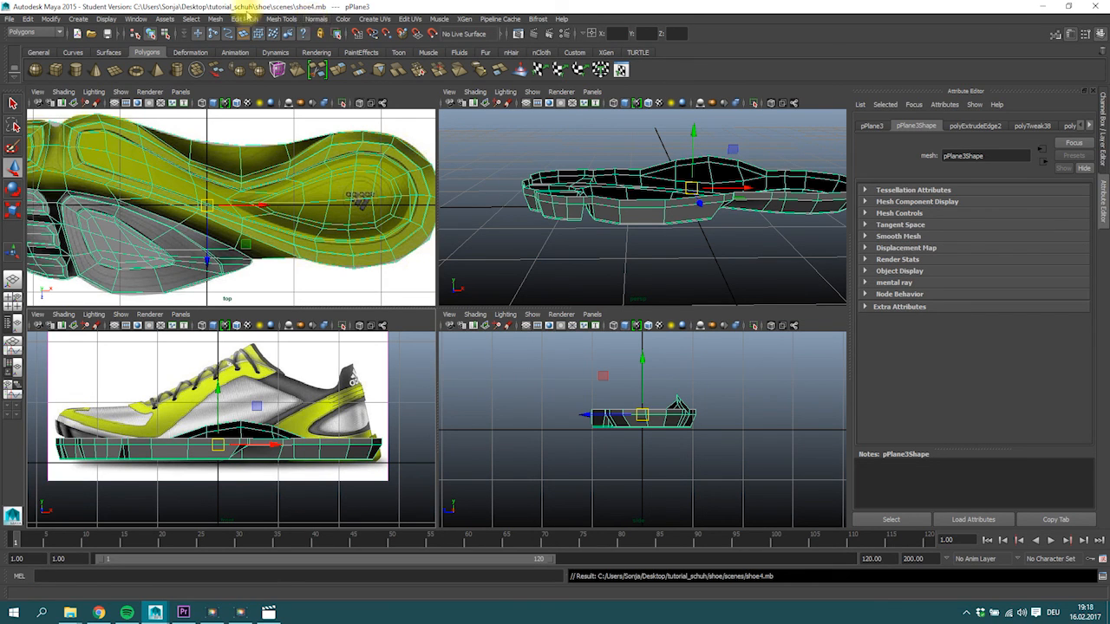
Switch to the Animation menu set and add a nonlinear Sine deformer to the sole.
click(59, 34)
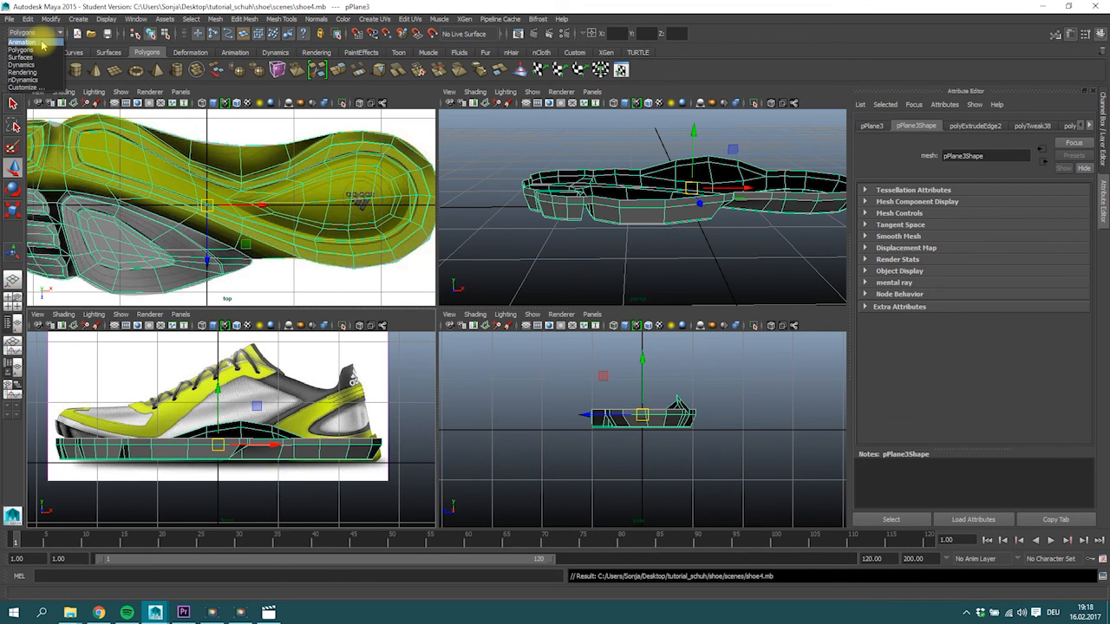
click(41, 43)
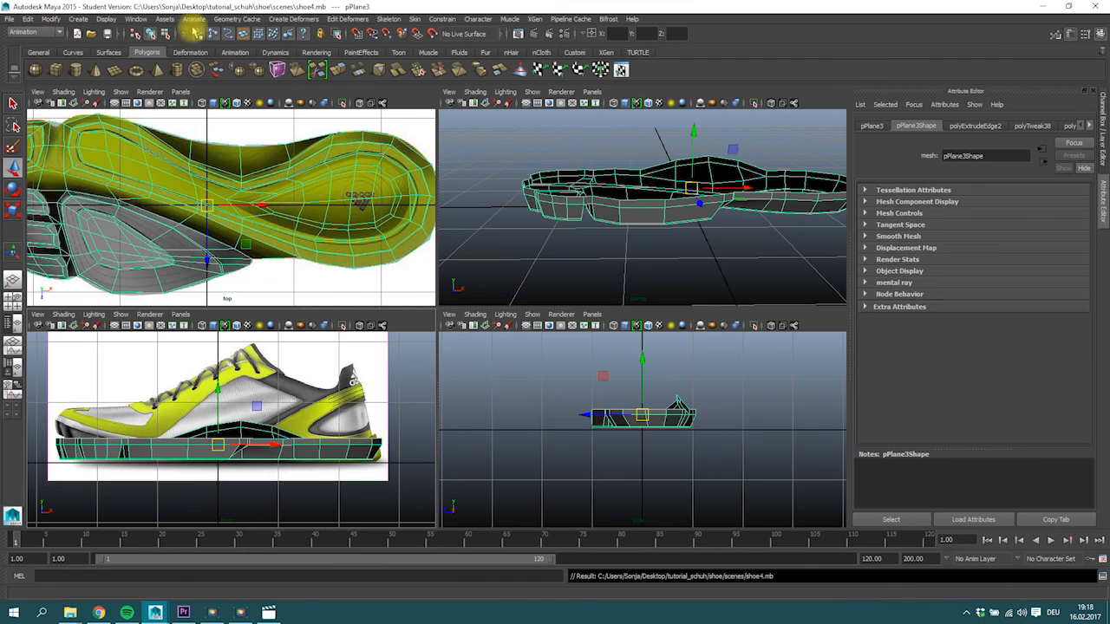
click(295, 19)
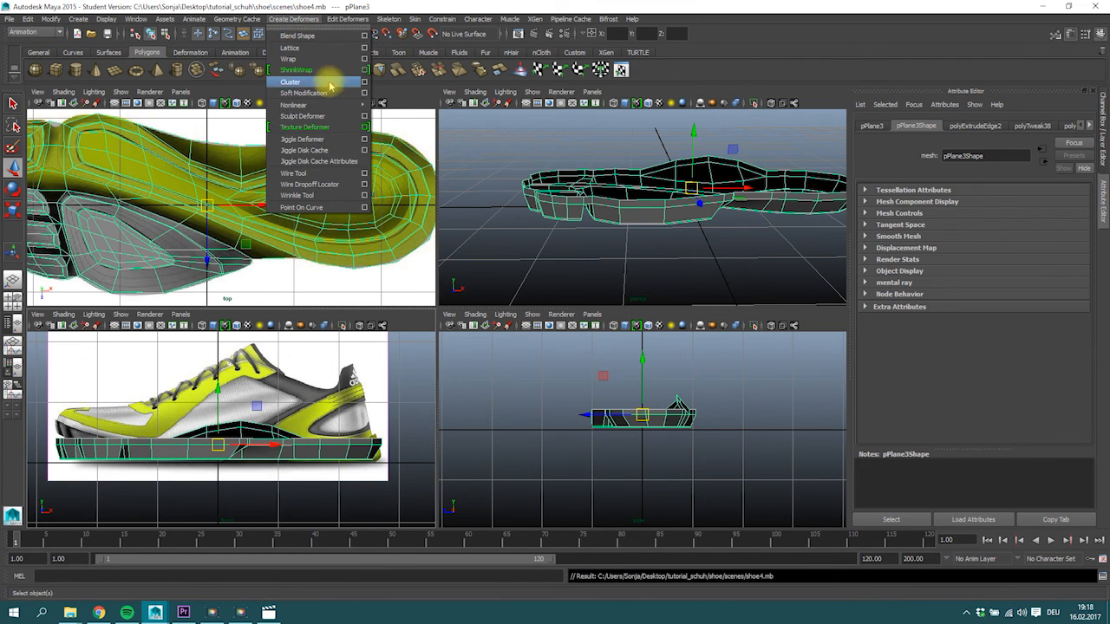
mouse_move(351, 106)
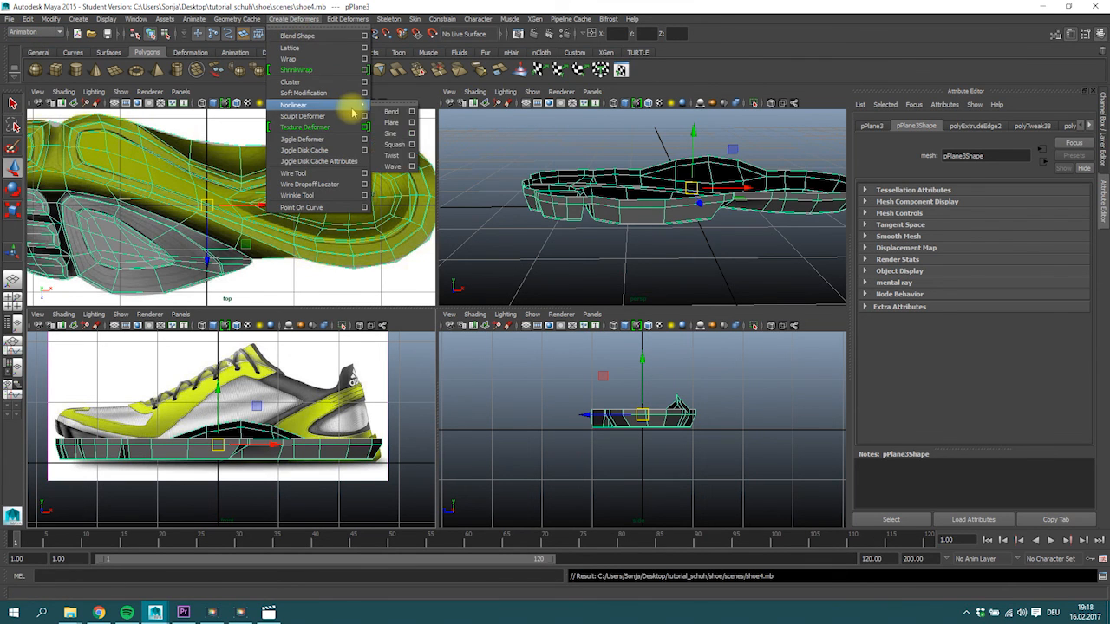
click(397, 136)
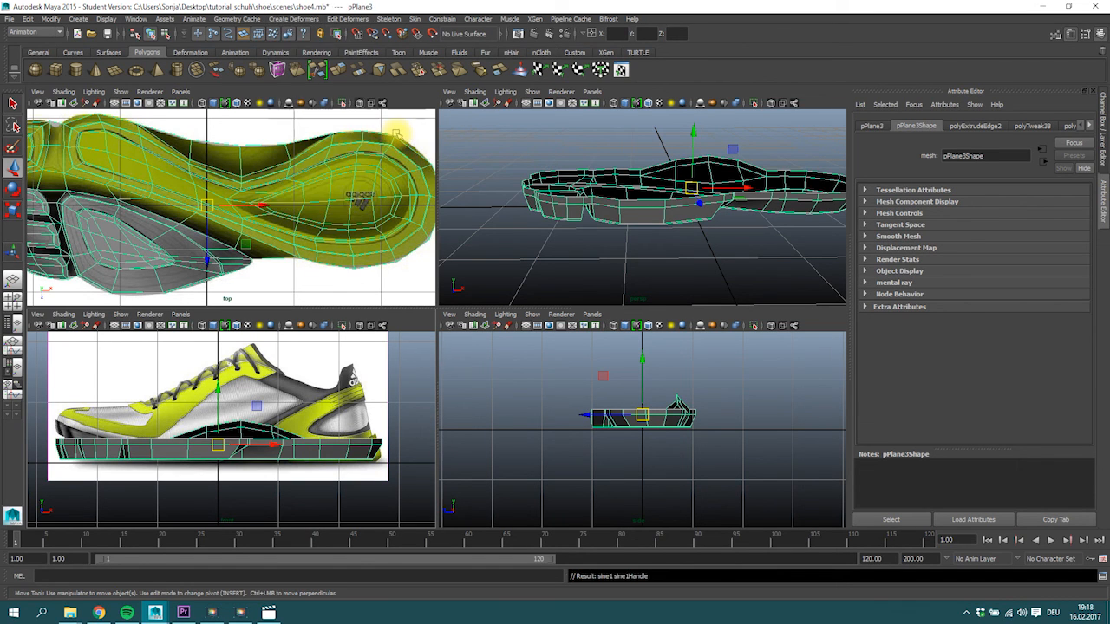
Rotate the sine deformer handle to run along the sole's length, setting its Rotate Z to 90.
key(e)
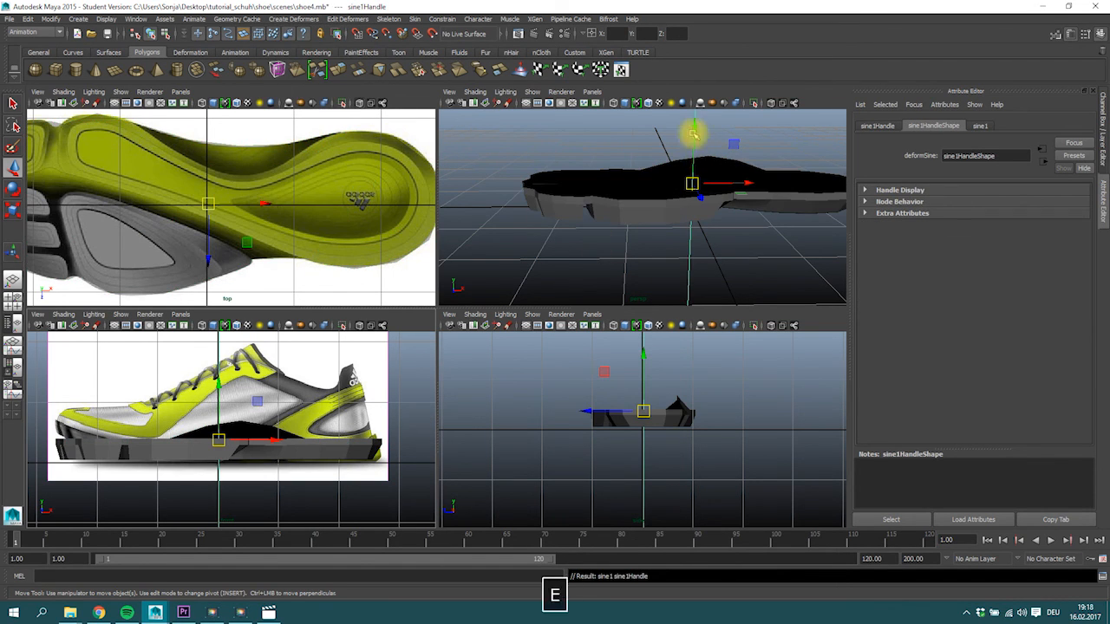
scroll(685, 141, down, 3)
key(w)
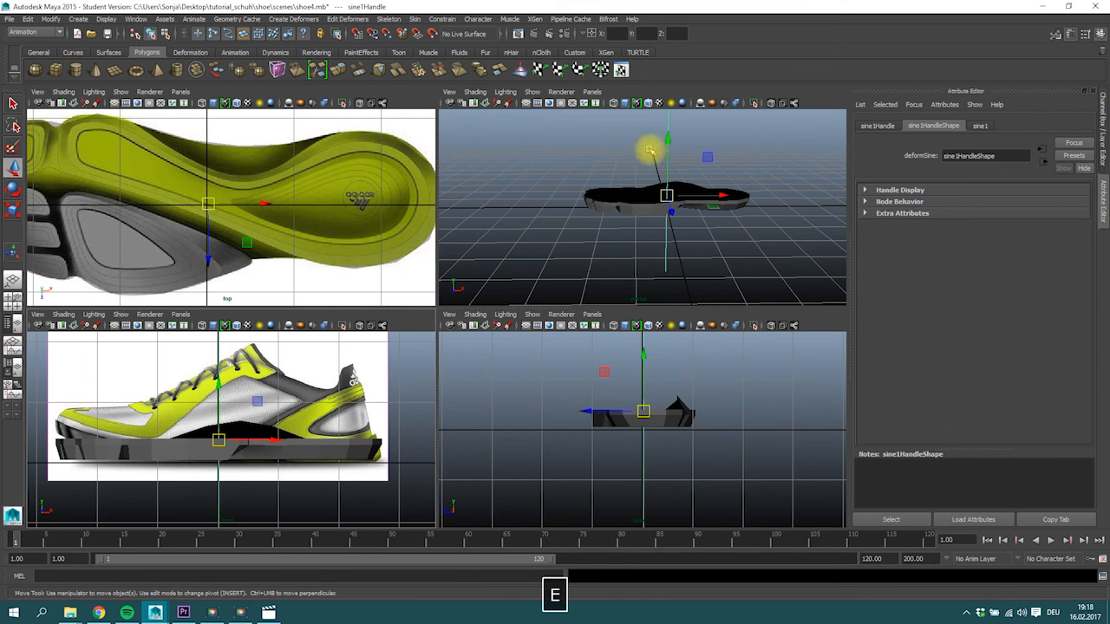
key(space)
alt+drag(706, 233, 691, 216)
key(w)
scroll(657, 183, up, 3)
key(e)
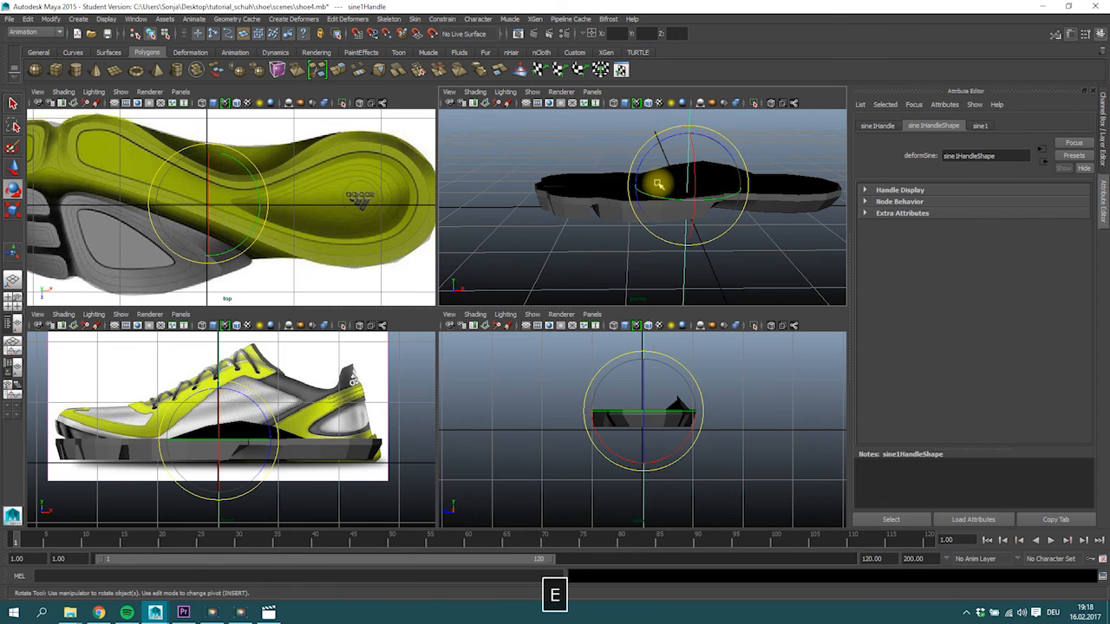
drag(662, 141, 596, 246)
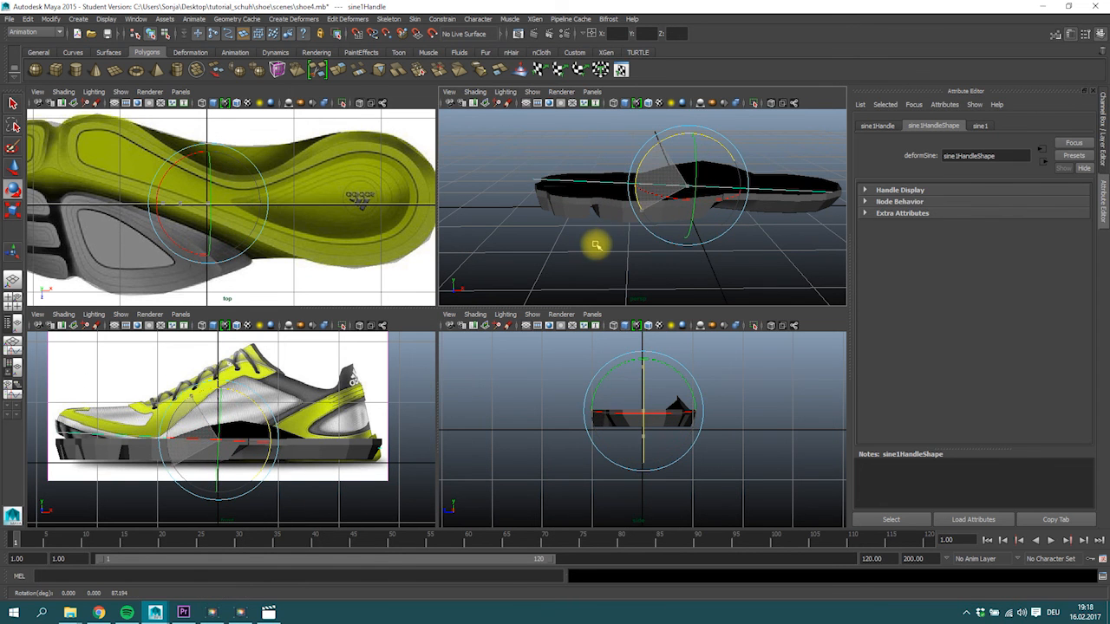
click(1098, 33)
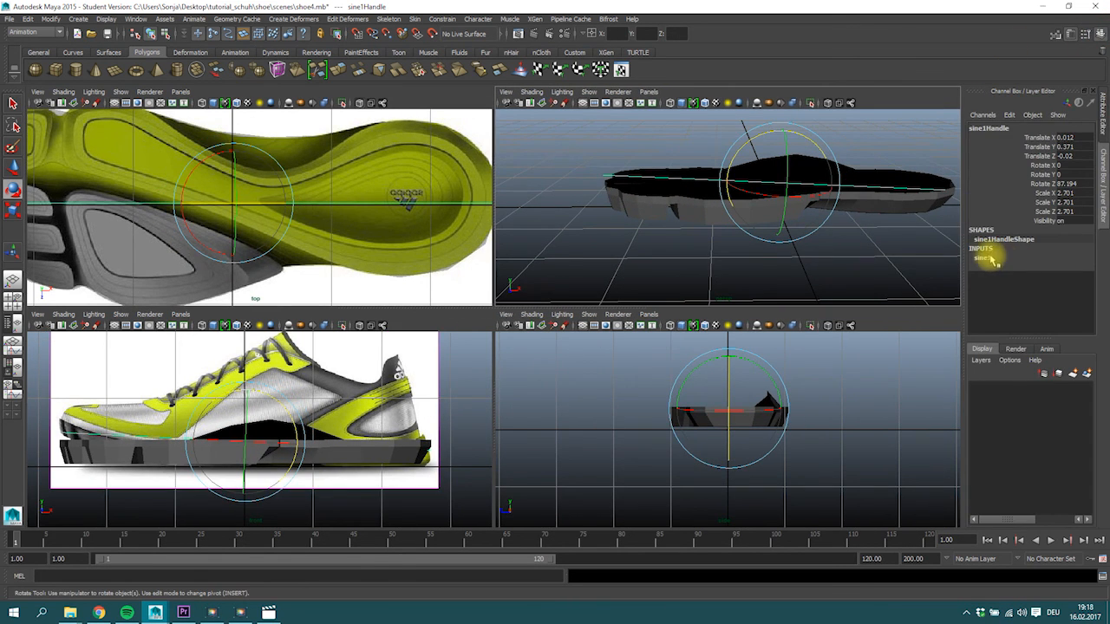
text(90)
key(Return)
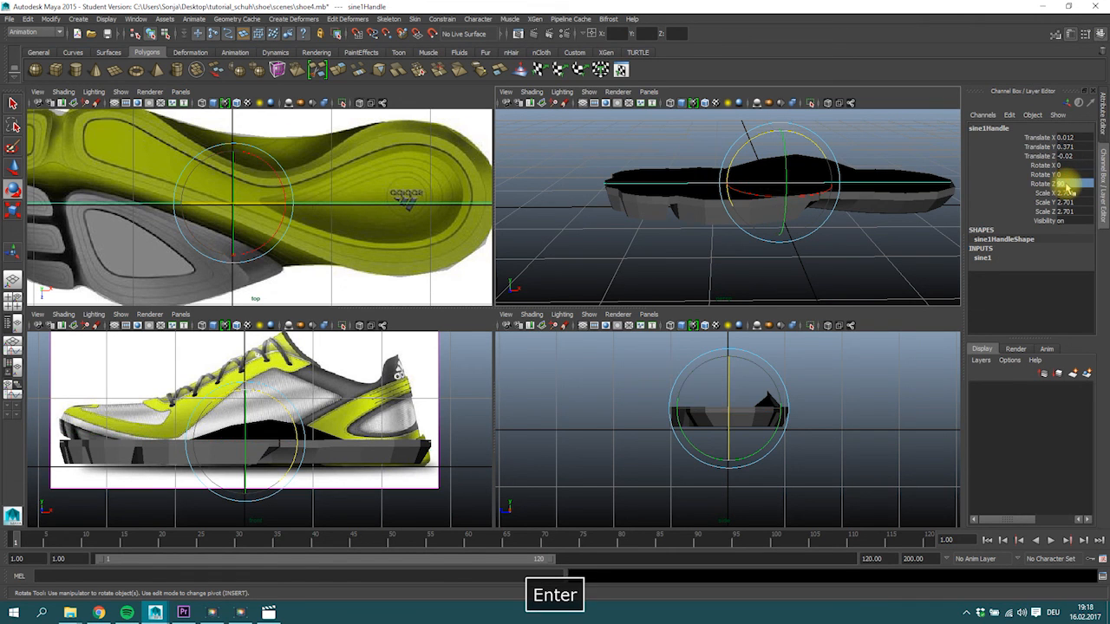
Bend the sole with the sine deformer, setting Amplitude to -0.1 and Wavelength to 2.1.
click(984, 259)
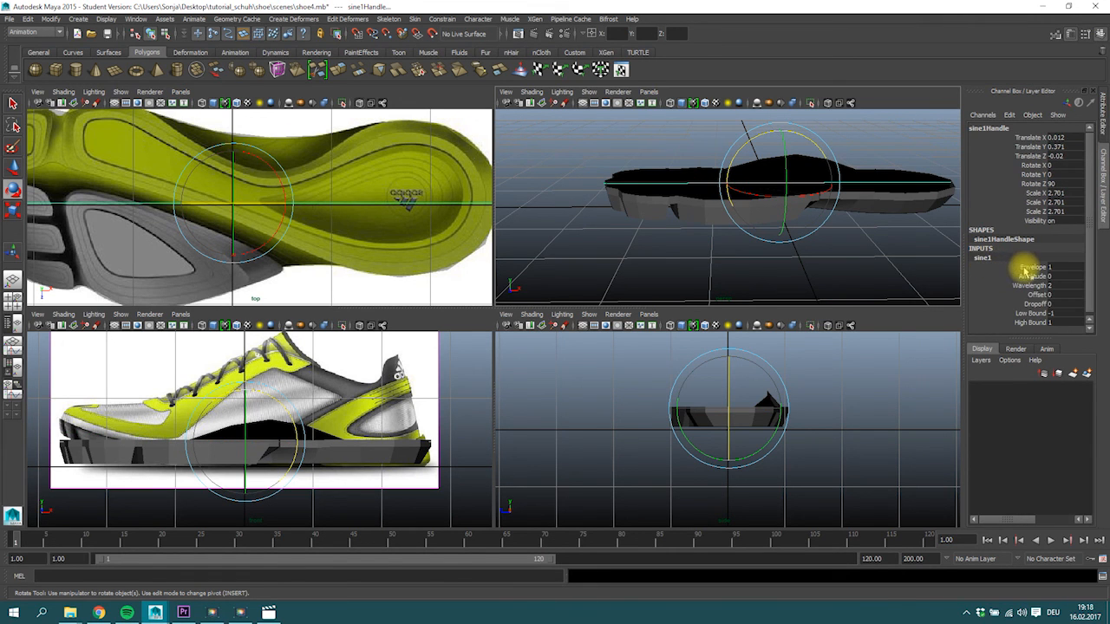
click(1031, 276)
middle_drag(836, 177, 876, 208)
click(1032, 286)
mouse_move(798, 241)
middle_down()
mouse_move(784, 243)
mouse_move(847, 244)
mouse_move(800, 243)
middle_up()
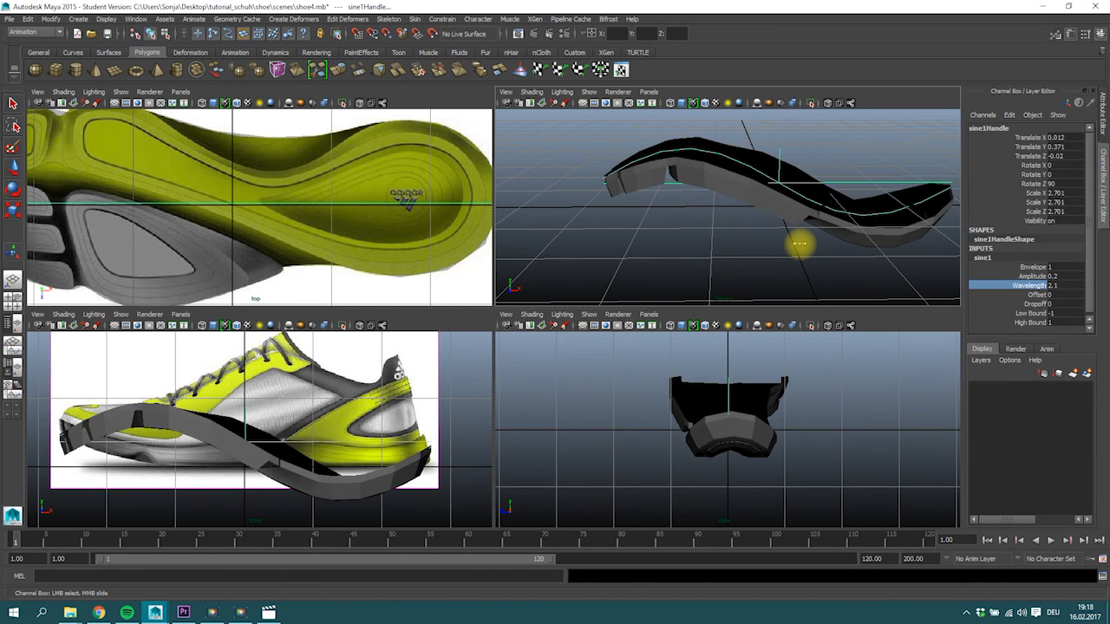
click(1032, 276)
middle_drag(738, 186, 738, 188)
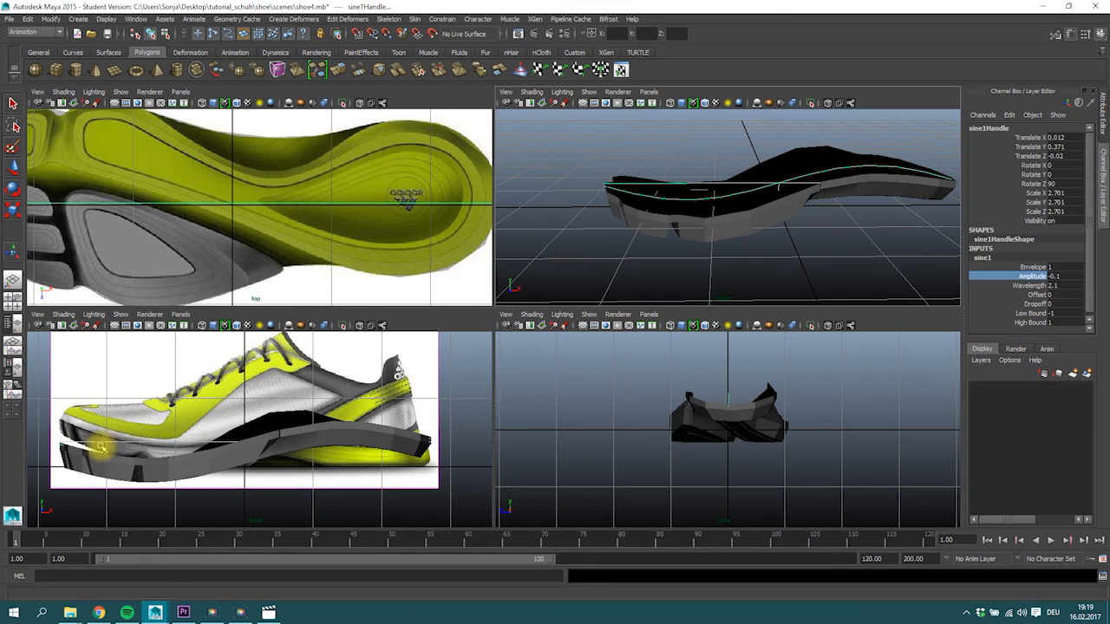
Lower the sine handle to Translate Y 0.338 and shift the sole mesh to Translate X of about 0.078.
key(w)
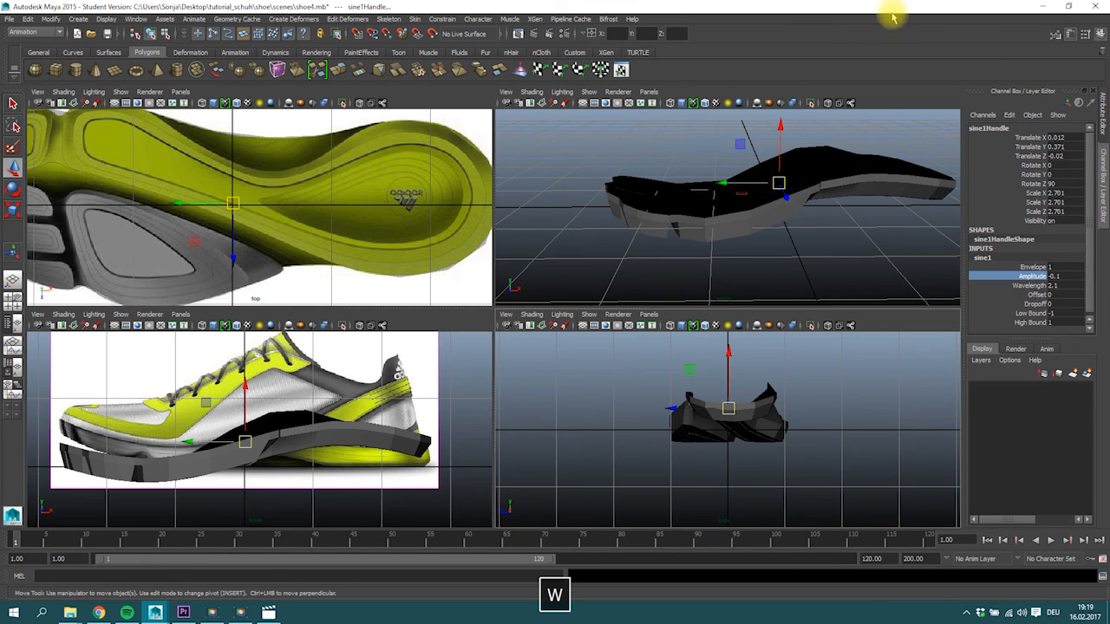
drag(786, 119, 782, 133)
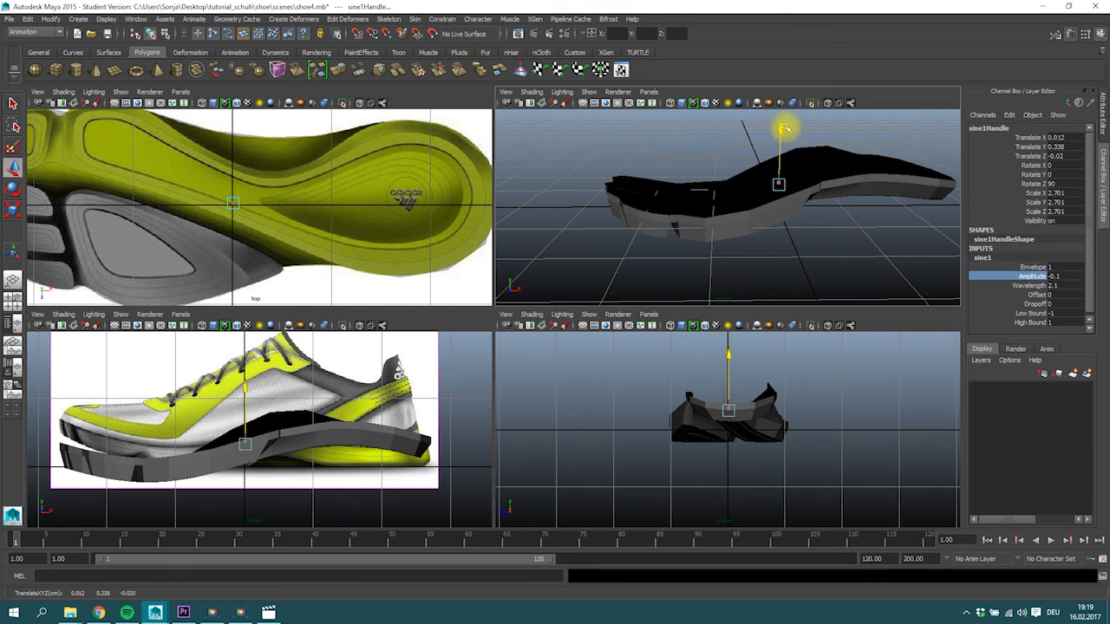
click(210, 461)
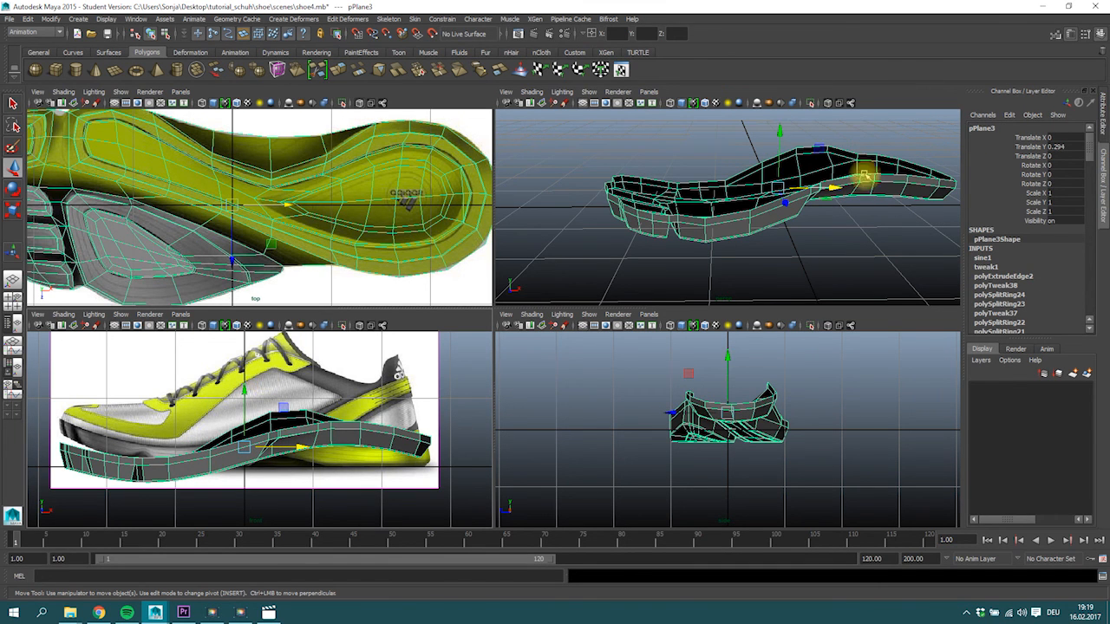
drag(835, 188, 872, 222)
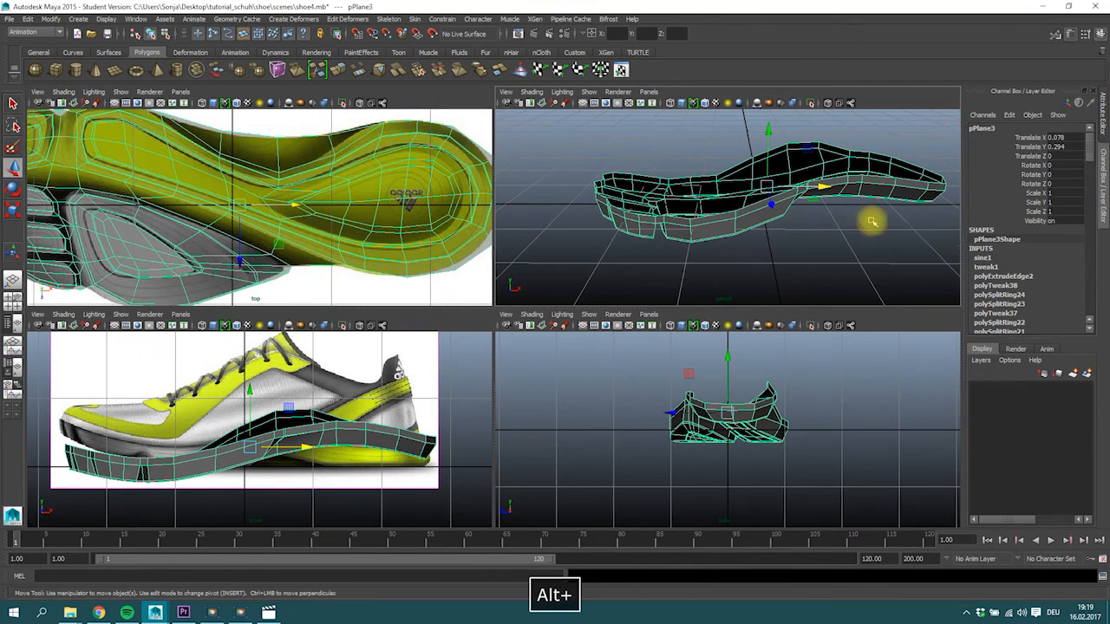
Set the sine deformer's Offset to -0.2 and its Low Bound to 0 to keep the heel half straight.
click(982, 257)
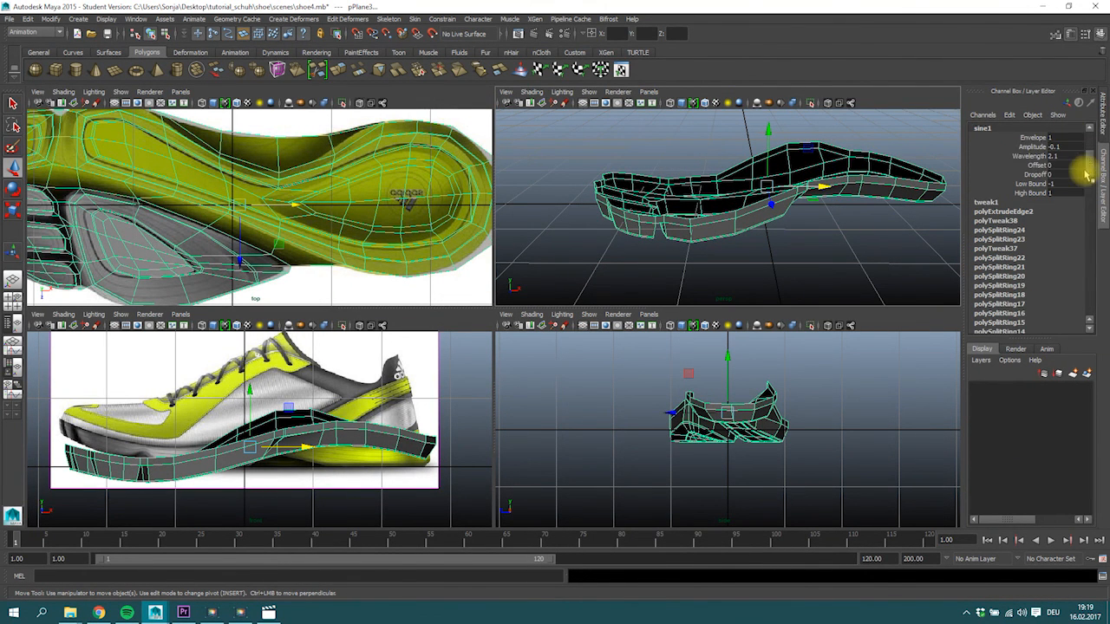
click(1038, 166)
middle_drag(796, 174, 795, 174)
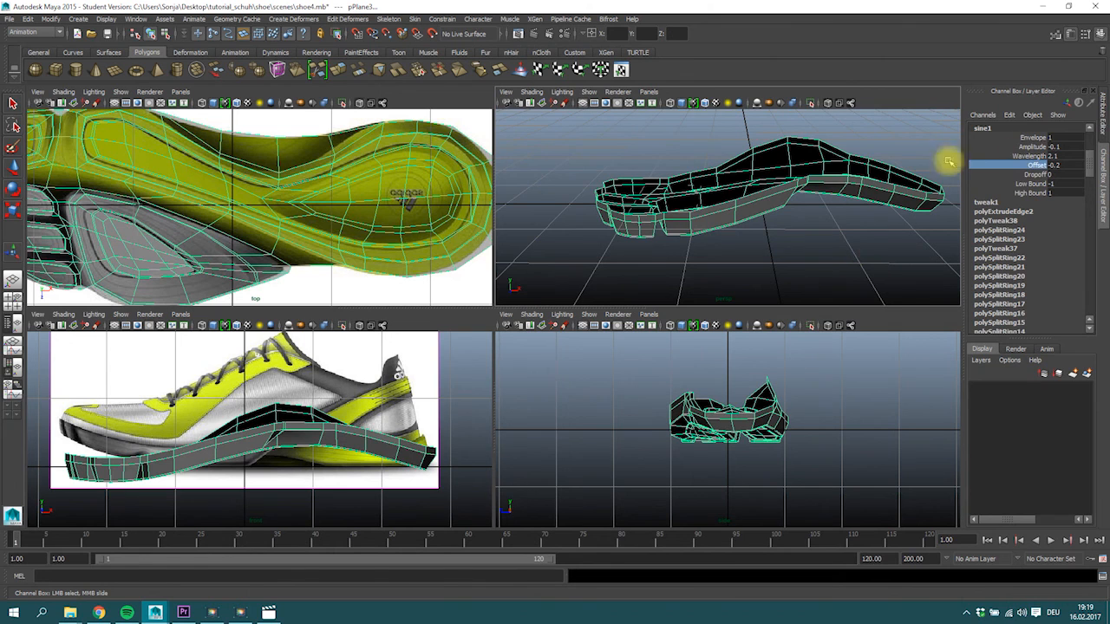
click(1030, 184)
middle_drag(740, 209, 747, 207)
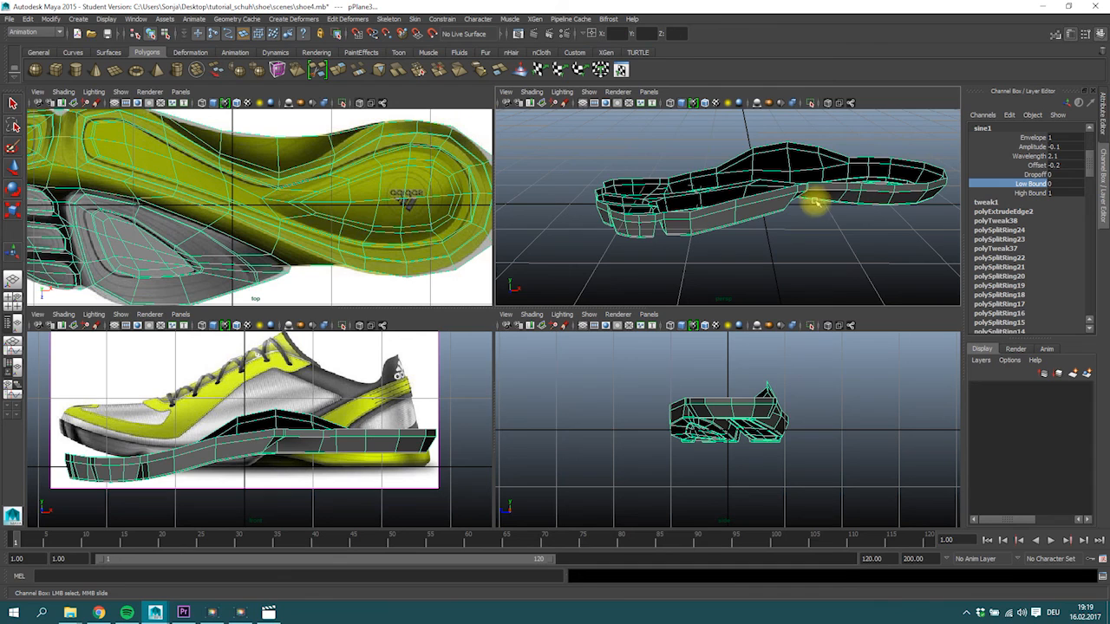
Reduce the sine deformer's Wavelength to 1.6 while comparing the forefoot curve with the side reference.
alt+drag(832, 224, 978, 186)
click(1032, 148)
middle_drag(287, 405, 287, 403)
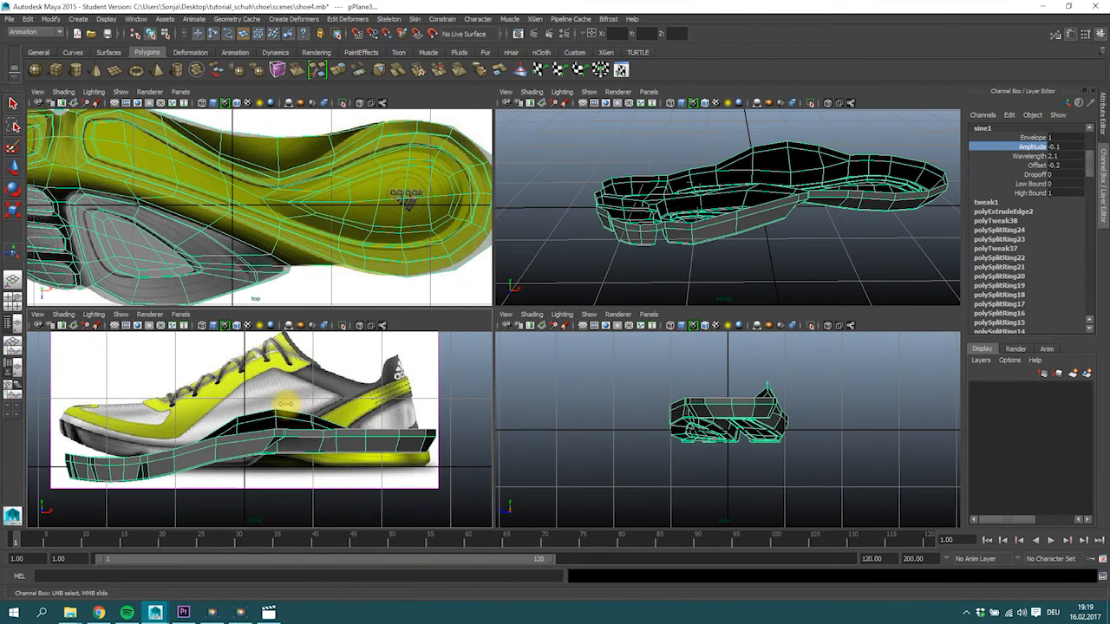
click(1033, 156)
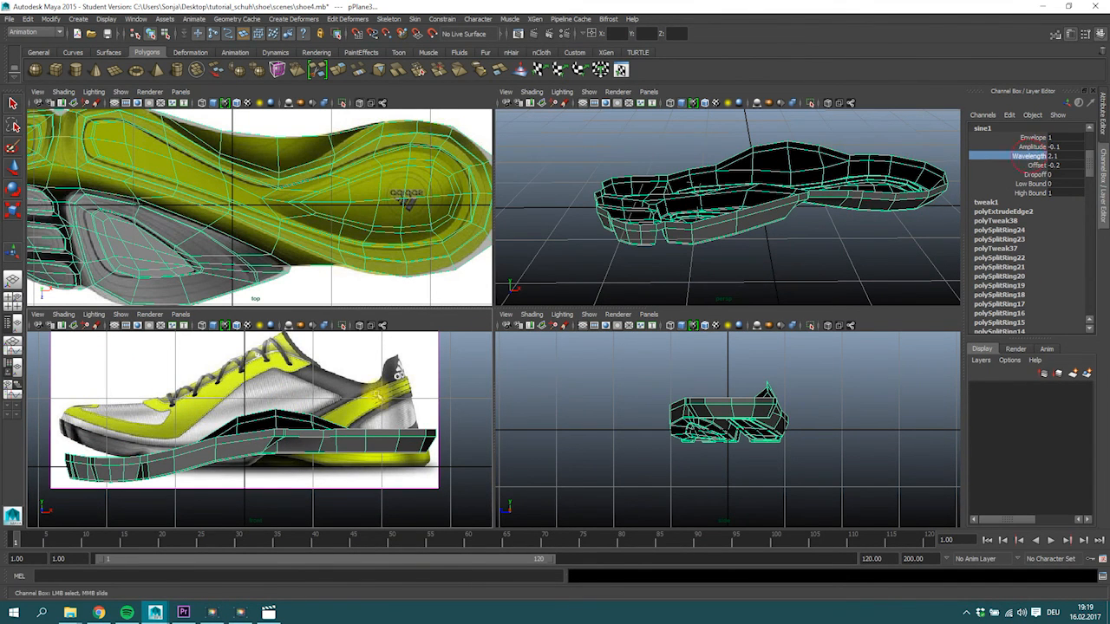
mouse_move(184, 470)
middle_down()
mouse_move(204, 463)
mouse_move(194, 466)
middle_up()
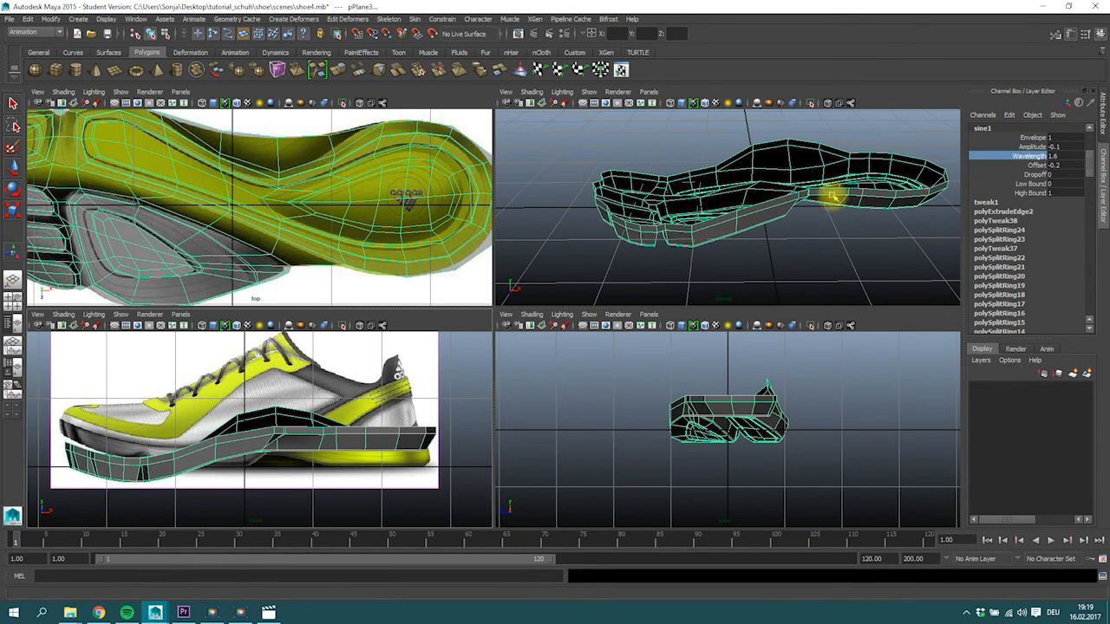
Move the sole back along X to about 0.024 and set the sine deformer's Offset to -0.1.
key(w)
mouse_move(808, 185)
mouse_down()
mouse_move(854, 189)
mouse_move(792, 194)
mouse_move(827, 200)
mouse_move(815, 201)
mouse_up()
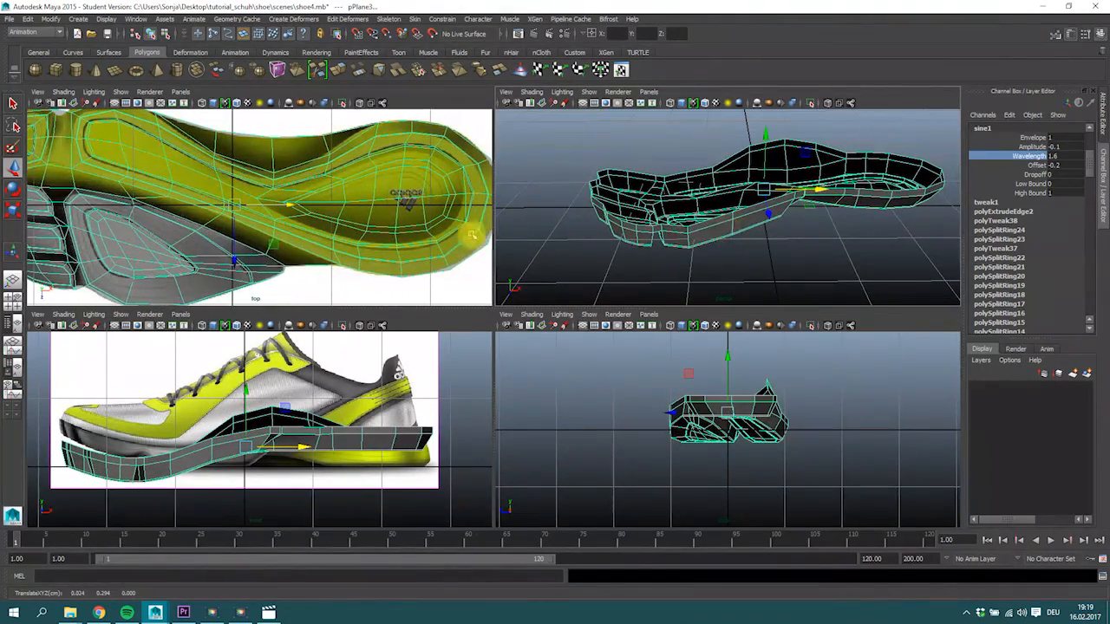
click(1036, 165)
middle_drag(147, 447, 150, 447)
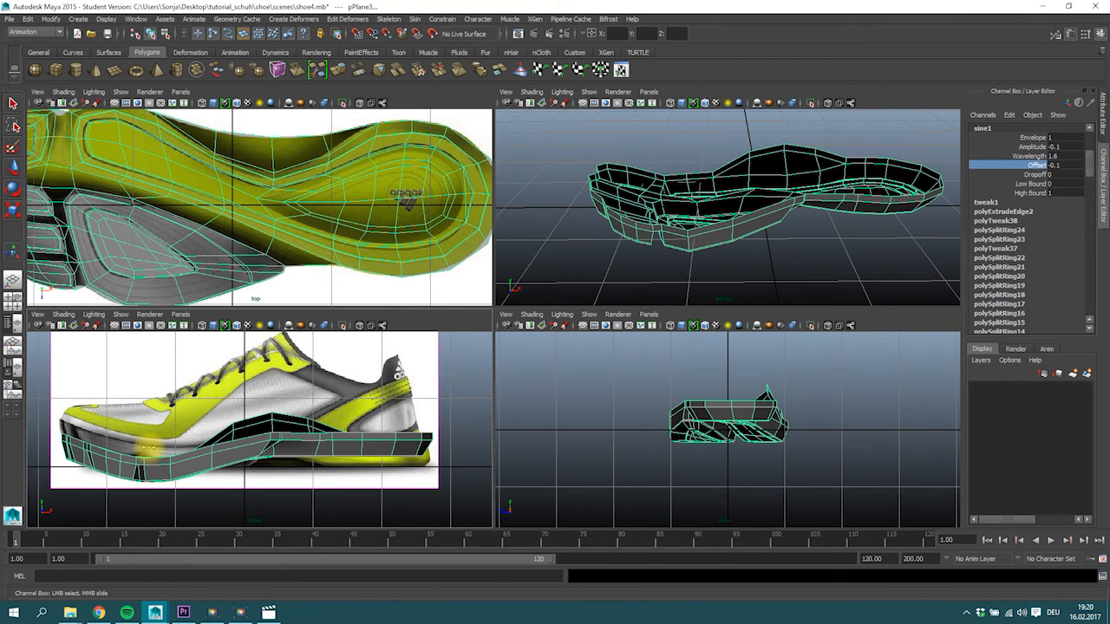
Adjust the sole's height against the side reference, ending at Translate Y of about 0.303.
click(1035, 157)
middle_drag(314, 349, 293, 374)
right_drag(248, 452, 292, 347)
right_drag(247, 448, 291, 348)
drag(247, 392, 248, 383)
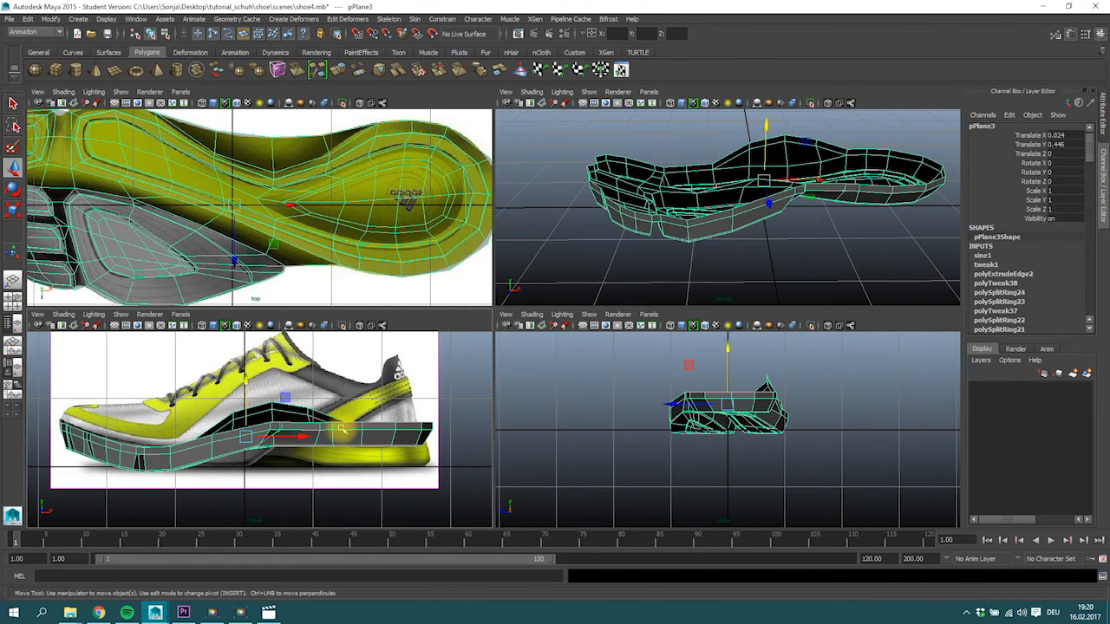
alt+drag(823, 173, 768, 186)
alt+middle_drag(374, 457, 367, 446)
drag(243, 373, 249, 384)
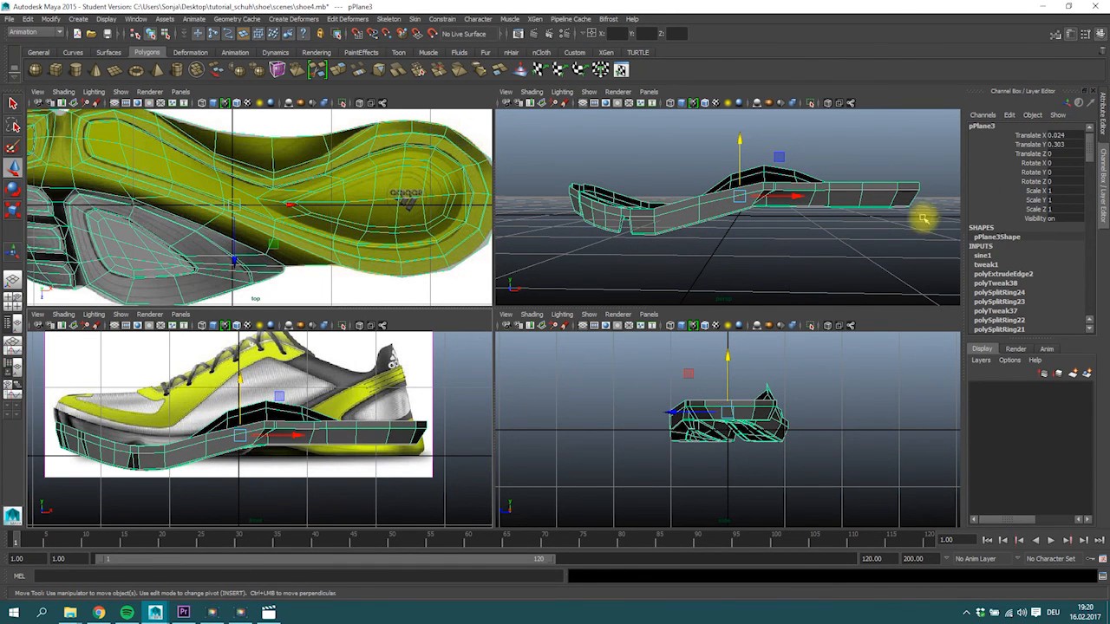
Set the sine deformer's Amplitude to -0.05 to flatten the sole's forefoot curve.
drag(978, 255, 985, 260)
click(1056, 151)
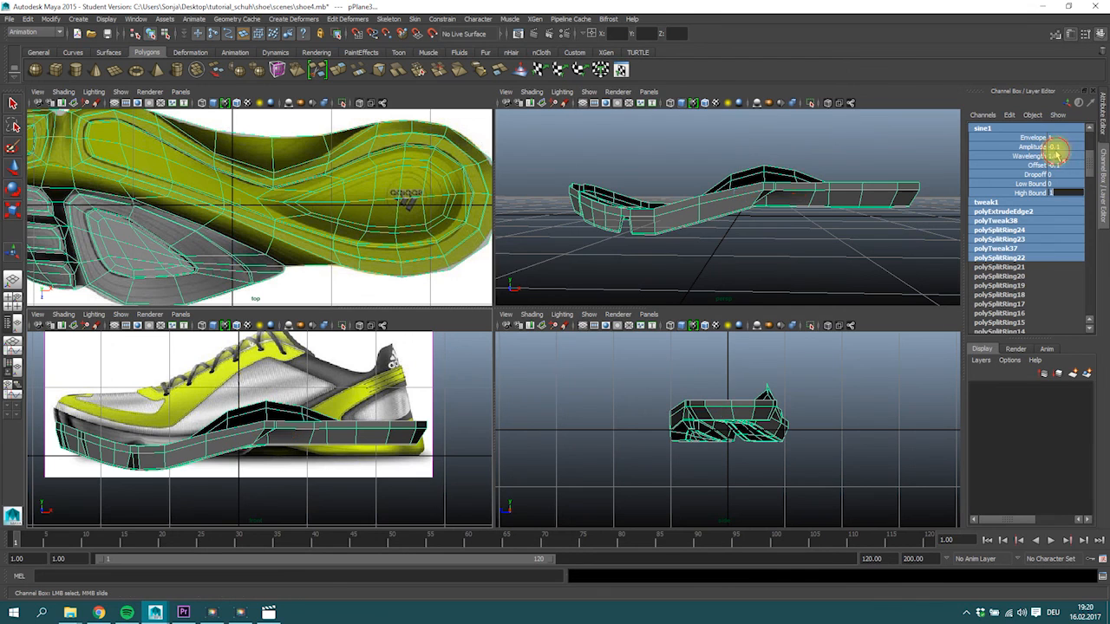
key(w)
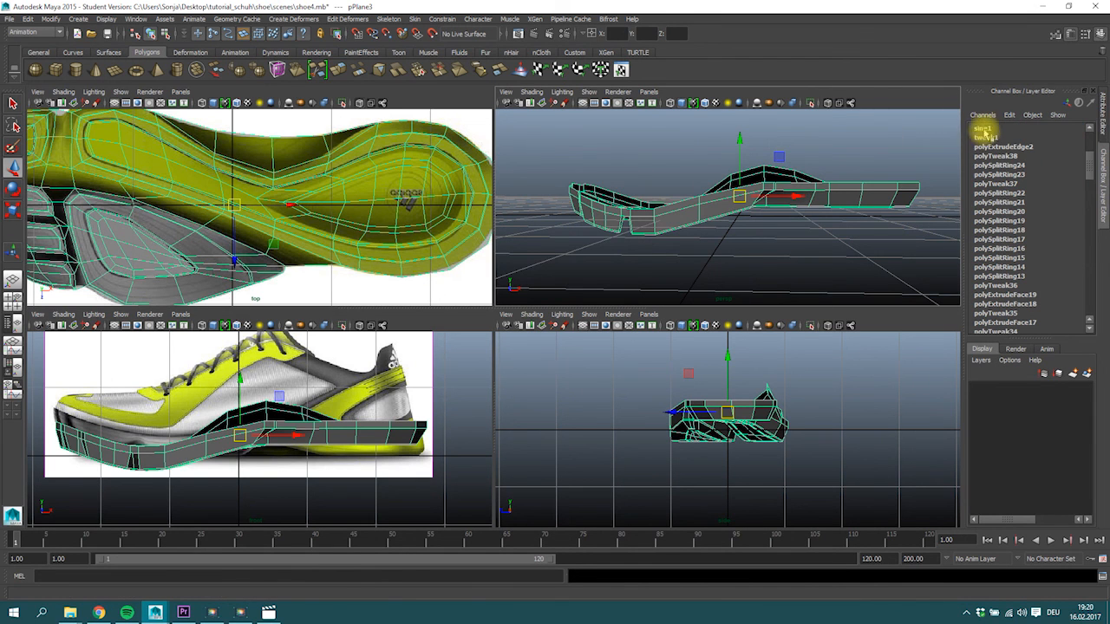
click(982, 127)
double_click(1075, 147)
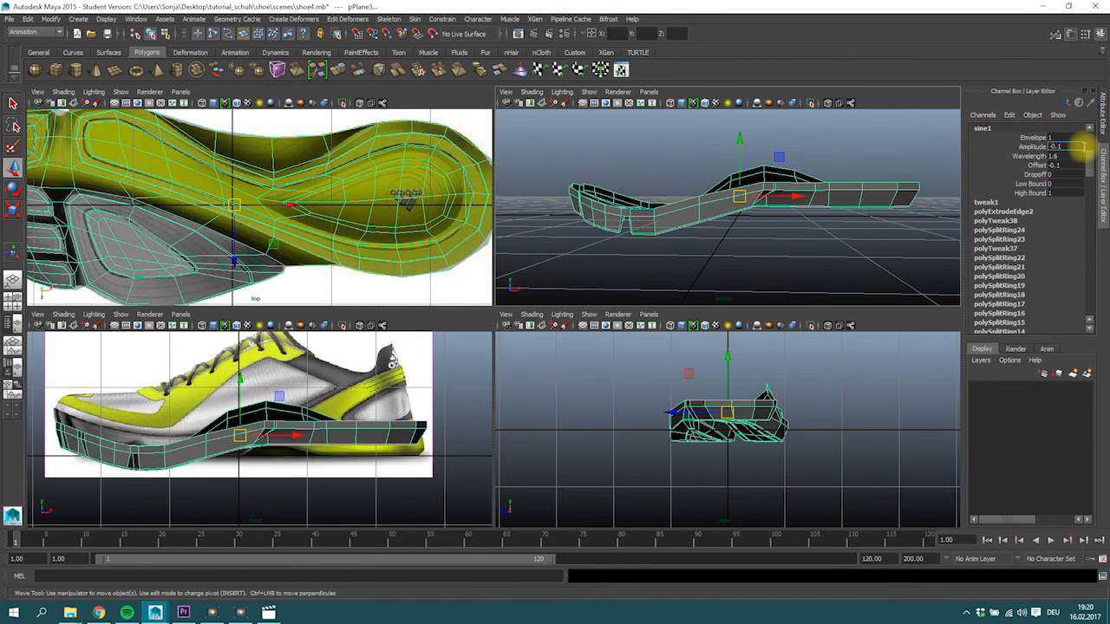
text(-0.01)
key(BackSpace)
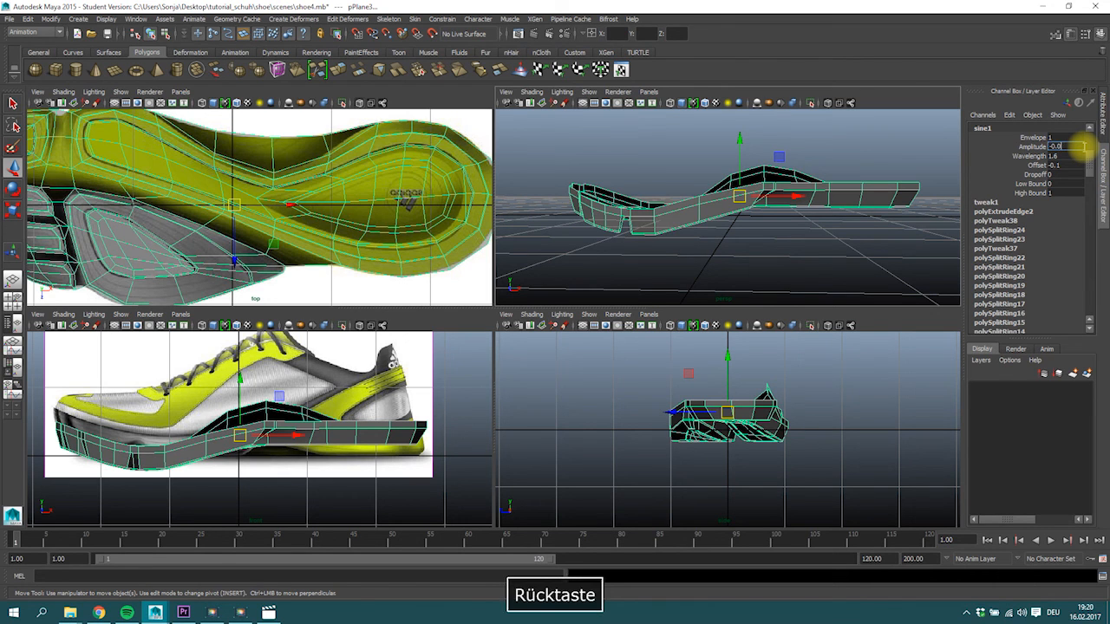
text(5)
key(Return)
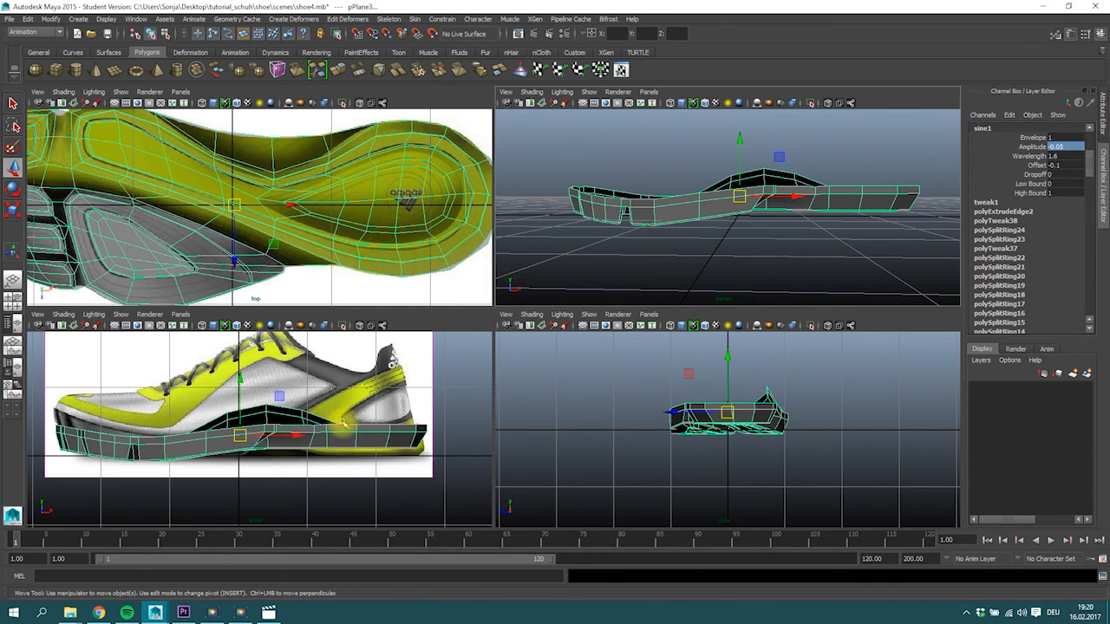
Set the sine deformer's Amplitude to -0.08 and reposition the sole at about X 0.008, Y 0.446 against the side reference.
click(1061, 146)
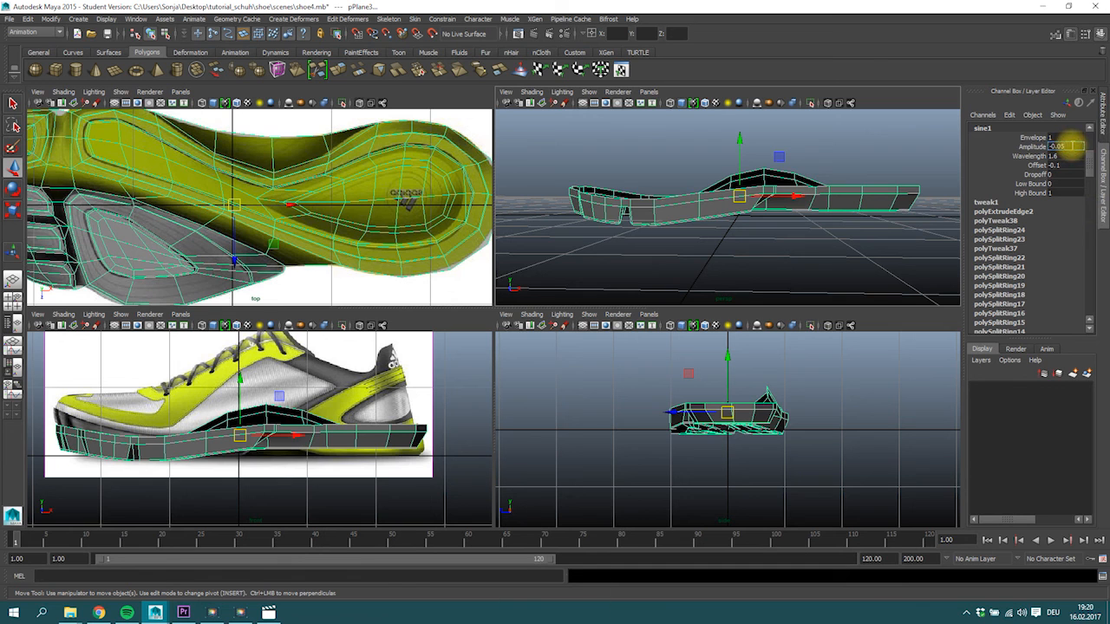
text(-0.08)
key(Return)
drag(298, 435, 294, 435)
mouse_move(236, 382)
mouse_down()
mouse_move(246, 369)
mouse_move(251, 381)
mouse_move(241, 371)
mouse_up()
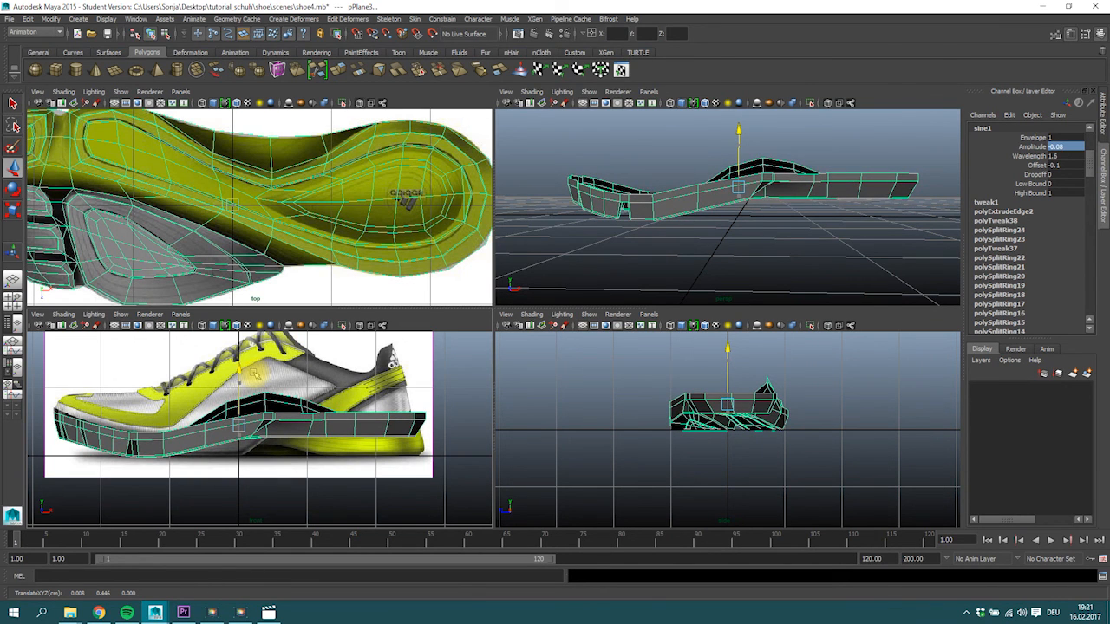
Add a second nonlinear Sine deformer to the sole and set its handle's Rotate Z to 90.
click(659, 213)
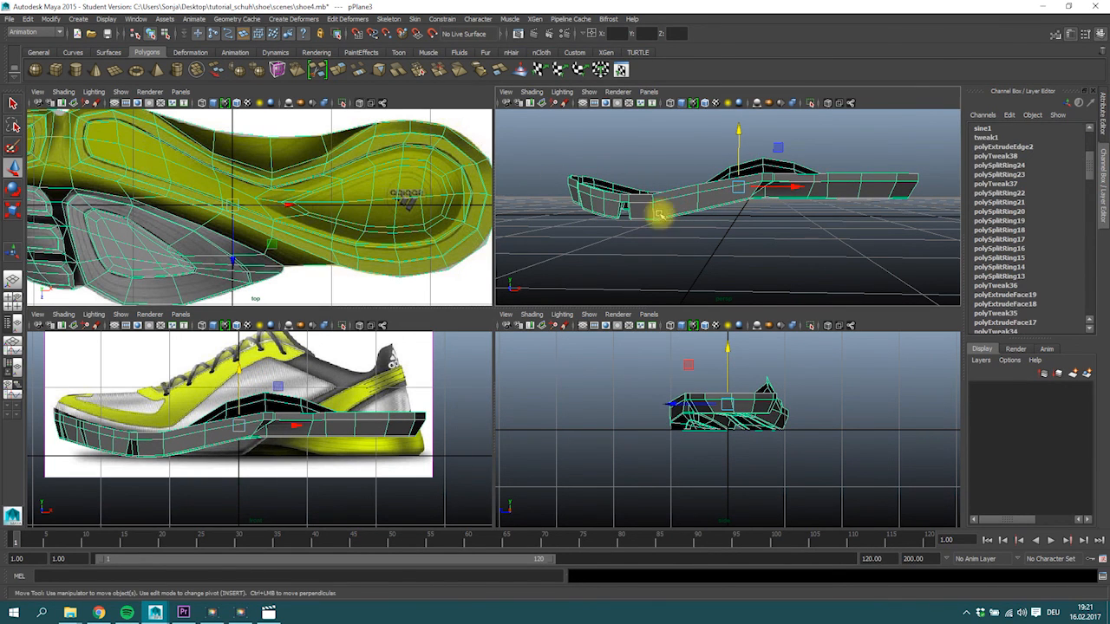
click(228, 19)
mouse_move(293, 19)
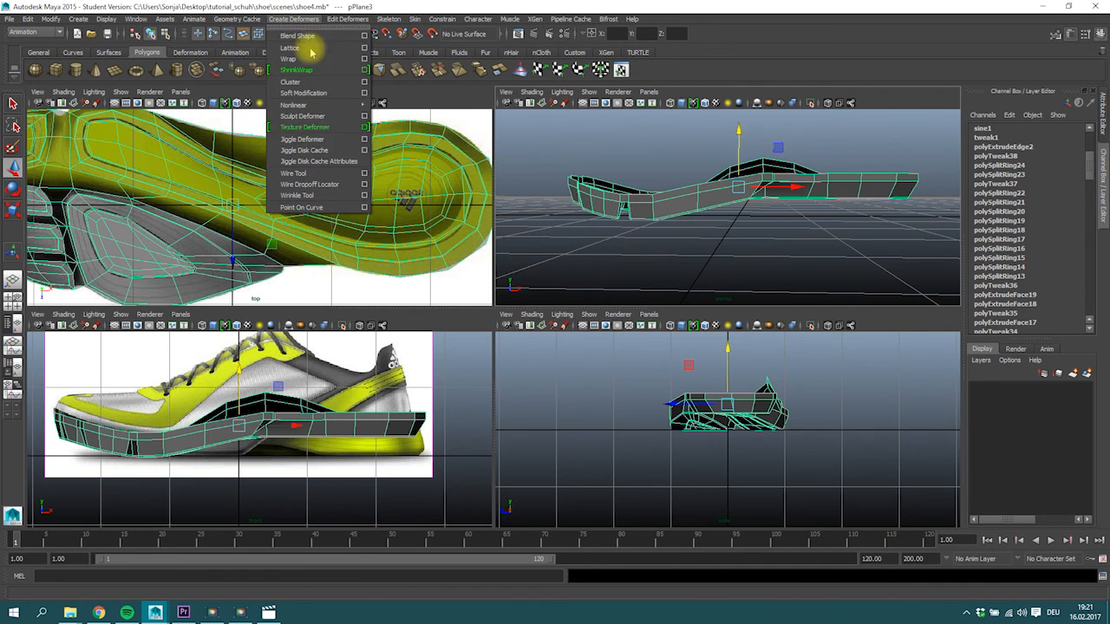
mouse_move(359, 105)
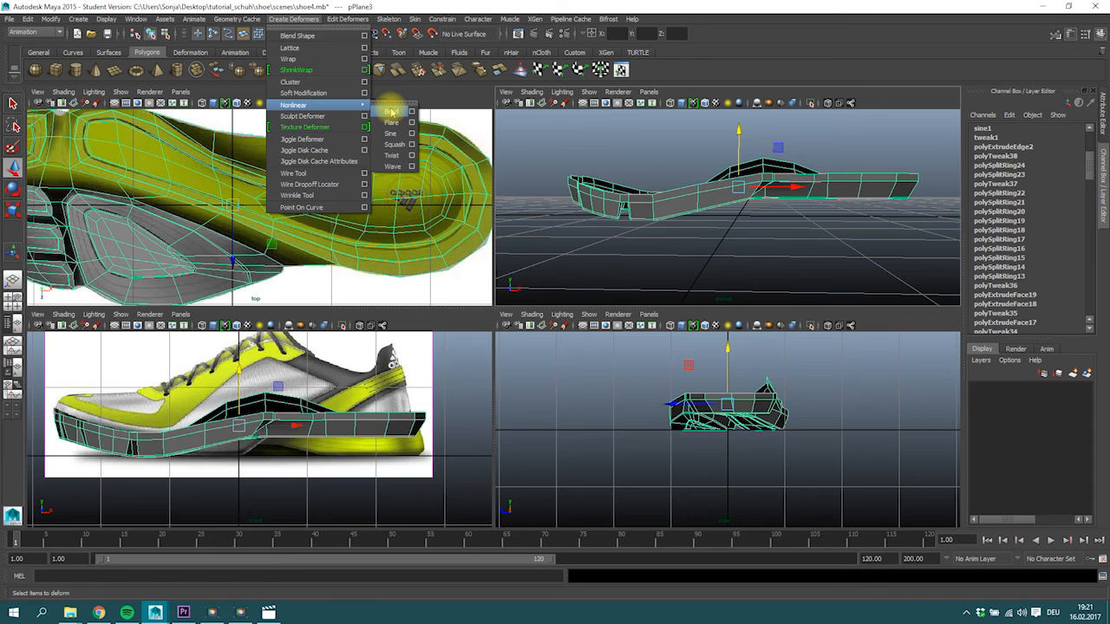
click(393, 132)
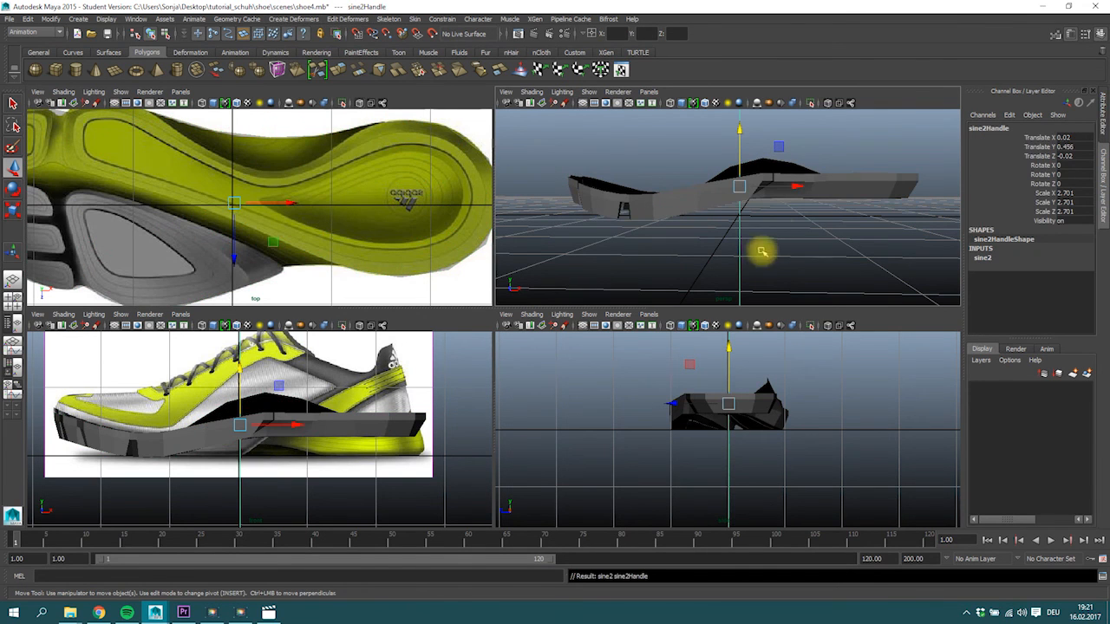
key(w)
key(e)
drag(735, 147, 704, 157)
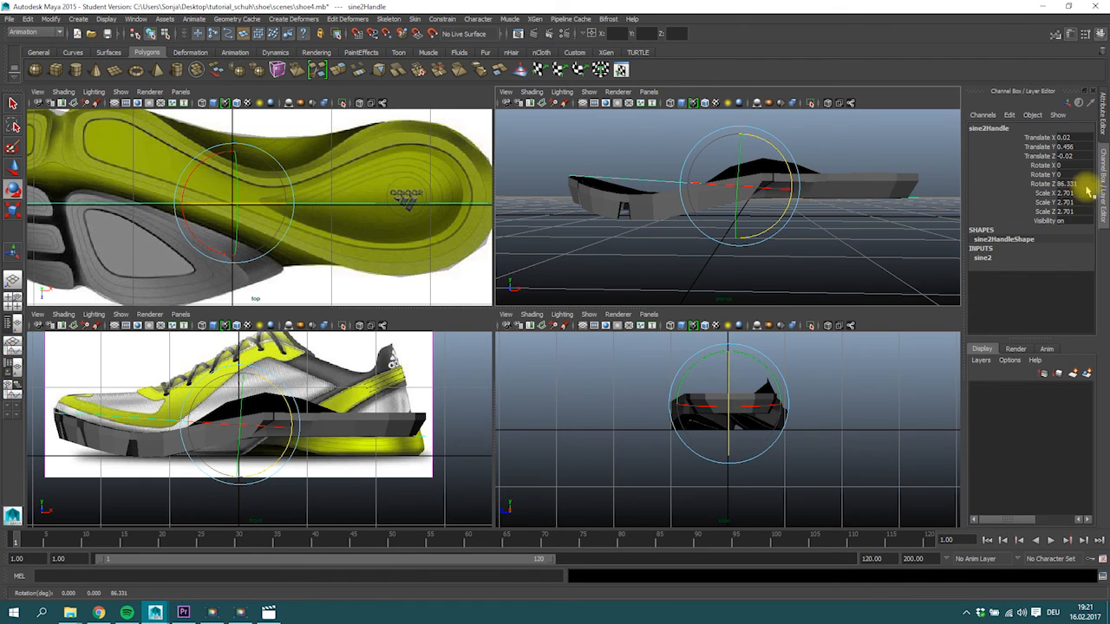
text(90)
key(Return)
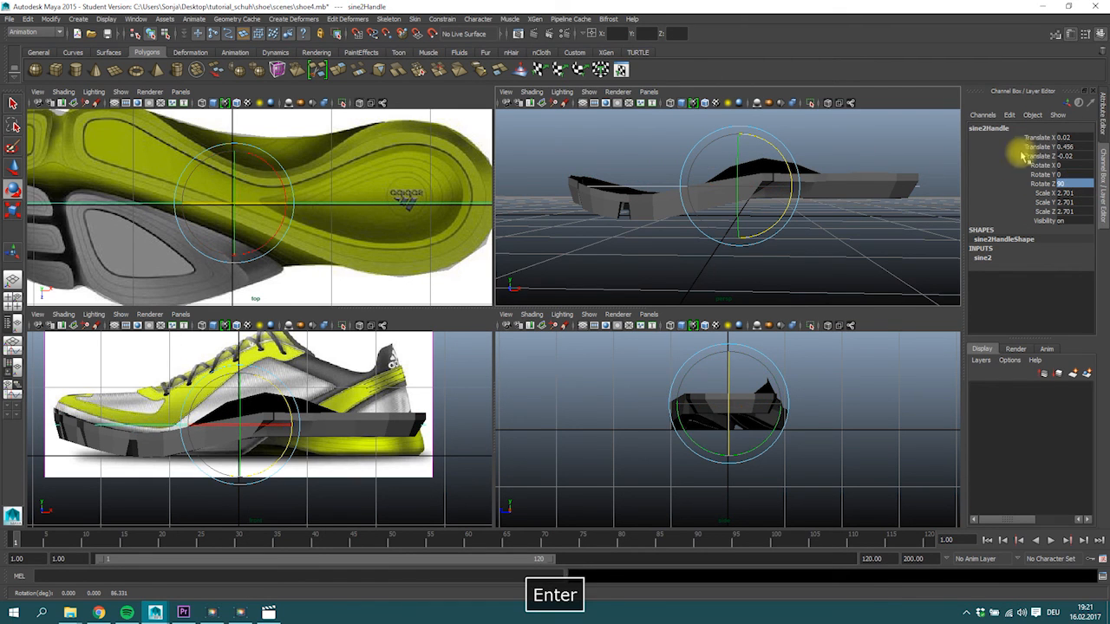
Set the second sine deformer's High Bound to 0 to limit its effect to the heel half.
click(985, 257)
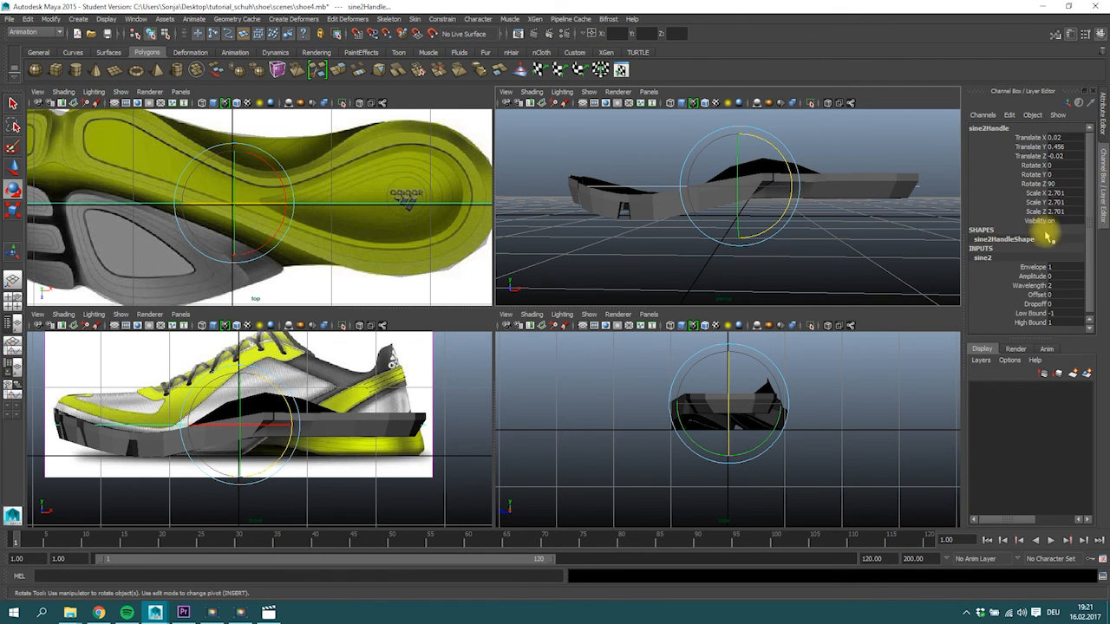
click(1030, 322)
middle_drag(774, 235, 748, 235)
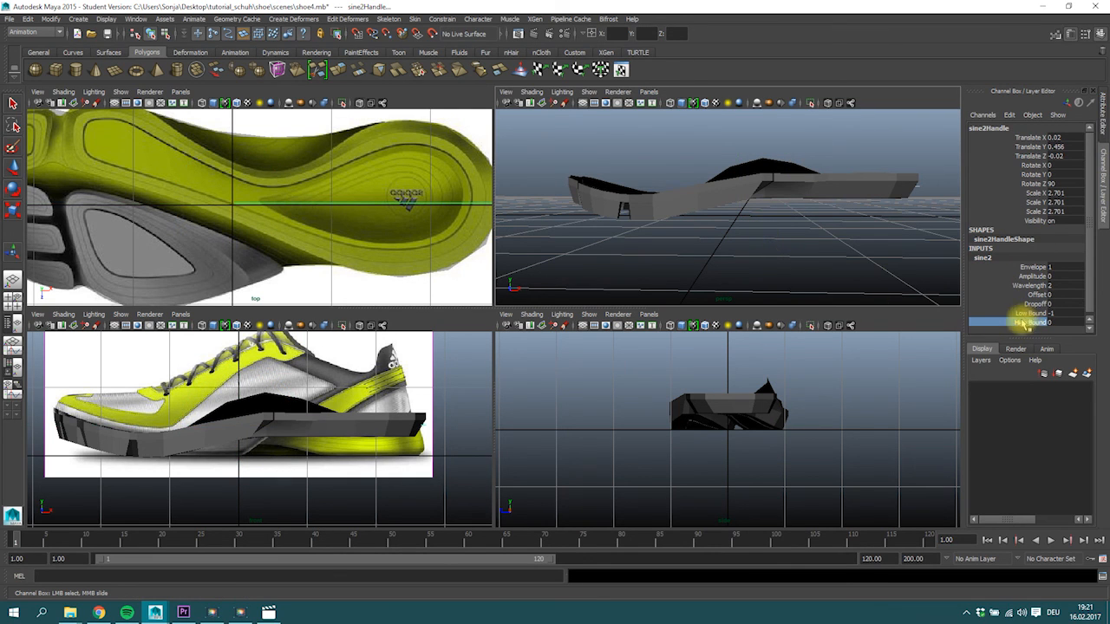
Set the second sine deformer's Amplitude to 0.05 to curve the heel part of the sole.
click(1031, 276)
middle_drag(775, 255, 731, 218)
double_click(1058, 276)
key(BackSpace)
text(0.05)
key(Return)
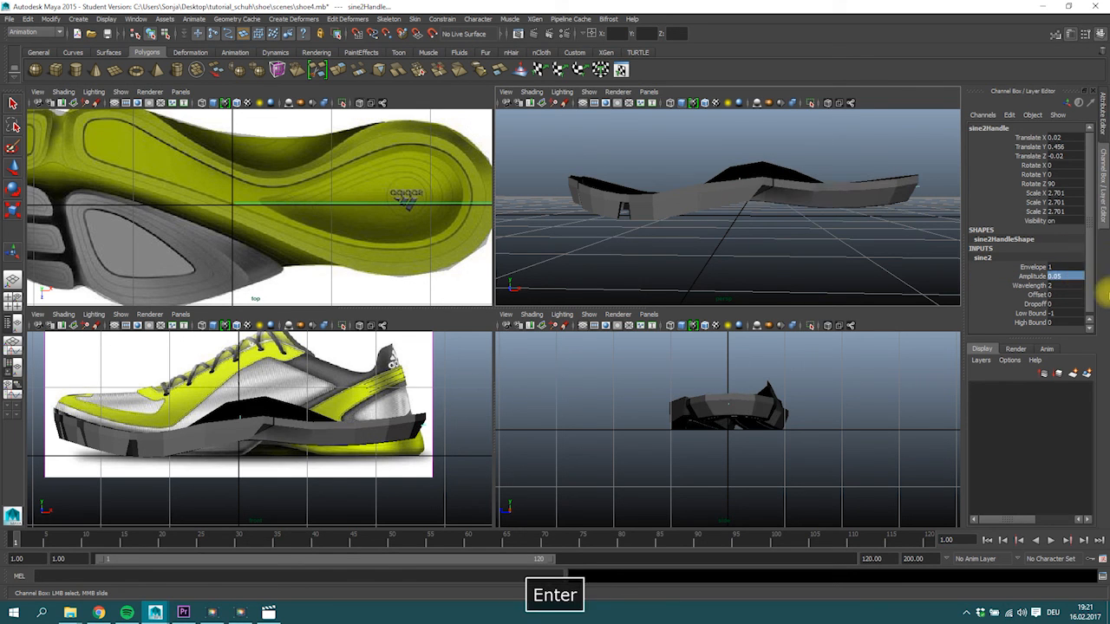
Set the second sine deformer's Offset to 0.1 and lower the sole to a Translate Y of about 0.395.
click(1038, 294)
middle_drag(347, 378, 348, 379)
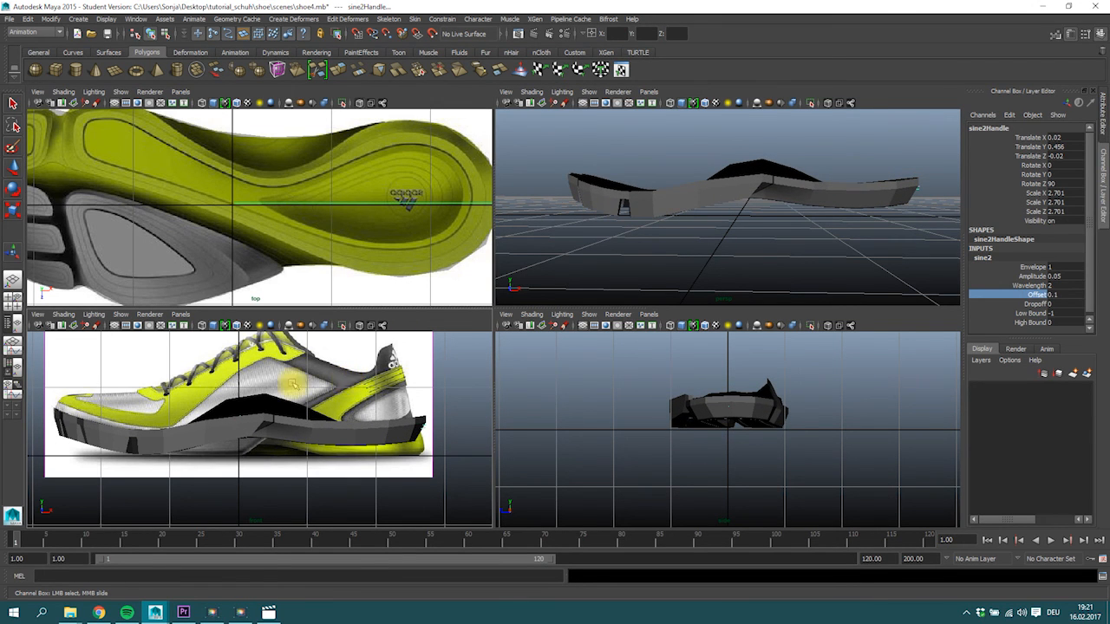
click(270, 425)
key(w)
drag(238, 369, 242, 374)
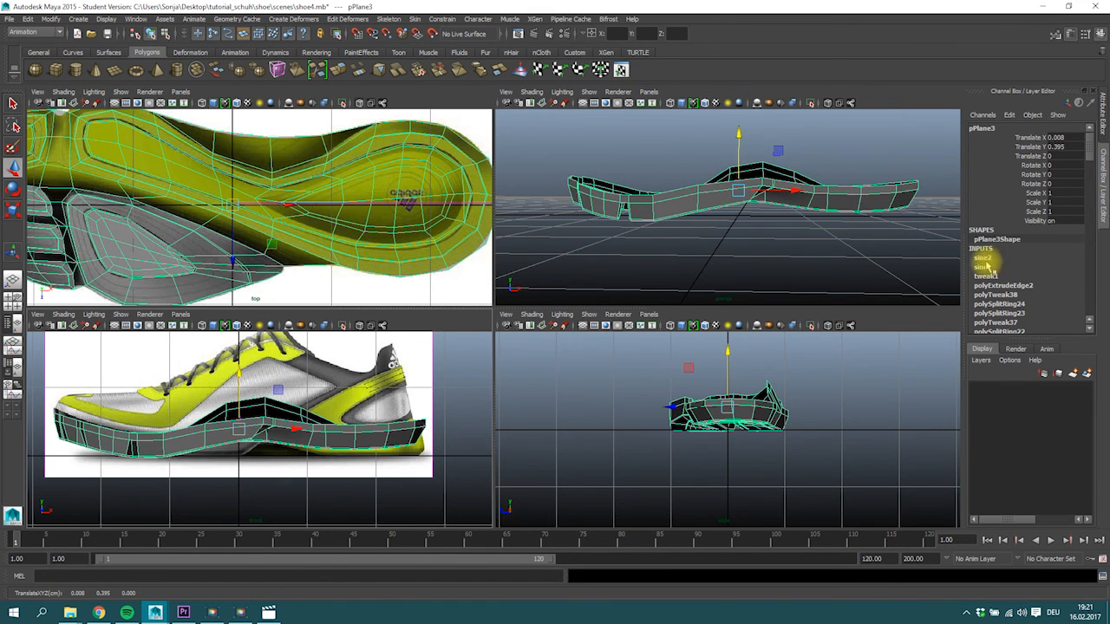
Set the second sine deformer's Wavelength to 1.8 and its Offset to 0.2 to fit the heel curve.
click(984, 258)
click(1032, 156)
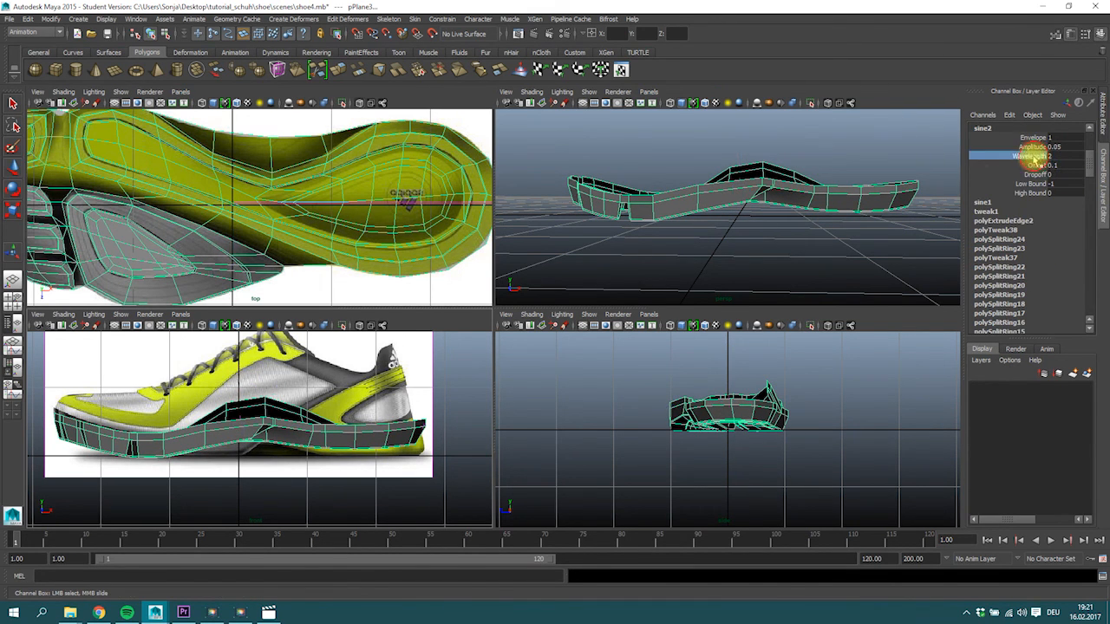
mouse_move(703, 250)
middle_down()
mouse_move(714, 252)
mouse_move(692, 252)
mouse_move(702, 250)
middle_up()
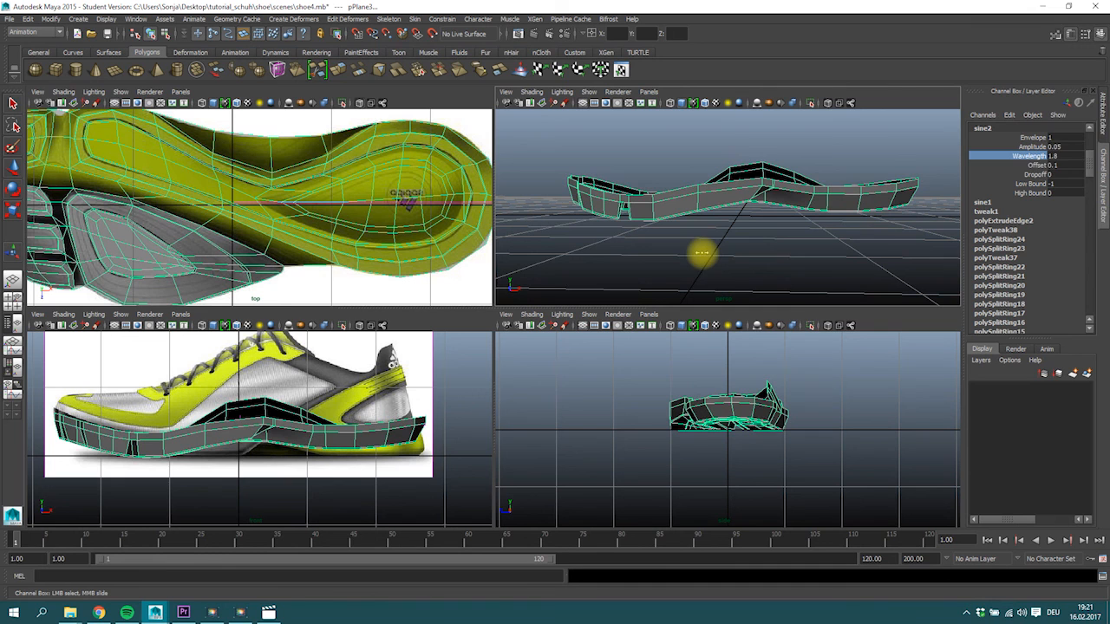
click(1075, 103)
click(1037, 165)
middle_drag(344, 427, 336, 417)
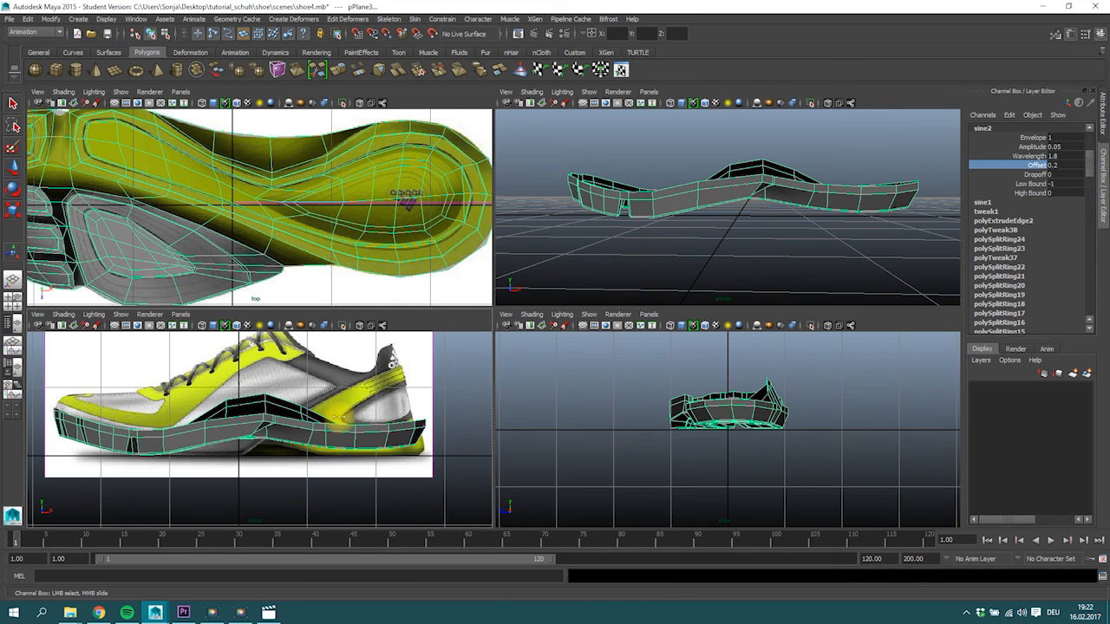
Enable X-Ray shading in the side reference view and lower the sole to a Translate Y of about 0.336.
key(w)
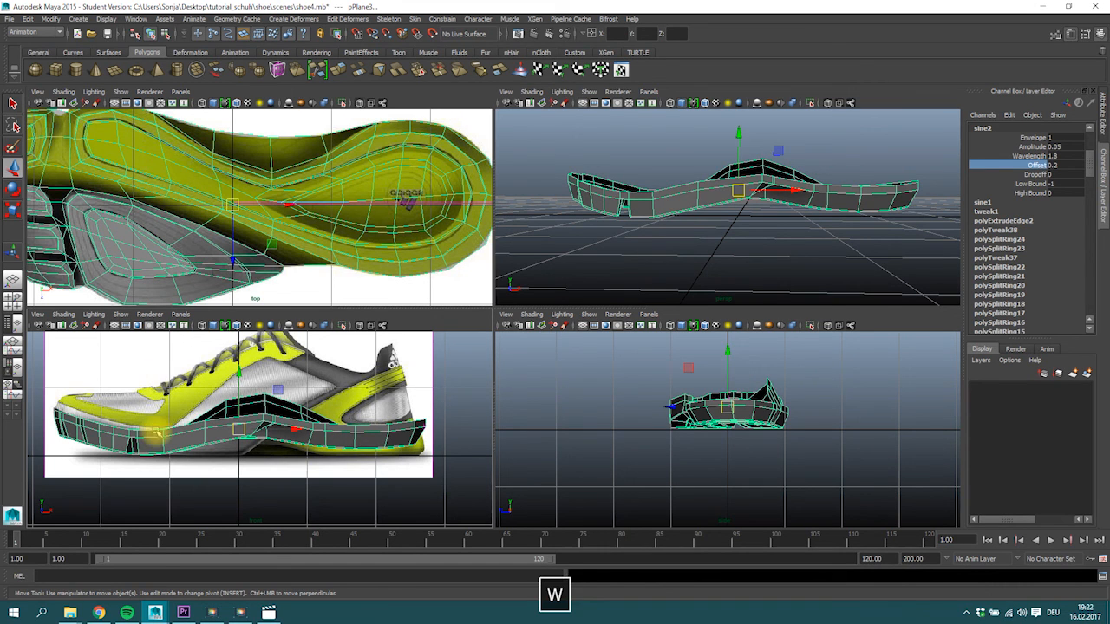
click(64, 314)
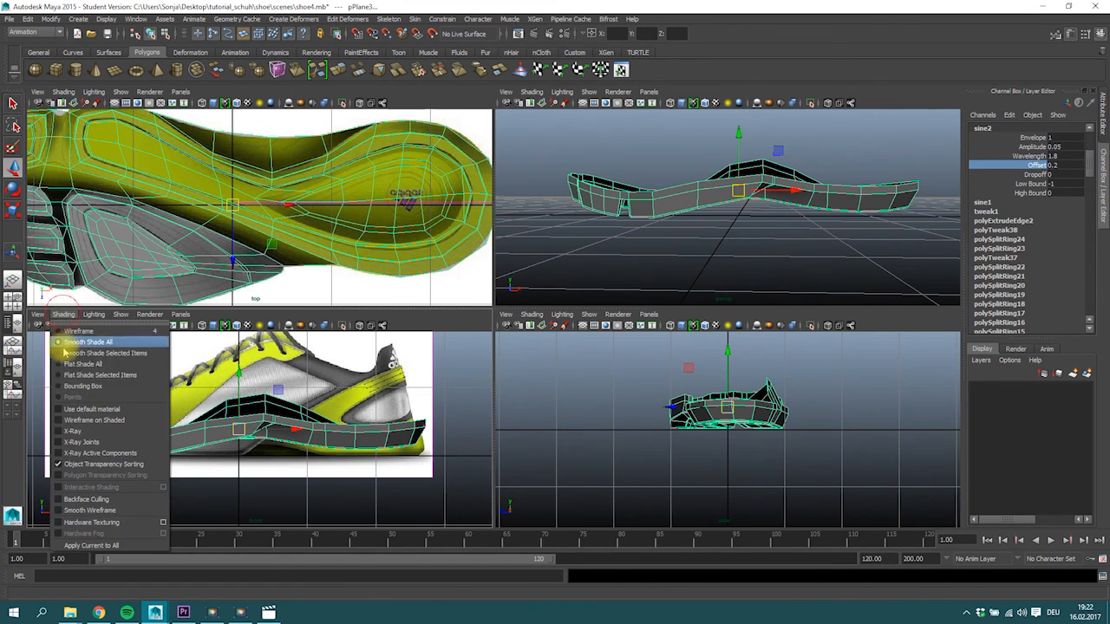
click(91, 431)
drag(250, 377, 241, 380)
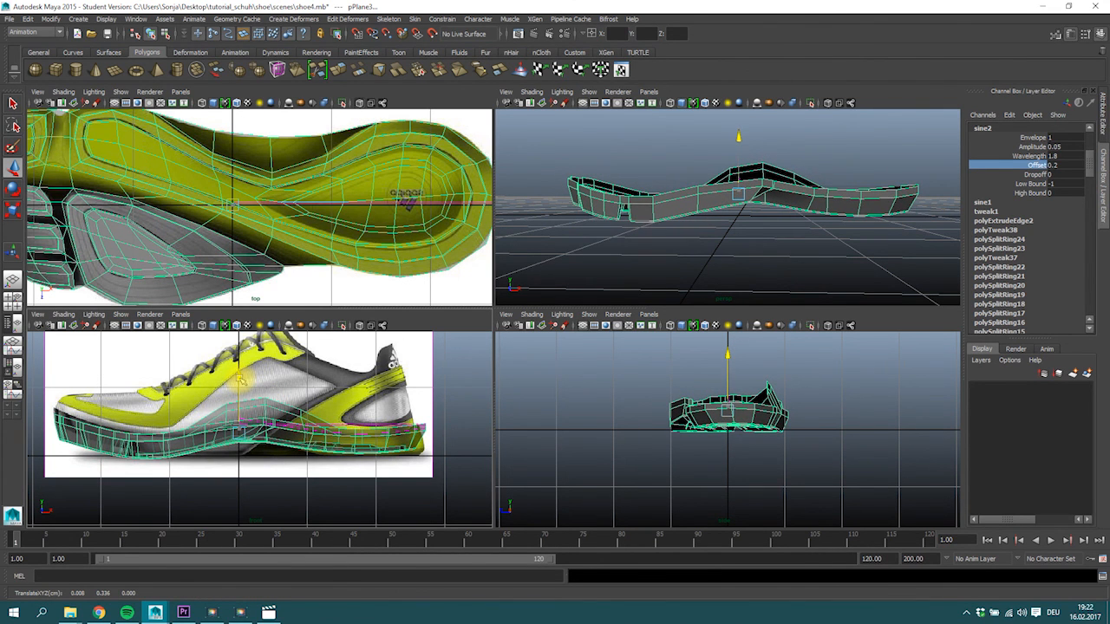
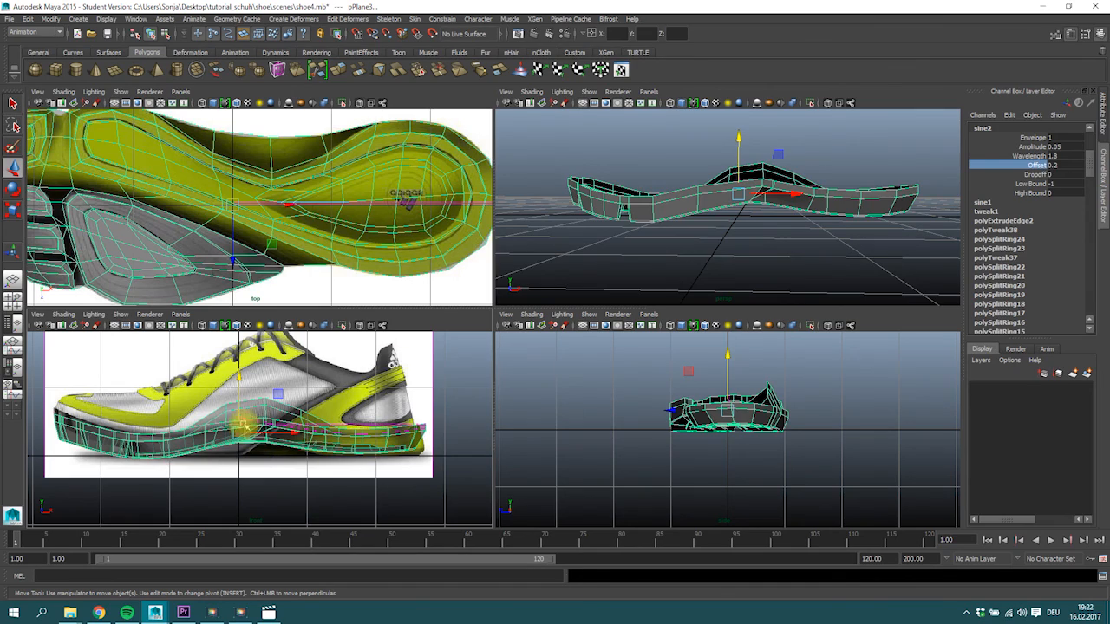
Save the scene and enlarge the perspective view to fill the workspace.
alt+drag(750, 211, 774, 218)
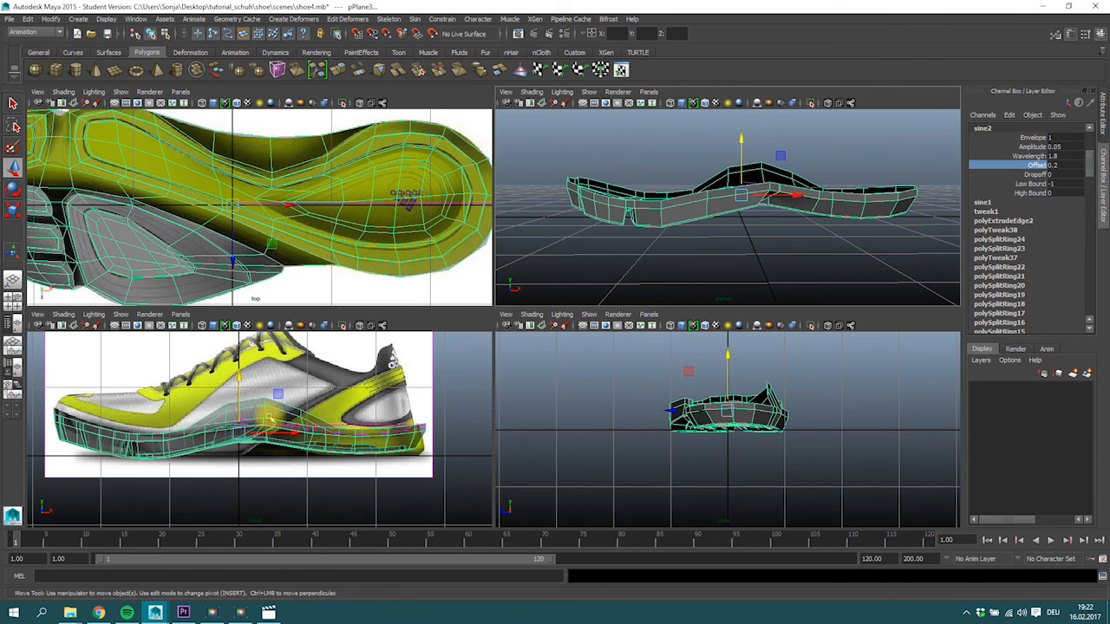
key(ctrl+s)
click(523, 314)
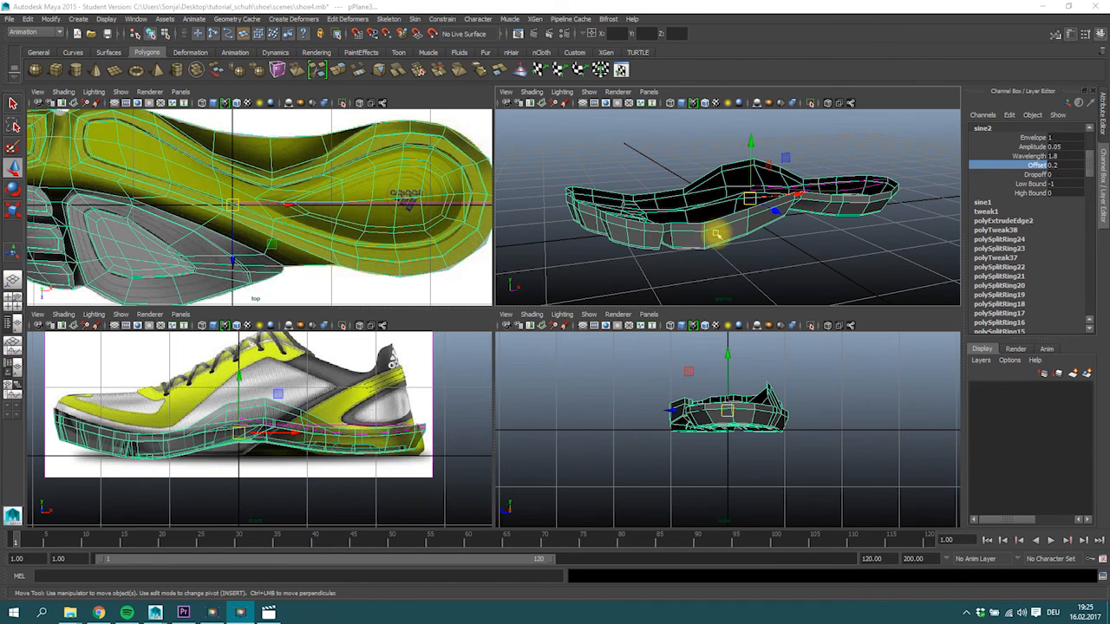
key(space)
alt+drag(741, 260, 742, 269)
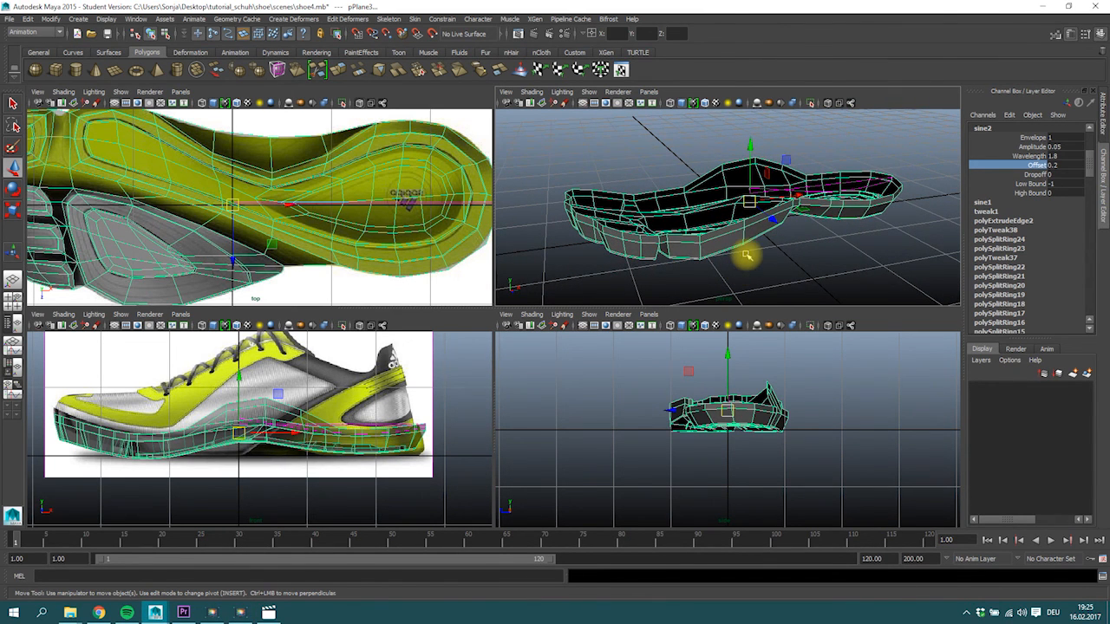
key(space)
Select the open upper border edge loop of the sole and return to object selection.
right_click(433, 272)
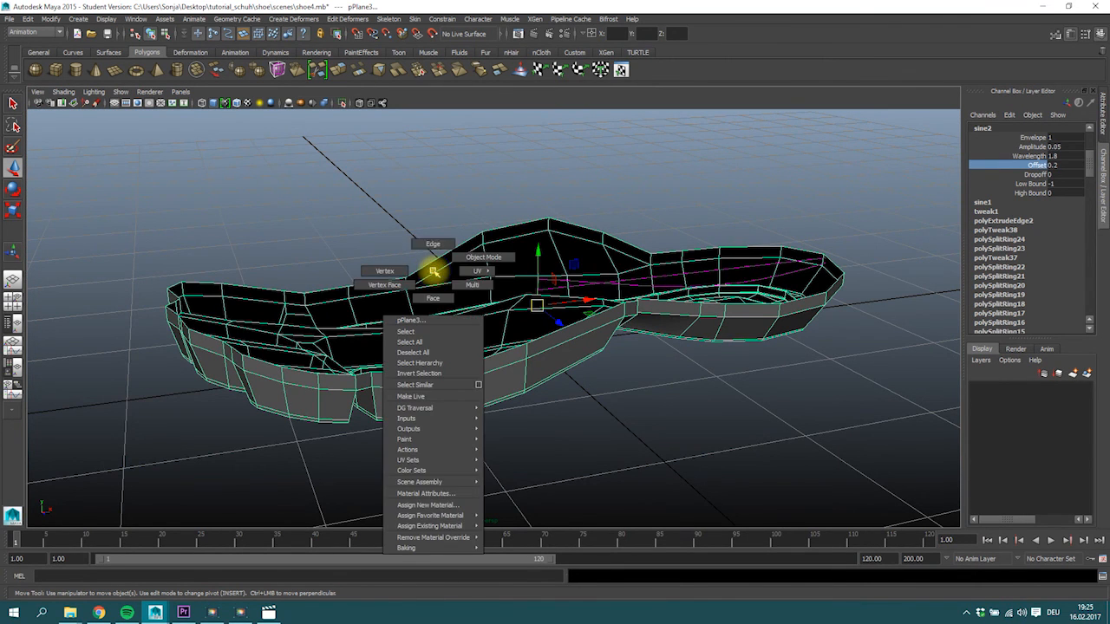
click(433, 244)
right_drag(537, 250, 536, 224)
double_click(515, 225)
alt+drag(613, 208, 599, 211)
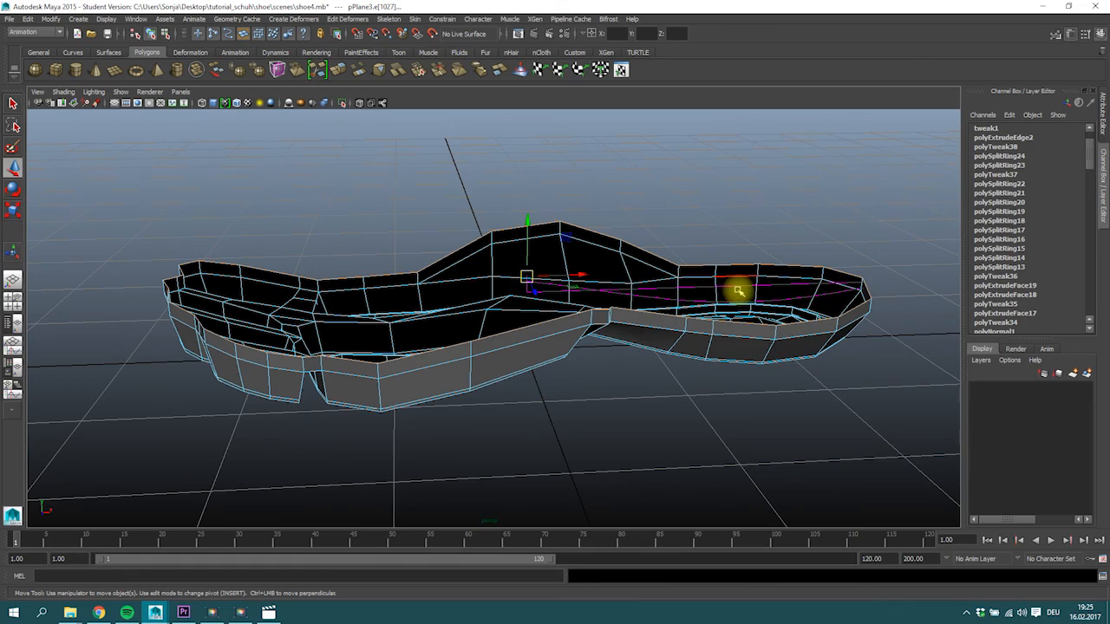
alt+drag(657, 306, 604, 290)
right_drag(604, 289, 596, 287)
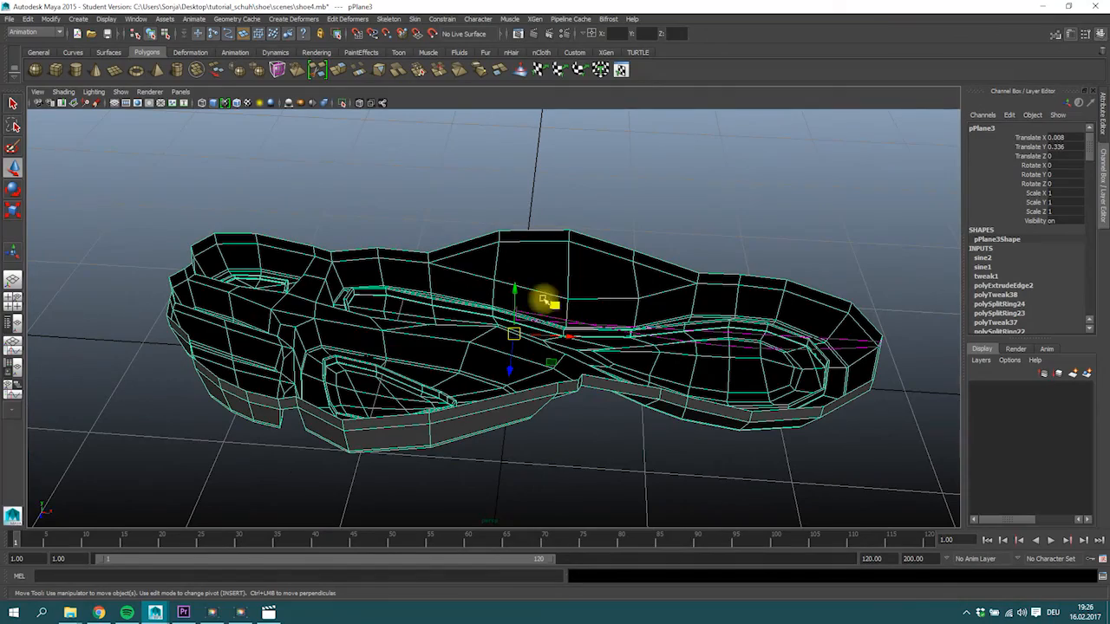
Shift the sole to a Translate Z of about 0.171 and undo the vertical test move away from the deformers.
drag(511, 371, 518, 134)
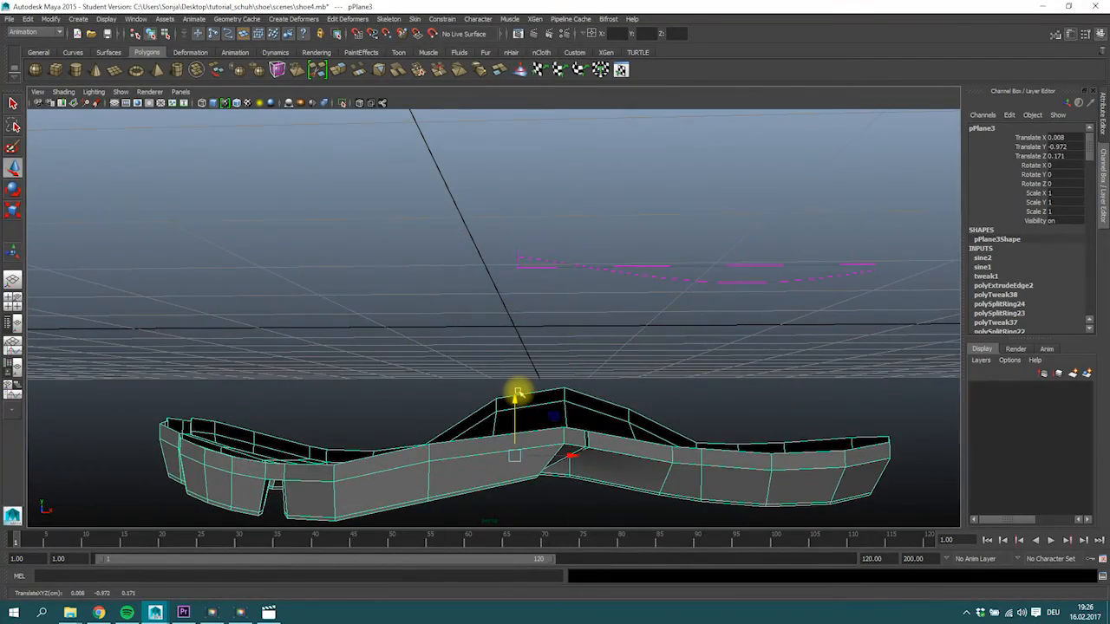
key(ctrl+z)
alt+drag(650, 317, 661, 329)
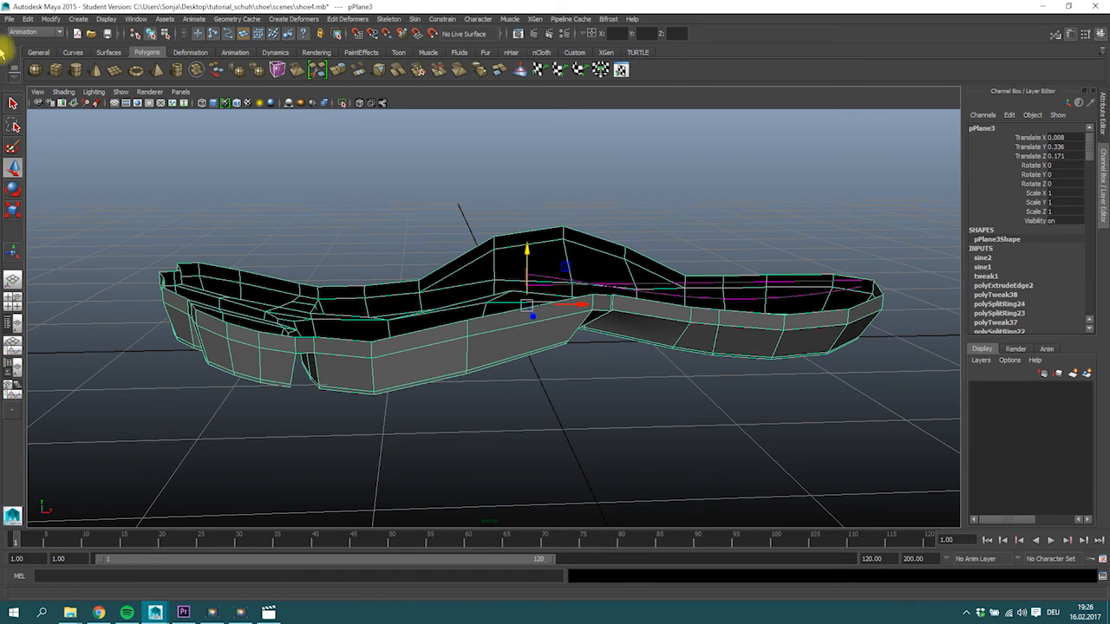
Delete the sole's construction history to bake in the two sine deformers.
click(27, 18)
mouse_move(36, 149)
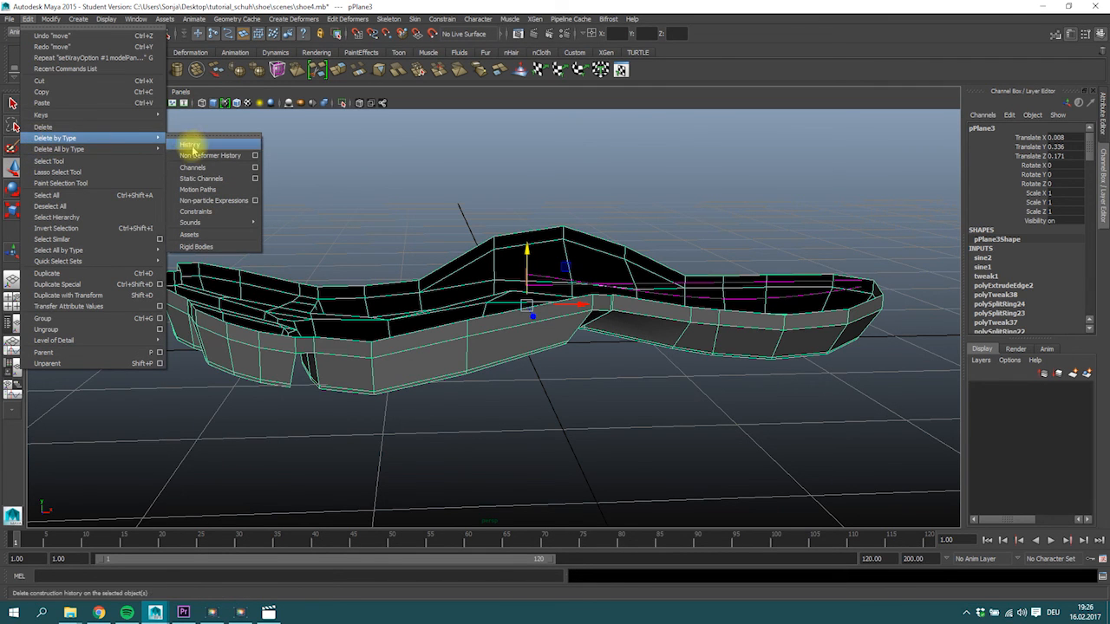
click(189, 145)
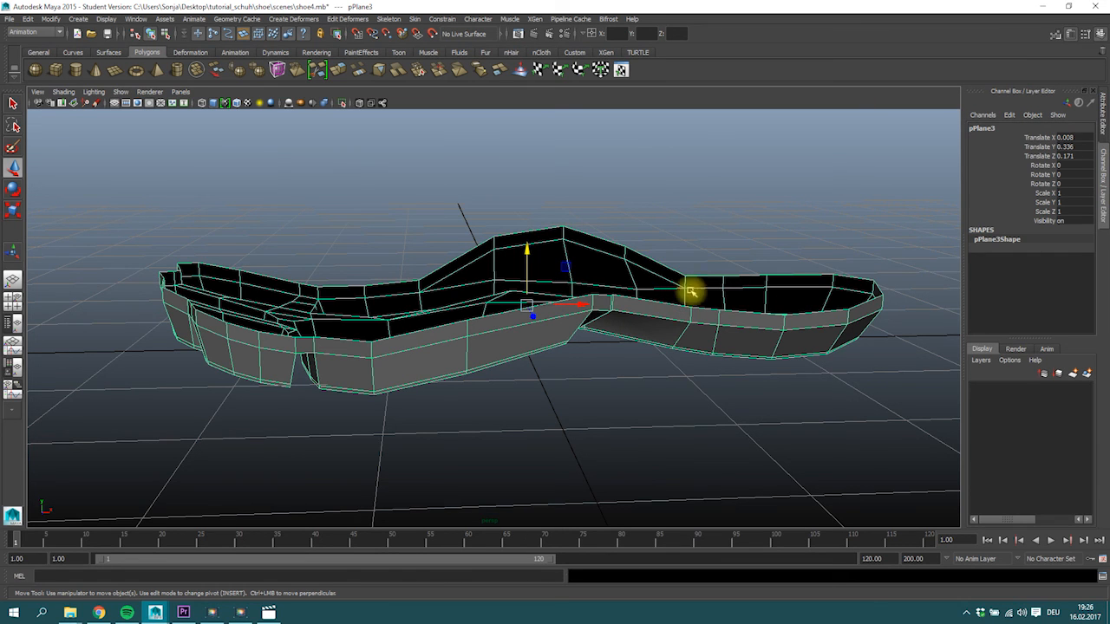
Extrude the sole's upper border edge loop and scale it inward to form a narrow top rim.
right_drag(397, 354, 399, 308)
click(413, 355)
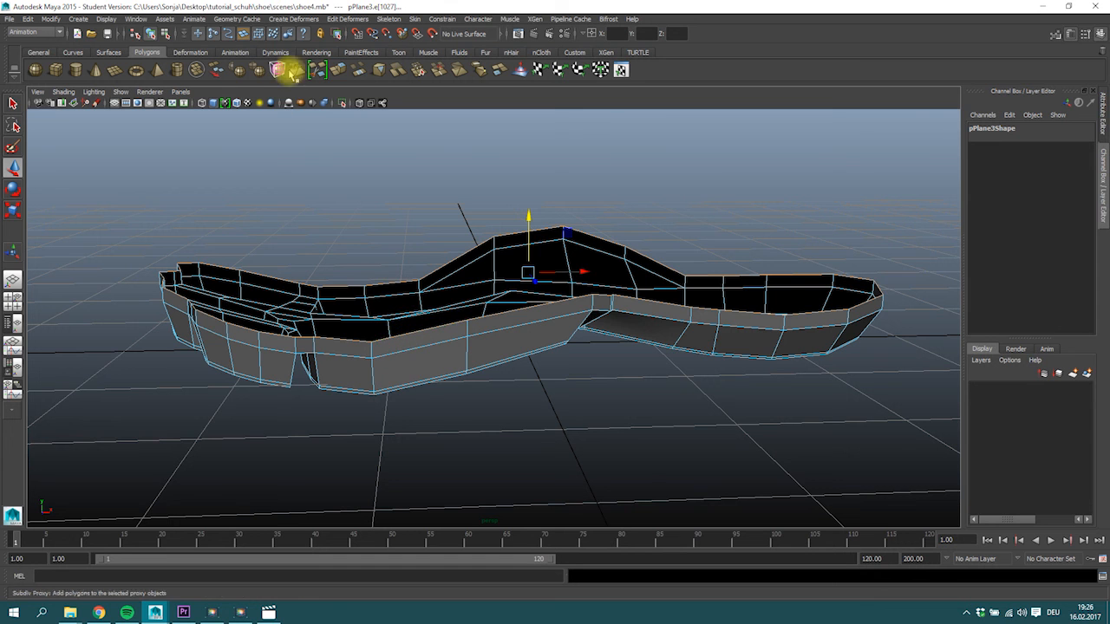
click(342, 72)
key(r)
alt+drag(602, 322, 479, 404)
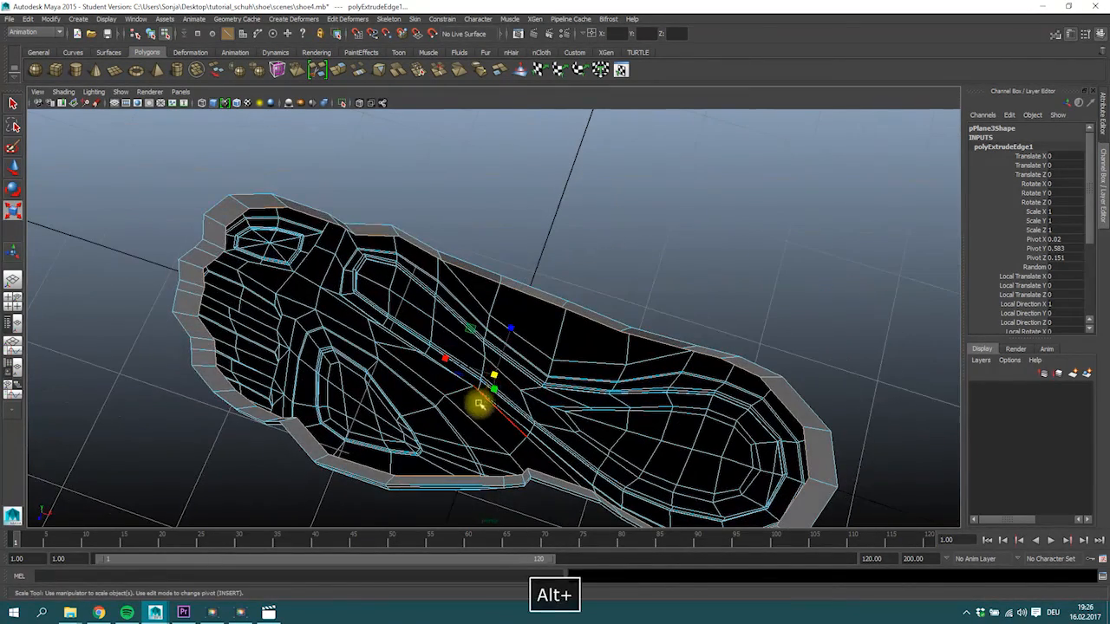
drag(512, 331, 510, 334)
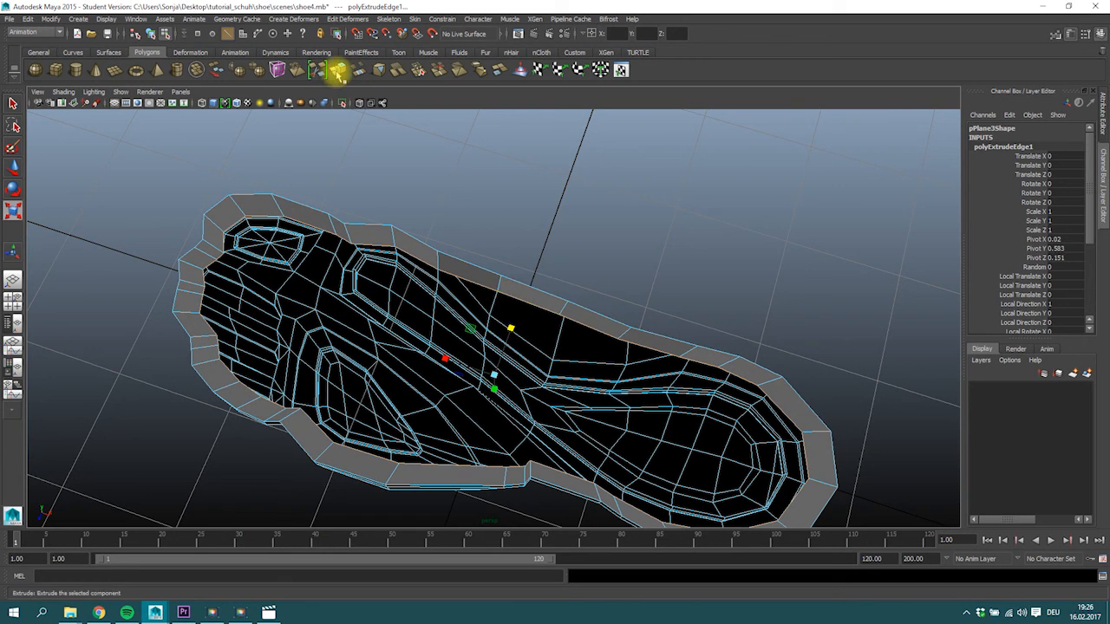
Extrude the inner border edges again, scale them inward into a wide top band, and preview the smoothed mesh.
click(337, 72)
key(r)
drag(493, 373, 444, 396)
drag(510, 328, 587, 325)
alt+drag(269, 375, 422, 375)
key(3)
key(1)
Select the facing inner edges on both sides of the opening behind the forefoot and bridge them.
click(347, 311)
alt+drag(346, 315, 250, 283)
click(281, 319)
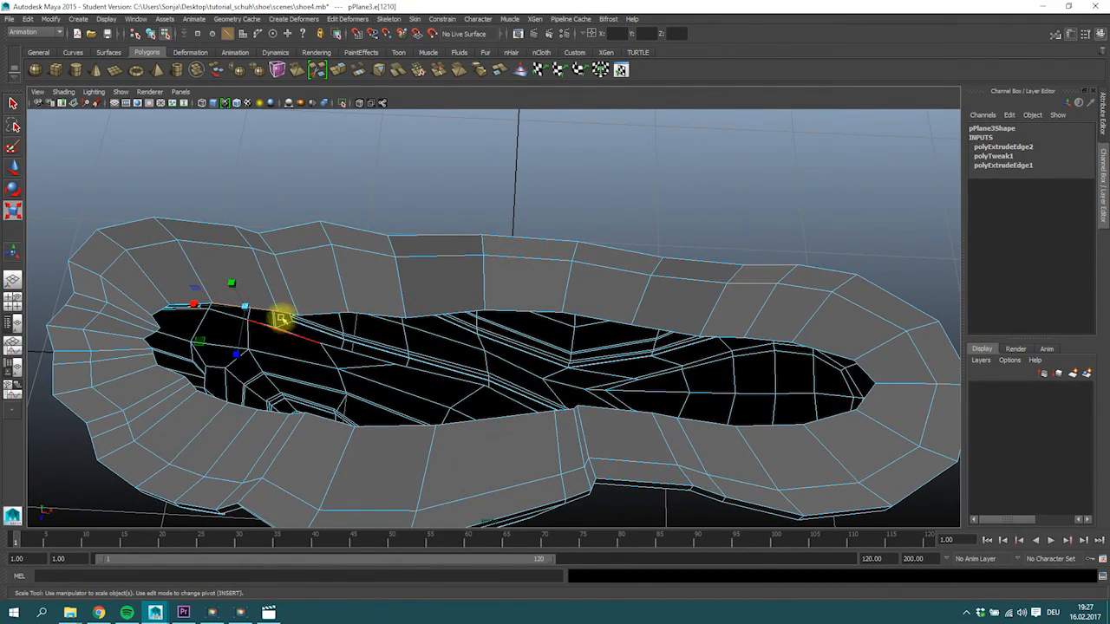
shift+click(314, 312)
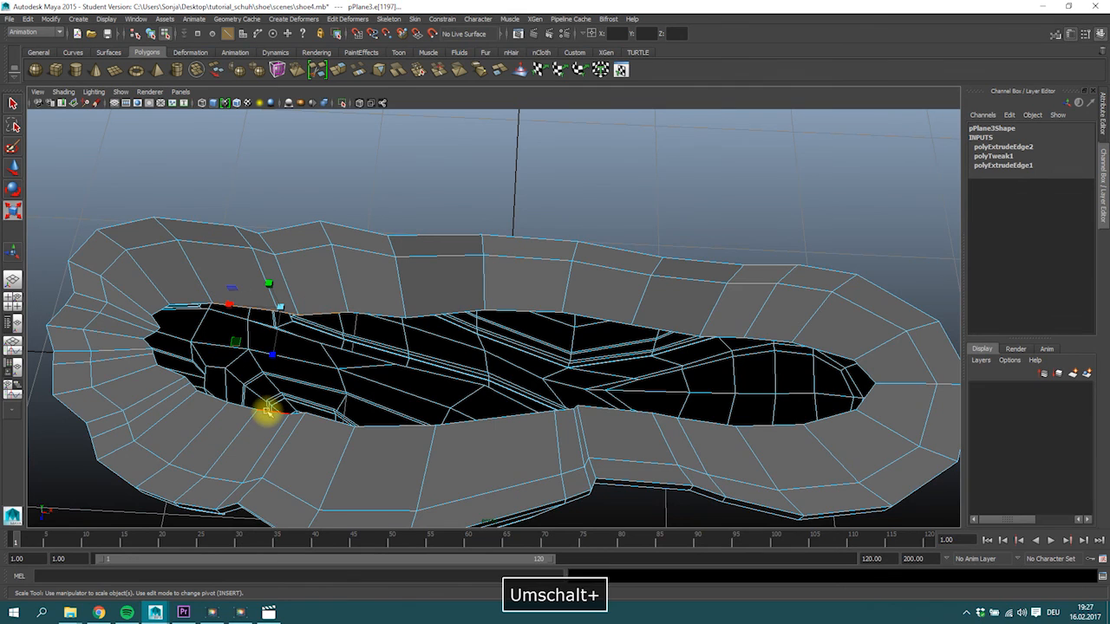
click(291, 312)
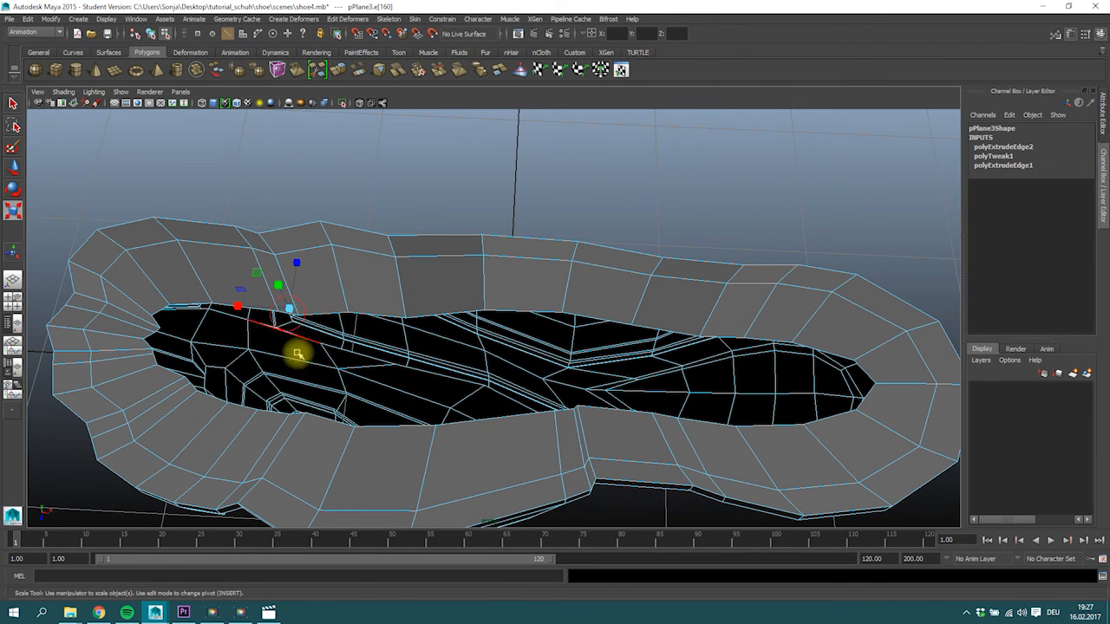
click(281, 311)
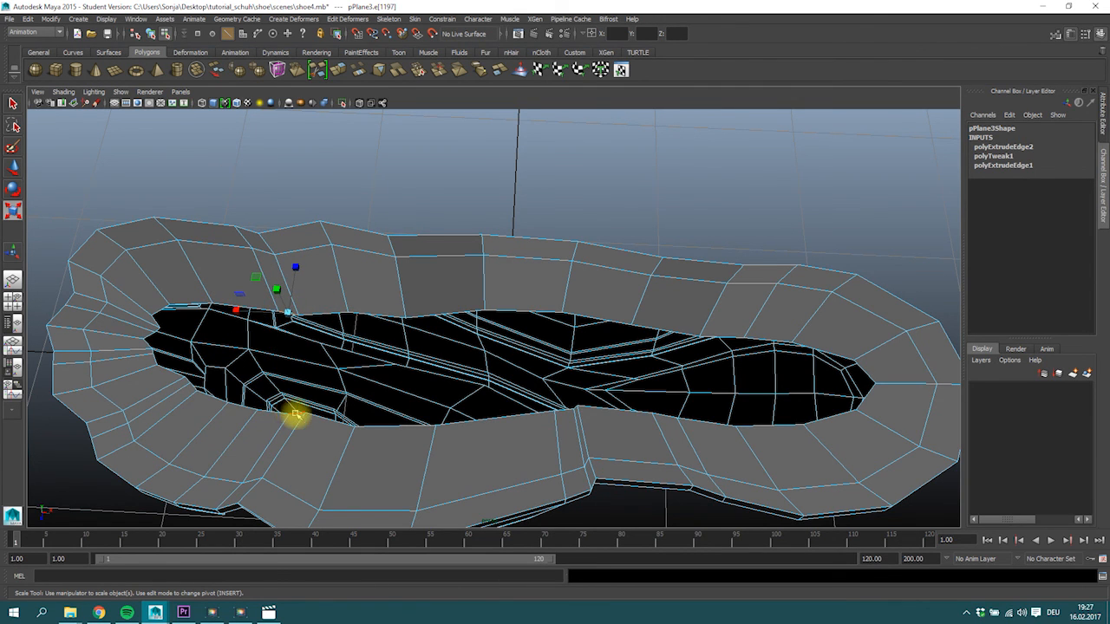
shift+click(323, 317)
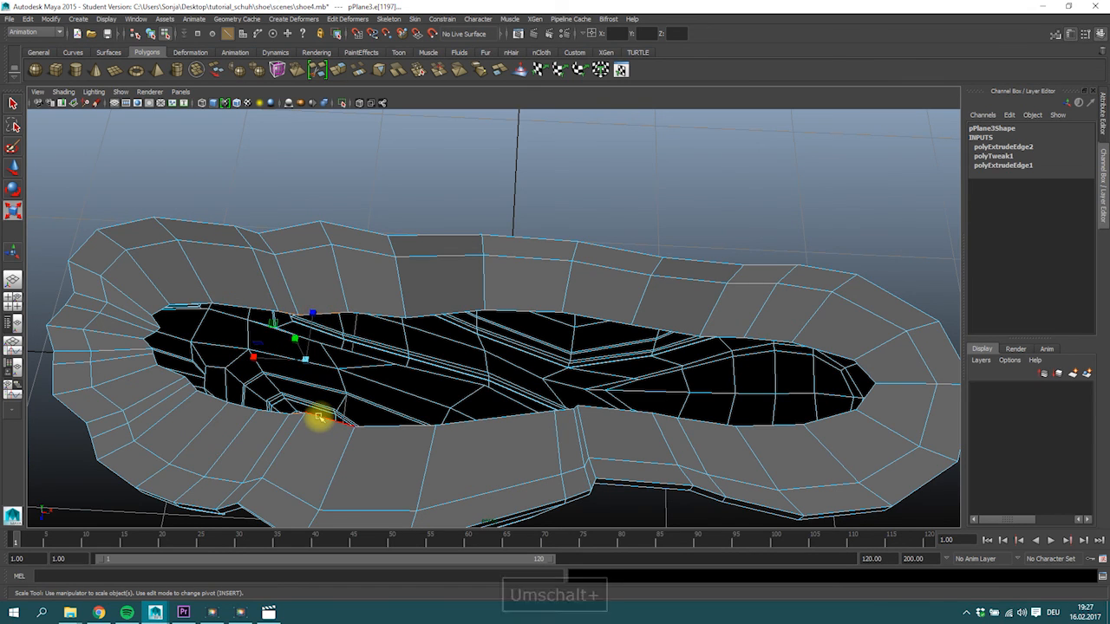
shift+click(380, 308)
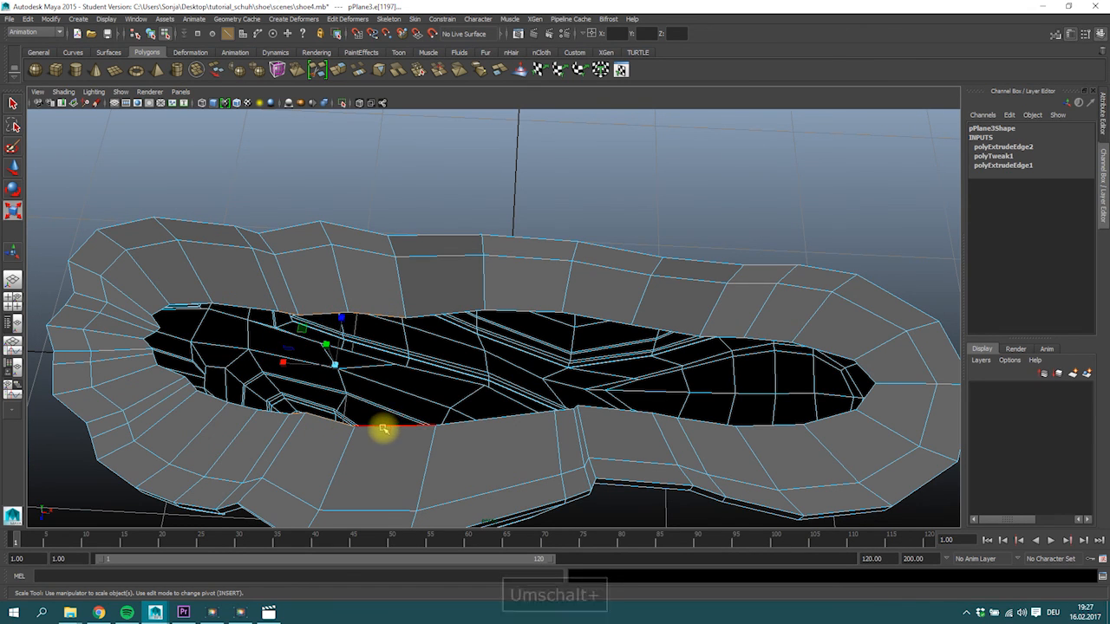
shift+click(439, 313)
shift+click(440, 313)
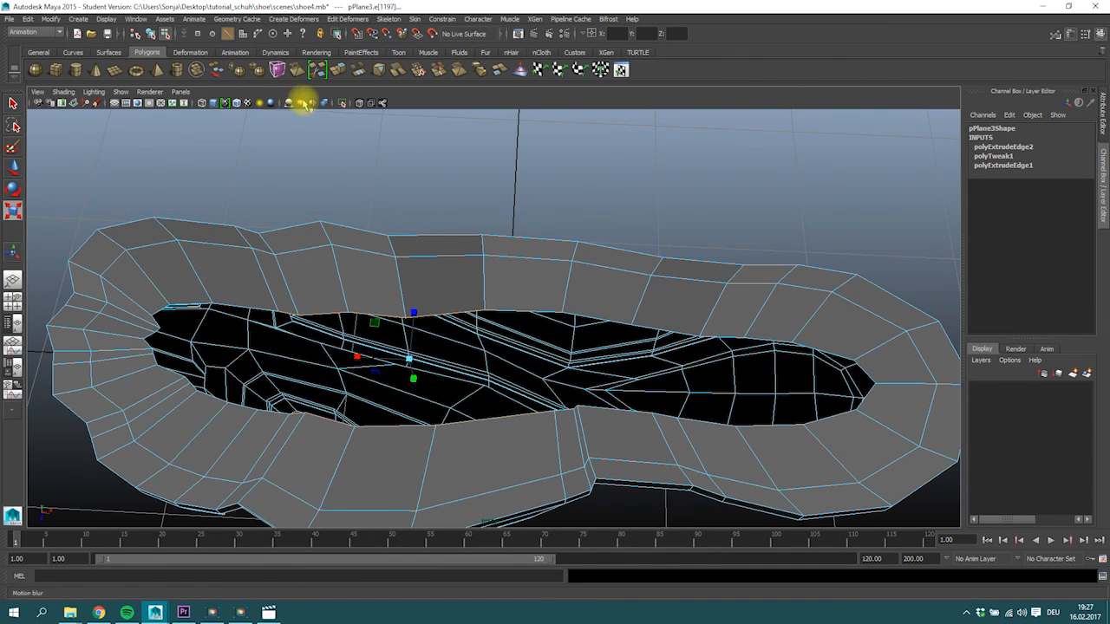
click(357, 73)
Bridge one pair of facing inner edges between the midfoot and heel, undoing a mistaken extrusion.
alt+drag(512, 384, 471, 304)
click(467, 274)
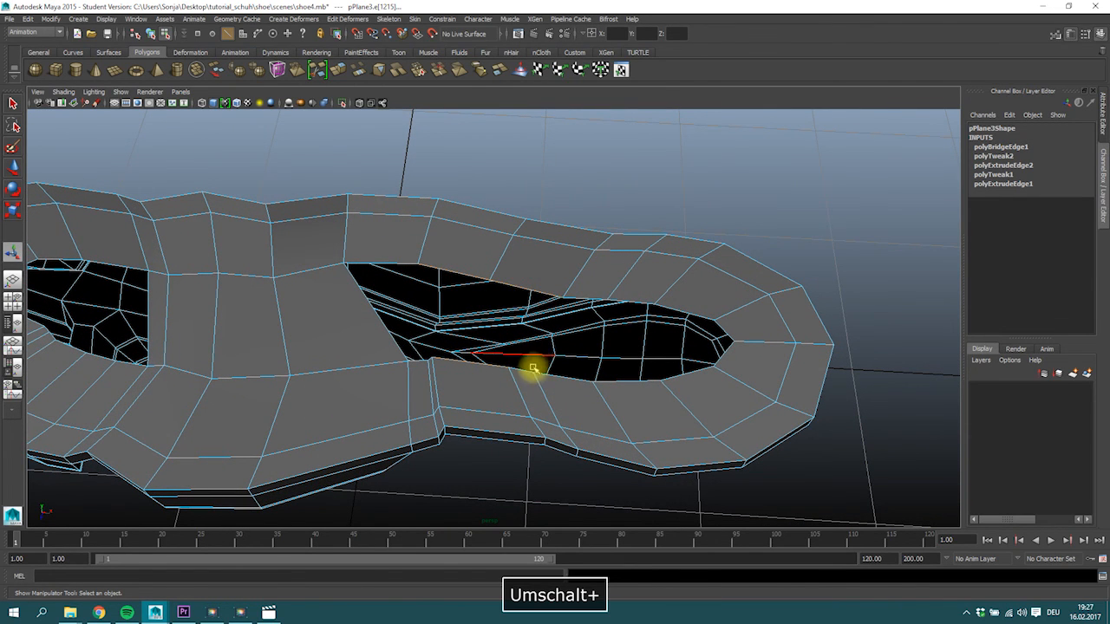
alt+right_drag(533, 379, 548, 418)
click(444, 296)
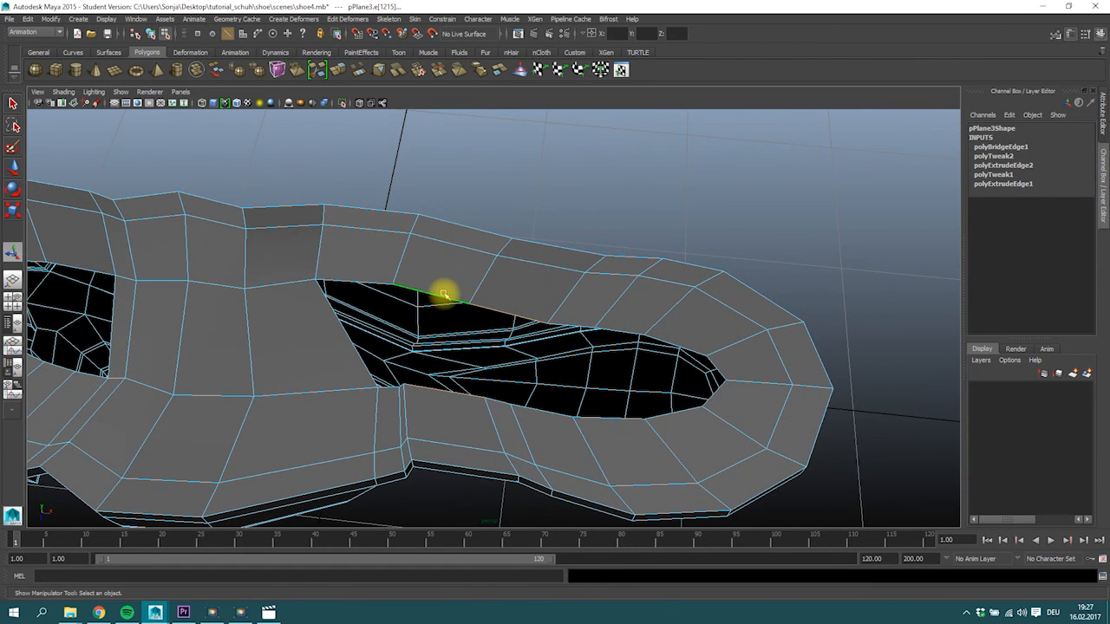
shift+click(434, 391)
click(318, 69)
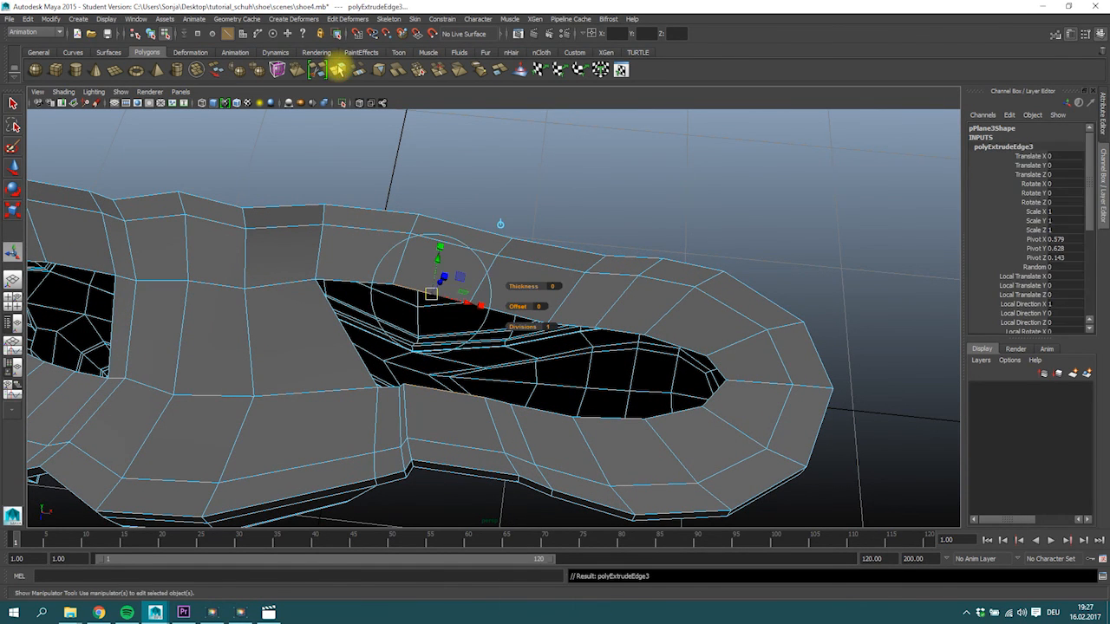
key(ctrl+z)
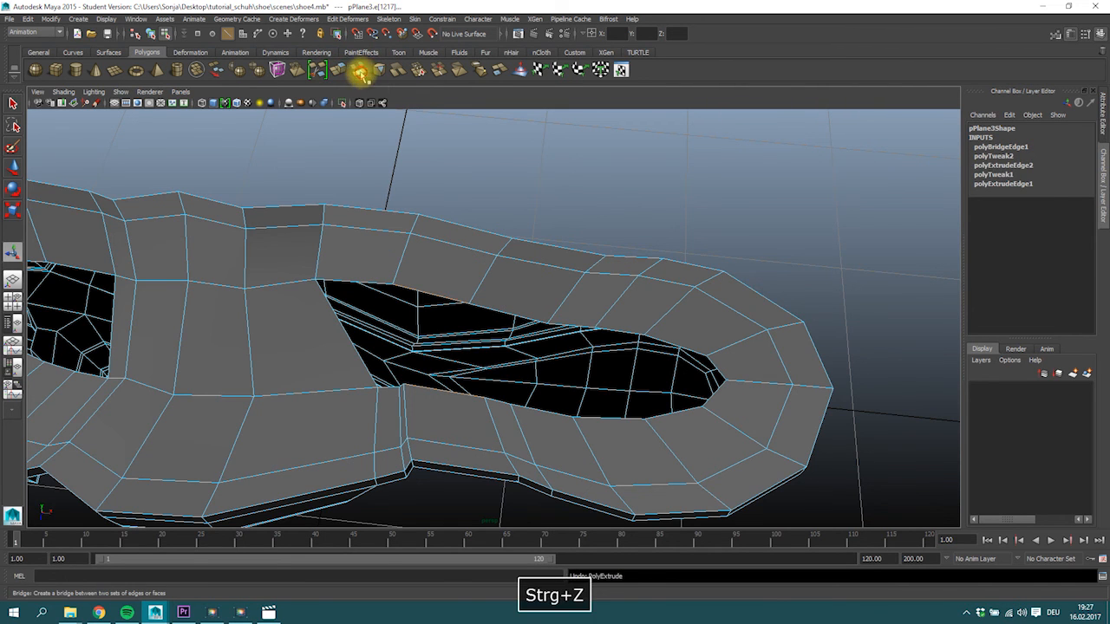
alt+right_drag(647, 376, 568, 366)
alt+middle_drag(568, 366, 566, 348)
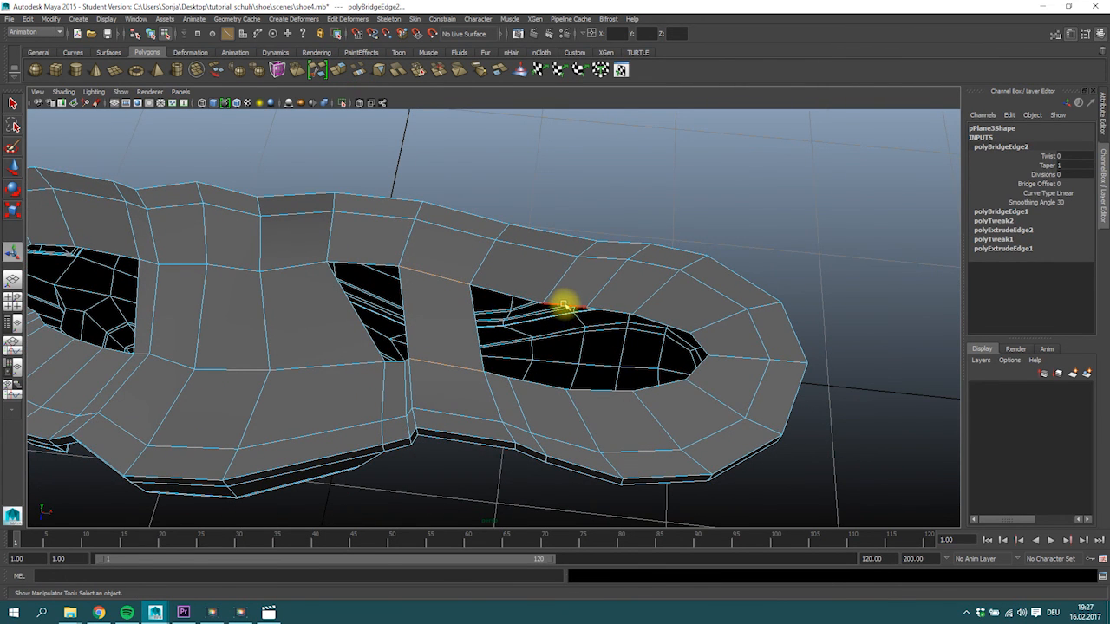
Bridge the facing inner edges on both sides of the heel opening.
click(566, 305)
shift+click(535, 387)
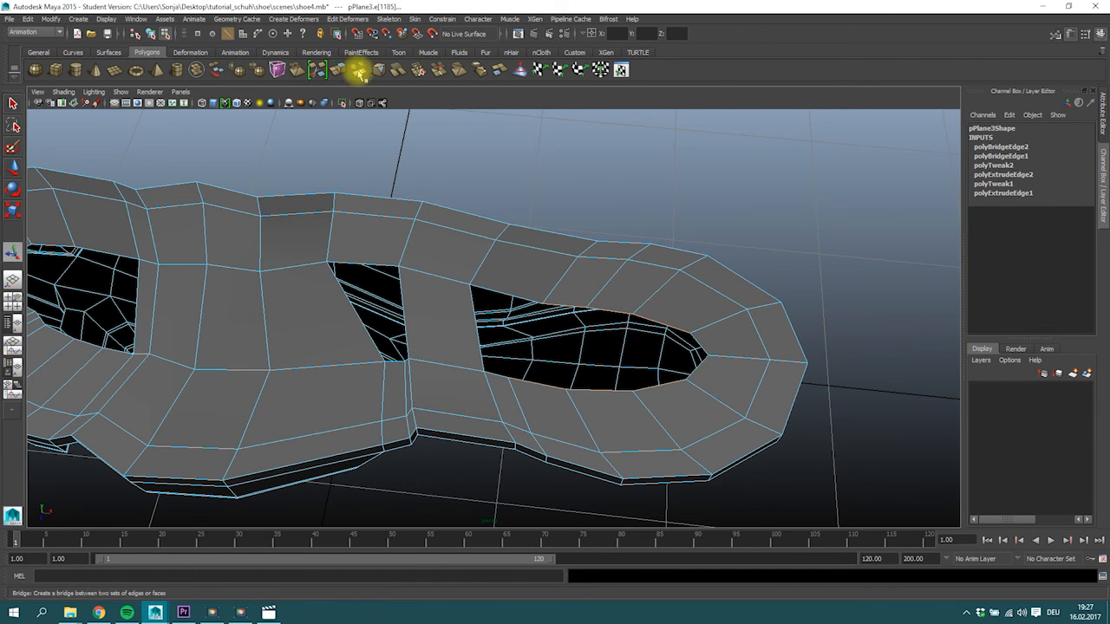
click(358, 73)
alt+right_drag(633, 359, 445, 355)
alt+middle_drag(446, 354, 481, 354)
Switch to the Polygons menu set and apply Fill Hole to the whole sole to close the remaining top openings.
right_drag(402, 308, 426, 291)
click(194, 19)
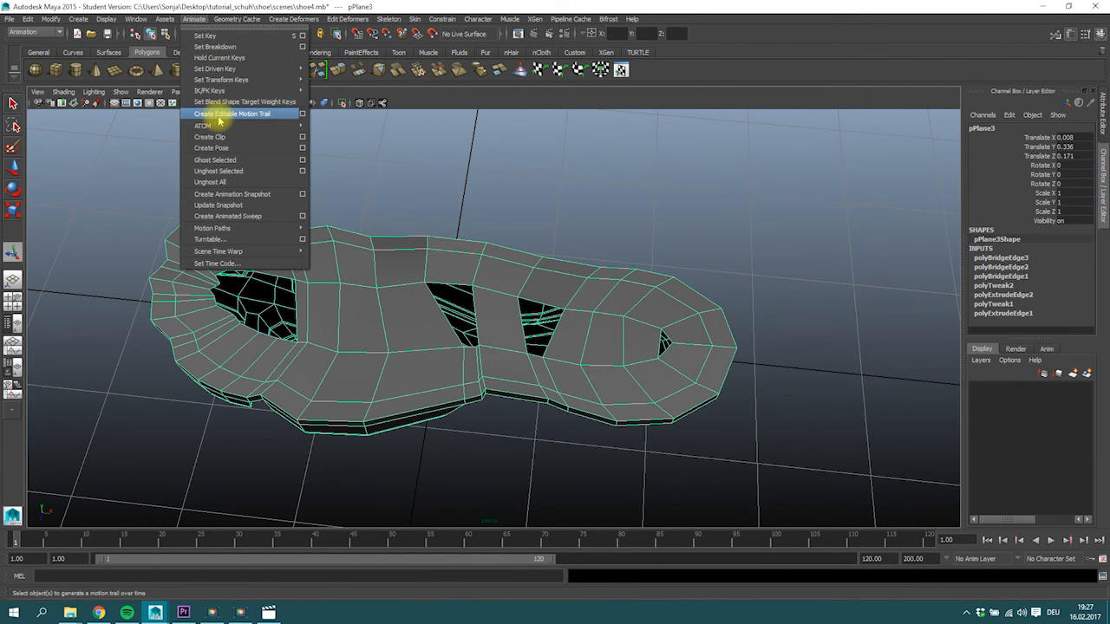
mouse_move(161, 21)
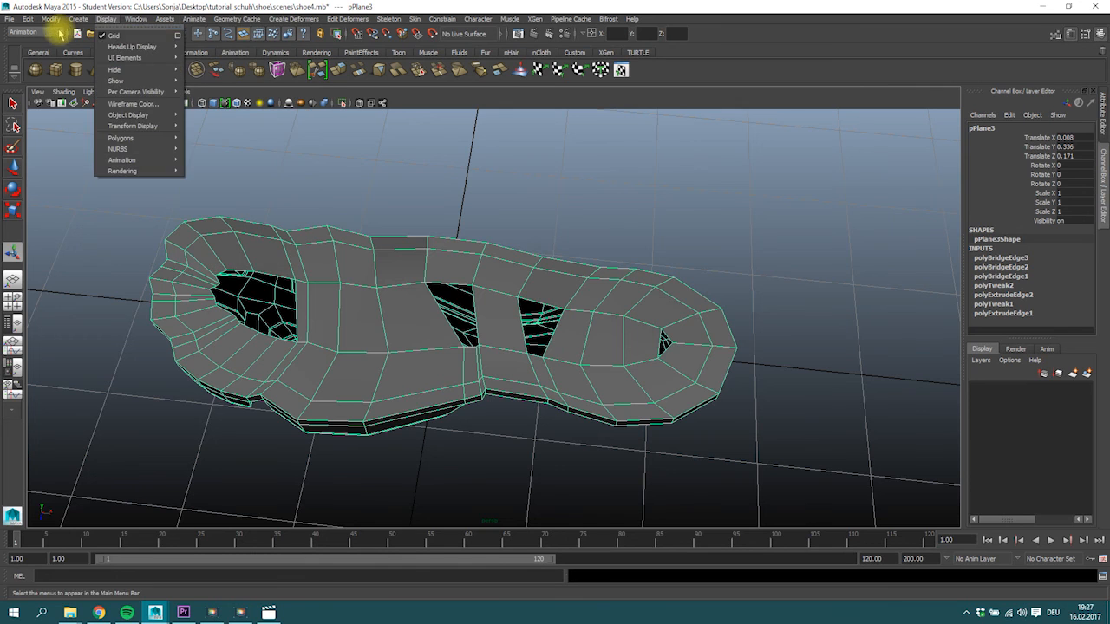
click(50, 32)
click(46, 50)
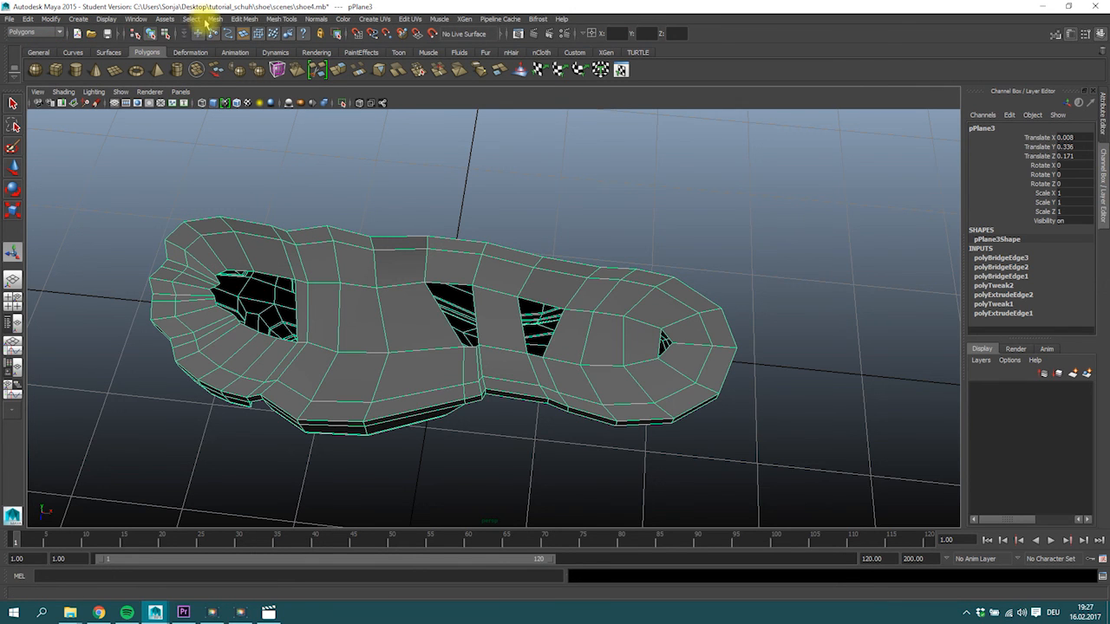
click(213, 21)
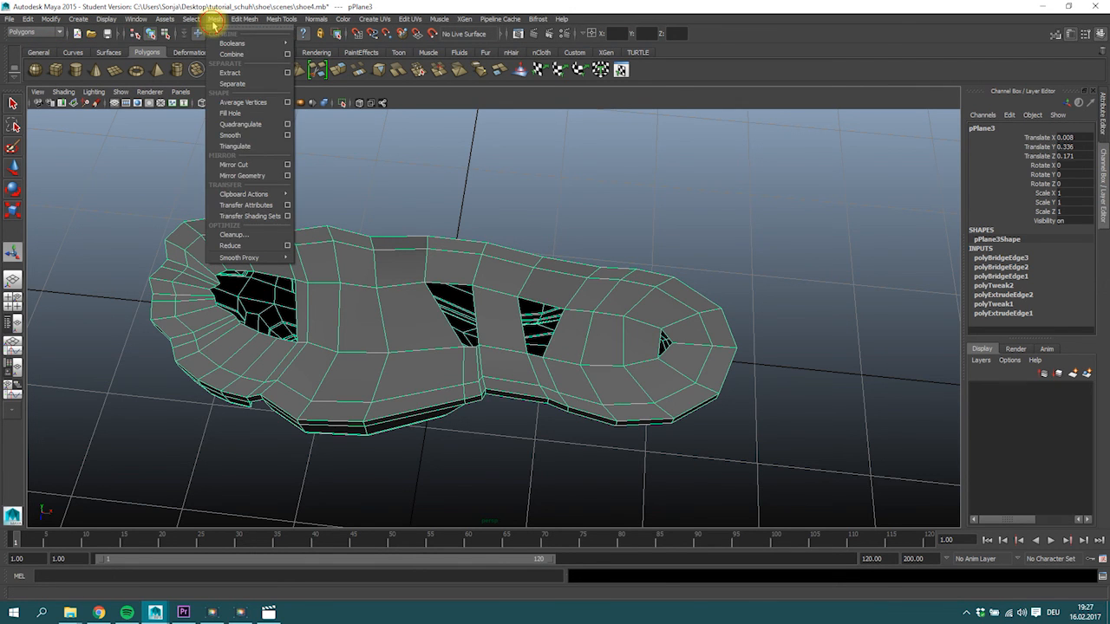
click(79, 20)
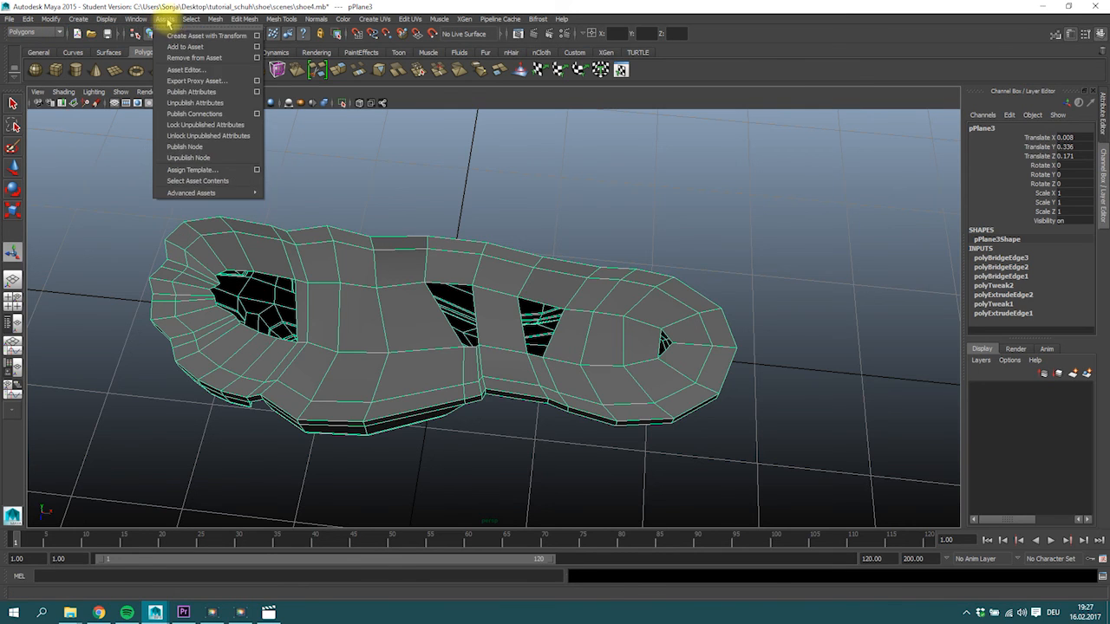
mouse_move(213, 21)
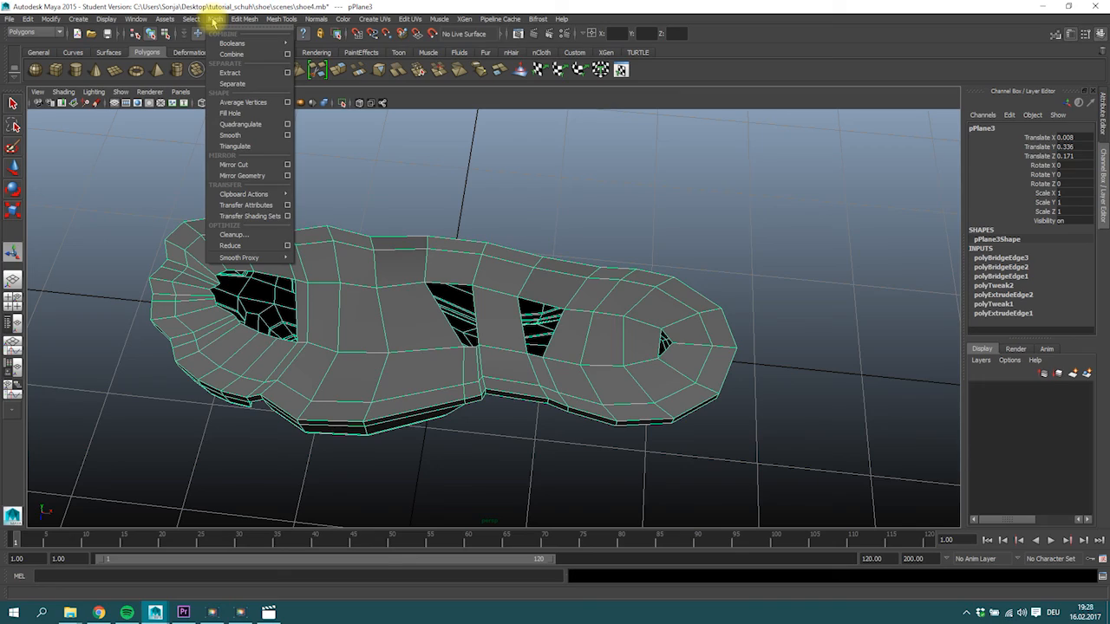
click(230, 113)
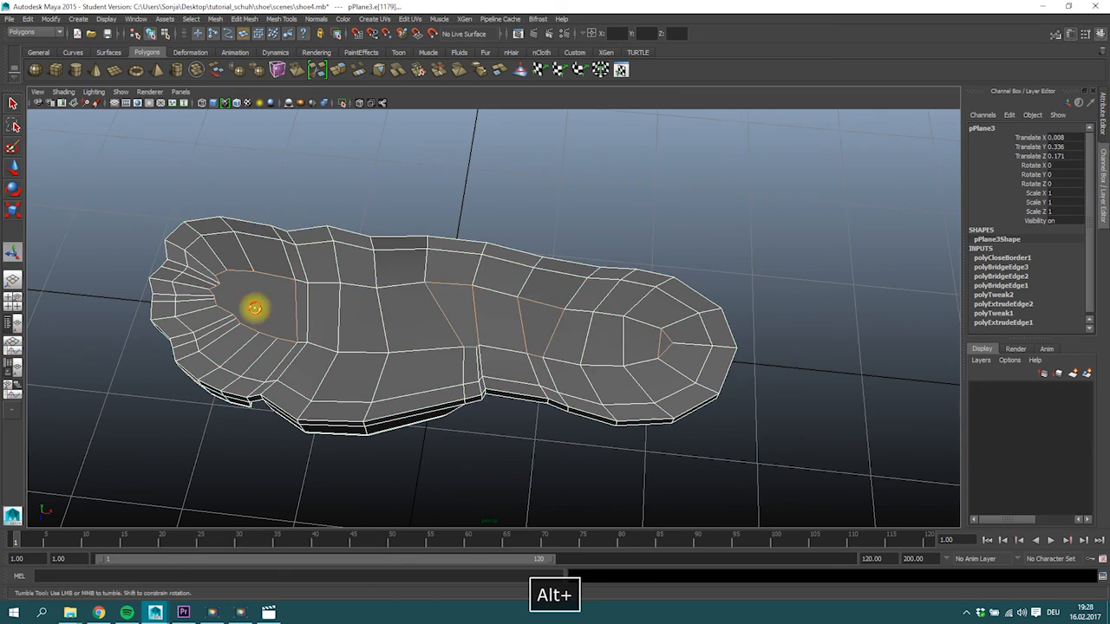
Cut a new edge across the large filled forefoot face between its opposite border vertices with the Multi-Cut tool.
alt+right_drag(248, 307, 444, 304)
alt+drag(445, 304, 471, 330)
right_drag(225, 317, 253, 347)
click(266, 301)
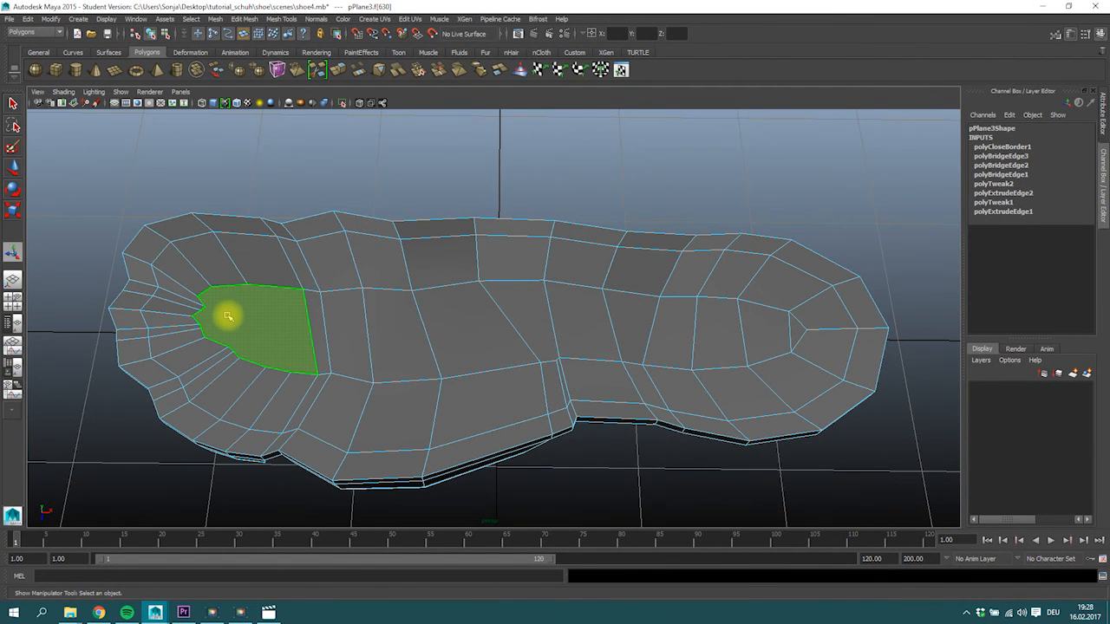
alt+drag(227, 316, 265, 303)
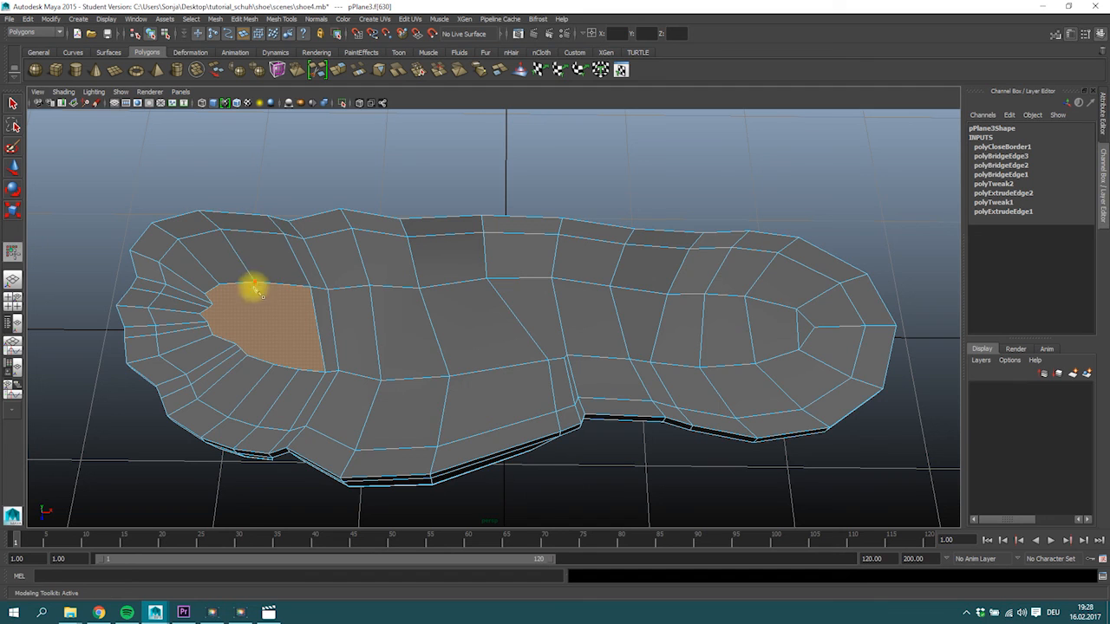
click(278, 365)
key(Return)
alt+middle_drag(555, 346, 527, 351)
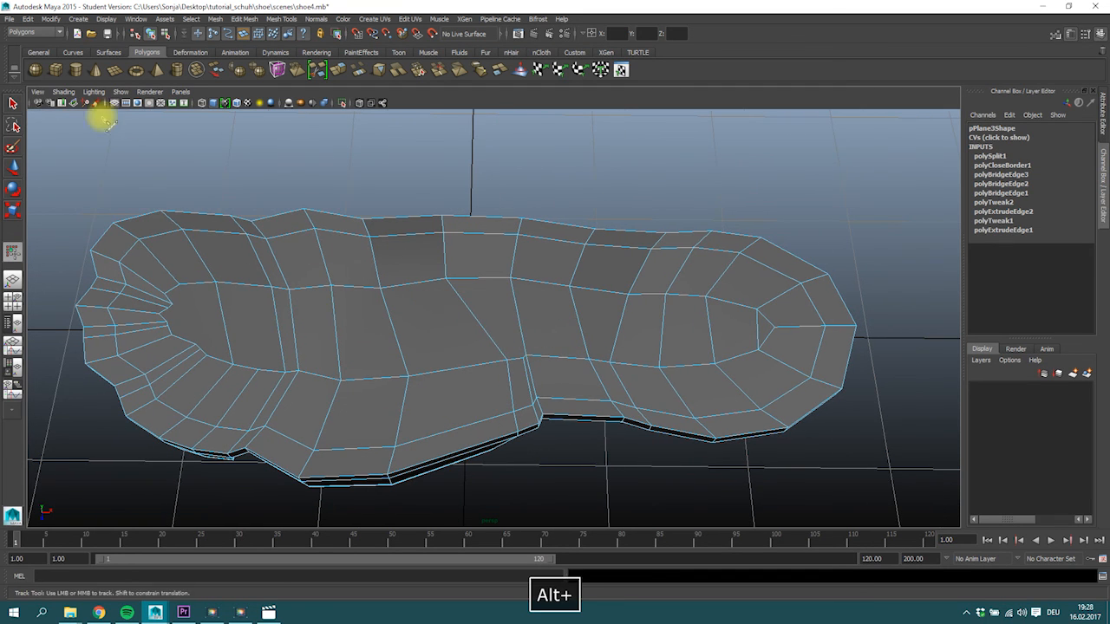
Merge the two close vertices beside the side notch at the midfoot.
alt+drag(544, 346, 564, 329)
right_drag(564, 330, 552, 309)
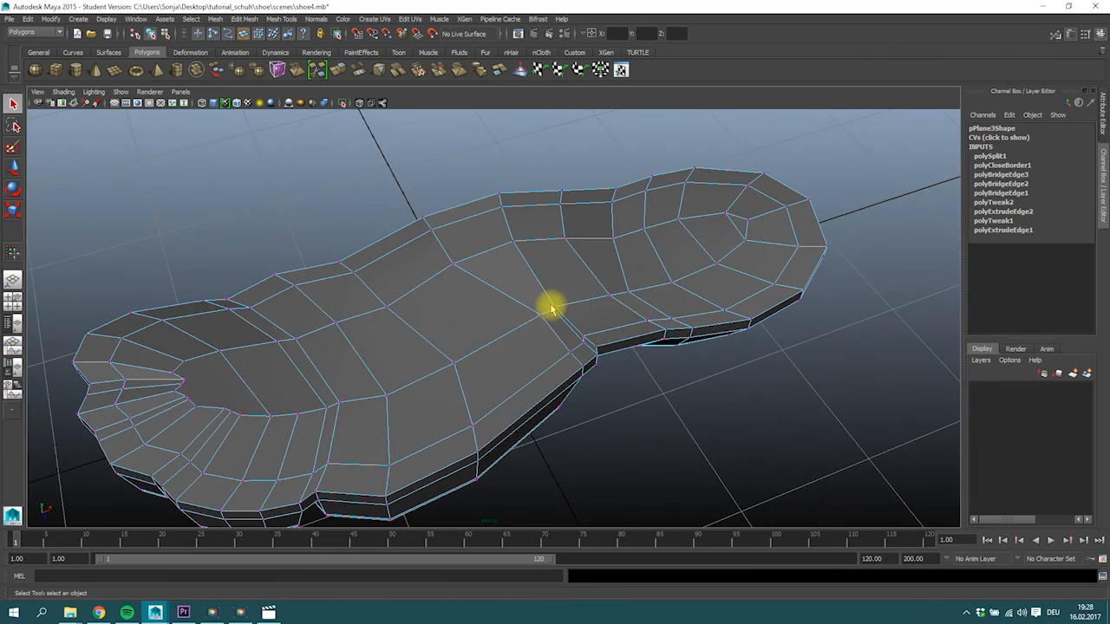
alt+drag(561, 319, 641, 359)
alt+middle_drag(641, 359, 595, 350)
alt+drag(595, 349, 563, 354)
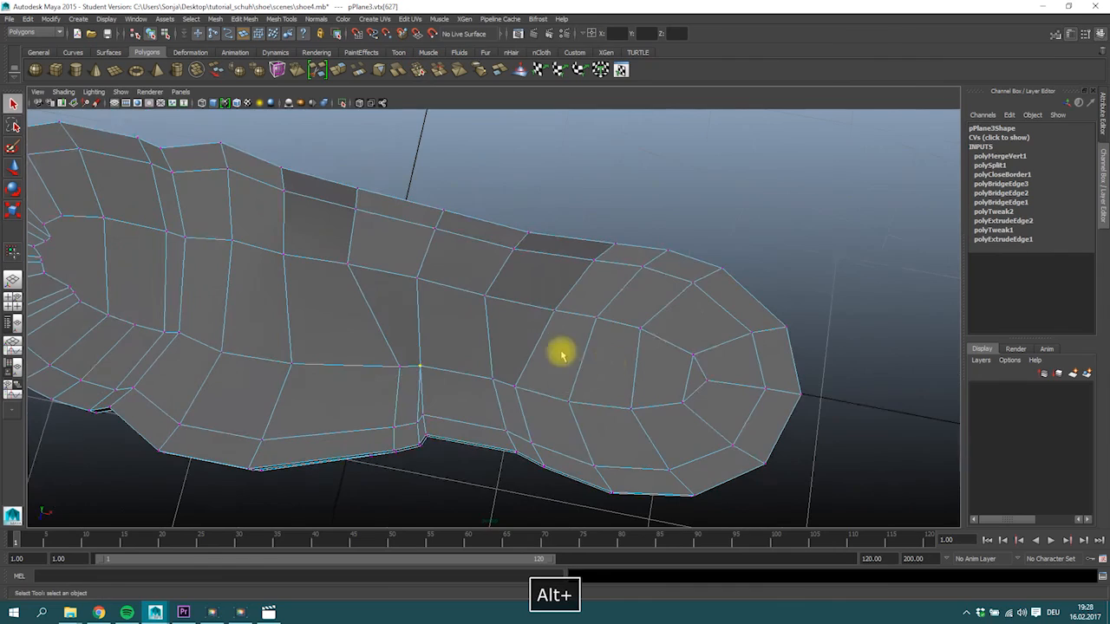
Try to merge the cluster of four inner vertices behind the toes into one.
alt+drag(354, 333, 452, 240)
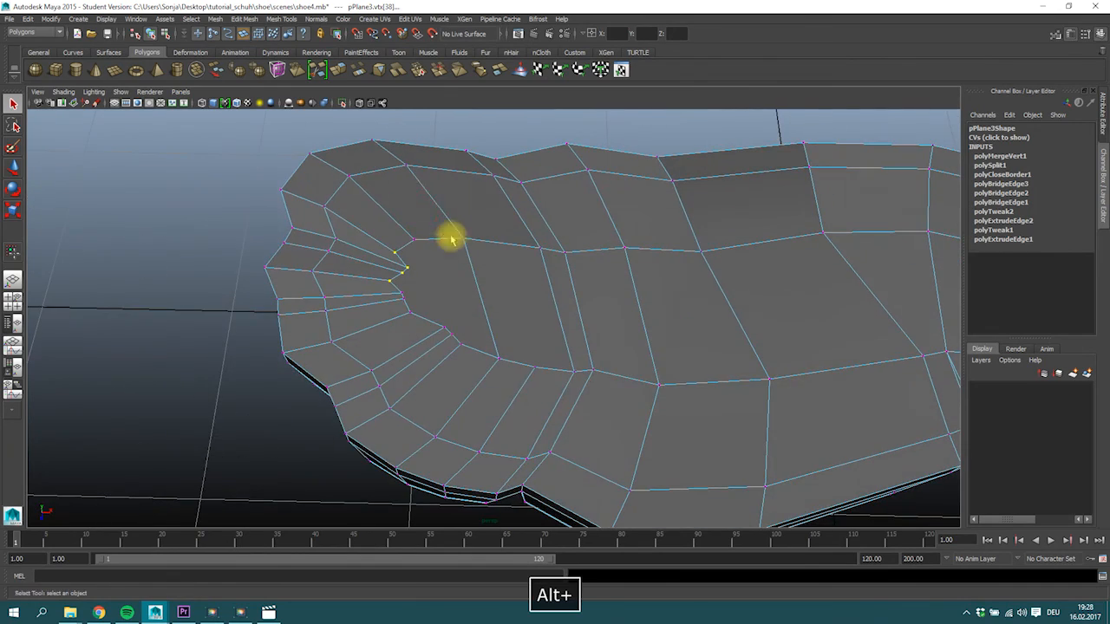
click(418, 70)
alt+drag(403, 291, 459, 228)
key(ctrl+z)
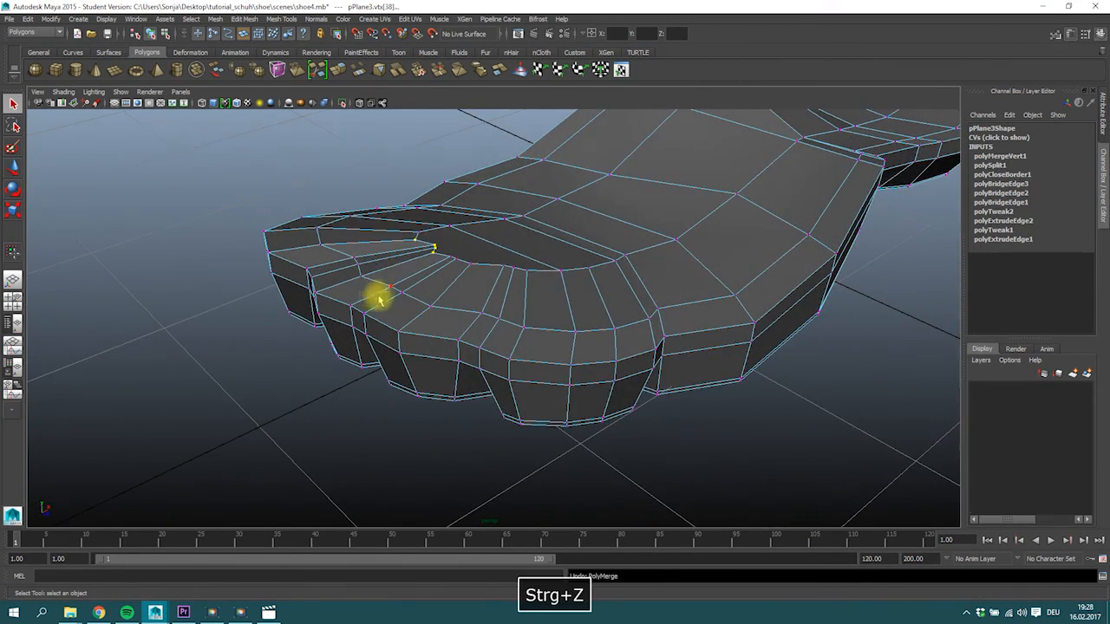
Merge the crowded inner vertices behind the toes in separate small groups.
alt+drag(376, 298, 423, 232)
ctrl+drag(314, 200, 332, 216)
alt+drag(524, 190, 492, 263)
click(410, 71)
alt+drag(401, 198, 355, 231)
click(421, 69)
click(418, 71)
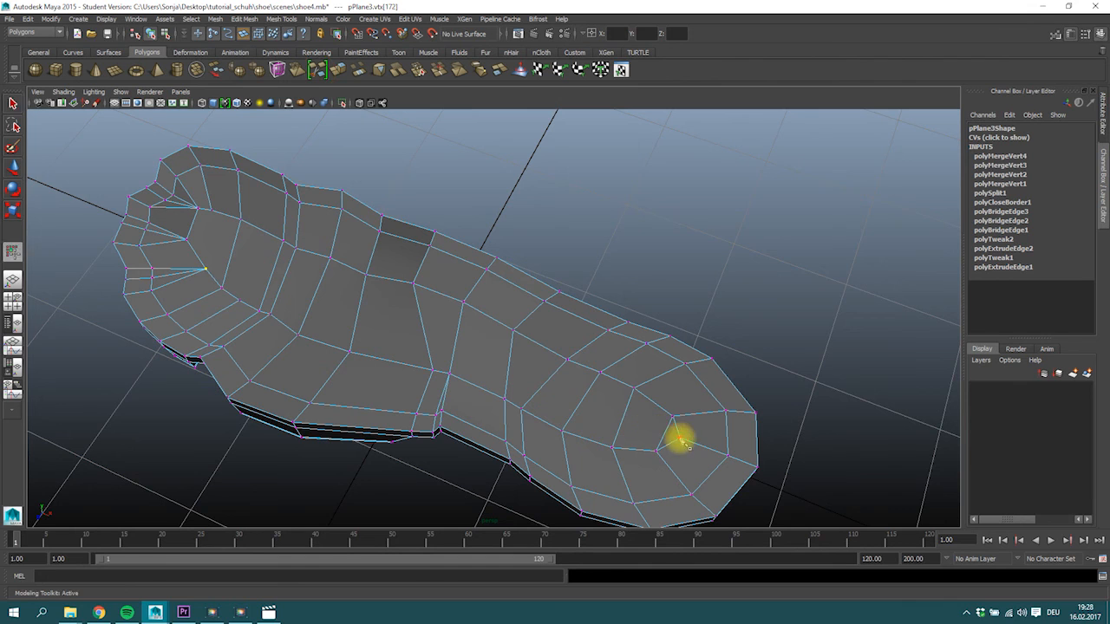
Multi-Cut a lengthwise edge line from the inner heel vertex through the middle of the sole to the toe vertex.
click(423, 326)
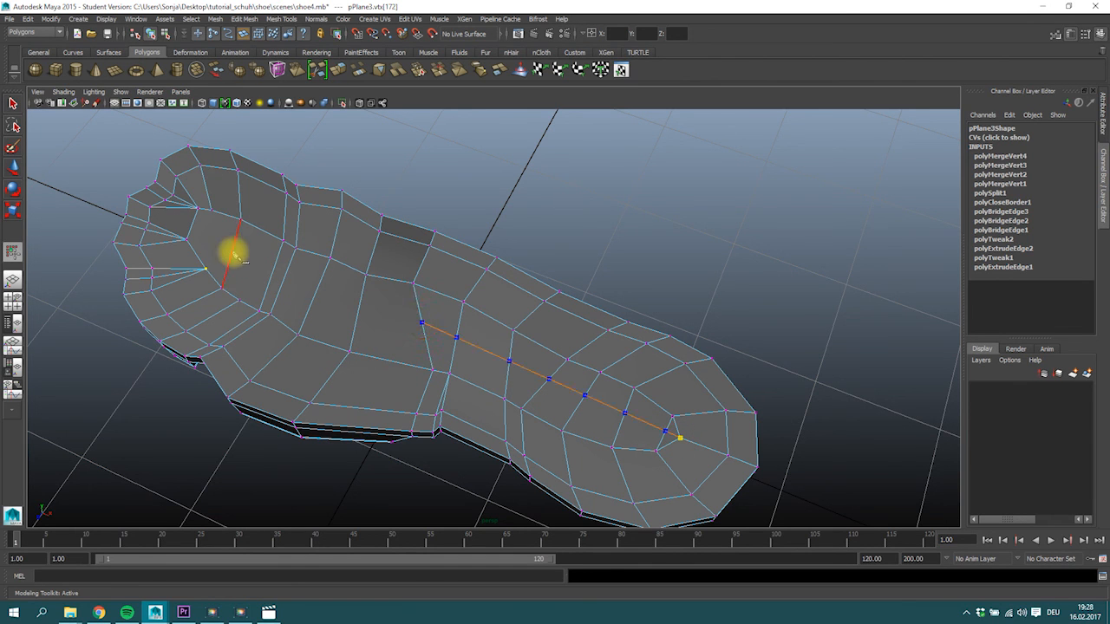
click(233, 252)
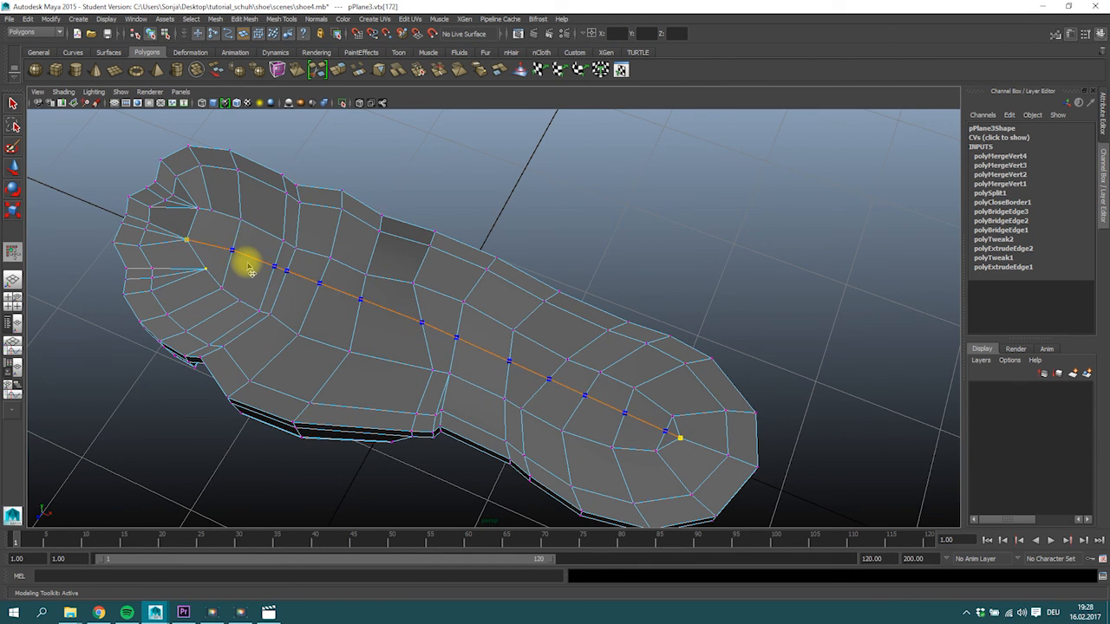
key(Return)
alt+drag(249, 264, 486, 332)
alt+right_drag(486, 333, 382, 309)
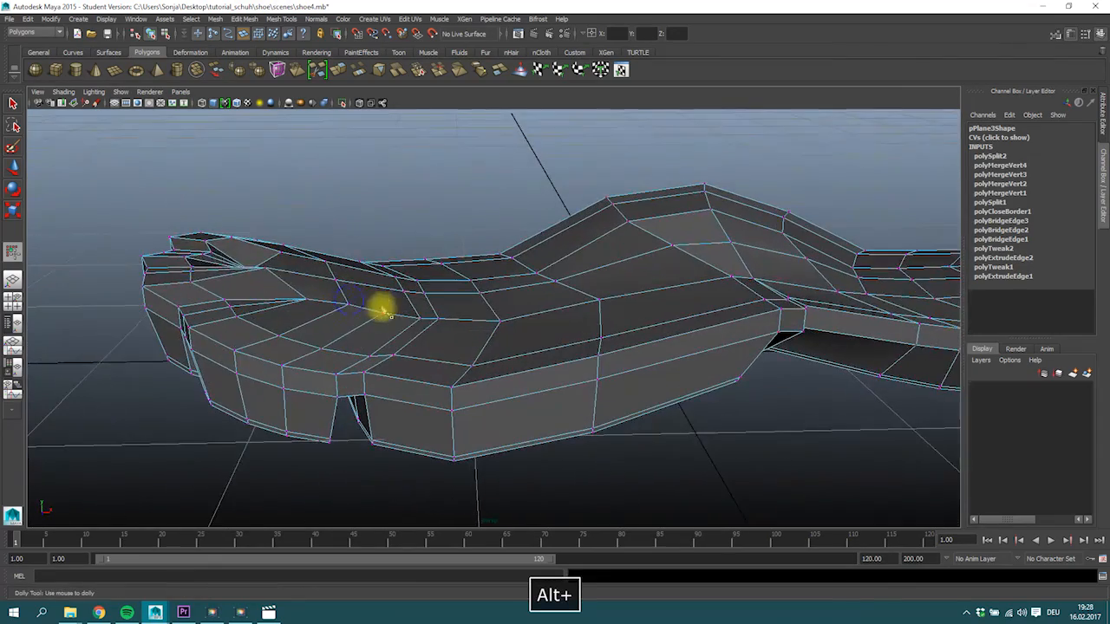
Adjust the vertices behind the toes and merge the two neighbouring ones at the inner corner.
alt+drag(109, 186, 291, 326)
key(w)
shift+click(278, 330)
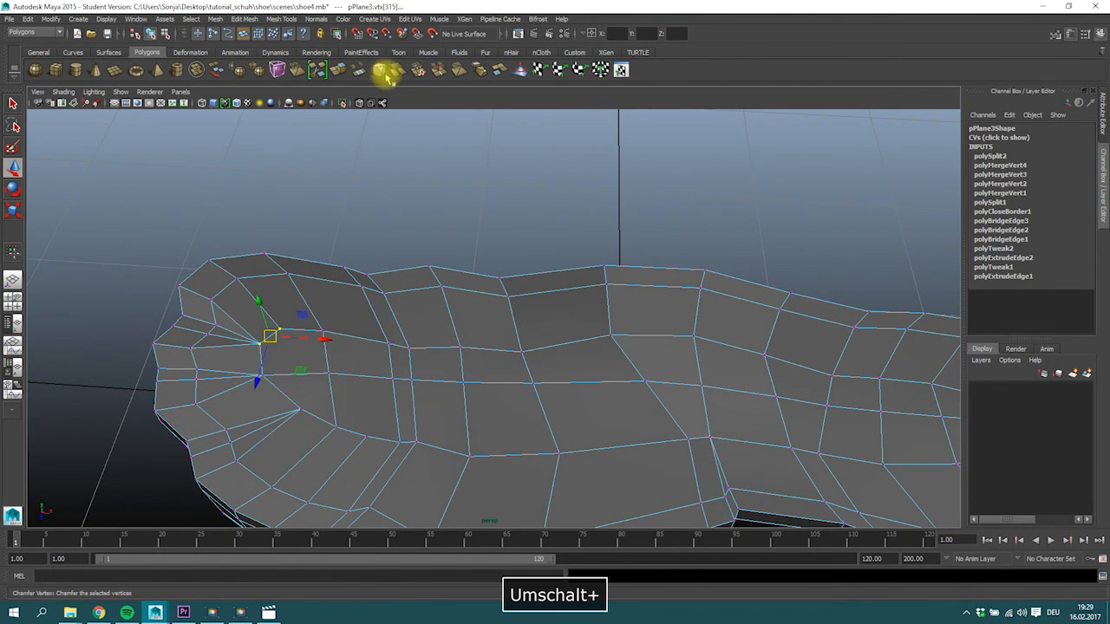
click(419, 70)
alt+drag(397, 376, 292, 391)
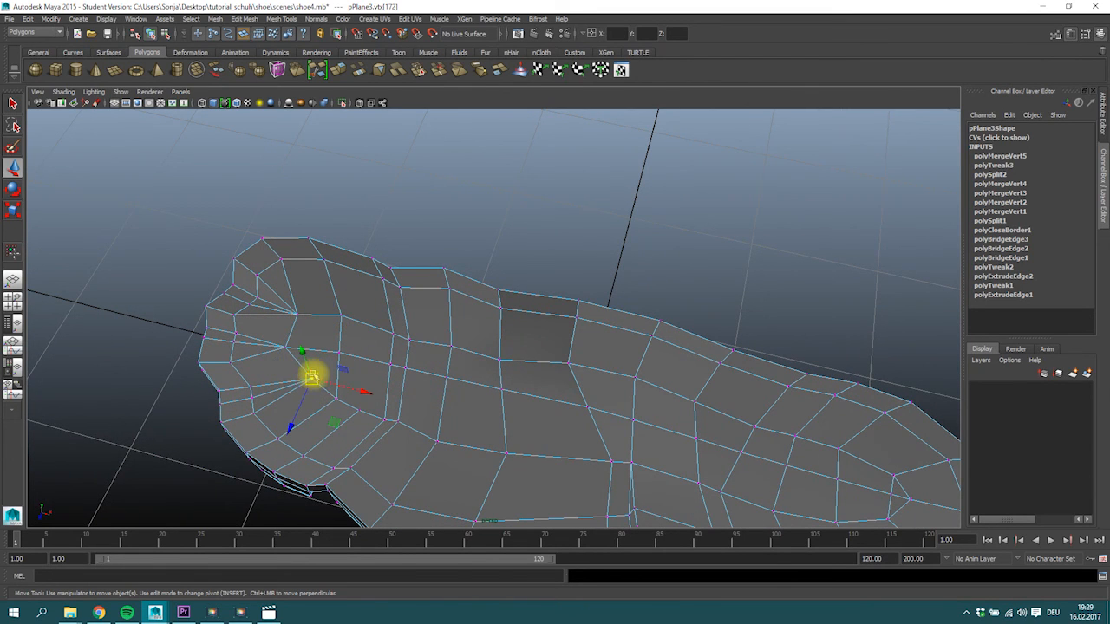
Examine the sole in smooth preview from several angles, then restore the unsmoothed display.
key(3)
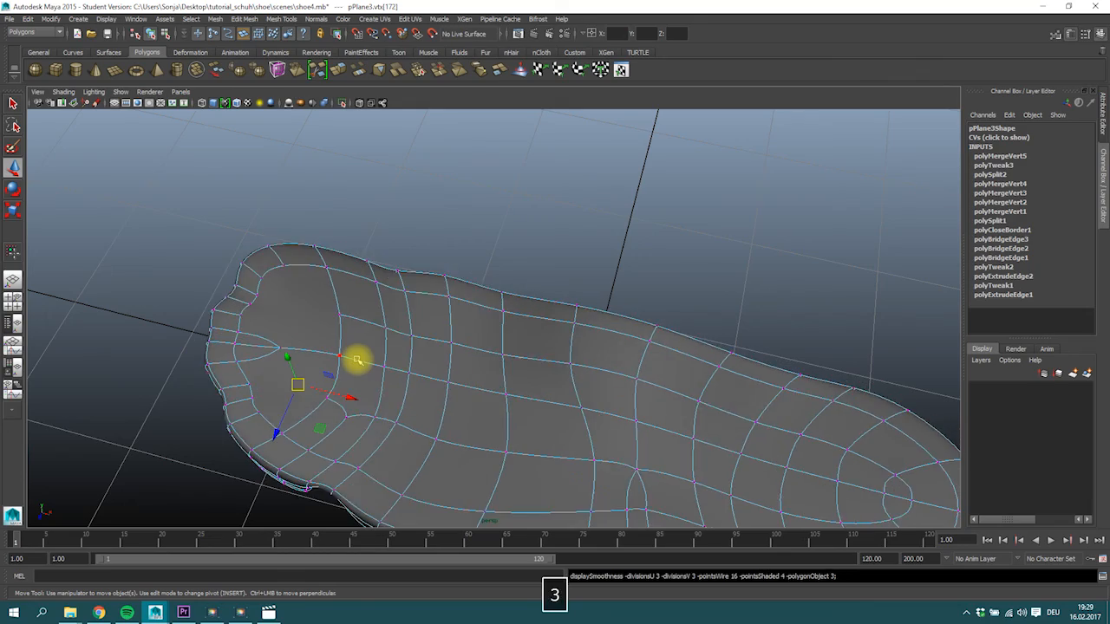
alt+drag(358, 360, 480, 349)
alt+scroll(481, 349, up, 4)
alt+middle_drag(484, 343, 587, 392)
mouse_move(587, 392)
alt+mouse_down()
mouse_move(535, 399)
mouse_move(579, 393)
alt+mouse_up()
alt+right_drag(579, 392, 440, 391)
alt+drag(440, 391, 302, 243)
key(1)
Lower the raised vertices along the midfoot arch to flatten the hump in the top surface.
alt+drag(287, 310, 579, 291)
alt+scroll(393, 314, up, 3)
alt+drag(337, 286, 485, 233)
drag(603, 261, 618, 276)
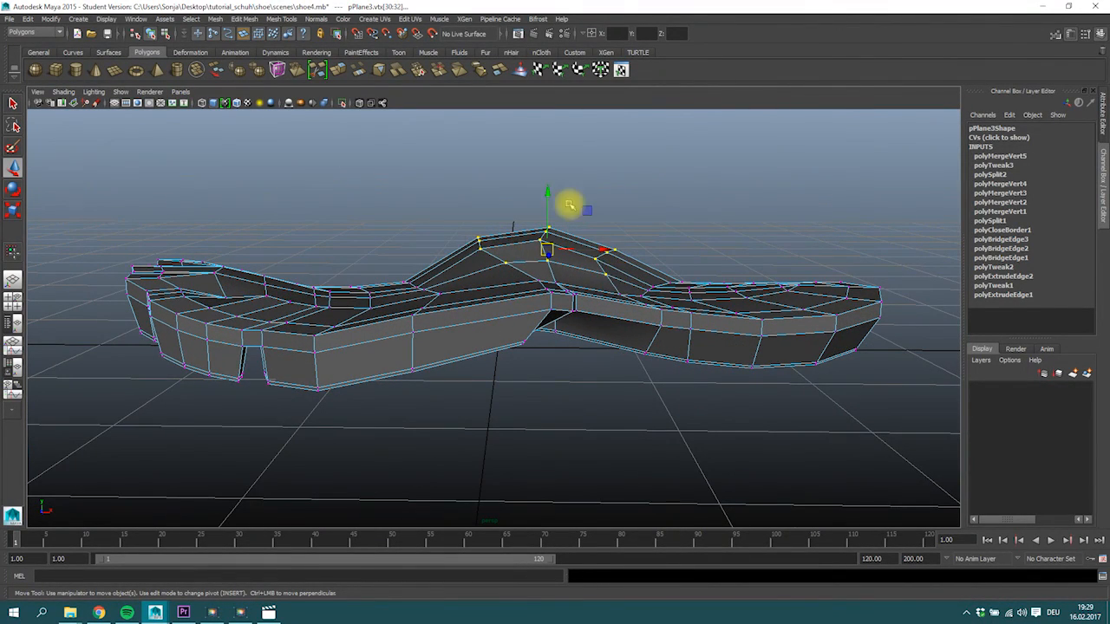
alt+drag(548, 206, 452, 227)
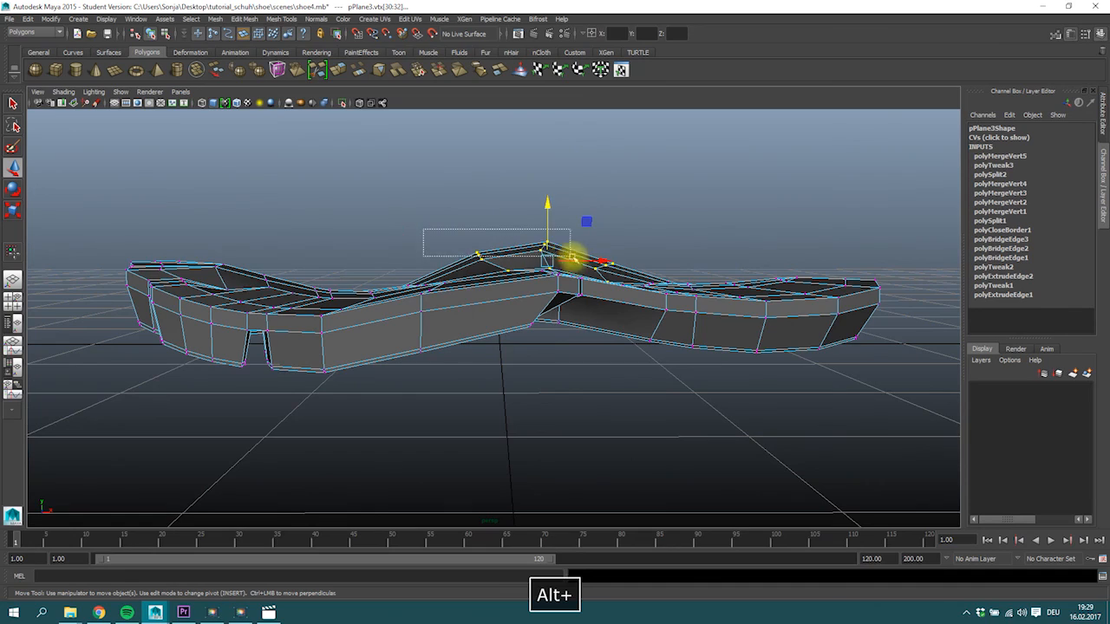
drag(573, 258, 570, 256)
drag(515, 194, 639, 282)
alt+drag(607, 217, 528, 280)
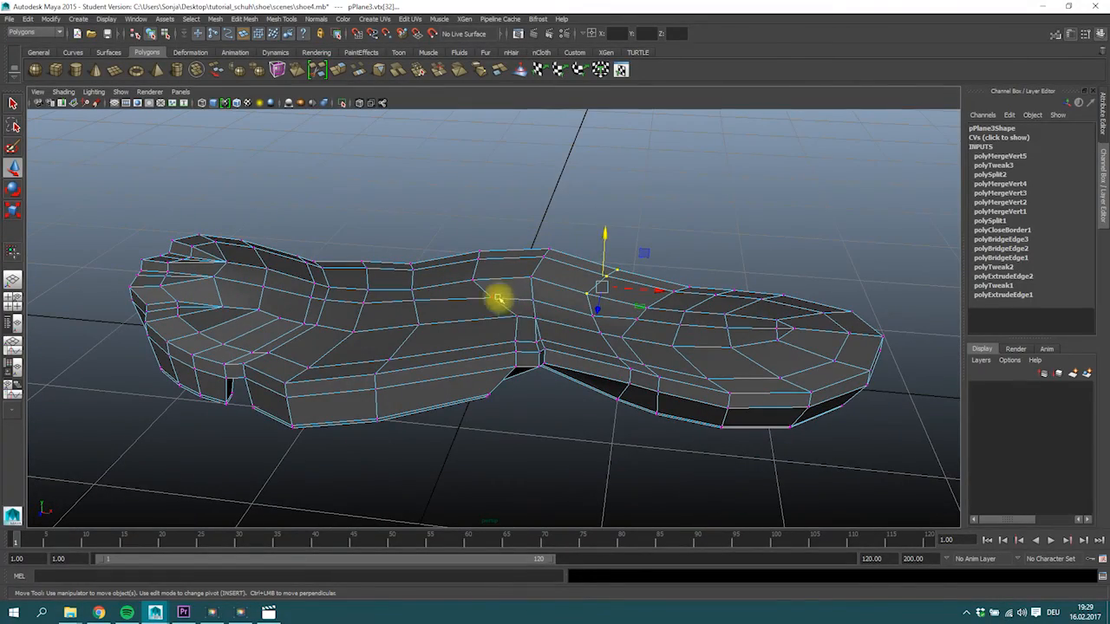
Reposition individual top vertices between the midfoot and heel to even out the mesh.
click(518, 317)
alt+drag(557, 317, 569, 373)
click(608, 375)
alt+drag(676, 396, 441, 280)
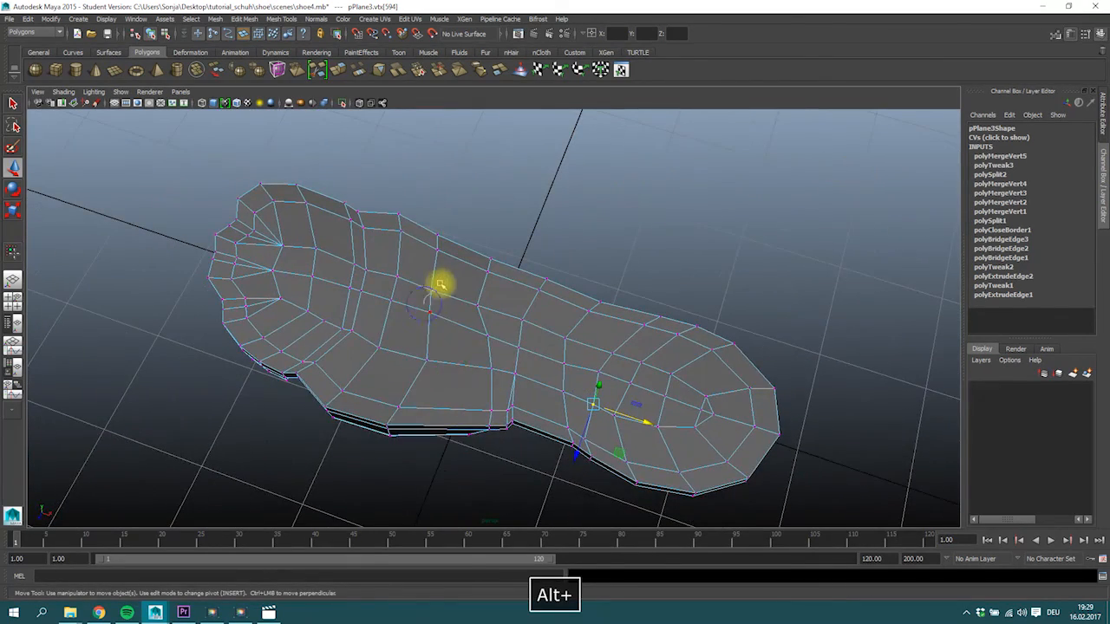
Select the whole sole in object mode and set up the Sculpt Geometry Tool with the Smooth operation.
right_click(436, 299)
click(458, 329)
mouse_move(458, 329)
alt+mouse_down()
mouse_move(471, 322)
mouse_move(459, 317)
alt+mouse_up()
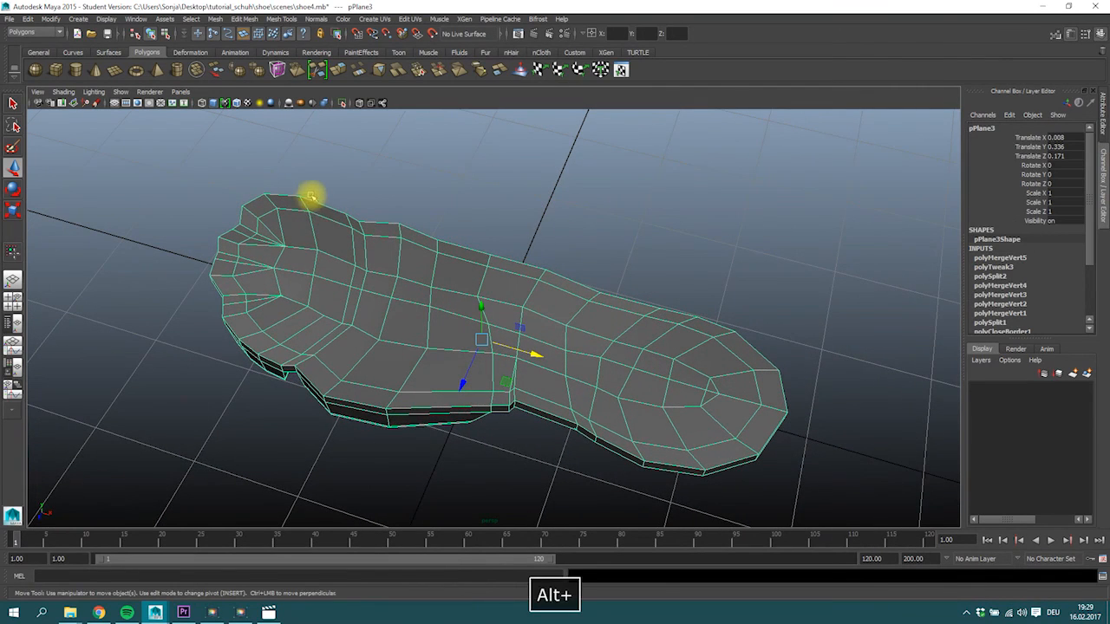
click(279, 19)
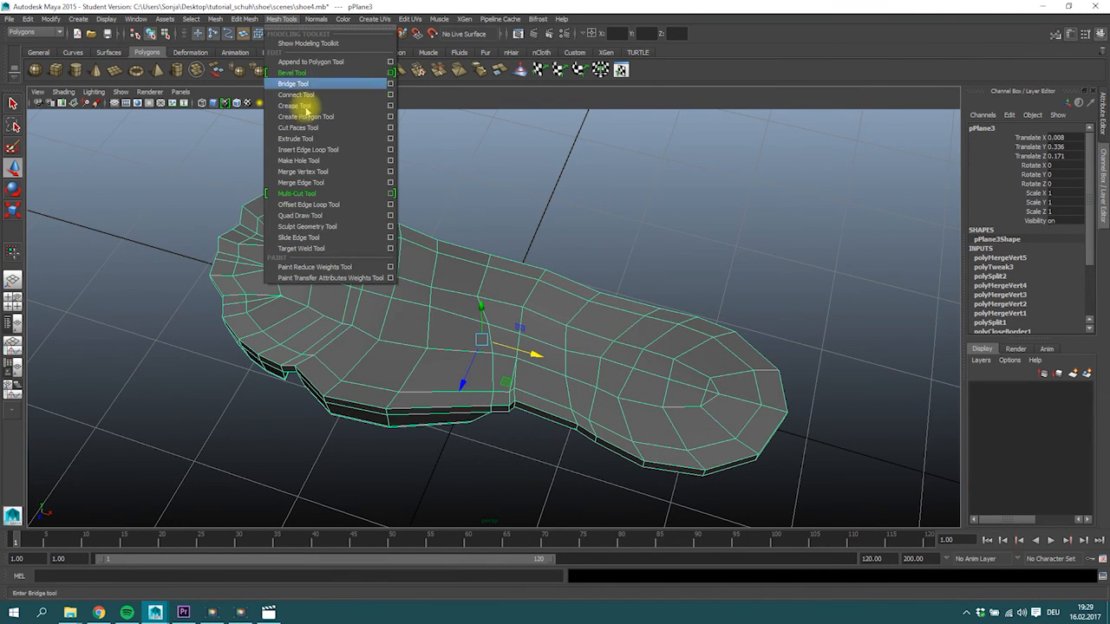
click(391, 228)
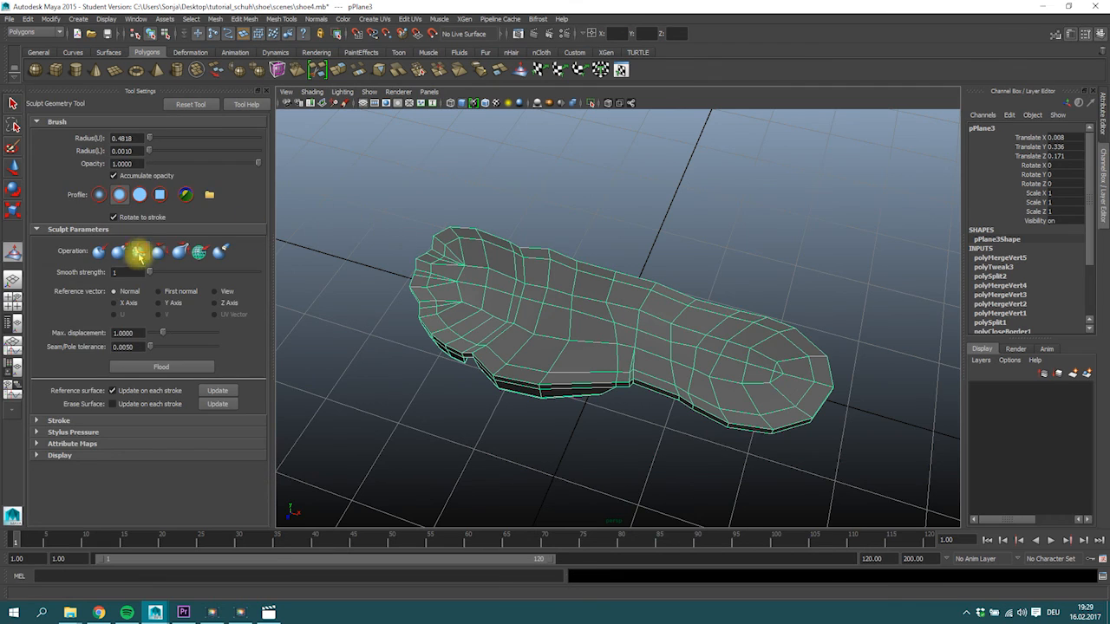
click(139, 250)
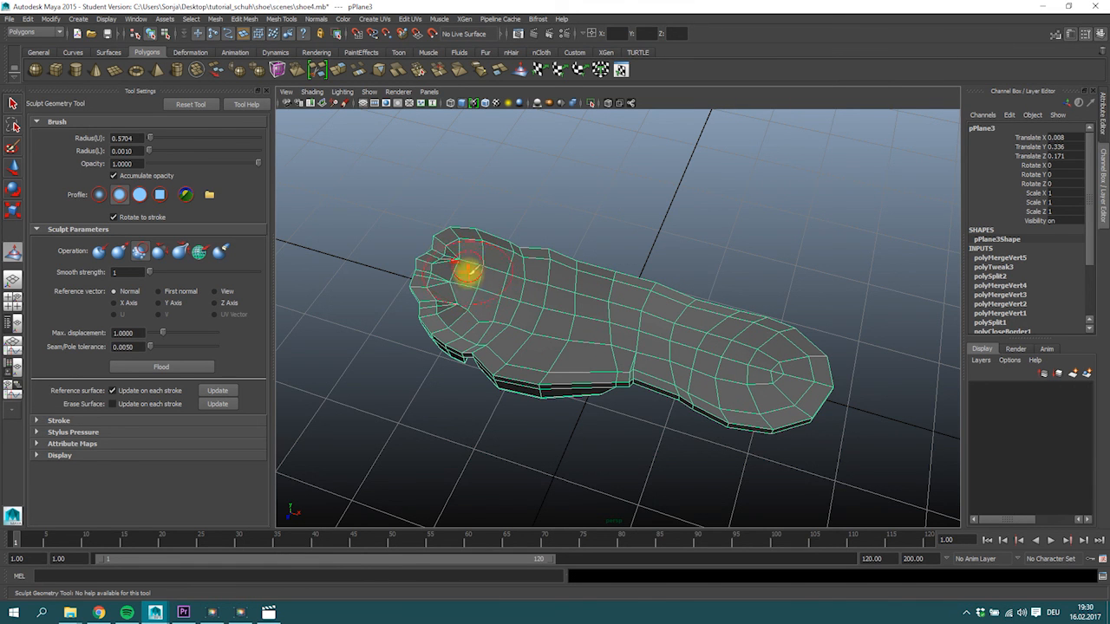
Smooth the surface behind the toes with the sculpt brush, setting its upper radius to 0.2957, and return to the Select Tool.
alt+drag(480, 310, 683, 319)
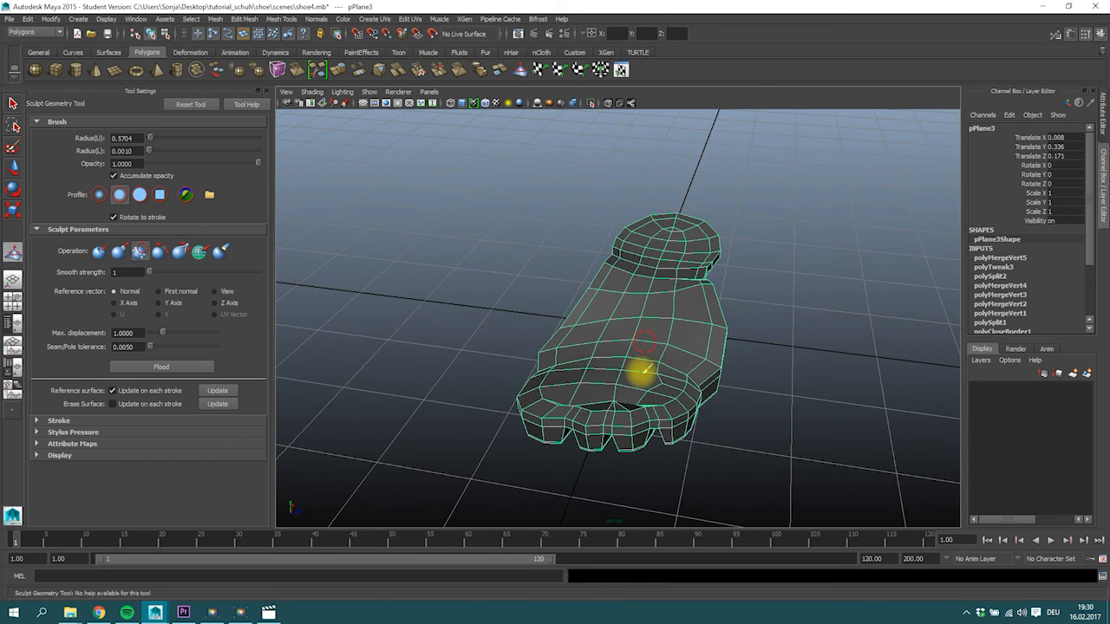
mouse_move(618, 373)
alt+mouse_down()
mouse_move(609, 387)
mouse_move(549, 387)
alt+mouse_up()
key(b)
mouse_move(545, 390)
alt+mouse_down()
mouse_move(511, 406)
mouse_move(525, 384)
mouse_move(458, 356)
alt+mouse_up()
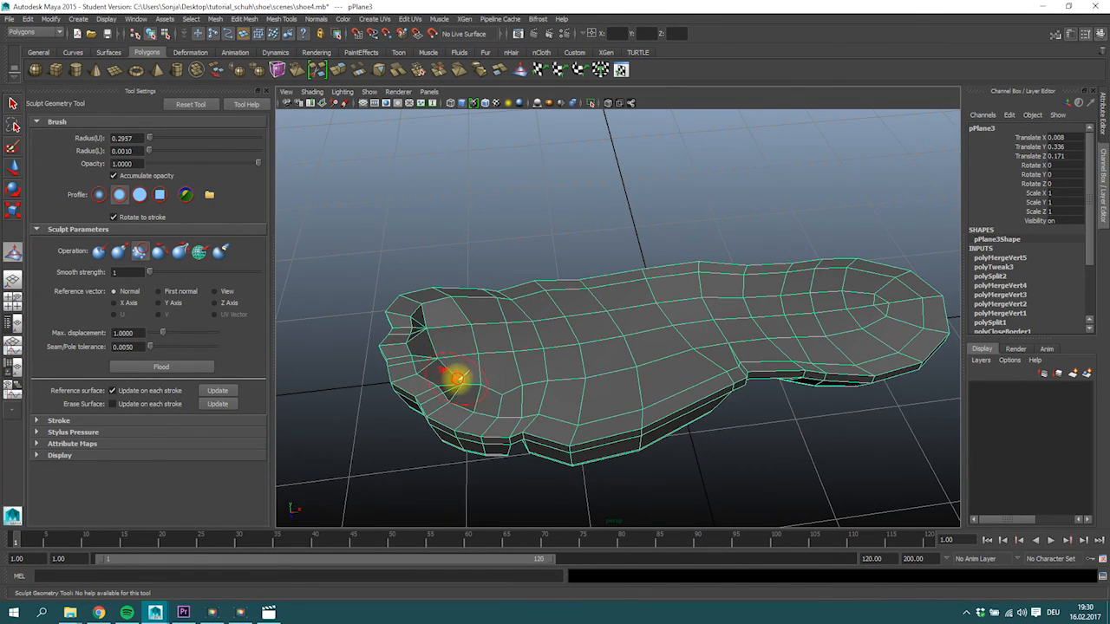
alt+drag(468, 334, 499, 346)
click(12, 103)
Examine the sole's underside in wireframe and smooth preview, then return to the shaded, unsmoothed display.
alt+drag(508, 290, 559, 157)
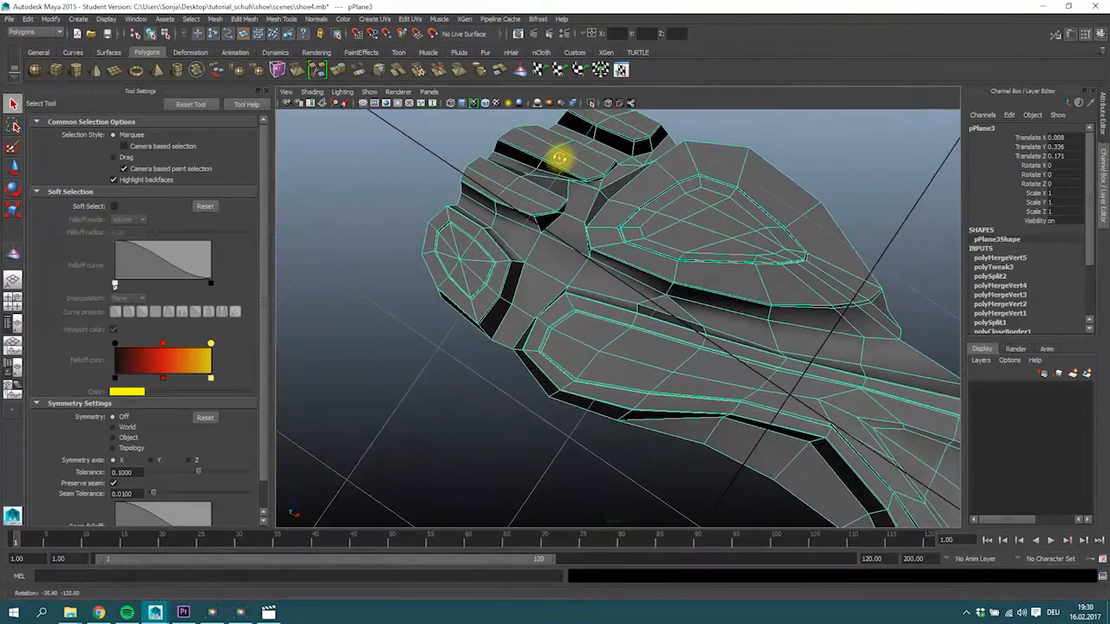
key(4)
key(3)
key(4)
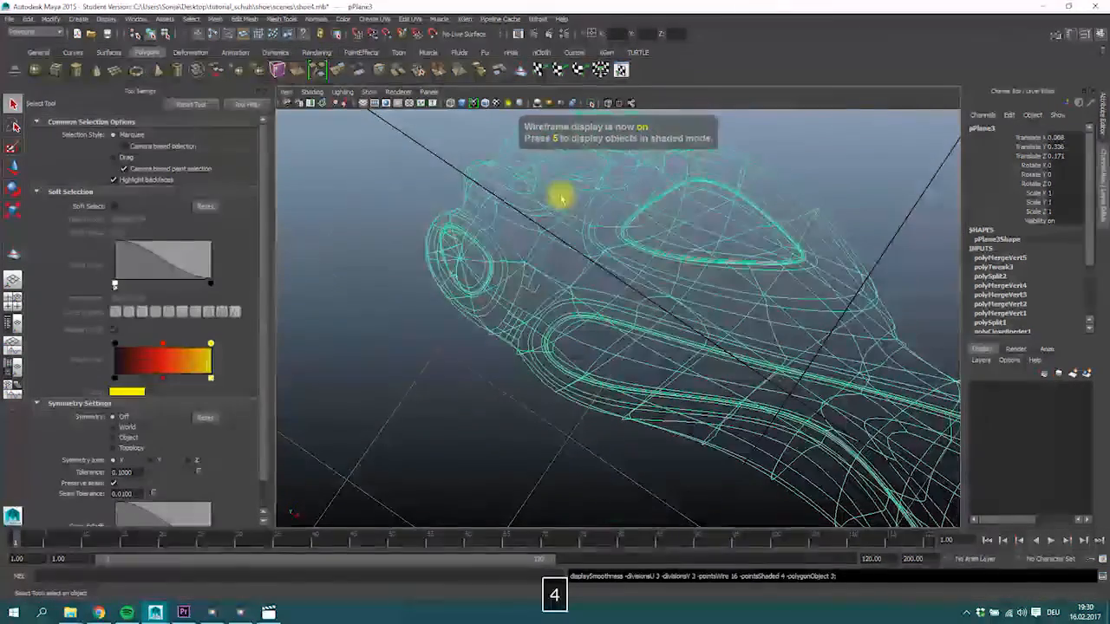
key(5)
mouse_move(575, 251)
alt+mouse_down()
mouse_move(599, 330)
mouse_move(642, 375)
mouse_move(525, 389)
alt+mouse_up()
key(1)
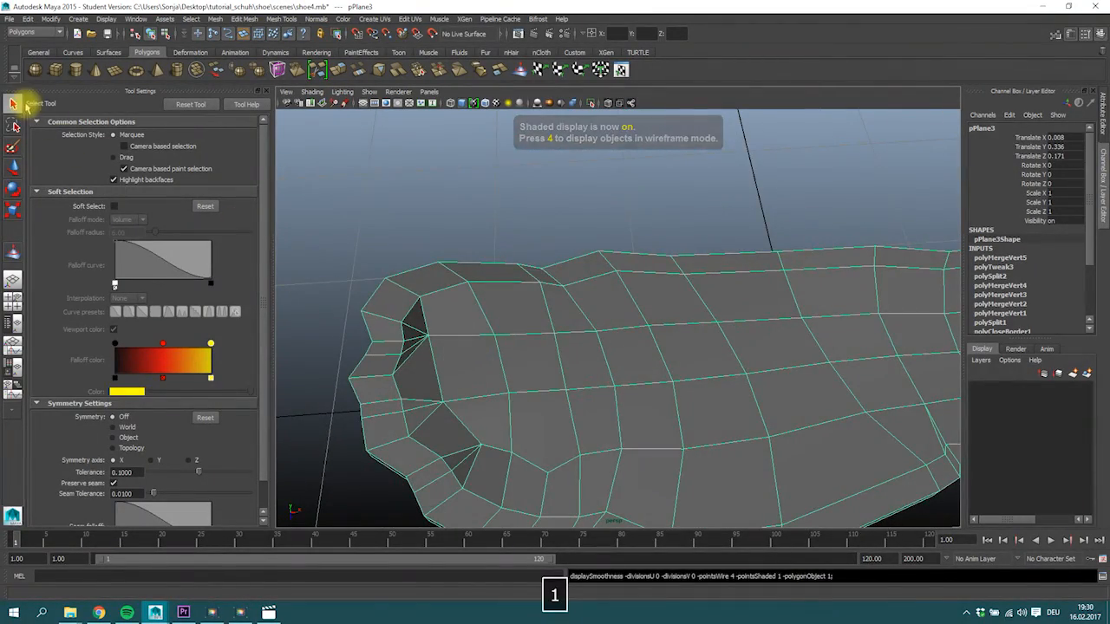
Delete the surplus edges converging on the inner vertices behind the toes.
alt+drag(394, 297, 420, 272)
mouse_move(420, 272)
right_down()
mouse_move(415, 252)
mouse_move(404, 262)
right_up()
shift+click(401, 290)
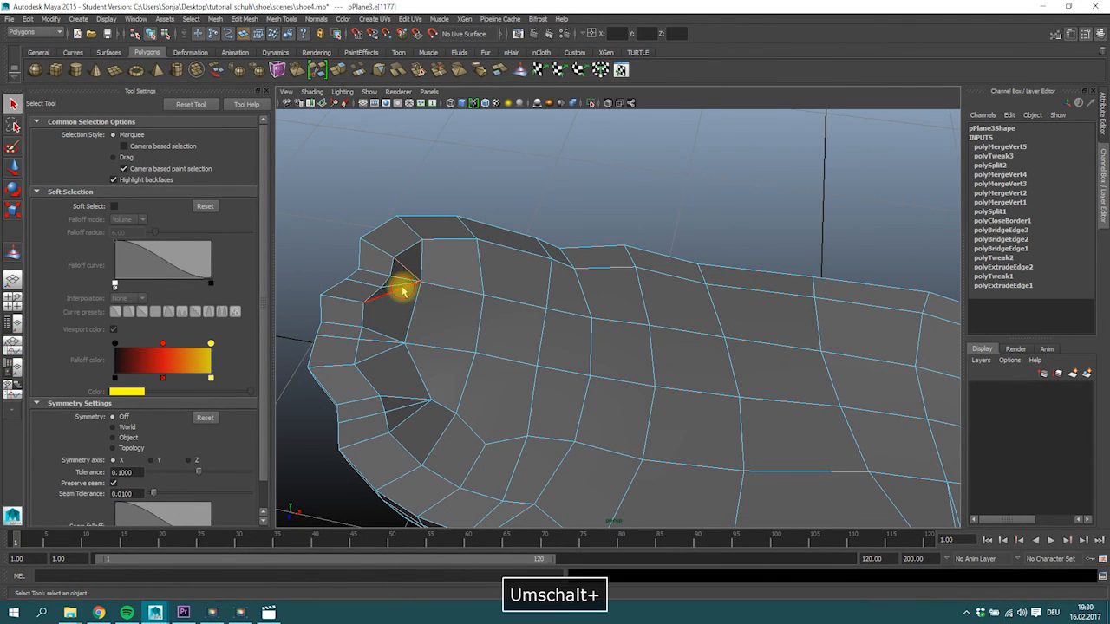
shift+click(394, 286)
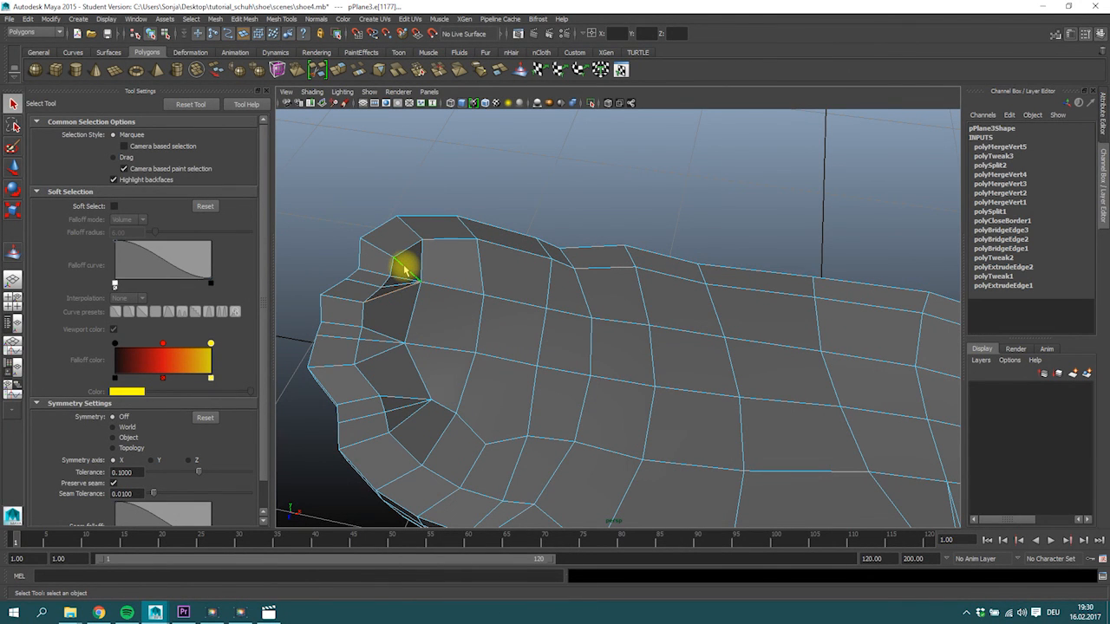
alt+drag(442, 295, 424, 250)
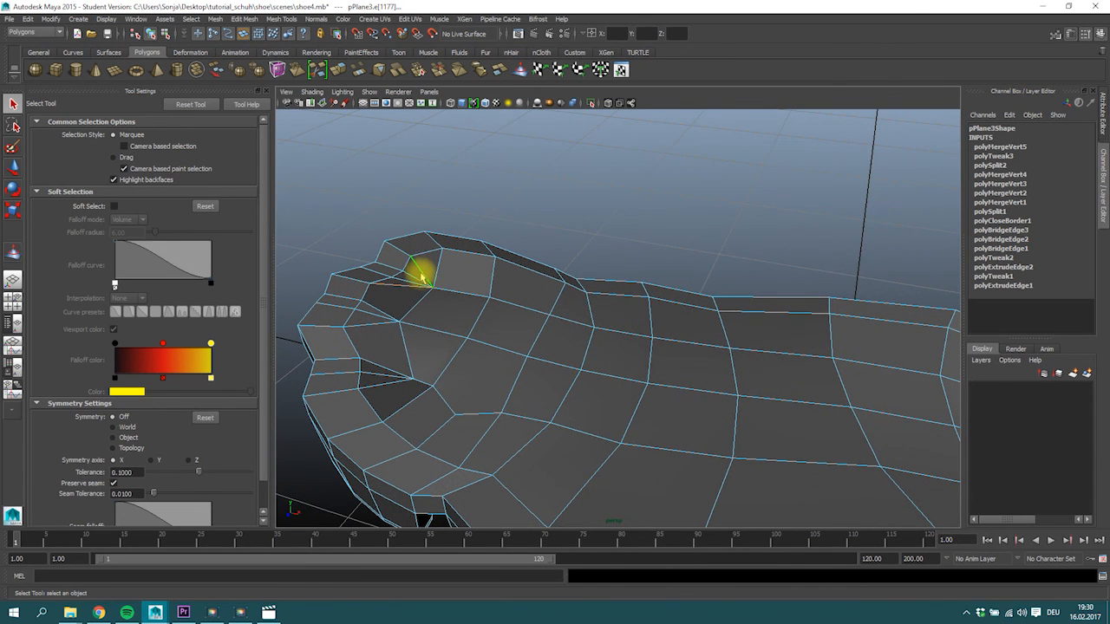
key(BackSpace)
Multi-Cut two new edges from the toe rim vertices to the neighbouring forefoot grid vertices.
alt+drag(433, 347, 439, 367)
click(315, 68)
click(367, 373)
click(411, 355)
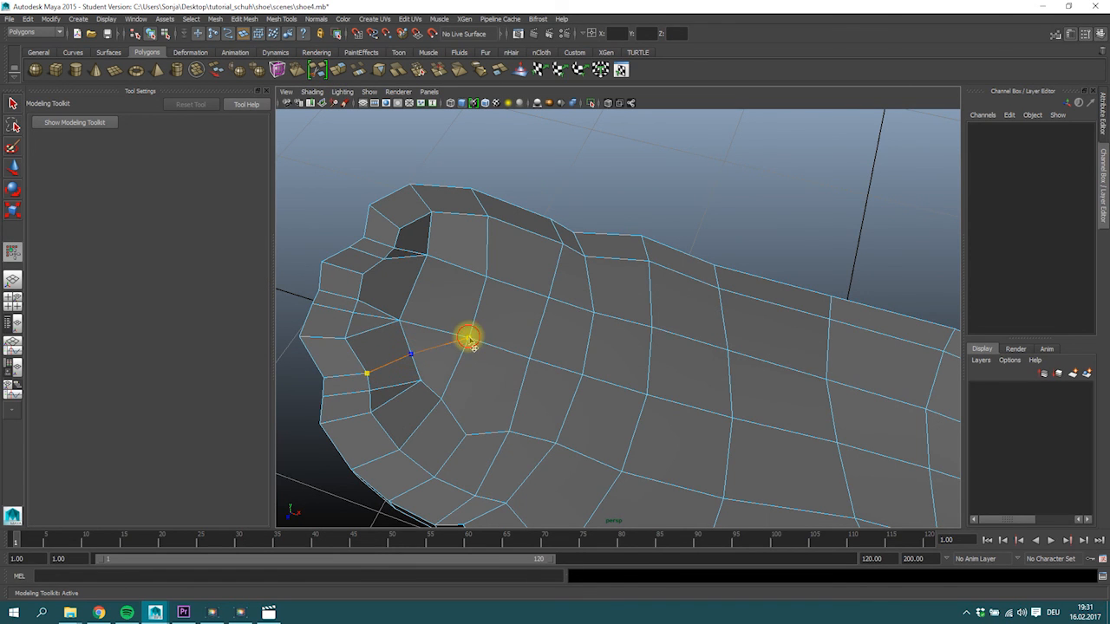
key(Return)
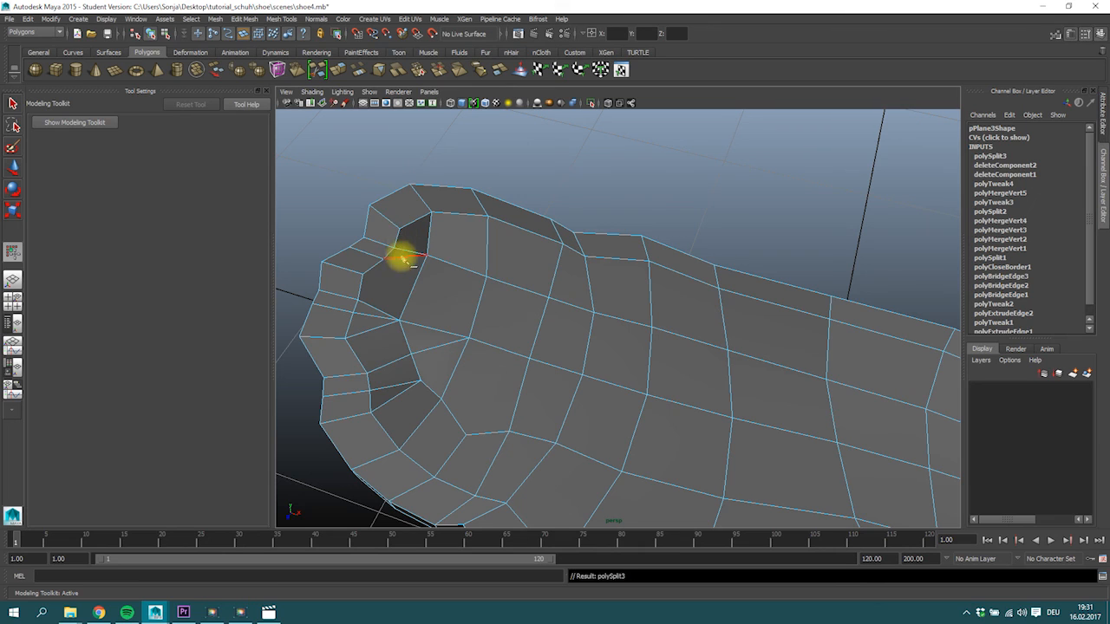
click(383, 259)
click(417, 283)
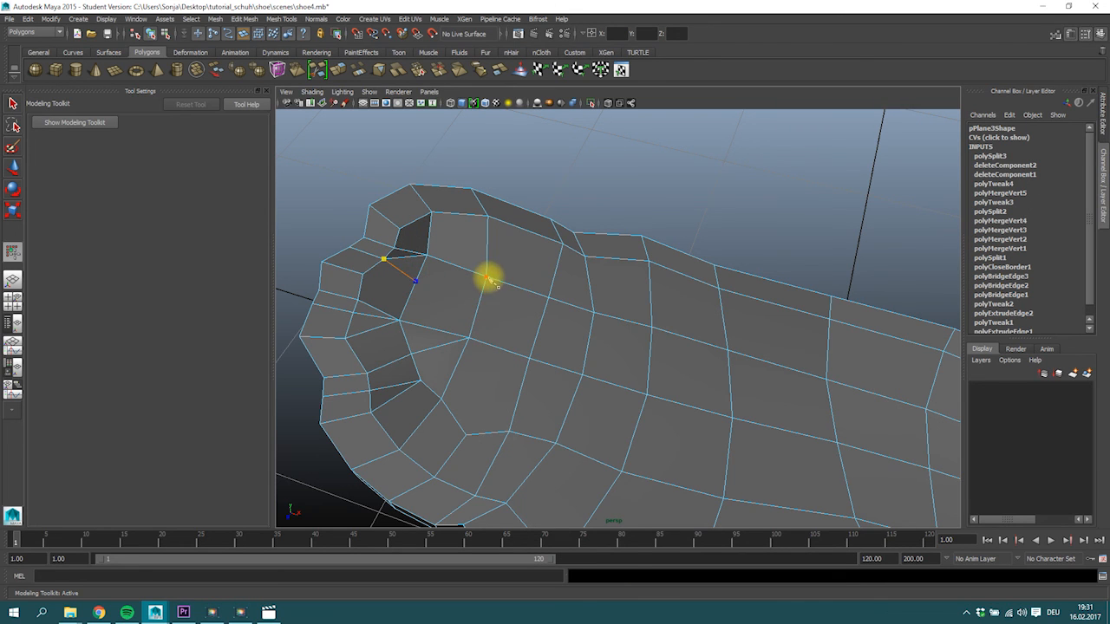
key(Return)
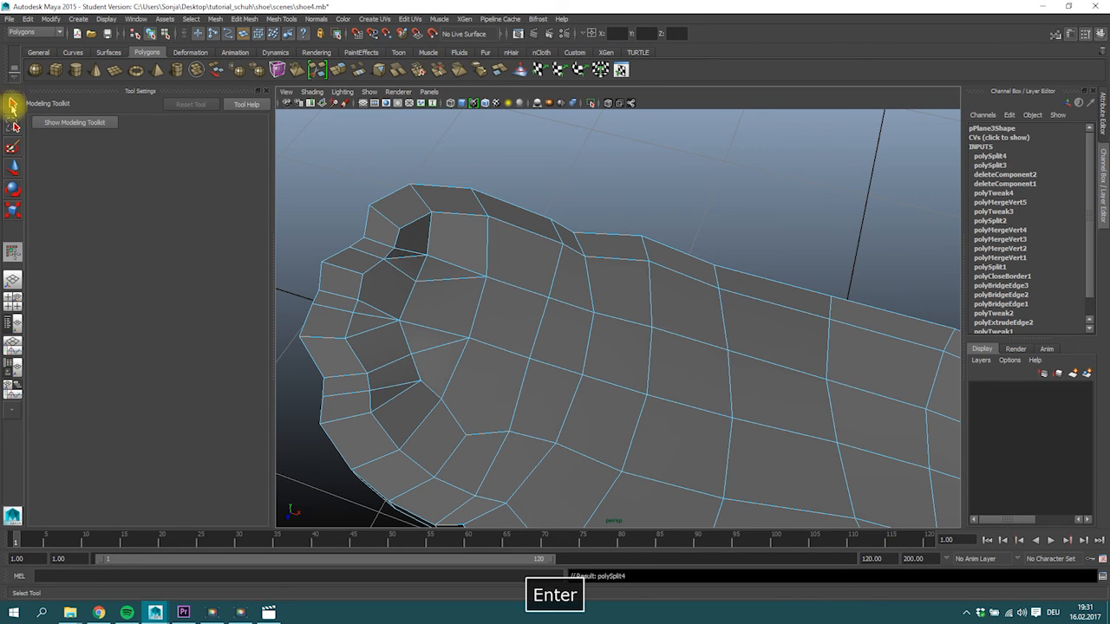
Delete the two surplus edges between the toe rim and the forefoot grid near the big-toe end.
click(13, 107)
right_drag(400, 259, 404, 236)
click(405, 258)
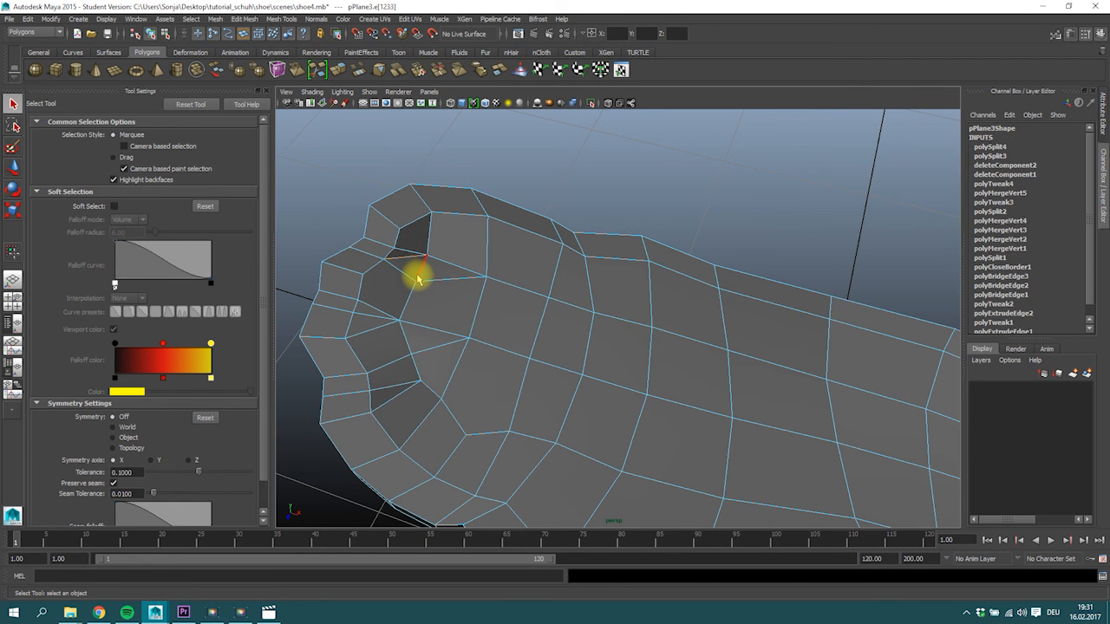
key(BackSpace)
alt+drag(446, 298, 396, 304)
click(397, 297)
key(Delete)
Multi-Cut an edge path from the toe rim vertex across two forefoot edges to the neighbouring grid vertex.
click(316, 72)
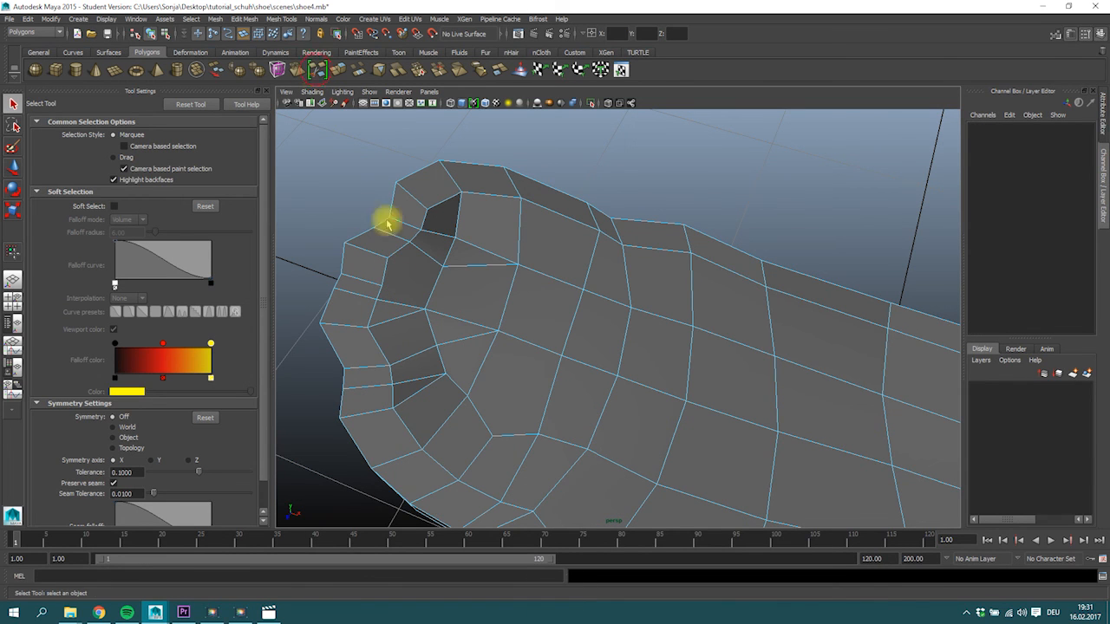
click(382, 286)
click(431, 291)
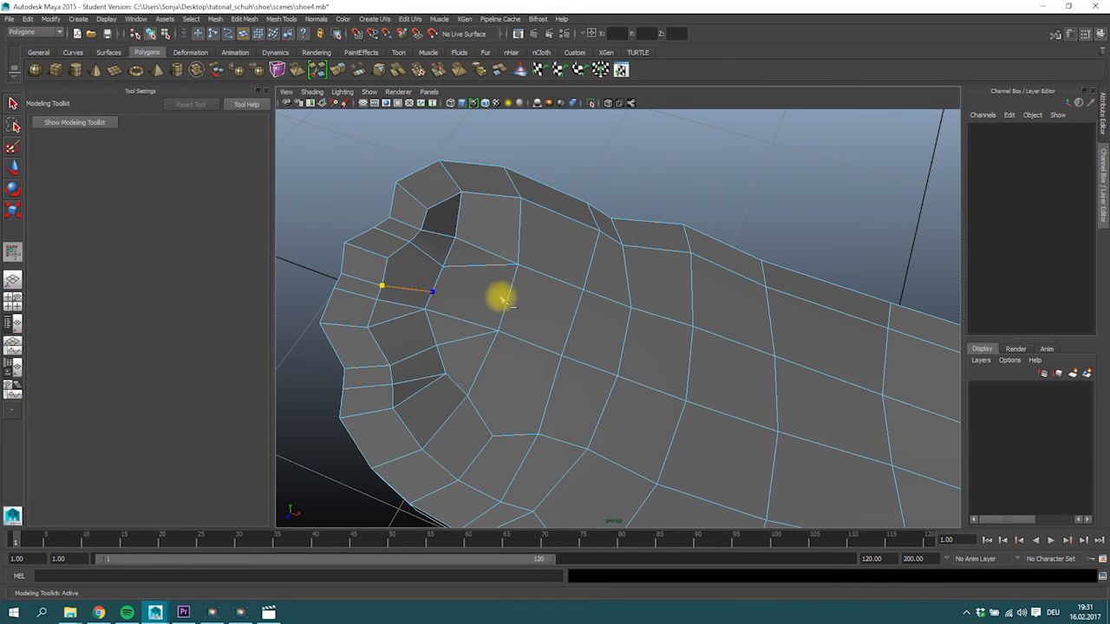
click(506, 302)
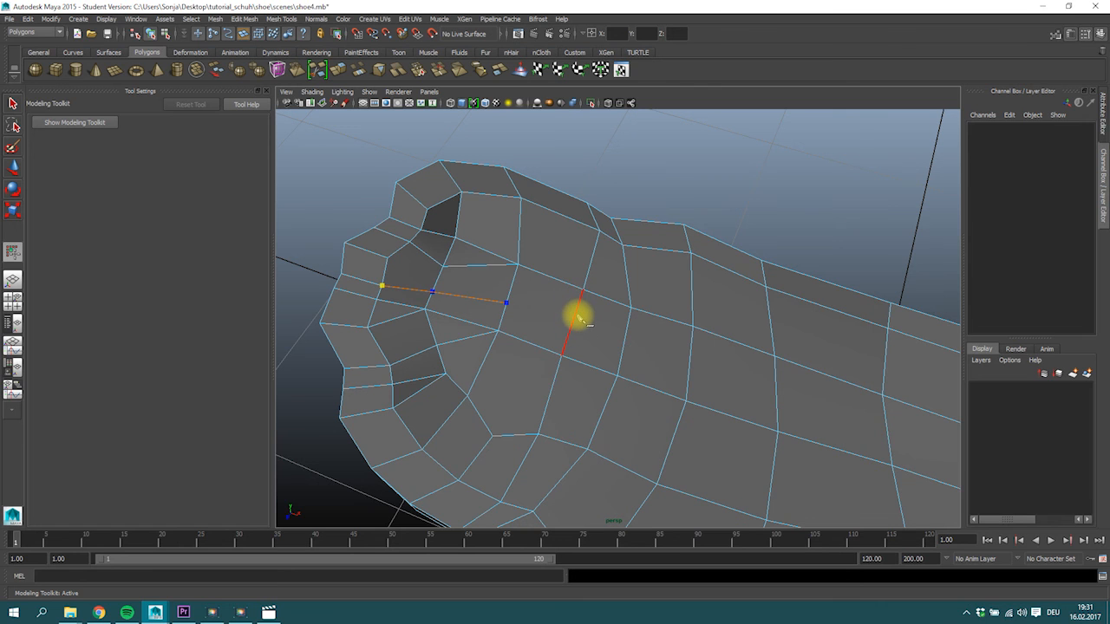
click(583, 291)
key(Return)
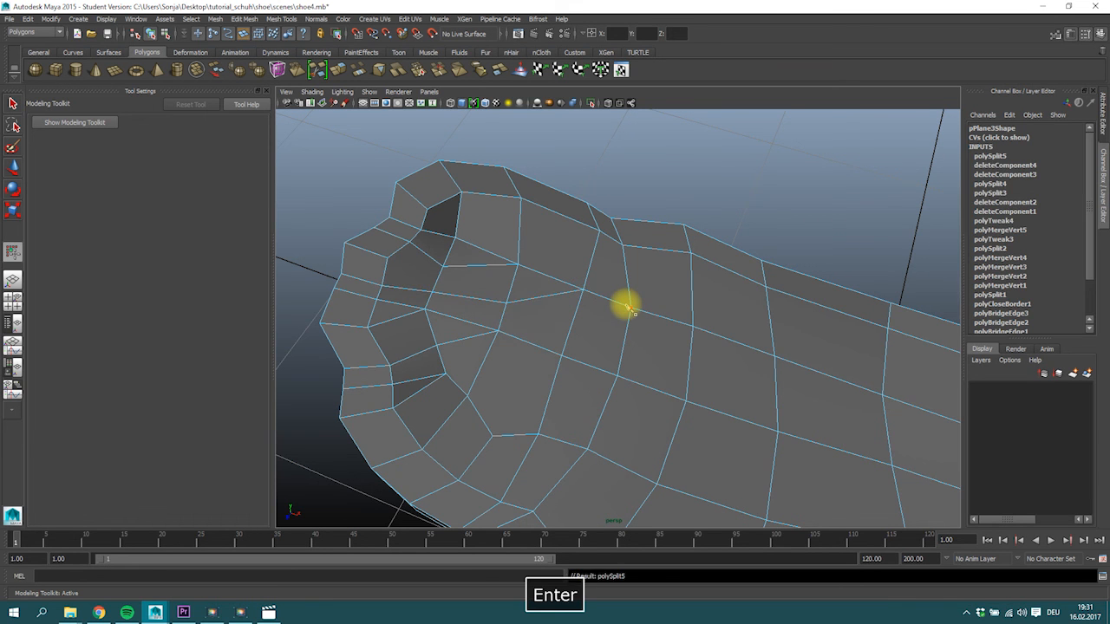
Smooth the surface behind the toes with the Sculpt Geometry Tool and return to the Select Tool.
alt+drag(359, 330, 381, 308)
alt+drag(378, 367, 354, 392)
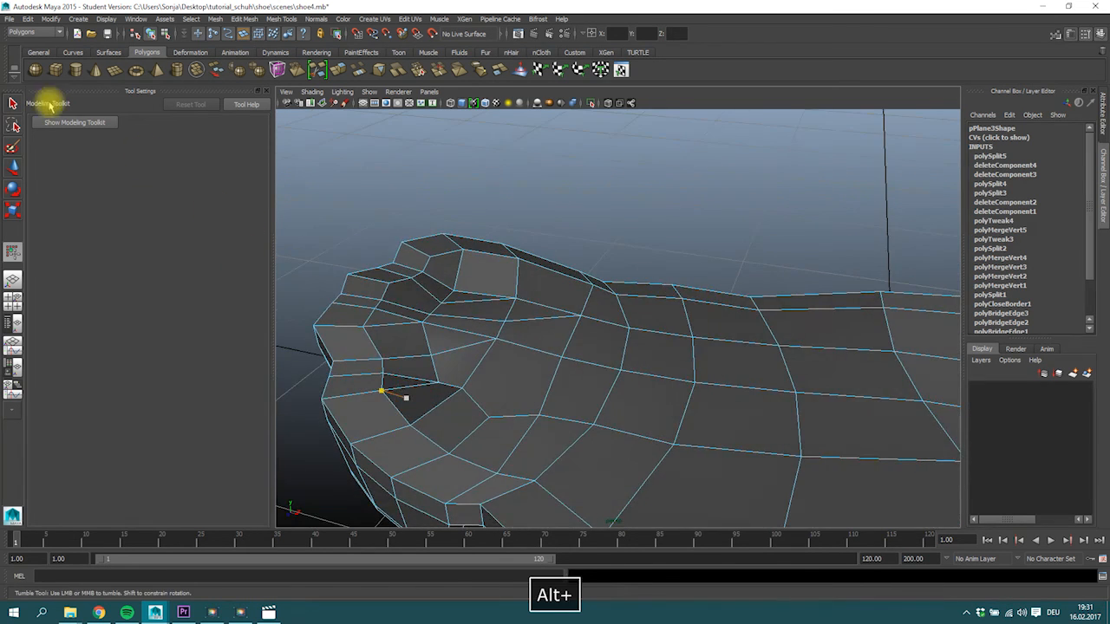
click(12, 103)
right_drag(458, 324, 508, 317)
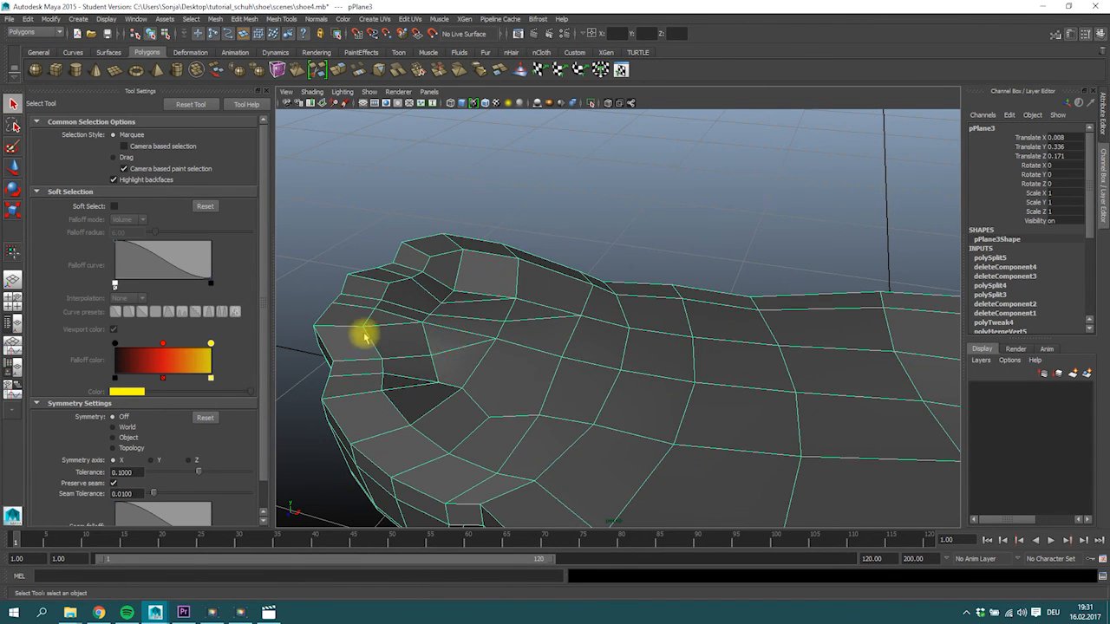
click(281, 18)
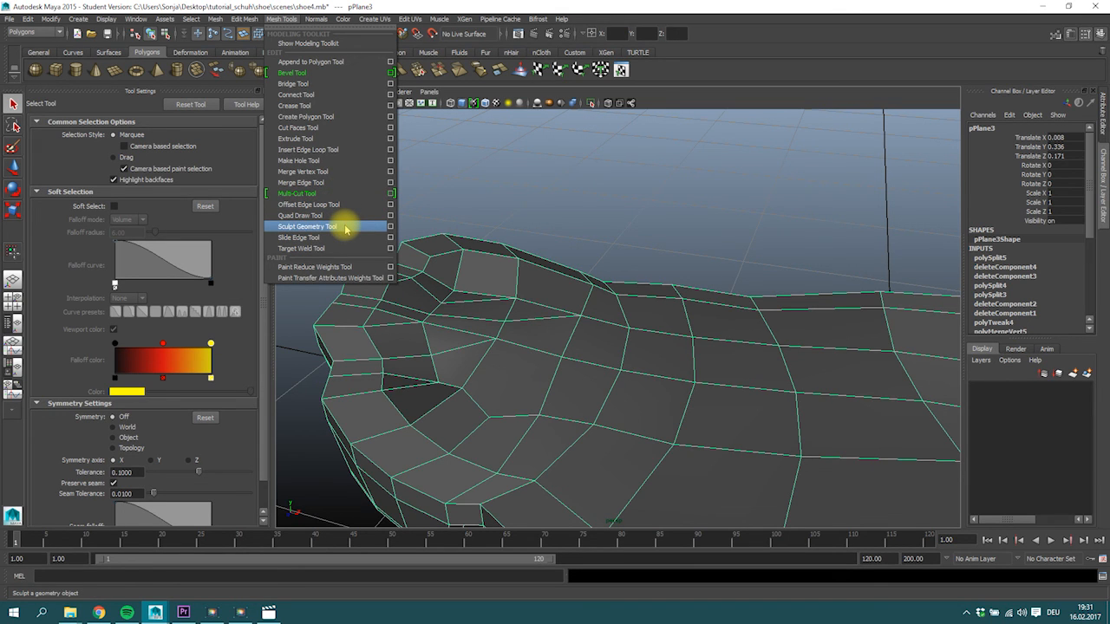
click(389, 226)
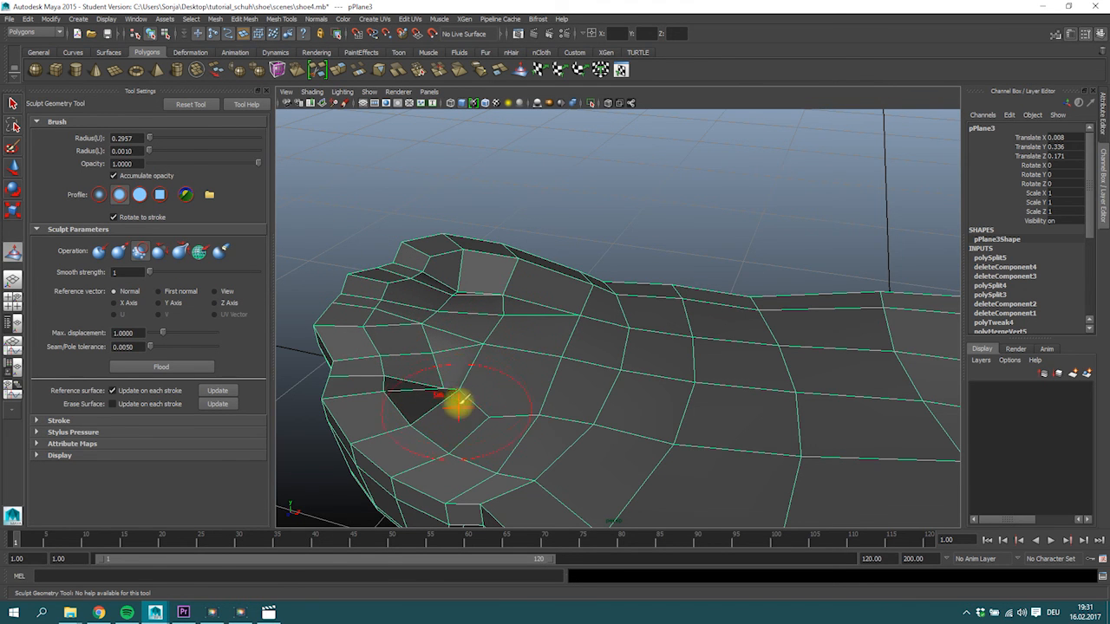
mouse_move(515, 379)
alt+mouse_down()
mouse_move(603, 399)
mouse_move(490, 347)
mouse_move(528, 390)
alt+mouse_up()
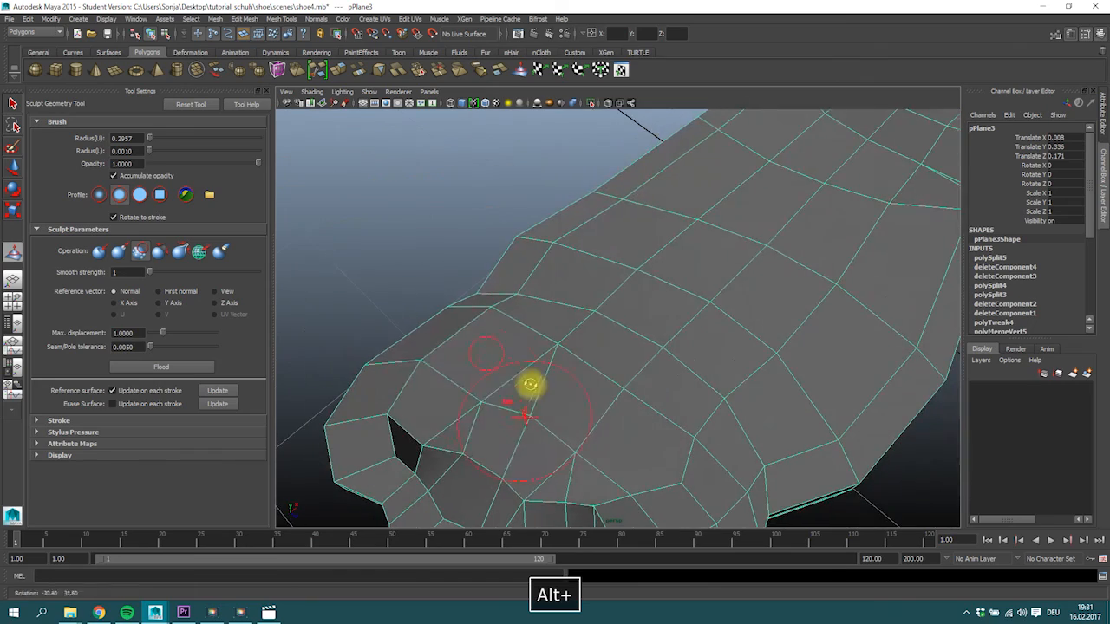
alt+drag(423, 445, 448, 411)
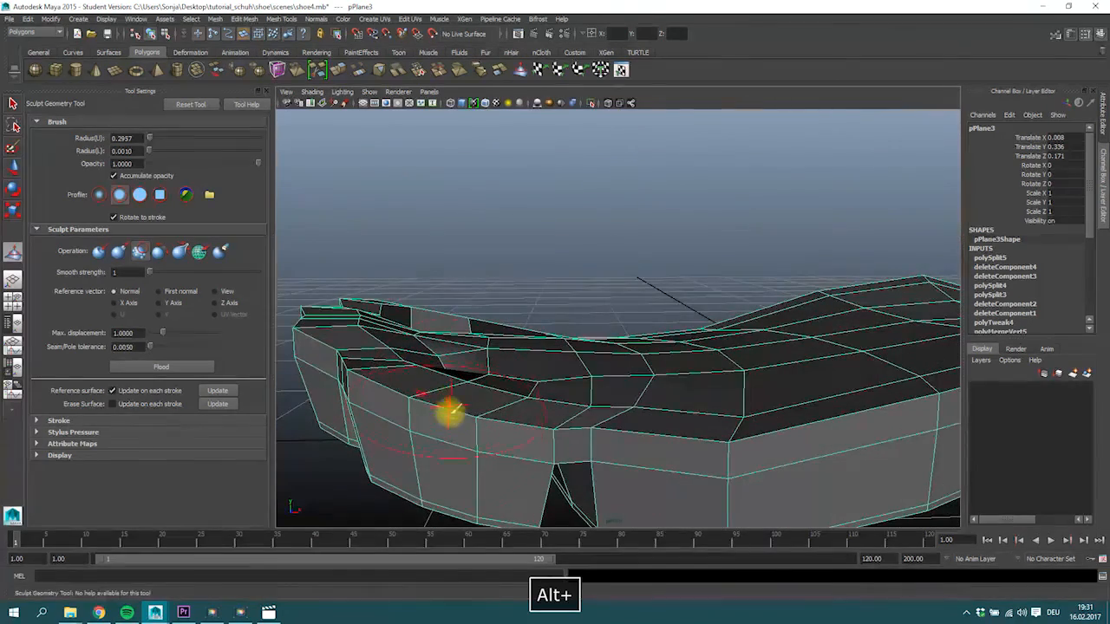
click(12, 106)
Move individual vertices in the hollow behind the toes vertically to even out the surface.
alt+drag(351, 281, 373, 332)
right_drag(426, 305, 399, 304)
alt+drag(447, 319, 380, 346)
click(458, 274)
key(1)
key(w)
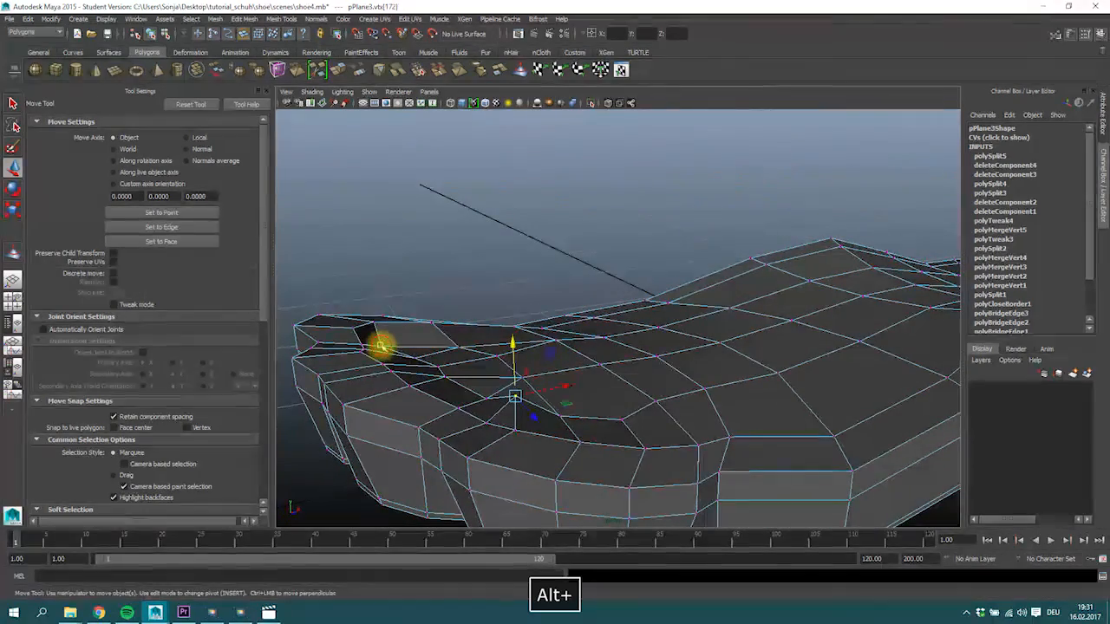
mouse_move(456, 355)
alt+mouse_down()
mouse_move(557, 362)
mouse_move(537, 404)
mouse_move(483, 410)
mouse_move(476, 365)
alt+mouse_up()
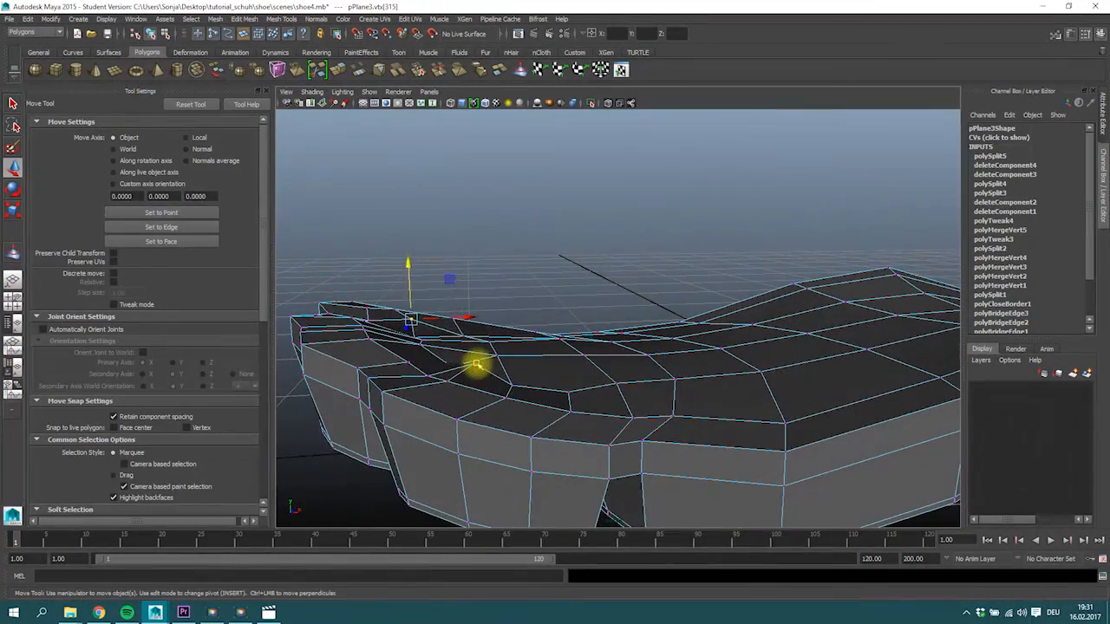
alt+drag(469, 322, 511, 364)
ctrl+drag(300, 389, 335, 438)
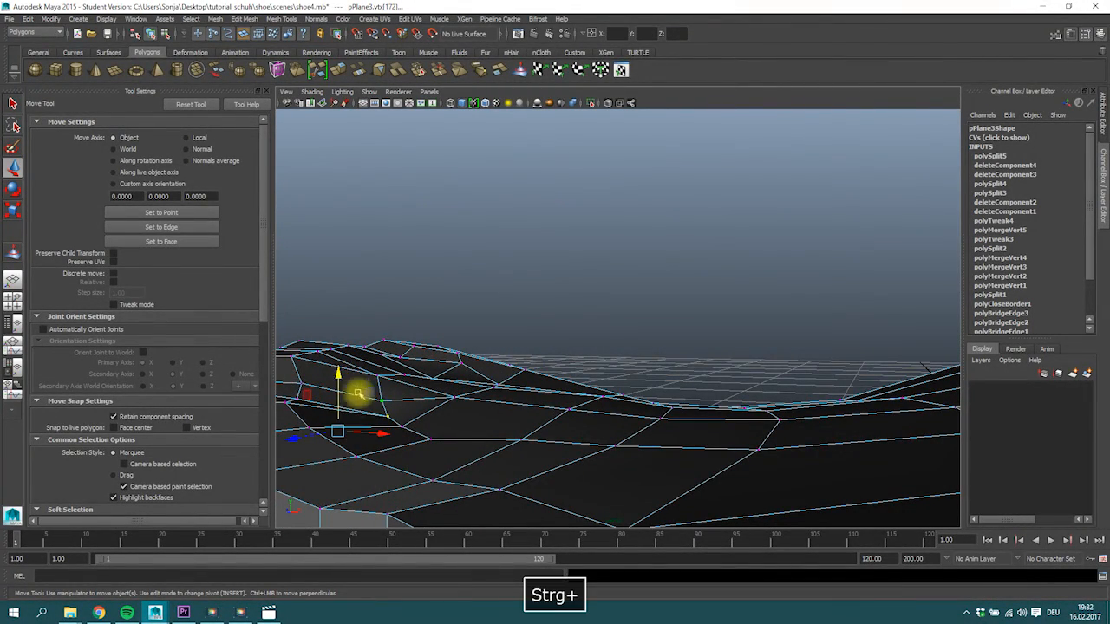
shift+click(391, 417)
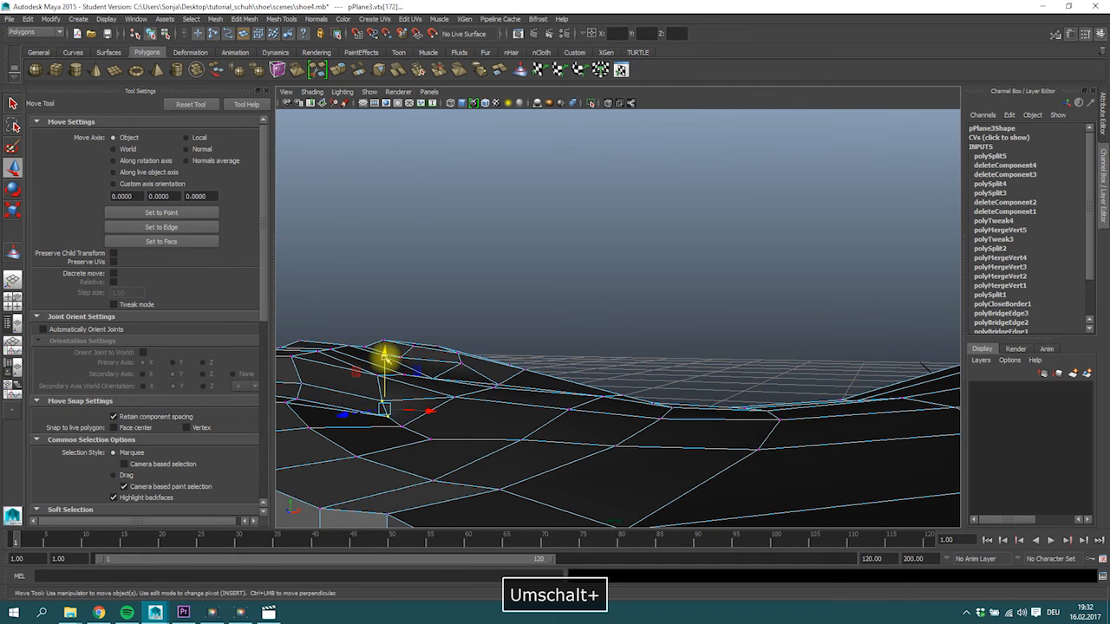
Turn on smooth preview, return to object mode and select the whole sole.
key(3)
alt+drag(597, 443, 654, 334)
right_click(654, 335)
right_drag(654, 335, 704, 321)
click(649, 245)
scroll(652, 251, down, 5)
alt+drag(659, 260, 567, 278)
mouse_move(640, 365)
alt+mouse_down()
mouse_move(660, 327)
mouse_move(703, 307)
mouse_move(575, 304)
mouse_move(616, 339)
mouse_move(624, 275)
mouse_move(664, 262)
mouse_move(651, 324)
mouse_move(622, 367)
alt+mouse_up()
click(621, 367)
Save the scene shoe4.mb, accepting the student version notice.
key(ctrl+s)
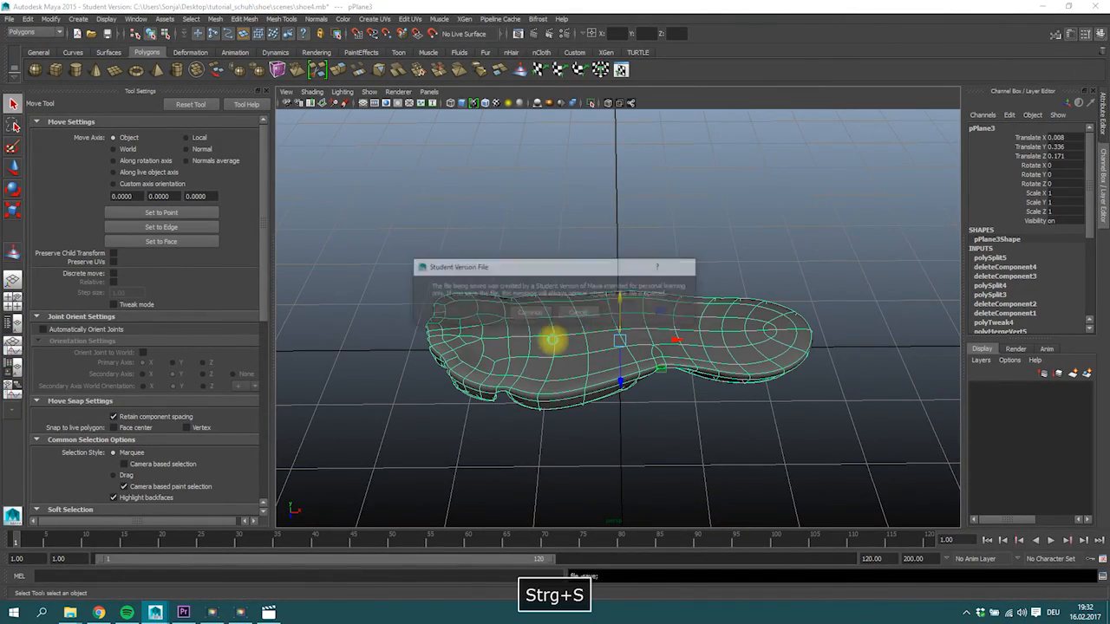
click(518, 313)
key(space)
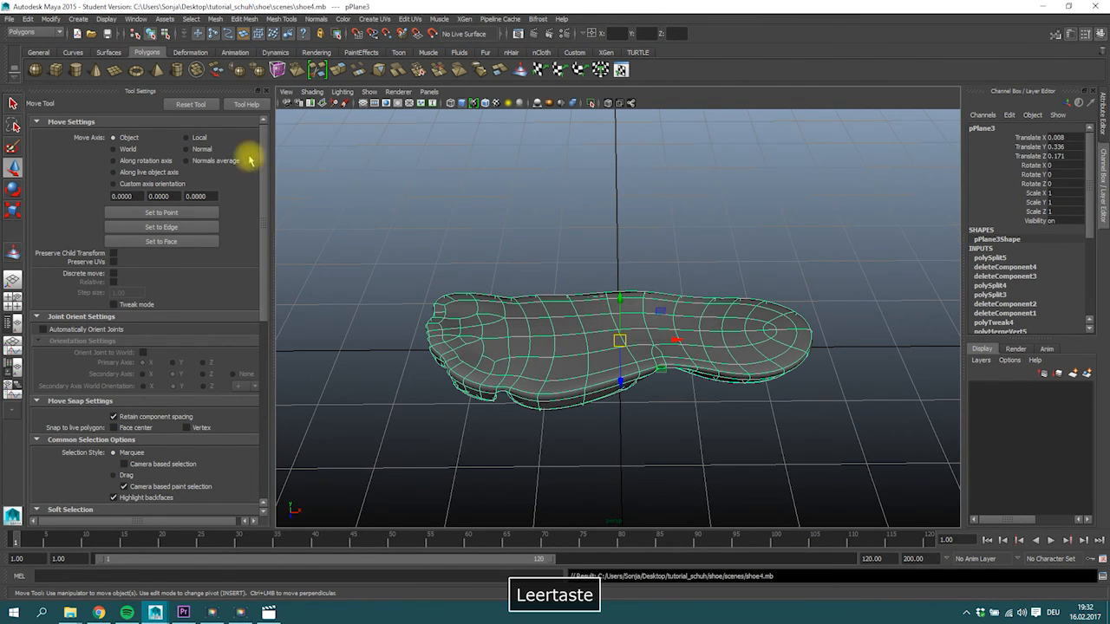
Unhide the top-view shoe reference imagePlane4 from the Outliner and return to the four-view layout.
click(12, 300)
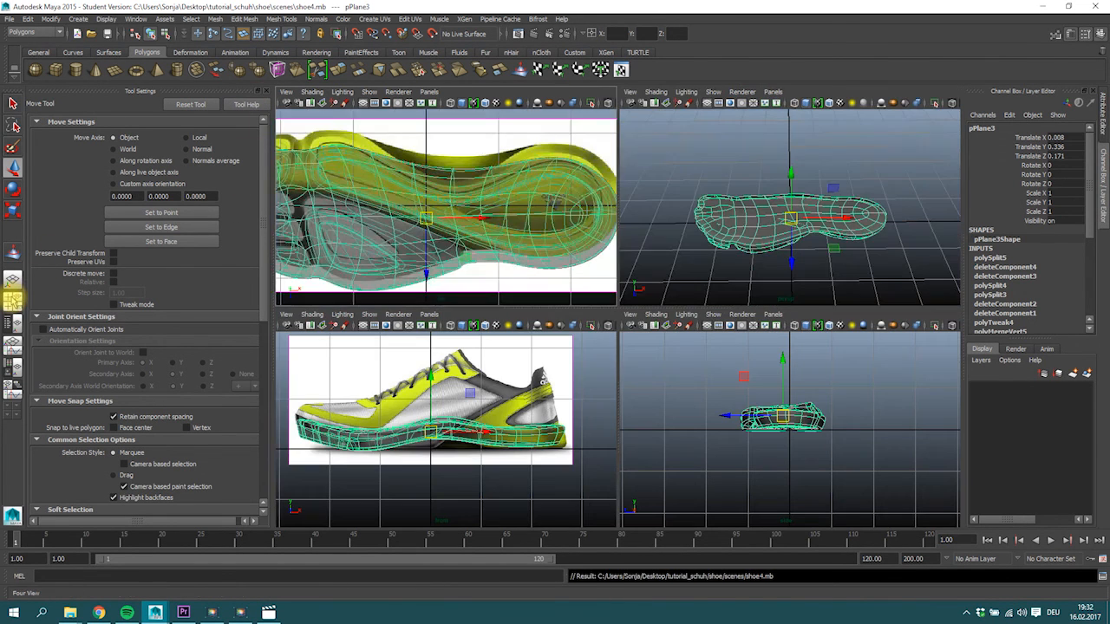
click(12, 322)
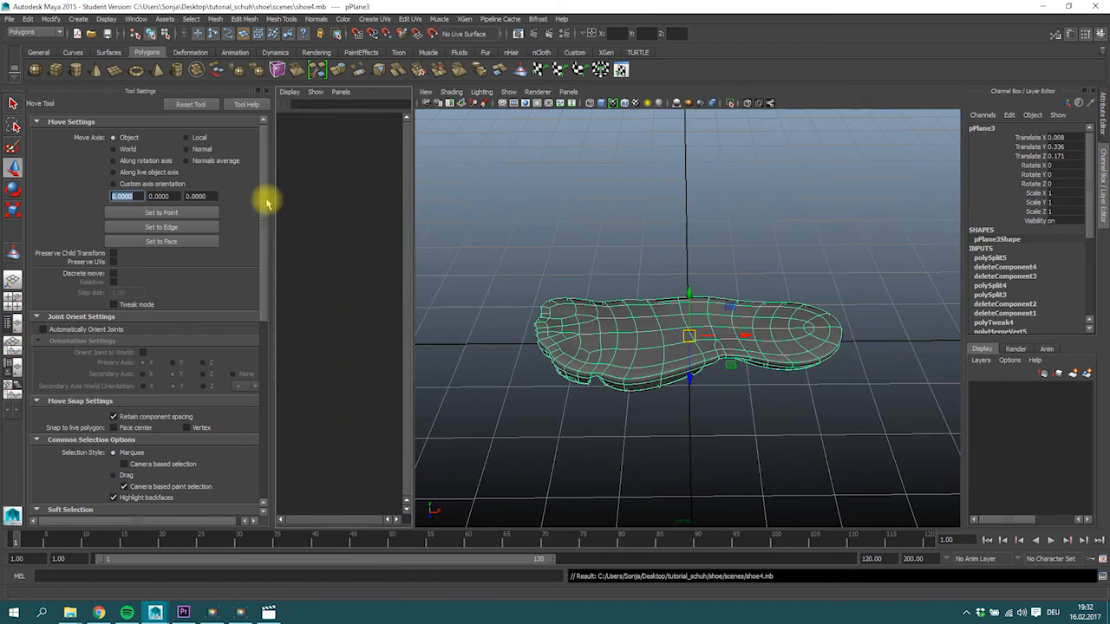
click(326, 177)
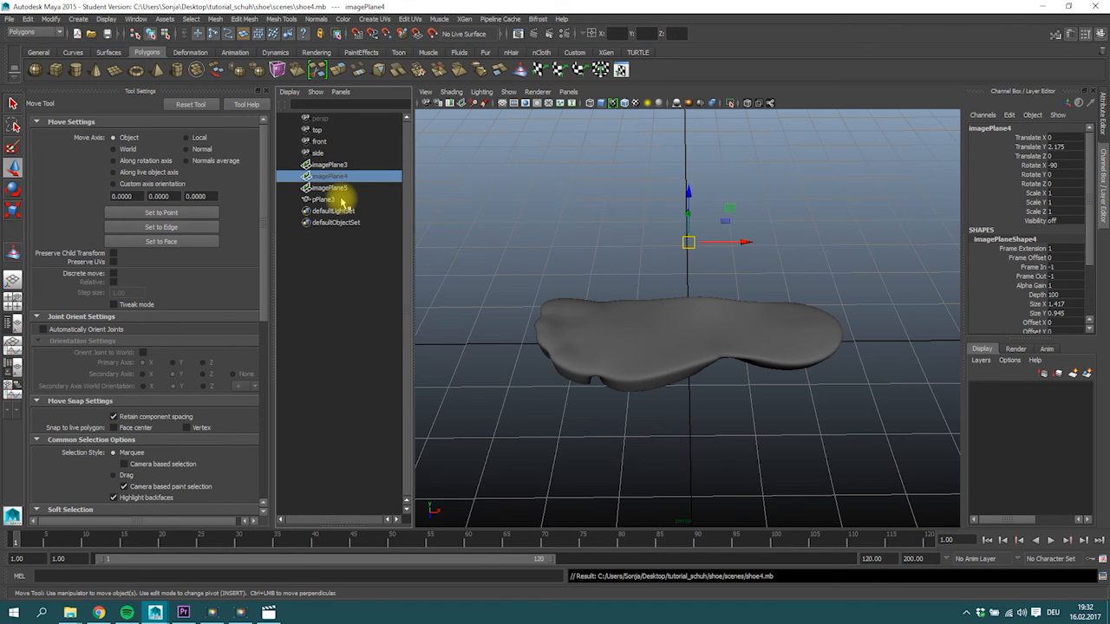
key(shift+h)
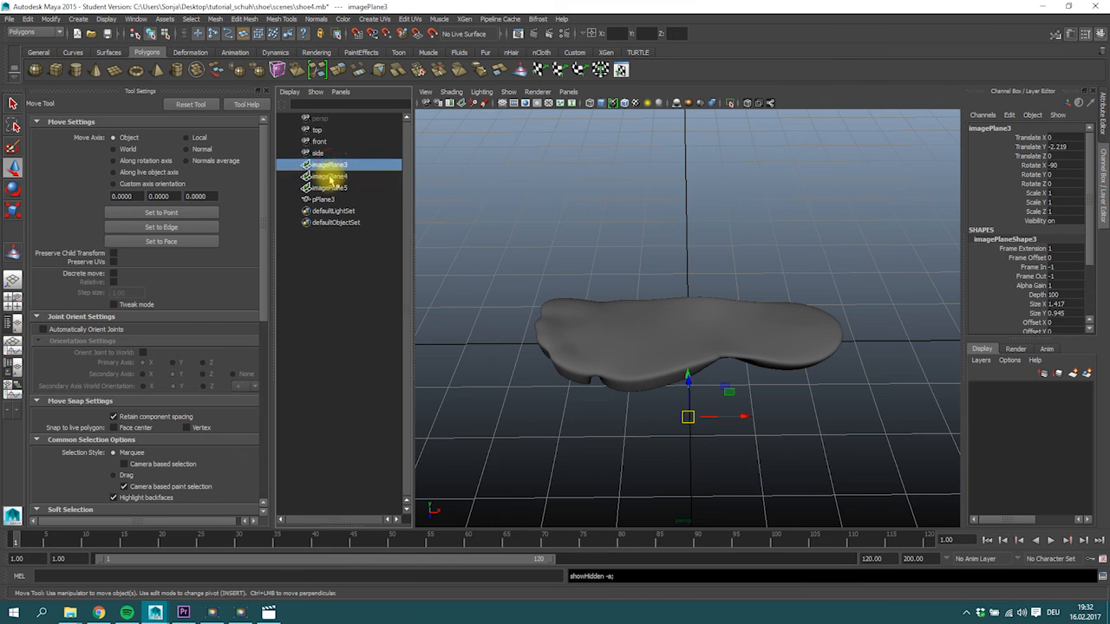
key(space)
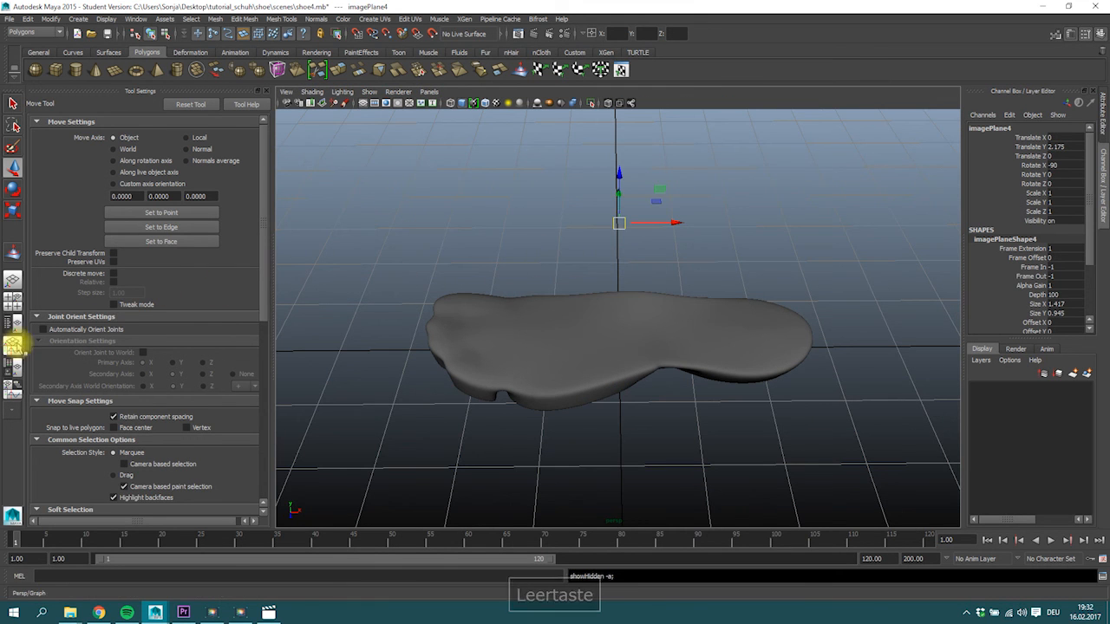
click(13, 301)
alt+right_drag(851, 220, 781, 228)
alt+right_drag(442, 228, 459, 225)
alt+drag(458, 226, 471, 318)
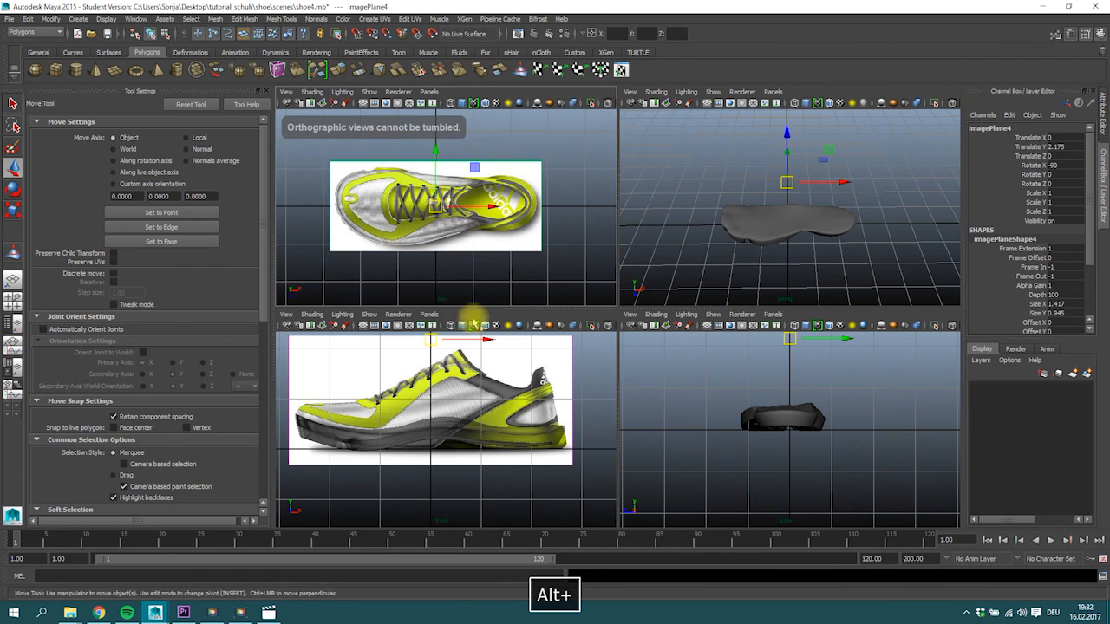
alt+drag(806, 193, 803, 303)
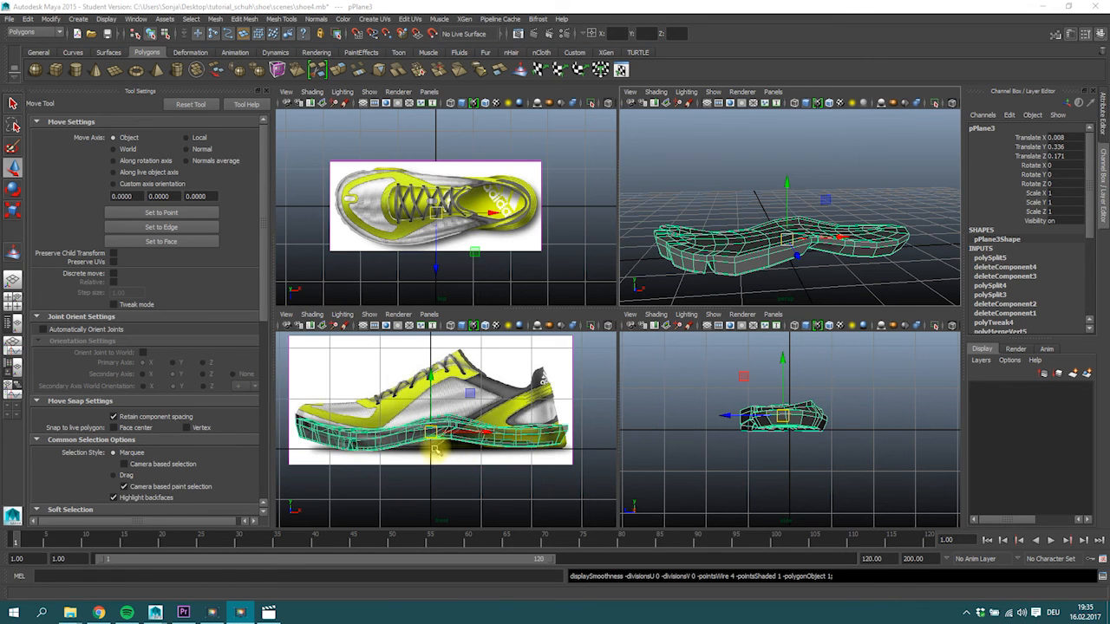
In vertex mode, lower the bottom corner vertices at the sole's arch notch to match the side reference.
alt+right_drag(404, 443, 445, 442)
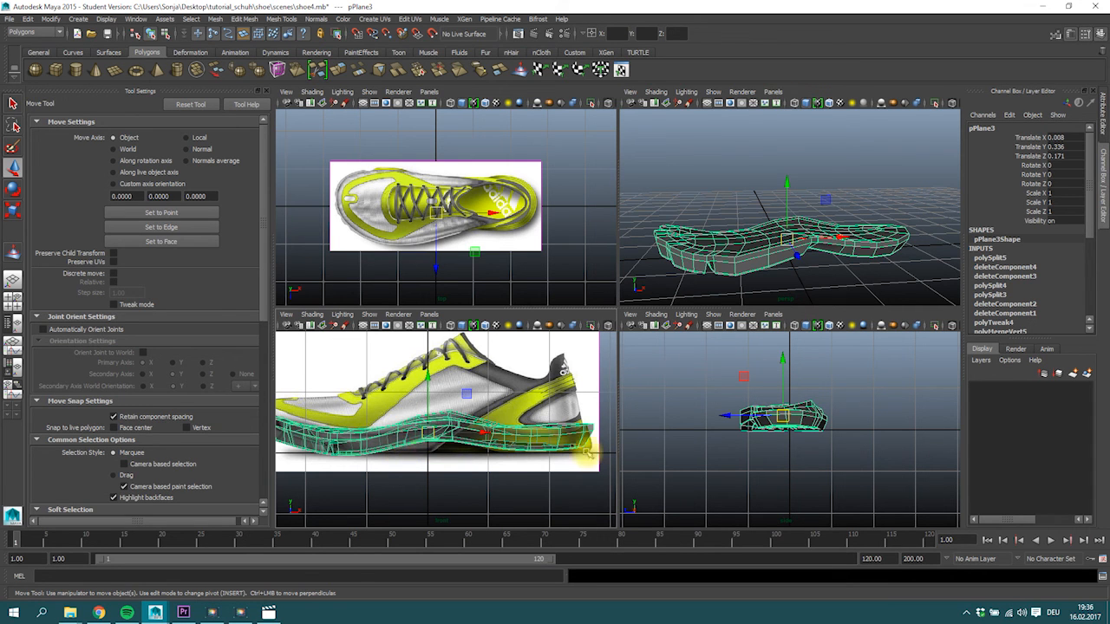
alt+middle_drag(490, 442, 580, 442)
alt+right_drag(453, 443, 478, 398)
alt+drag(844, 228, 708, 233)
right_click(716, 170)
click(684, 170)
mouse_move(708, 234)
alt+mouse_down()
mouse_move(725, 263)
mouse_move(771, 272)
mouse_move(726, 232)
alt+mouse_up()
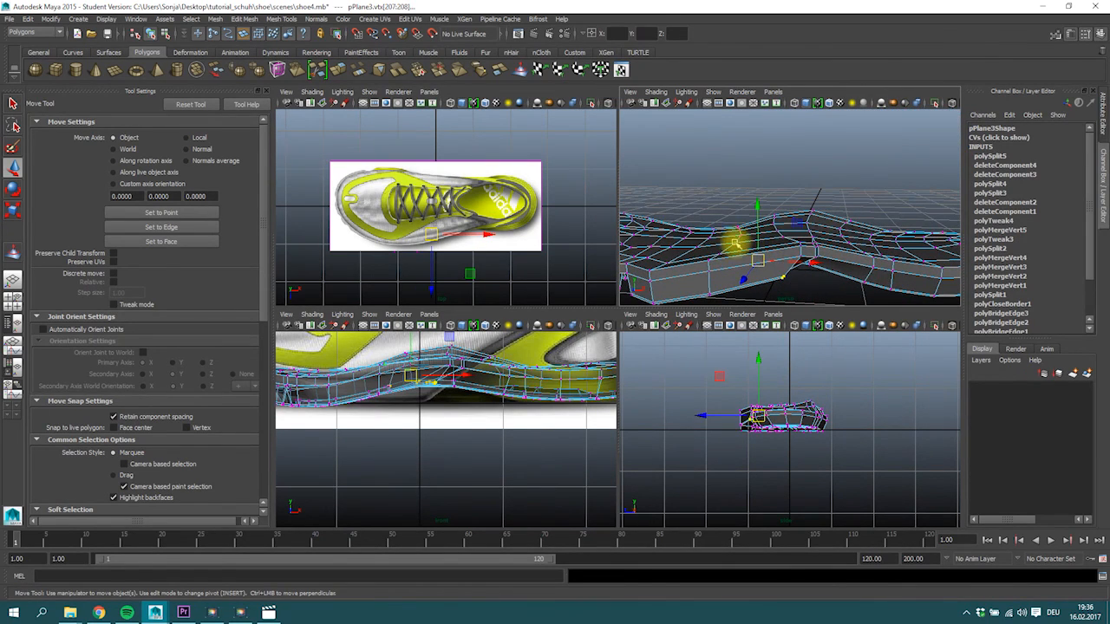
alt+drag(408, 382, 416, 384)
alt+drag(855, 240, 785, 275)
scroll(318, 395, down, 5)
scroll(389, 395, up, 5)
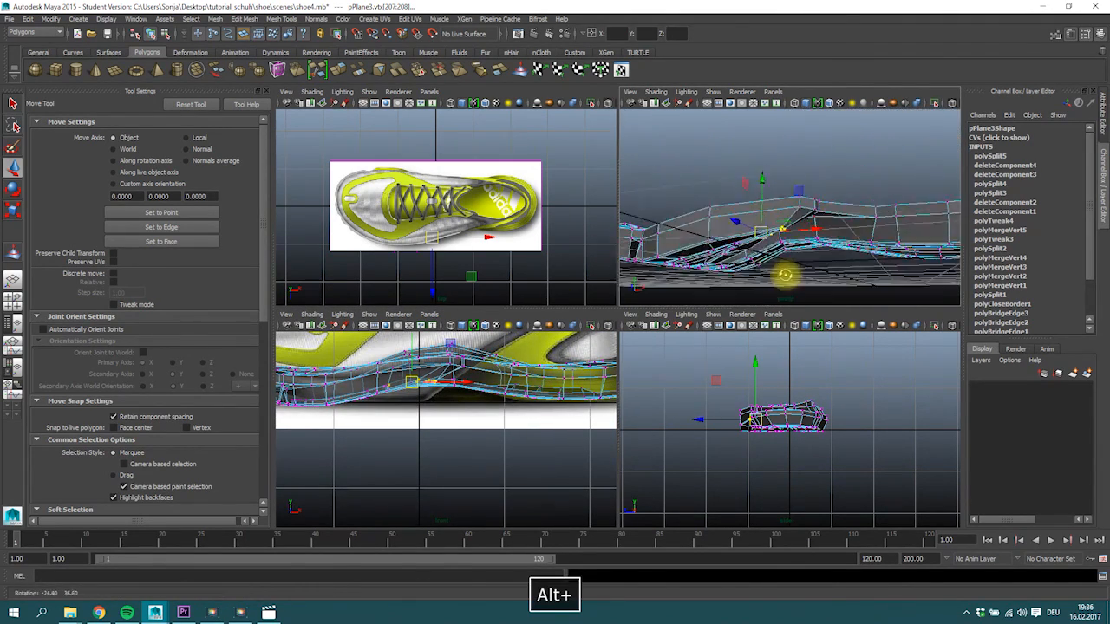
drag(776, 197, 771, 189)
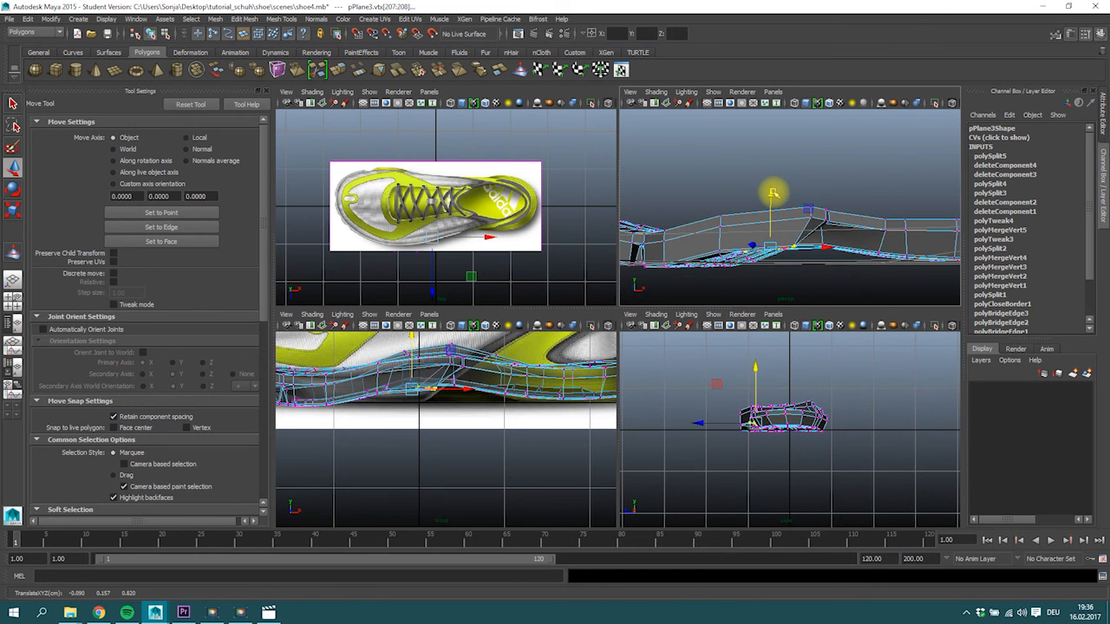
mouse_move(786, 204)
alt+mouse_down()
mouse_move(790, 151)
mouse_move(798, 193)
alt+mouse_up()
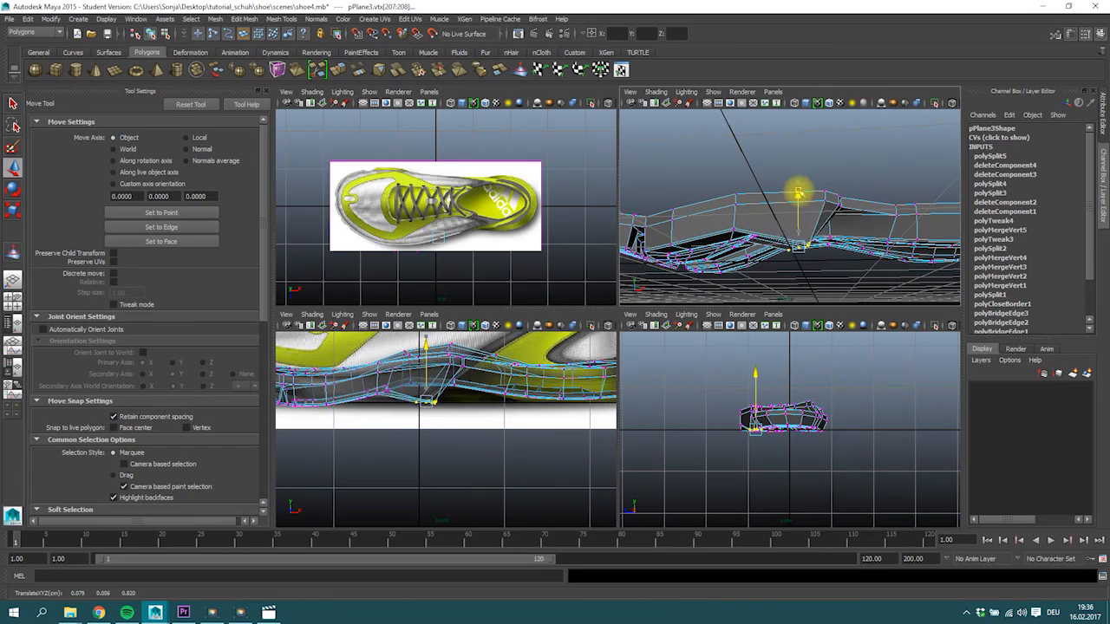
Add the bottom vertices along the arch pad's inner edge to the selection and compare them with the side reference.
alt+drag(811, 241, 515, 164)
key(space)
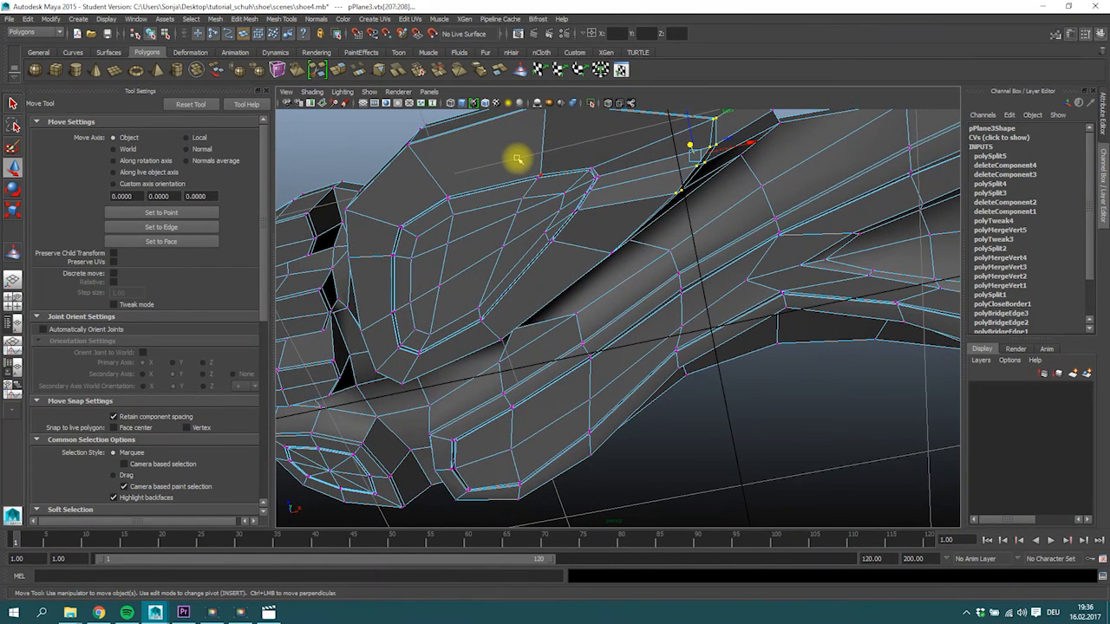
ctrl+shift+click(583, 196)
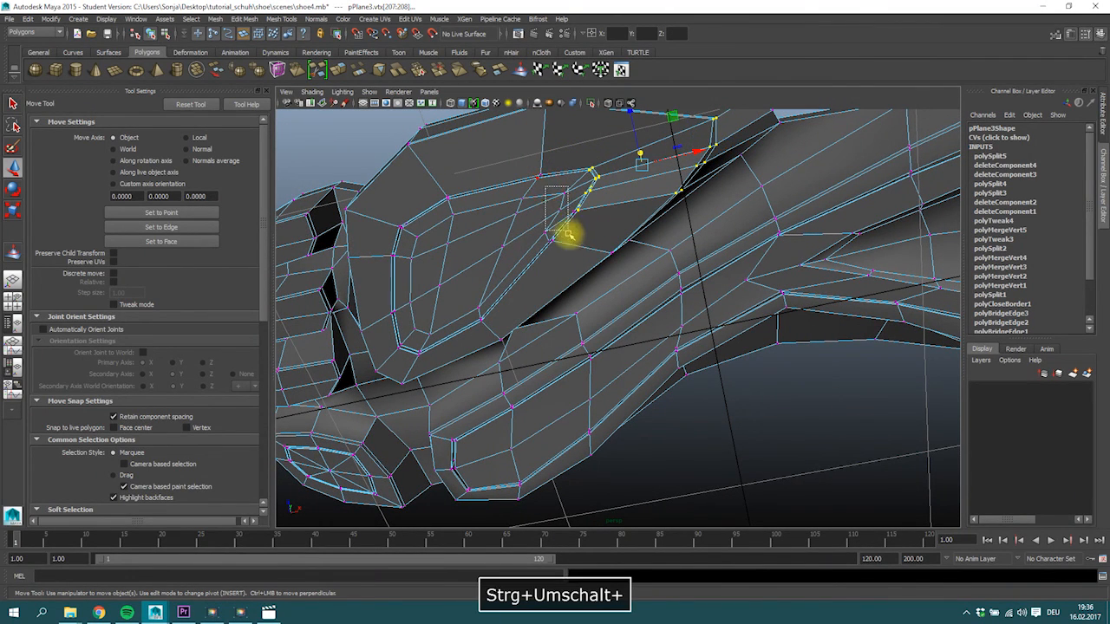
alt+drag(649, 203, 581, 292)
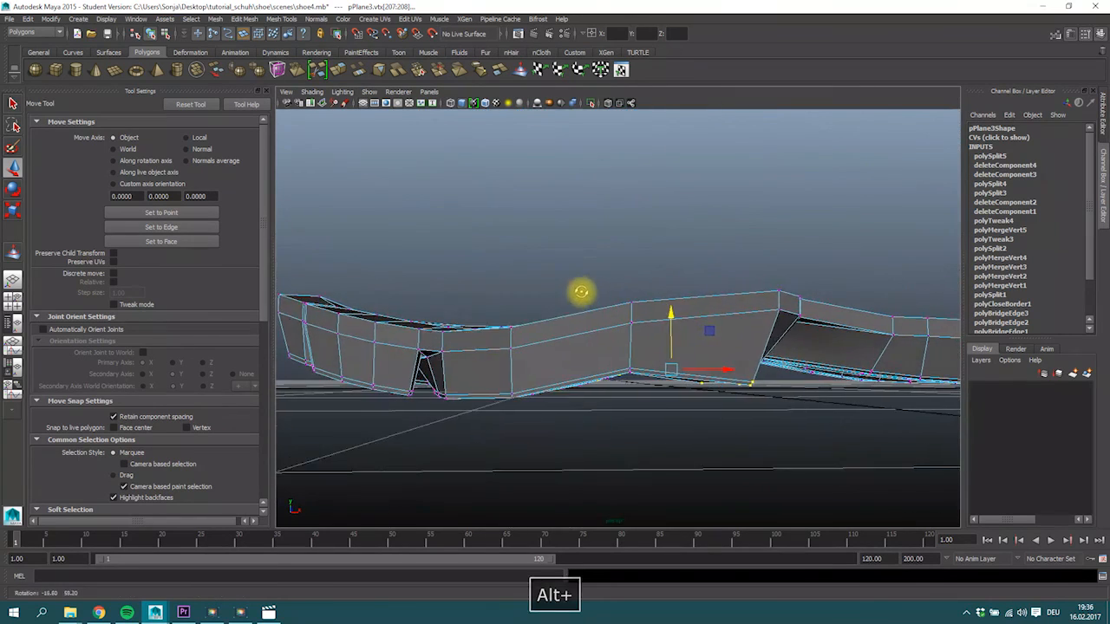
key(space)
alt+middle_drag(397, 389, 483, 399)
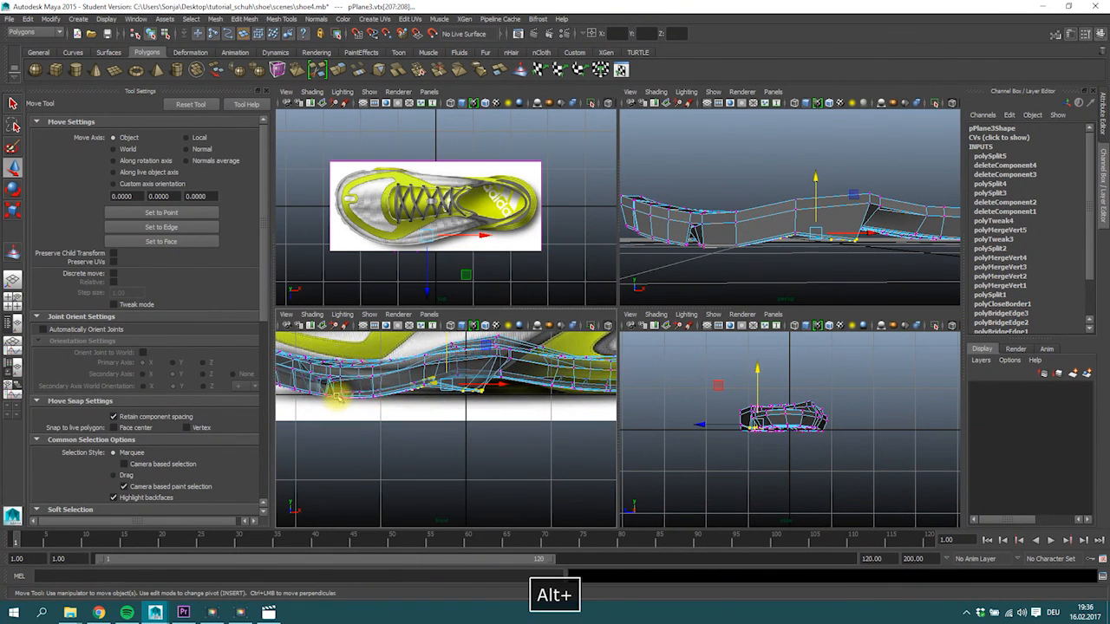
alt+right_drag(453, 390, 463, 390)
alt+middle_drag(462, 390, 471, 398)
alt+right_drag(471, 403, 500, 404)
alt+middle_drag(474, 403, 459, 404)
alt+click(459, 402)
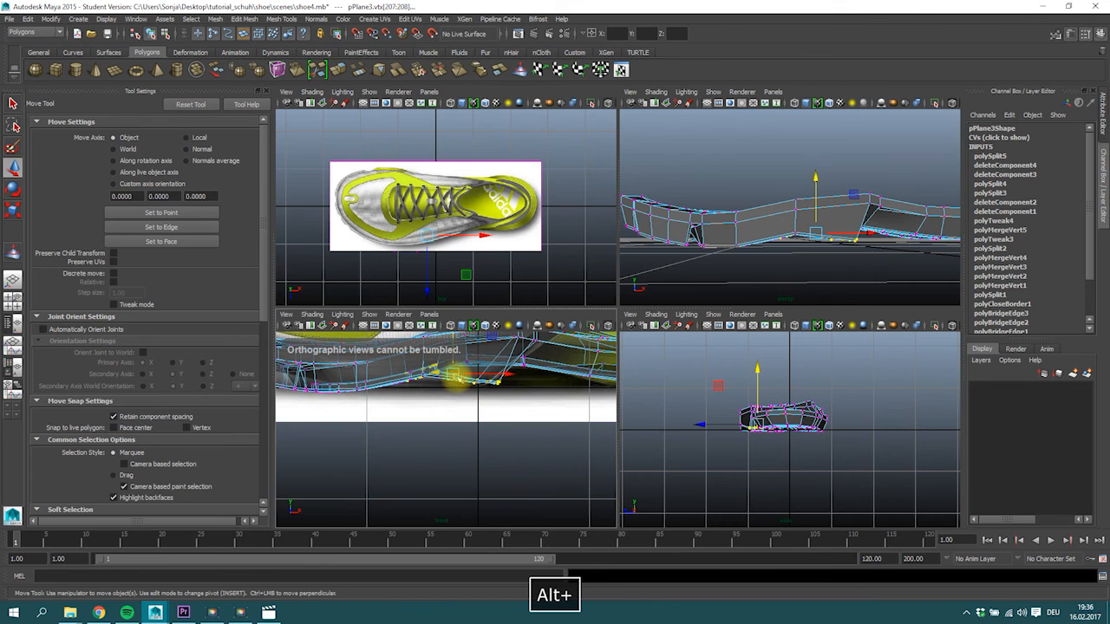
Lower the bottom vertices along the arch pad's inner edge towards the outline in the side reference.
ctrl+shift+click(397, 378)
alt+drag(740, 216, 767, 210)
ctrl+drag(796, 283, 796, 282)
alt+drag(795, 282, 786, 170)
key(ctrl+z)
key(ctrl+z)
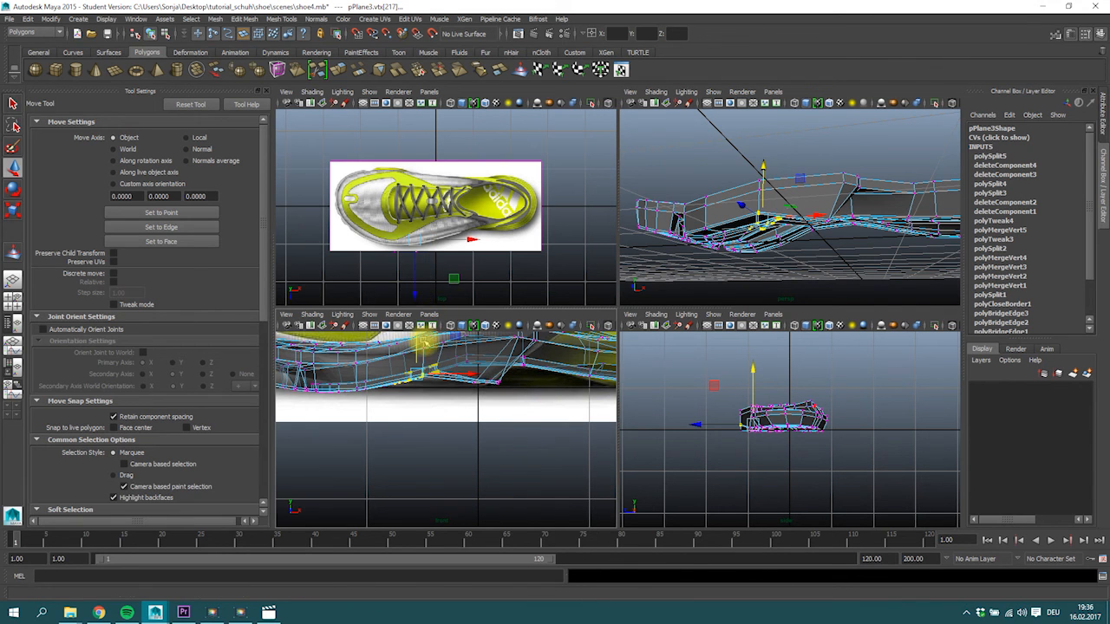
drag(767, 165, 763, 176)
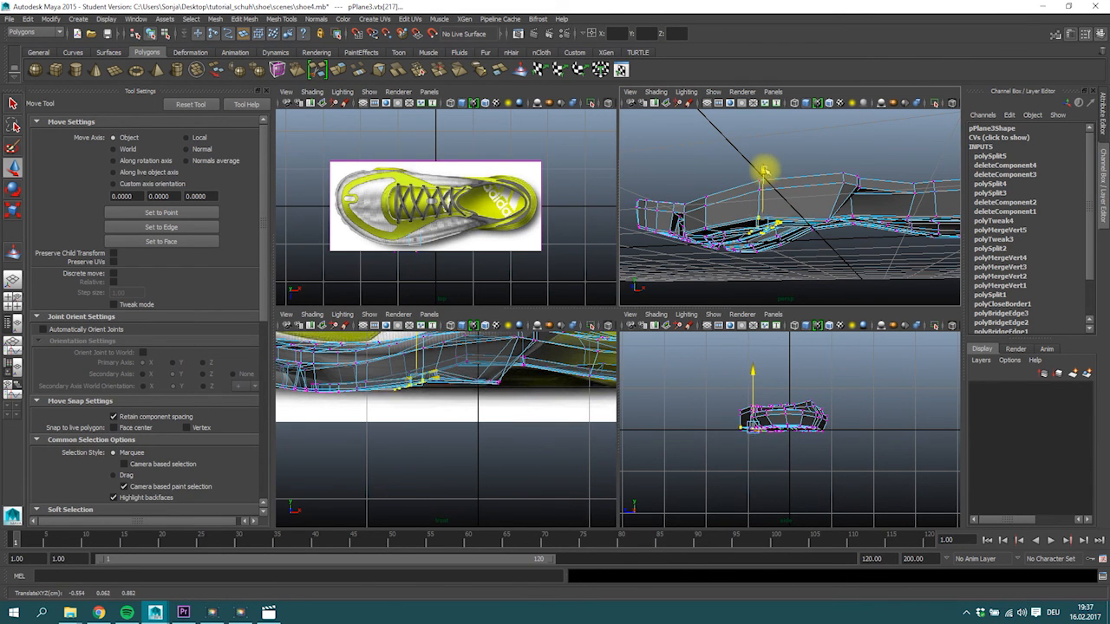
Refine the selection of the arch pad's bottom vertices and lower the remaining ones to the side reference's lower outline.
ctrl+drag(382, 360, 393, 386)
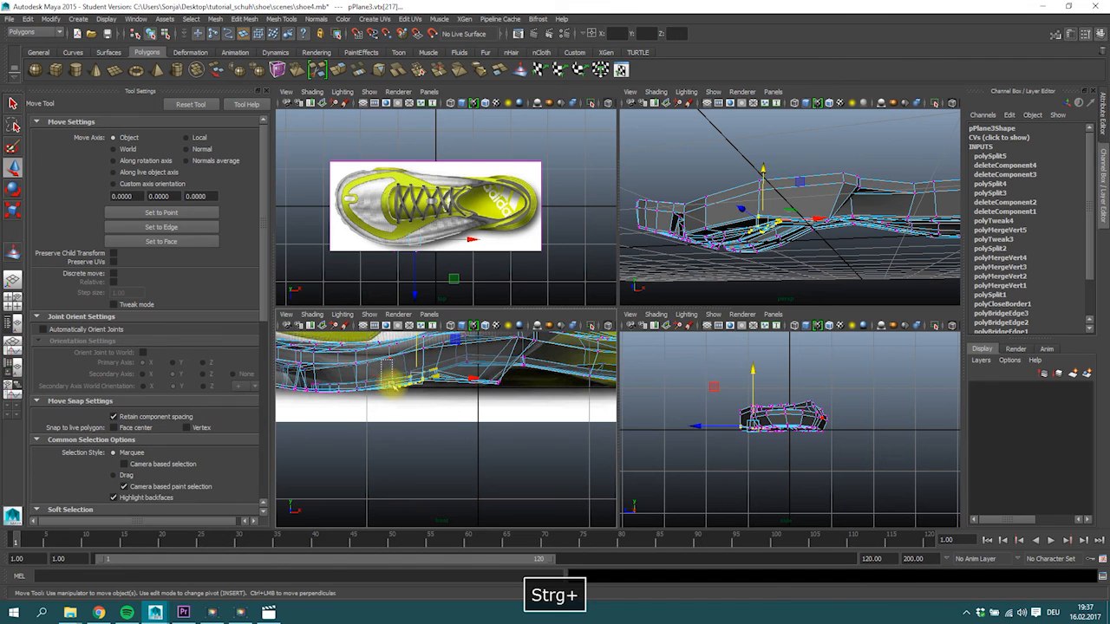
drag(422, 338, 423, 344)
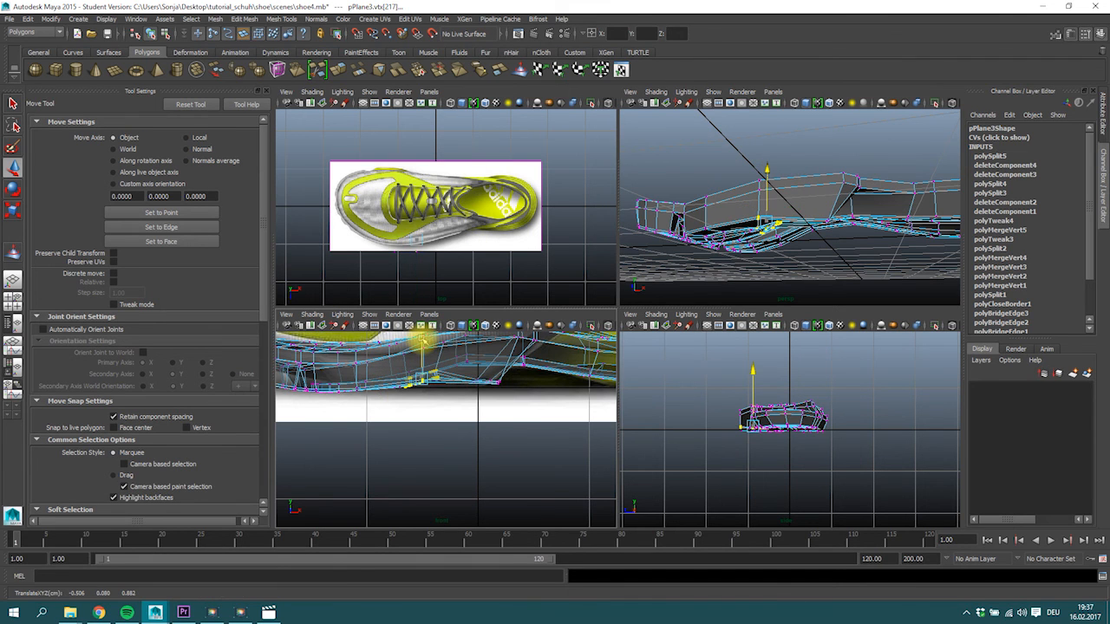
ctrl+drag(381, 378, 412, 392)
drag(425, 350, 420, 392)
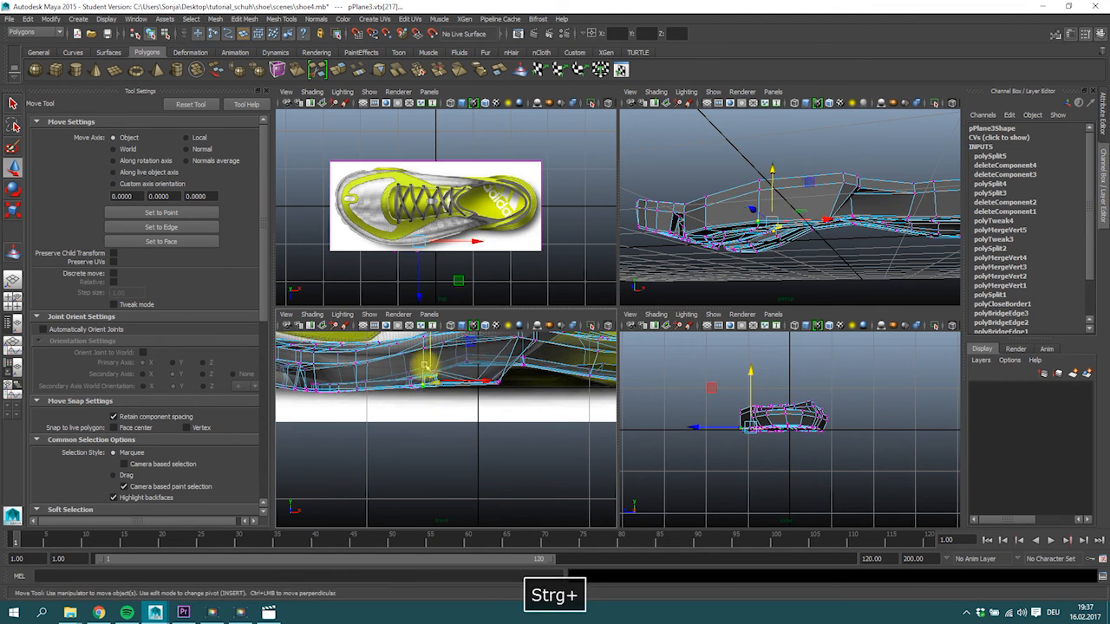
mouse_move(427, 344)
mouse_down()
mouse_move(423, 397)
mouse_move(433, 354)
mouse_up()
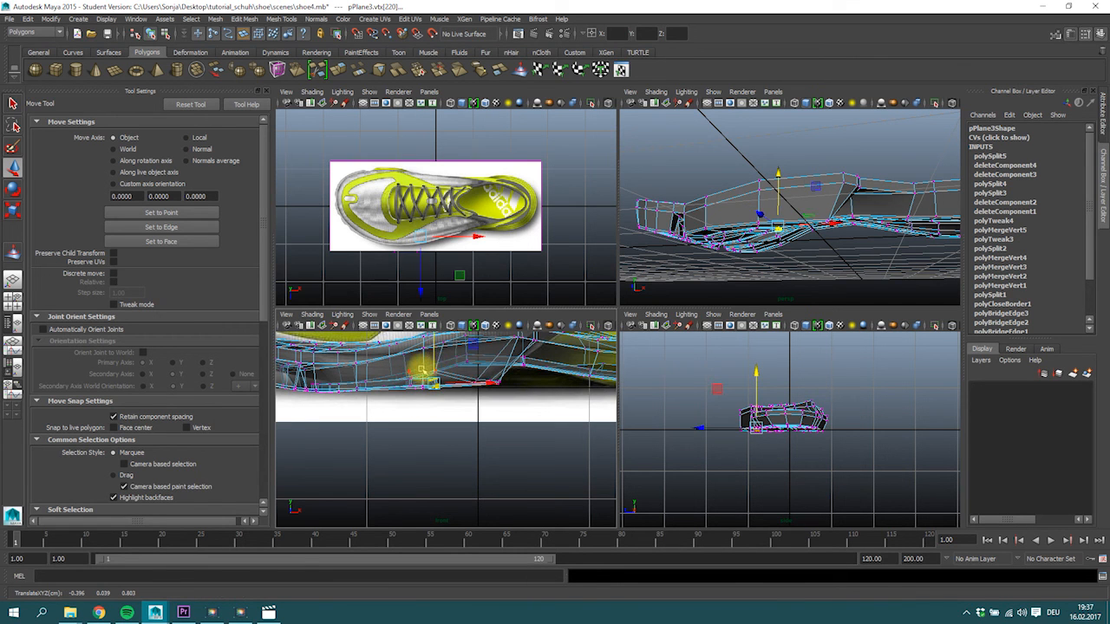
Select the raised inner vertex on the arch pad's underside and lower it to the level of the neighbouring bottom vertices.
alt+drag(772, 217, 738, 236)
click(746, 239)
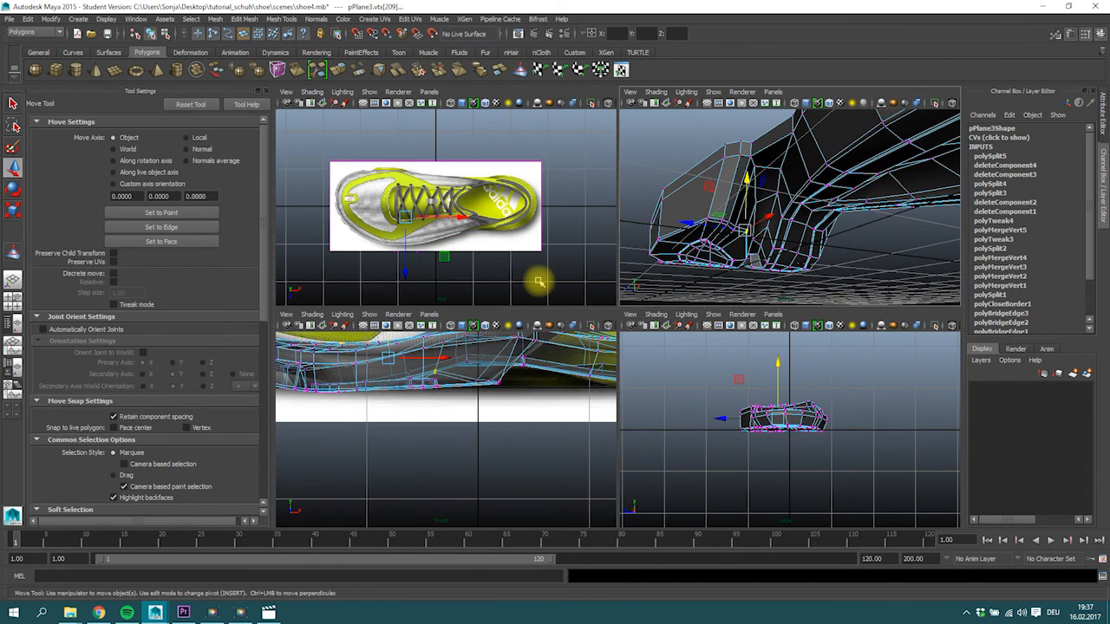
ctrl+drag(314, 338, 351, 358)
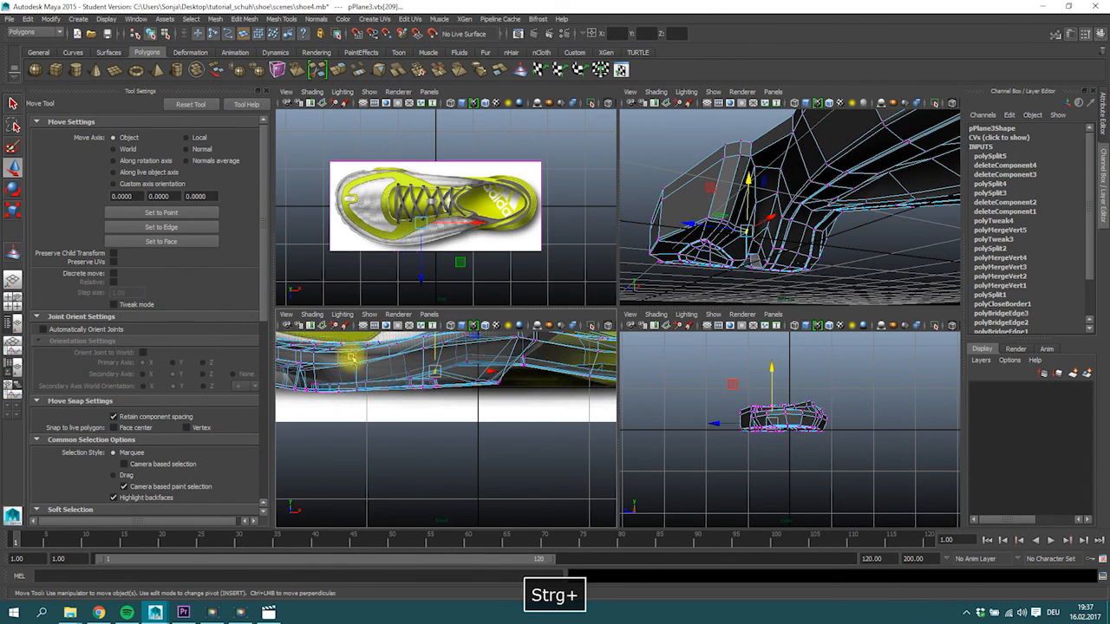
drag(435, 340, 436, 343)
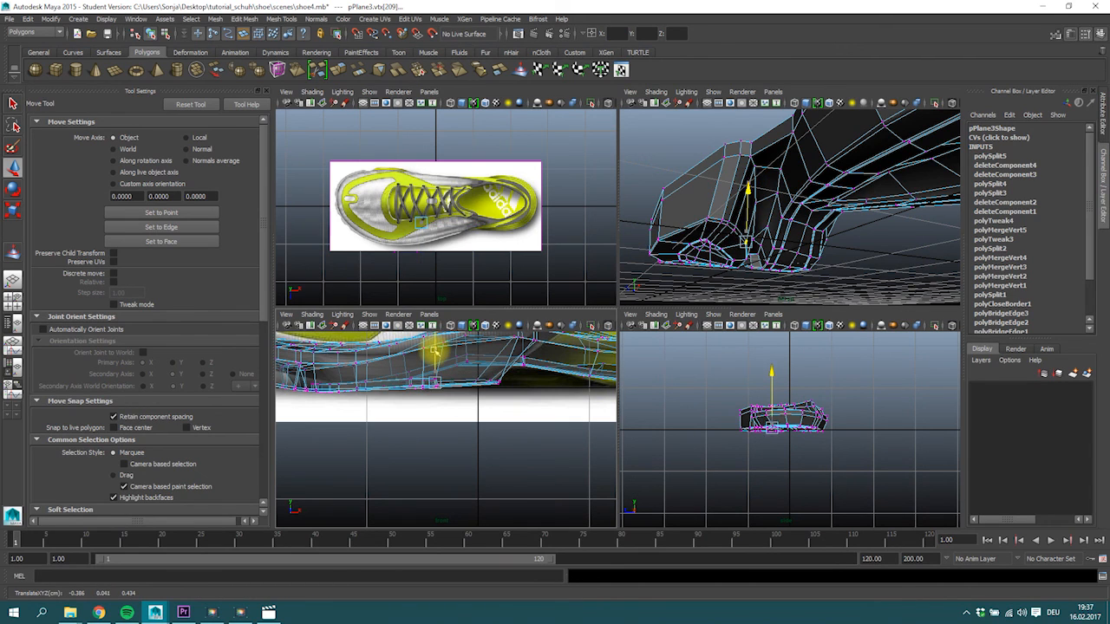
Lower the underside vertices near the middle of the arch to follow the sole's bottom line in the side view.
alt+drag(745, 251, 734, 223)
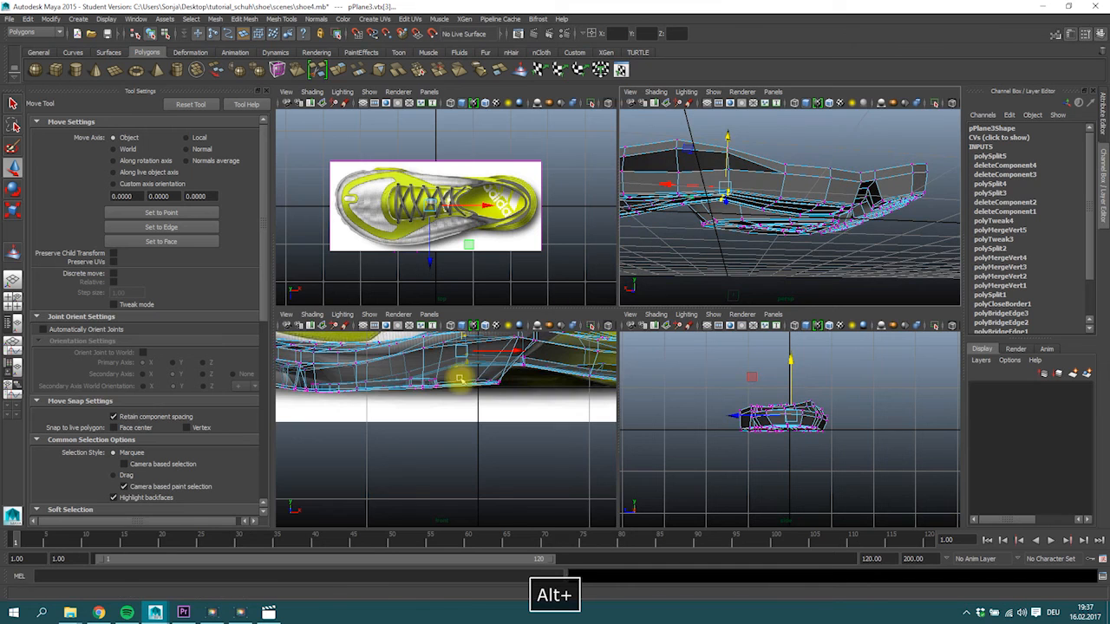
alt+middle_drag(452, 333, 448, 350)
ctrl+drag(456, 339, 457, 345)
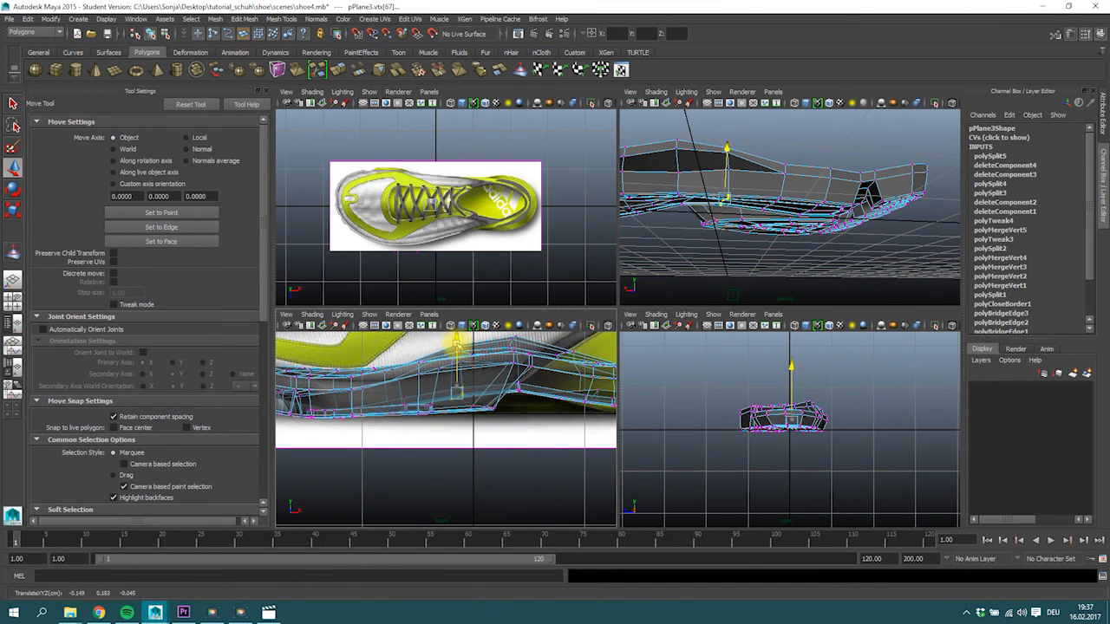
Try to lower the underside vertices at the peak of the arch notch, undo the move, and check the selection for stray top-surface vertices.
alt+drag(677, 247, 702, 161)
click(715, 177)
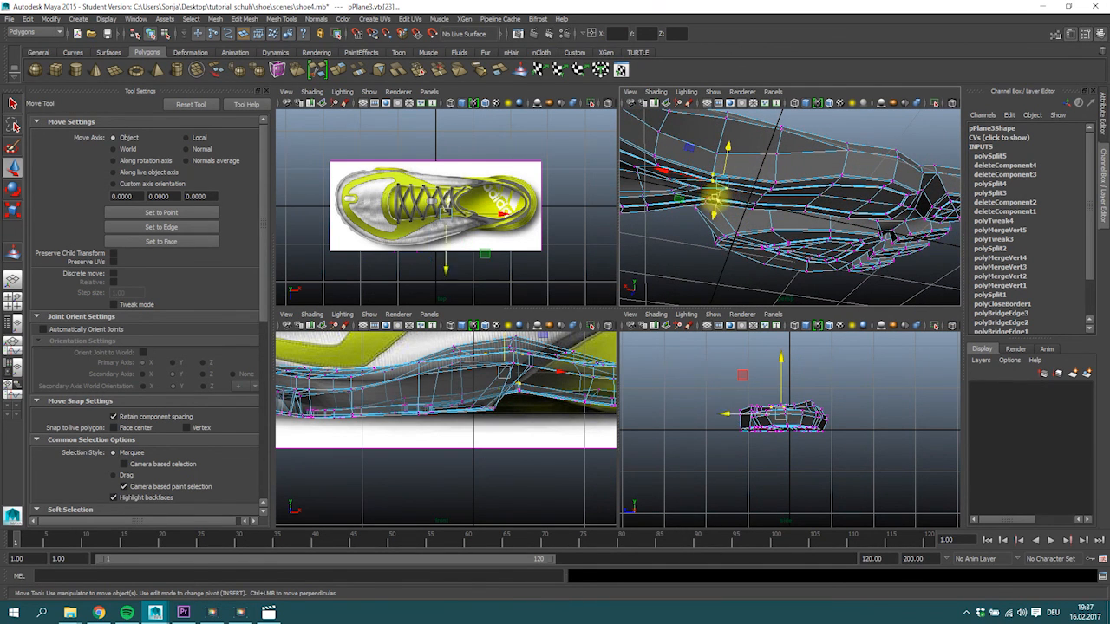
alt+middle_drag(521, 359, 471, 377)
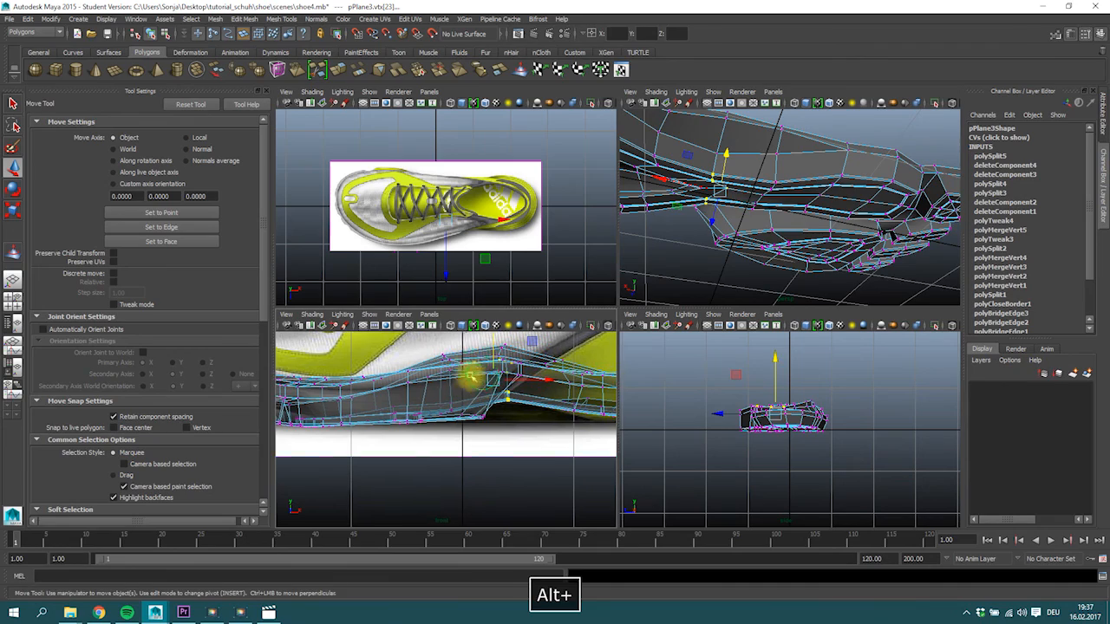
alt+drag(738, 218, 734, 295)
drag(719, 129, 719, 132)
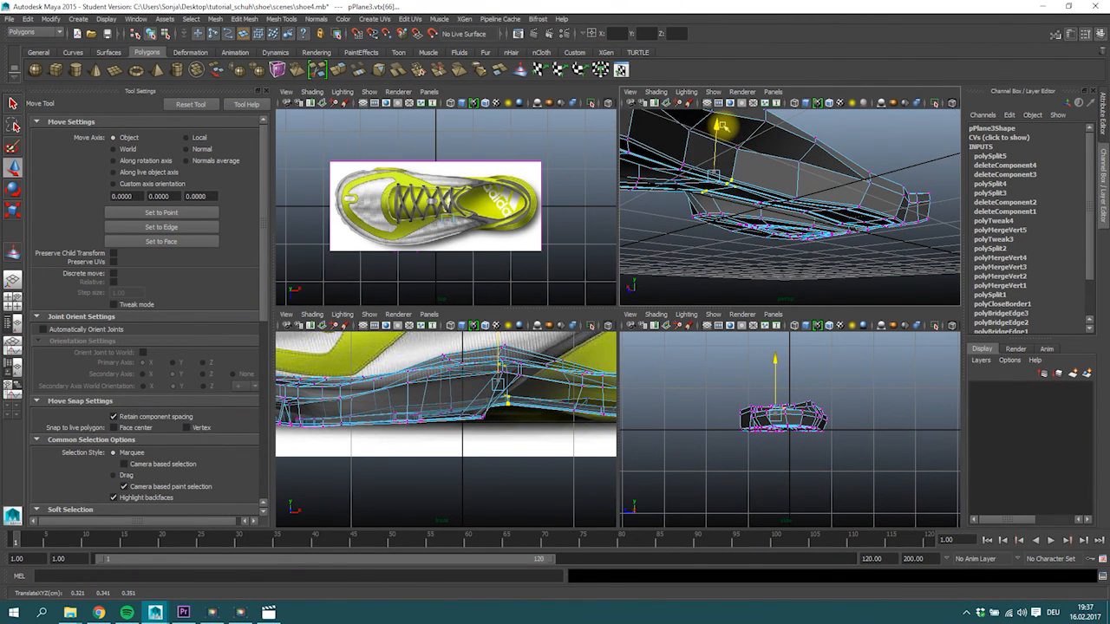
alt+drag(768, 148, 700, 153)
key(ctrl+z)
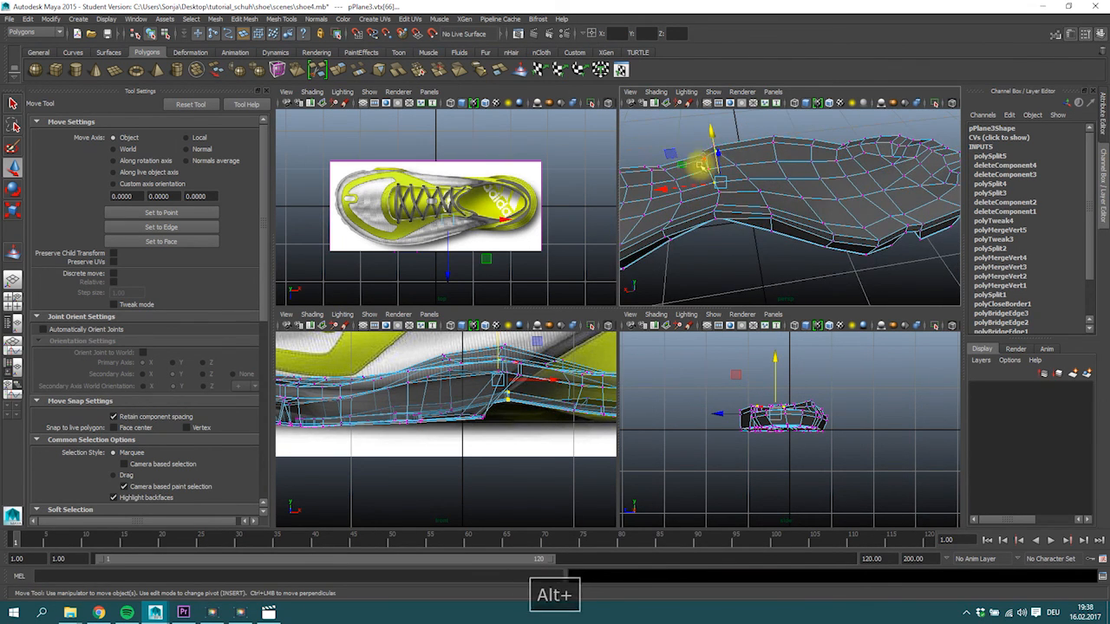
key(space)
alt+drag(701, 199, 737, 201)
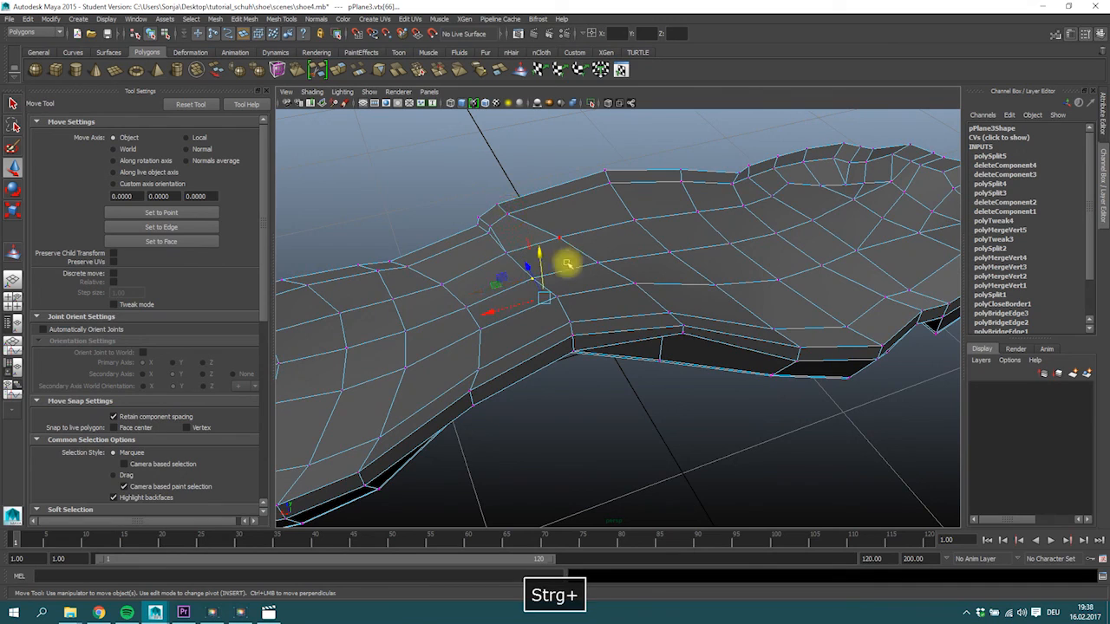
alt+drag(564, 291, 590, 349)
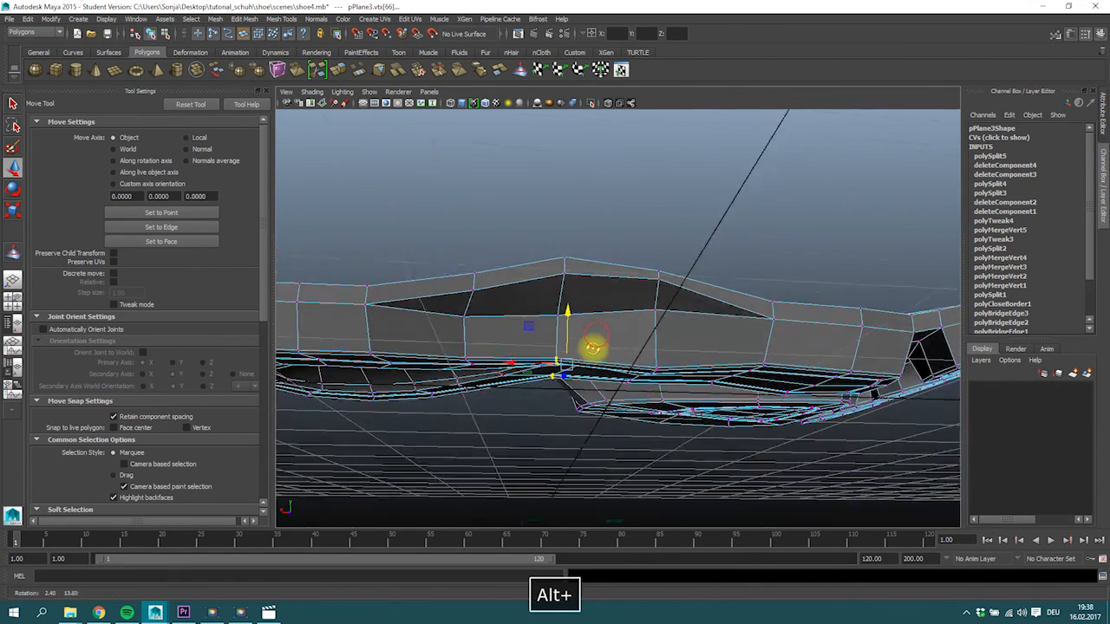
key(space)
Lower the inner top-surface vertices at the heel and select the vertices around the heel's back edge.
alt+middle_drag(453, 431, 376, 416)
alt+right_drag(377, 416, 512, 404)
alt+middle_drag(512, 404, 485, 403)
click(488, 397)
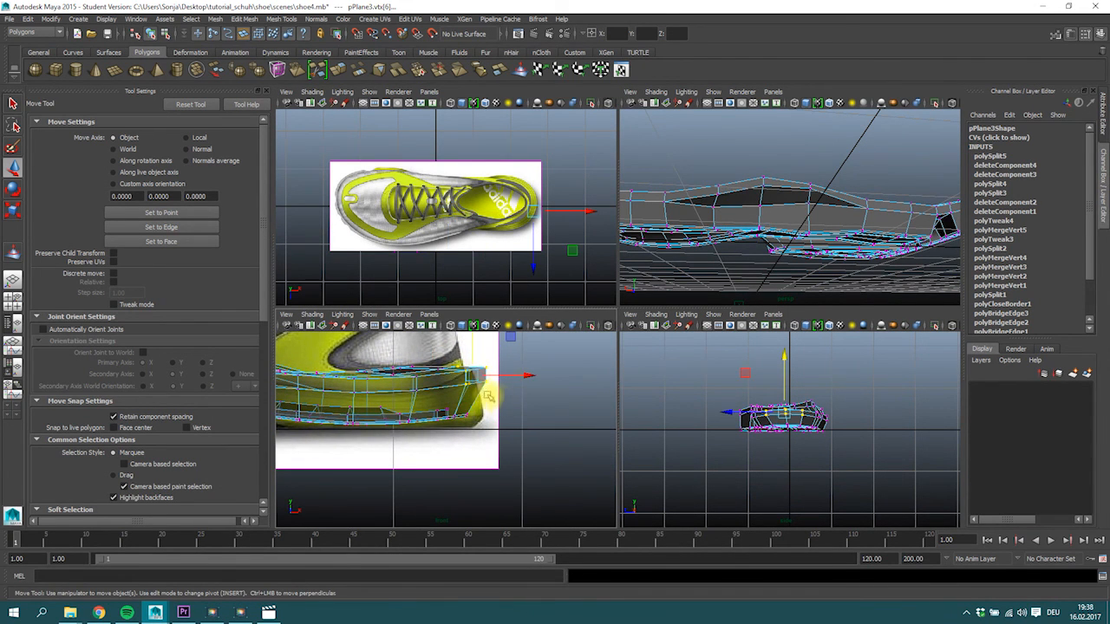
alt+middle_drag(422, 366, 408, 359)
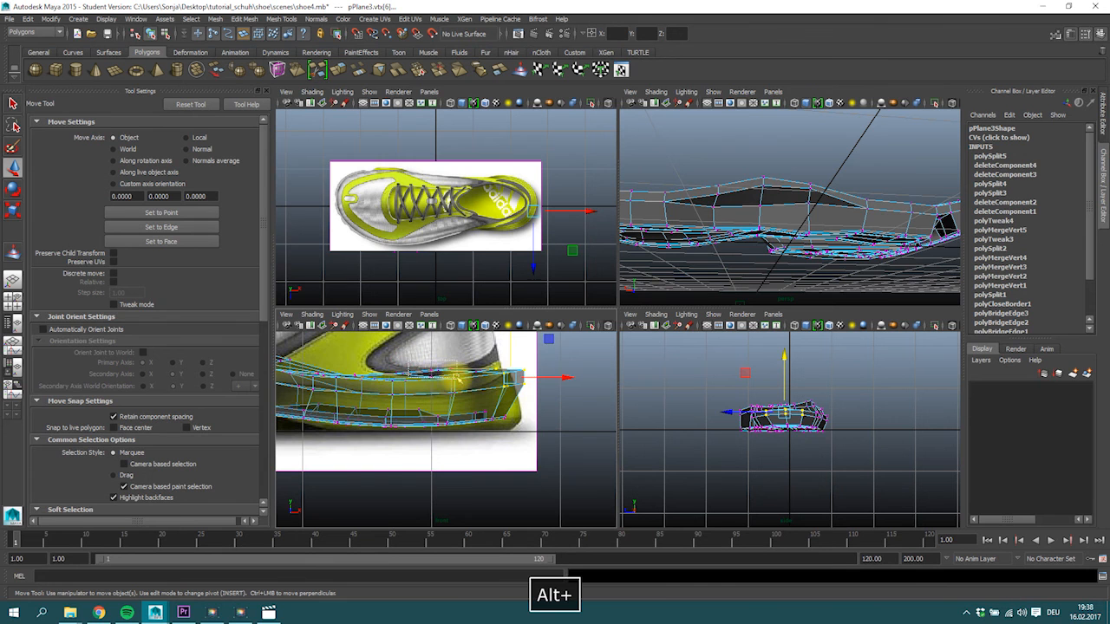
alt+drag(743, 248, 774, 260)
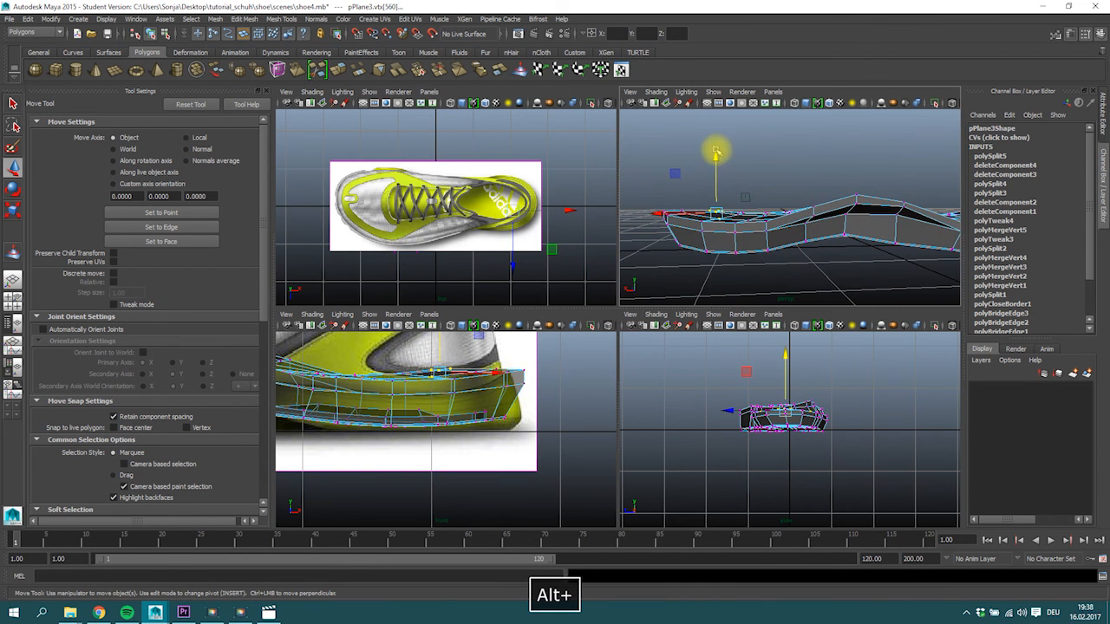
click(716, 161)
alt+drag(681, 211, 720, 194)
click(707, 178)
ctrl+shift+click(685, 206)
ctrl+shift+click(691, 233)
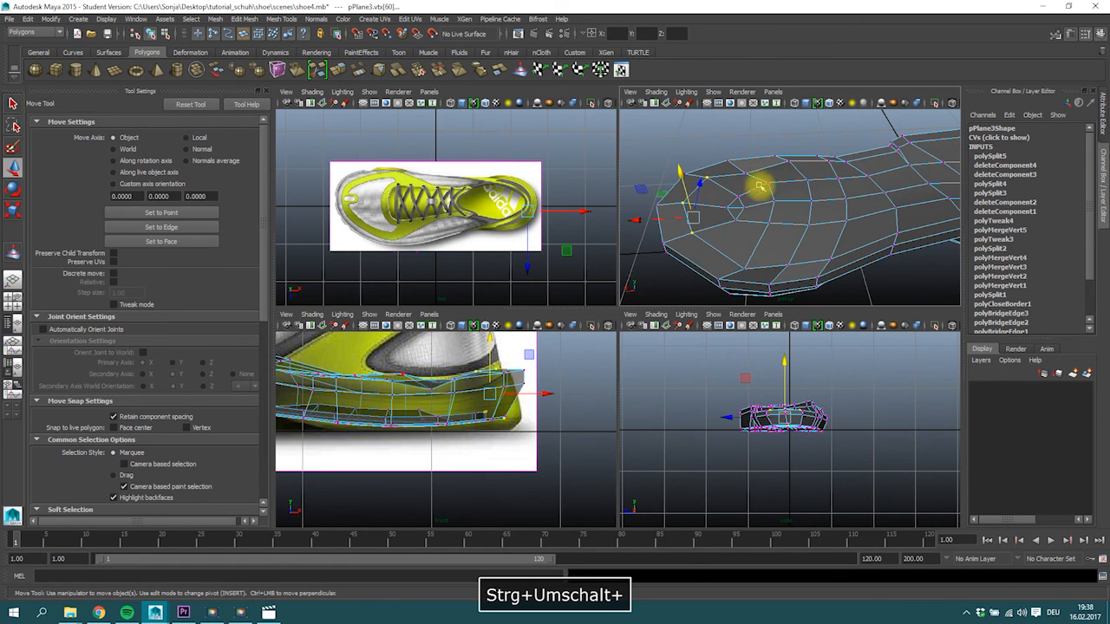
Lower the next inner vertices on the heel's top surface to form a shallow footbed.
drag(681, 172, 777, 184)
click(778, 199)
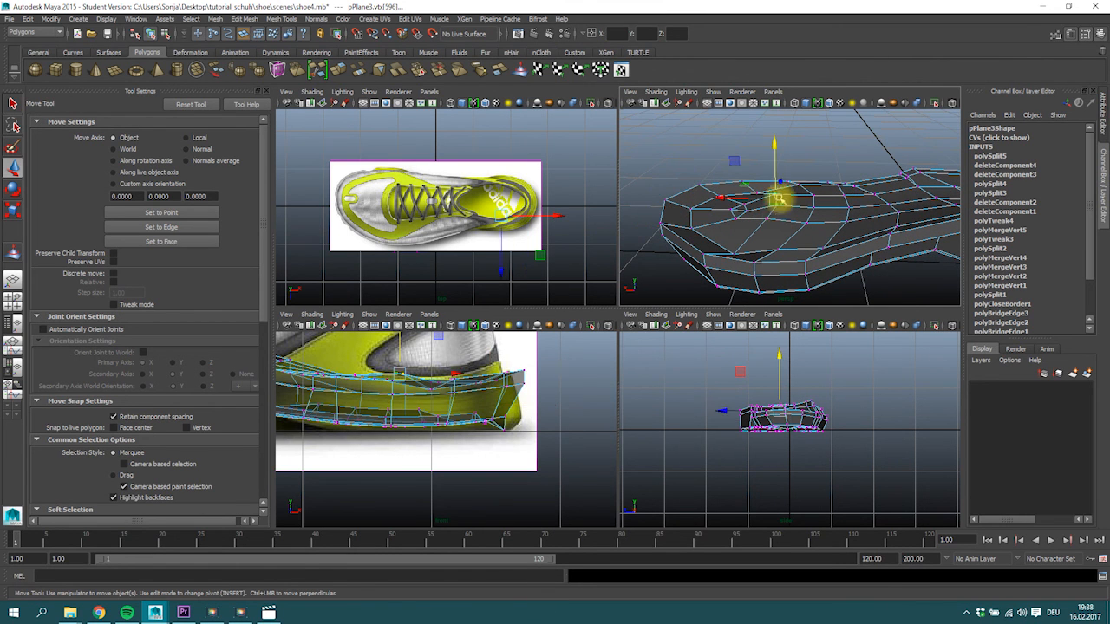
ctrl+click(770, 225)
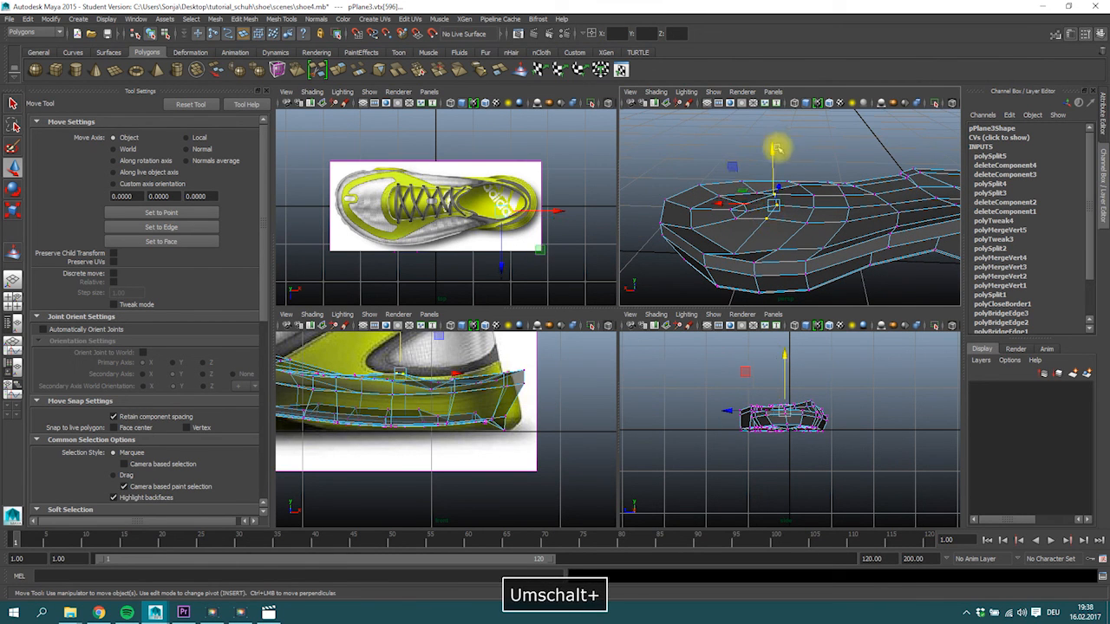
shift+click(771, 224)
mouse_move(816, 211)
alt+mouse_down()
mouse_move(808, 243)
mouse_move(817, 203)
mouse_move(815, 222)
mouse_move(856, 226)
mouse_move(843, 230)
mouse_move(861, 160)
mouse_move(872, 196)
mouse_move(857, 154)
mouse_move(845, 147)
mouse_move(817, 230)
alt+mouse_up()
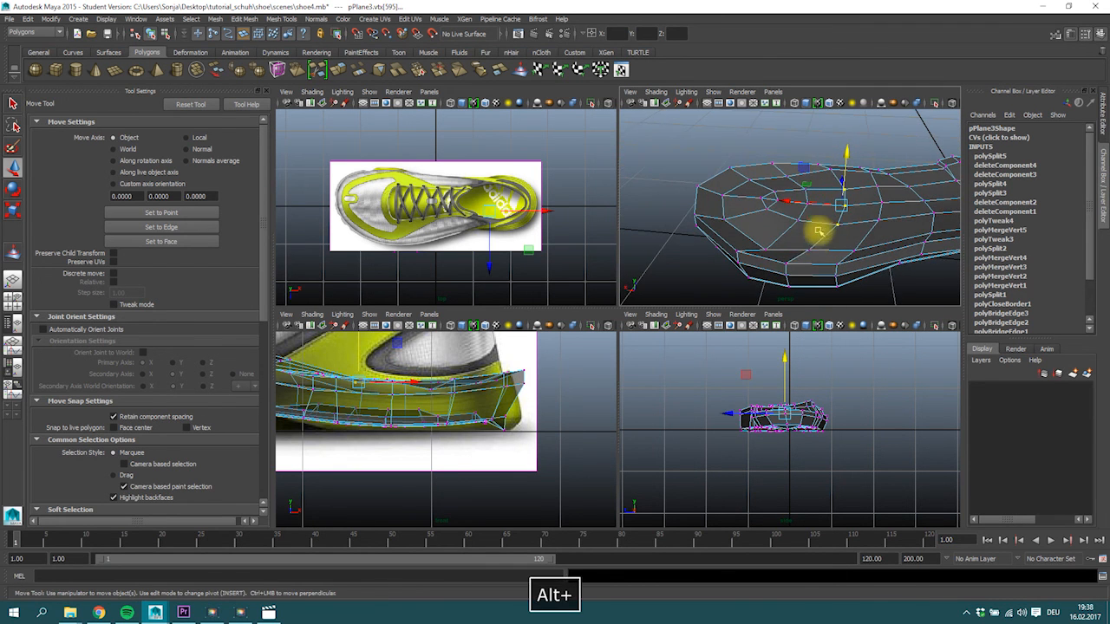
click(811, 200)
click(830, 169)
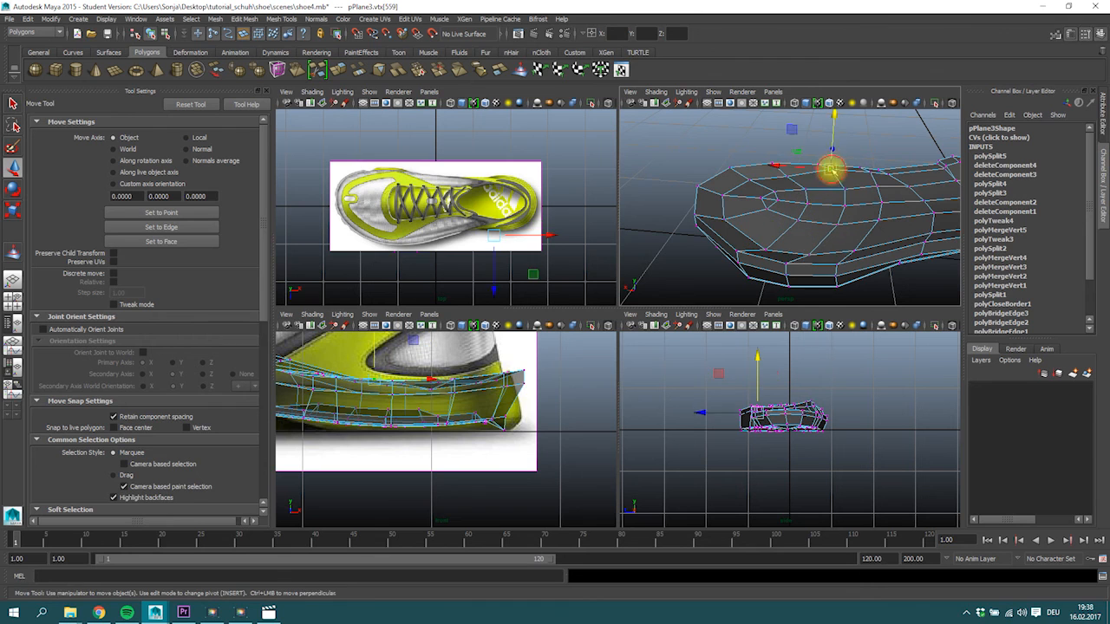
Adjust the height of the side vertices below the heel's upper edge to match the side reference.
alt+middle_drag(453, 380, 444, 382)
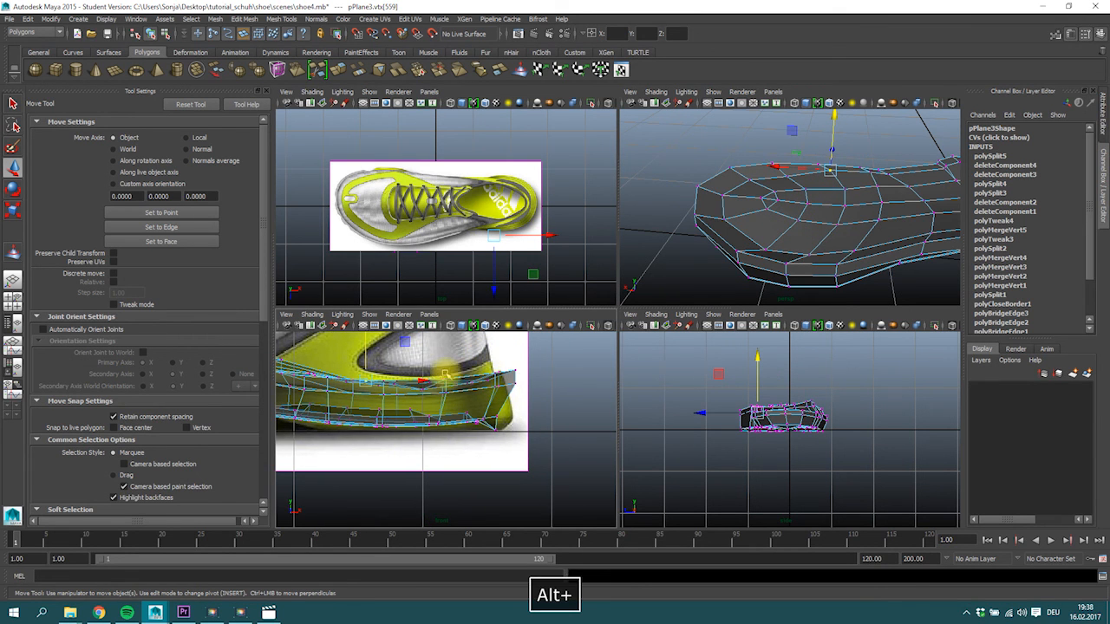
click(443, 379)
click(422, 389)
click(417, 391)
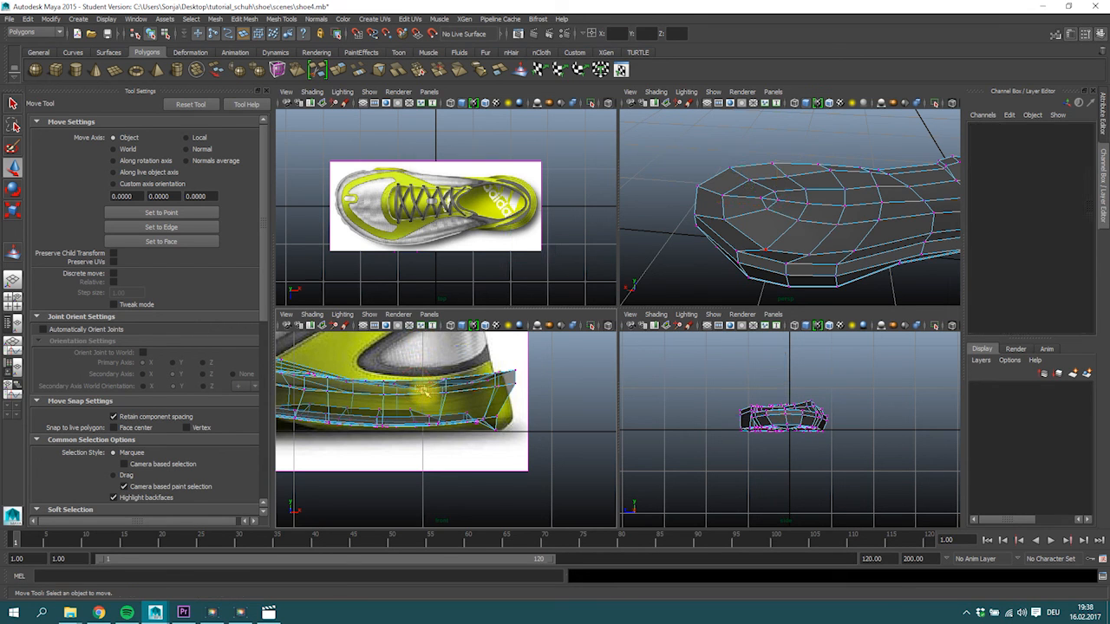
drag(421, 388, 427, 392)
drag(423, 341, 422, 340)
Move the heel's upper back vertices inward and its bottom back vertices outward to match the heel outline in the side reference.
click(525, 370)
drag(561, 373, 553, 375)
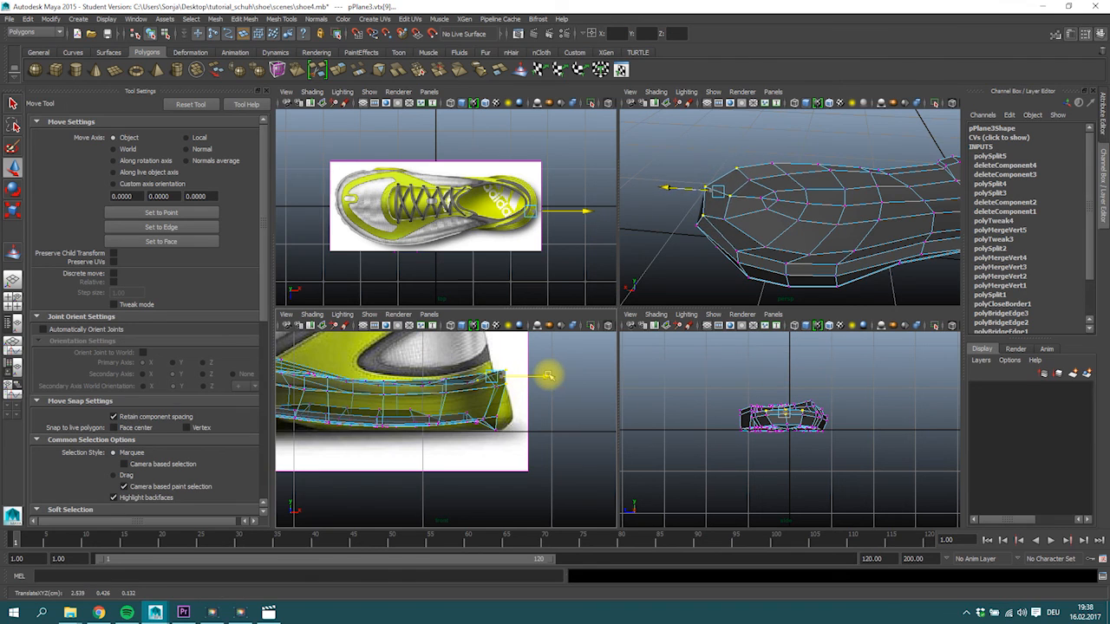
click(515, 383)
drag(550, 386, 553, 385)
drag(477, 416, 554, 422)
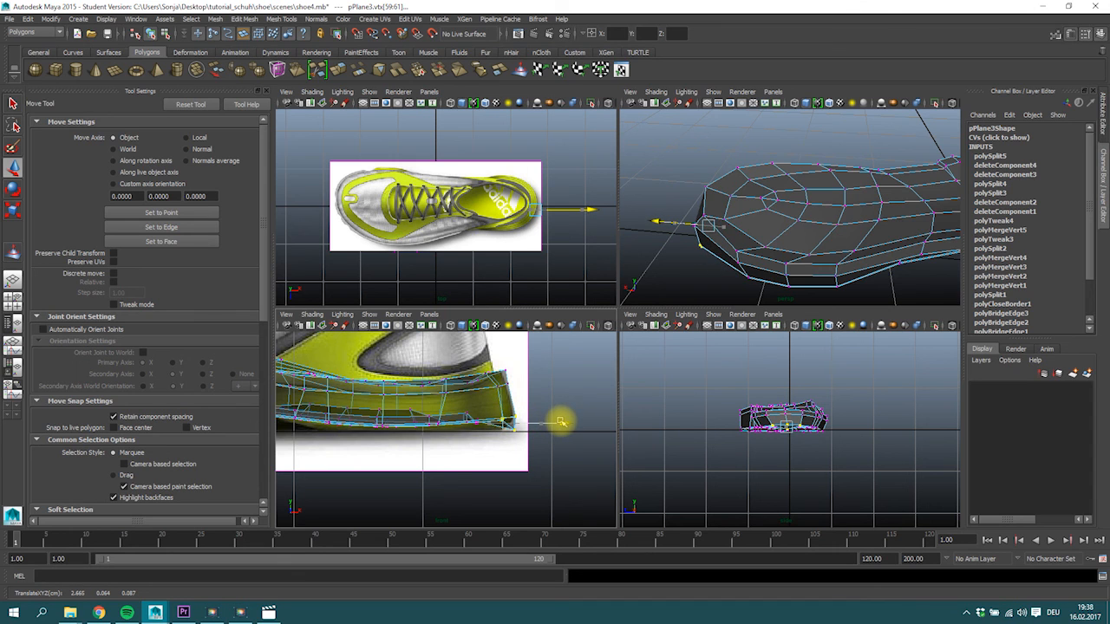
Lower the bottom vertices just in front of the heel's back edge to the side reference's ground line.
alt+drag(775, 248, 759, 188)
drag(453, 410, 531, 421)
drag(471, 360, 473, 369)
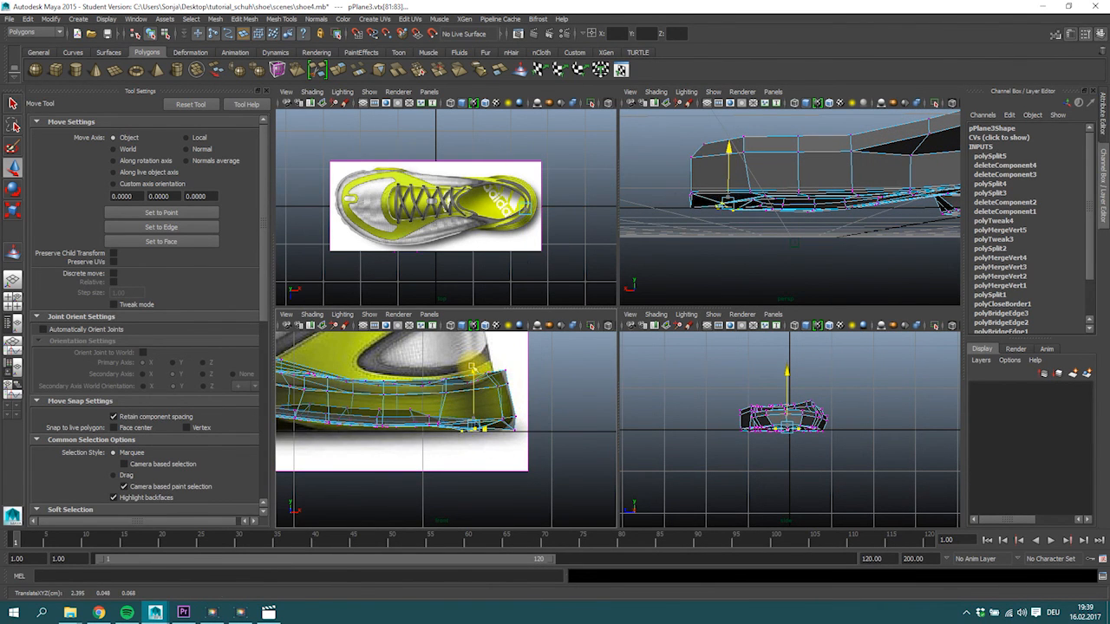
Select all bottom vertices along the heel tread and lower them together to the side reference's lower outline.
alt+middle_drag(411, 412, 430, 416)
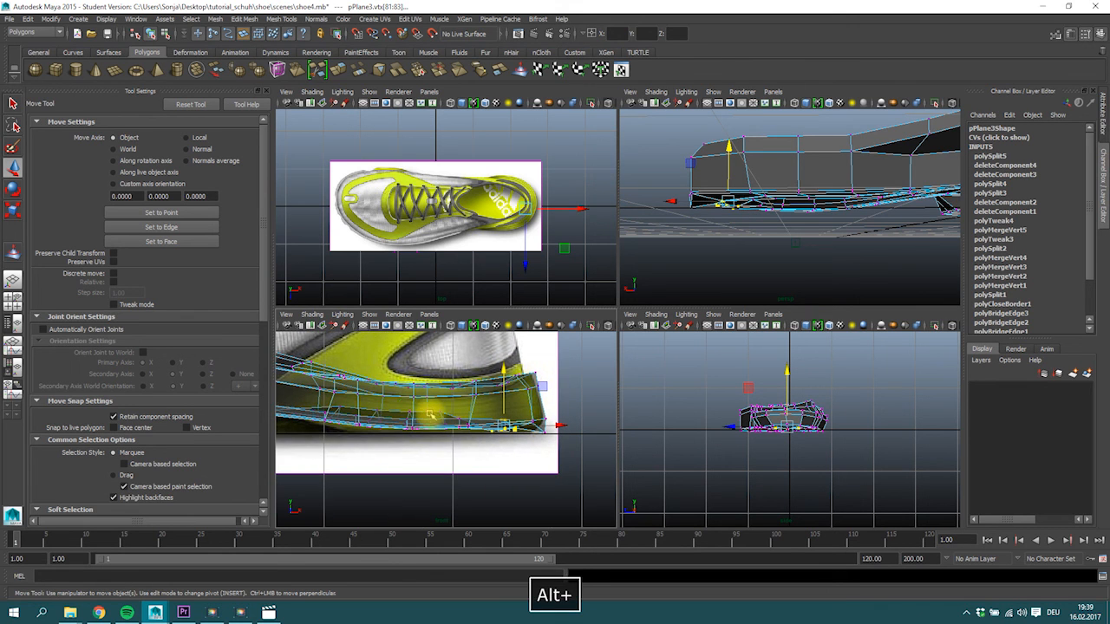
click(347, 408)
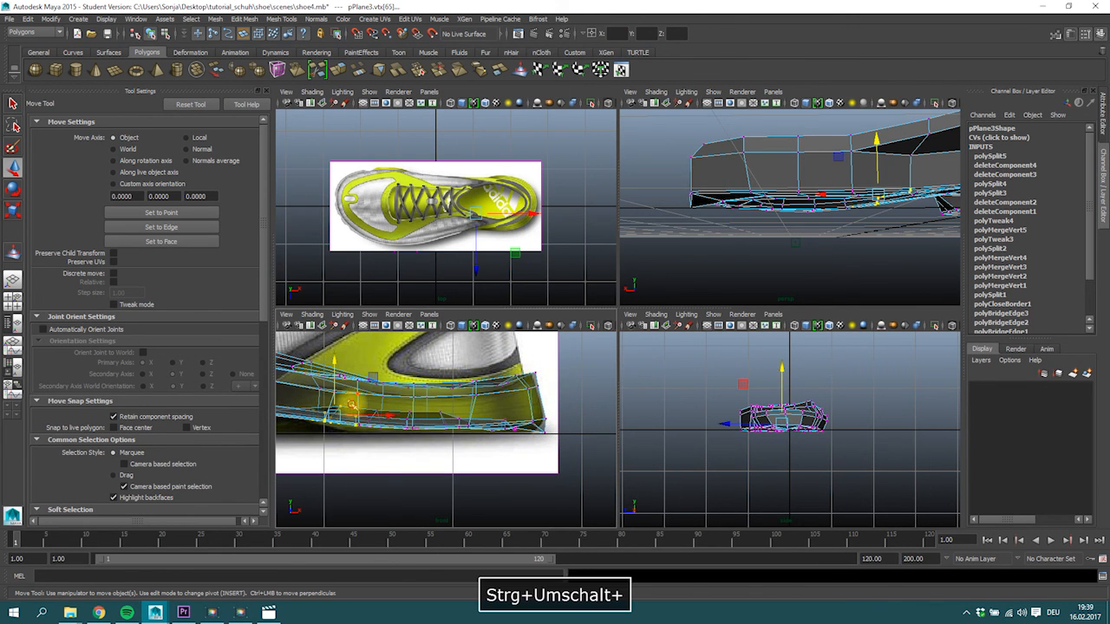
ctrl+shift+click(387, 402)
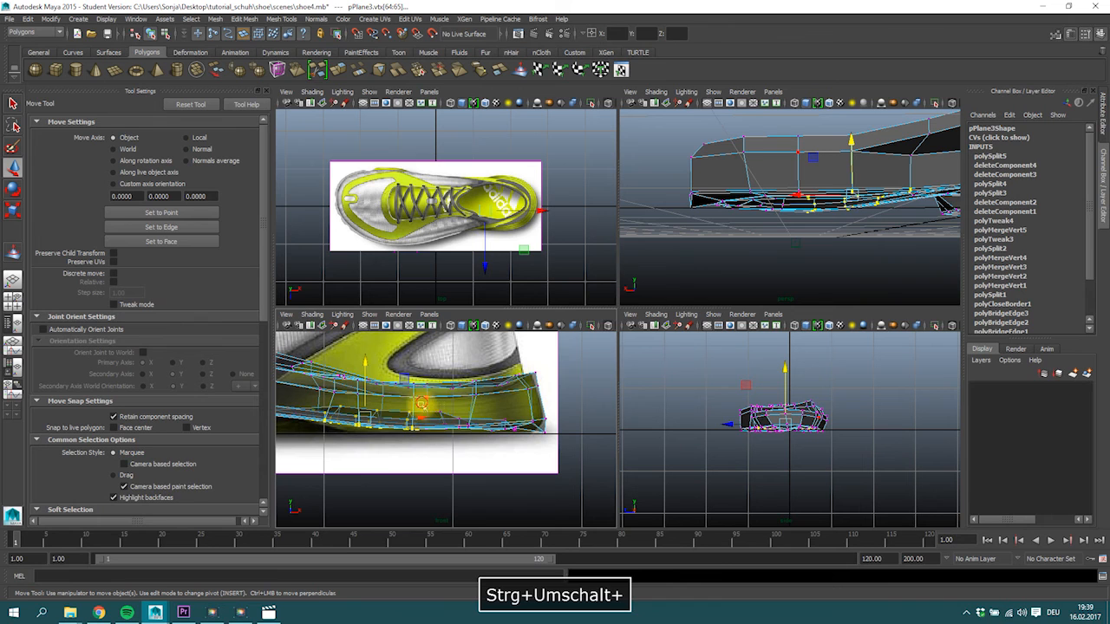
ctrl+shift+drag(507, 449, 509, 440)
drag(416, 364, 417, 368)
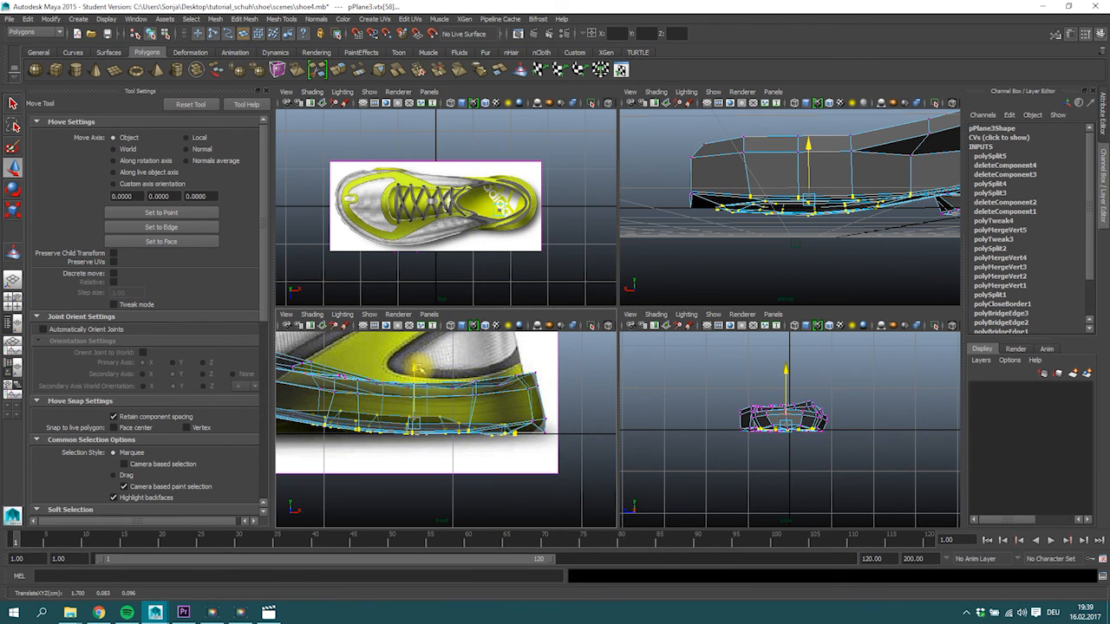
Inspect the heel's tread and side surfaces from below and behind, using the smooth mesh preview.
alt+drag(739, 245, 751, 180)
scroll(751, 181, up, 3)
alt+middle_drag(751, 180, 769, 159)
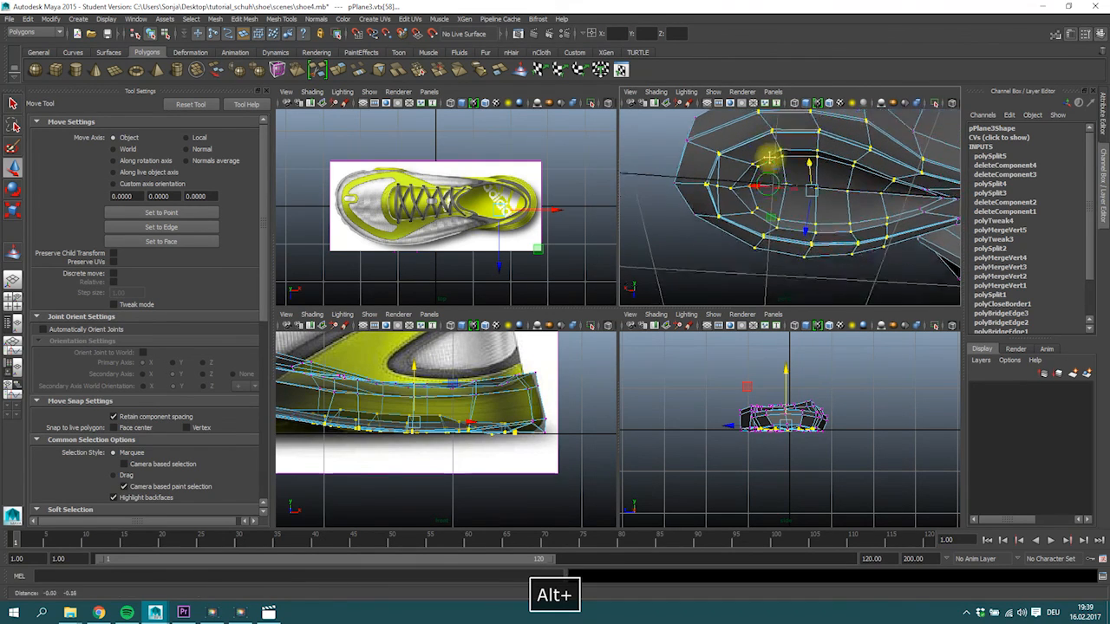
click(699, 226)
alt+drag(720, 226, 738, 182)
click(737, 182)
key(3)
right_drag(728, 152, 753, 149)
alt+drag(752, 149, 743, 174)
click(829, 213)
right_drag(706, 173, 720, 172)
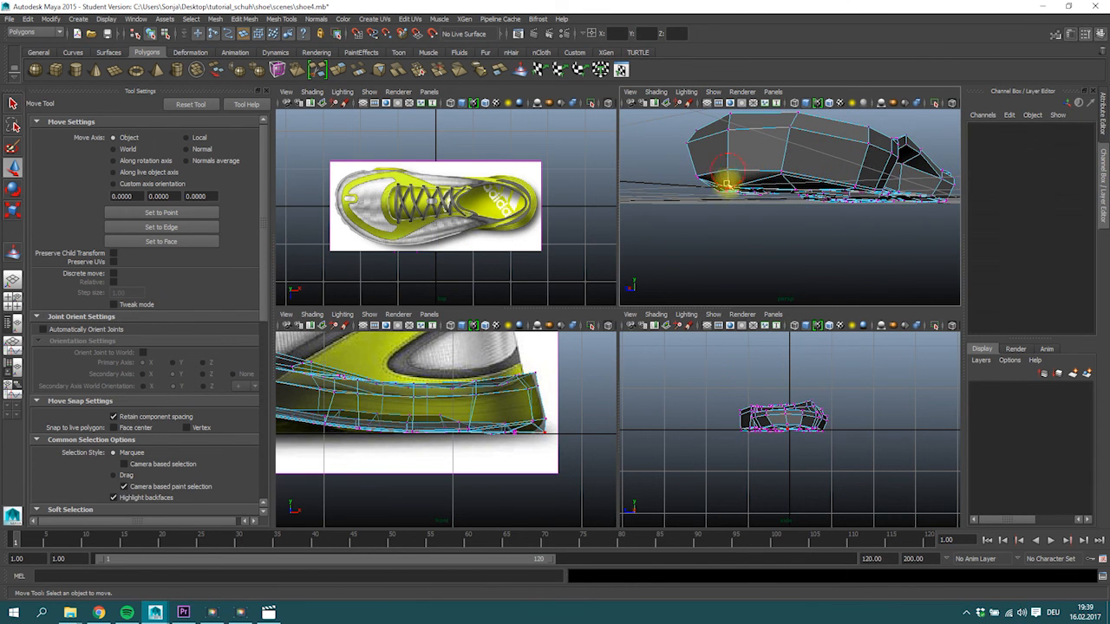
Select the two bottom vertices flanking the heel's center back point and scale them apart across the sole's width.
alt+drag(727, 183, 696, 186)
click(694, 186)
alt+middle_drag(498, 453, 451, 453)
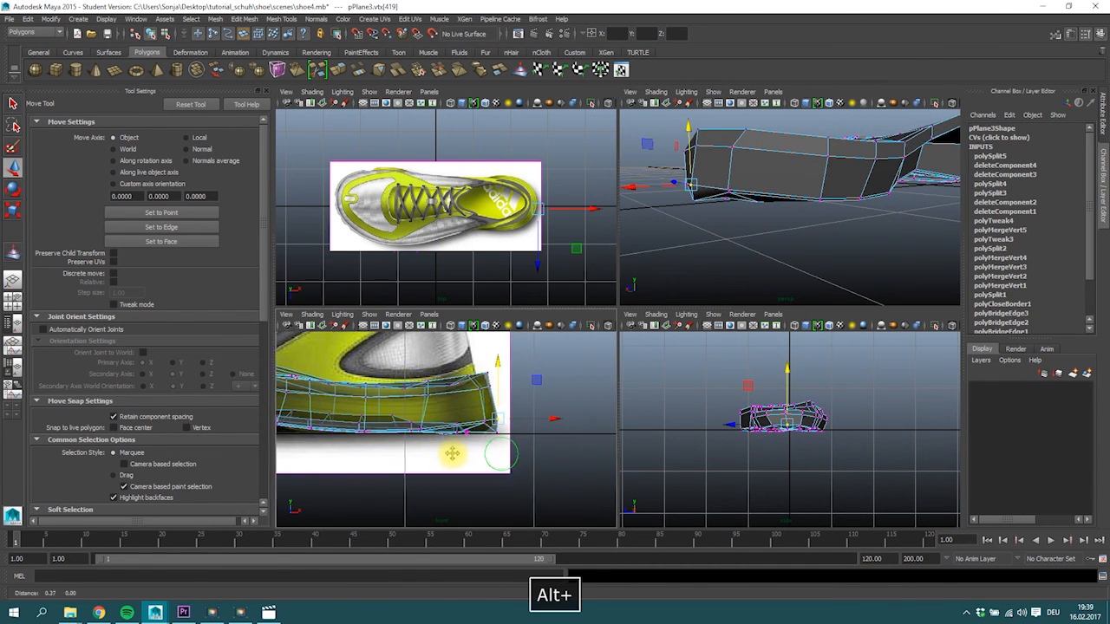
alt+right_drag(641, 259, 707, 162)
alt+drag(683, 162, 743, 268)
ctrl+shift+click(687, 220)
key(ctrl+z)
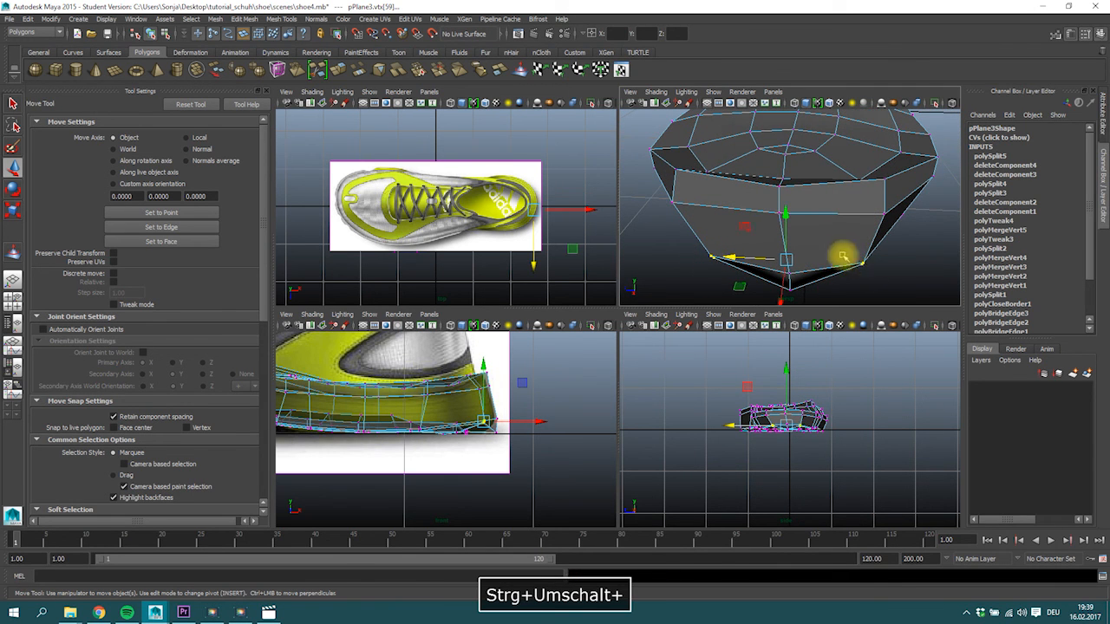
key(e)
key(r)
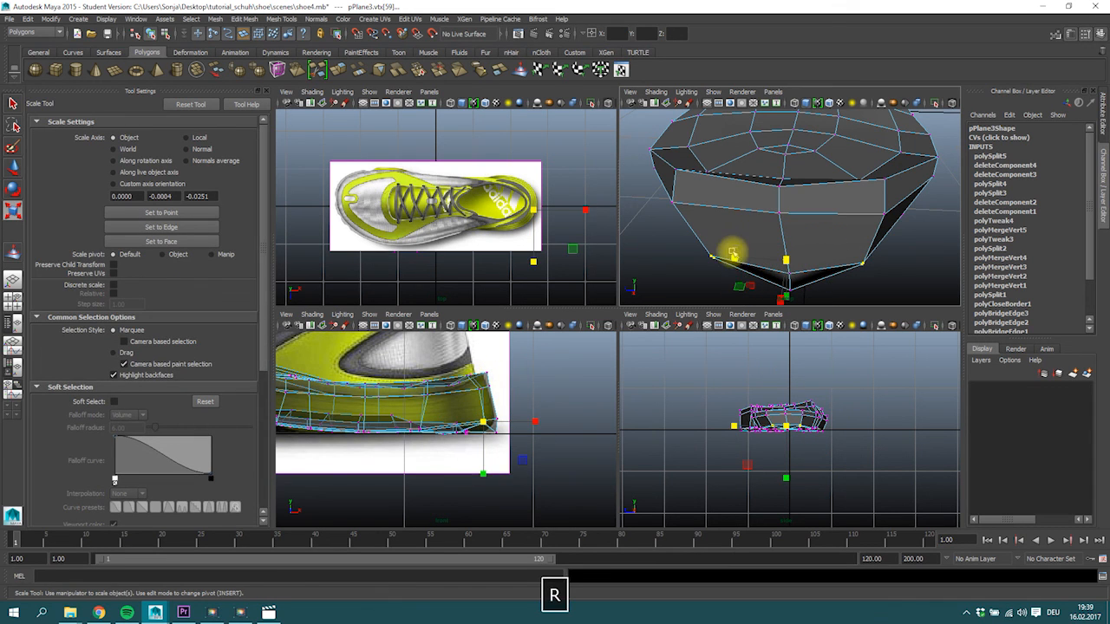
drag(723, 258, 703, 261)
Lower the two flanking bottom heel vertices to the ground line and adjust the center back vertex's height to the side reference.
alt+drag(888, 201, 853, 197)
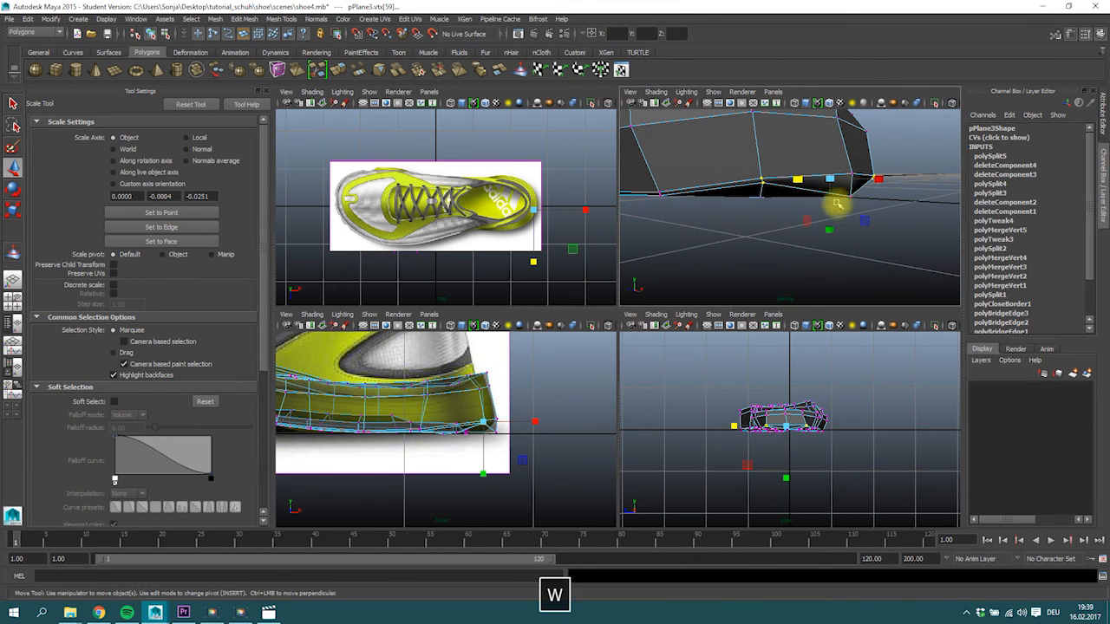
drag(837, 113, 830, 135)
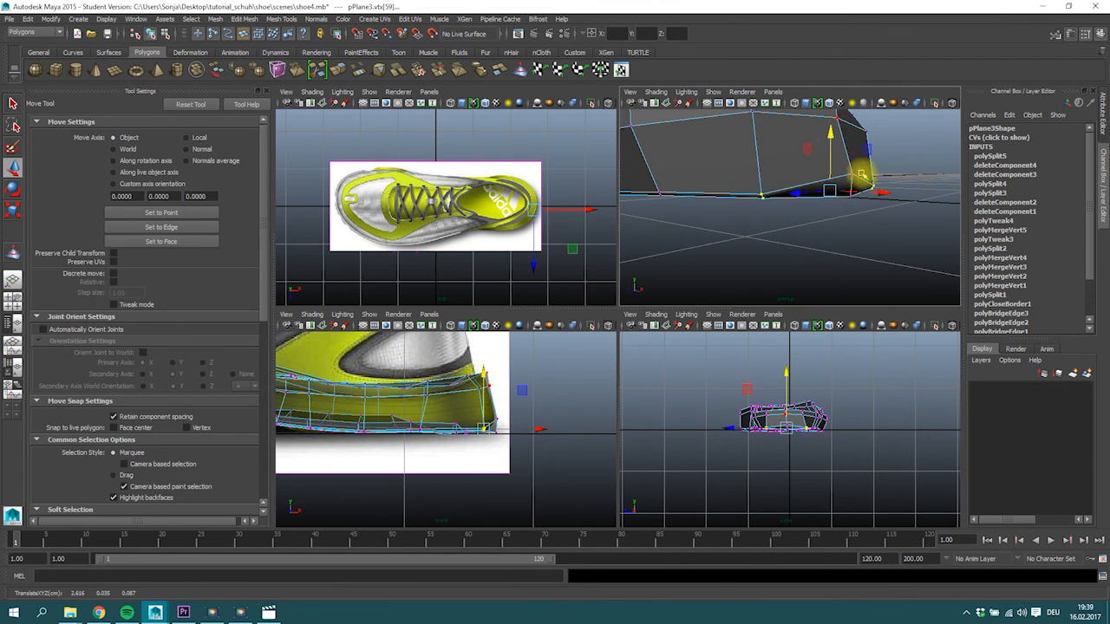
alt+drag(862, 176, 892, 183)
click(883, 171)
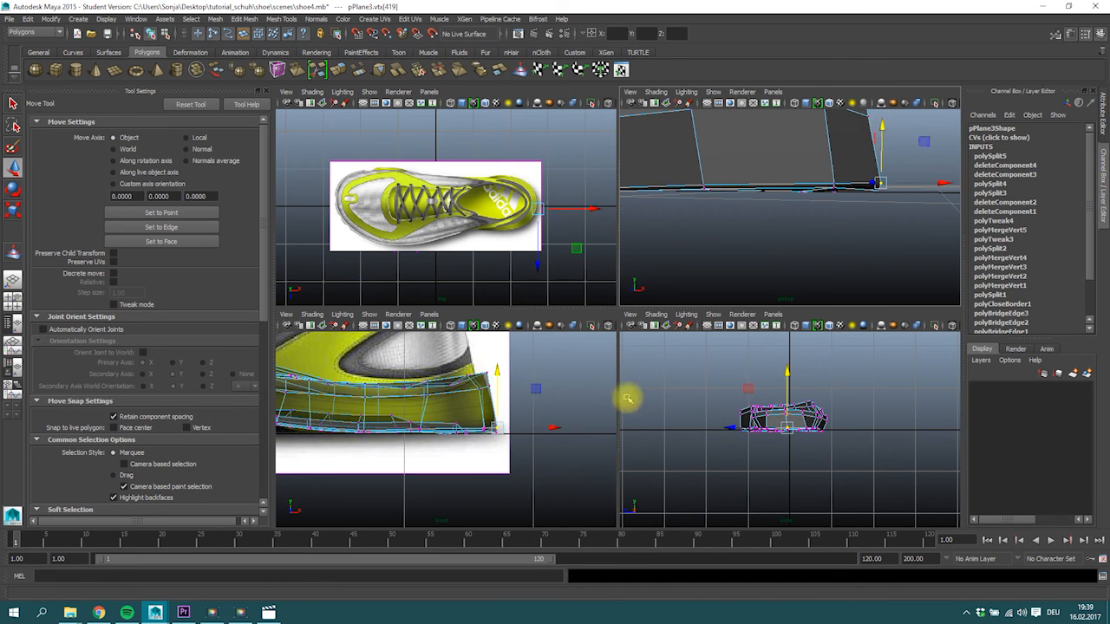
click(511, 443)
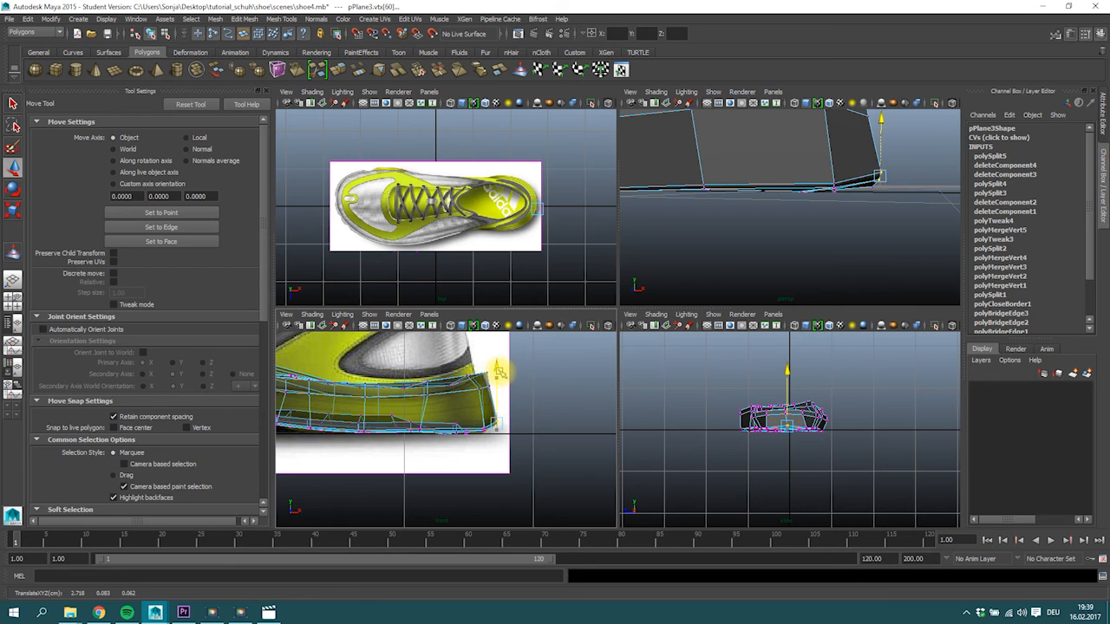
Examine the whole sole with the smooth mesh preview from several angles and compare its outline with the side reference.
alt+drag(631, 300, 783, 251)
key(3)
right_drag(770, 216, 820, 201)
click(906, 223)
mouse_move(786, 248)
alt+mouse_down()
mouse_move(832, 208)
mouse_move(833, 176)
mouse_move(792, 285)
mouse_move(782, 228)
alt+mouse_up()
click(782, 226)
alt+middle_drag(778, 227, 849, 235)
mouse_move(851, 235)
alt+mouse_down()
mouse_move(852, 206)
mouse_move(842, 235)
mouse_move(857, 225)
alt+mouse_up()
click(851, 225)
alt+middle_drag(372, 418, 525, 409)
click(400, 402)
alt+right_drag(581, 399, 425, 414)
alt+middle_drag(433, 414, 492, 416)
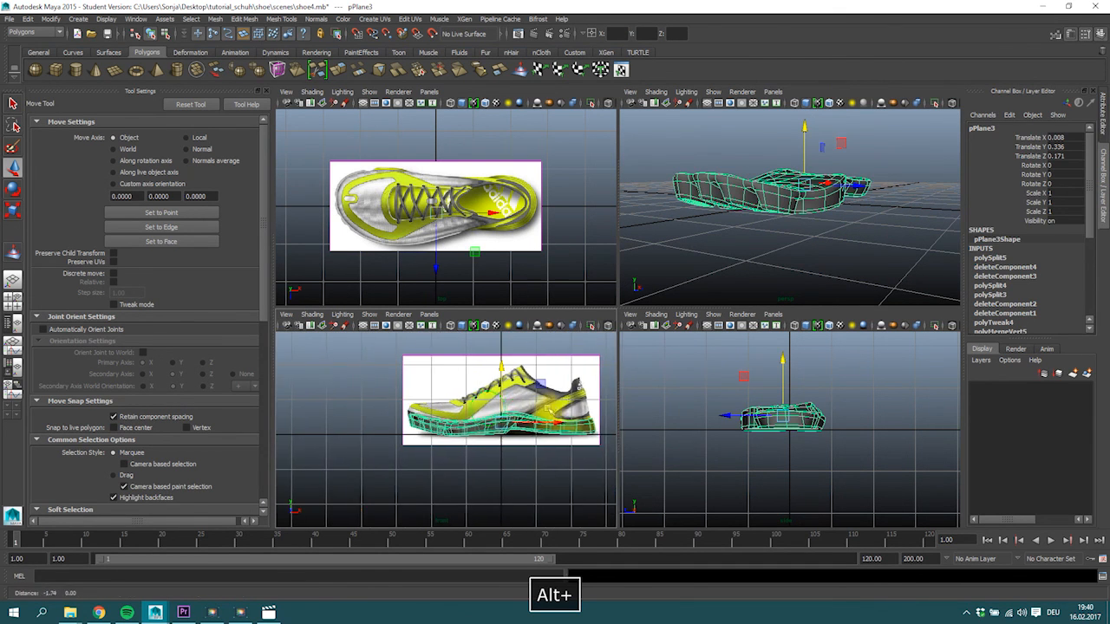